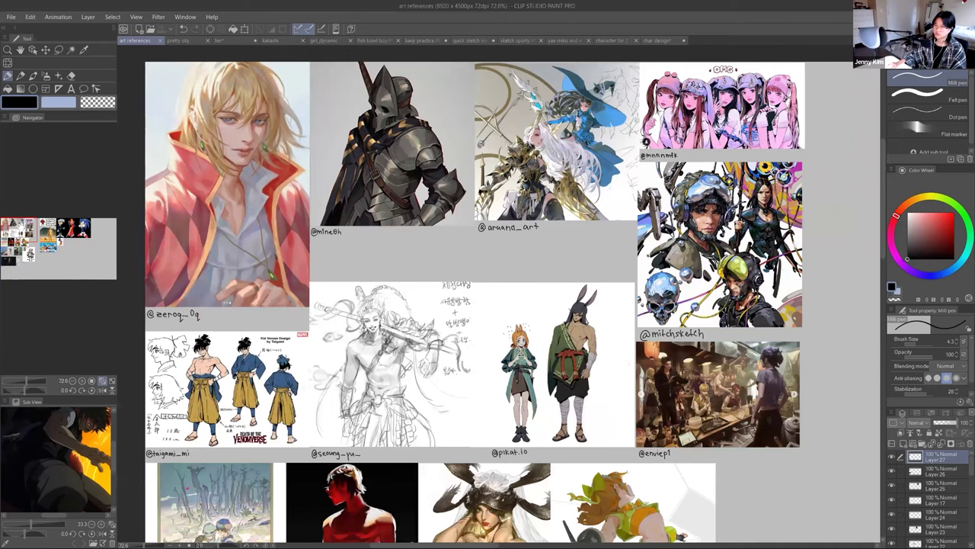
# - Examine the cartoon character references, comparing the body shapes of the ghost boy, the red-dress singer and the blue hedgehog
pyautogui.hscroll(1, 476, 302)
pyautogui.moveTo(488, 302); pyautogui.dragTo(450, 279)
pyautogui.moveTo(283, 226); pyautogui.dragTo(153, 233)
pyautogui.moveTo(854, 262); pyautogui.dragTo(213, 240)
pyautogui.scroll(-5, 333, 240)
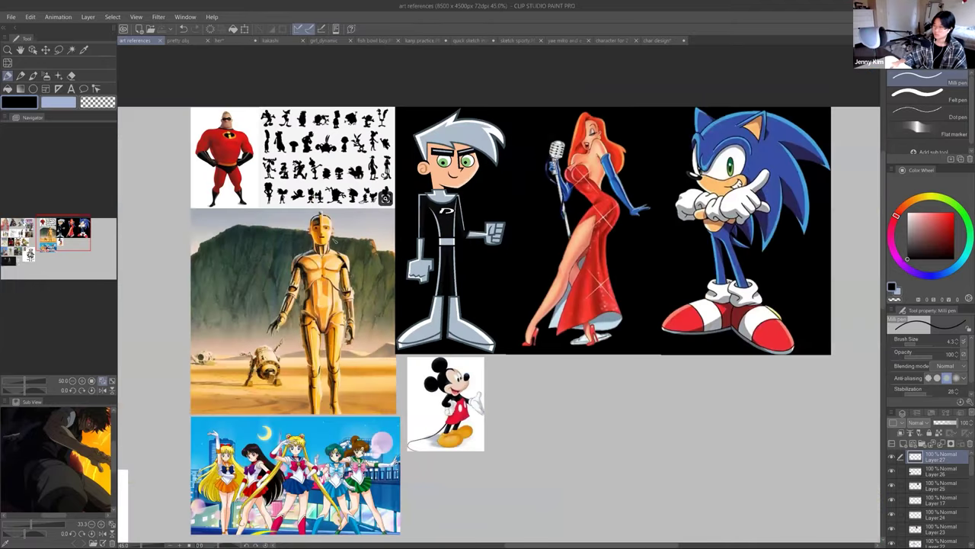
pyautogui.scroll(-1, 338, 243)
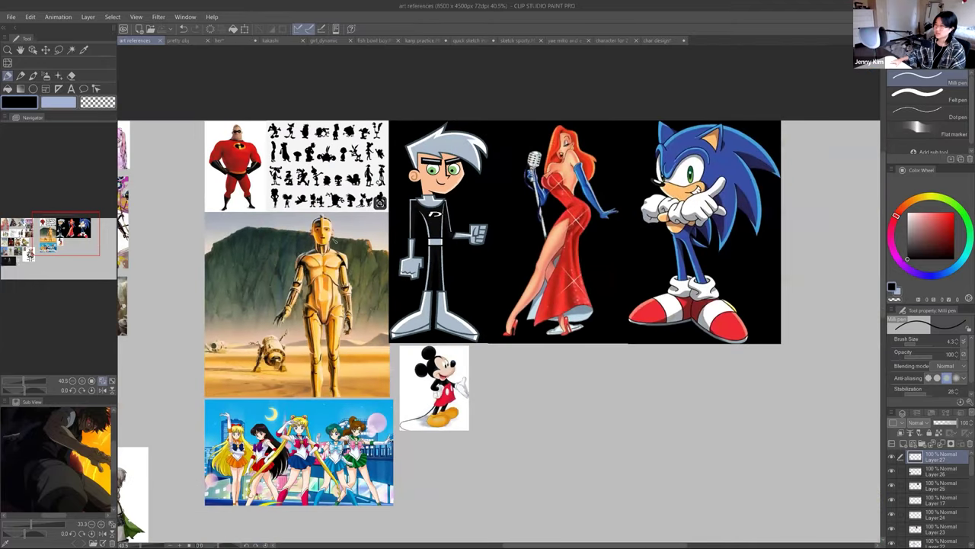
pyautogui.scroll(-1, 360, 201)
pyautogui.scroll(1, 359, 201)
pyautogui.scroll(5, 353, 199)
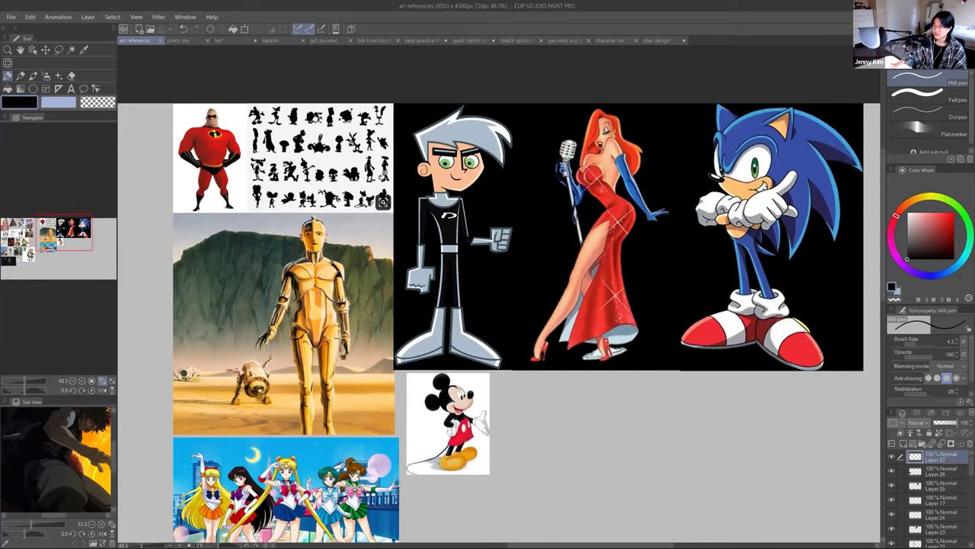
pyautogui.scroll(3, 354, 200)
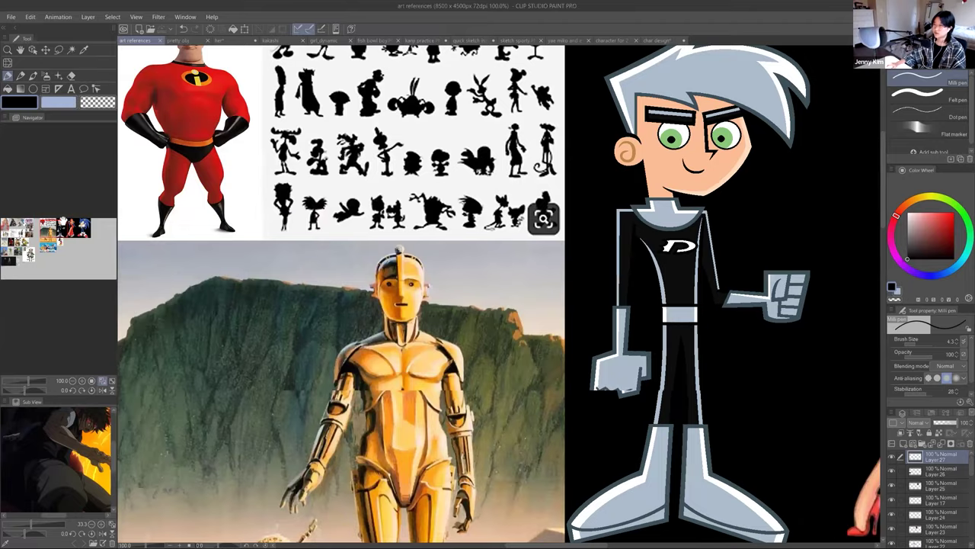
# - Inspect the red-suited superhero and the sheet of black character silhouettes up close
pyautogui.moveTo(353, 200); pyautogui.dragTo(663, 146)
pyautogui.moveTo(43, 232)
pyautogui.mouseDown()
pyautogui.moveTo(28, 233)
pyautogui.moveTo(50, 228)
pyautogui.mouseUp()
pyautogui.scroll(2, 163, 232)
pyautogui.moveTo(310, 173); pyautogui.dragTo(233, 213)
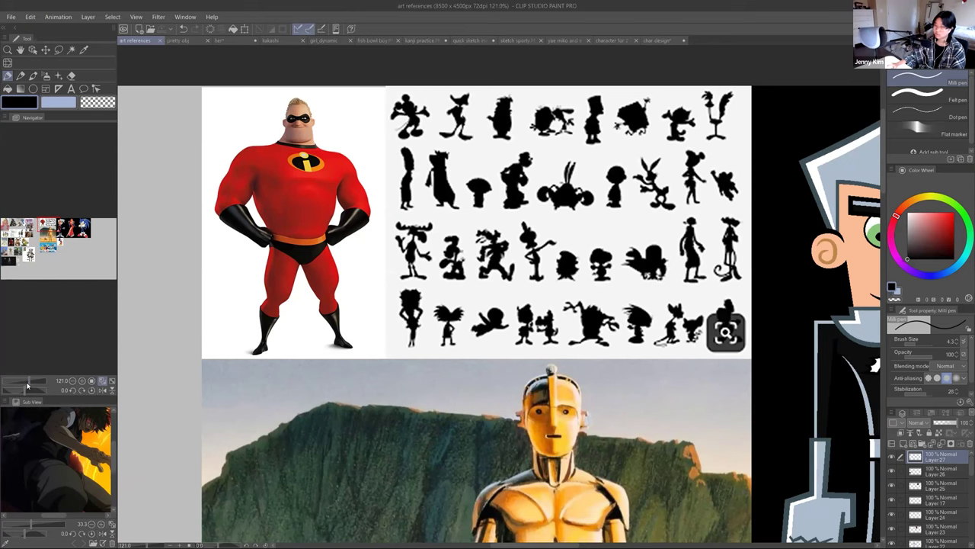
pyautogui.scroll(-5, 324, 324)
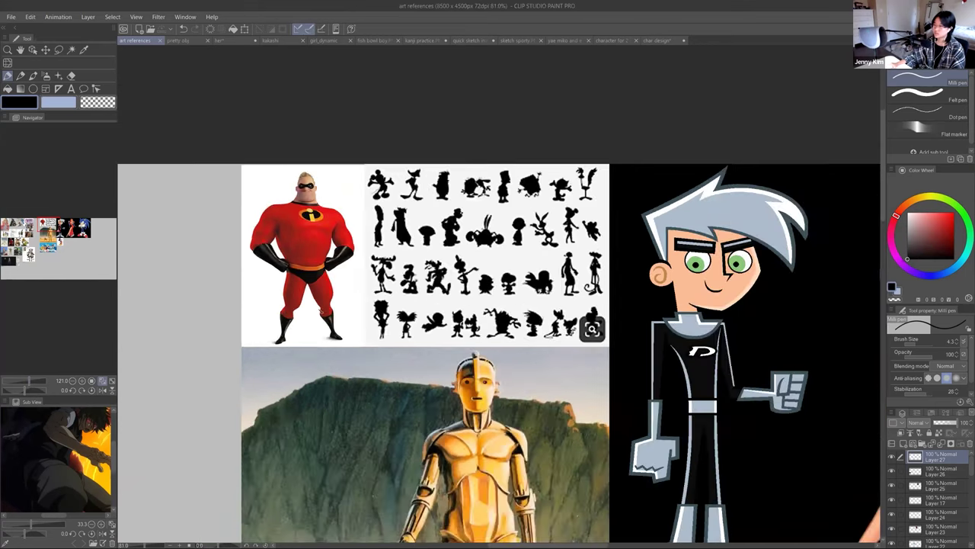
pyautogui.moveTo(75, 230); pyautogui.dragTo(80, 241)
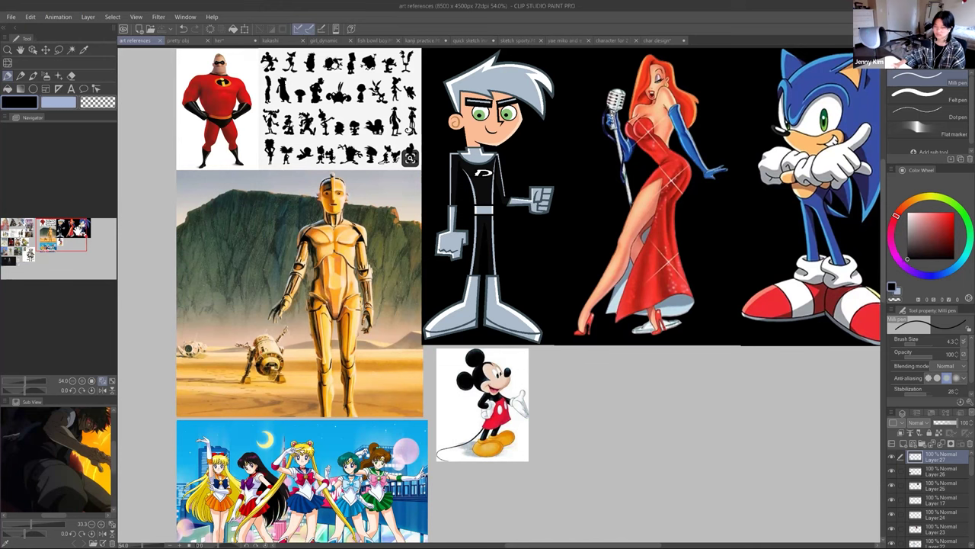
# - Return to the illustrators' works on the reference board and look through the portrait, knight and sketch pieces
pyautogui.moveTo(60, 235); pyautogui.dragTo(33, 227)
pyautogui.scroll(3, 263, 294)
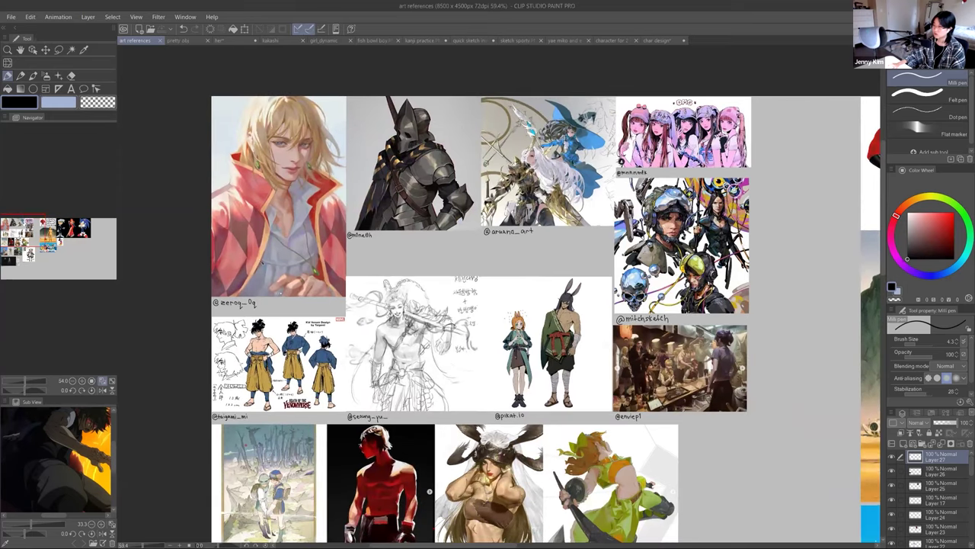
pyautogui.scroll(6, 262, 294)
pyautogui.moveTo(14, 241); pyautogui.dragTo(13, 225)
pyautogui.scroll(-3, 291, 253)
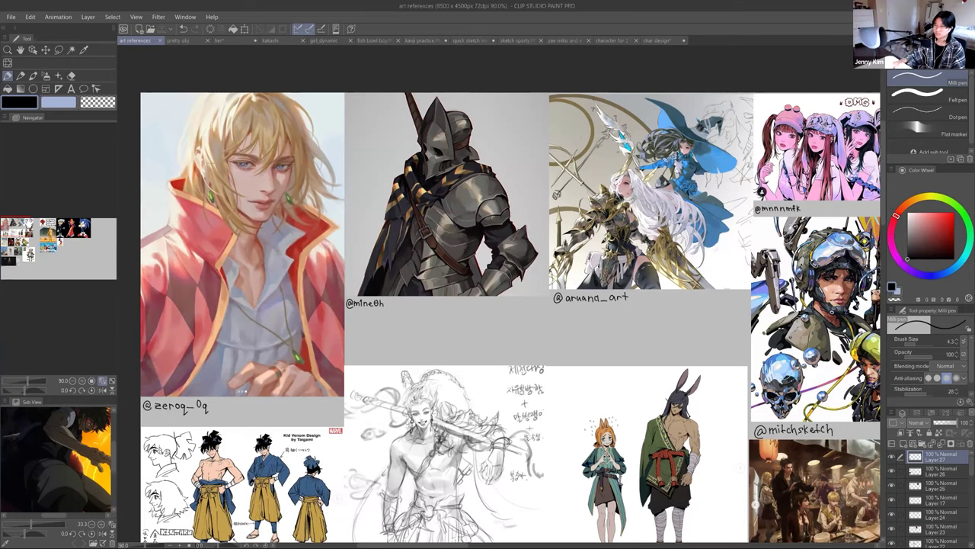
pyautogui.moveTo(503, 305); pyautogui.dragTo(512, 85)
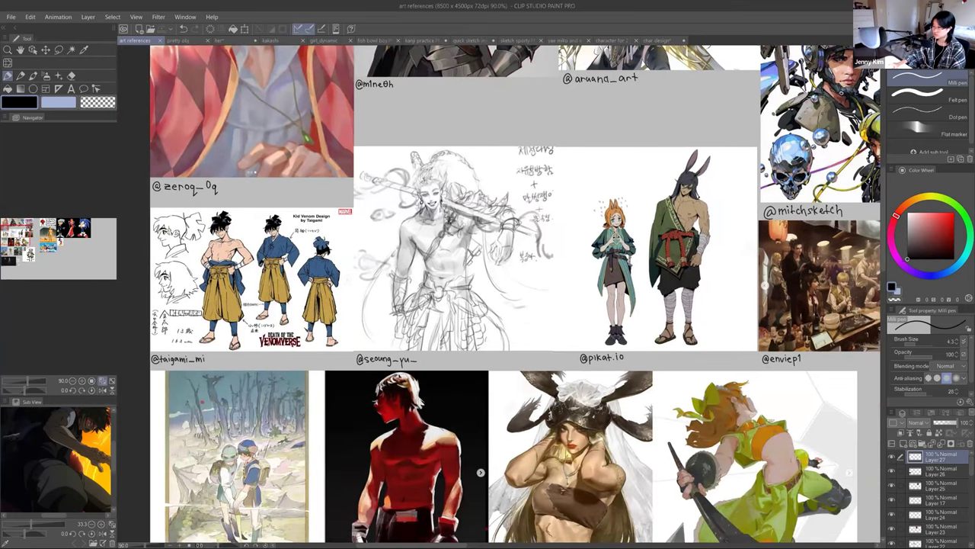
# - Examine the Kid Venom design sheet up close and compare it with the neighbouring staff-bearer sketch
pyautogui.scroll(2, 292, 347)
pyautogui.moveTo(292, 346); pyautogui.dragTo(385, 310)
pyautogui.scroll(3, 207, 281)
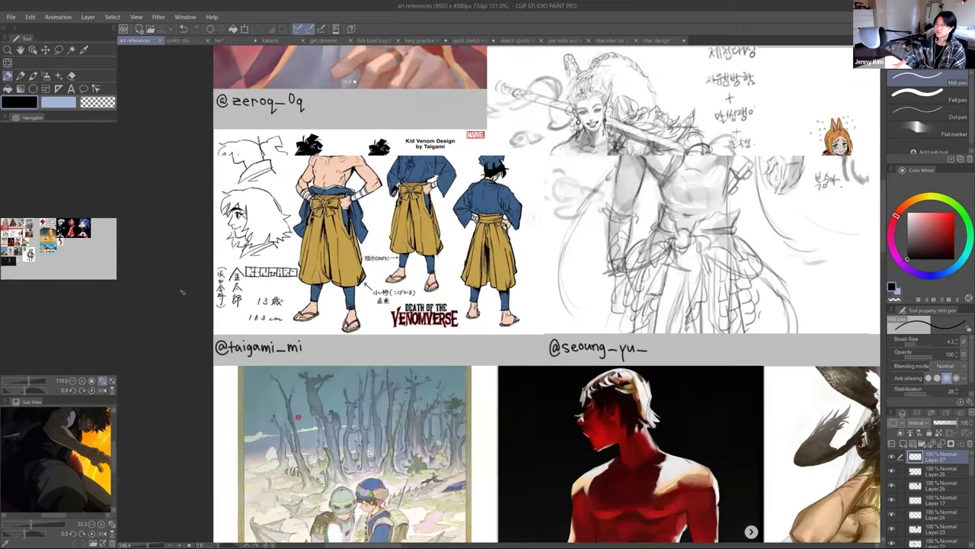
pyautogui.scroll(5, 183, 291)
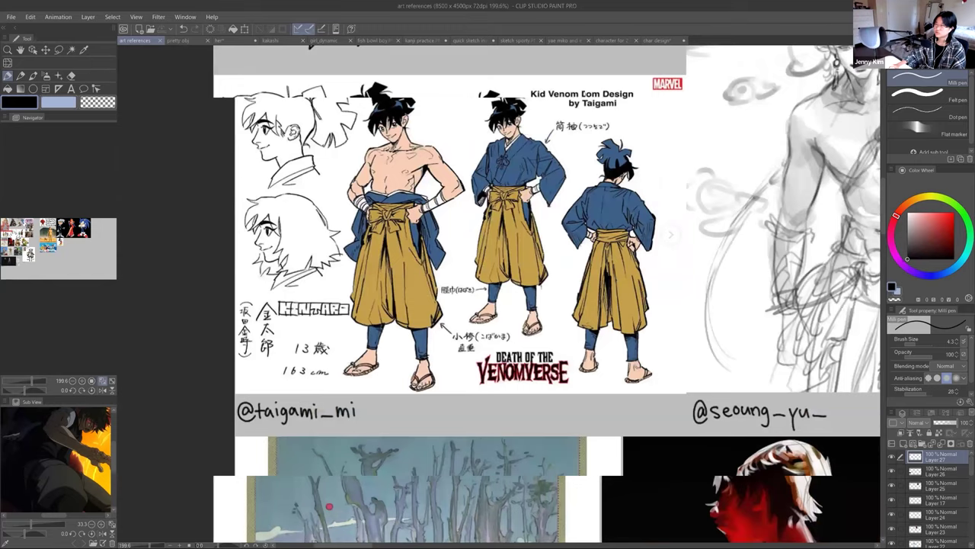
pyautogui.moveTo(183, 291); pyautogui.dragTo(118, 312)
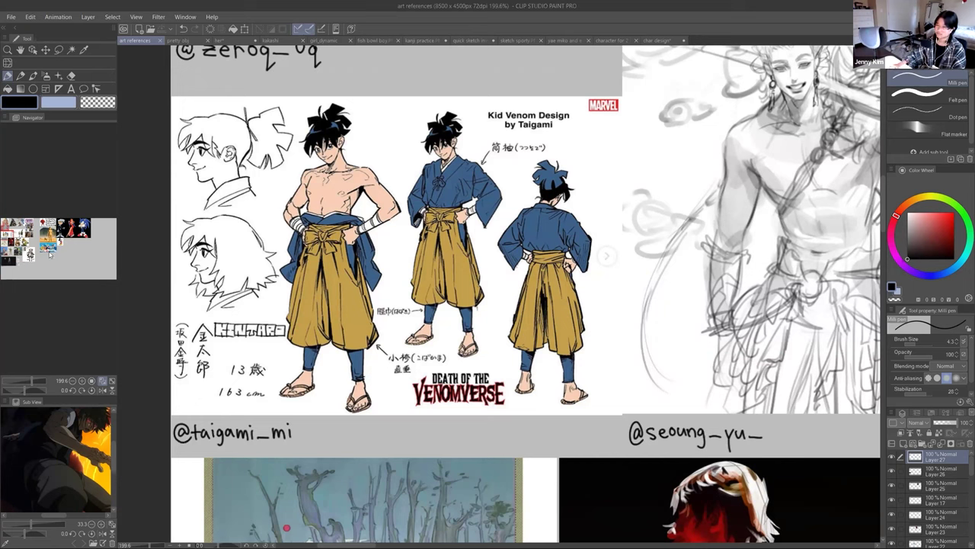
pyautogui.scroll(-4, 237, 272)
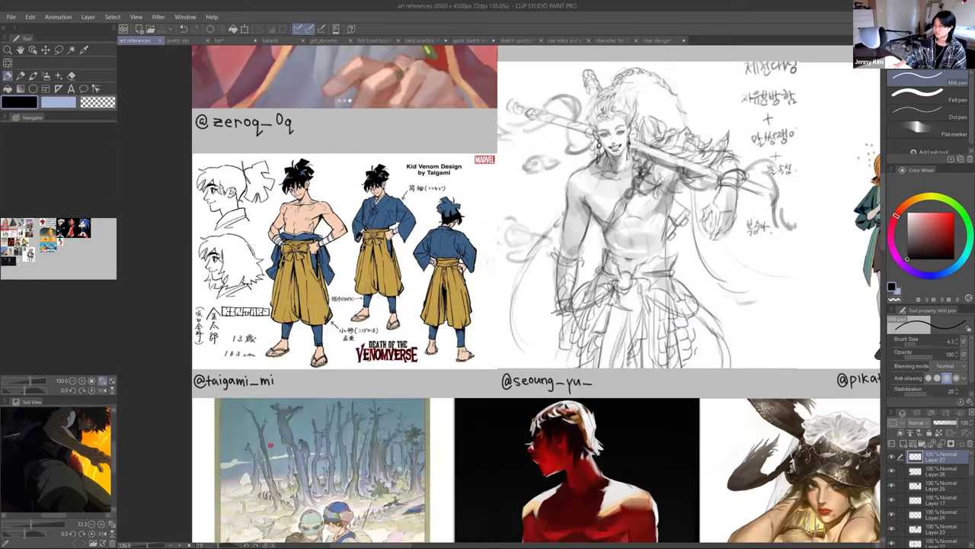
pyautogui.scroll(-1, 238, 275)
pyautogui.moveTo(15, 241); pyautogui.dragTo(16, 237)
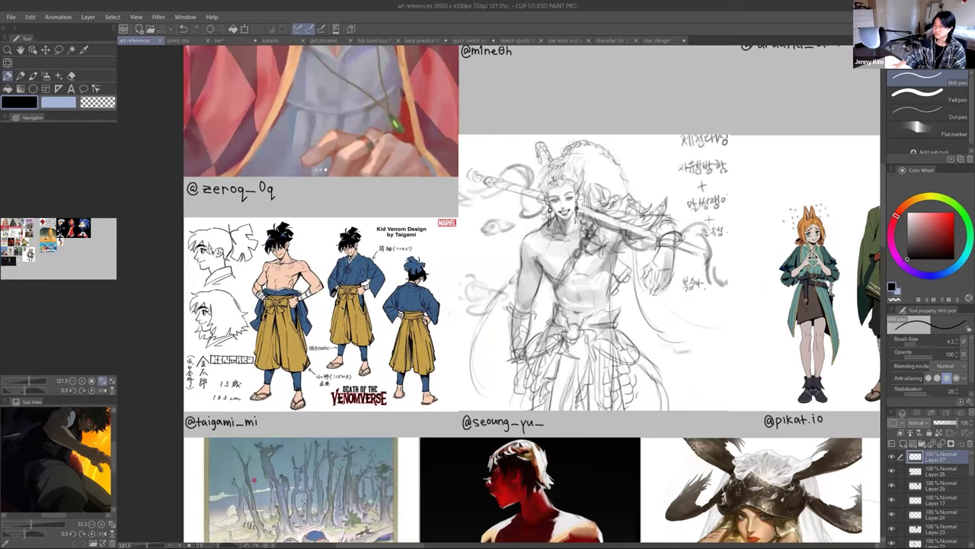
pyautogui.scroll(2, 340, 306)
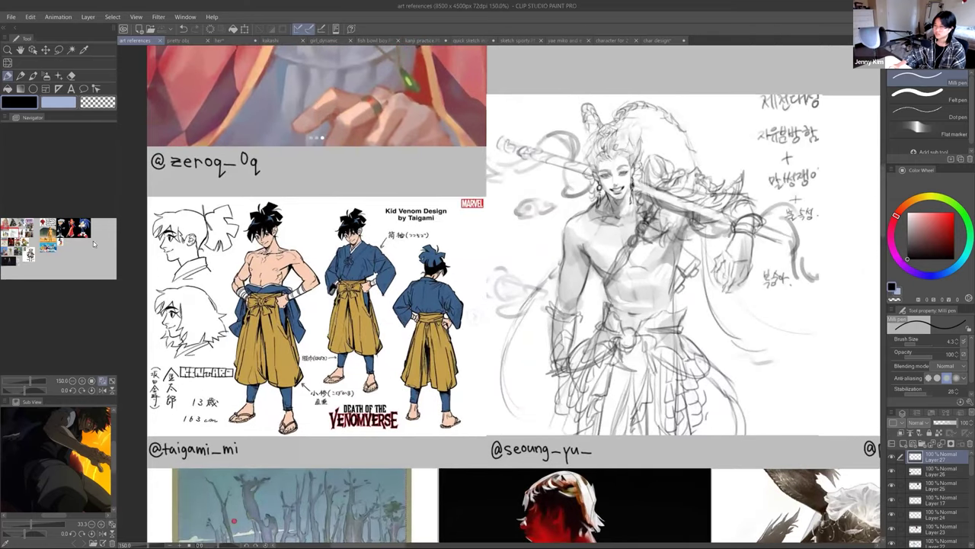
# - Inspect the illustration of the white-haired warrior in gold armour and the blue witch, beside the dark knight
pyautogui.moveTo(13, 239); pyautogui.dragTo(27, 222)
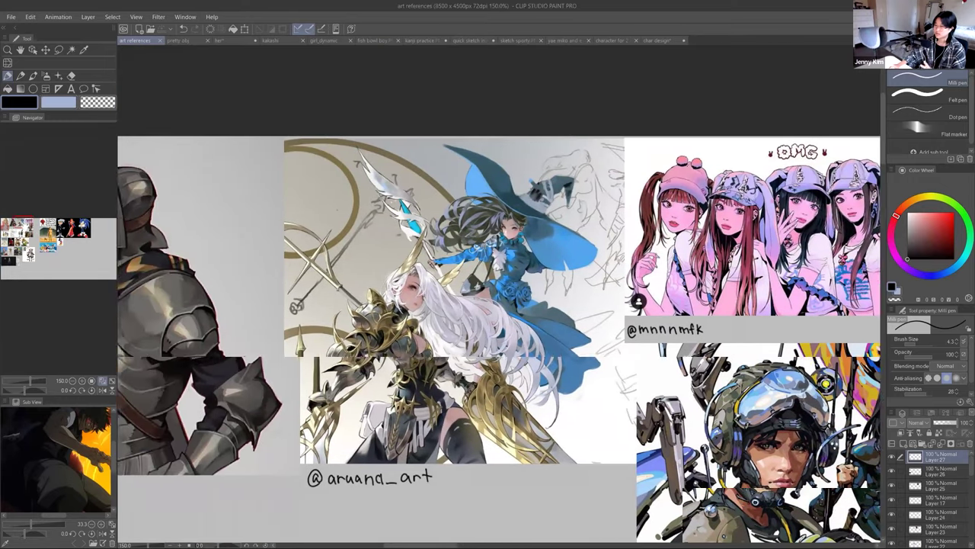
pyautogui.moveTo(332, 329); pyautogui.dragTo(374, 298)
pyautogui.scroll(2, 374, 297)
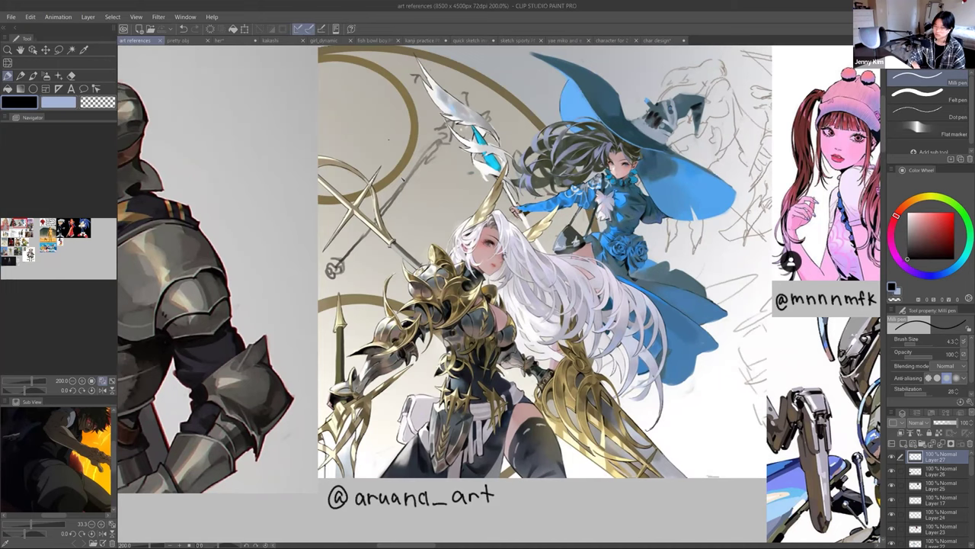
pyautogui.scroll(-2, 665, 248)
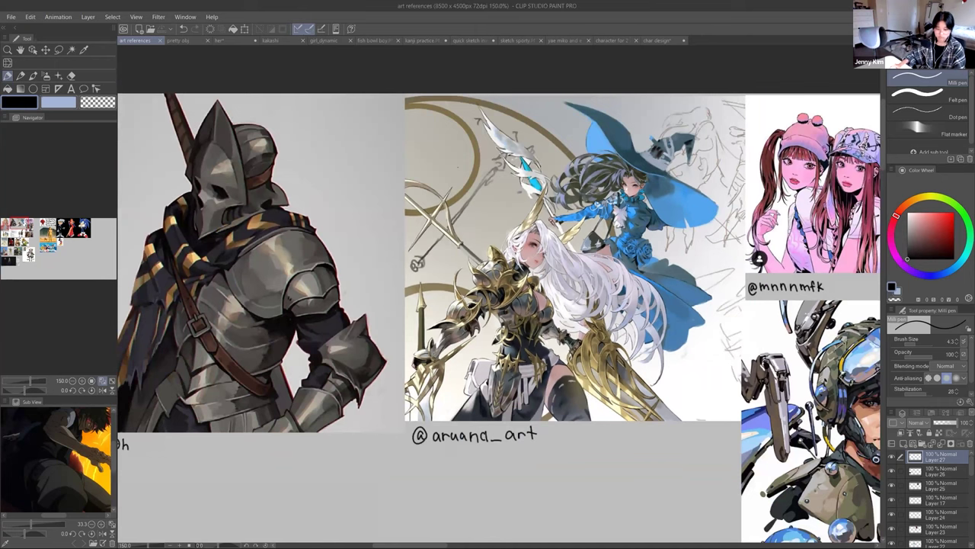
# - Switch to Media Player, enlarge its window, and play the "character designs" video from the beginning
pyautogui.hotkey('alt', 'Tab')
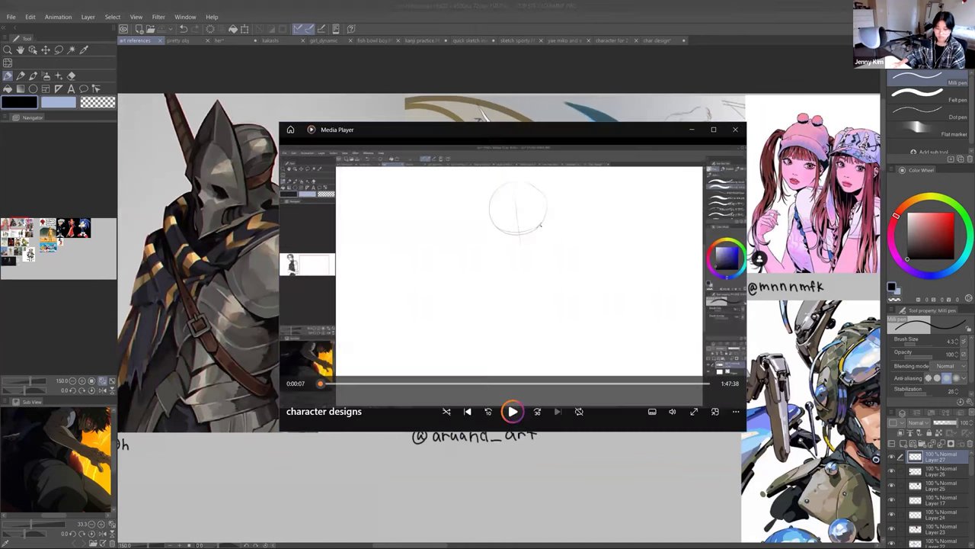
pyautogui.doubleClick(553, 138)
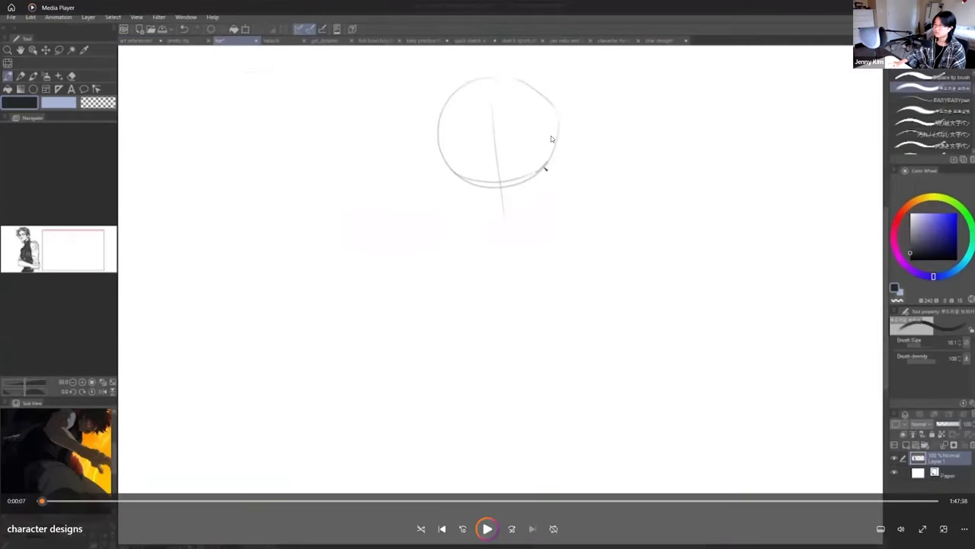
pyautogui.click(40, 502)
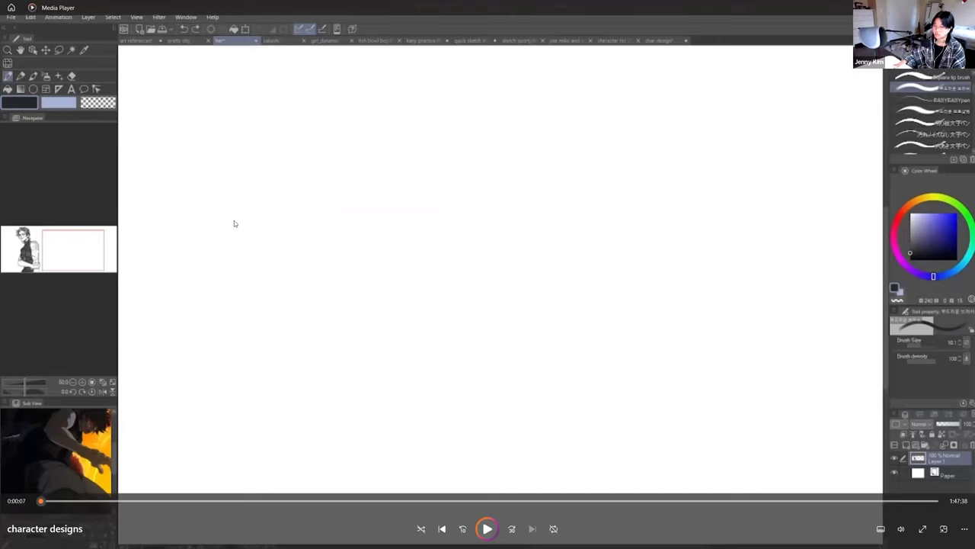
pyautogui.press('space')
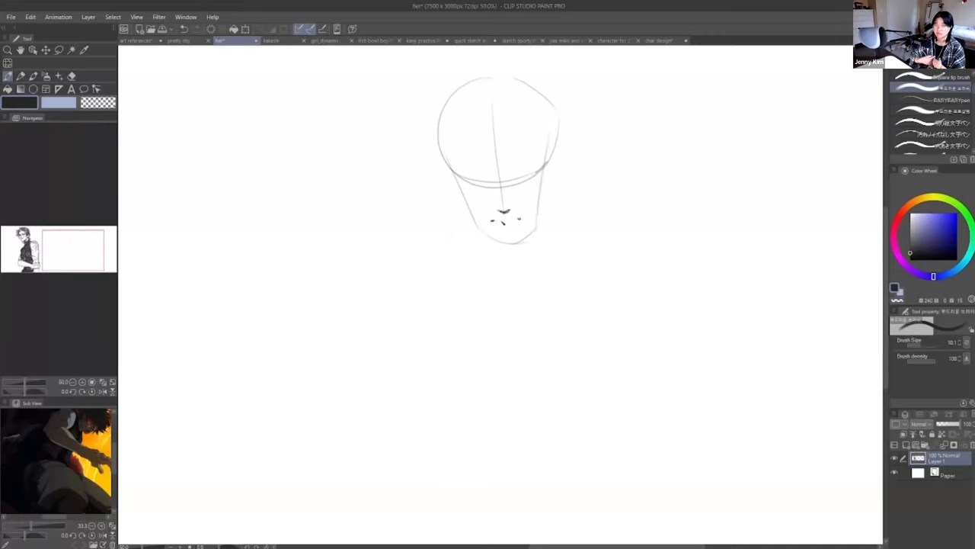
# - Draw the mouth line and a short lower-lip stroke beneath the nose, cleaning up stray marks
pyautogui.moveTo(494, 221); pyautogui.dragTo(512, 220)
pyautogui.hotkey('ctrl', 'z')
pyautogui.hotkey('ctrl', 'z')
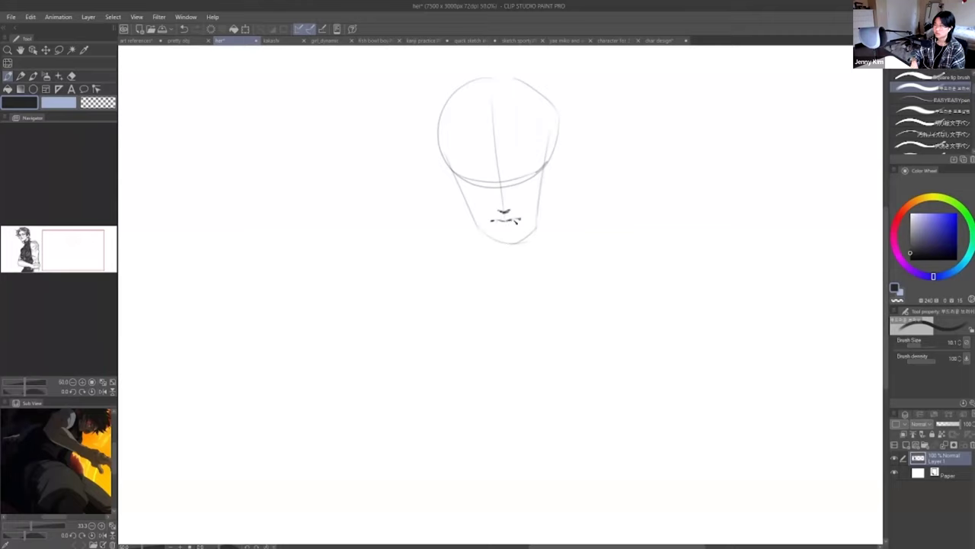
pyautogui.press('e')
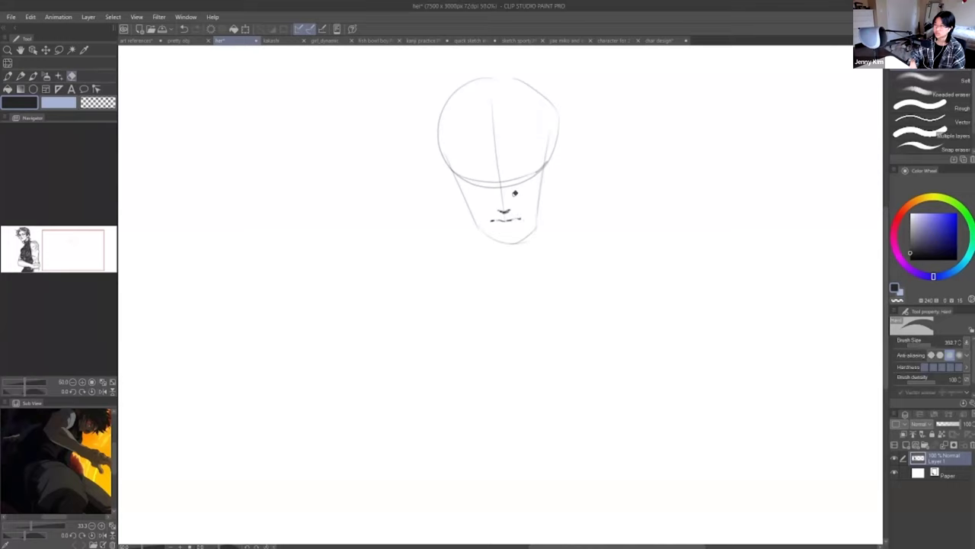
pyautogui.press('p')
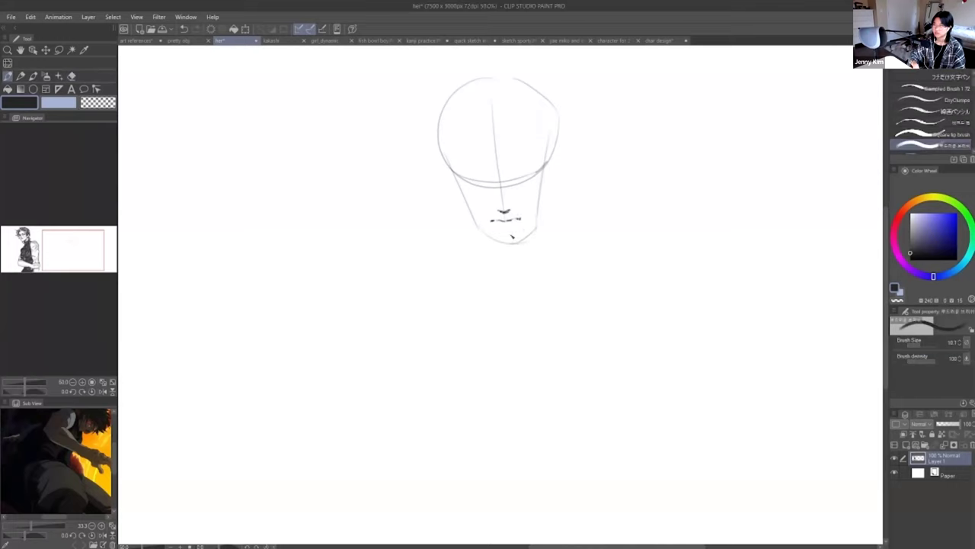
pyautogui.hotkey('ctrl', 'z')
pyautogui.moveTo(499, 227); pyautogui.dragTo(519, 225)
pyautogui.hotkey('ctrl', 'z')
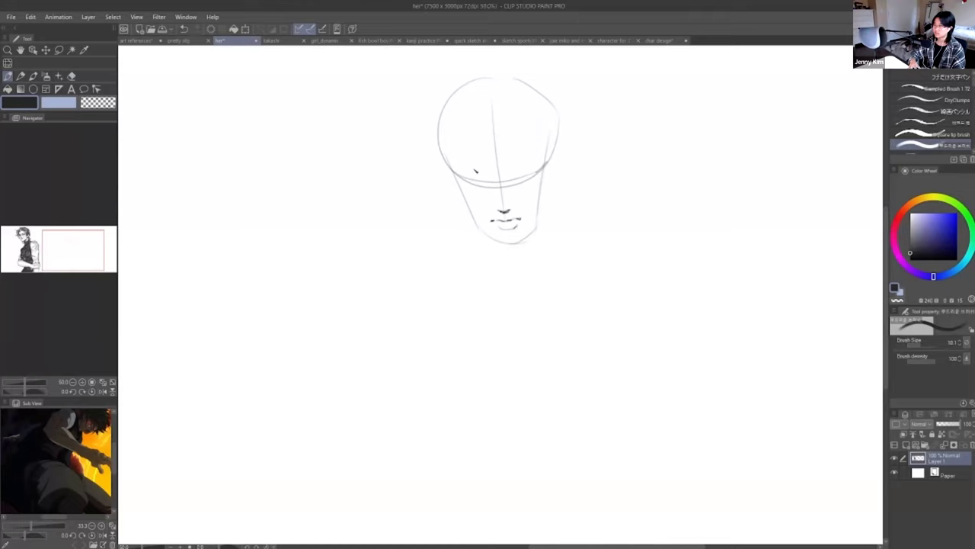
# - Set the brush size to 13.2 and sketch the upper eyelid arcs of both eyes along the curved guideline
pyautogui.click(920, 346)
pyautogui.moveTo(513, 183)
pyautogui.mouseDown()
pyautogui.moveTo(530, 171)
pyautogui.moveTo(519, 172)
pyautogui.moveTo(536, 173)
pyautogui.moveTo(535, 187)
pyautogui.mouseUp()
pyautogui.hotkey('ctrl', 'z')
pyautogui.hotkey('ctrl', 'z')
pyautogui.moveTo(460, 176)
pyautogui.mouseDown()
pyautogui.moveTo(492, 184)
pyautogui.moveTo(538, 173)
pyautogui.moveTo(490, 179)
pyautogui.mouseUp()
pyautogui.hotkey('ctrl', 'z')
pyautogui.hotkey('ctrl', 'z')
pyautogui.hotkey('ctrl', 'z')
pyautogui.hotkey('ctrl', 'z')
pyautogui.hotkey('ctrl', 'z')
pyautogui.hotkey('ctrl', 'z')
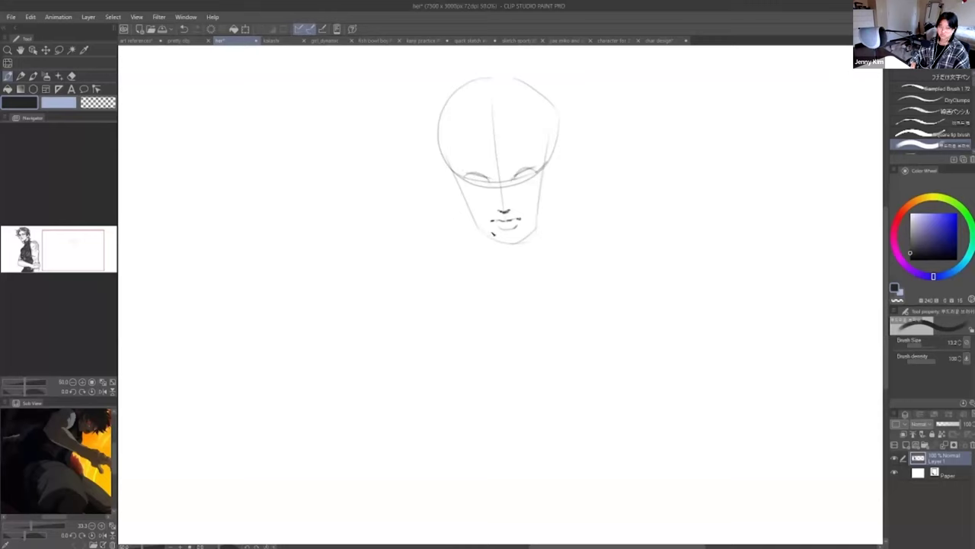
# - Draw darker, angular jaw lines on both sides of the face down to a narrow chin, redoing unsatisfactory strokes
pyautogui.hotkey('ctrl', 'z')
pyautogui.moveTo(498, 241)
pyautogui.mouseDown()
pyautogui.moveTo(546, 214)
pyautogui.moveTo(540, 220)
pyautogui.mouseUp()
pyautogui.hotkey('ctrl', 'z')
pyautogui.hotkey('ctrl', 'z')
pyautogui.hotkey('ctrl', 'z')
pyautogui.hotkey('ctrl', 'z')
pyautogui.hotkey('ctrl', 'z')
pyautogui.hotkey('ctrl', 'z')
pyautogui.moveTo(477, 225); pyautogui.dragTo(500, 244)
pyautogui.hotkey('ctrl', 'z')
pyautogui.hotkey('ctrl', 'z')
pyautogui.hotkey('ctrl', 'z')
pyautogui.moveTo(543, 214); pyautogui.dragTo(521, 241)
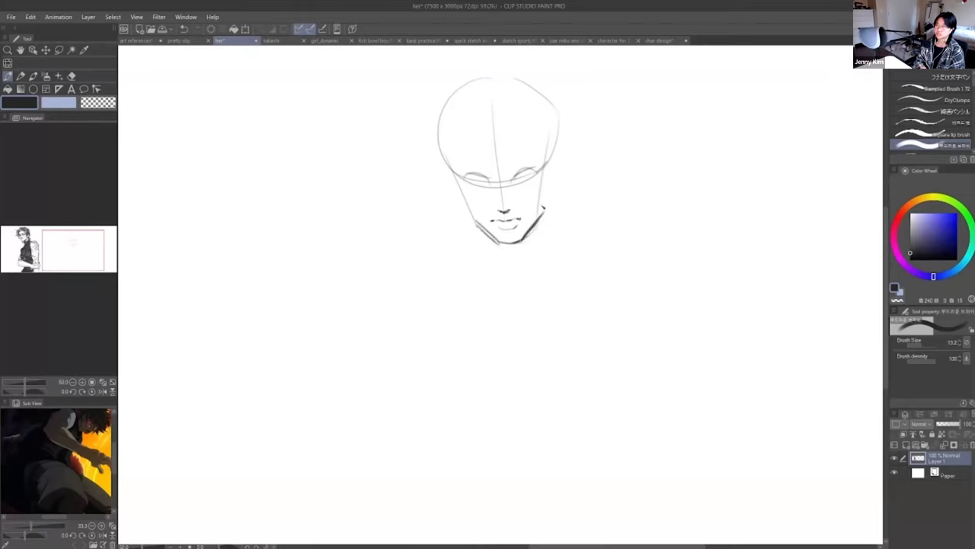
# - Erase the excess jaw construction lines and redraw the jaw and chin contour more cleanly
pyautogui.press('e')
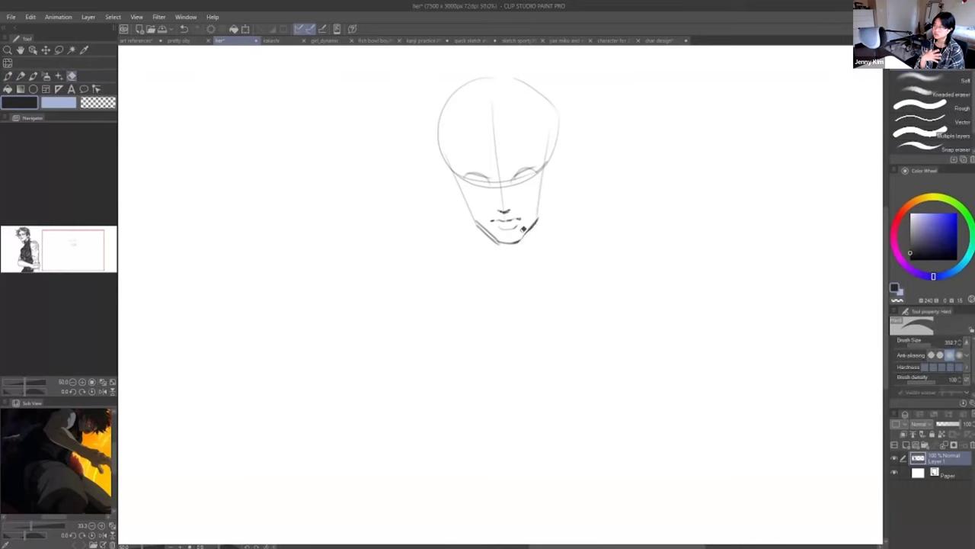
pyautogui.press('p')
pyautogui.moveTo(538, 216)
pyautogui.mouseDown()
pyautogui.moveTo(500, 247)
pyautogui.moveTo(531, 230)
pyautogui.mouseUp()
pyautogui.press('e')
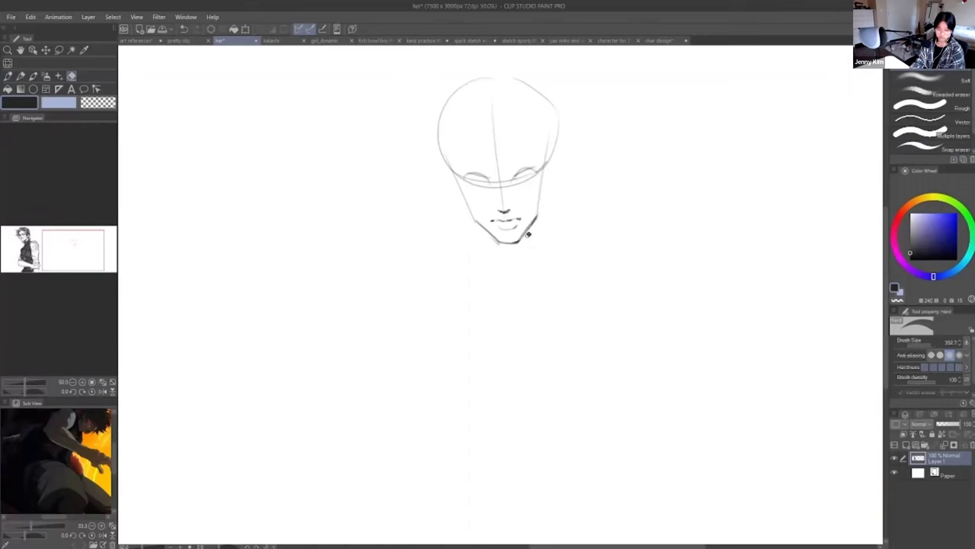
pyautogui.press('p')
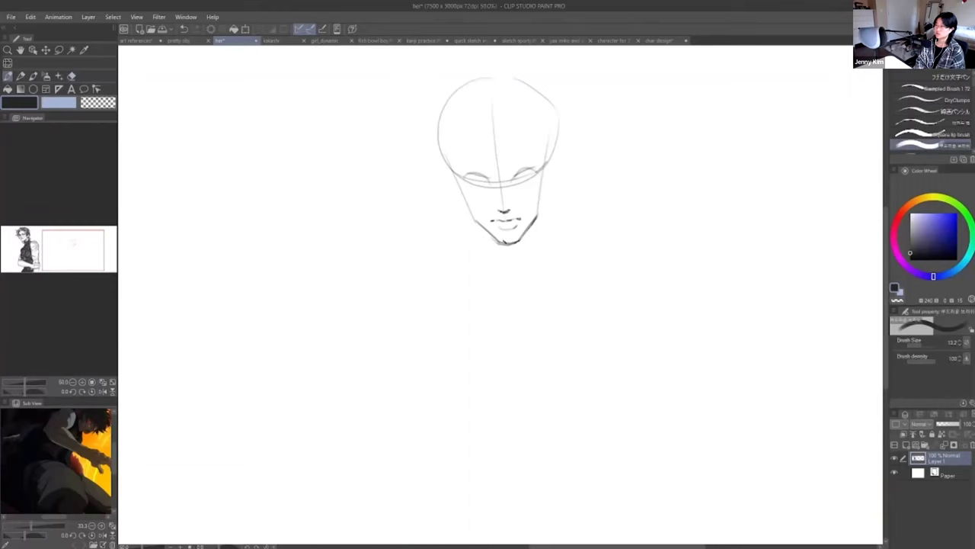
pyautogui.press('e')
pyautogui.press('p')
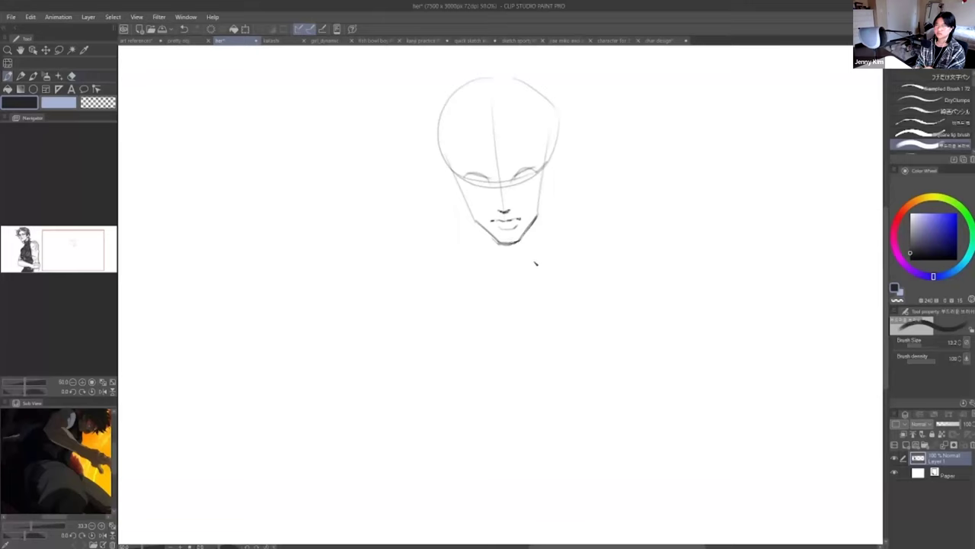
# - Draw the inner corners, lower lids and darker upper lids of both eyes, and refine the sketch with Liquify
pyautogui.moveTo(485, 176); pyautogui.dragTo(511, 182)
pyautogui.moveTo(517, 184); pyautogui.dragTo(529, 185)
pyautogui.moveTo(467, 179); pyautogui.dragTo(485, 188)
pyautogui.moveTo(484, 175)
pyautogui.mouseDown()
pyautogui.moveTo(523, 187)
pyautogui.moveTo(492, 182)
pyautogui.mouseUp()
pyautogui.moveTo(517, 173)
pyautogui.mouseDown()
pyautogui.moveTo(480, 187)
pyautogui.moveTo(489, 185)
pyautogui.mouseUp()
pyautogui.moveTo(518, 179); pyautogui.dragTo(533, 179)
pyautogui.moveTo(485, 183)
pyautogui.mouseDown()
pyautogui.moveTo(474, 182)
pyautogui.moveTo(524, 179)
pyautogui.mouseUp()
pyautogui.click(8, 64)
pyautogui.click(927, 345)
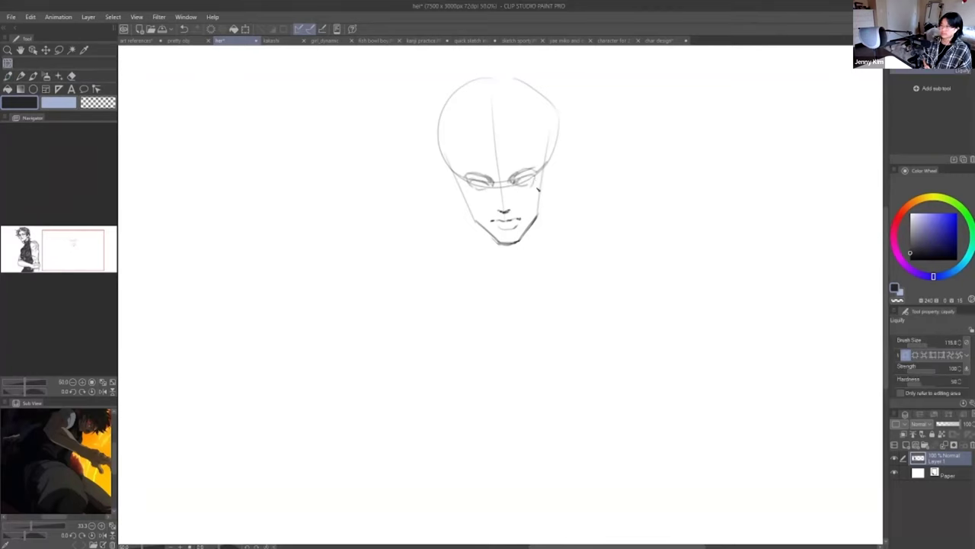
# - Draw both sides of the face from the temples down to the jaw with darker contour lines
pyautogui.press('p')
pyautogui.moveTo(447, 153); pyautogui.dragTo(471, 215)
pyautogui.moveTo(555, 146); pyautogui.dragTo(539, 207)
# - Draw the crown and outer contour of the head's left side, redoing unsatisfactory strokes
pyautogui.moveTo(456, 94); pyautogui.dragTo(445, 141)
pyautogui.moveTo(492, 93)
pyautogui.mouseDown()
pyautogui.moveTo(460, 91)
pyautogui.moveTo(523, 82)
pyautogui.mouseUp()
pyautogui.hotkey('ctrl', 'z')
pyautogui.hotkey('ctrl', 'z')
pyautogui.hotkey('ctrl', 'z')
pyautogui.hotkey('ctrl', 'z')
pyautogui.moveTo(462, 93)
pyautogui.mouseDown()
pyautogui.moveTo(492, 89)
pyautogui.moveTo(436, 146)
pyautogui.mouseUp()
pyautogui.hotkey('ctrl', 'z')
pyautogui.hotkey('ctrl', 'z')
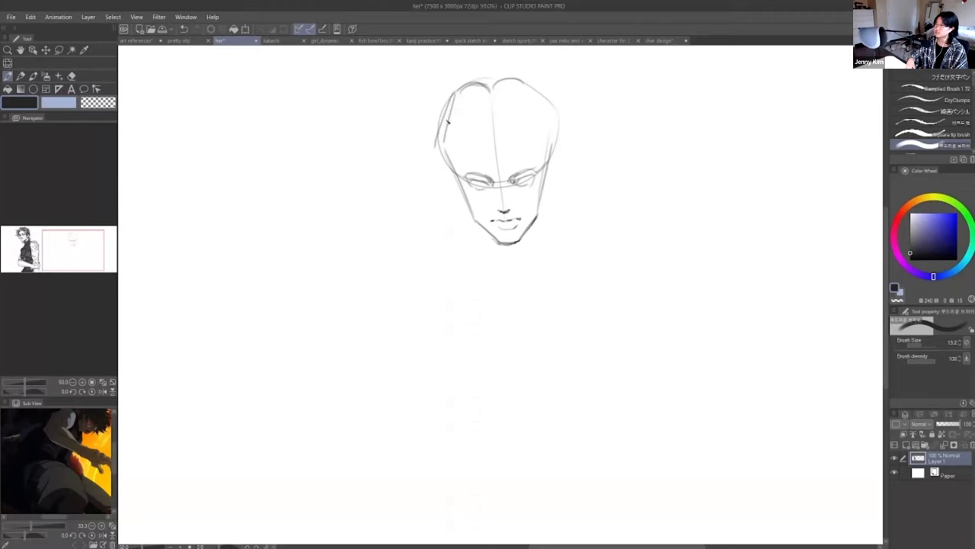
# - Draw a darker crown and outer contour on the head's right side, undoing stray strokes
pyautogui.hotkey('ctrl', 'z')
pyautogui.moveTo(495, 88); pyautogui.dragTo(526, 83)
pyautogui.moveTo(527, 84)
pyautogui.mouseDown()
pyautogui.moveTo(565, 125)
pyautogui.moveTo(539, 93)
pyautogui.moveTo(560, 131)
pyautogui.mouseUp()
pyautogui.hotkey('ctrl', 'z')
pyautogui.hotkey('ctrl', 'z')
pyautogui.hotkey('ctrl', 'z')
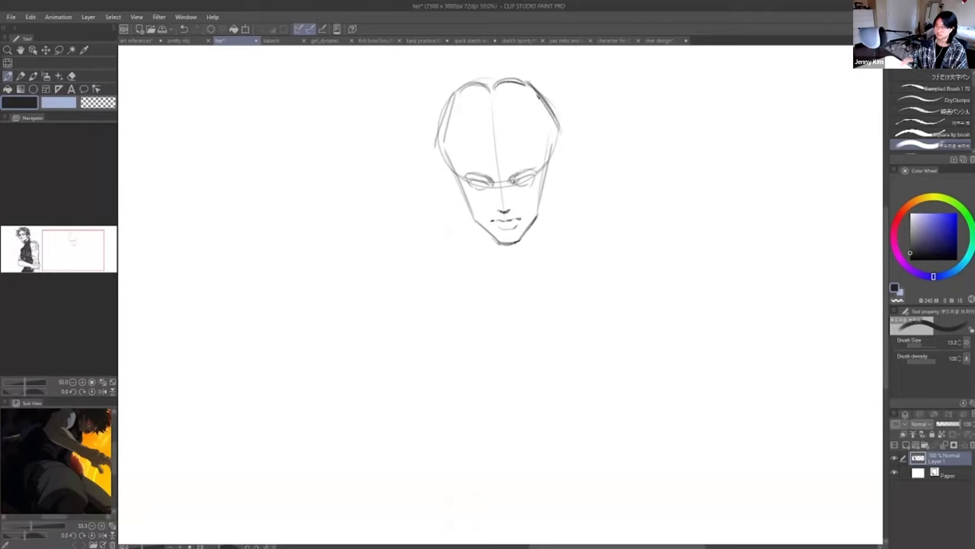
# - Draw dark irises and pupils in both eyes, erasing and redoing strokes that look off
pyautogui.moveTo(482, 188)
pyautogui.mouseDown()
pyautogui.moveTo(533, 184)
pyautogui.moveTo(486, 187)
pyautogui.mouseUp()
pyautogui.hotkey('ctrl', 'z')
pyautogui.hotkey('ctrl', 'z')
pyautogui.hotkey('ctrl', 'z')
pyautogui.hotkey('ctrl', 'z')
pyautogui.press('e')
pyautogui.hotkey('ctrl', 'z')
pyautogui.press('p')
pyautogui.hotkey('ctrl', 'z')
pyautogui.hotkey('ctrl', 'z')
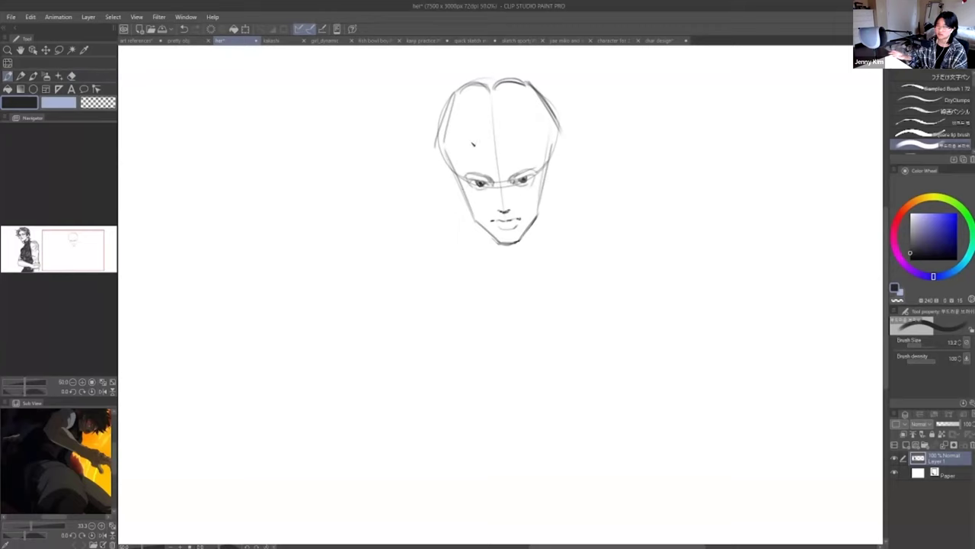
# - Close the top of the skull outline and draw a curved hairline across the forehead to both temples
pyautogui.moveTo(480, 138); pyautogui.dragTo(514, 139)
pyautogui.hotkey('ctrl', 'z')
pyautogui.moveTo(464, 96); pyautogui.dragTo(516, 78)
pyautogui.press('e')
pyautogui.press('p')
pyautogui.hotkey('ctrl', 'z')
pyautogui.hotkey('ctrl', 'z')
pyautogui.moveTo(464, 88); pyautogui.dragTo(512, 80)
pyautogui.hotkey('ctrl', 'z')
pyautogui.moveTo(488, 138); pyautogui.dragTo(455, 159)
pyautogui.moveTo(513, 140)
pyautogui.mouseDown()
pyautogui.moveTo(538, 146)
pyautogui.moveTo(531, 139)
pyautogui.moveTo(546, 159)
pyautogui.moveTo(541, 171)
pyautogui.mouseUp()
pyautogui.hotkey('ctrl', 'z')
pyautogui.hotkey('ctrl', 'z')
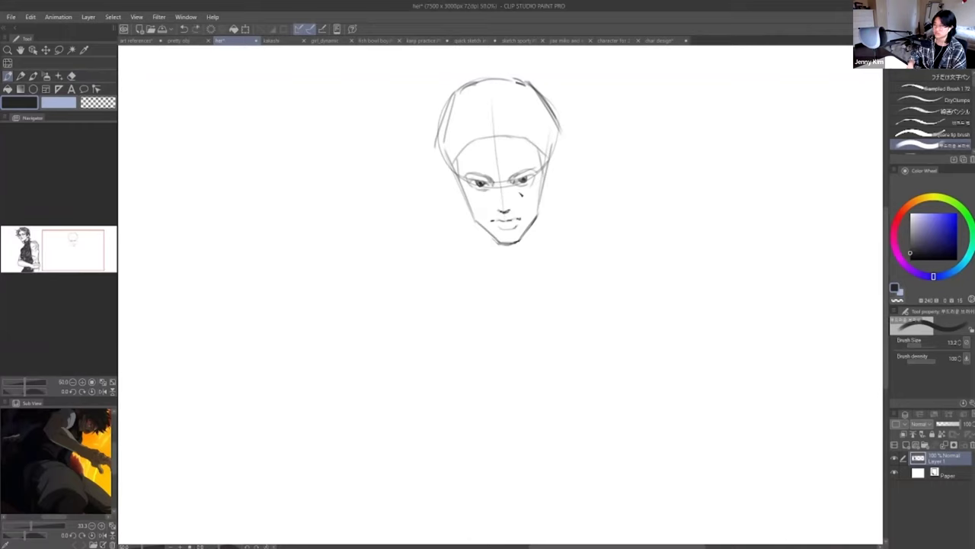
# - Sketch short crease lines beneath both eyes, erasing and redoing marks around the lower face
pyautogui.press('e')
pyautogui.moveTo(479, 187); pyautogui.dragTo(524, 194)
pyautogui.press('p')
pyautogui.hotkey('ctrl', 'z')
pyautogui.hotkey('ctrl', 'z')
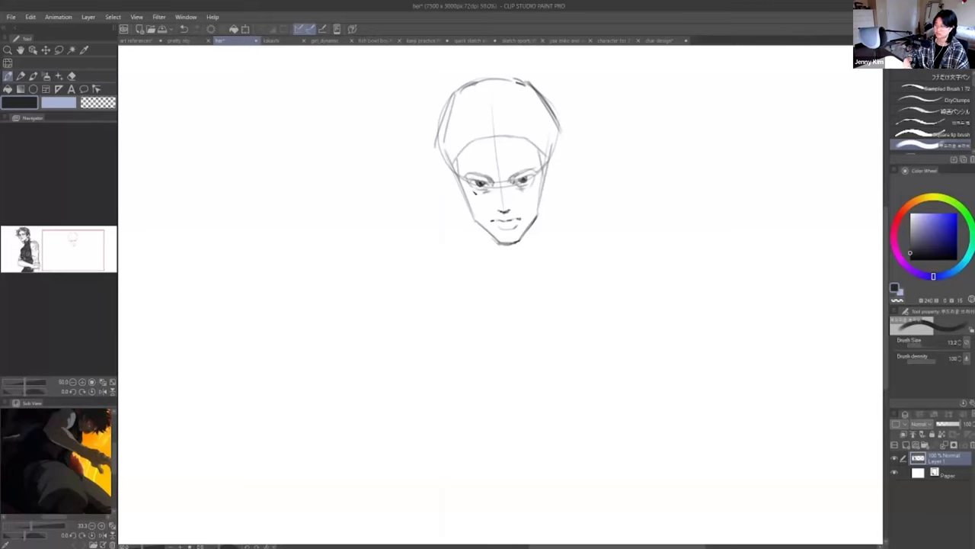
pyautogui.press('e')
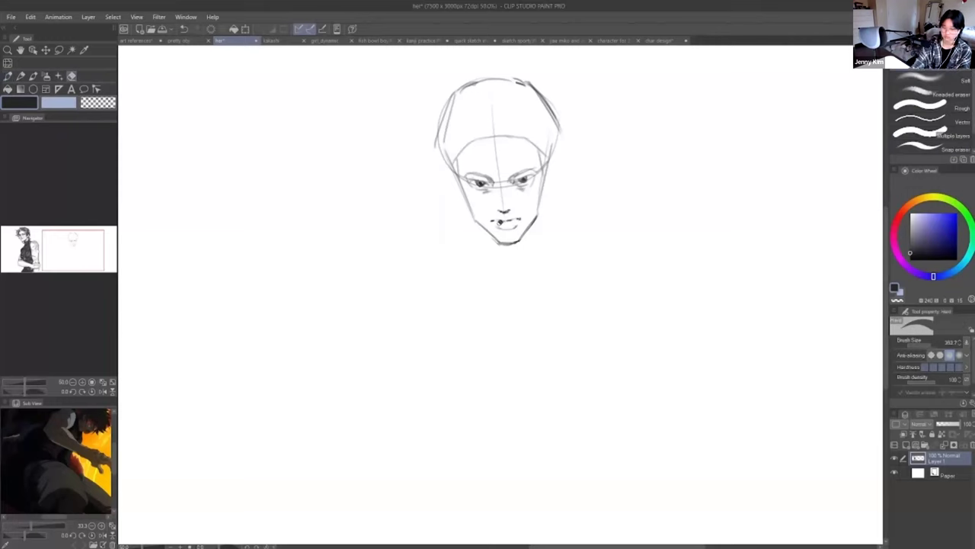
pyautogui.press('p')
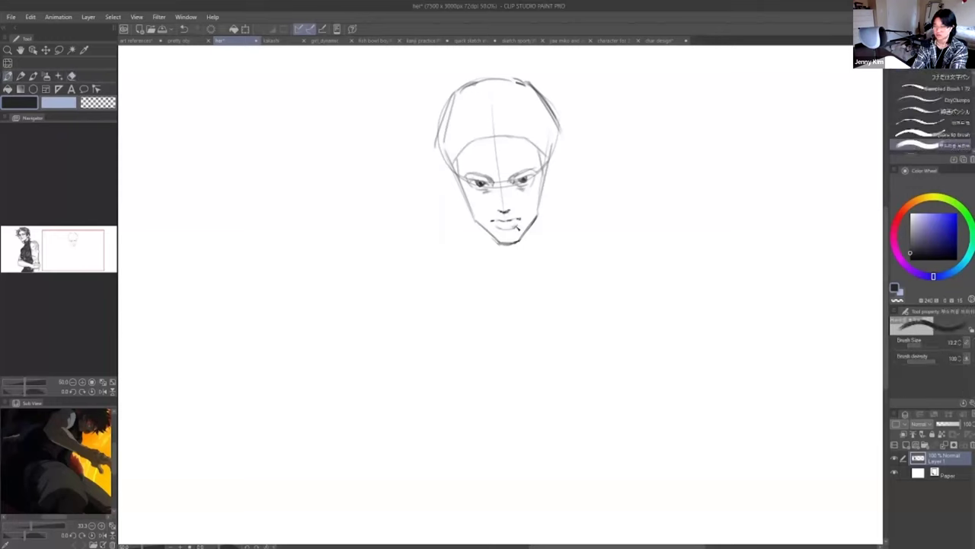
pyautogui.hotkey('ctrl', 'z')
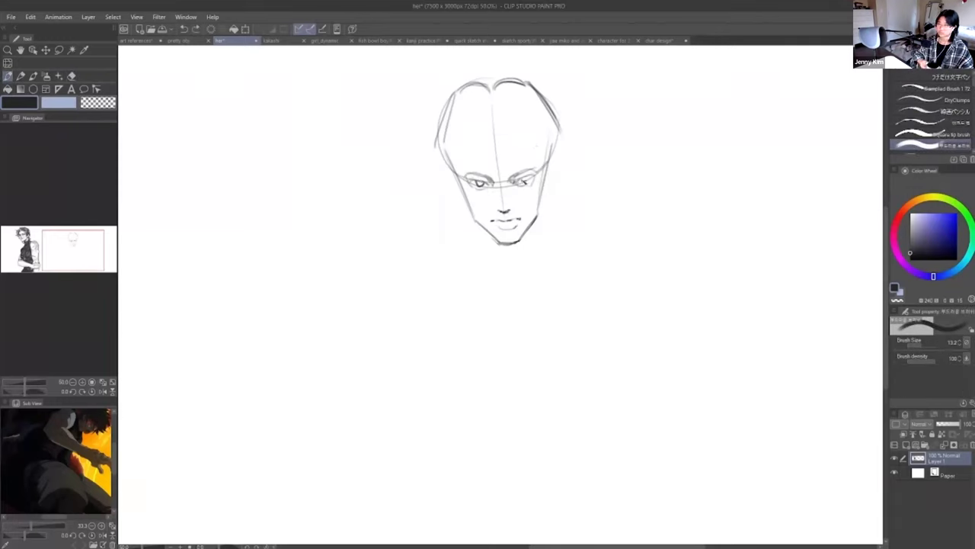
# - Refine the irises of both eyes and darken the eyebrows with angular strokes
pyautogui.moveTo(522, 182); pyautogui.dragTo(483, 186)
pyautogui.hotkey('ctrl', 'z')
pyautogui.press('e')
pyautogui.press('p')
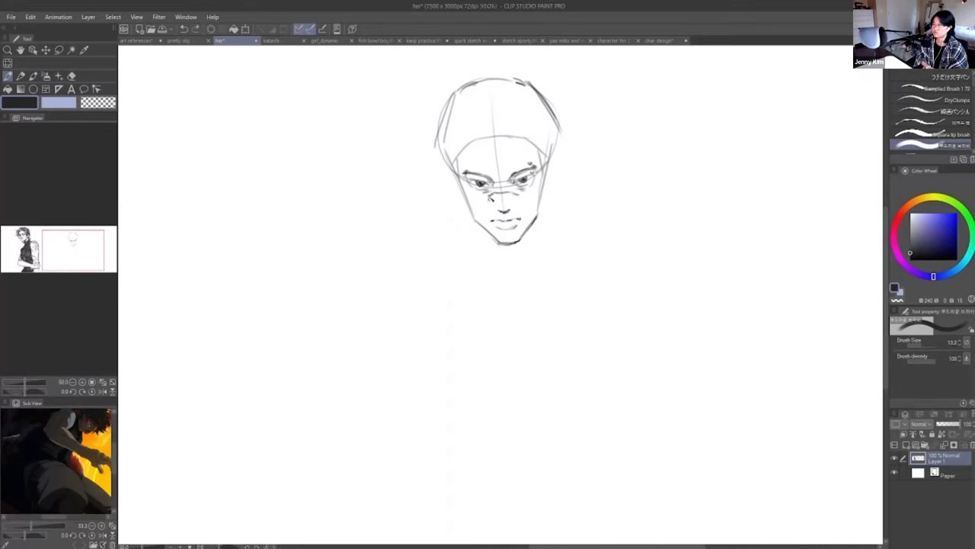
# - Outline a bandage across the bridge of the nose and darken the marks under the nose tip
pyautogui.moveTo(492, 204); pyautogui.dragTo(520, 201)
pyautogui.hotkey('ctrl', 'z')
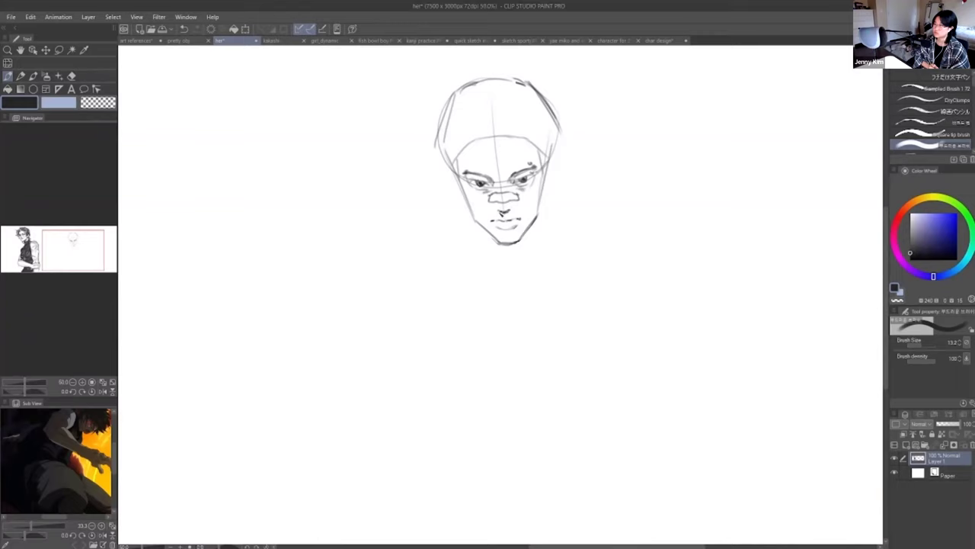
pyautogui.moveTo(507, 213); pyautogui.dragTo(510, 210)
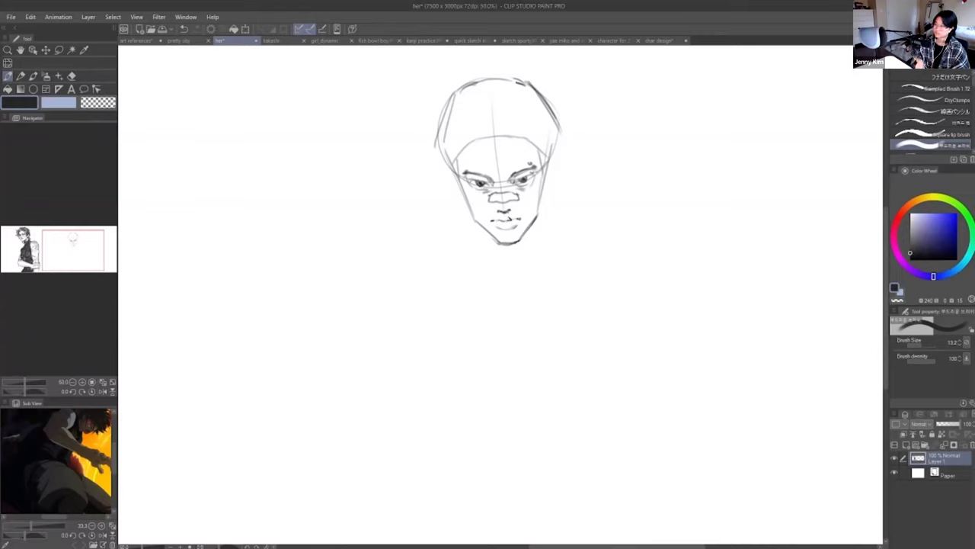
# - Draw both sides of the neck descending from the jaw, replacing the first line
pyautogui.moveTo(477, 227); pyautogui.dragTo(481, 245)
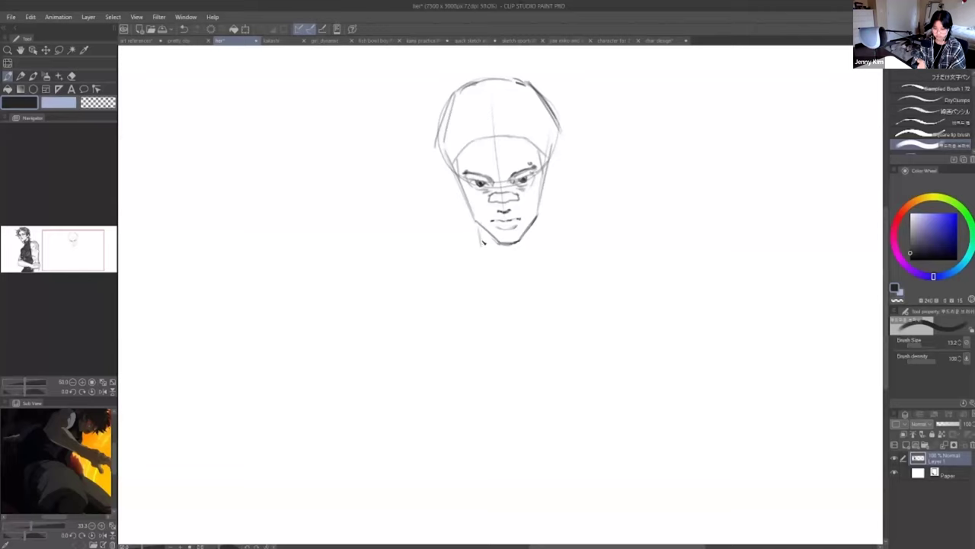
pyautogui.hotkey('ctrl', 'z')
pyautogui.moveTo(468, 206); pyautogui.dragTo(474, 244)
pyautogui.moveTo(539, 202); pyautogui.dragTo(541, 251)
# - Draw narrow ears on both sides of the head with dark lobes, redoing unsatisfactory strokes
pyautogui.moveTo(454, 170); pyautogui.dragTo(463, 204)
pyautogui.hotkey('ctrl', 'z')
pyautogui.moveTo(453, 165); pyautogui.dragTo(463, 195)
pyautogui.moveTo(552, 162); pyautogui.dragTo(543, 192)
pyautogui.hotkey('ctrl', 'z')
pyautogui.hotkey('ctrl', 'z')
pyautogui.moveTo(452, 169); pyautogui.dragTo(460, 195)
pyautogui.moveTo(458, 192); pyautogui.dragTo(464, 198)
pyautogui.hotkey('ctrl', 'z')
pyautogui.hotkey('ctrl', 'z')
pyautogui.hotkey('ctrl', 'z')
pyautogui.moveTo(459, 193); pyautogui.dragTo(464, 197)
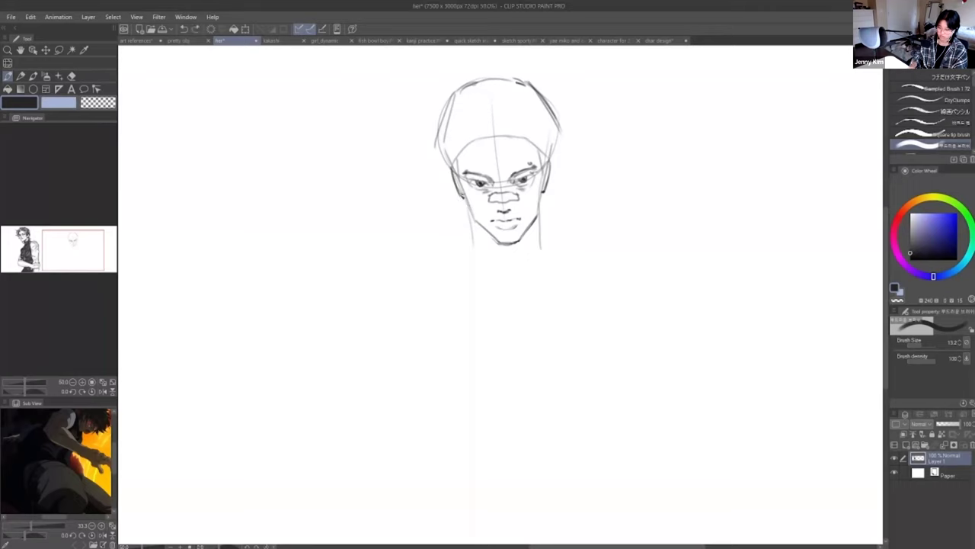
pyautogui.moveTo(549, 177); pyautogui.dragTo(545, 193)
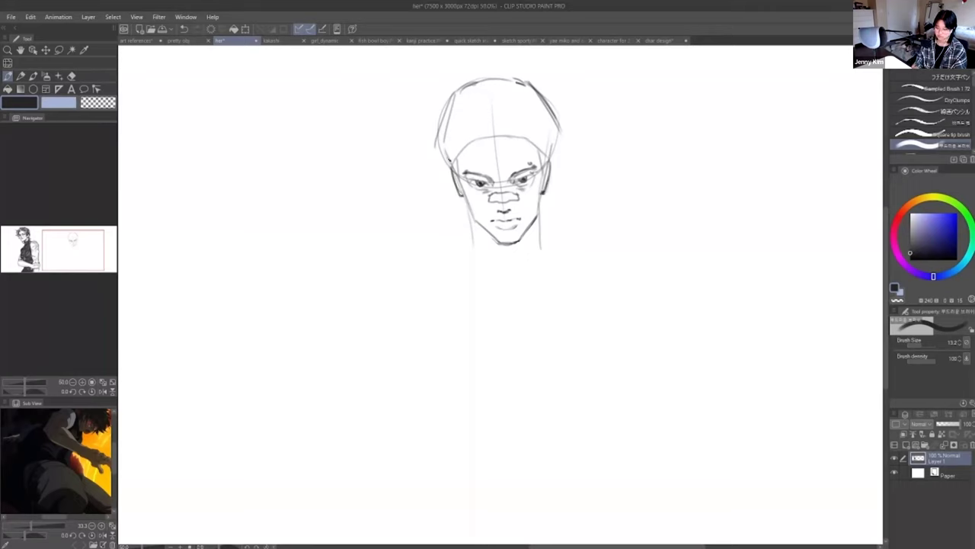
# - Draw the curved base of the neck and sloping shoulder lines on both sides
pyautogui.moveTo(472, 247)
pyautogui.mouseDown()
pyautogui.moveTo(517, 272)
pyautogui.moveTo(529, 266)
pyautogui.mouseUp()
pyautogui.hotkey('ctrl', 'z')
pyautogui.moveTo(470, 240)
pyautogui.mouseDown()
pyautogui.moveTo(323, 279)
pyautogui.moveTo(383, 276)
pyautogui.mouseUp()
pyautogui.moveTo(543, 244); pyautogui.dragTo(637, 262)
pyautogui.hotkey('ctrl', 'z')
pyautogui.moveTo(542, 242); pyautogui.dragTo(643, 265)
# - Erase the construction guidelines crossing the eyes, the nose bridge and the centre of the face
pyautogui.press('e')
pyautogui.moveTo(442, 122); pyautogui.dragTo(439, 146)
pyautogui.hotkey('ctrl', 'z')
pyautogui.scroll(3, 506, 175)
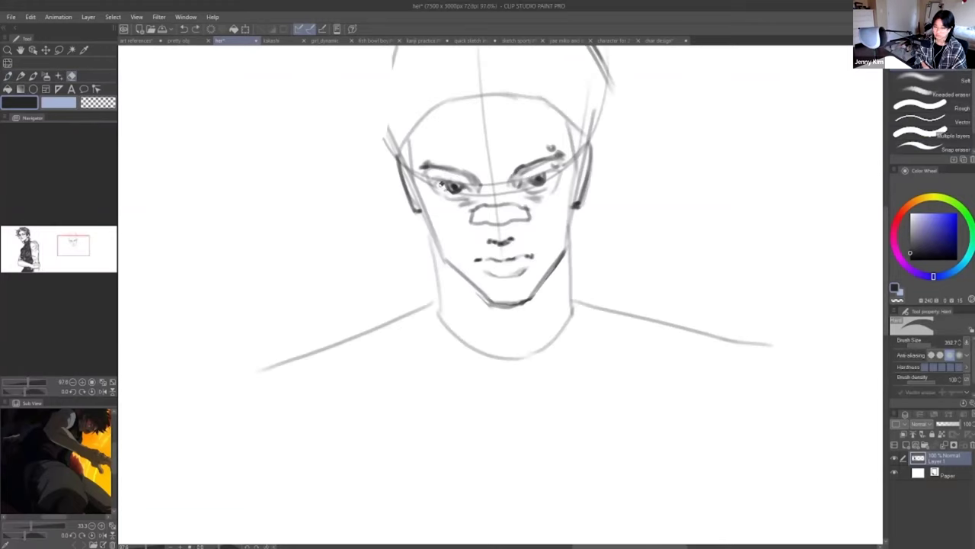
pyautogui.moveTo(466, 191)
pyautogui.mouseDown()
pyautogui.moveTo(481, 195)
pyautogui.moveTo(420, 177)
pyautogui.mouseUp()
pyautogui.moveTo(491, 177)
pyautogui.mouseDown()
pyautogui.moveTo(483, 99)
pyautogui.moveTo(508, 191)
pyautogui.mouseUp()
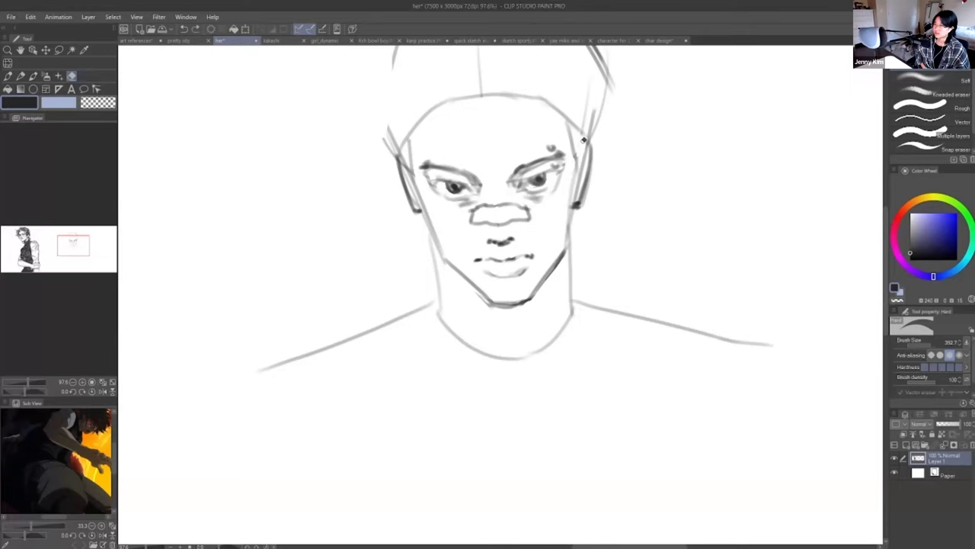
pyautogui.scroll(-1, 585, 137)
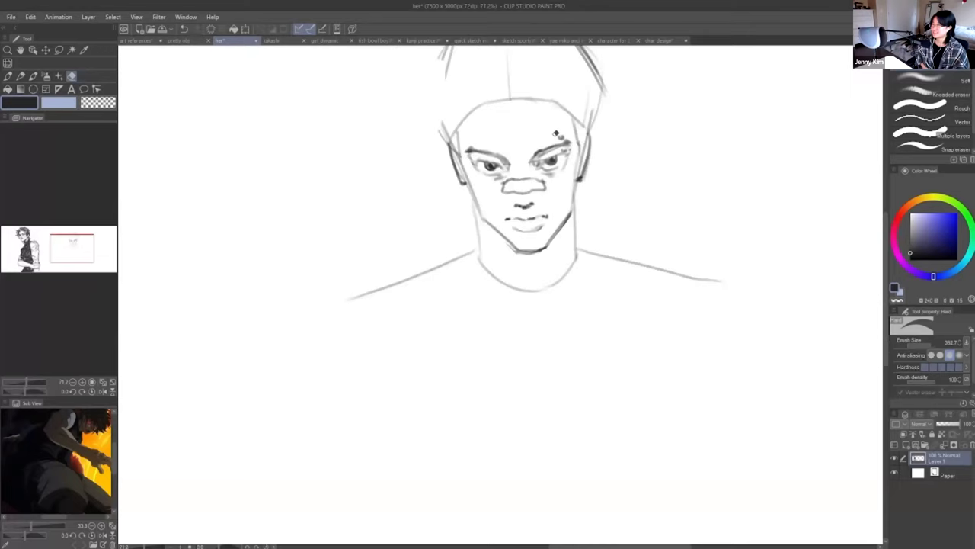
# - Darken the sides of the neck and draw the diagonal neck muscles meeting at the collar
pyautogui.press('p')
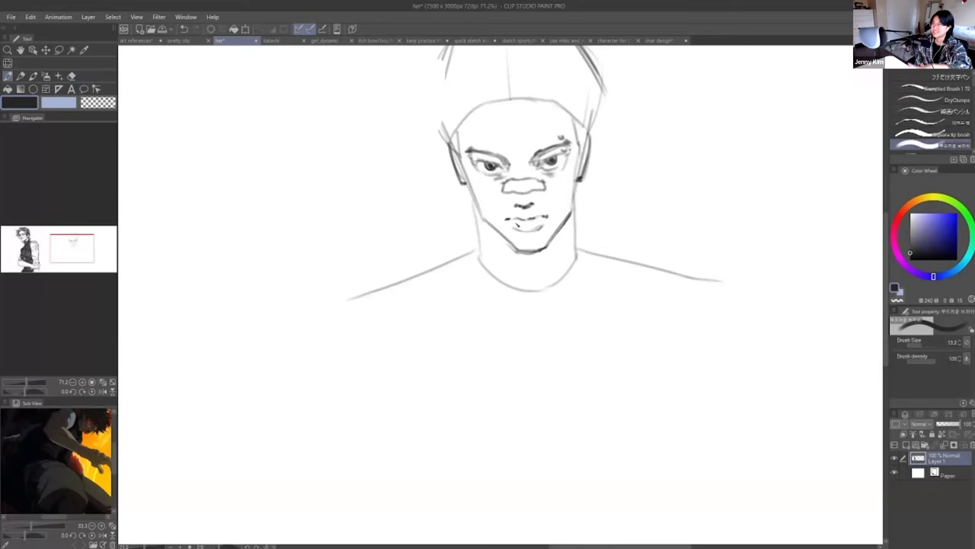
pyautogui.scroll(-1, 675, 167)
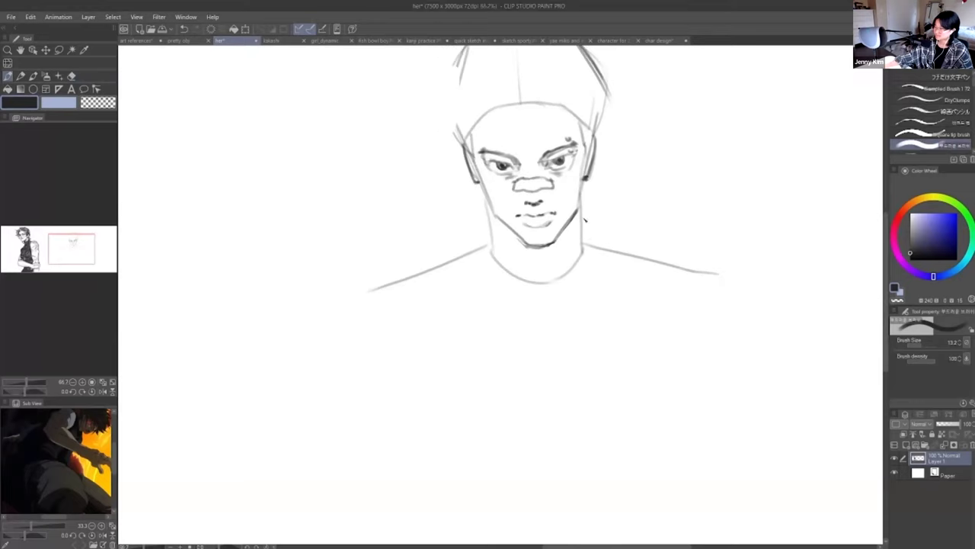
pyautogui.scroll(-1, 543, 242)
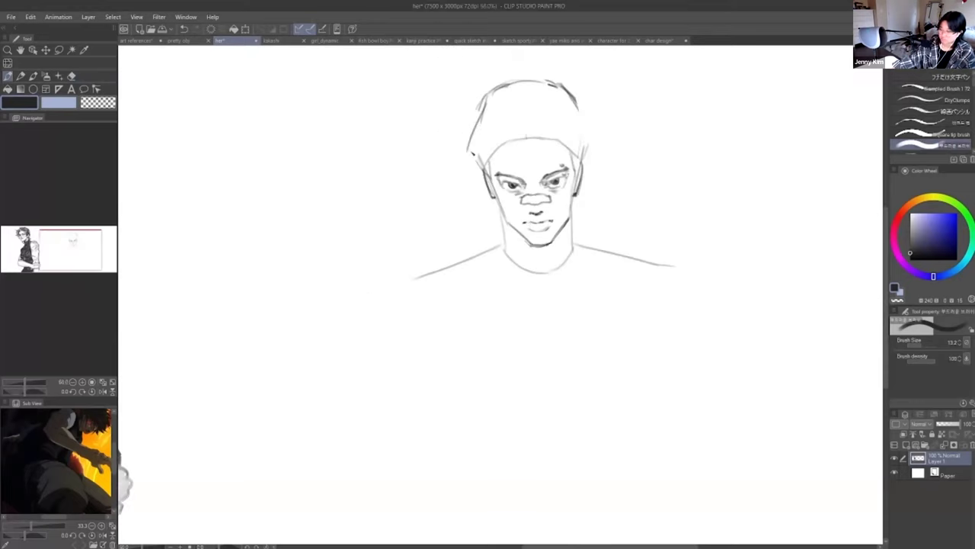
pyautogui.moveTo(505, 215); pyautogui.dragTo(508, 254)
pyautogui.moveTo(573, 219)
pyautogui.mouseDown()
pyautogui.moveTo(535, 260)
pyautogui.moveTo(510, 243)
pyautogui.moveTo(527, 264)
pyautogui.moveTo(569, 248)
pyautogui.moveTo(544, 263)
pyautogui.mouseUp()
pyautogui.hotkey('ctrl', 'z')
pyautogui.moveTo(509, 229); pyautogui.dragTo(542, 262)
pyautogui.moveTo(569, 225)
pyautogui.mouseDown()
pyautogui.moveTo(569, 256)
pyautogui.moveTo(507, 257)
pyautogui.mouseUp()
# - Erase the skull outline above the hairline and beside the temples
pyautogui.press('e')
pyautogui.press('p')
pyautogui.press('e')
pyautogui.moveTo(474, 129)
pyautogui.mouseDown()
pyautogui.moveTo(533, 76)
pyautogui.moveTo(534, 134)
pyautogui.moveTo(479, 136)
pyautogui.moveTo(478, 163)
pyautogui.mouseUp()
pyautogui.moveTo(588, 142); pyautogui.dragTo(588, 154)
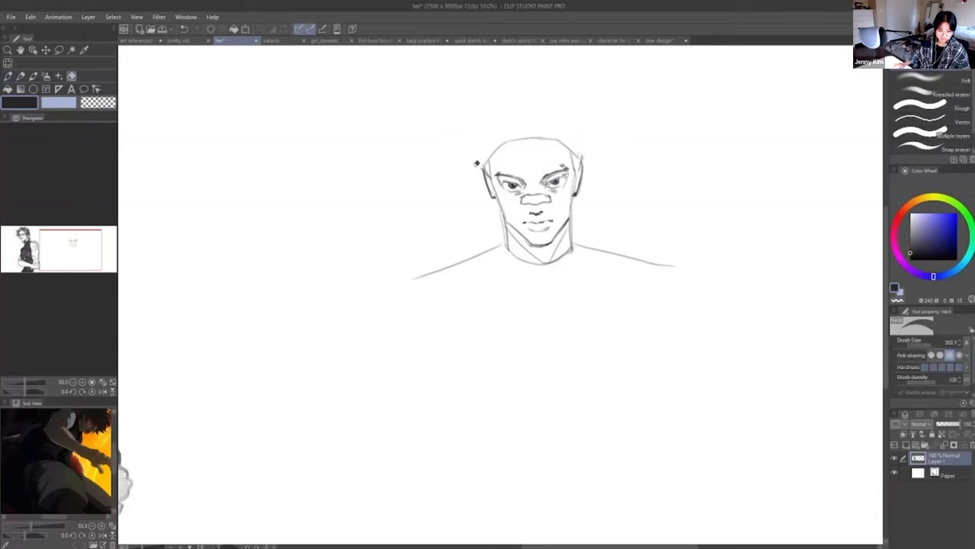
# - Add a new layer above the sketch, and erase the stray lines around the temples on Layer 1
pyautogui.press('p')
pyautogui.hotkey('ctrl', 'shift', 'n')
pyautogui.hotkey('alt', '[')
pyautogui.press('e')
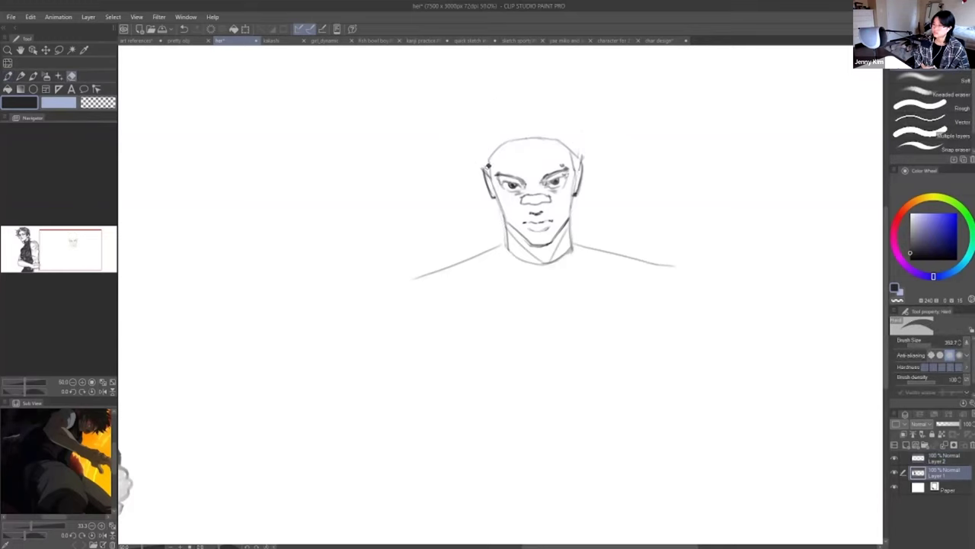
pyautogui.press('p')
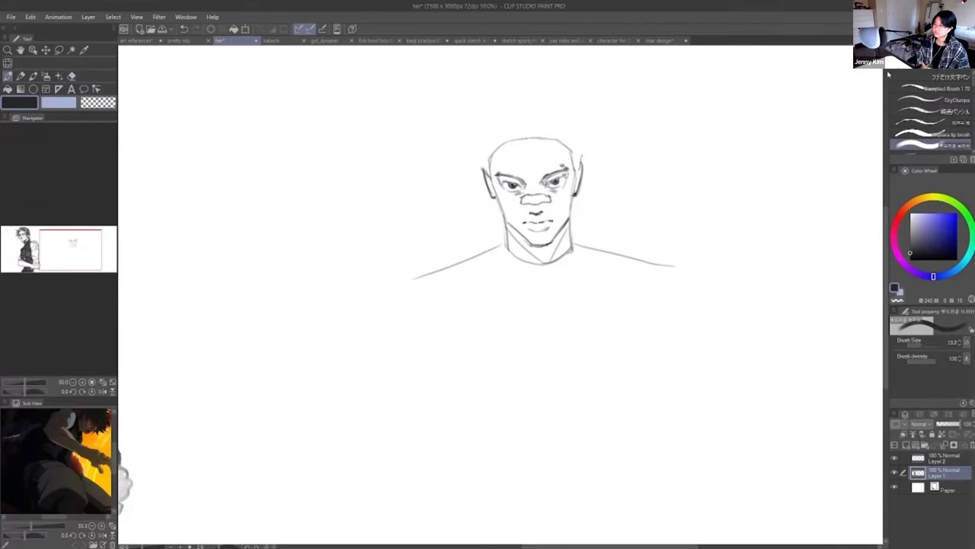
# - Lasso the eye on the left of the face and slightly reposition and rotate it, checking it in a mirrored view
pyautogui.press('m')
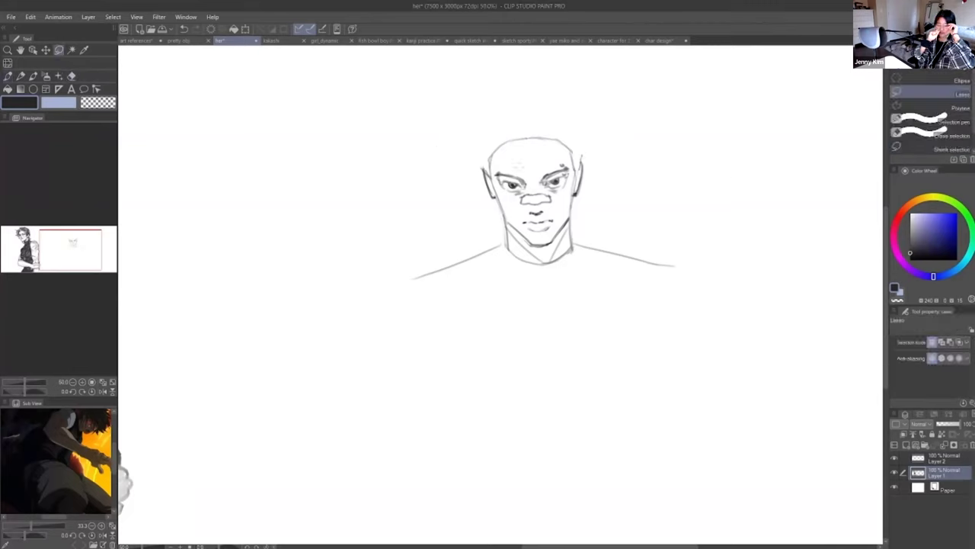
pyautogui.moveTo(529, 190)
pyautogui.mouseDown()
pyautogui.moveTo(496, 186)
pyautogui.moveTo(527, 180)
pyautogui.moveTo(525, 191)
pyautogui.mouseUp()
pyautogui.click(549, 216)
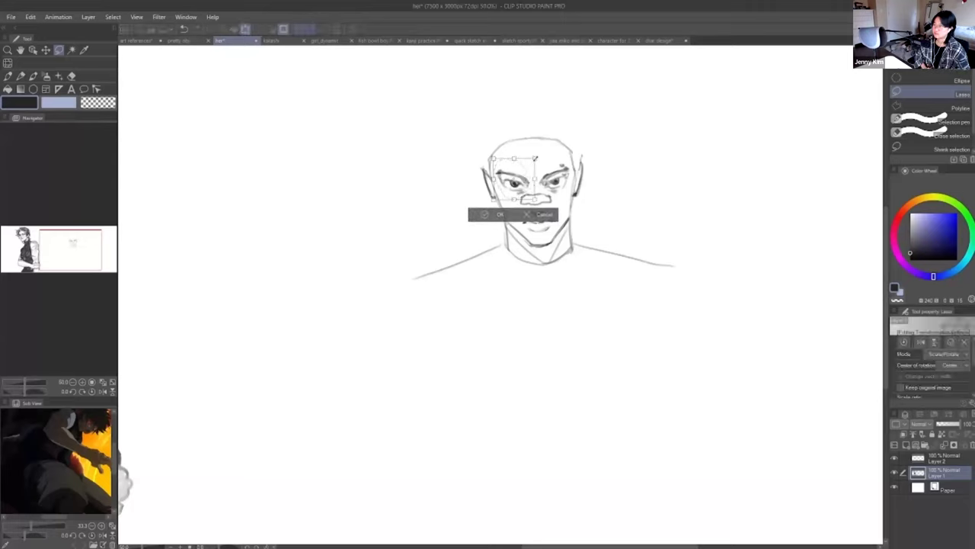
pyautogui.moveTo(530, 190); pyautogui.dragTo(514, 161)
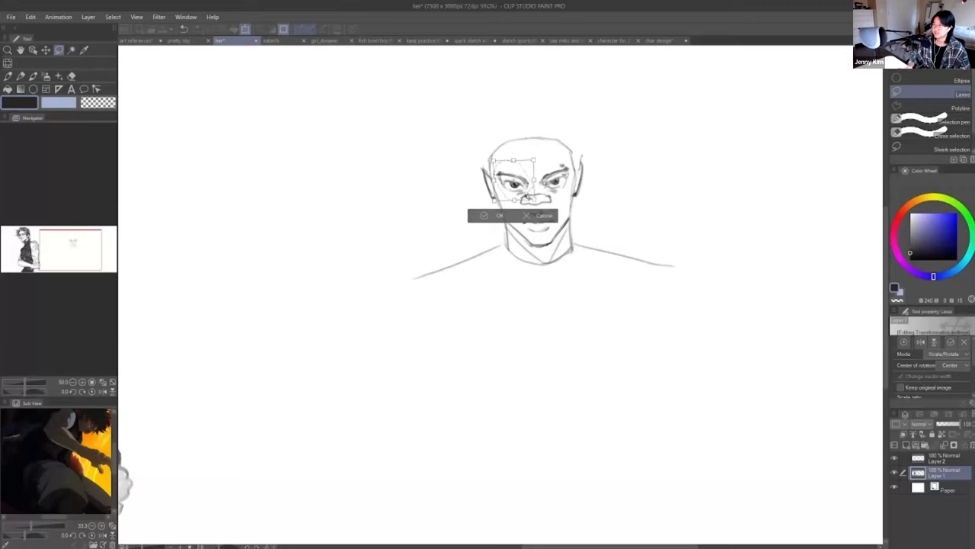
pyautogui.hotkey('ctrl', 'z')
pyautogui.moveTo(535, 199); pyautogui.dragTo(535, 196)
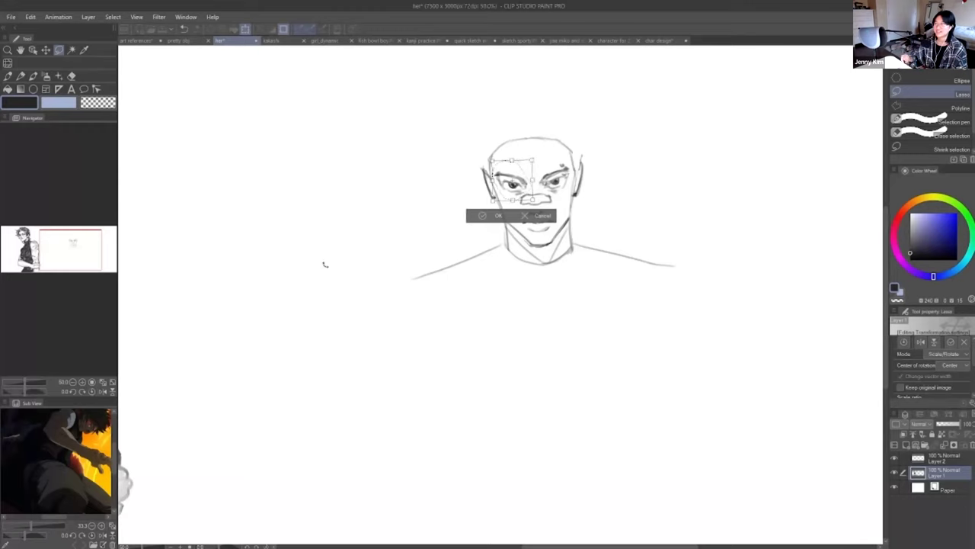
pyautogui.click(103, 391)
pyautogui.moveTo(522, 190); pyautogui.dragTo(521, 195)
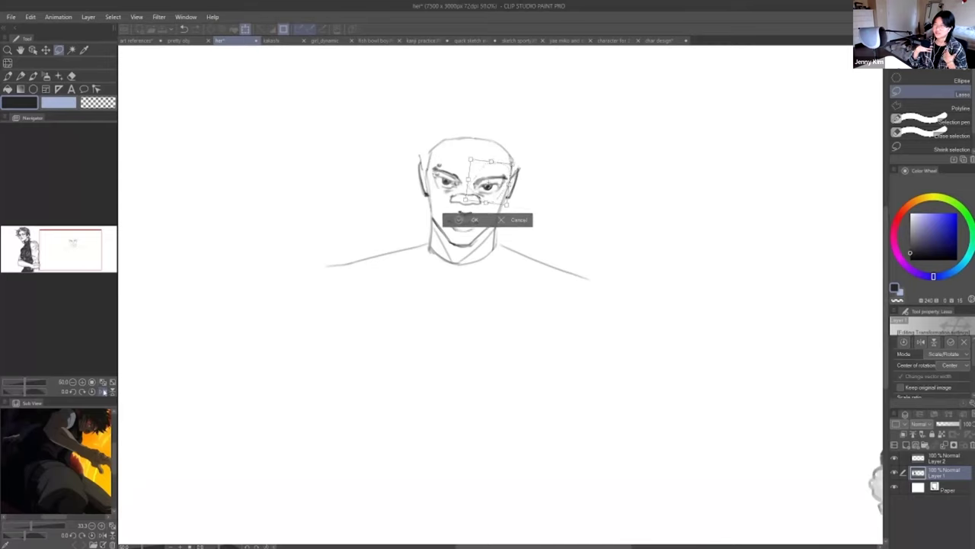
pyautogui.click(102, 391)
pyautogui.click(484, 220)
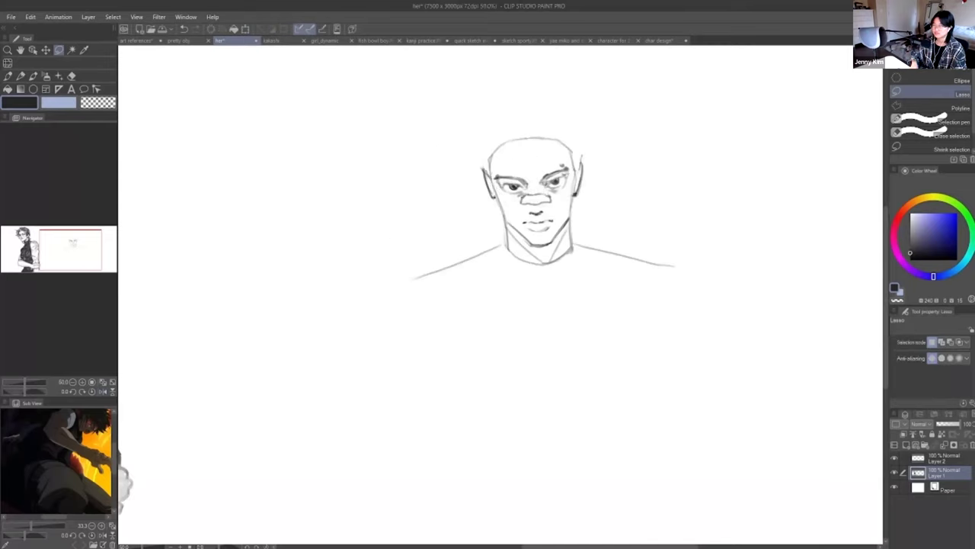
# - Lasso the eye on the right of the face and adjust its placement with a transform
pyautogui.moveTo(545, 193)
pyautogui.mouseDown()
pyautogui.moveTo(538, 168)
pyautogui.moveTo(573, 165)
pyautogui.moveTo(571, 192)
pyautogui.mouseUp()
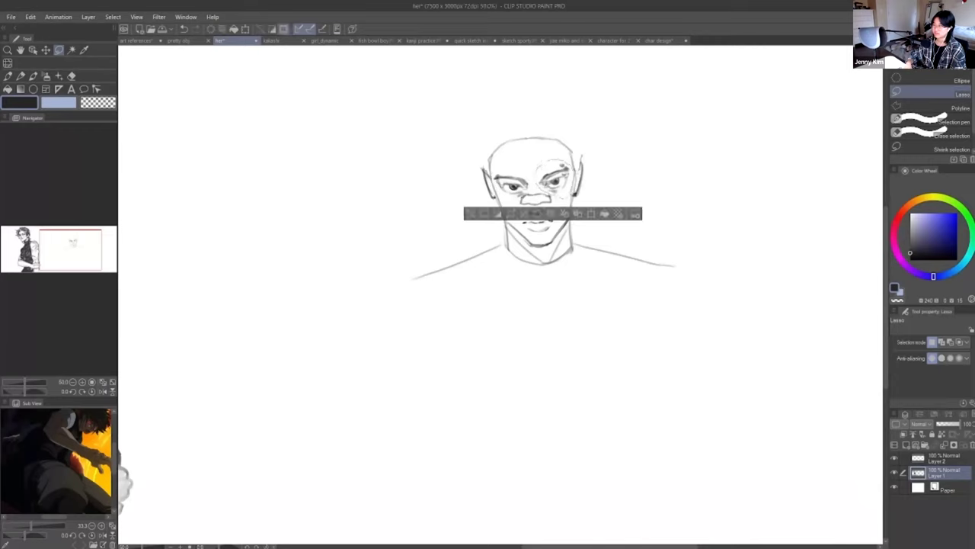
pyautogui.click(590, 214)
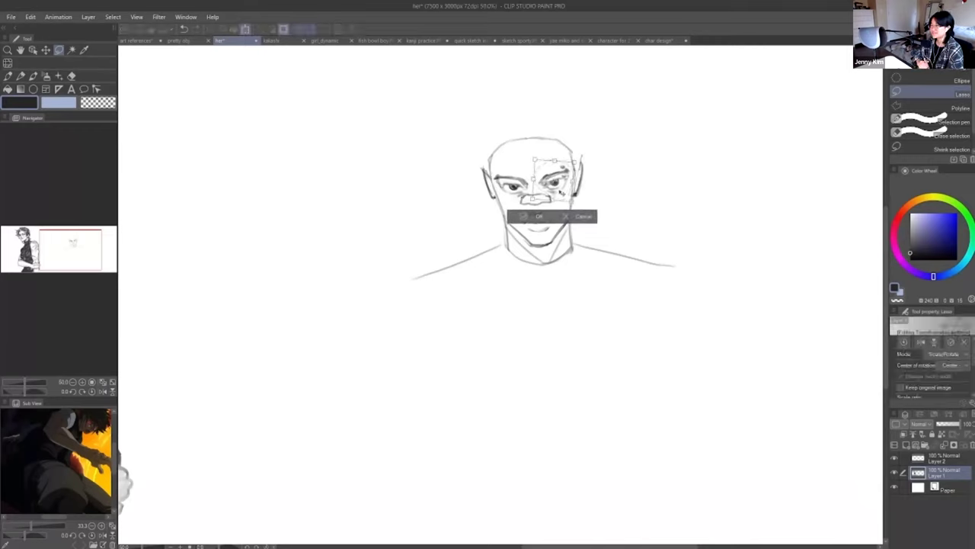
pyautogui.click(534, 216)
# - Sketch the centre parting and the left bangs on Layer 2, redoing unsatisfactory strands
pyautogui.press('p')
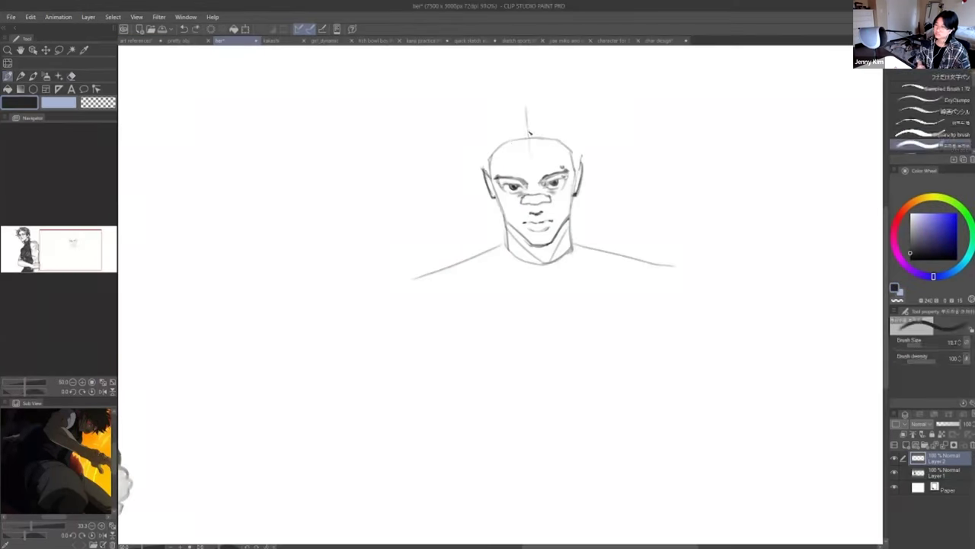
pyautogui.moveTo(525, 126)
pyautogui.mouseDown()
pyautogui.moveTo(518, 102)
pyautogui.moveTo(468, 162)
pyautogui.moveTo(493, 182)
pyautogui.mouseUp()
pyautogui.moveTo(510, 138); pyautogui.dragTo(514, 184)
pyautogui.hotkey('ctrl', 'z')
pyautogui.moveTo(504, 140)
pyautogui.mouseDown()
pyautogui.moveTo(505, 192)
pyautogui.moveTo(493, 193)
pyautogui.mouseUp()
pyautogui.hotkey('ctrl', 'z')
pyautogui.moveTo(506, 135)
pyautogui.mouseDown()
pyautogui.moveTo(501, 162)
pyautogui.moveTo(510, 145)
pyautogui.mouseUp()
pyautogui.hotkey('ctrl', 'z')
pyautogui.moveTo(528, 136); pyautogui.dragTo(513, 145)
# - Sketch the right bangs falling from the parting and the outer hair contour down to the ear
pyautogui.moveTo(531, 124)
pyautogui.mouseDown()
pyautogui.moveTo(552, 163)
pyautogui.moveTo(552, 145)
pyautogui.mouseUp()
pyautogui.moveTo(550, 140)
pyautogui.mouseDown()
pyautogui.moveTo(558, 166)
pyautogui.moveTo(538, 187)
pyautogui.moveTo(546, 193)
pyautogui.moveTo(570, 165)
pyautogui.mouseUp()
pyautogui.moveTo(571, 163)
pyautogui.mouseDown()
pyautogui.moveTo(571, 187)
pyautogui.moveTo(584, 143)
pyautogui.mouseUp()
pyautogui.hotkey('ctrl', 'z')
pyautogui.moveTo(526, 97)
pyautogui.mouseDown()
pyautogui.moveTo(558, 98)
pyautogui.moveTo(594, 146)
pyautogui.mouseUp()
pyautogui.moveTo(583, 129); pyautogui.dragTo(593, 156)
pyautogui.moveTo(527, 98); pyautogui.dragTo(561, 97)
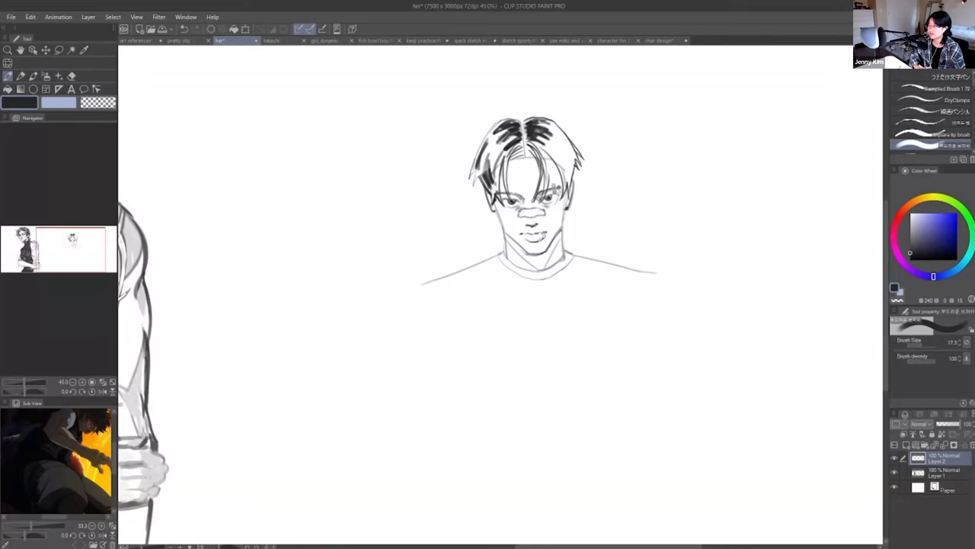
# - Sample a light grey and a dark hair tone from the canvas and fill the left half of the hair
pyautogui.keyDown('alt'); pyautogui.click(135, 248); pyautogui.keyUp('alt')
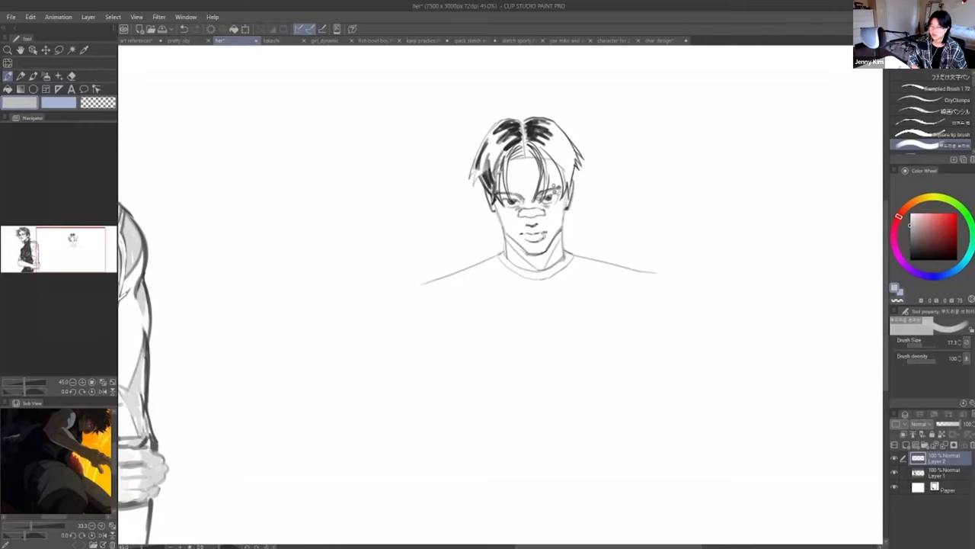
pyautogui.keyDown('alt'); pyautogui.click(482, 134); pyautogui.keyUp('alt')
pyautogui.keyDown('alt'); pyautogui.click(514, 129); pyautogui.keyUp('alt')
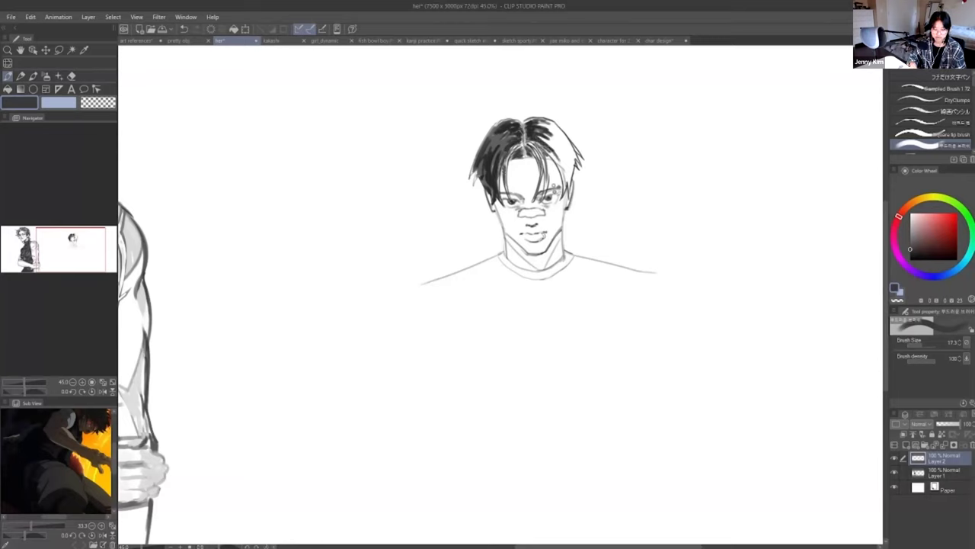
# - Fill the right half of the hair with dark strands and clean up the outer tip with the eraser
pyautogui.moveTo(512, 154)
pyautogui.mouseDown()
pyautogui.moveTo(506, 166)
pyautogui.moveTo(564, 177)
pyautogui.mouseUp()
pyautogui.moveTo(556, 152); pyautogui.dragTo(568, 188)
pyautogui.hotkey('ctrl', 'z')
pyautogui.moveTo(569, 174); pyautogui.dragTo(566, 186)
pyautogui.moveTo(571, 154)
pyautogui.mouseDown()
pyautogui.moveTo(569, 188)
pyautogui.moveTo(575, 179)
pyautogui.mouseUp()
pyautogui.moveTo(545, 139)
pyautogui.mouseDown()
pyautogui.moveTo(564, 173)
pyautogui.moveTo(573, 177)
pyautogui.moveTo(578, 160)
pyautogui.mouseUp()
pyautogui.moveTo(567, 143); pyautogui.dragTo(584, 166)
pyautogui.moveTo(566, 141); pyautogui.dragTo(585, 170)
pyautogui.press('e')
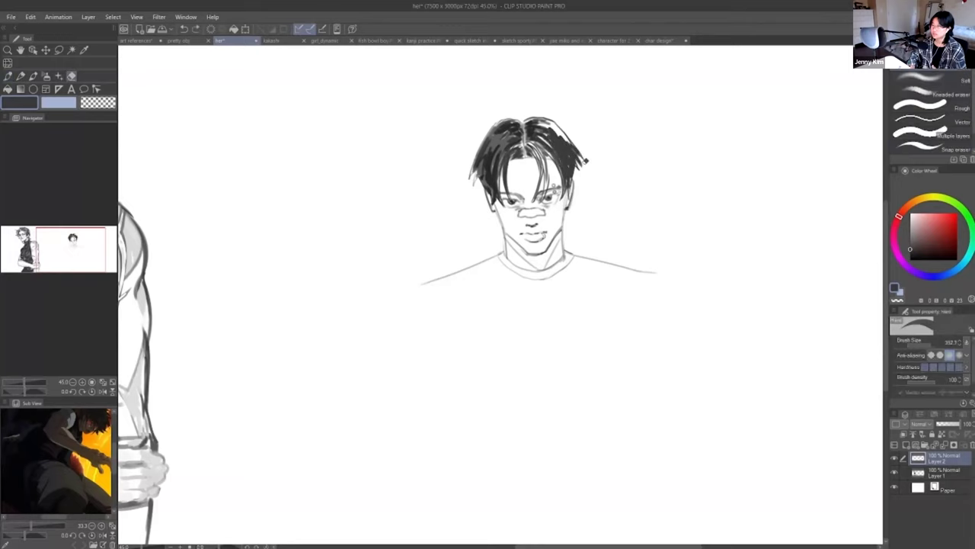
pyautogui.press('p')
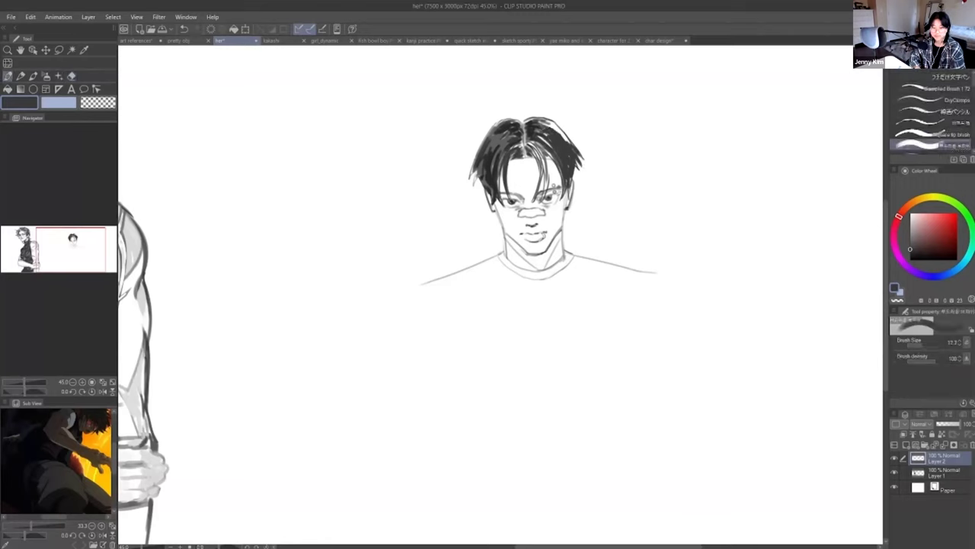
# - Darken the crown on both sides of the parting to close the light gaps along the hair's upper contour
pyautogui.moveTo(559, 131); pyautogui.dragTo(575, 148)
pyautogui.moveTo(556, 125); pyautogui.dragTo(563, 132)
pyautogui.moveTo(553, 123)
pyautogui.mouseDown()
pyautogui.moveTo(562, 130)
pyautogui.moveTo(537, 119)
pyautogui.mouseUp()
pyautogui.moveTo(527, 124)
pyautogui.mouseDown()
pyautogui.moveTo(537, 118)
pyautogui.moveTo(499, 126)
pyautogui.mouseUp()
pyautogui.hotkey('ctrl', 'z')
pyautogui.moveTo(523, 120); pyautogui.dragTo(494, 131)
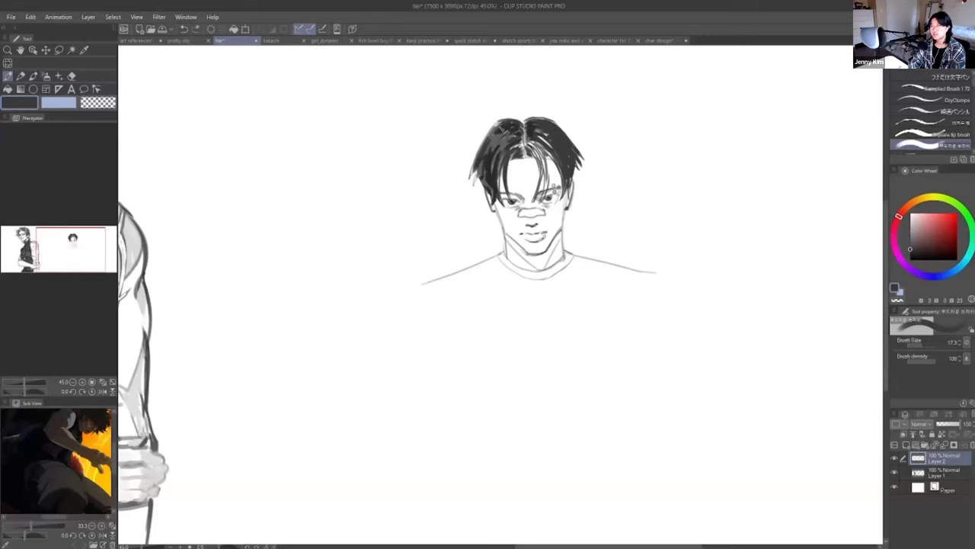
# - Refine the hair's outer contour on the left of the crown, erasing and redoing unsatisfactory strokes
pyautogui.press('e')
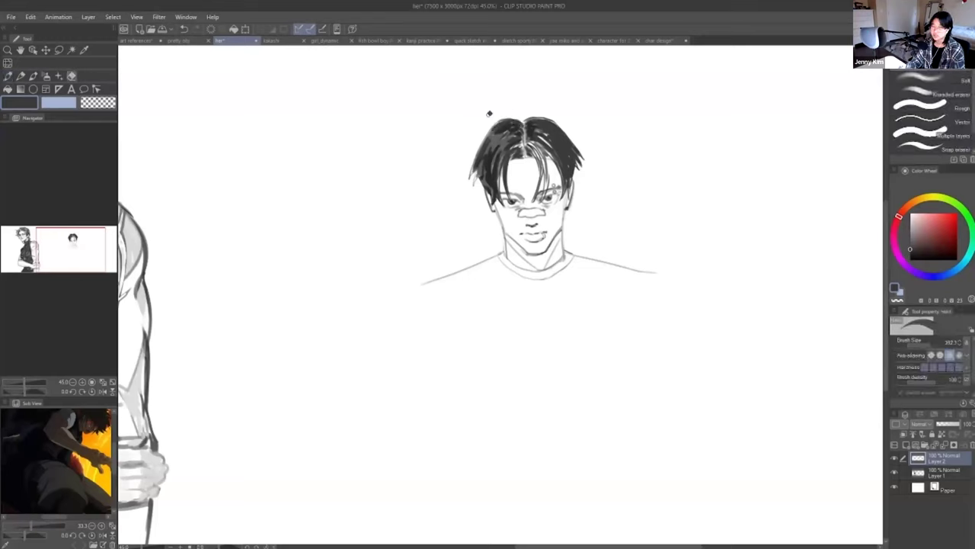
pyautogui.press('p')
pyautogui.hotkey('ctrl', 'z')
pyautogui.moveTo(503, 122); pyautogui.dragTo(478, 154)
pyautogui.hotkey('ctrl', 'z')
pyautogui.moveTo(502, 122)
pyautogui.mouseDown()
pyautogui.moveTo(478, 155)
pyautogui.moveTo(471, 187)
pyautogui.moveTo(474, 160)
pyautogui.moveTo(475, 185)
pyautogui.moveTo(510, 125)
pyautogui.moveTo(495, 143)
pyautogui.moveTo(551, 144)
pyautogui.mouseUp()
pyautogui.hotkey('ctrl', 'z')
pyautogui.hotkey('ctrl', 'z')
pyautogui.press('e')
pyautogui.press('p')
pyautogui.hotkey('ctrl', 'z')
pyautogui.hotkey('ctrl', 'z')
# - Sample tones around the hair and deepen the bangs with dark strands, undoing the strokes that do not fit
pyautogui.keyDown('alt'); pyautogui.click(467, 185); pyautogui.keyUp('alt')
pyautogui.keyDown('alt'); pyautogui.click(495, 145); pyautogui.keyUp('alt')
pyautogui.hotkey('ctrl', 'z')
pyautogui.hotkey('ctrl', 'z')
pyautogui.moveTo(528, 141)
pyautogui.mouseDown()
pyautogui.moveTo(541, 149)
pyautogui.moveTo(517, 145)
pyautogui.moveTo(494, 168)
pyautogui.mouseUp()
pyautogui.moveTo(500, 134)
pyautogui.mouseDown()
pyautogui.moveTo(483, 155)
pyautogui.moveTo(558, 163)
pyautogui.moveTo(543, 167)
pyautogui.moveTo(541, 199)
pyautogui.mouseUp()
pyautogui.hotkey('ctrl', 'z')
pyautogui.hotkey('ctrl', 'z')
pyautogui.hotkey('ctrl', 'z')
pyautogui.hotkey('ctrl', 'z')
pyautogui.moveTo(549, 162)
pyautogui.mouseDown()
pyautogui.moveTo(548, 182)
pyautogui.moveTo(498, 188)
pyautogui.mouseUp()
pyautogui.hotkey('ctrl', 'z')
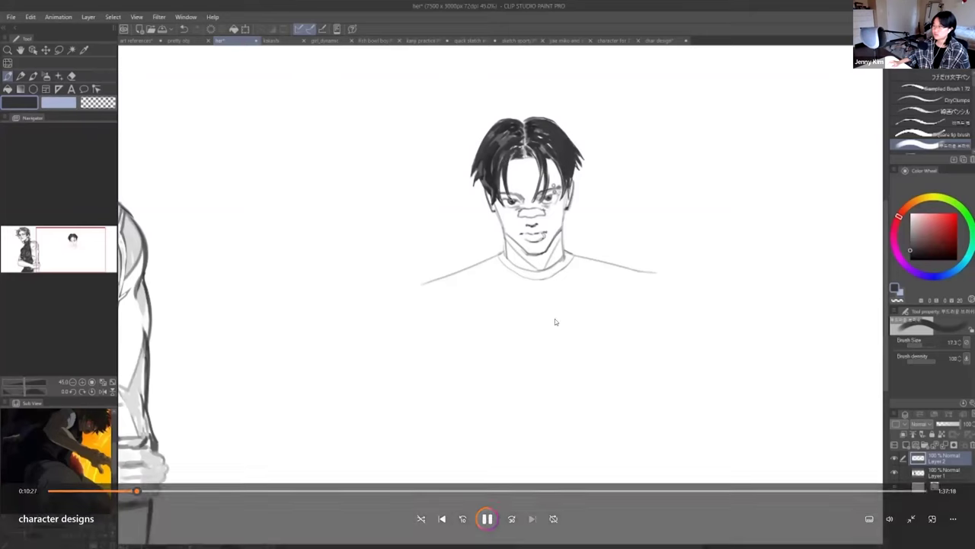
# - Pause the character designs video, switch to Clip Studio Paint to examine the art references canvas, and resume the video
pyautogui.click(487, 513)
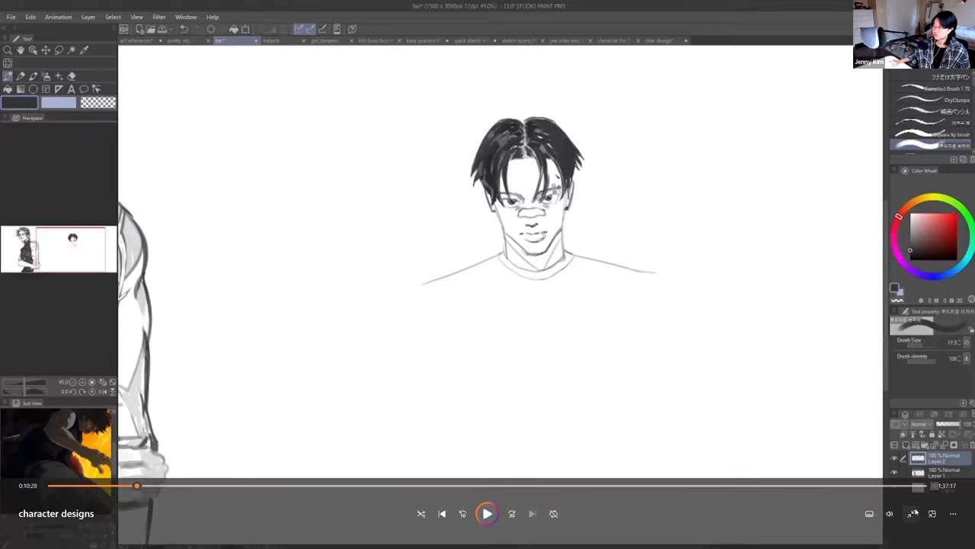
pyautogui.click(913, 513)
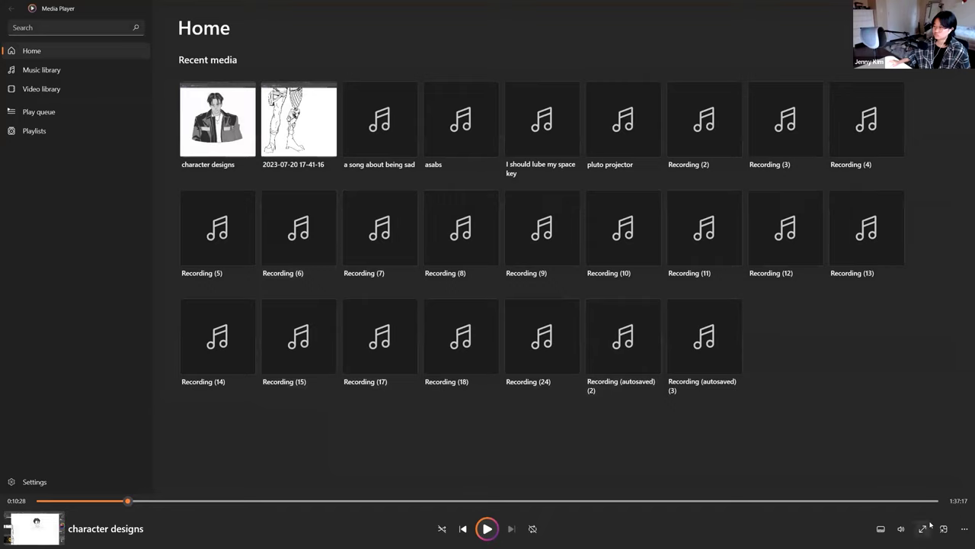
pyautogui.click(925, 526)
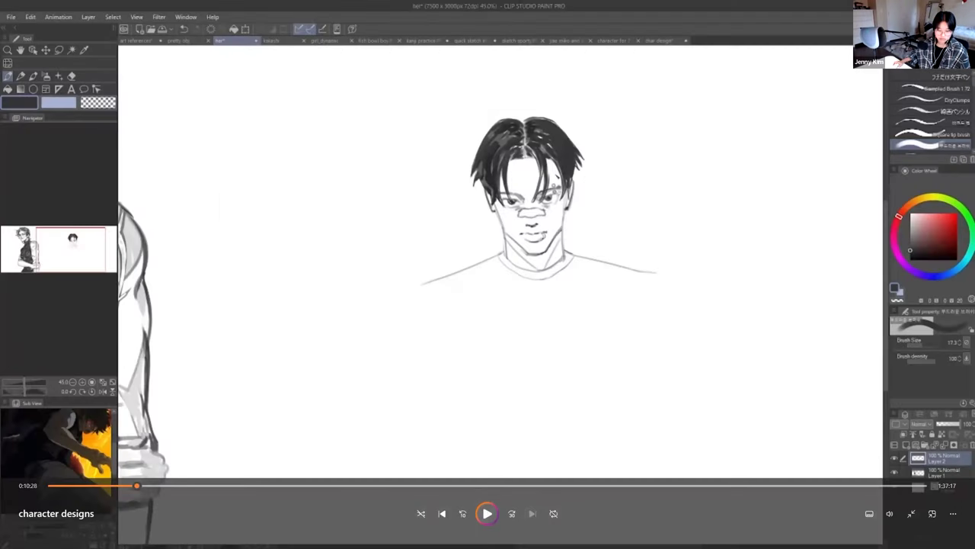
pyautogui.hotkey('alt', 'Tab')
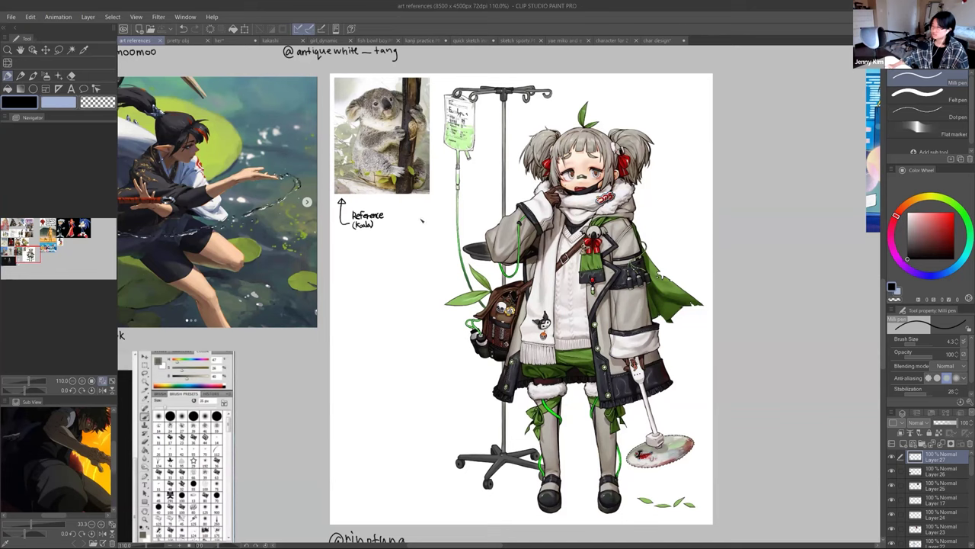
pyautogui.moveTo(32, 254); pyautogui.dragTo(16, 261)
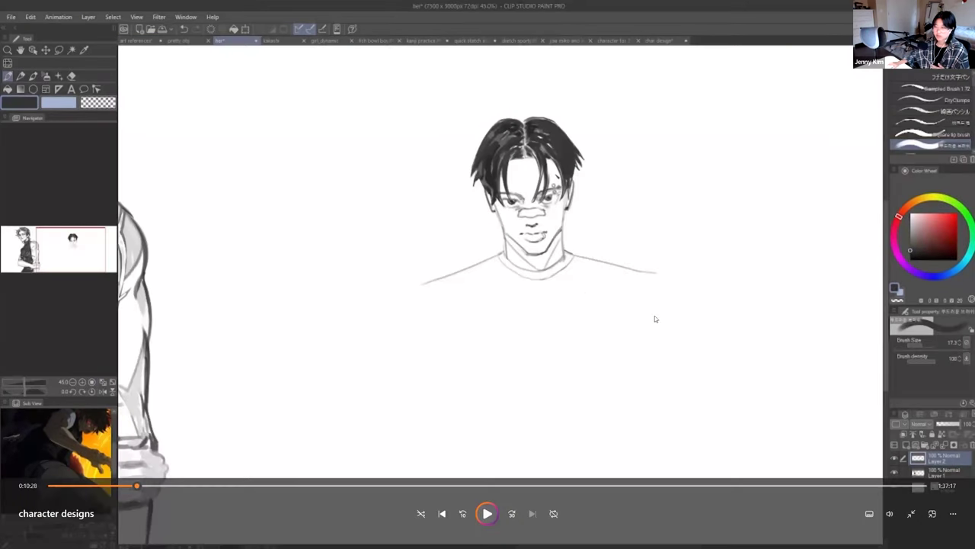
pyautogui.click(494, 515)
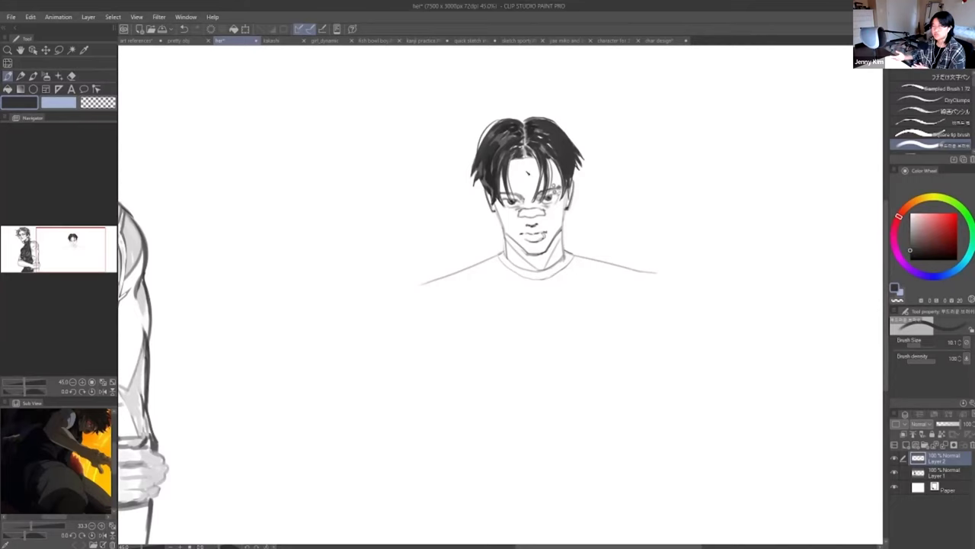
pyautogui.click(895, 459)
pyautogui.click(895, 459)
pyautogui.click(945, 445)
pyautogui.click(907, 445)
pyautogui.moveTo(936, 457); pyautogui.dragTo(935, 479)
pyautogui.moveTo(911, 243)
pyautogui.mouseDown()
pyautogui.moveTo(875, 230)
pyautogui.moveTo(909, 252)
pyautogui.mouseUp()
pyautogui.moveTo(659, 136)
pyautogui.mouseDown()
pyautogui.moveTo(632, 186)
pyautogui.moveTo(621, 292)
pyautogui.mouseUp()
pyautogui.hotkey('ctrl', 'z')
pyautogui.moveTo(499, 225); pyautogui.dragTo(473, 244)
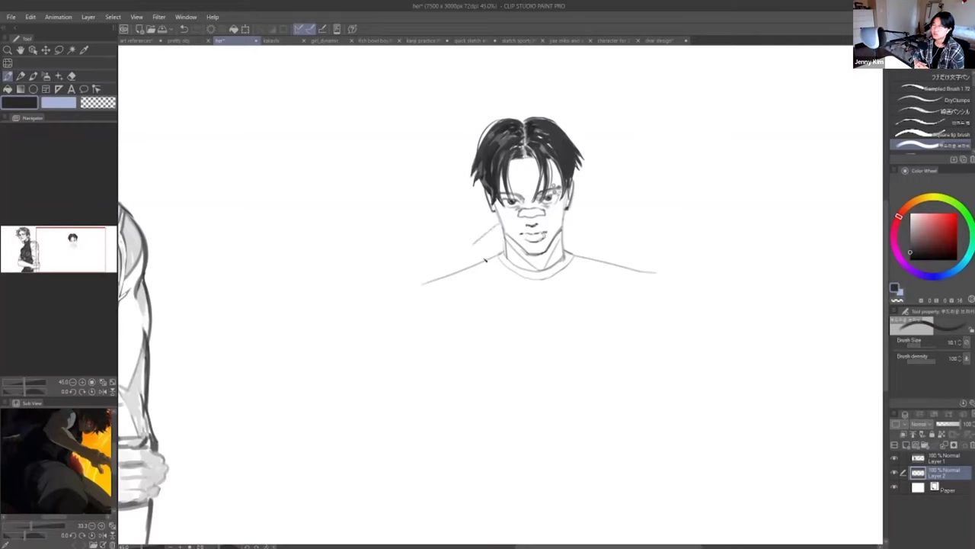
pyautogui.hotkey('ctrl', 'z')
pyautogui.click(941, 457)
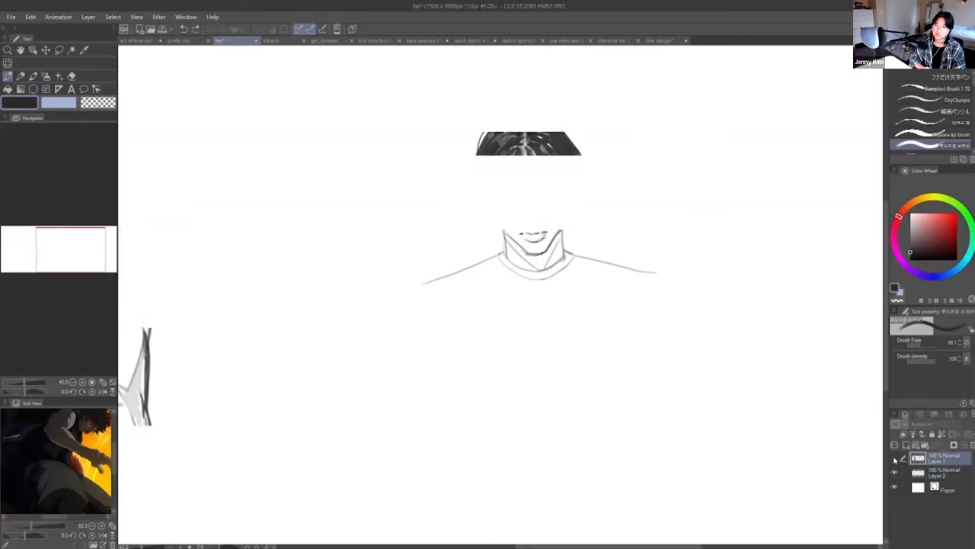
pyautogui.moveTo(923, 469); pyautogui.dragTo(927, 454)
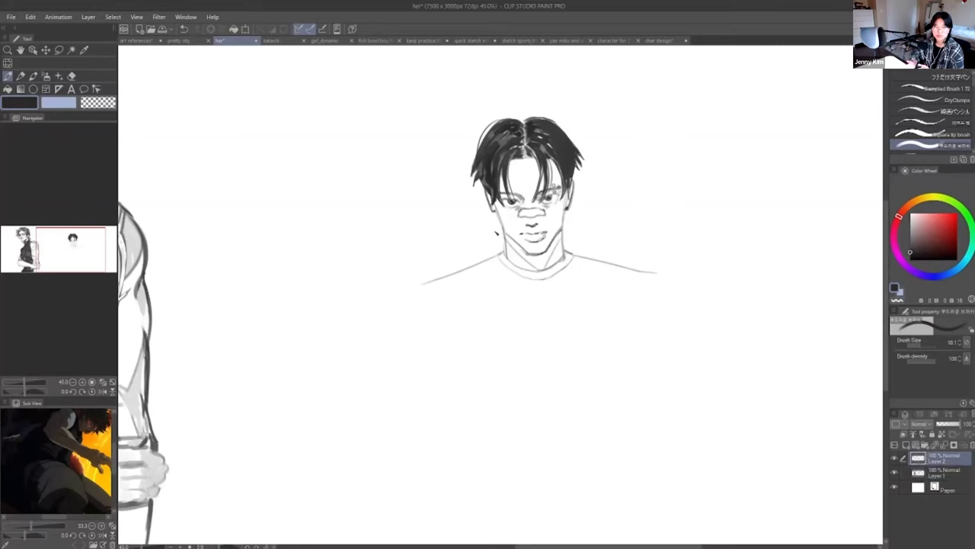
# - Sketch the raised back collar on Layer 2 as sloping lines from both sides of the neck to the shoulders
pyautogui.moveTo(566, 226); pyautogui.dragTo(607, 254)
pyautogui.hotkey('ctrl', 'z')
pyautogui.hotkey('ctrl', 'z')
pyautogui.hotkey('ctrl', 'z')
pyautogui.hotkey('ctrl', 'z')
pyautogui.moveTo(498, 227); pyautogui.dragTo(477, 249)
pyautogui.hotkey('ctrl', 'z')
pyautogui.hotkey('ctrl', 'z')
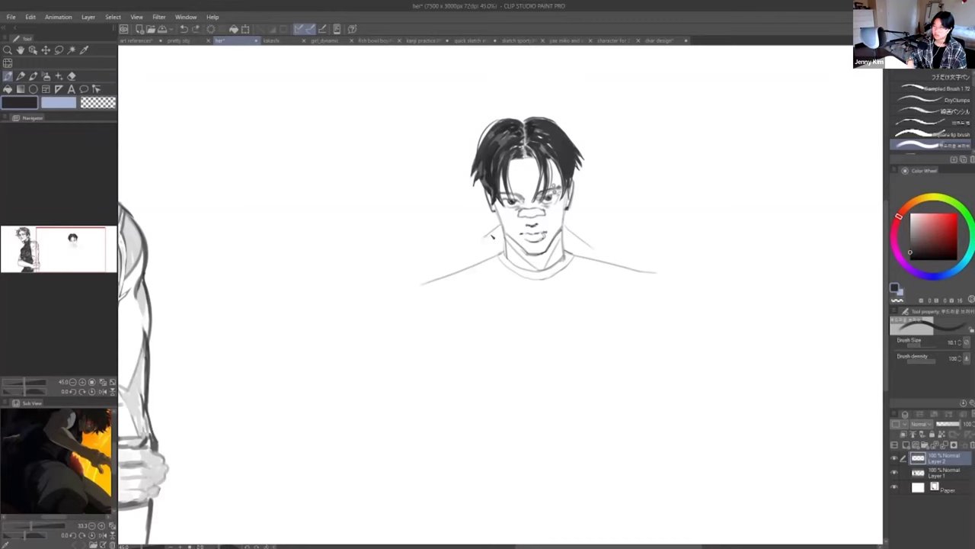
pyautogui.press('e')
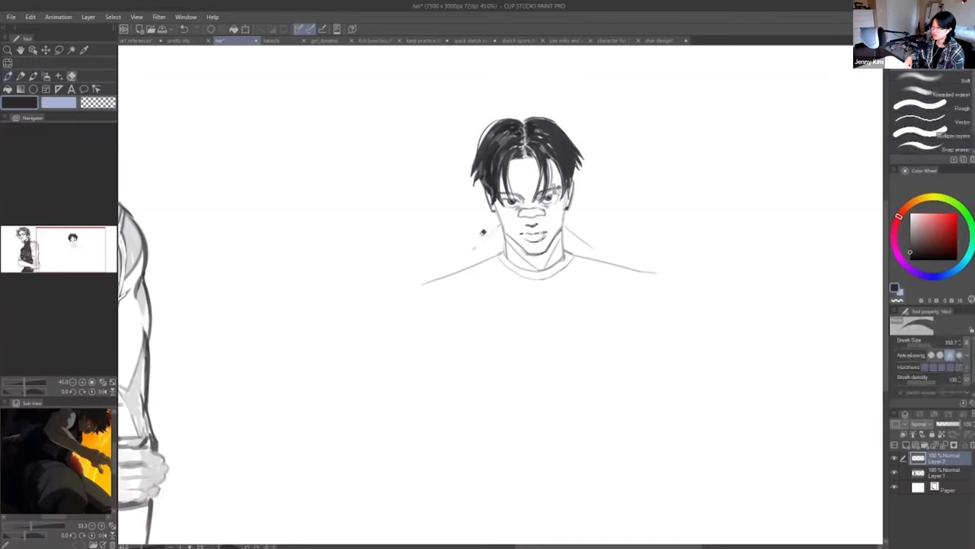
pyautogui.press('p')
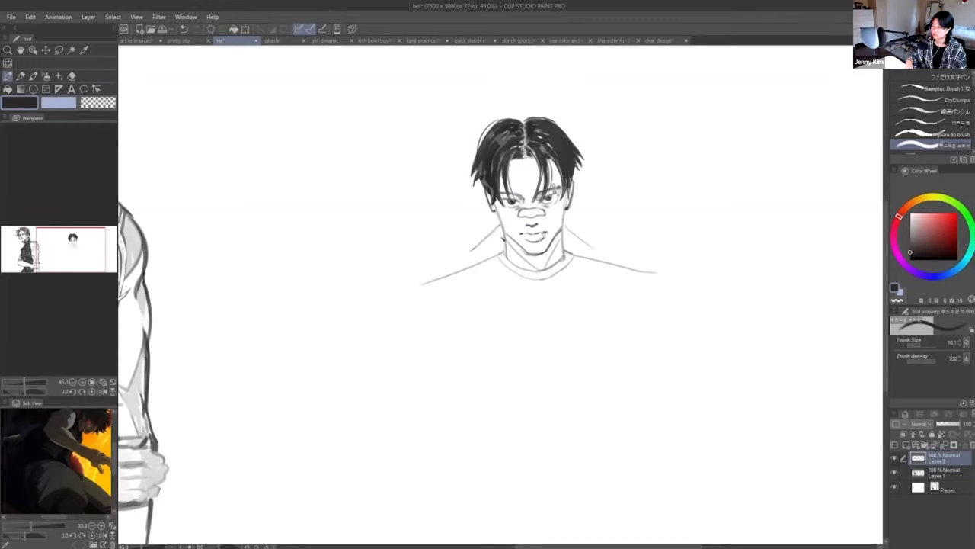
pyautogui.hotkey('ctrl', 'z')
# - Sketch the outer and inner edges of the jacket collar on both sides of the neck, redoing unsatisfactory strokes
pyautogui.moveTo(472, 250)
pyautogui.mouseDown()
pyautogui.moveTo(422, 269)
pyautogui.moveTo(493, 298)
pyautogui.moveTo(485, 277)
pyautogui.moveTo(478, 300)
pyautogui.mouseUp()
pyautogui.hotkey('ctrl', 'z')
pyautogui.hotkey('ctrl', 'z')
pyautogui.hotkey('ctrl', 'z')
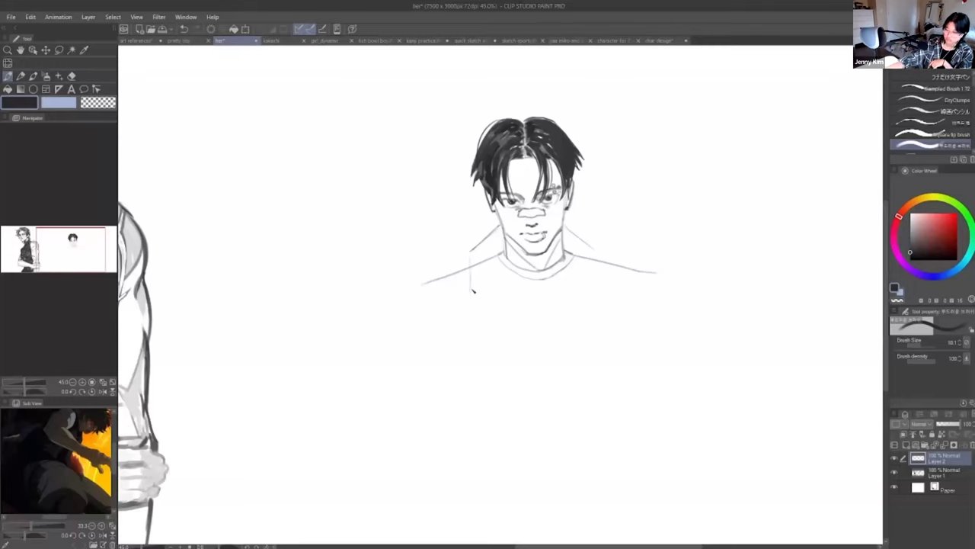
pyautogui.moveTo(469, 258)
pyautogui.mouseDown()
pyautogui.moveTo(472, 303)
pyautogui.moveTo(505, 289)
pyautogui.mouseUp()
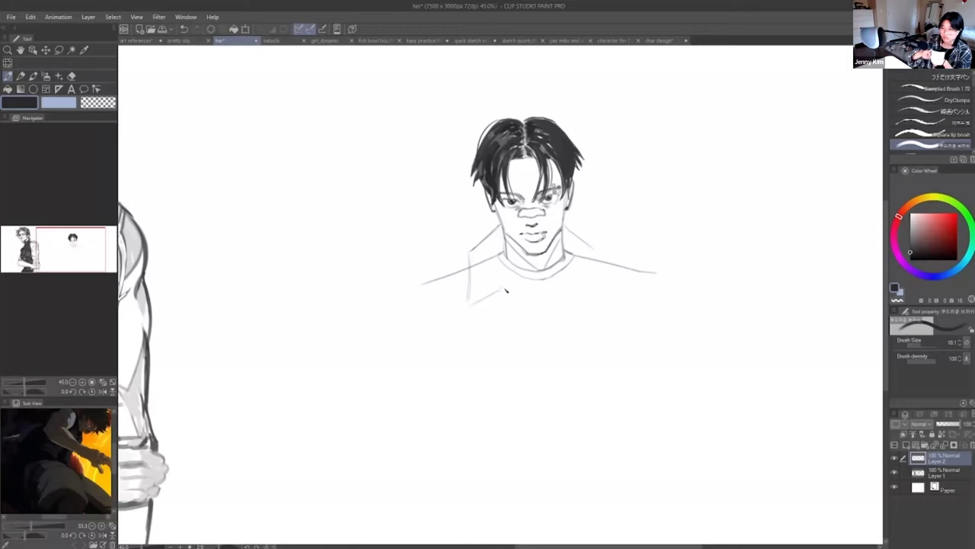
pyautogui.hotkey('ctrl', 'z')
pyautogui.moveTo(503, 253)
pyautogui.mouseDown()
pyautogui.moveTo(507, 283)
pyautogui.moveTo(506, 244)
pyautogui.moveTo(504, 289)
pyautogui.moveTo(506, 241)
pyautogui.mouseUp()
pyautogui.hotkey('ctrl', 'z')
pyautogui.hotkey('ctrl', 'z')
pyautogui.hotkey('ctrl', 'z')
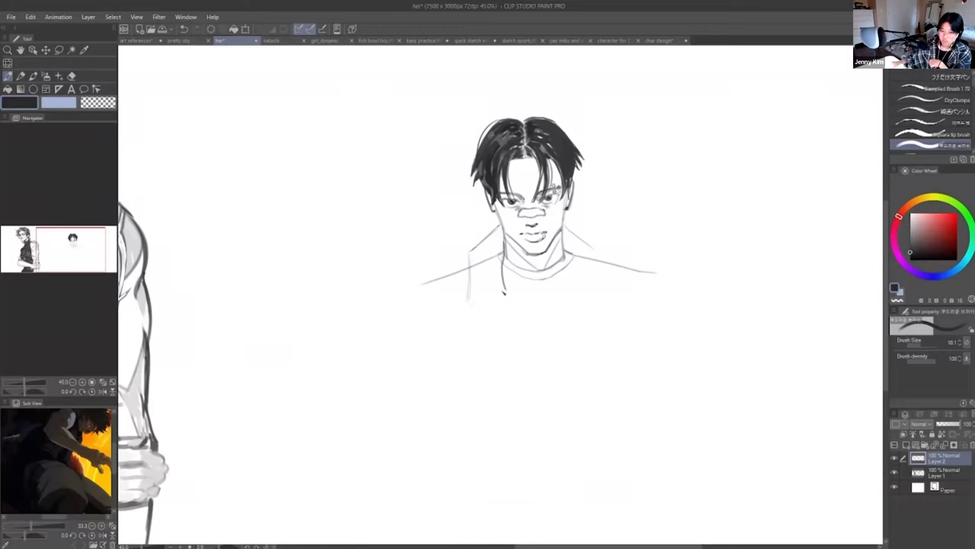
pyautogui.moveTo(506, 289)
pyautogui.mouseDown()
pyautogui.moveTo(474, 303)
pyautogui.moveTo(505, 297)
pyautogui.mouseUp()
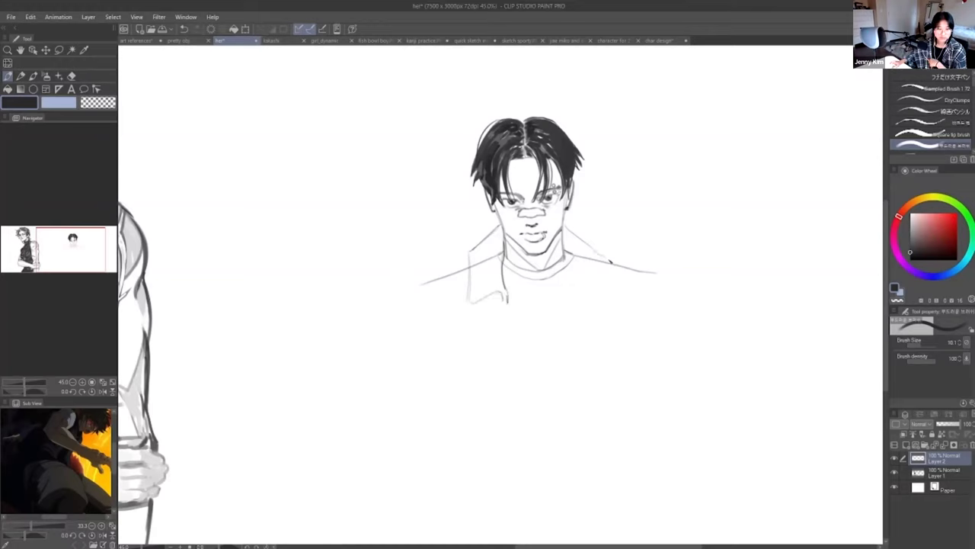
pyautogui.moveTo(610, 261); pyautogui.dragTo(618, 294)
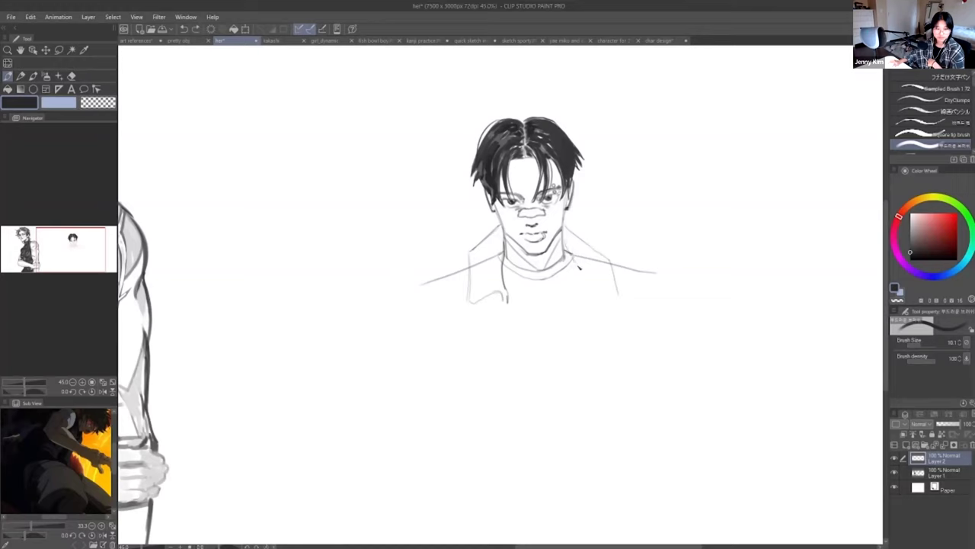
pyautogui.moveTo(568, 247); pyautogui.dragTo(586, 303)
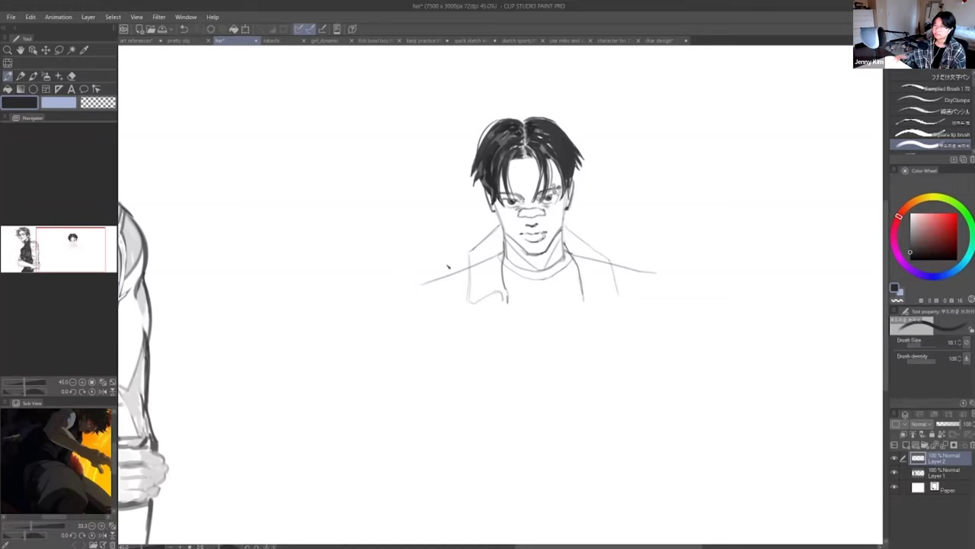
# - Sketch the jacket's shoulder lines outward from the collar on both sides, slightly above the original shoulders
pyautogui.moveTo(427, 263); pyautogui.dragTo(470, 249)
pyautogui.hotkey('ctrl', 'z')
pyautogui.hotkey('ctrl', 'z')
pyautogui.hotkey('ctrl', 'z')
pyautogui.hotkey('ctrl', 'z')
pyautogui.moveTo(608, 254)
pyautogui.mouseDown()
pyautogui.moveTo(667, 260)
pyautogui.moveTo(624, 259)
pyautogui.moveTo(671, 270)
pyautogui.mouseUp()
pyautogui.hotkey('ctrl', 'z')
pyautogui.hotkey('ctrl', 'z')
pyautogui.moveTo(615, 252); pyautogui.dragTo(605, 254)
pyautogui.hotkey('ctrl', 'z')
pyautogui.moveTo(472, 248); pyautogui.dragTo(400, 278)
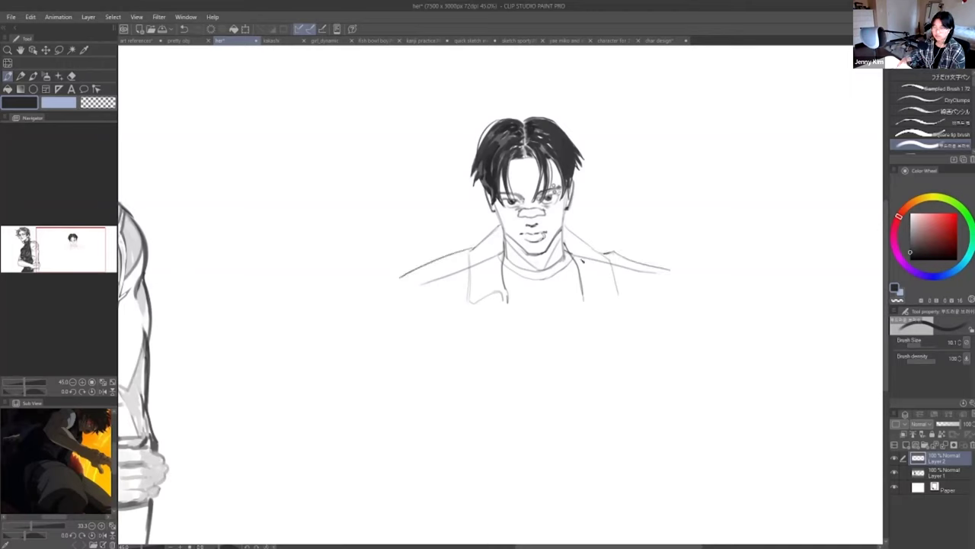
# - Sketch the torso's centre line and the jacket's front edge on the left, erasing the lower ends of the collar flaps
pyautogui.moveTo(583, 302); pyautogui.dragTo(576, 361)
pyautogui.hotkey('ctrl', 'z')
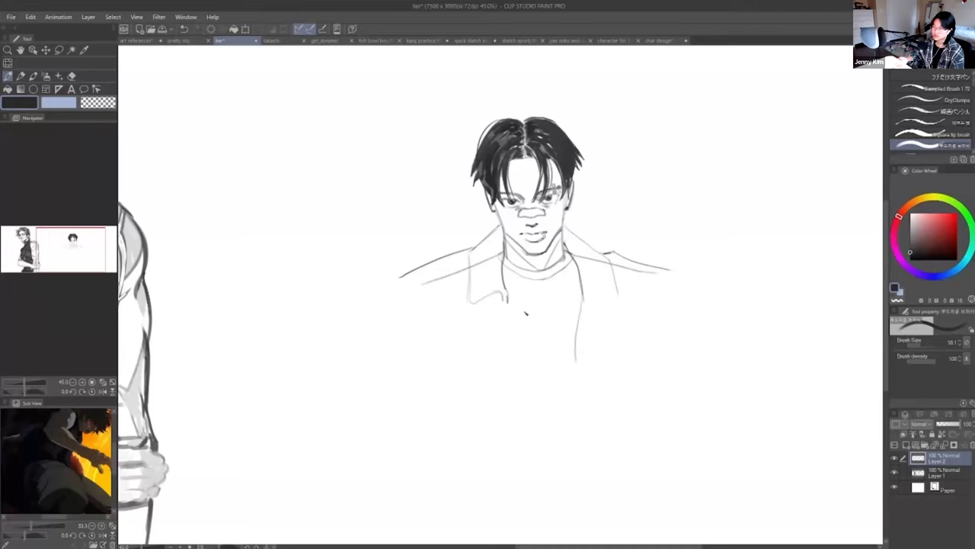
pyautogui.hotkey('ctrl', 'z')
pyautogui.moveTo(509, 304)
pyautogui.mouseDown()
pyautogui.moveTo(522, 305)
pyautogui.moveTo(528, 278)
pyautogui.moveTo(529, 316)
pyautogui.mouseUp()
pyautogui.hotkey('ctrl', 'z')
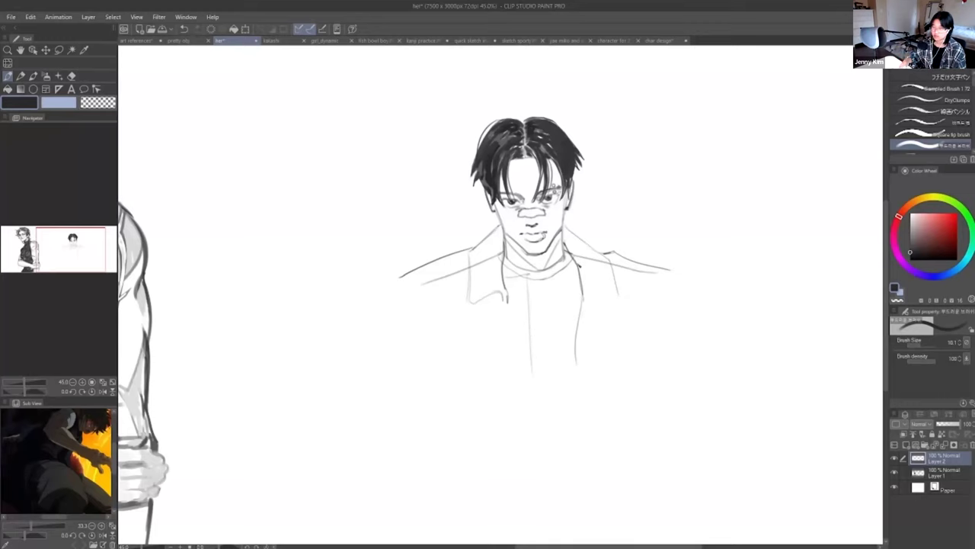
pyautogui.press('e')
pyautogui.moveTo(583, 299); pyautogui.dragTo(579, 364)
pyautogui.moveTo(613, 285); pyautogui.dragTo(618, 295)
pyautogui.moveTo(516, 288)
pyautogui.mouseDown()
pyautogui.moveTo(473, 288)
pyautogui.moveTo(484, 271)
pyautogui.moveTo(501, 279)
pyautogui.moveTo(516, 386)
pyautogui.mouseUp()
pyautogui.press('p')
pyautogui.hotkey('ctrl', 'z')
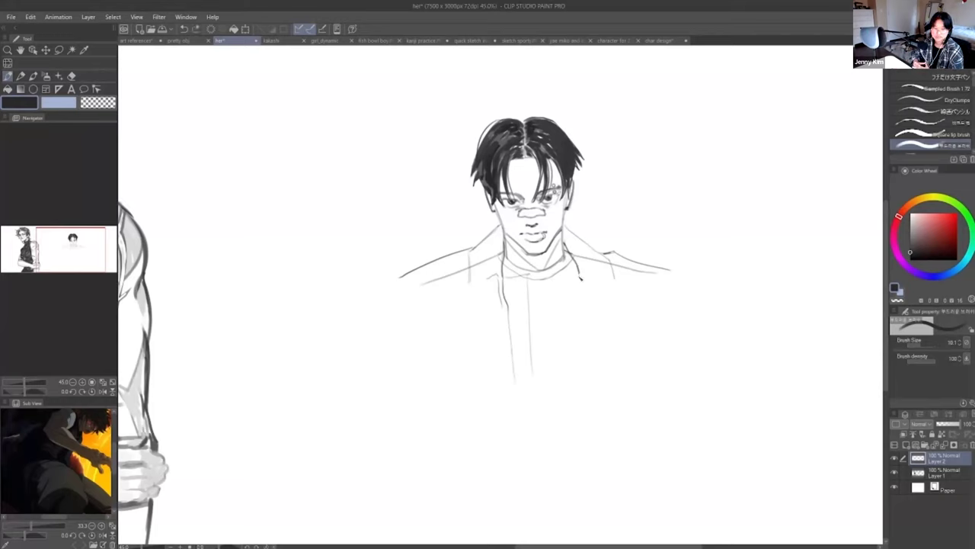
# - Redraw the jacket's front edge on the right as a long line running from the collar down the torso
pyautogui.moveTo(579, 281); pyautogui.dragTo(566, 370)
pyautogui.hotkey('ctrl', 'z')
pyautogui.hotkey('ctrl', 'z')
pyautogui.moveTo(576, 280); pyautogui.dragTo(562, 402)
pyautogui.hotkey('ctrl', 'z')
pyautogui.hotkey('ctrl', 'z')
pyautogui.hotkey('ctrl', 'z')
pyautogui.hotkey('ctrl', 'z')
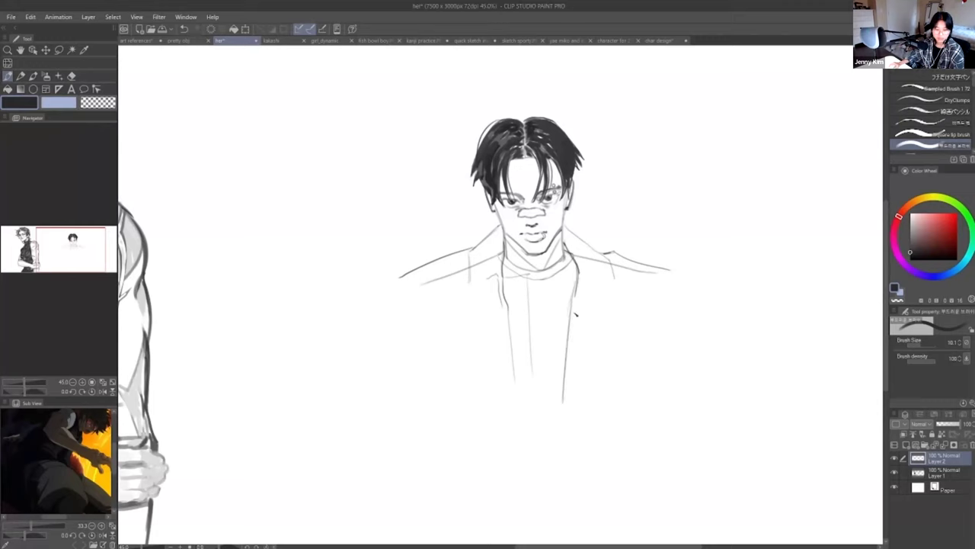
# - Draw the pointed collar flap on the right and a second line beside the jacket's front edge below it
pyautogui.press('e')
pyautogui.press('p')
pyautogui.moveTo(600, 279)
pyautogui.mouseDown()
pyautogui.moveTo(580, 309)
pyautogui.moveTo(637, 280)
pyautogui.moveTo(613, 277)
pyautogui.moveTo(609, 257)
pyautogui.moveTo(585, 292)
pyautogui.moveTo(629, 281)
pyautogui.moveTo(599, 258)
pyautogui.moveTo(628, 289)
pyautogui.mouseUp()
pyautogui.hotkey('ctrl', 'z')
pyautogui.hotkey('ctrl', 'z')
pyautogui.hotkey('ctrl', 'z')
pyautogui.hotkey('ctrl', 'z')
pyautogui.hotkey('ctrl', 'z')
pyautogui.moveTo(603, 253)
pyautogui.mouseDown()
pyautogui.moveTo(628, 284)
pyautogui.moveTo(571, 359)
pyautogui.mouseUp()
pyautogui.hotkey('ctrl', 'z')
pyautogui.hotkey('ctrl', 'z')
pyautogui.moveTo(584, 284); pyautogui.dragTo(574, 341)
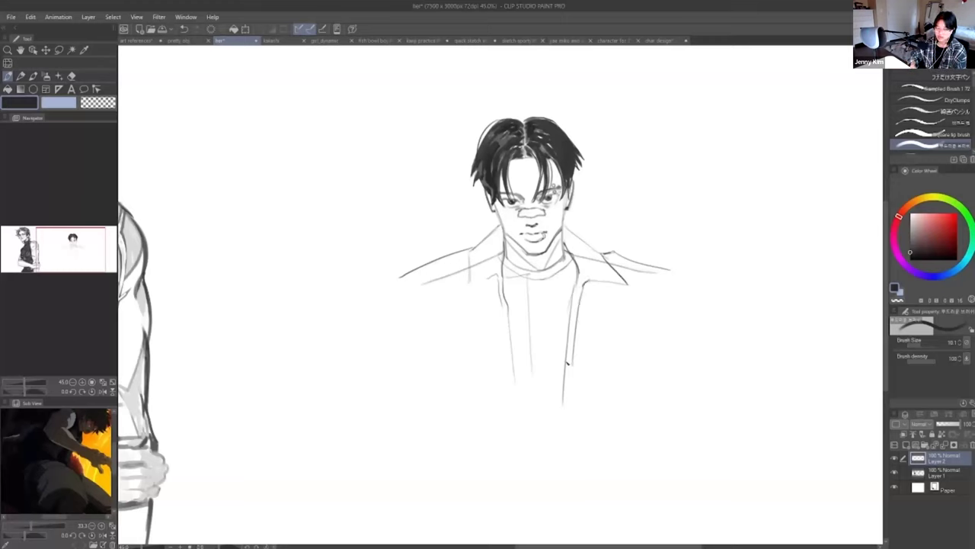
# - Redraw the collar flap on the left with a pointed corner, redoing unsatisfactory edges
pyautogui.moveTo(474, 251)
pyautogui.mouseDown()
pyautogui.moveTo(469, 289)
pyautogui.moveTo(480, 283)
pyautogui.mouseUp()
pyautogui.hotkey('ctrl', 'z')
pyautogui.moveTo(471, 250); pyautogui.dragTo(462, 290)
pyautogui.hotkey('ctrl', 'z')
pyautogui.hotkey('ctrl', 'z')
pyautogui.moveTo(470, 251); pyautogui.dragTo(463, 289)
pyautogui.moveTo(463, 288); pyautogui.dragTo(485, 281)
pyautogui.hotkey('ctrl', 'z')
pyautogui.hotkey('ctrl', 'z')
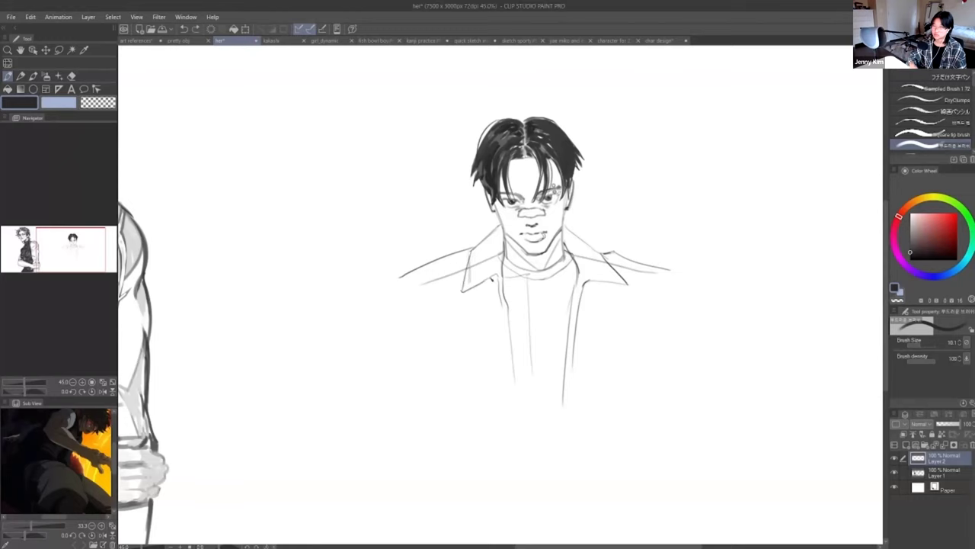
pyautogui.press('e')
pyautogui.press('p')
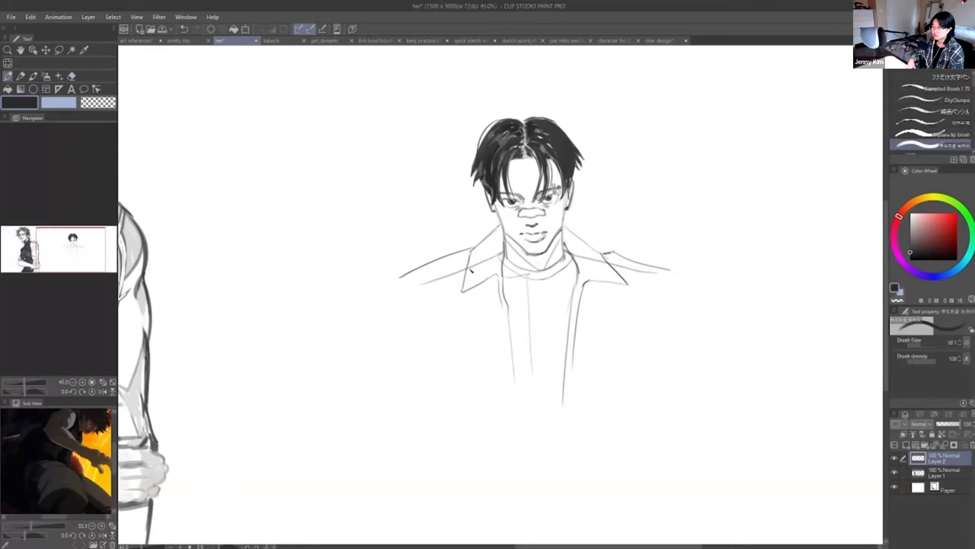
# - Draw the jacket's shoulder lines on both sides, adding a raised shoulder-tab edge, and undo the unwanted strokes
pyautogui.moveTo(607, 253); pyautogui.dragTo(678, 281)
pyautogui.hotkey('ctrl', 'z')
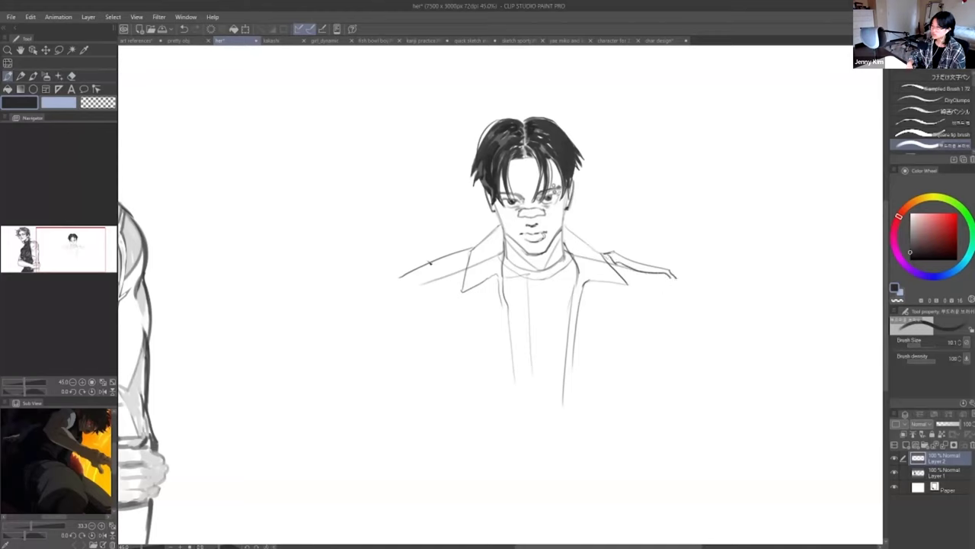
pyautogui.hotkey('ctrl', 'z')
pyautogui.moveTo(438, 258)
pyautogui.mouseDown()
pyautogui.moveTo(397, 278)
pyautogui.moveTo(472, 249)
pyautogui.mouseUp()
# - Erase the old shoulder guide lines on Layer 1 beneath both collar flaps
pyautogui.press('e')
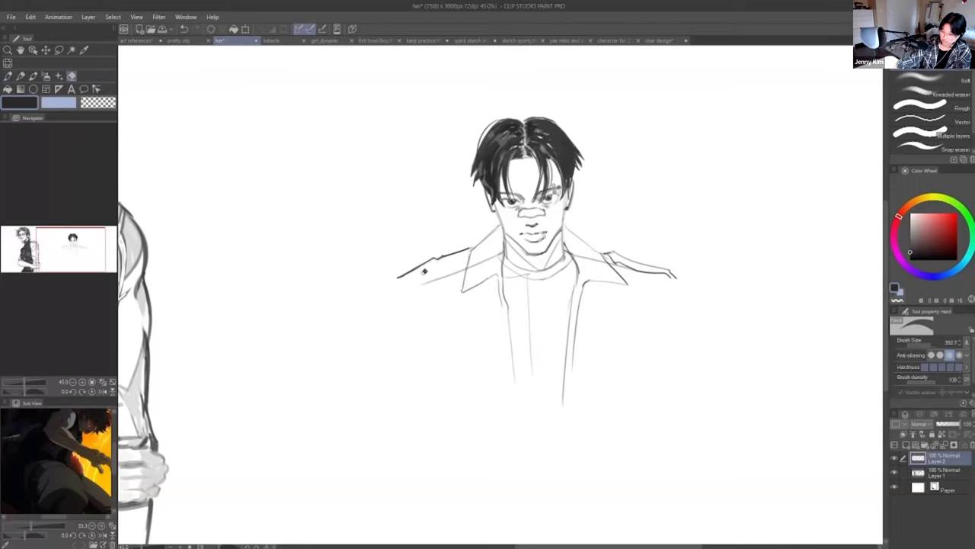
pyautogui.click(938, 476)
pyautogui.moveTo(422, 284); pyautogui.dragTo(501, 255)
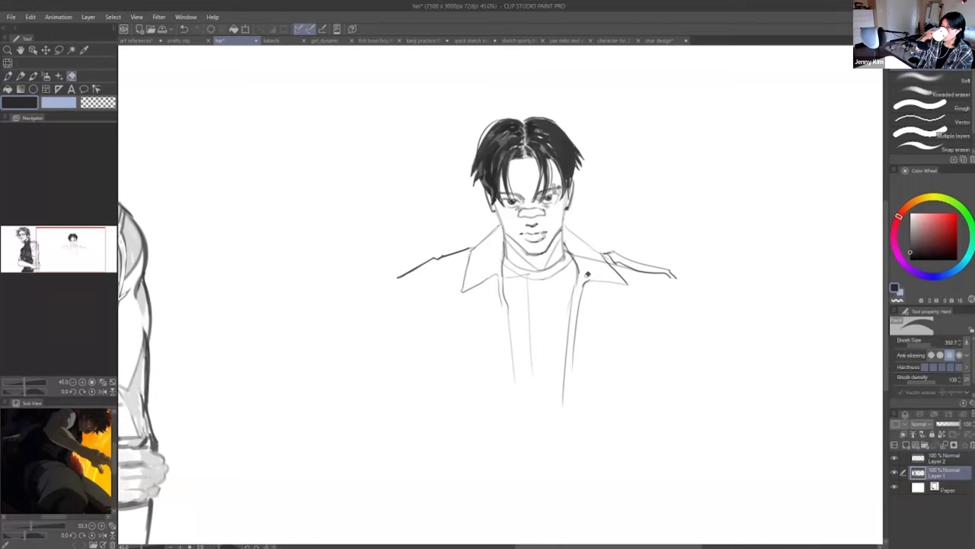
pyautogui.moveTo(570, 254); pyautogui.dragTo(587, 257)
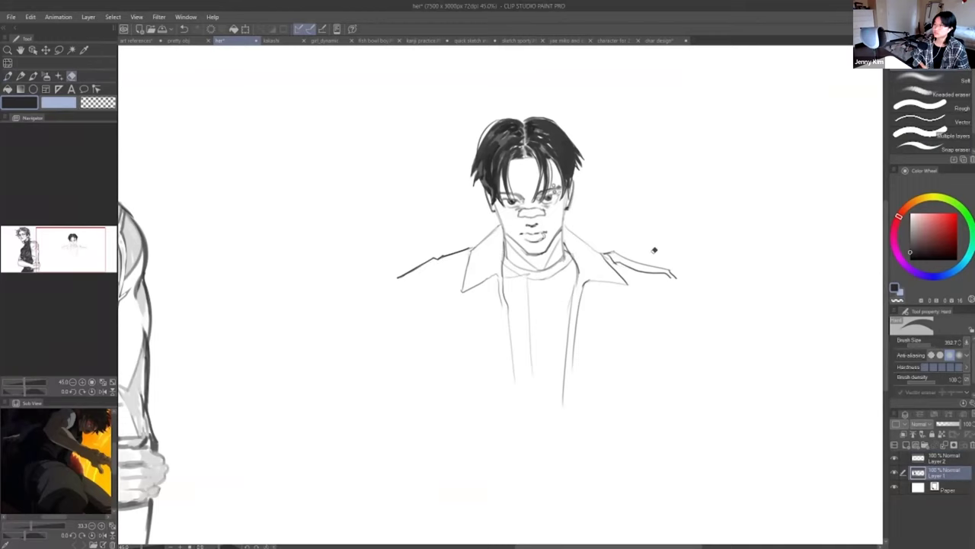
# - Close the lower edge of the left shoulder tab on the layer above and extend the jacket's front lines down the torso
pyautogui.press('p')
pyautogui.hotkey('alt', ']')
pyautogui.moveTo(439, 262); pyautogui.dragTo(398, 281)
pyautogui.moveTo(514, 380)
pyautogui.mouseDown()
pyautogui.moveTo(518, 427)
pyautogui.moveTo(564, 436)
pyautogui.mouseUp()
pyautogui.moveTo(573, 389); pyautogui.dragTo(573, 432)
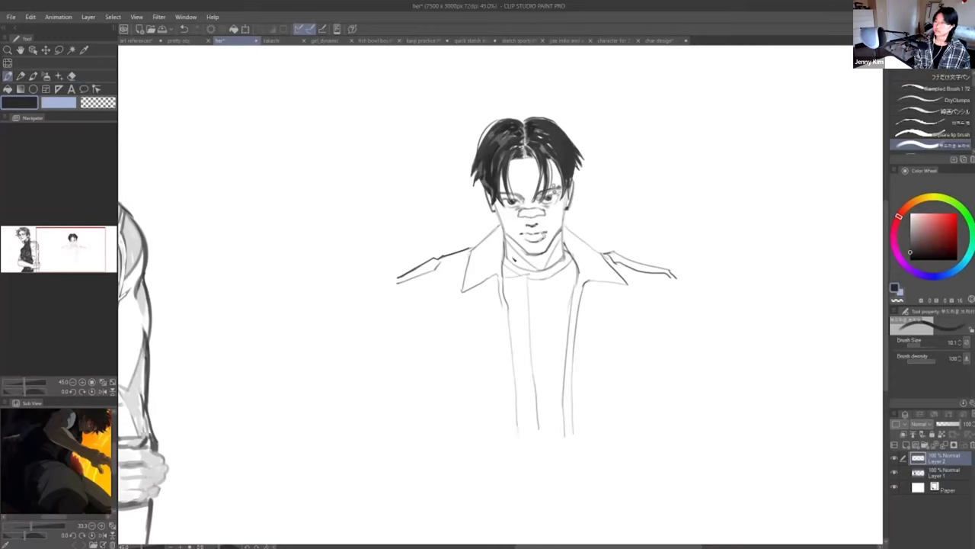
# - Draw a cord necklace around the neck with a small tag pendant hanging over the shirt
pyautogui.moveTo(507, 246); pyautogui.dragTo(518, 277)
pyautogui.moveTo(563, 241); pyautogui.dragTo(546, 309)
pyautogui.hotkey('ctrl', 'z')
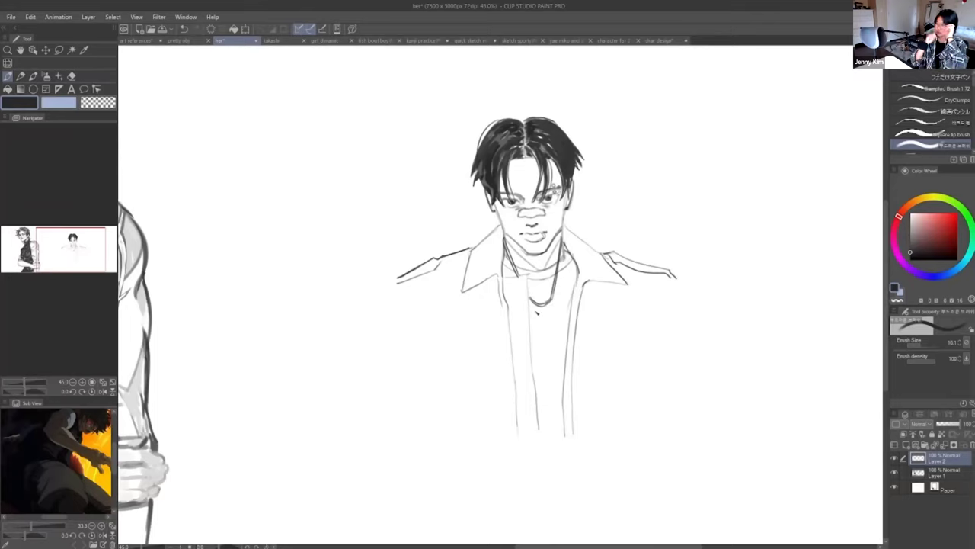
pyautogui.hotkey('ctrl', 'z')
pyautogui.moveTo(539, 306); pyautogui.dragTo(547, 326)
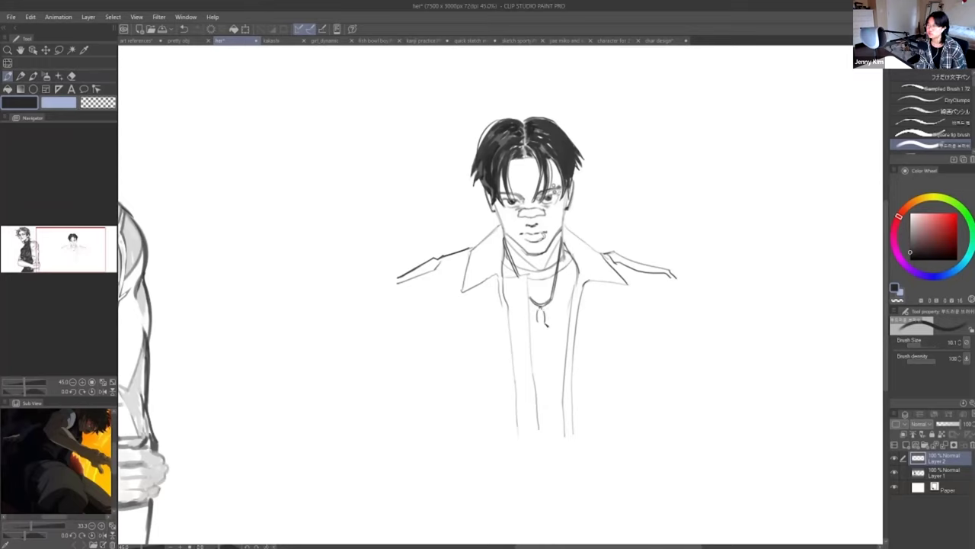
pyautogui.hotkey('ctrl', 'z')
pyautogui.moveTo(544, 324); pyautogui.dragTo(550, 329)
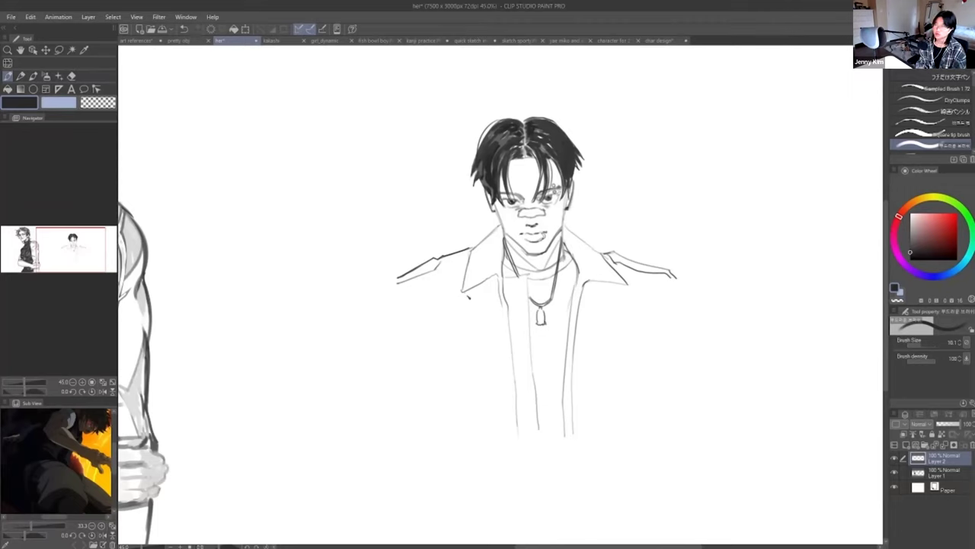
# - Draw both jacket sleeves down to about elbow height, with inner arm lines, folds and lower edges
pyautogui.moveTo(402, 289)
pyautogui.mouseDown()
pyautogui.moveTo(428, 432)
pyautogui.moveTo(411, 313)
pyautogui.mouseUp()
pyautogui.moveTo(667, 284)
pyautogui.mouseDown()
pyautogui.moveTo(644, 403)
pyautogui.moveTo(660, 415)
pyautogui.mouseUp()
pyautogui.moveTo(397, 284)
pyautogui.mouseDown()
pyautogui.moveTo(373, 429)
pyautogui.moveTo(409, 412)
pyautogui.moveTo(424, 430)
pyautogui.mouseUp()
pyautogui.moveTo(676, 276)
pyautogui.mouseDown()
pyautogui.moveTo(709, 414)
pyautogui.moveTo(684, 411)
pyautogui.moveTo(707, 416)
pyautogui.mouseUp()
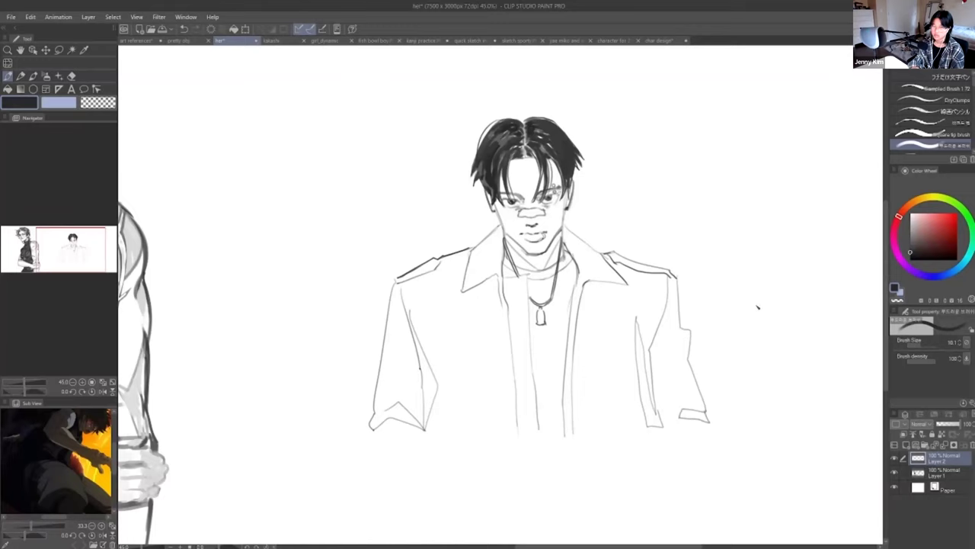
# - Close off the bust with a curved line between the two sleeve ends, redrawing it with a deeper curve
pyautogui.moveTo(374, 429)
pyautogui.mouseDown()
pyautogui.moveTo(741, 426)
pyautogui.moveTo(448, 439)
pyautogui.moveTo(669, 420)
pyautogui.moveTo(582, 438)
pyautogui.moveTo(729, 416)
pyautogui.mouseUp()
pyautogui.hotkey('ctrl', 'z')
pyautogui.hotkey('ctrl', 'z')
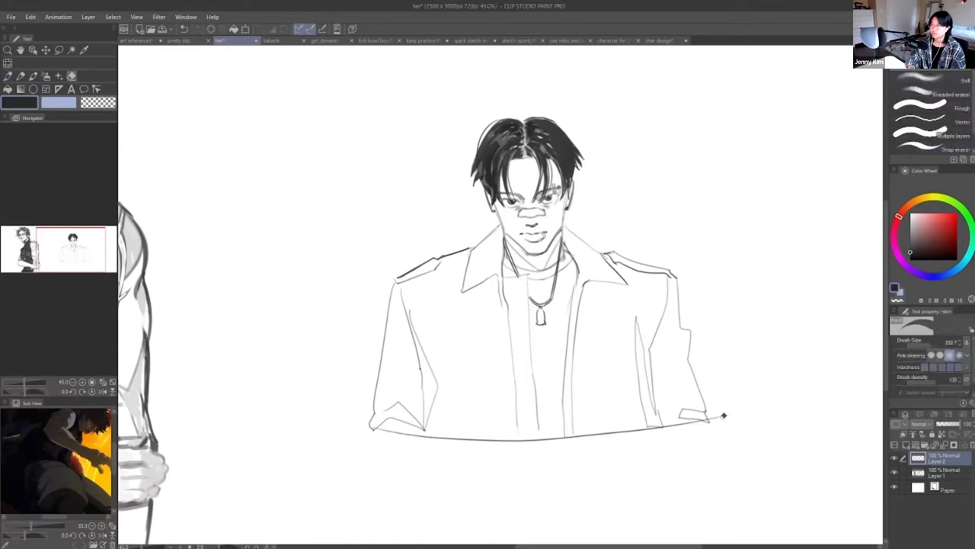
pyautogui.hotkey('ctrl', 'z')
pyautogui.hotkey('ctrl', 'z')
pyautogui.moveTo(373, 429)
pyautogui.mouseDown()
pyautogui.moveTo(595, 449)
pyautogui.moveTo(705, 423)
pyautogui.mouseUp()
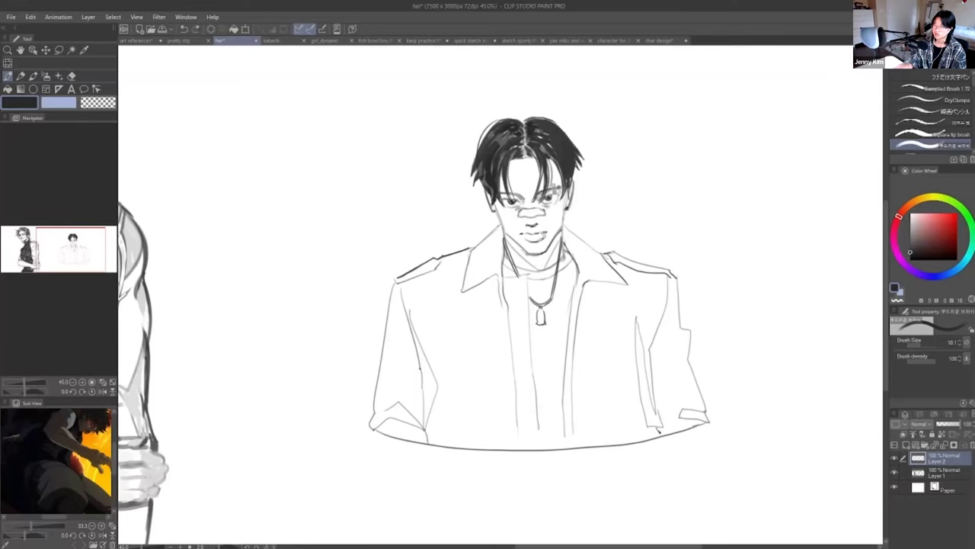
pyautogui.moveTo(661, 426); pyautogui.dragTo(699, 425)
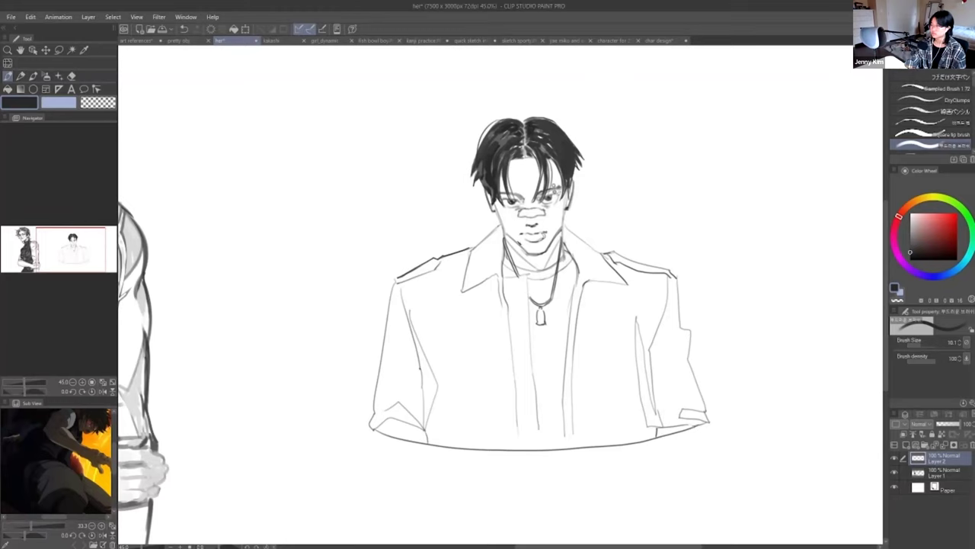
# - Switch to Layer 1 and add a stroke in a sampled grey at the crown beside the parting
pyautogui.keyDown('alt'); pyautogui.click(352, 231); pyautogui.keyUp('alt')
pyautogui.click(936, 471)
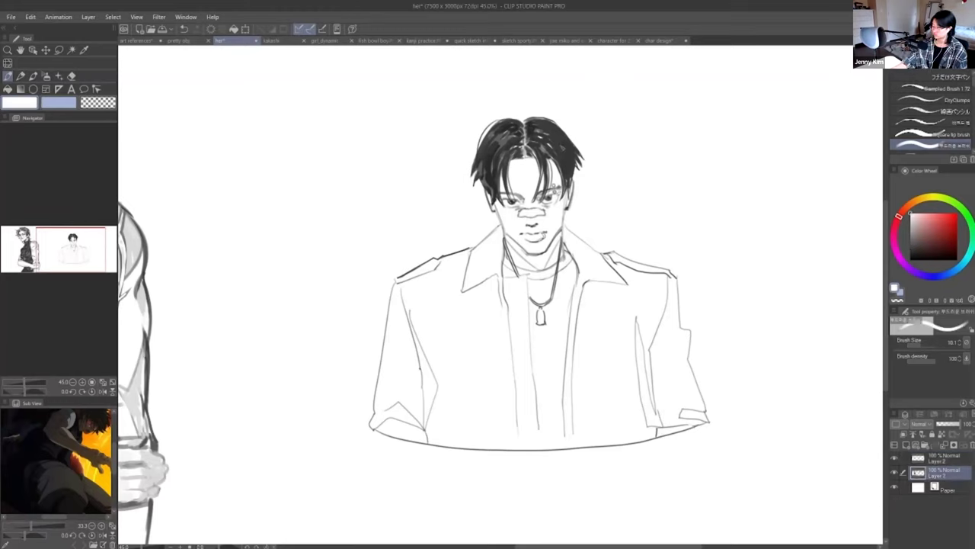
pyautogui.scroll(2, 557, 149)
pyautogui.hotkey('ctrl', 'z')
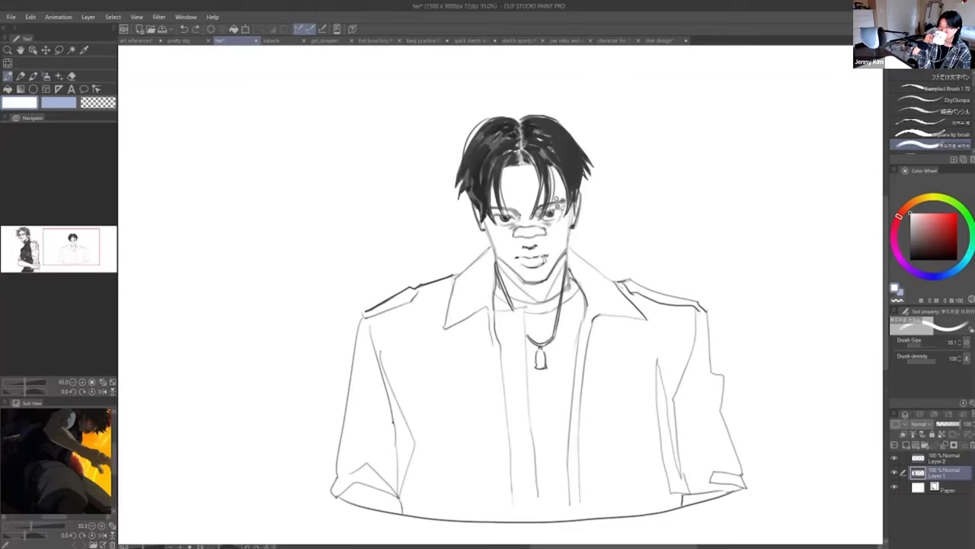
pyautogui.keyDown('alt'); pyautogui.click(547, 123); pyautogui.keyUp('alt')
pyautogui.moveTo(519, 124); pyautogui.dragTo(500, 117)
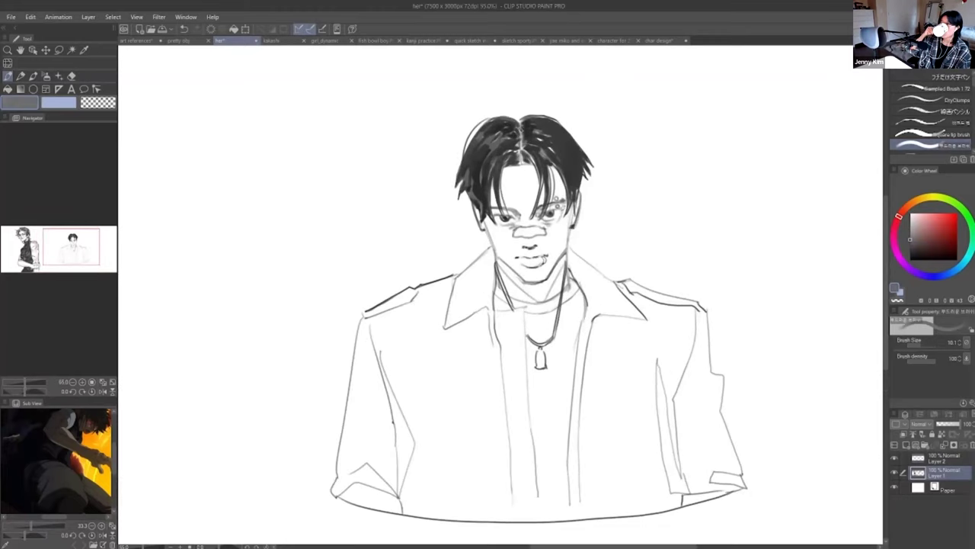
pyautogui.keyDown('alt'); pyautogui.click(363, 237); pyautogui.keyUp('alt')
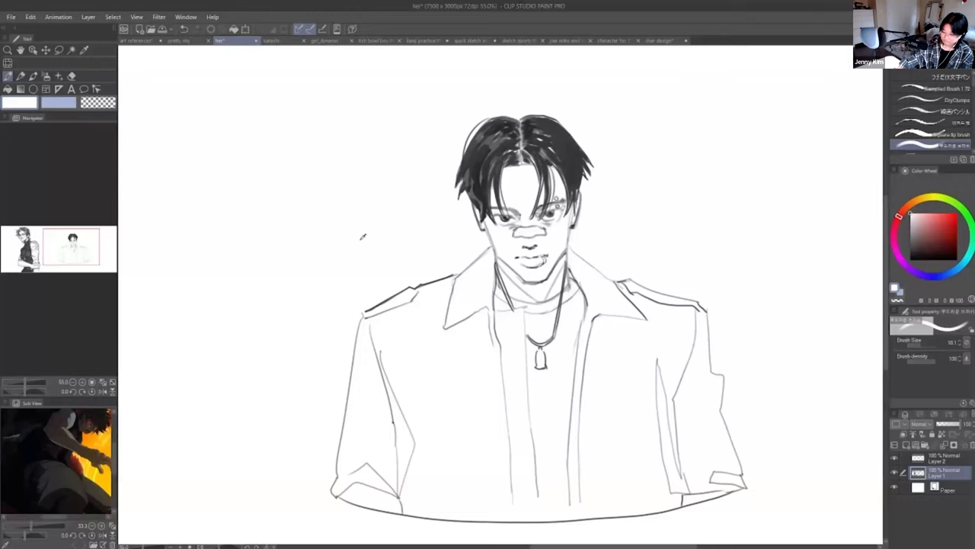
# - Paint grey highlight strands into the right side of the hair with tones sampled from it, redoing the first stroke
pyautogui.click(923, 346)
pyautogui.keyDown('alt'); pyautogui.click(562, 147); pyautogui.keyUp('alt')
pyautogui.keyDown('alt'); pyautogui.click(561, 146); pyautogui.keyUp('alt')
pyautogui.moveTo(561, 143); pyautogui.dragTo(578, 166)
pyautogui.hotkey('ctrl', 'z')
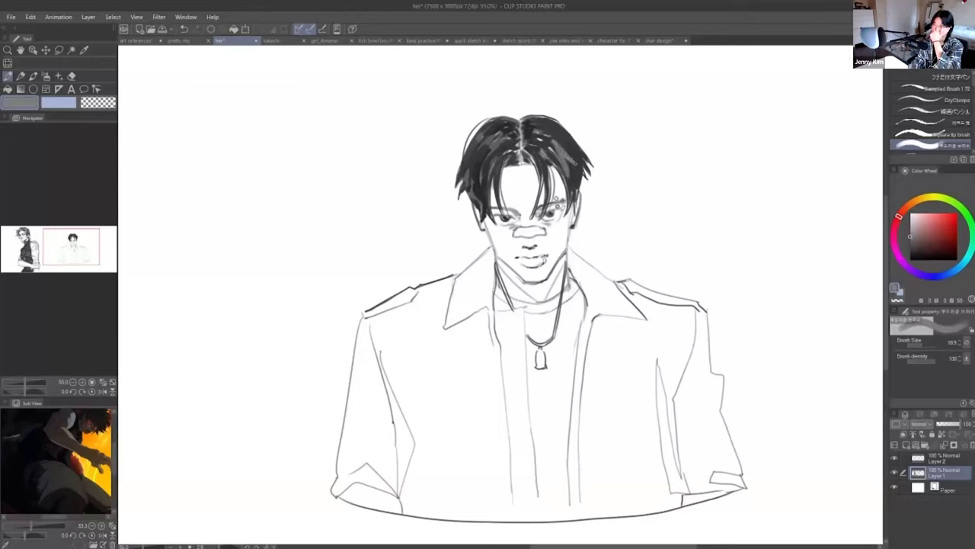
pyautogui.moveTo(569, 142); pyautogui.dragTo(579, 157)
pyautogui.keyDown('alt'); pyautogui.click(582, 145); pyautogui.keyUp('alt')
pyautogui.keyDown('alt'); pyautogui.click(574, 153); pyautogui.keyUp('alt')
pyautogui.keyDown('alt'); pyautogui.click(568, 149); pyautogui.keyUp('alt')
pyautogui.keyDown('alt'); pyautogui.click(563, 148); pyautogui.keyUp('alt')
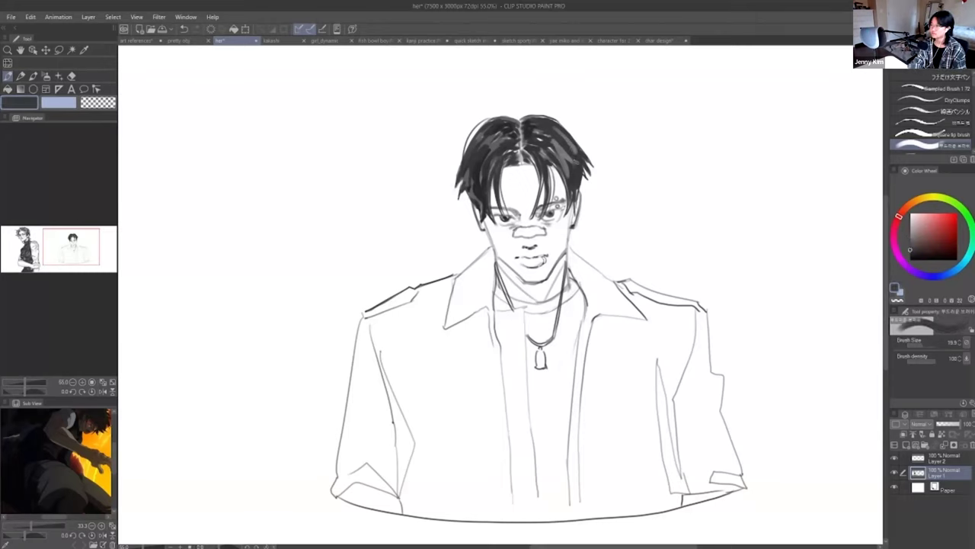
# - Add sampled grey highlights to the top and left side of the hair, undoing strokes that do not fit
pyautogui.keyDown('alt'); pyautogui.click(562, 128); pyautogui.keyUp('alt')
pyautogui.hotkey('ctrl', 'z')
pyautogui.hotkey('ctrl', 'z')
pyautogui.moveTo(492, 153)
pyautogui.mouseDown()
pyautogui.moveTo(486, 167)
pyautogui.moveTo(487, 148)
pyautogui.mouseUp()
pyautogui.keyDown('alt'); pyautogui.click(488, 153); pyautogui.keyUp('alt')
pyautogui.hotkey('ctrl', 'z')
pyautogui.keyDown('alt'); pyautogui.click(487, 151); pyautogui.keyUp('alt')
pyautogui.keyDown('alt'); pyautogui.click(476, 151); pyautogui.keyUp('alt')
pyautogui.keyDown('alt'); pyautogui.click(559, 128); pyautogui.keyUp('alt')
pyautogui.moveTo(557, 129); pyautogui.dragTo(544, 136)
pyautogui.keyDown('alt'); pyautogui.click(548, 125); pyautogui.keyUp('alt')
pyautogui.keyDown('alt'); pyautogui.click(485, 153); pyautogui.keyUp('alt')
pyautogui.moveTo(486, 155); pyautogui.dragTo(476, 184)
pyautogui.hotkey('ctrl', 'z')
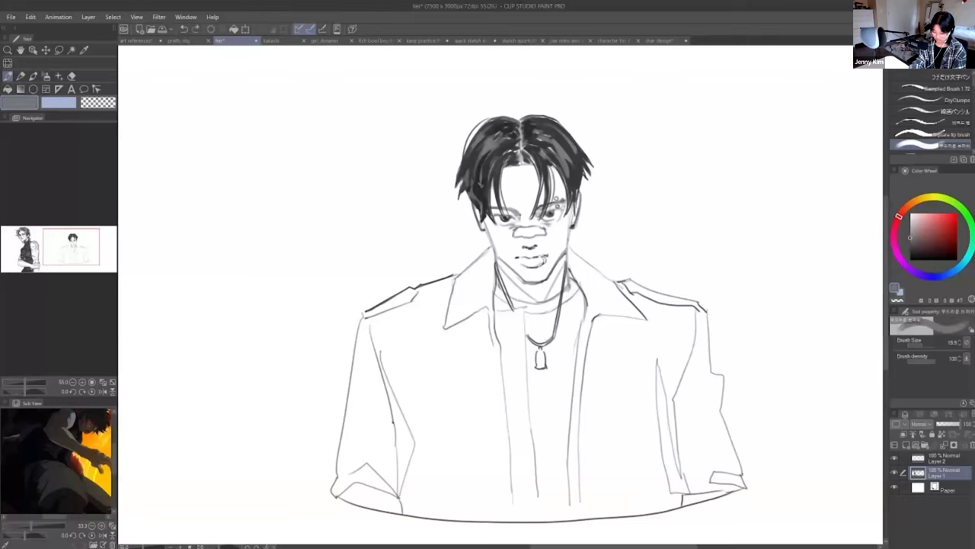
# - Paint finer strands along the hair parting and down the right side with sampled hair tones
pyautogui.keyDown('alt'); pyautogui.click(496, 148); pyautogui.keyUp('alt')
pyautogui.moveTo(518, 143)
pyautogui.mouseDown()
pyautogui.moveTo(504, 156)
pyautogui.moveTo(546, 158)
pyautogui.moveTo(524, 167)
pyautogui.mouseUp()
pyautogui.moveTo(519, 156); pyautogui.dragTo(513, 164)
pyautogui.moveTo(558, 137); pyautogui.dragTo(577, 192)
pyautogui.keyDown('alt'); pyautogui.click(554, 144); pyautogui.keyUp('alt')
pyautogui.moveTo(552, 141); pyautogui.dragTo(565, 159)
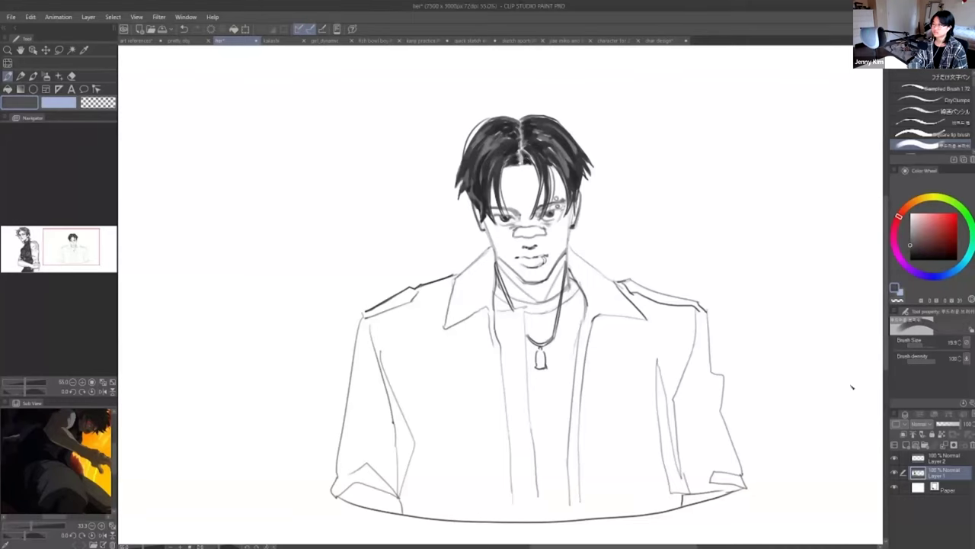
# - Check the jacket line layer by toggling its visibility, and merge it into Layer 1
pyautogui.click(894, 458)
pyautogui.click(895, 458)
pyautogui.click(943, 459)
pyautogui.click(944, 445)
pyautogui.scroll(-1, 850, 433)
pyautogui.moveTo(68, 250); pyautogui.dragTo(76, 249)
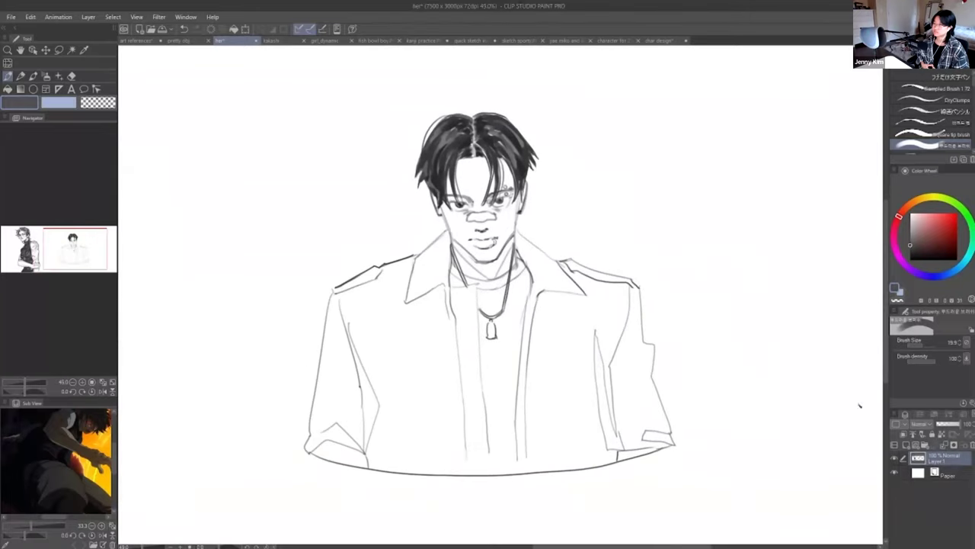
# - Create a new layer, undo a test scribble on it and move the layer beneath Layer 1
pyautogui.click(906, 444)
pyautogui.moveTo(790, 320); pyautogui.dragTo(798, 345)
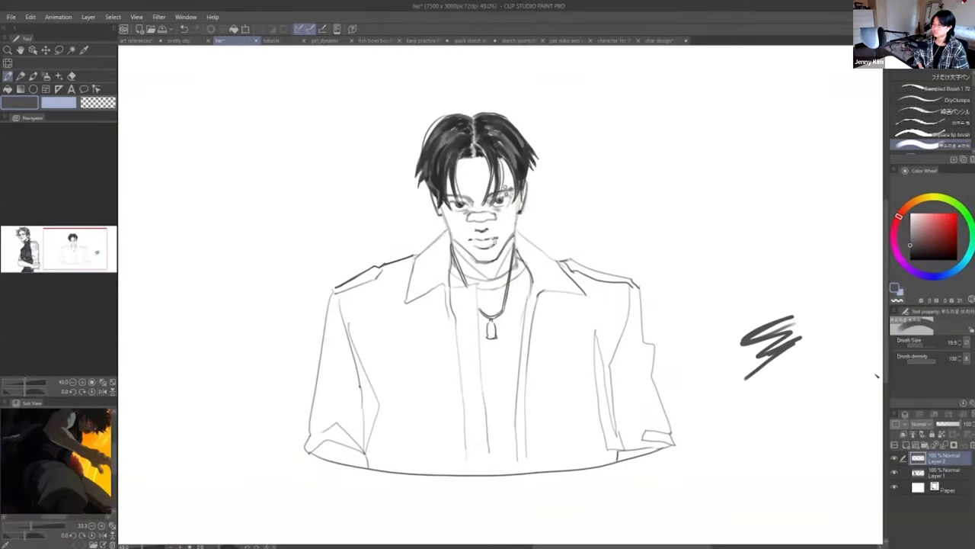
pyautogui.hotkey('ctrl', 'z')
pyautogui.moveTo(937, 459); pyautogui.dragTo(938, 479)
# - Fill the face, ears and neck with a light grey on the layer under the lines
pyautogui.click(911, 226)
pyautogui.hotkey('ctrl', 'z')
pyautogui.click(910, 220)
pyautogui.moveTo(455, 173)
pyautogui.mouseDown()
pyautogui.moveTo(452, 230)
pyautogui.moveTo(480, 221)
pyautogui.mouseUp()
pyautogui.click(924, 346)
pyautogui.moveTo(481, 161)
pyautogui.mouseDown()
pyautogui.moveTo(489, 226)
pyautogui.moveTo(508, 236)
pyautogui.mouseUp()
pyautogui.moveTo(503, 221); pyautogui.dragTo(480, 259)
pyautogui.moveTo(463, 179); pyautogui.dragTo(474, 259)
pyautogui.moveTo(444, 203); pyautogui.dragTo(457, 246)
pyautogui.moveTo(523, 186); pyautogui.dragTo(520, 207)
pyautogui.moveTo(456, 250)
pyautogui.mouseDown()
pyautogui.moveTo(475, 271)
pyautogui.moveTo(508, 269)
pyautogui.mouseUp()
# - Create another layer and block in the jacket's left collar and shoulder with mid grey using a larger brush
pyautogui.click(906, 444)
pyautogui.click(910, 235)
pyautogui.press(']')
pyautogui.moveTo(381, 331)
pyautogui.mouseDown()
pyautogui.moveTo(448, 235)
pyautogui.moveTo(425, 254)
pyautogui.moveTo(449, 337)
pyautogui.mouseUp()
pyautogui.moveTo(432, 293)
pyautogui.mouseDown()
pyautogui.moveTo(477, 288)
pyautogui.moveTo(460, 354)
pyautogui.mouseUp()
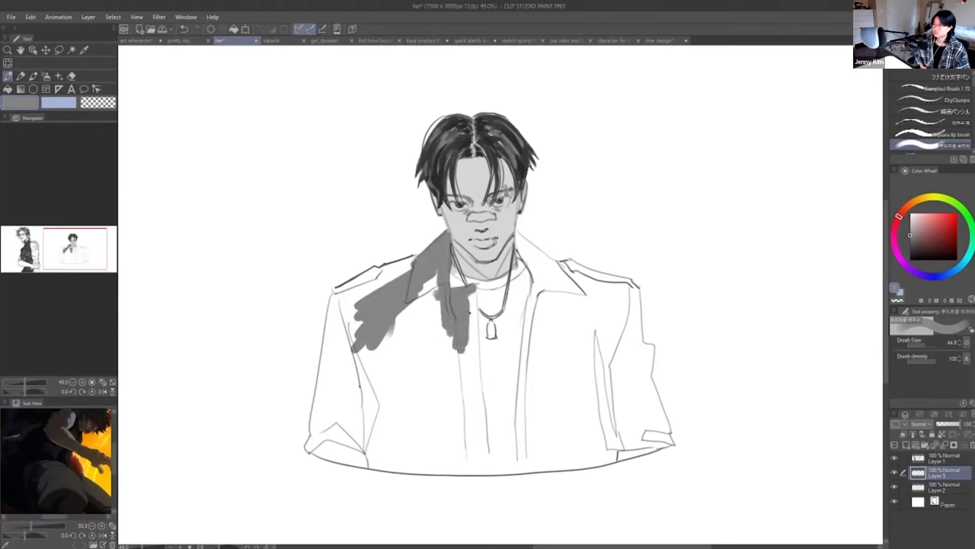
# - Paint the mid grey down the jacket's front edges and roughly across its right half
pyautogui.moveTo(471, 289); pyautogui.dragTo(476, 417)
pyautogui.moveTo(477, 311); pyautogui.dragTo(480, 433)
pyautogui.moveTo(470, 375); pyautogui.dragTo(487, 472)
pyautogui.moveTo(522, 401); pyautogui.dragTo(524, 472)
pyautogui.press(']')
pyautogui.moveTo(594, 332)
pyautogui.mouseDown()
pyautogui.moveTo(620, 451)
pyautogui.moveTo(660, 441)
pyautogui.mouseUp()
# - Lasso the jacket's left half and fill it with mid grey, and paint more grey at the top of the right half
pyautogui.press('m')
pyautogui.moveTo(404, 259)
pyautogui.mouseDown()
pyautogui.moveTo(347, 283)
pyautogui.moveTo(310, 433)
pyautogui.moveTo(485, 458)
pyautogui.moveTo(460, 305)
pyautogui.mouseUp()
pyautogui.click(445, 486)
pyautogui.hotkey('ctrl', 'd')
pyautogui.press('b')
pyautogui.moveTo(364, 464)
pyautogui.mouseDown()
pyautogui.moveTo(482, 461)
pyautogui.moveTo(426, 464)
pyautogui.moveTo(455, 467)
pyautogui.mouseUp()
pyautogui.hotkey('ctrl', 'z')
pyautogui.moveTo(557, 295); pyautogui.dragTo(536, 350)
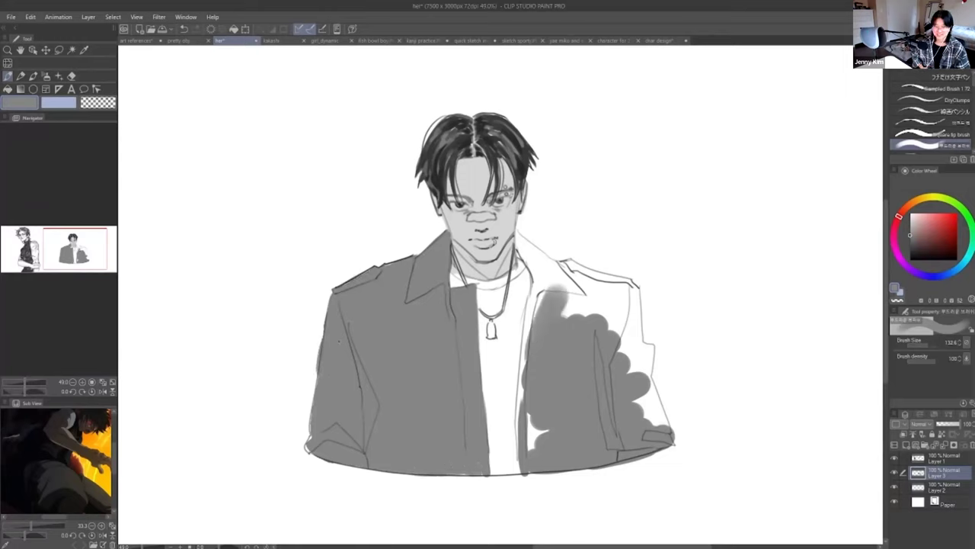
# - Lasso the outline of the jacket's right half, fill it with the same mid grey and clear the selection
pyautogui.moveTo(928, 345); pyautogui.dragTo(925, 345)
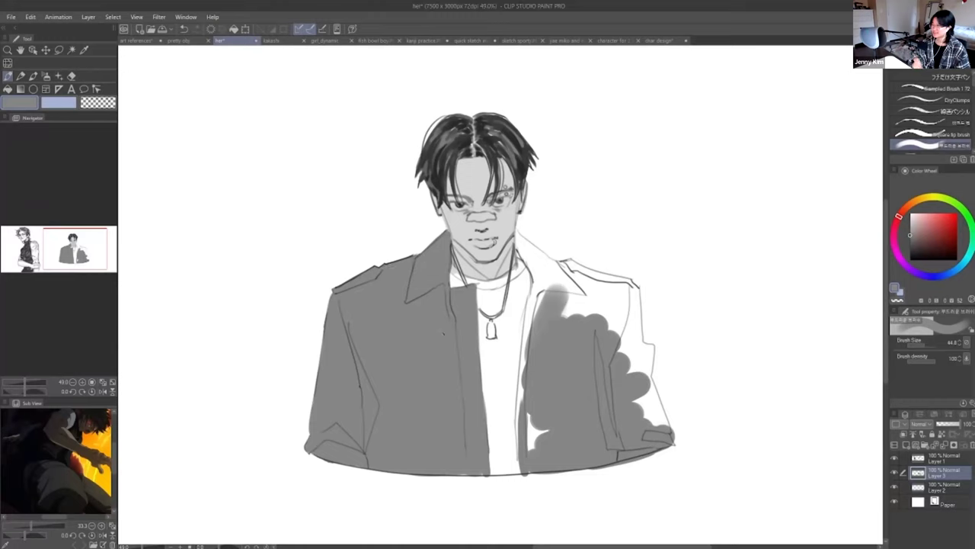
pyautogui.click(60, 50)
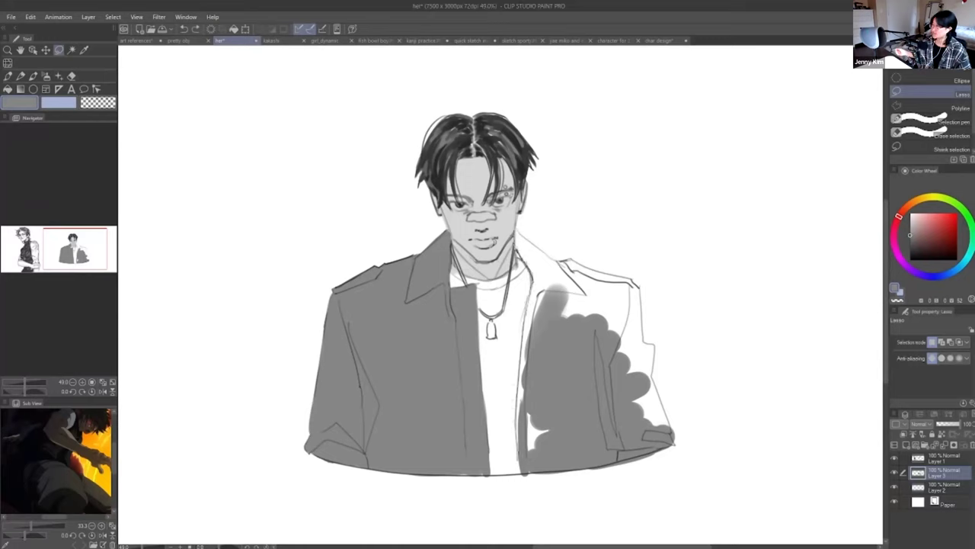
pyautogui.moveTo(663, 411); pyautogui.dragTo(652, 376)
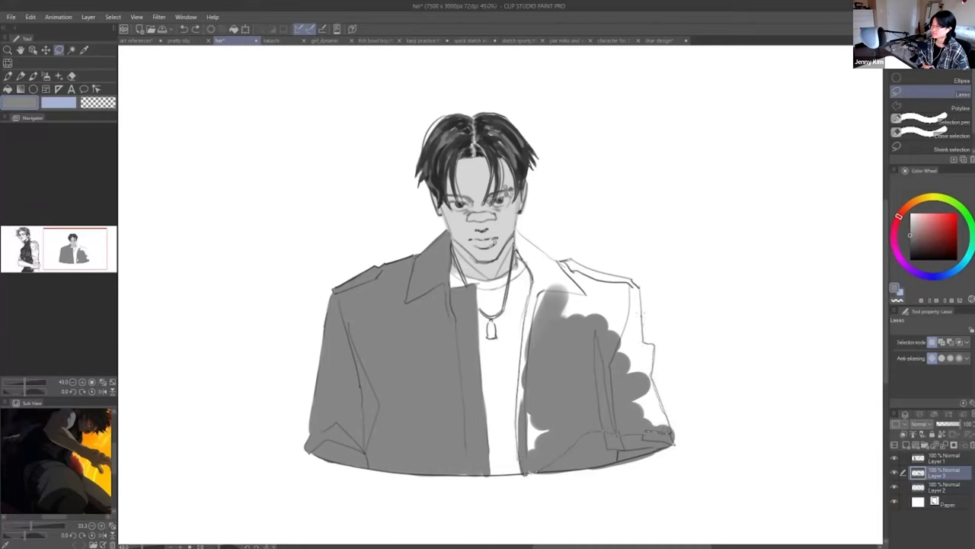
pyautogui.moveTo(556, 264); pyautogui.dragTo(534, 245)
pyautogui.hotkey('alt', 'Delete')
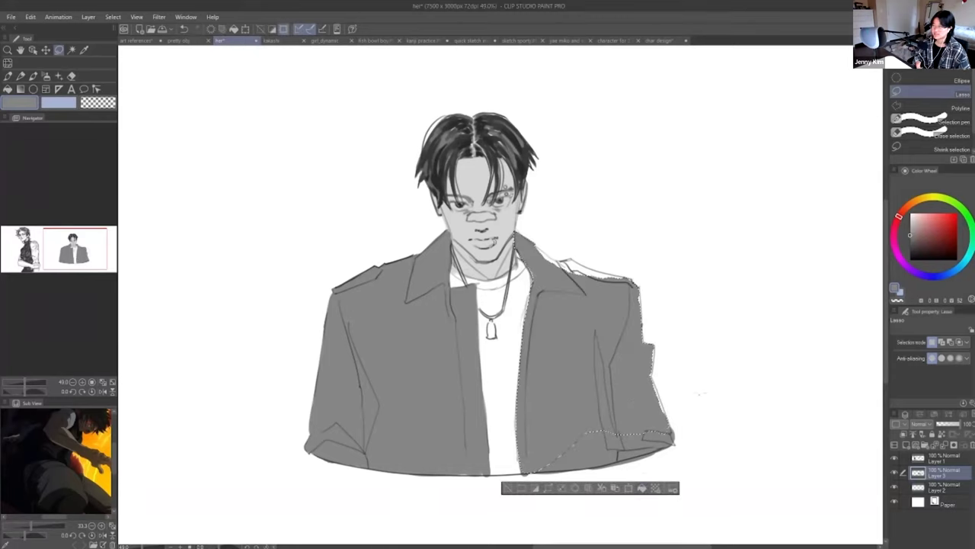
pyautogui.click(699, 394)
pyautogui.click(633, 291)
pyautogui.hotkey('ctrl', 'z')
pyautogui.press('p')
pyautogui.hotkey('ctrl', 'd')
# - Tidy the grey fill's edges by erasing spill below the hem and painting gaps at the right collar, shoulder and sleeve
pyautogui.moveTo(639, 288); pyautogui.dragTo(642, 334)
pyautogui.hotkey('ctrl', 'z')
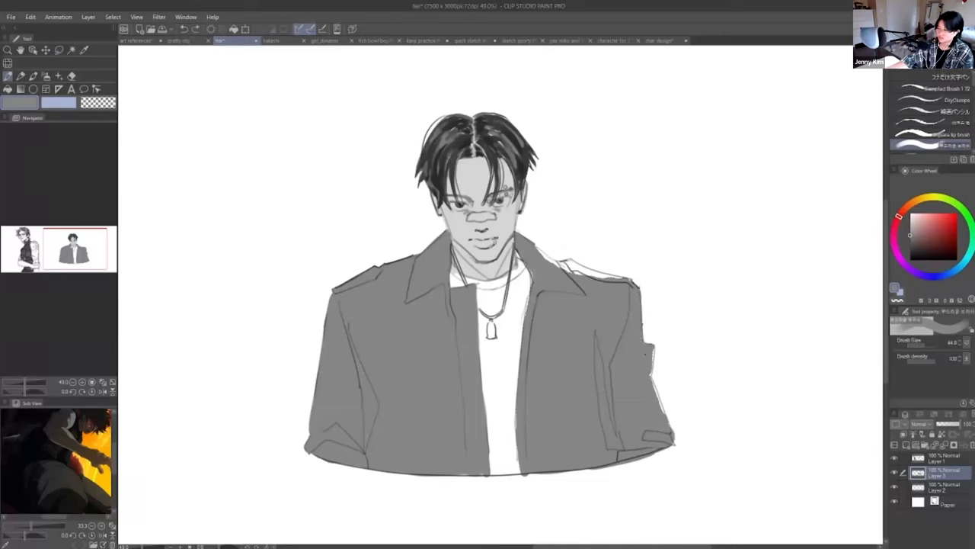
pyautogui.press('e')
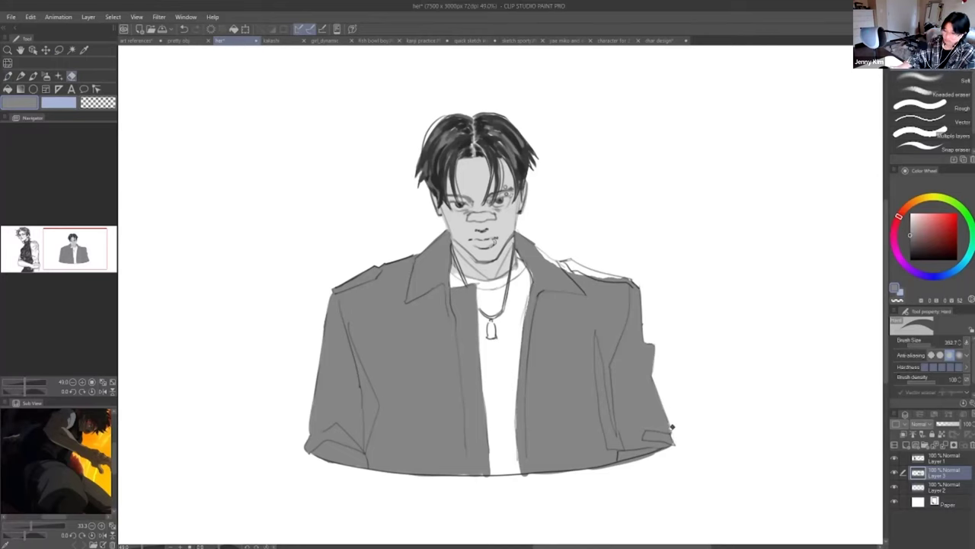
pyautogui.moveTo(566, 483); pyautogui.dragTo(662, 460)
pyautogui.press('p')
pyautogui.moveTo(455, 473); pyautogui.dragTo(485, 475)
pyautogui.press('e')
pyautogui.press('p')
pyautogui.hotkey('ctrl', 'z')
pyautogui.moveTo(528, 297); pyautogui.dragTo(526, 316)
pyautogui.moveTo(538, 248)
pyautogui.mouseDown()
pyautogui.moveTo(583, 271)
pyautogui.moveTo(622, 274)
pyautogui.mouseUp()
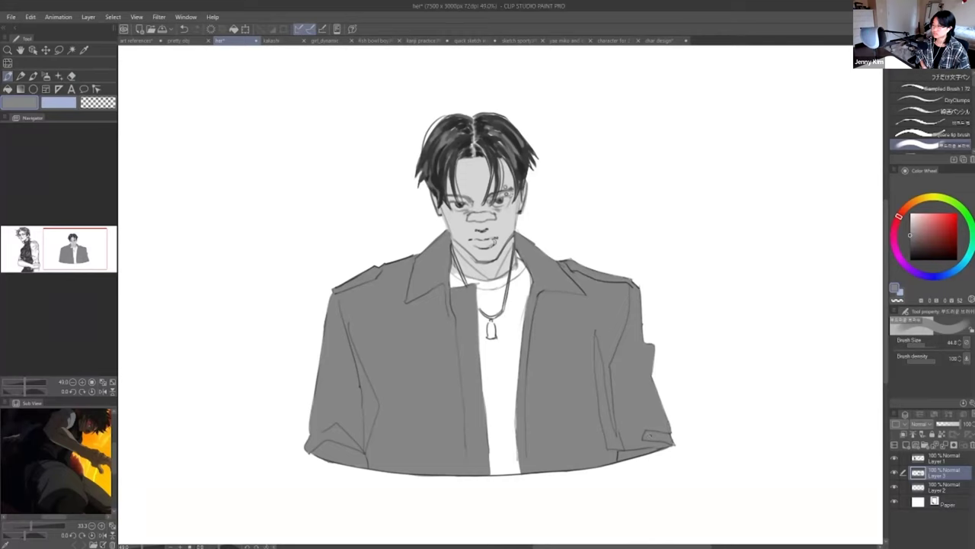
# - Choose a near-black colour and a smaller brush size, and make Layer 1 the active layer
pyautogui.moveTo(922, 241); pyautogui.dragTo(910, 253)
pyautogui.click(920, 345)
pyautogui.click(943, 459)
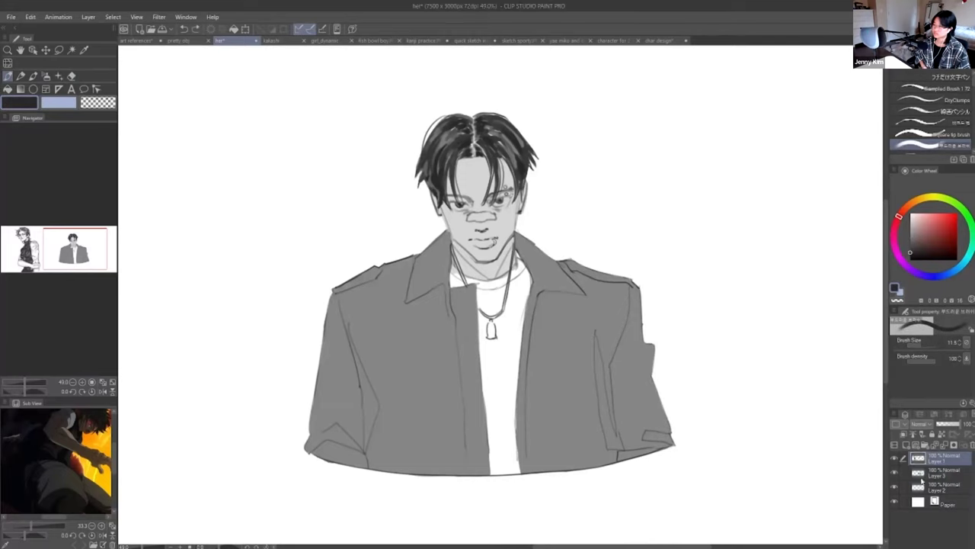
pyautogui.click(943, 487)
pyautogui.moveTo(460, 129)
pyautogui.mouseDown()
pyautogui.moveTo(451, 133)
pyautogui.moveTo(485, 131)
pyautogui.mouseUp()
pyautogui.moveTo(658, 211); pyautogui.dragTo(691, 215)
pyautogui.hotkey('ctrl', 'z')
pyautogui.click(941, 474)
pyautogui.moveTo(362, 357); pyautogui.dragTo(457, 356)
pyautogui.moveTo(440, 288); pyautogui.dragTo(444, 350)
pyautogui.hotkey('ctrl', 'z')
pyautogui.moveTo(438, 290); pyautogui.dragTo(438, 353)
pyautogui.hotkey('ctrl', 'z')
pyautogui.hotkey('ctrl', 'z')
pyautogui.hotkey('ctrl', 'z')
# - Draw a thin vertical seam line on Layer 1 down the jacket's left panel below the collar, redrawing it until straight
pyautogui.click(900, 460)
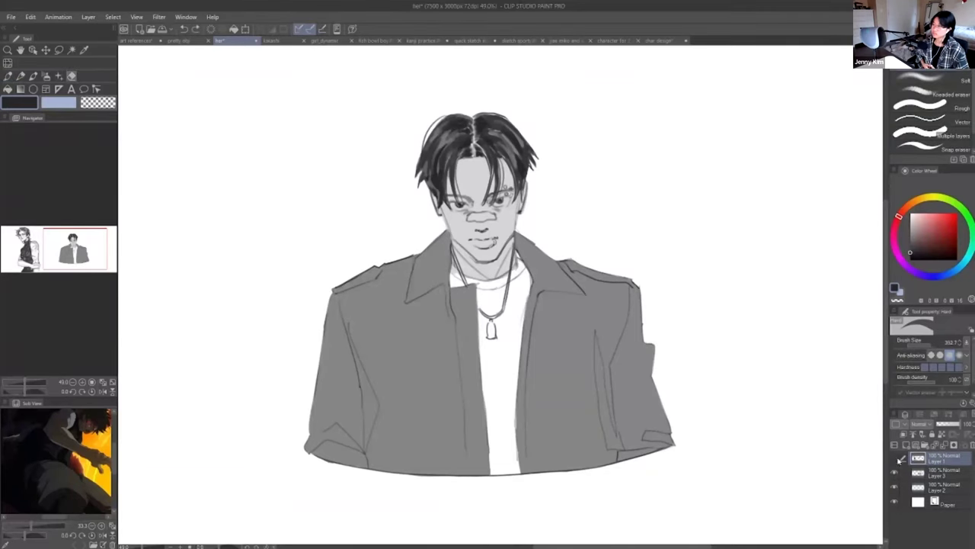
pyautogui.click(921, 345)
pyautogui.moveTo(434, 289); pyautogui.dragTo(431, 363)
pyautogui.hotkey('ctrl', 'z')
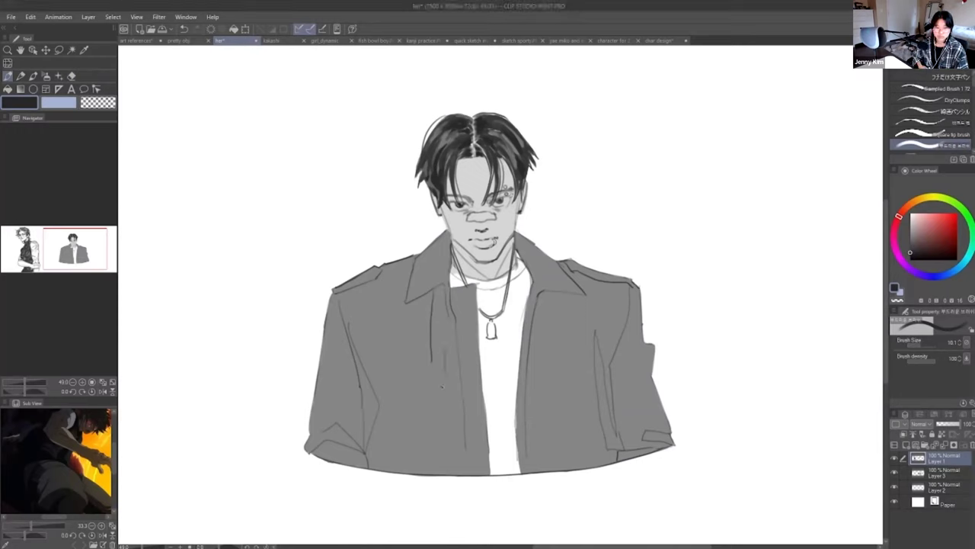
pyautogui.hotkey('ctrl', 'z')
pyautogui.moveTo(434, 288); pyautogui.dragTo(438, 362)
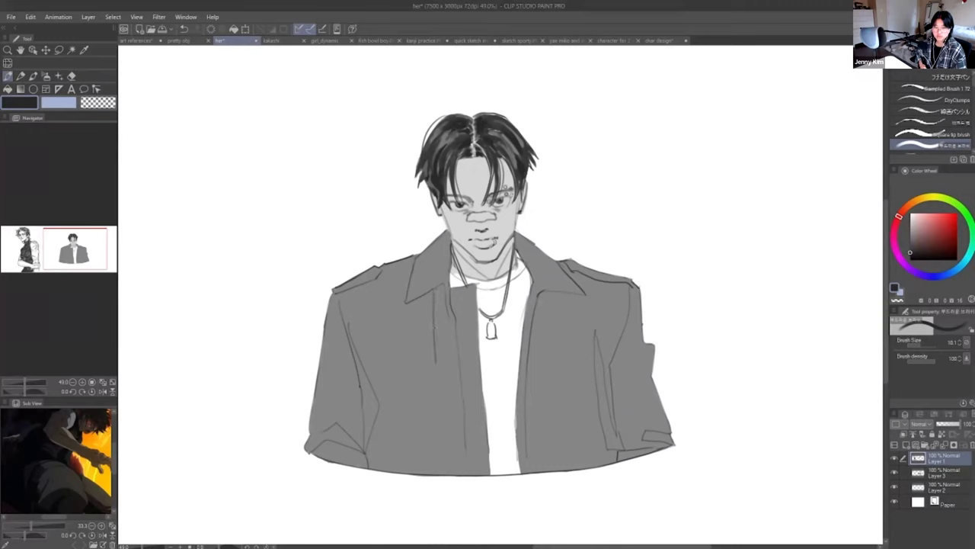
# - Redraw the second vertical seam on the jacket's left panel, add a horizontal chest seam and extend the vertical seam to the hem
pyautogui.hotkey('ctrl', 'z')
pyautogui.moveTo(428, 293); pyautogui.dragTo(433, 365)
pyautogui.hotkey('ctrl', 'z')
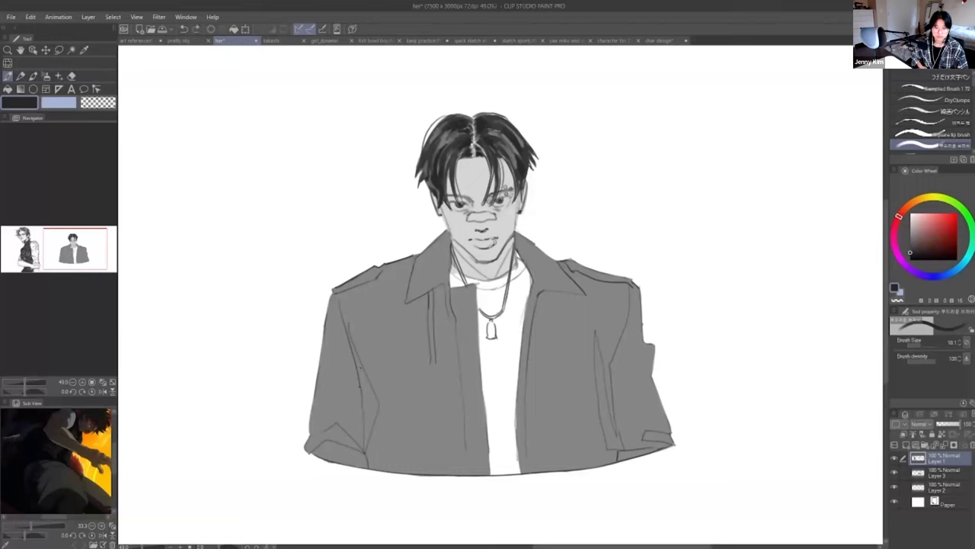
pyautogui.moveTo(364, 363); pyautogui.dragTo(432, 365)
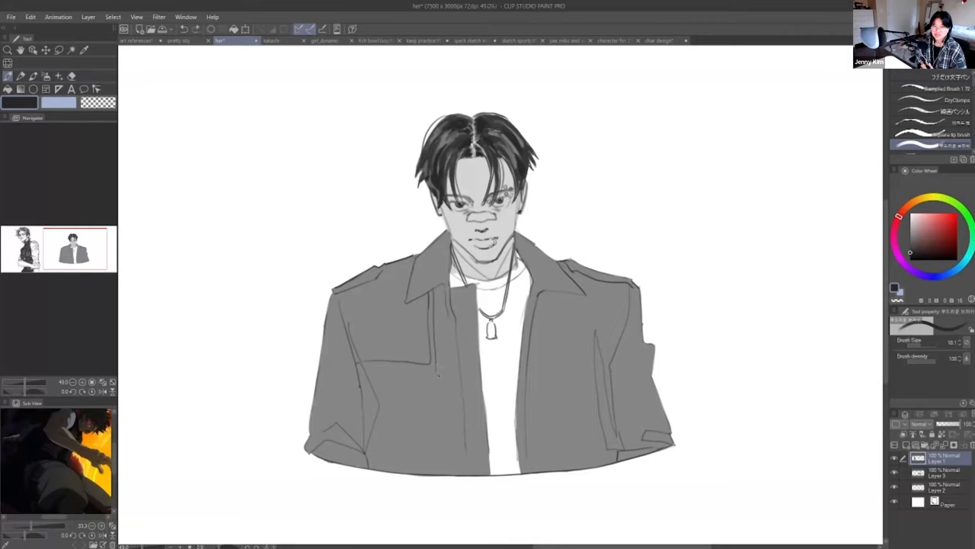
pyautogui.moveTo(438, 372)
pyautogui.mouseDown()
pyautogui.moveTo(448, 468)
pyautogui.moveTo(466, 446)
pyautogui.moveTo(467, 472)
pyautogui.mouseUp()
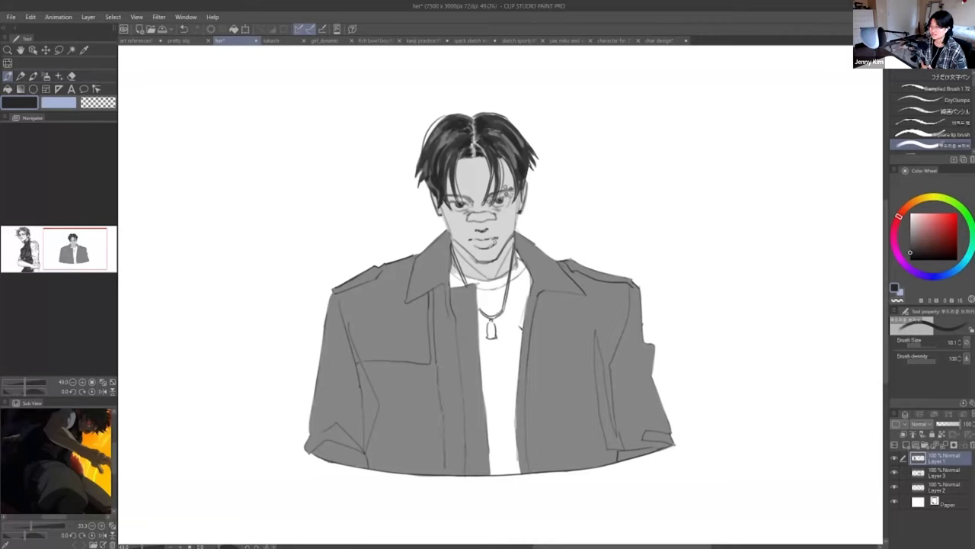
# - Draw a vertical seam down the jacket's right panel from collar to hem and a horizontal chest seam across it
pyautogui.moveTo(537, 305); pyautogui.dragTo(538, 360)
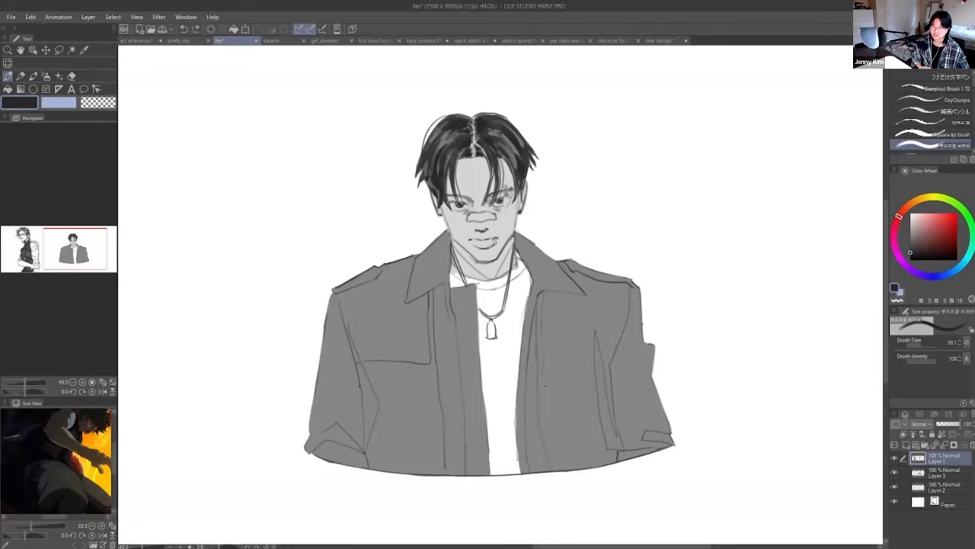
pyautogui.moveTo(544, 384); pyautogui.dragTo(551, 456)
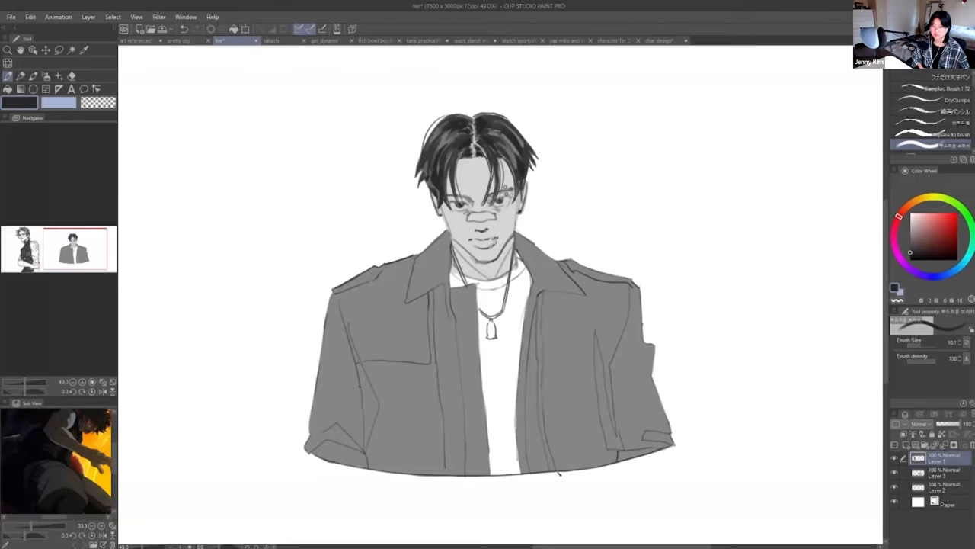
pyautogui.press('e')
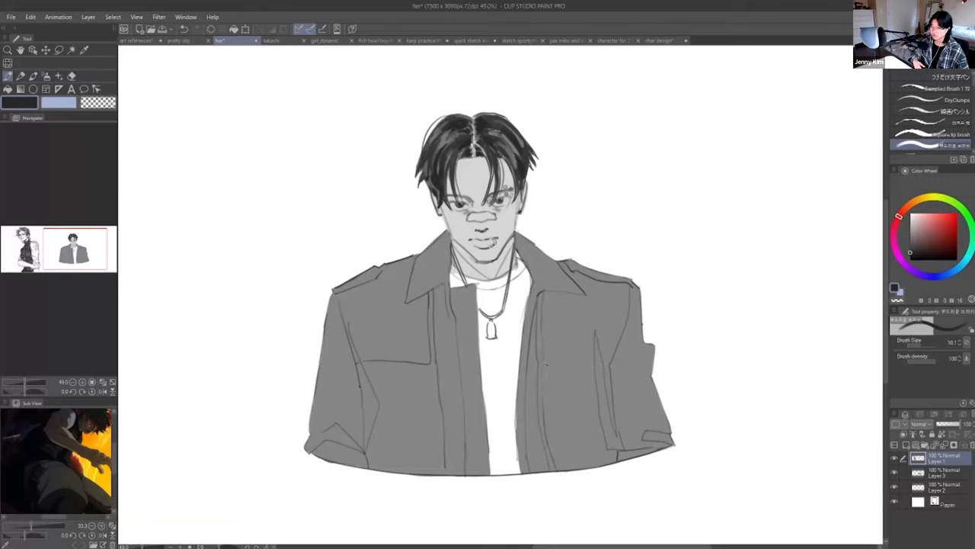
pyautogui.press('p')
pyautogui.moveTo(546, 362); pyautogui.dragTo(587, 361)
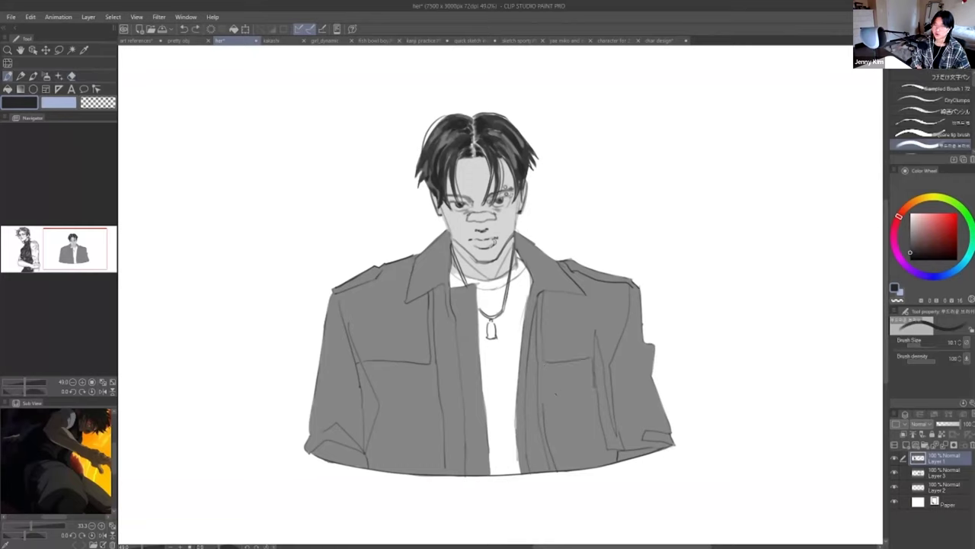
# - Draw a lower horizontal pocket seam with a vertical line down to the hem on both jacket panels
pyautogui.moveTo(557, 388); pyautogui.dragTo(596, 389)
pyautogui.hotkey('ctrl', 'z')
pyautogui.moveTo(544, 408); pyautogui.dragTo(560, 390)
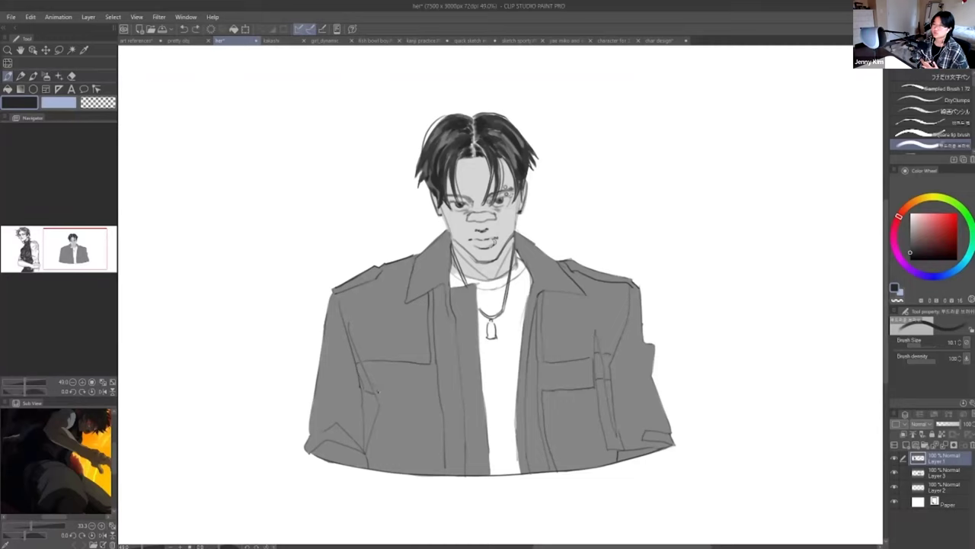
pyautogui.moveTo(374, 387); pyautogui.dragTo(428, 395)
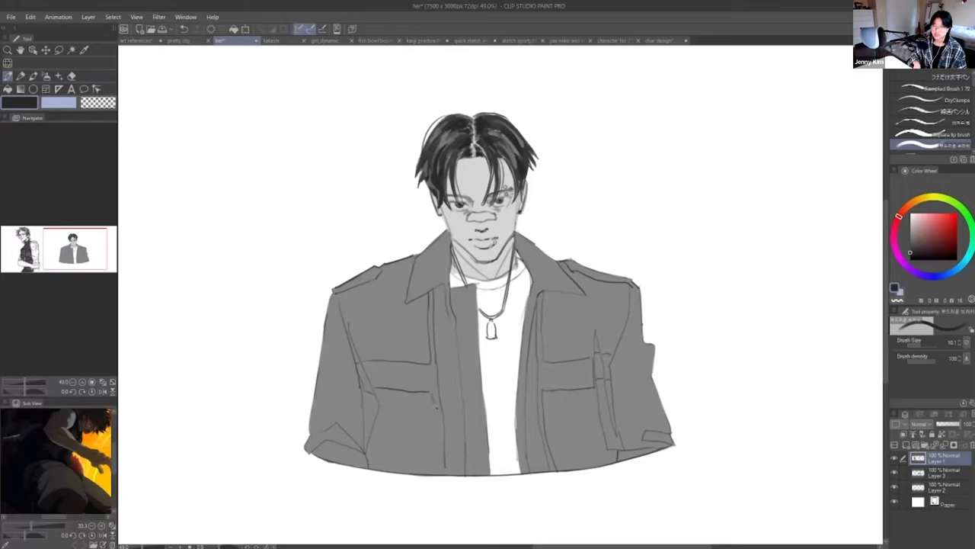
pyautogui.moveTo(441, 423); pyautogui.dragTo(438, 461)
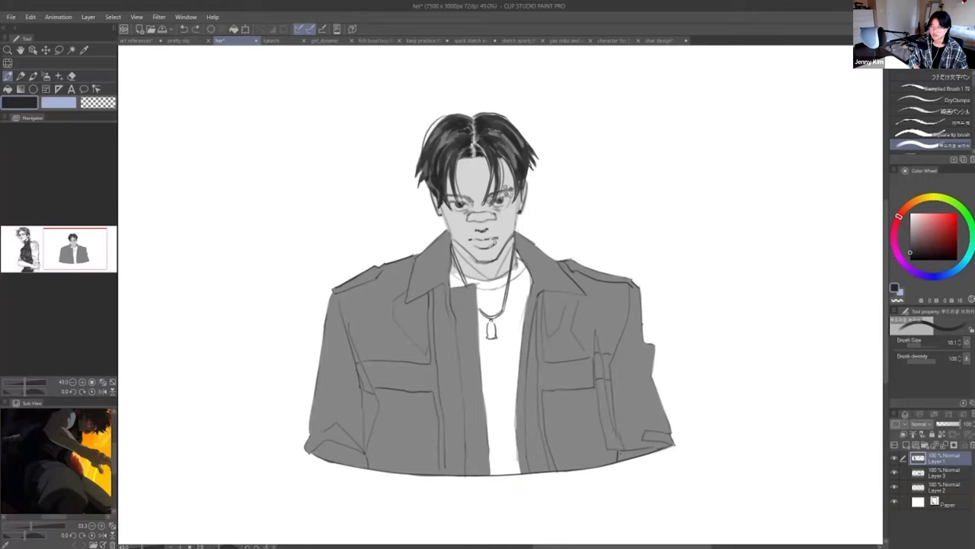
# - Sketch short crease lines at both sleeve elbows, undoing the strokes that miss
pyautogui.press('e')
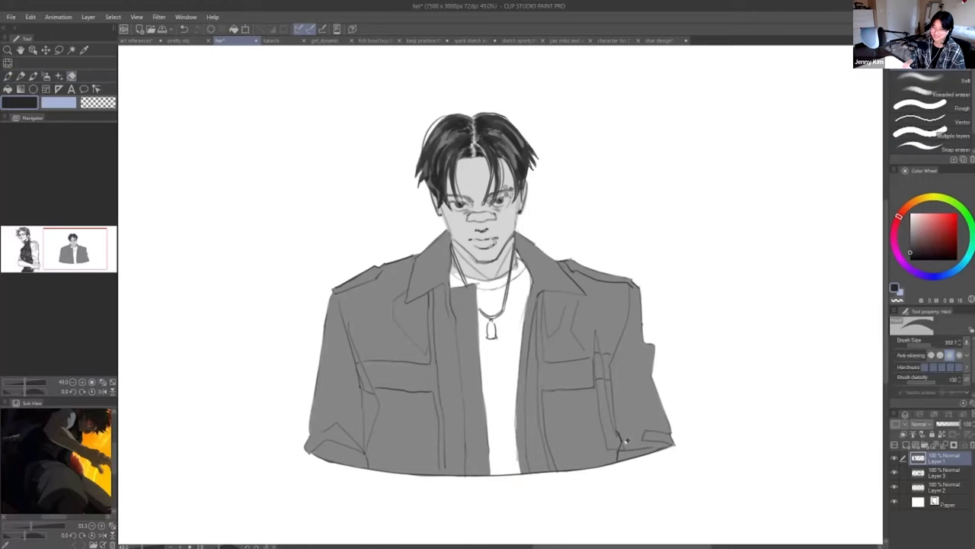
pyautogui.press('b')
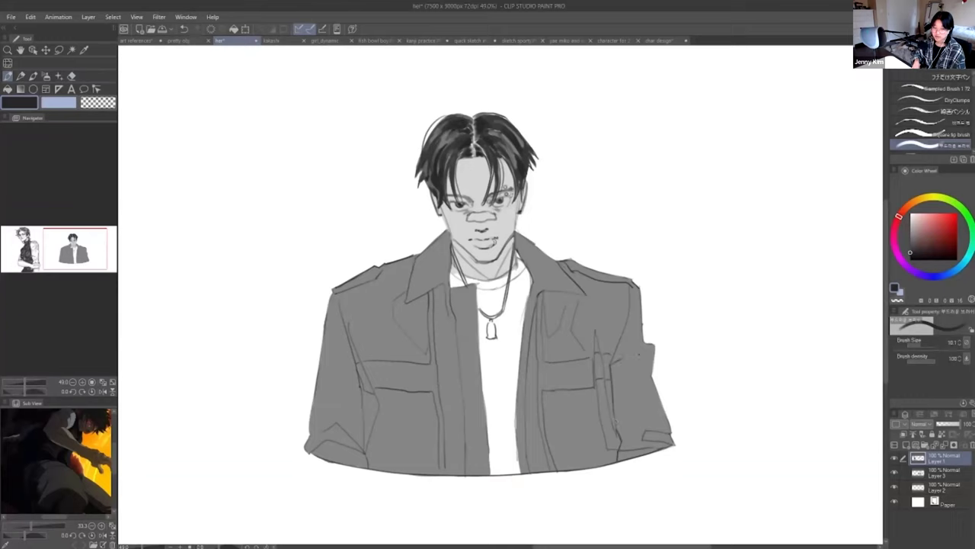
pyautogui.moveTo(631, 355); pyautogui.dragTo(618, 361)
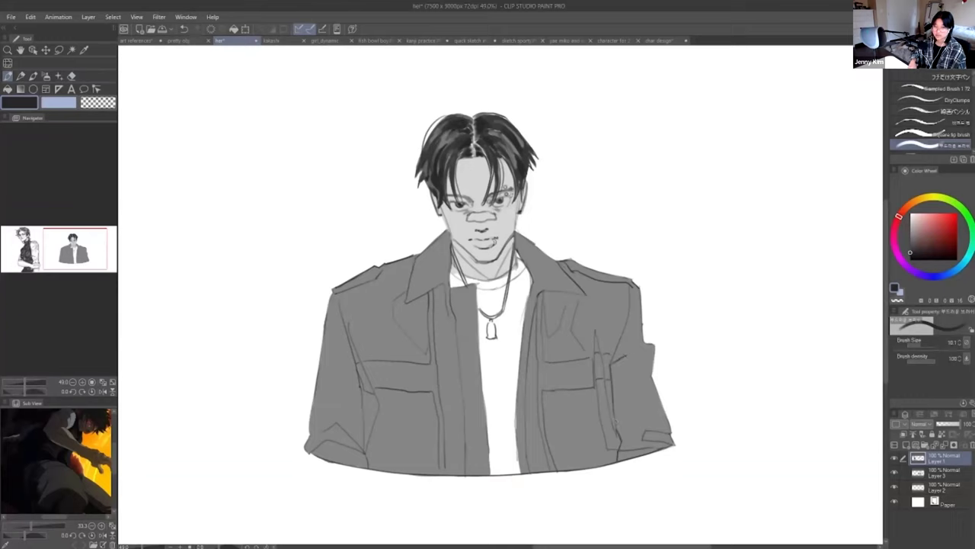
pyautogui.moveTo(355, 356); pyautogui.dragTo(336, 372)
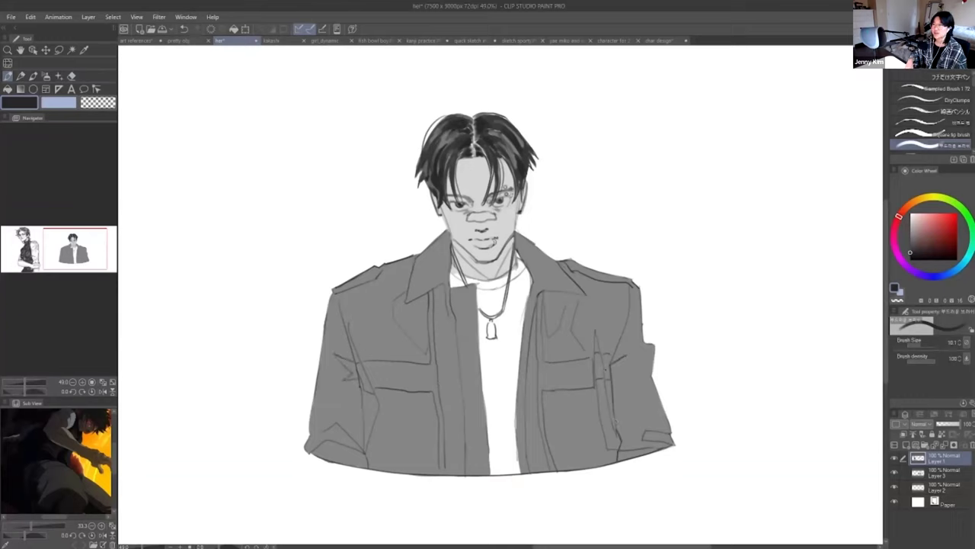
pyautogui.moveTo(625, 379)
pyautogui.mouseDown()
pyautogui.moveTo(614, 392)
pyautogui.moveTo(639, 369)
pyautogui.moveTo(624, 375)
pyautogui.mouseUp()
pyautogui.hotkey('ctrl', 'z')
pyautogui.hotkey('ctrl', 'z')
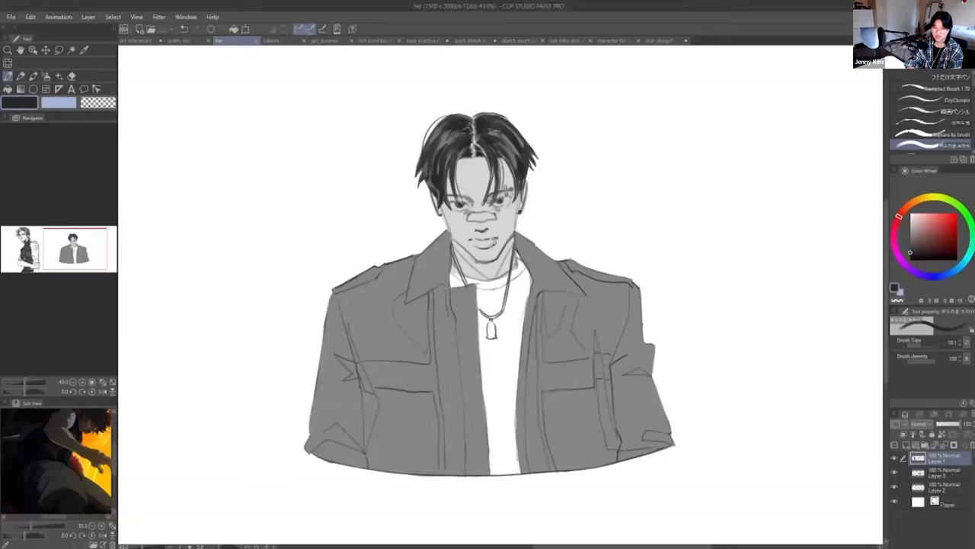
# - Make Layer 3 active, toggle its visibility to check the grey fills and try shading strokes on the jacket's right chest
pyautogui.click(938, 473)
pyautogui.click(895, 473)
pyautogui.click(895, 473)
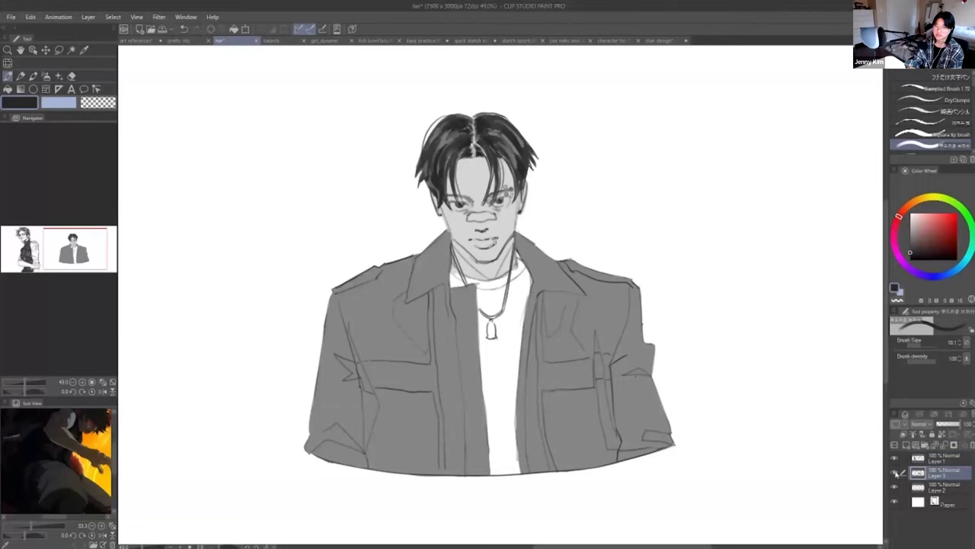
pyautogui.hotkey('ctrl', 'z')
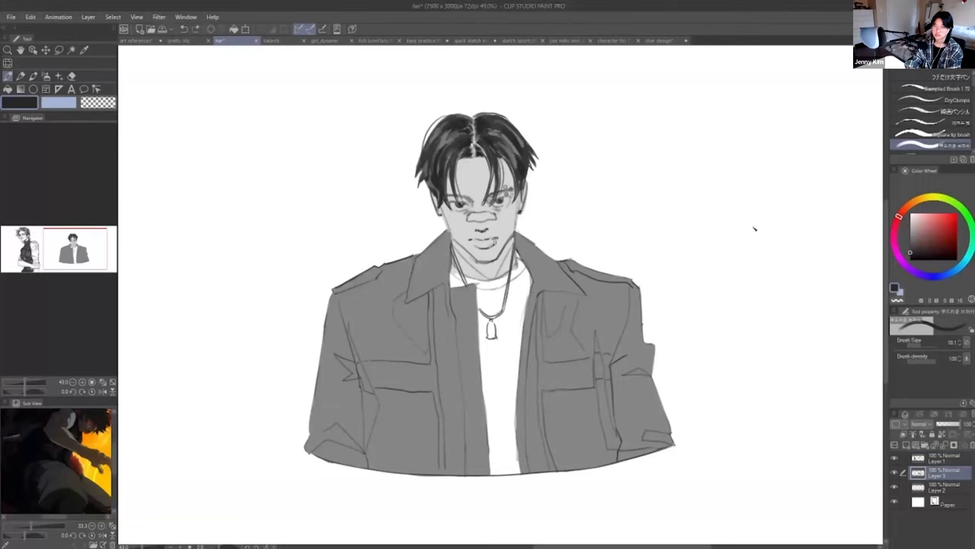
pyautogui.moveTo(588, 294); pyautogui.dragTo(568, 347)
pyautogui.moveTo(599, 304); pyautogui.dragTo(575, 355)
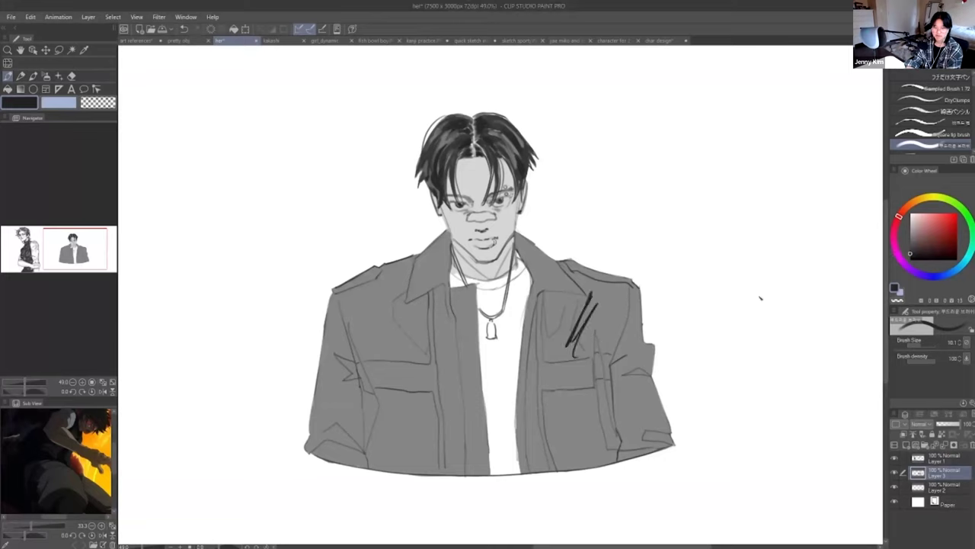
pyautogui.hotkey('ctrl', 'z')
# - Enlarge the brush size to 44.8, trying strokes on the jacket's right chest and undoing each one
pyautogui.click(922, 346)
pyautogui.moveTo(602, 277)
pyautogui.mouseDown()
pyautogui.moveTo(585, 369)
pyautogui.moveTo(609, 293)
pyautogui.moveTo(595, 352)
pyautogui.mouseUp()
pyautogui.hotkey('ctrl', 'z')
pyautogui.hotkey('ctrl', 'z')
pyautogui.click(894, 472)
pyautogui.click(895, 473)
pyautogui.click(924, 345)
pyautogui.moveTo(606, 290); pyautogui.dragTo(611, 373)
pyautogui.hotkey('ctrl', 'z')
pyautogui.click(925, 345)
pyautogui.moveTo(585, 291); pyautogui.dragTo(570, 343)
pyautogui.hotkey('ctrl', 'z')
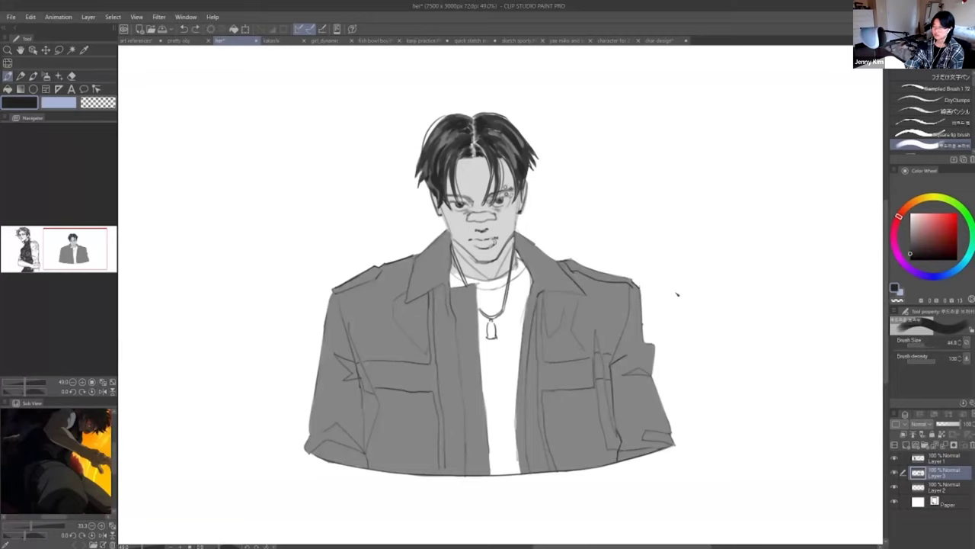
# - Add a new layer above Layer 3, clip it to the layer below and choose a dark charcoal colour
pyautogui.click(905, 435)
pyautogui.click(904, 434)
pyautogui.click(906, 446)
pyautogui.click(905, 435)
pyautogui.moveTo(910, 250); pyautogui.dragTo(903, 251)
# - Paint both halves of the jacket collar dark on the clipped layer, leaving a thin grey rim along the edges
pyautogui.moveTo(576, 264); pyautogui.dragTo(556, 314)
pyautogui.hotkey('ctrl', 'z')
pyautogui.moveTo(521, 237); pyautogui.dragTo(557, 282)
pyautogui.hotkey('ctrl', 'z')
pyautogui.moveTo(524, 240)
pyautogui.mouseDown()
pyautogui.moveTo(573, 289)
pyautogui.moveTo(532, 244)
pyautogui.moveTo(527, 266)
pyautogui.moveTo(528, 243)
pyautogui.moveTo(577, 289)
pyautogui.mouseUp()
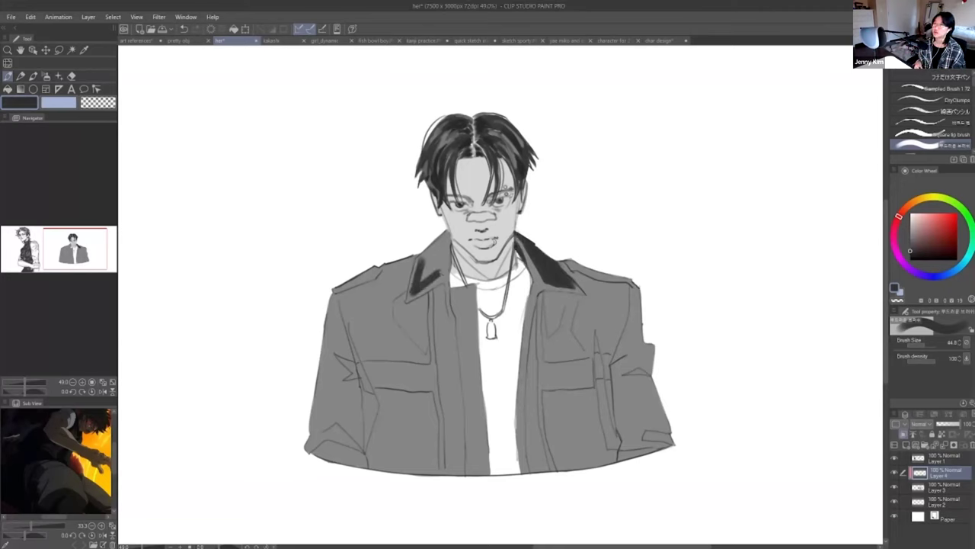
pyautogui.moveTo(417, 290)
pyautogui.mouseDown()
pyautogui.moveTo(438, 256)
pyautogui.moveTo(421, 244)
pyautogui.mouseUp()
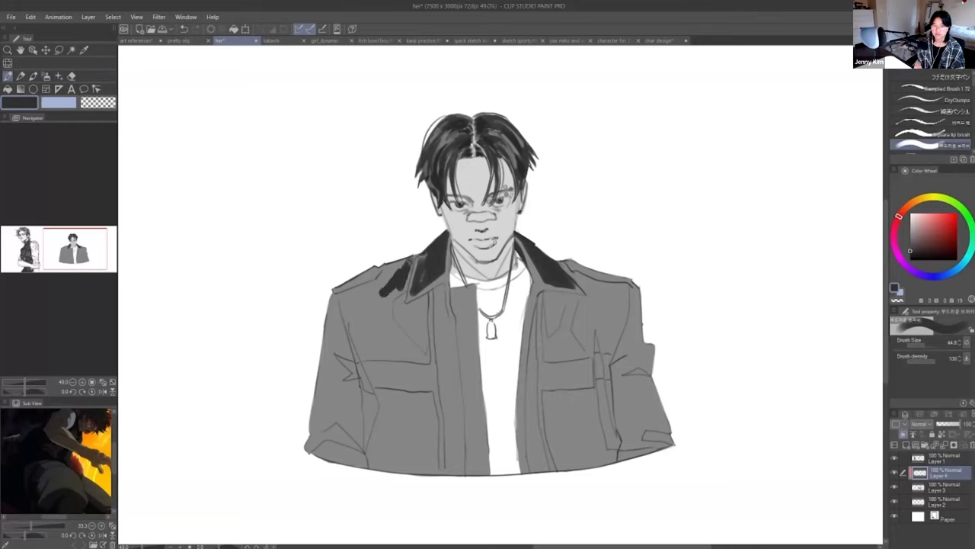
# - Block in a dark shadow shape over the jacket's left shoulder and upper chest, ending at the horizontal chest seam
pyautogui.moveTo(411, 274); pyautogui.dragTo(381, 300)
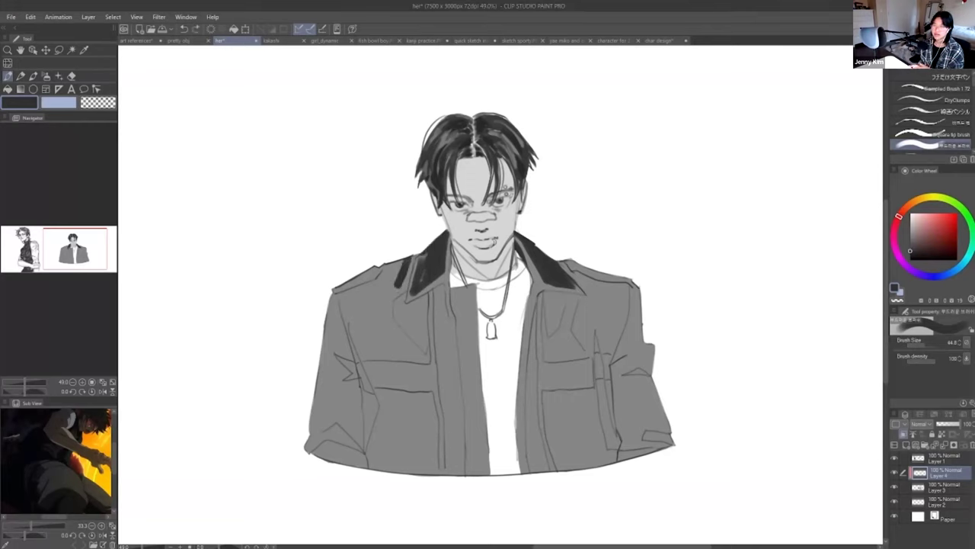
pyautogui.moveTo(396, 294); pyautogui.dragTo(374, 312)
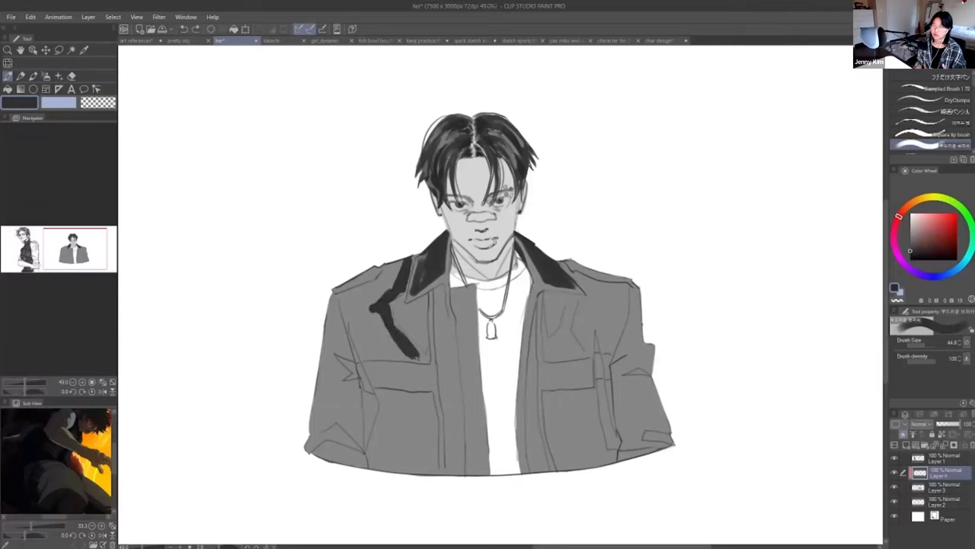
pyautogui.moveTo(379, 306); pyautogui.dragTo(423, 358)
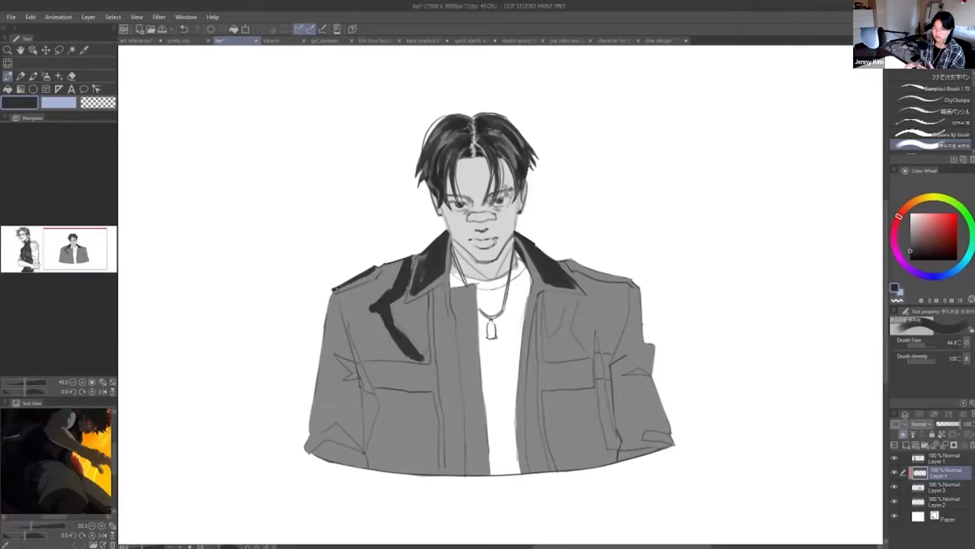
pyautogui.moveTo(335, 289); pyautogui.dragTo(382, 286)
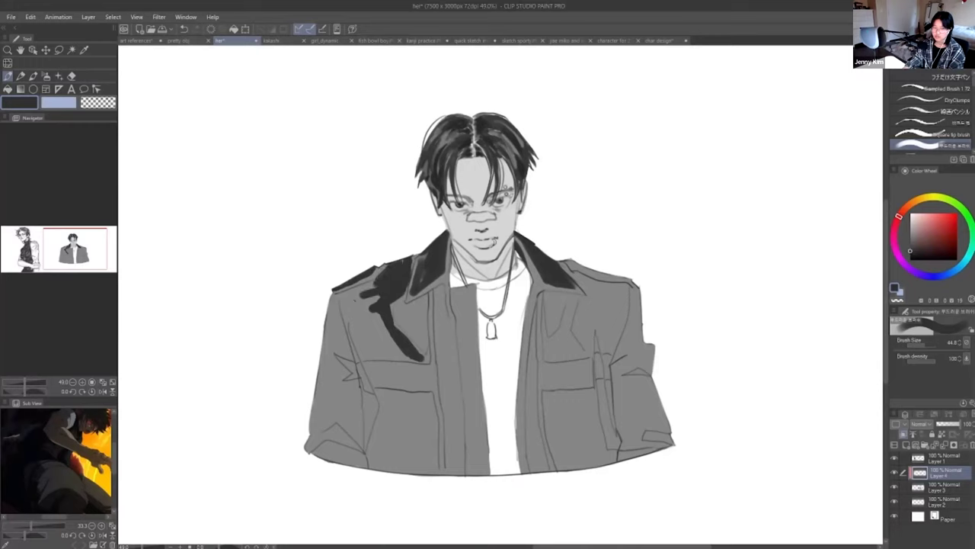
pyautogui.moveTo(347, 297); pyautogui.dragTo(373, 328)
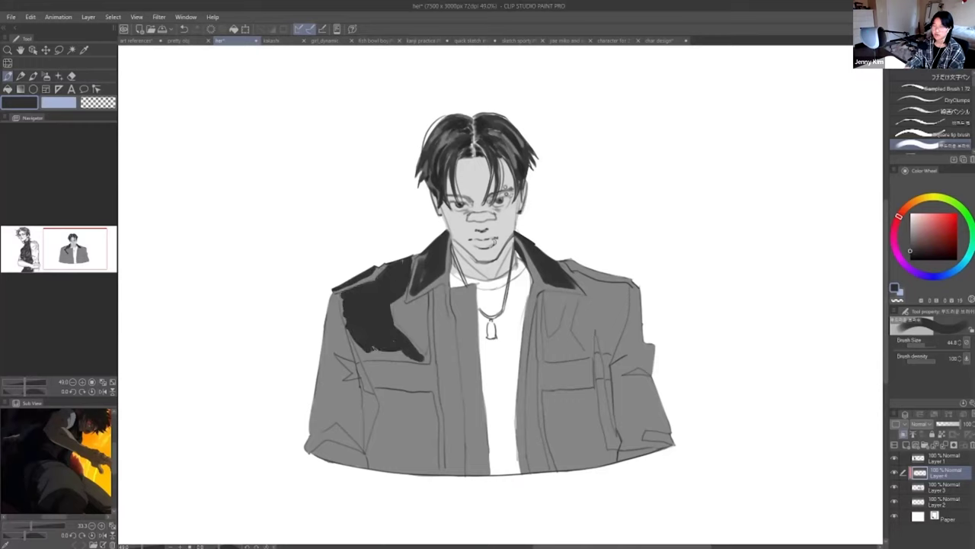
pyautogui.moveTo(345, 301); pyautogui.dragTo(411, 355)
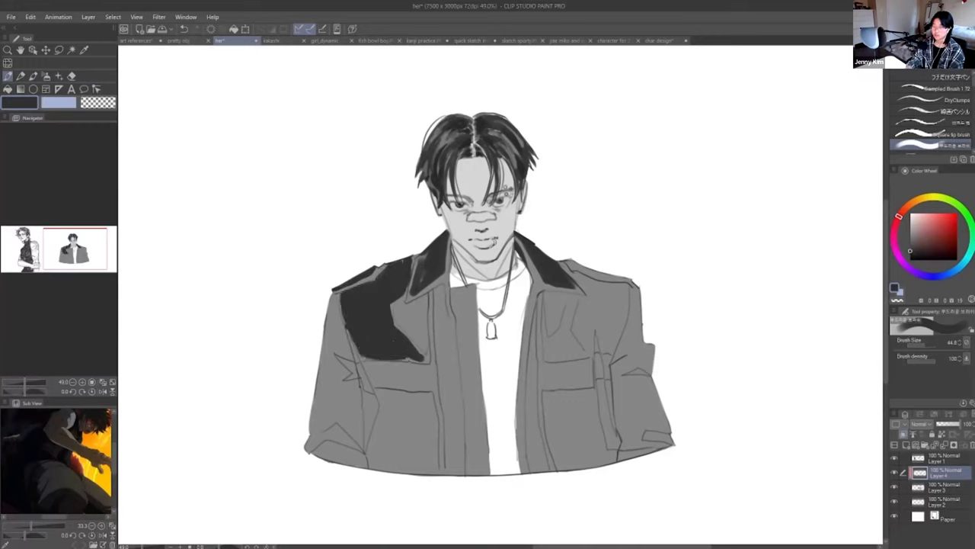
pyautogui.moveTo(393, 307); pyautogui.dragTo(418, 355)
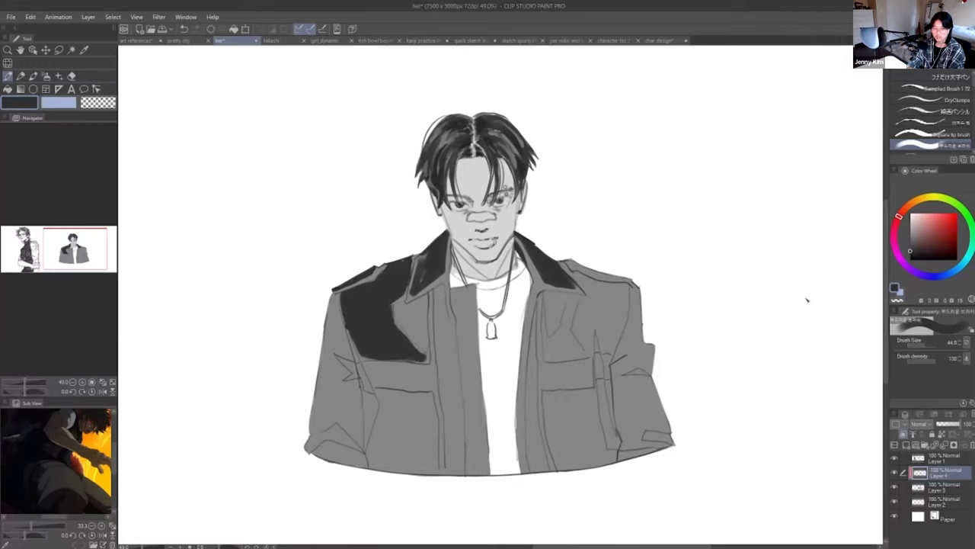
# - Paint dark strips down both front opening edges of the jacket, a thin one on the right and a wide one on the left
pyautogui.moveTo(533, 285); pyautogui.dragTo(522, 326)
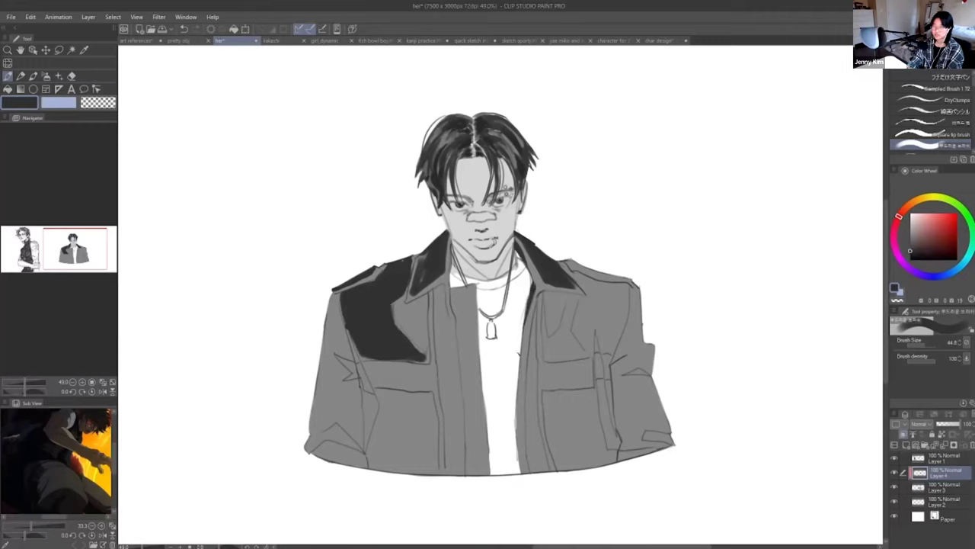
pyautogui.moveTo(524, 329); pyautogui.dragTo(518, 473)
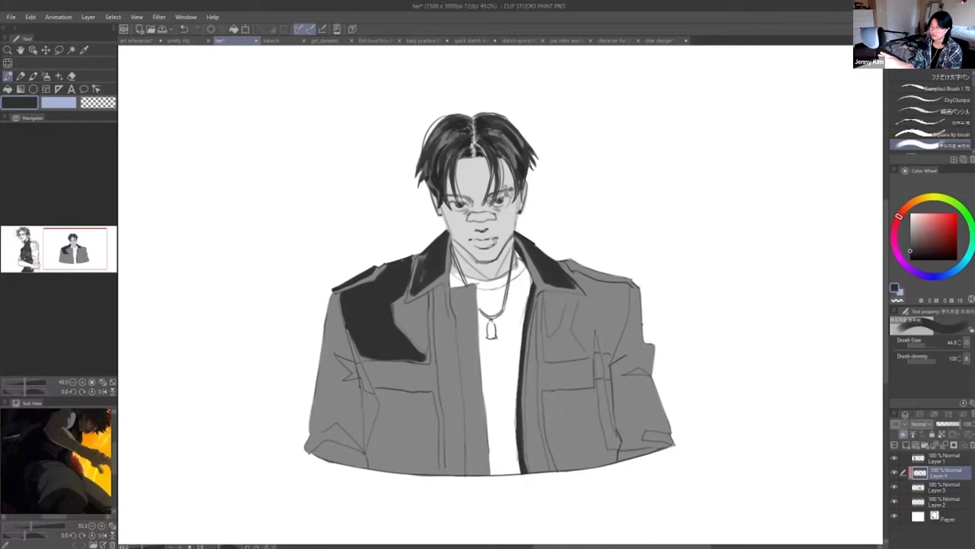
pyautogui.moveTo(468, 293); pyautogui.dragTo(459, 312)
pyautogui.moveTo(460, 291); pyautogui.dragTo(474, 398)
pyautogui.moveTo(472, 358); pyautogui.dragTo(480, 471)
pyautogui.moveTo(469, 415); pyautogui.dragTo(470, 381)
pyautogui.moveTo(469, 381); pyautogui.dragTo(471, 432)
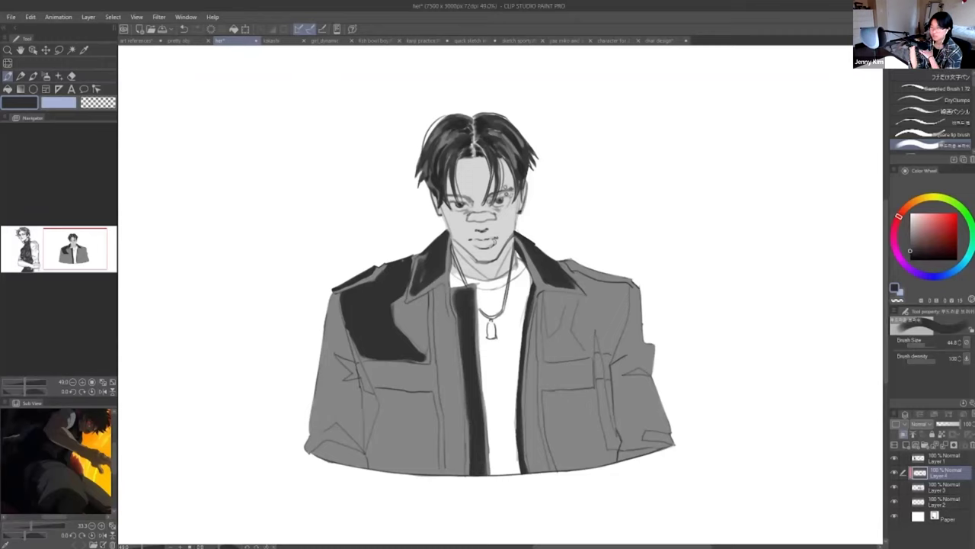
# - Paint a narrow dark shadow under the left collar, running down beside the front placket
pyautogui.moveTo(442, 286); pyautogui.dragTo(445, 335)
pyautogui.moveTo(445, 305); pyautogui.dragTo(451, 352)
pyautogui.moveTo(412, 302); pyautogui.dragTo(437, 292)
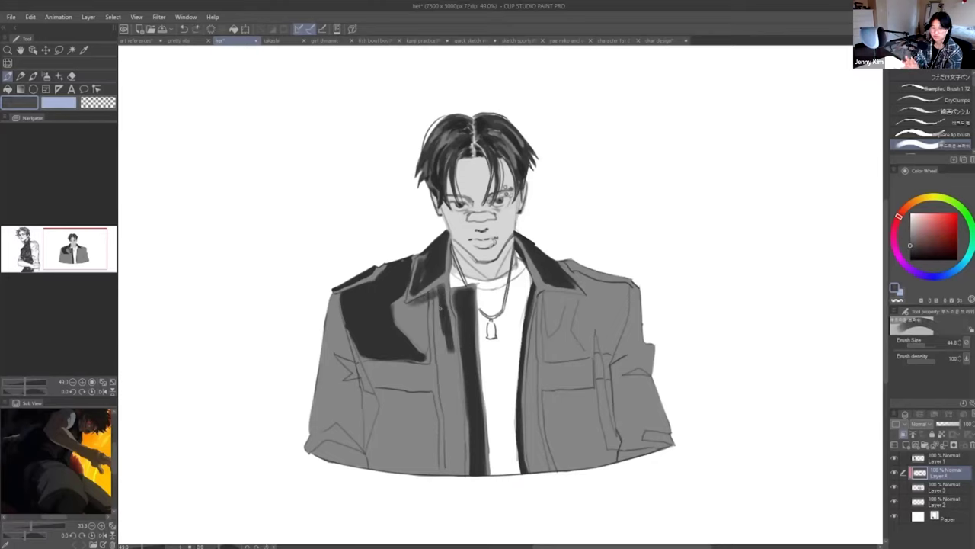
# - Fill the left panel below the lower pocket seam with dark tone down to the hem, closing the remaining gaps
pyautogui.moveTo(365, 363); pyautogui.dragTo(373, 398)
pyautogui.moveTo(373, 404); pyautogui.dragTo(388, 472)
pyautogui.moveTo(387, 472)
pyautogui.mouseDown()
pyautogui.moveTo(397, 413)
pyautogui.moveTo(431, 396)
pyautogui.mouseUp()
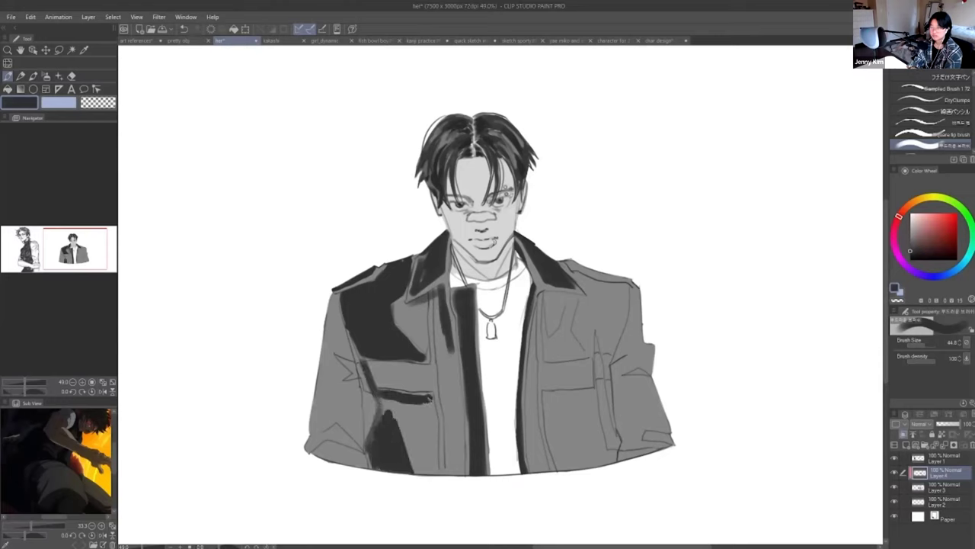
pyautogui.moveTo(412, 404); pyautogui.dragTo(427, 468)
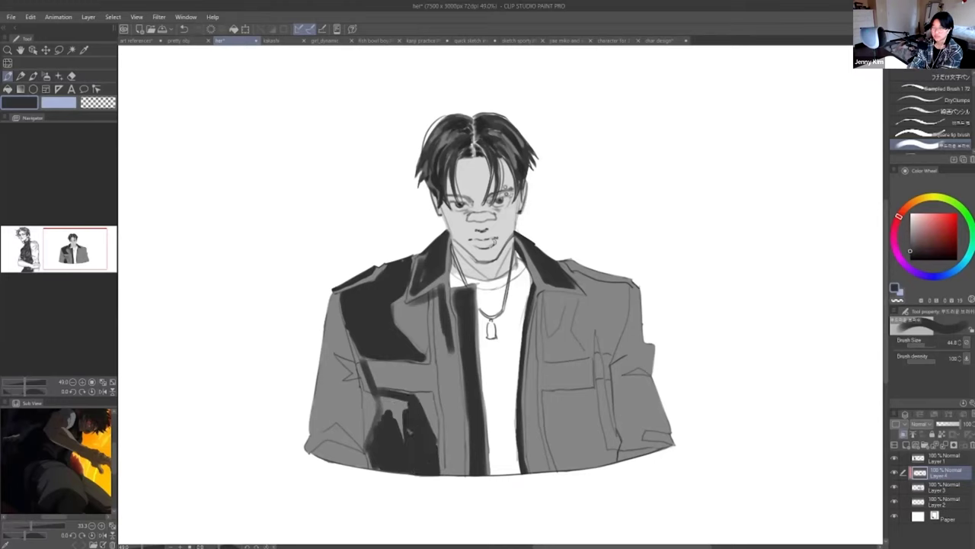
pyautogui.moveTo(405, 431); pyautogui.dragTo(399, 409)
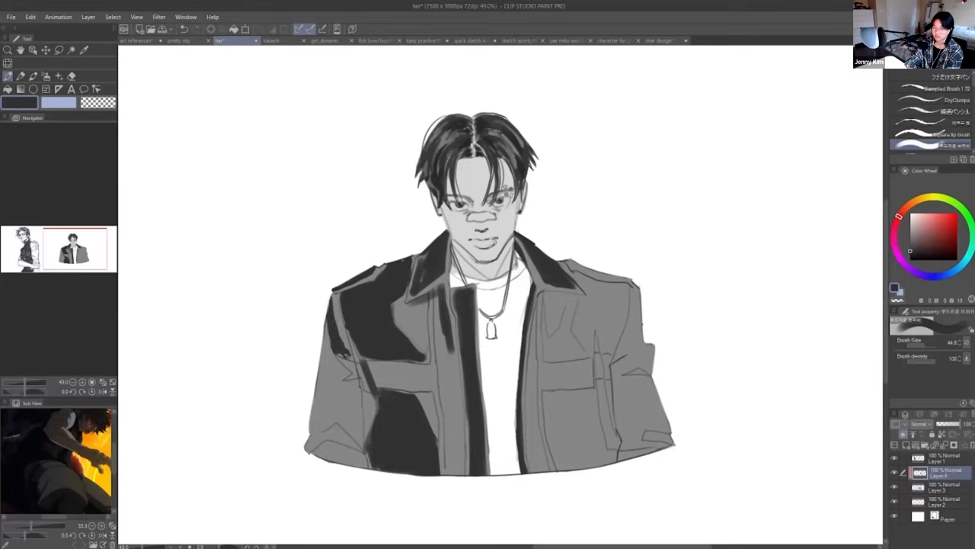
# - Fill the upper left sleeve with dark tone beside the armhole seam and add a jagged fold shadow beneath it
pyautogui.moveTo(336, 304); pyautogui.dragTo(347, 355)
pyautogui.moveTo(352, 355); pyautogui.dragTo(323, 335)
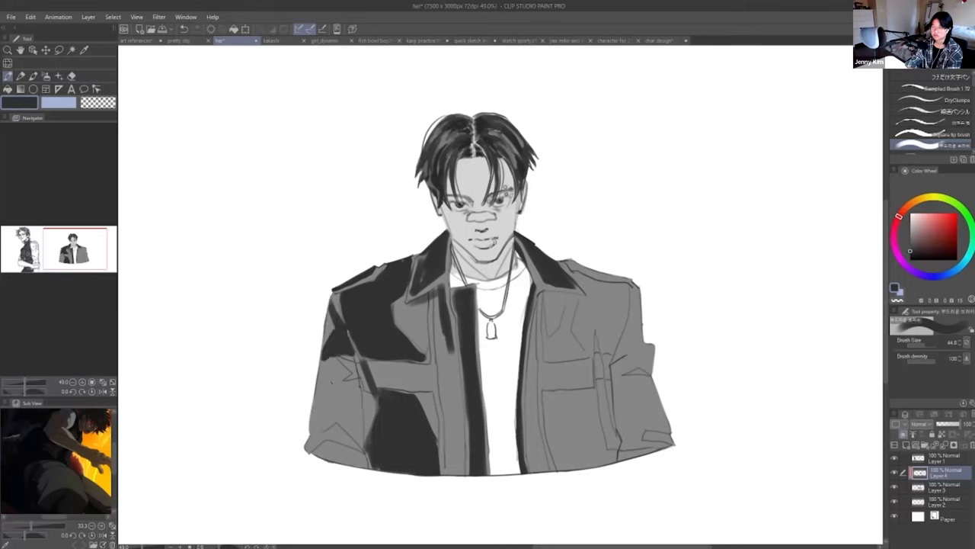
pyautogui.moveTo(343, 355); pyautogui.dragTo(349, 383)
pyautogui.press('e')
pyautogui.press('b')
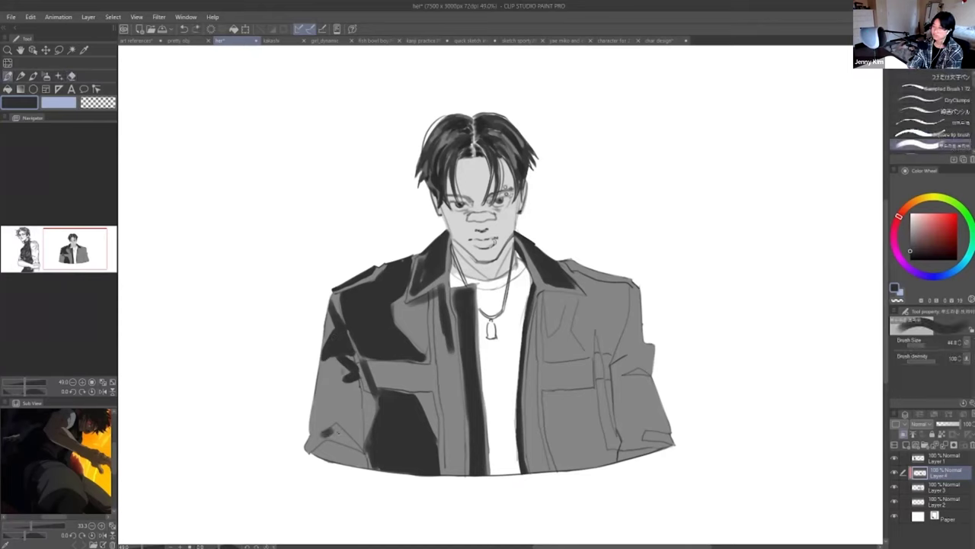
# - Paint dark fold shadows at the lower end of the left sleeve and along its inner edge
pyautogui.moveTo(358, 427); pyautogui.dragTo(320, 446)
pyautogui.moveTo(336, 457); pyautogui.dragTo(364, 454)
pyautogui.keyDown('alt'); pyautogui.click(343, 442); pyautogui.keyUp('alt')
pyautogui.moveTo(334, 457); pyautogui.dragTo(360, 451)
pyautogui.moveTo(380, 379); pyautogui.dragTo(371, 372)
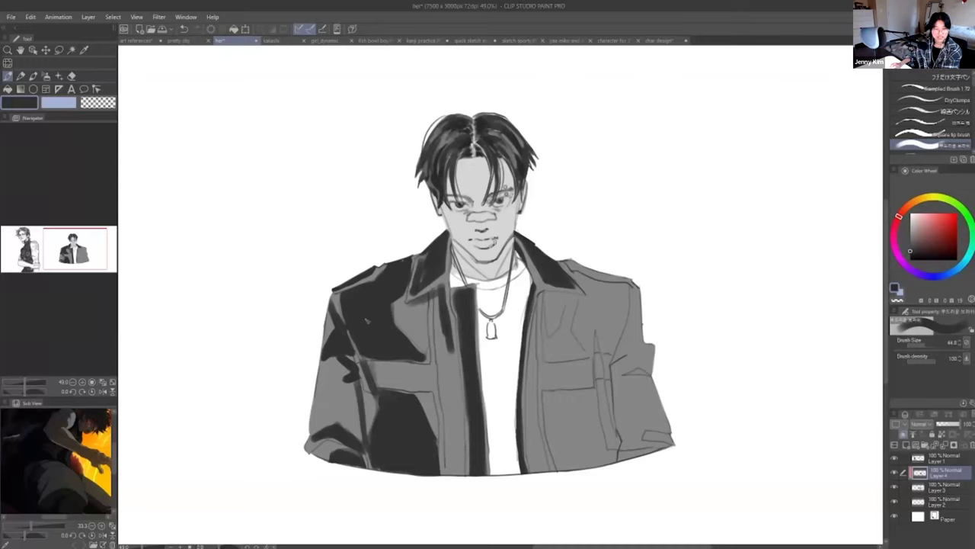
# - Carve a mid-grey fold into the dark chest shadow on the left side of the jacket, alternating sampled grey and dark tones
pyautogui.keyDown('alt'); pyautogui.click(388, 315); pyautogui.keyUp('alt')
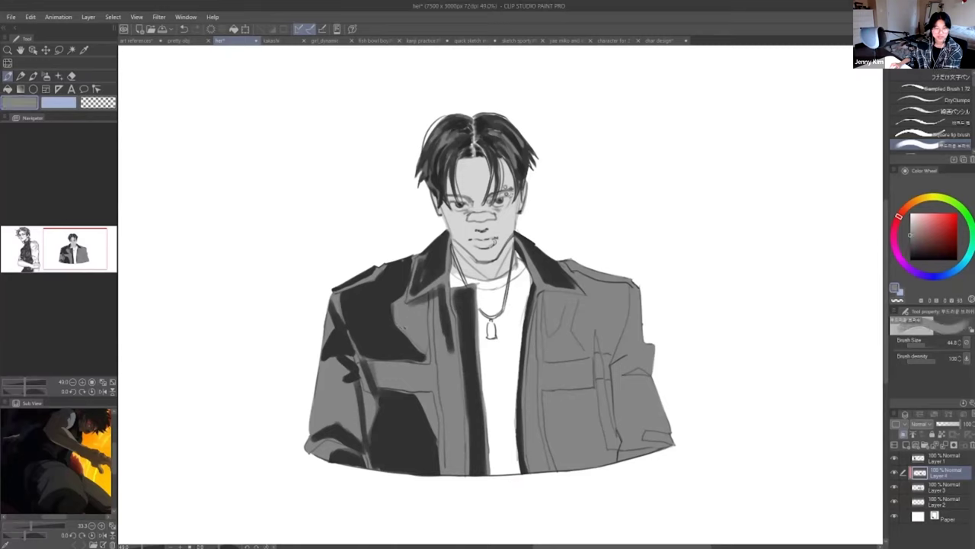
pyautogui.moveTo(385, 303); pyautogui.dragTo(389, 326)
pyautogui.moveTo(390, 327); pyautogui.dragTo(408, 359)
pyautogui.hotkey('ctrl', 'z')
pyautogui.moveTo(394, 334); pyautogui.dragTo(418, 360)
pyautogui.hotkey('ctrl', 'z')
pyautogui.moveTo(390, 328)
pyautogui.mouseDown()
pyautogui.moveTo(414, 356)
pyautogui.moveTo(398, 338)
pyautogui.mouseUp()
pyautogui.keyDown('alt'); pyautogui.click(383, 320); pyautogui.keyUp('alt')
pyautogui.moveTo(383, 299); pyautogui.dragTo(379, 321)
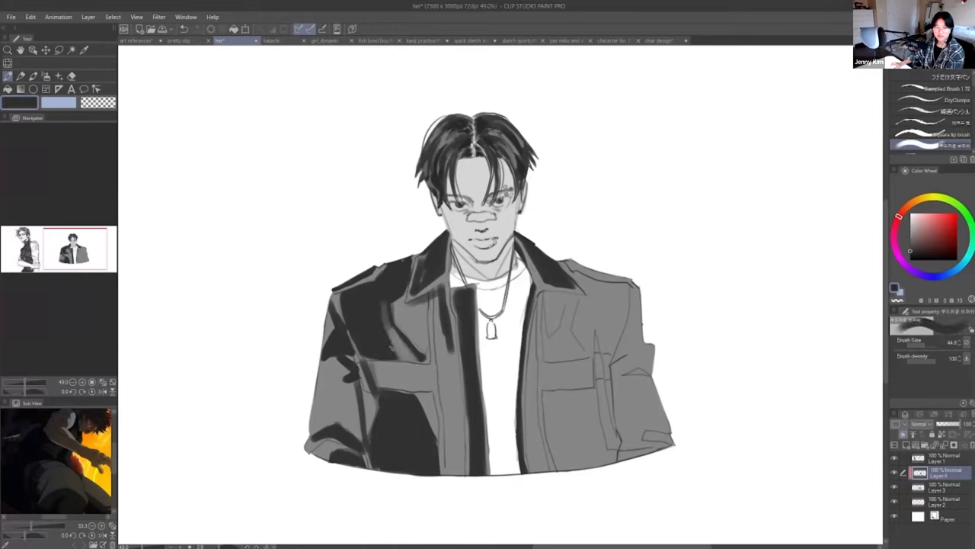
# - Refine the edges of the left chest shadow with sampled grey and dark tones, shaping a pointed fold above the pocket seam
pyautogui.keyDown('alt'); pyautogui.click(389, 308); pyautogui.keyUp('alt')
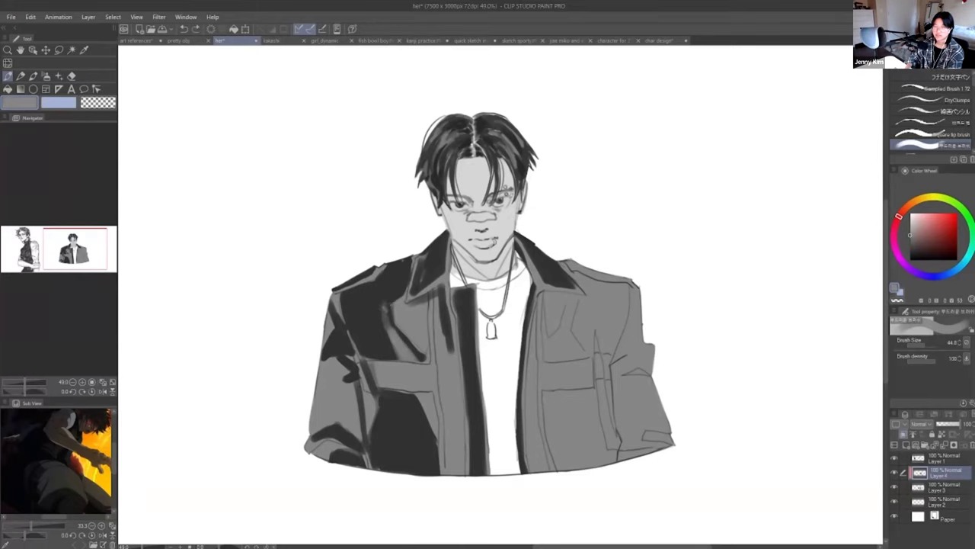
pyautogui.keyDown('alt'); pyautogui.click(393, 285); pyautogui.keyUp('alt')
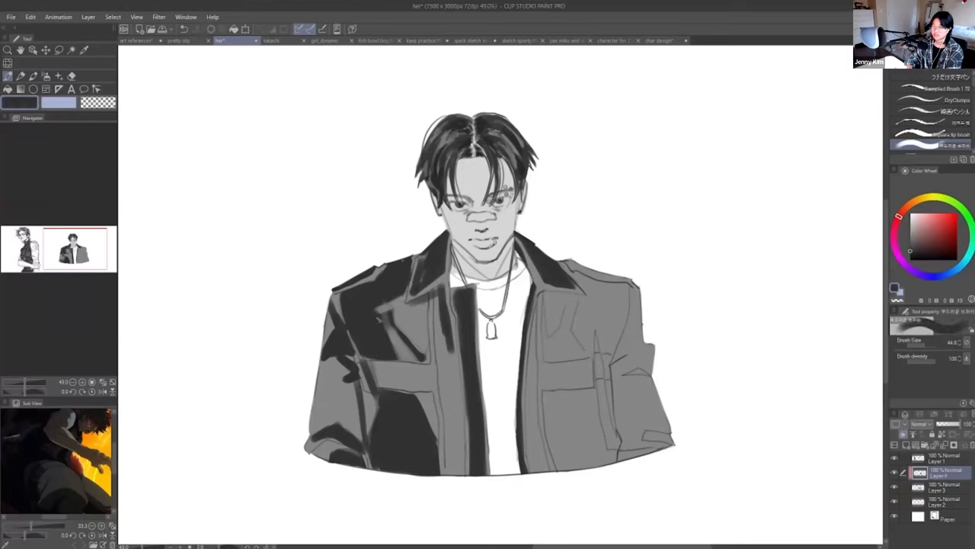
pyautogui.keyDown('alt'); pyautogui.click(404, 311); pyautogui.keyUp('alt')
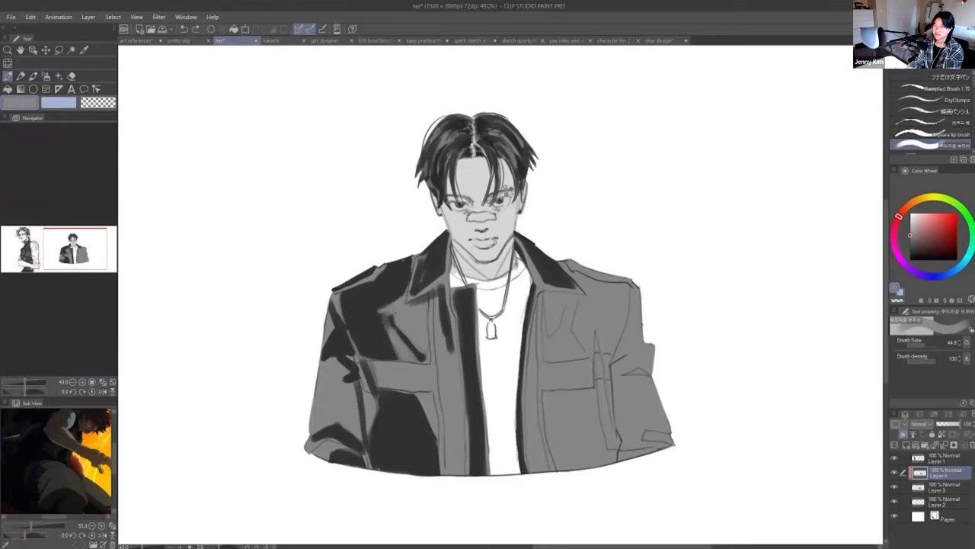
pyautogui.keyDown('alt'); pyautogui.click(386, 294); pyautogui.keyUp('alt')
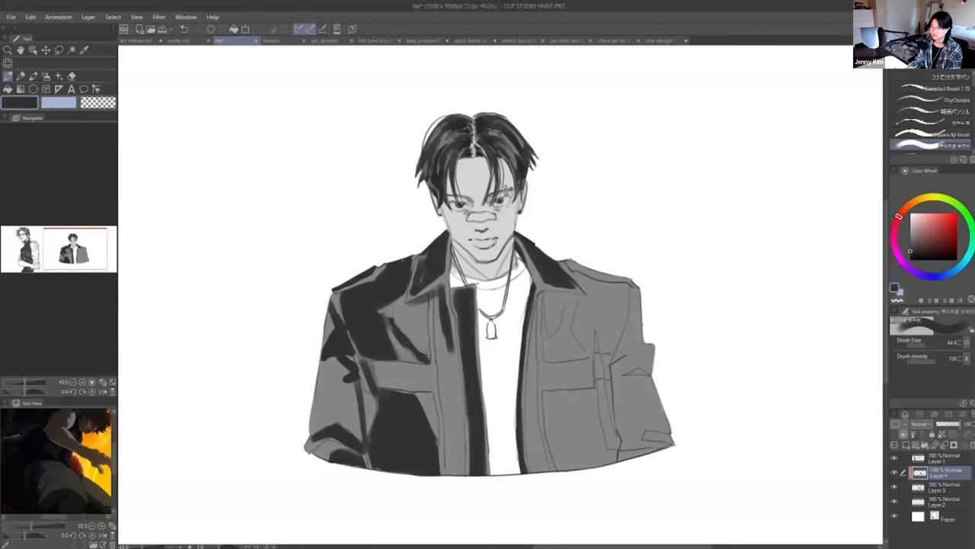
pyautogui.keyDown('alt'); pyautogui.click(425, 343); pyautogui.keyUp('alt')
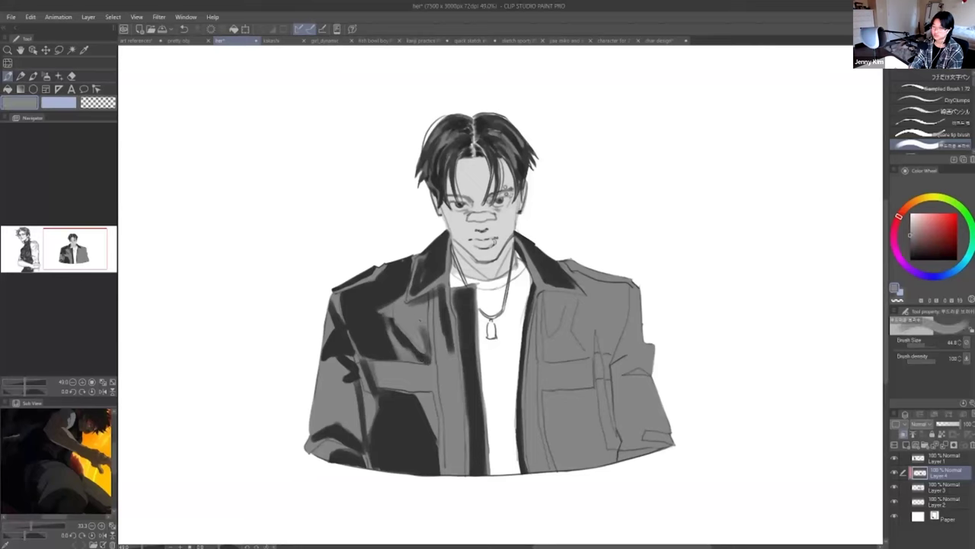
# - Paint narrow dark strips down the left front placket from the collar to the hem
pyautogui.keyDown('alt'); pyautogui.click(443, 303); pyautogui.keyUp('alt')
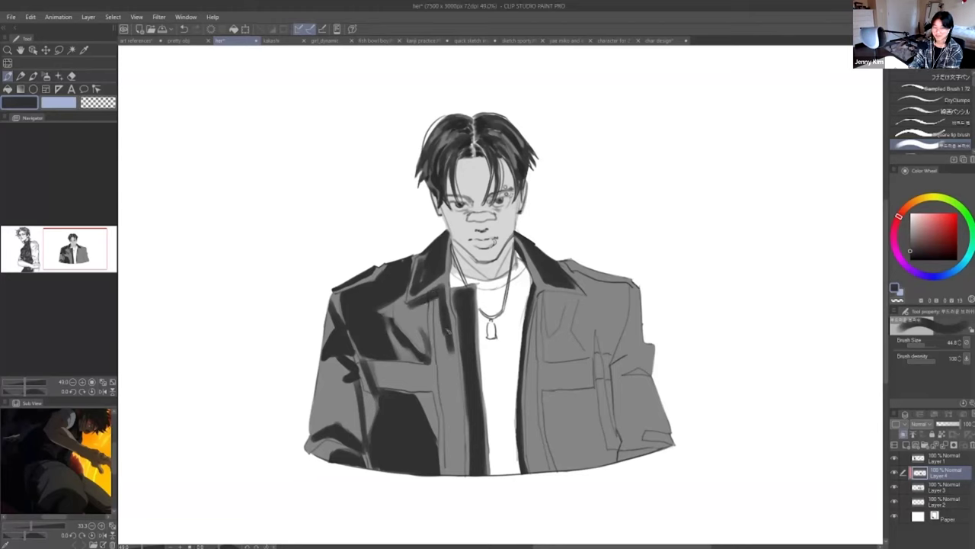
pyautogui.moveTo(448, 339); pyautogui.dragTo(454, 474)
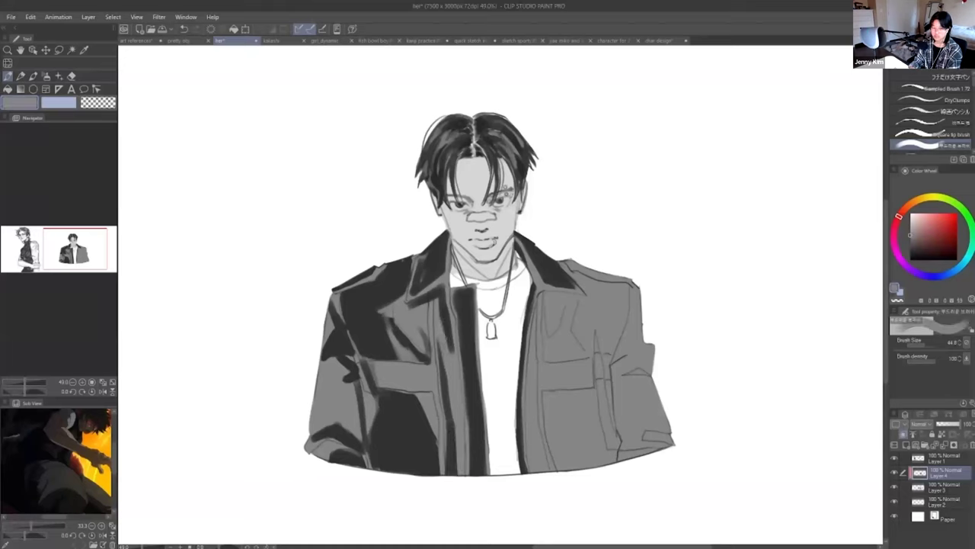
pyautogui.moveTo(449, 328); pyautogui.dragTo(462, 476)
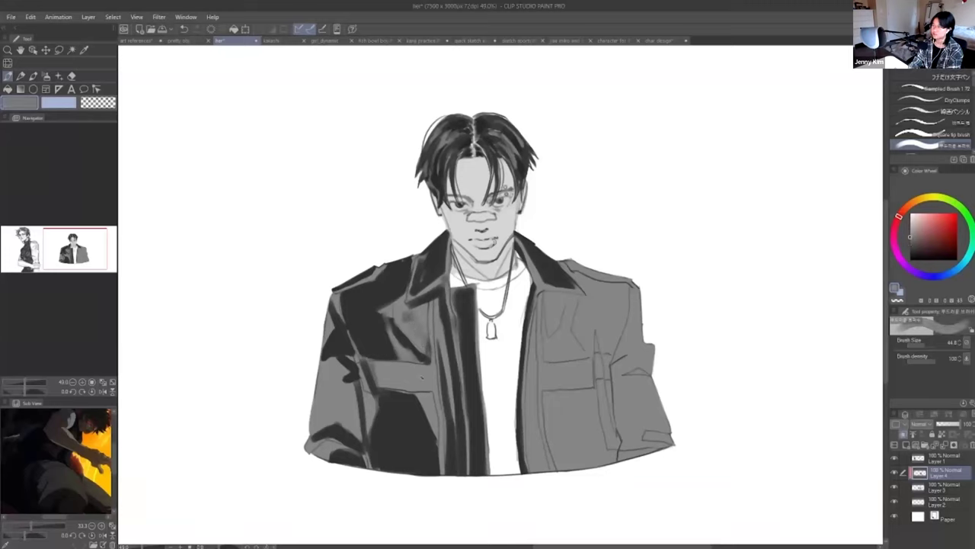
# - On Layer 3, block in most of the right chest pocket band with light grey
pyautogui.click(919, 488)
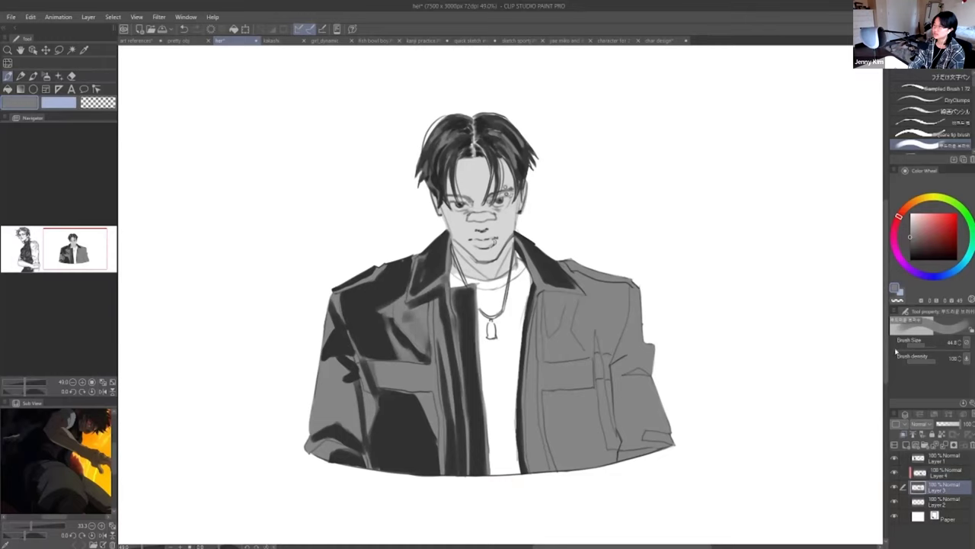
pyautogui.click(910, 226)
pyautogui.moveTo(551, 371)
pyautogui.mouseDown()
pyautogui.moveTo(578, 367)
pyautogui.moveTo(554, 374)
pyautogui.mouseUp()
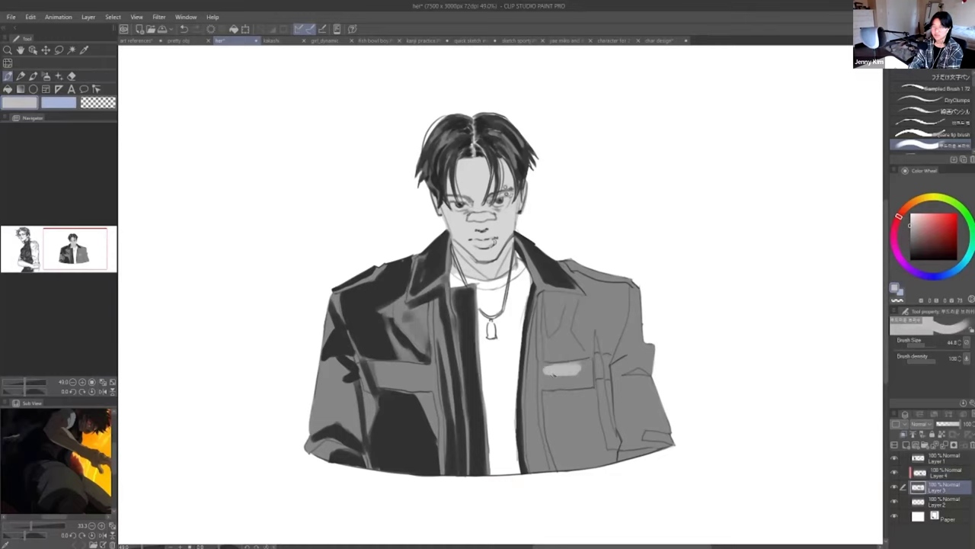
pyautogui.moveTo(544, 370); pyautogui.dragTo(542, 387)
pyautogui.moveTo(543, 386); pyautogui.dragTo(546, 369)
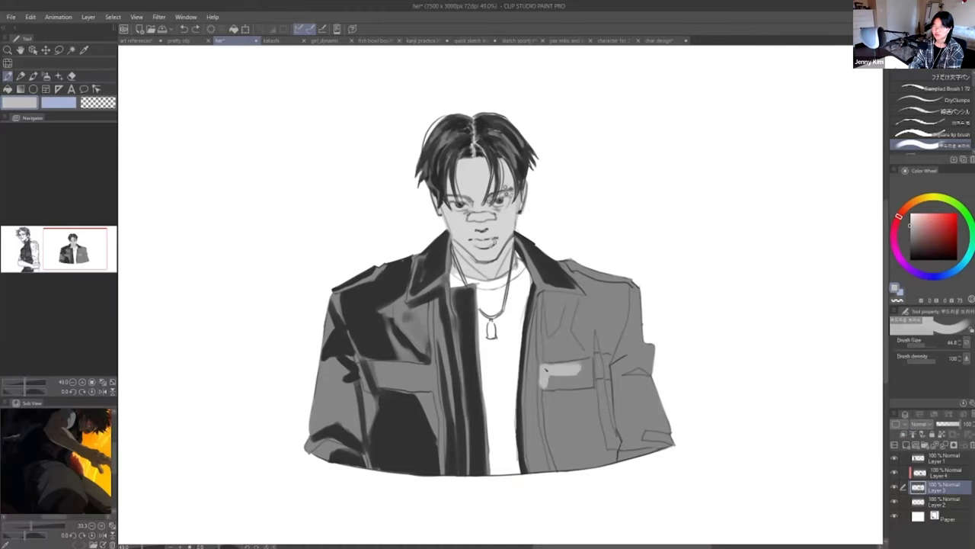
pyautogui.moveTo(587, 362); pyautogui.dragTo(557, 370)
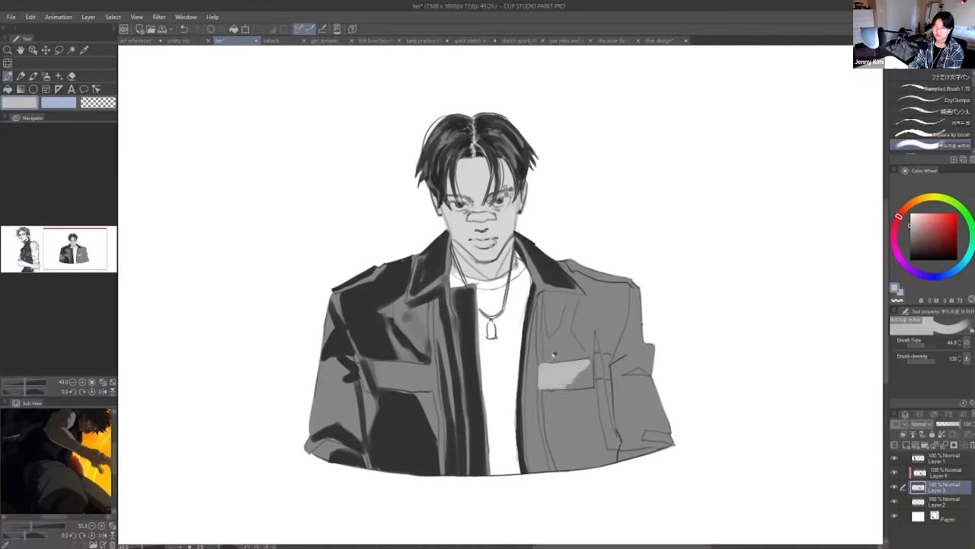
# - Complete the light grey band on the right chest and continue it across the narrow side strip beside the sleeve
pyautogui.press('e')
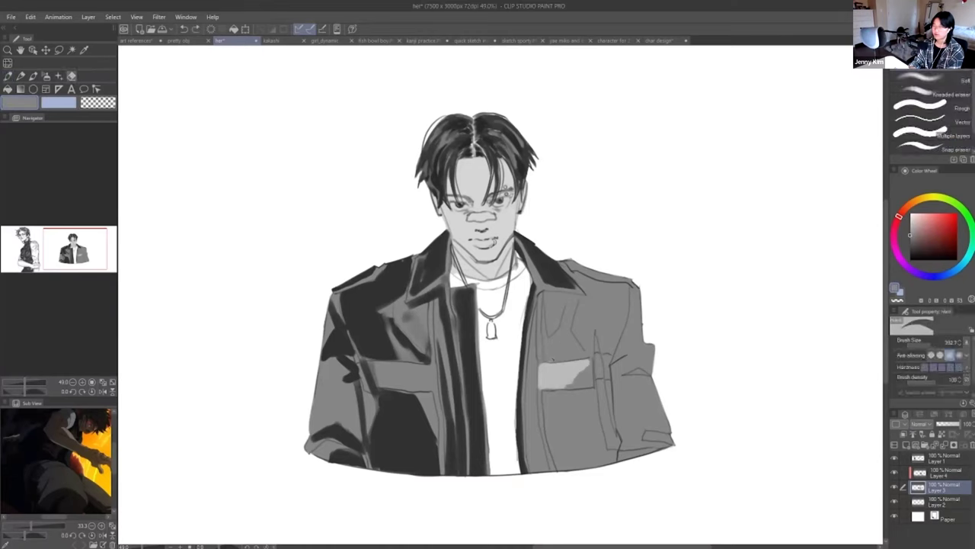
pyautogui.press('b')
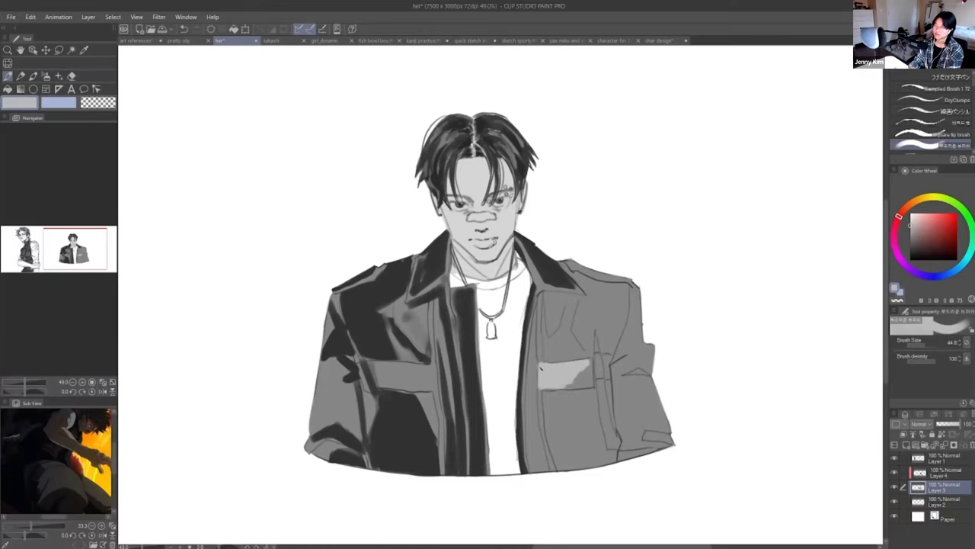
pyautogui.keyDown('alt'); pyautogui.click(536, 371); pyautogui.keyUp('alt')
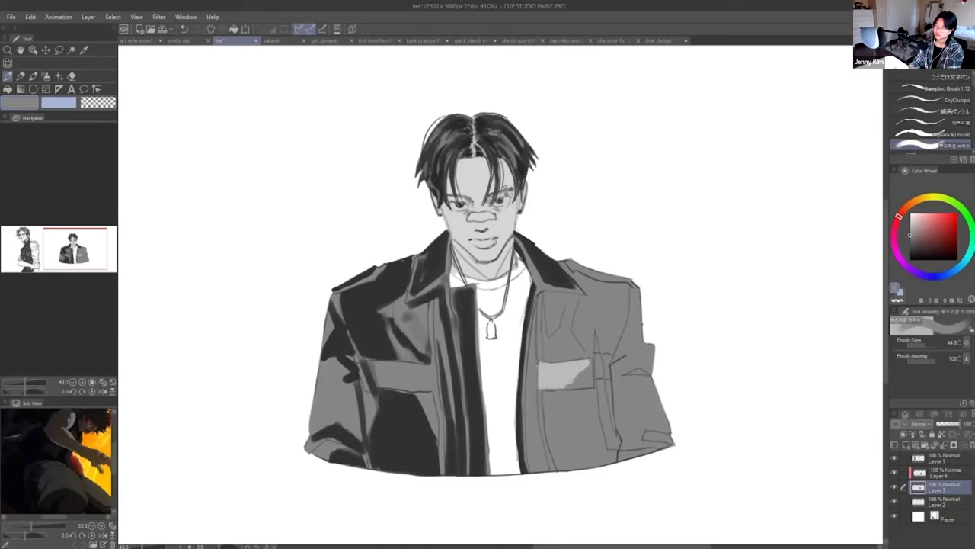
pyautogui.moveTo(568, 381); pyautogui.dragTo(588, 373)
pyautogui.moveTo(587, 373); pyautogui.dragTo(605, 356)
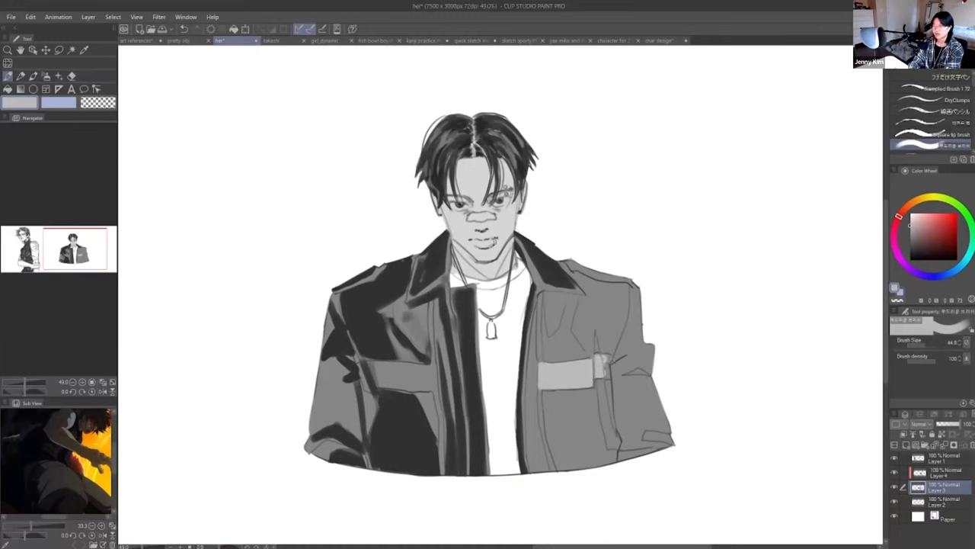
pyautogui.moveTo(605, 381); pyautogui.dragTo(607, 355)
# - Paint a matching light grey band across the left chest between the horizontal pocket seams
pyautogui.moveTo(360, 367); pyautogui.dragTo(369, 385)
pyautogui.moveTo(373, 373); pyautogui.dragTo(405, 385)
pyautogui.moveTo(377, 384); pyautogui.dragTo(435, 390)
pyautogui.moveTo(432, 388); pyautogui.dragTo(430, 367)
pyautogui.moveTo(434, 381)
pyautogui.mouseDown()
pyautogui.moveTo(390, 362)
pyautogui.moveTo(397, 375)
pyautogui.mouseUp()
pyautogui.moveTo(392, 377); pyautogui.dragTo(418, 385)
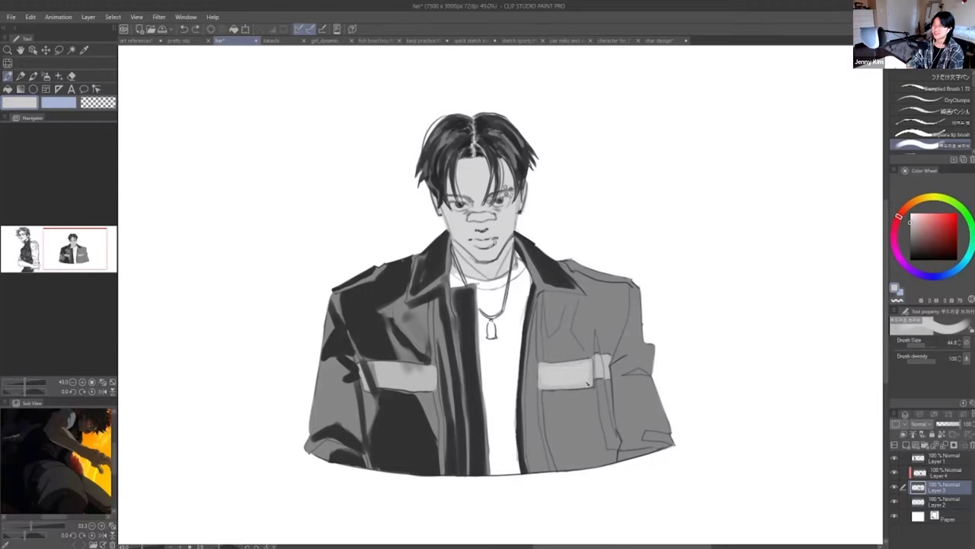
# - Brighten the middle of both chest bands with a lighter grey
pyautogui.moveTo(554, 375); pyautogui.dragTo(581, 374)
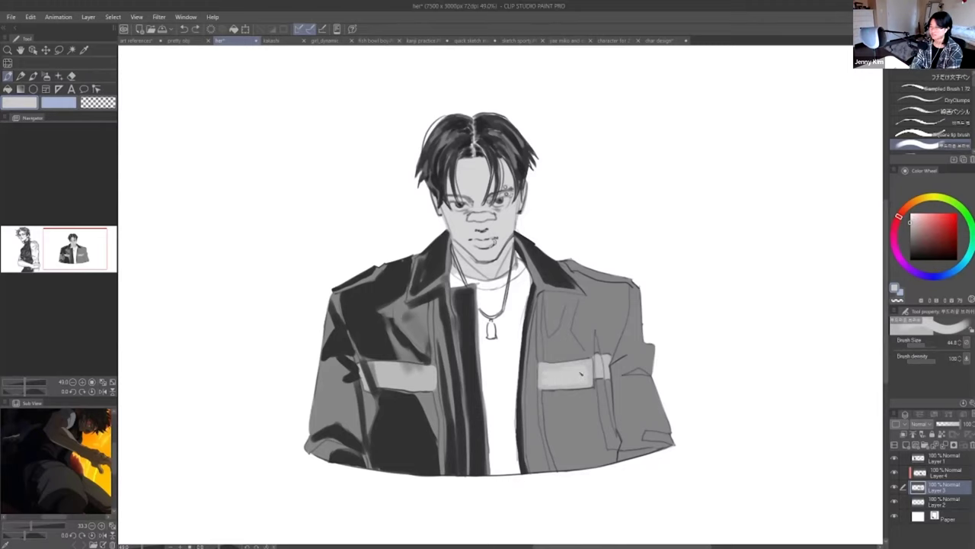
pyautogui.moveTo(385, 373); pyautogui.dragTo(407, 373)
pyautogui.moveTo(407, 374); pyautogui.dragTo(432, 376)
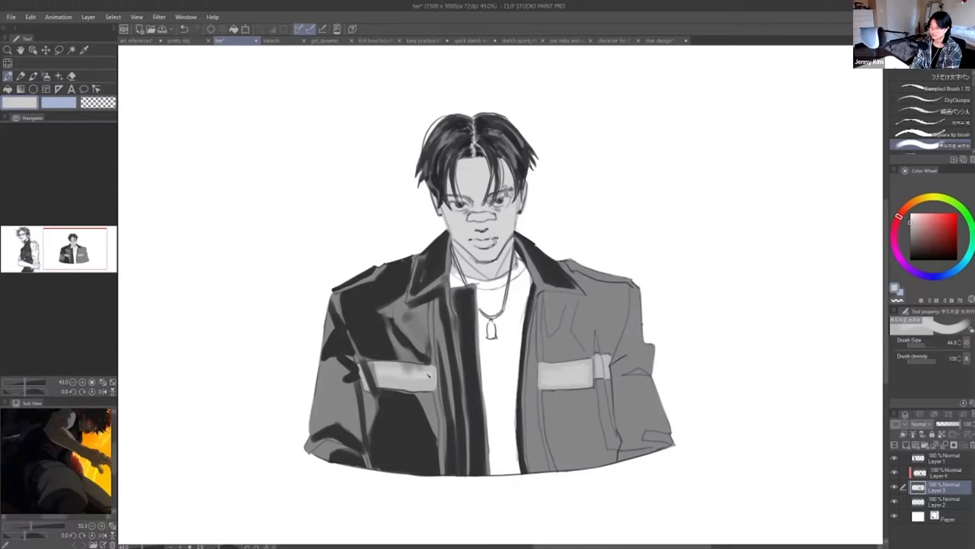
pyautogui.moveTo(387, 383); pyautogui.dragTo(398, 384)
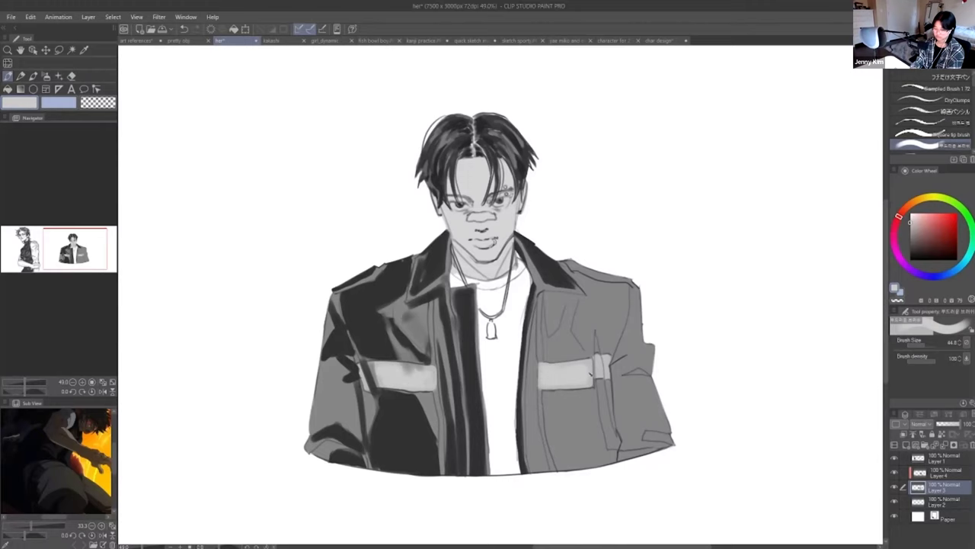
# - Reduce the brush size and clean the dark smudges off the left chest band on Layer 4
pyautogui.press('[')
pyautogui.press('[')
pyautogui.press('[')
pyautogui.press('[')
pyautogui.press('[')
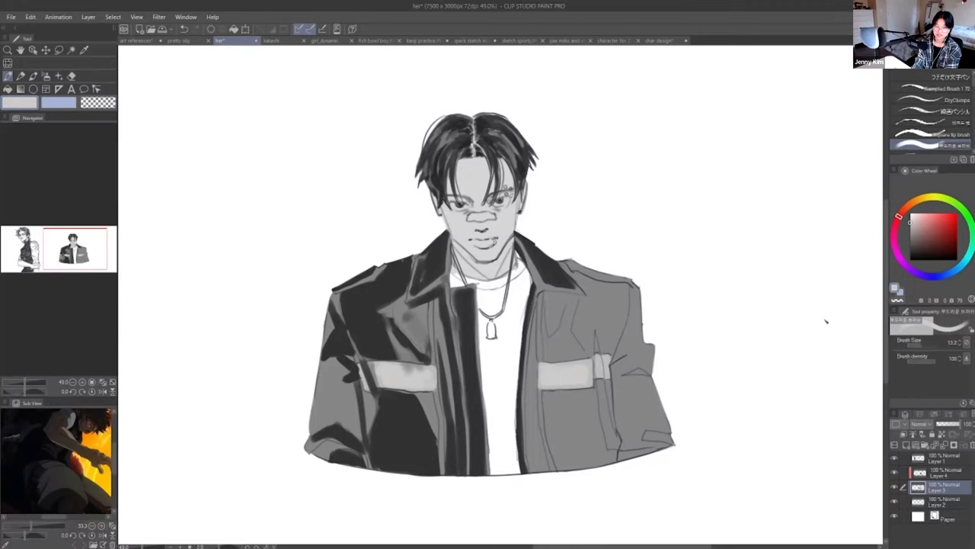
pyautogui.click(914, 219)
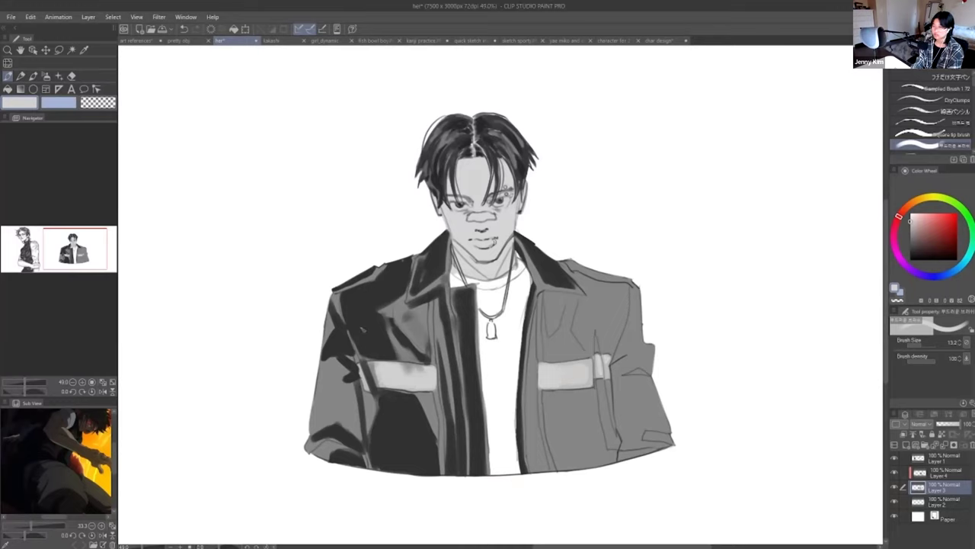
pyautogui.click(904, 473)
pyautogui.click(896, 473)
pyautogui.click(896, 473)
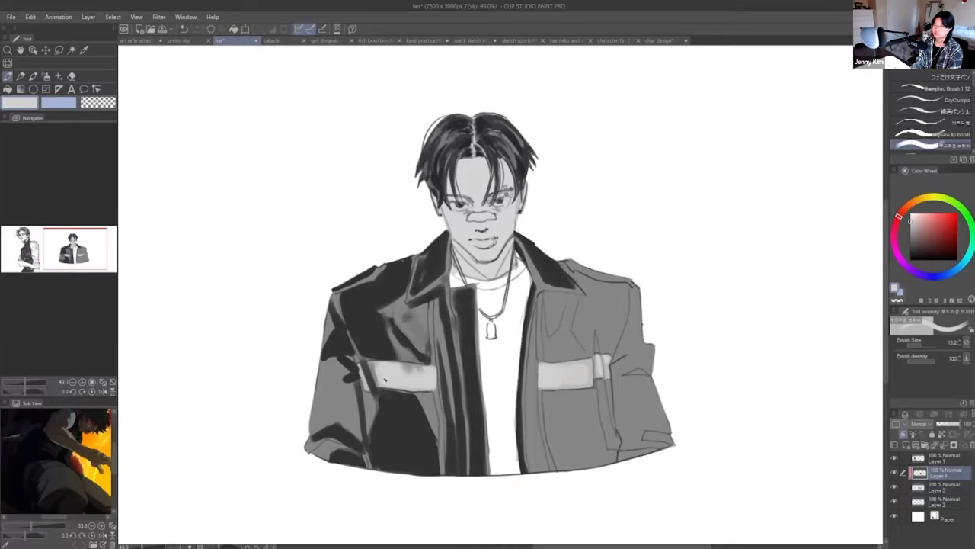
pyautogui.press('e')
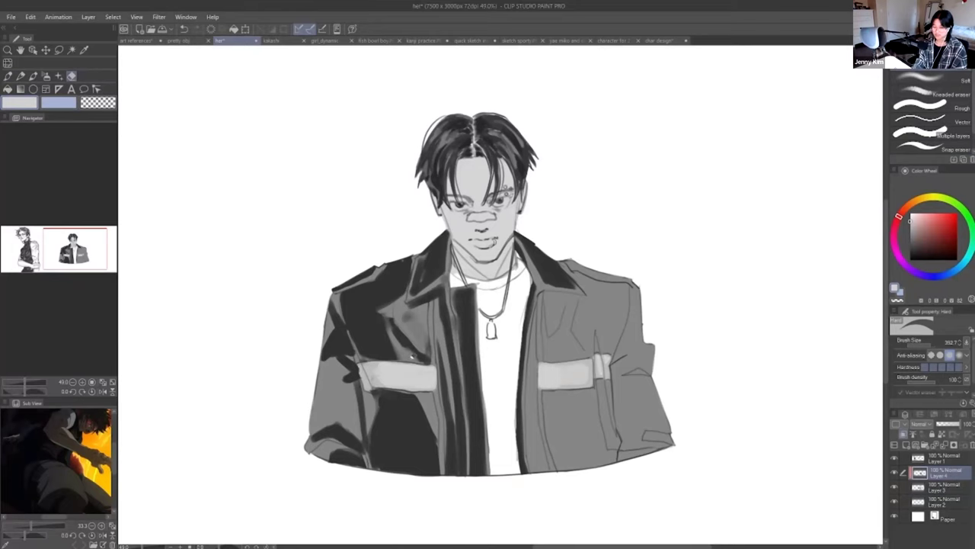
pyautogui.press('b')
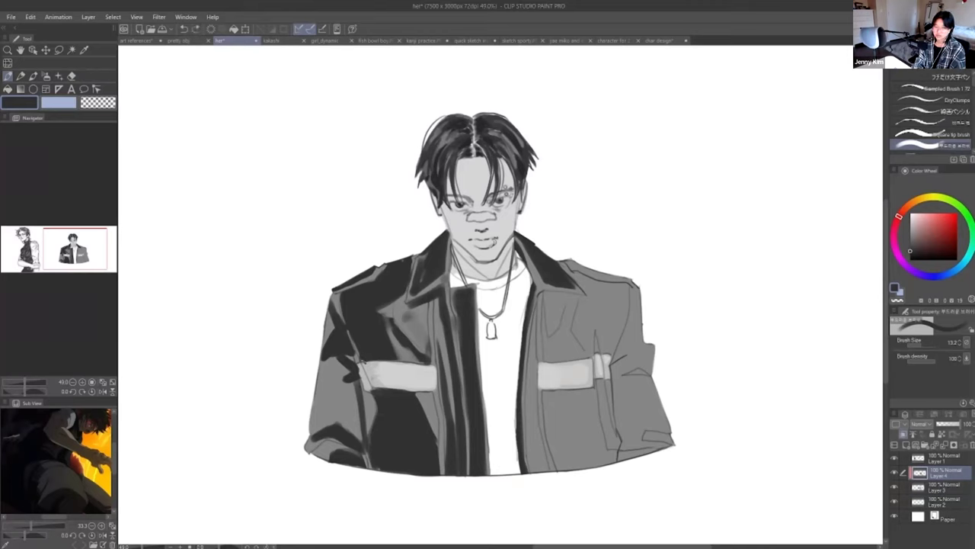
# - Shade the outer end of the left chest band with grey tones sampled from the jacket, using a slightly larger brush
pyautogui.press('e')
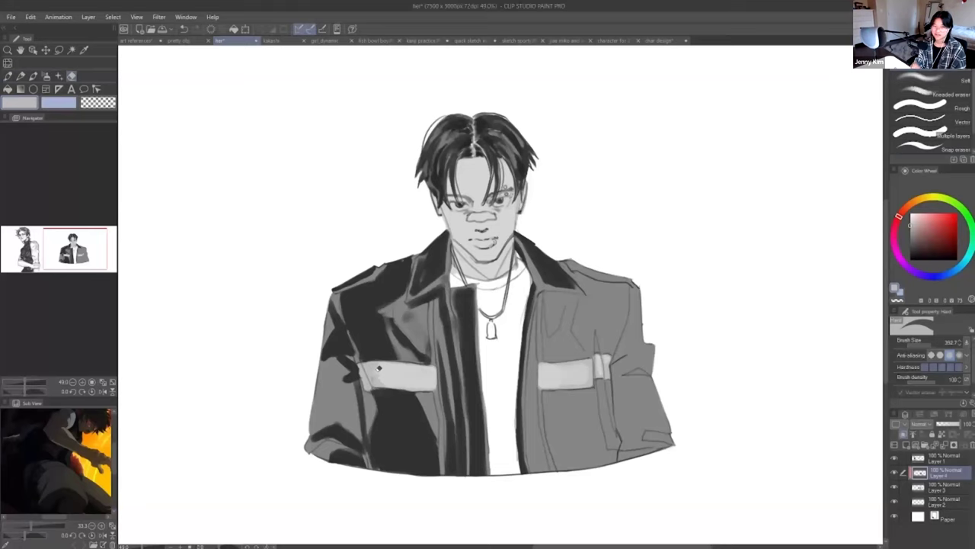
pyautogui.press('p')
pyautogui.hotkey('ctrl', 'z')
pyautogui.keyDown('alt'); pyautogui.click(373, 333); pyautogui.keyUp('alt')
pyautogui.moveTo(921, 345); pyautogui.dragTo(924, 346)
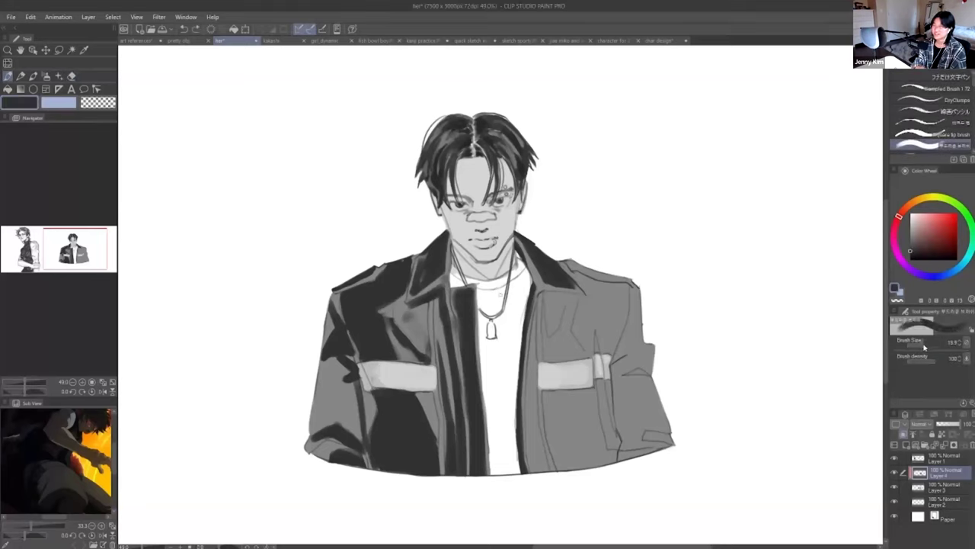
pyautogui.click(924, 345)
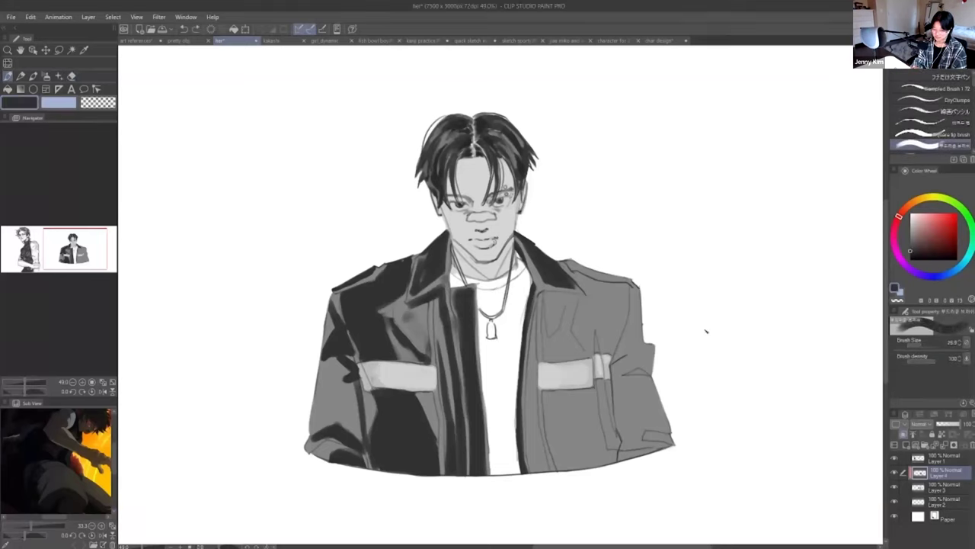
pyautogui.keyDown('alt'); pyautogui.click(369, 374); pyautogui.keyUp('alt')
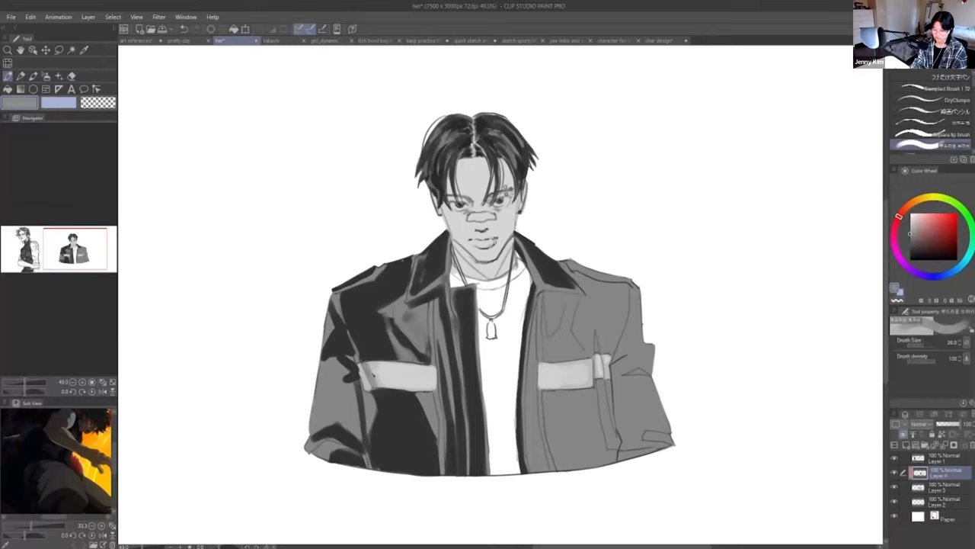
pyautogui.keyDown('alt'); pyautogui.click(370, 350); pyautogui.keyUp('alt')
pyautogui.keyDown('alt'); pyautogui.click(375, 374); pyautogui.keyUp('alt')
pyautogui.moveTo(365, 364); pyautogui.dragTo(378, 387)
pyautogui.keyDown('alt'); pyautogui.click(371, 374); pyautogui.keyUp('alt')
pyautogui.keyDown('alt'); pyautogui.click(374, 372); pyautogui.keyUp('alt')
pyautogui.keyDown('alt'); pyautogui.click(371, 371); pyautogui.keyUp('alt')
pyautogui.hotkey('ctrl', 'z')
# - Rework the shadow where the left chest band meets the armhole seam, blending sampled dark and mid greys
pyautogui.keyDown('alt'); pyautogui.click(376, 372); pyautogui.keyUp('alt')
pyautogui.keyDown('alt'); pyautogui.click(371, 372); pyautogui.keyUp('alt')
pyautogui.keyDown('alt'); pyautogui.click(377, 358); pyautogui.keyUp('alt')
pyautogui.keyDown('alt'); pyautogui.click(409, 315); pyautogui.keyUp('alt')
pyautogui.moveTo(369, 362)
pyautogui.mouseDown()
pyautogui.moveTo(367, 388)
pyautogui.moveTo(359, 368)
pyautogui.moveTo(364, 361)
pyautogui.moveTo(383, 382)
pyautogui.moveTo(359, 377)
pyautogui.mouseUp()
pyautogui.keyDown('alt'); pyautogui.click(376, 373); pyautogui.keyUp('alt')
pyautogui.keyDown('alt'); pyautogui.click(367, 377); pyautogui.keyUp('alt')
pyautogui.keyDown('alt'); pyautogui.click(365, 375); pyautogui.keyUp('alt')
pyautogui.hotkey('ctrl', 'z')
pyautogui.keyDown('alt'); pyautogui.click(369, 355); pyautogui.keyUp('alt')
pyautogui.keyDown('alt'); pyautogui.click(372, 368); pyautogui.keyUp('alt')
pyautogui.keyDown('alt'); pyautogui.click(364, 359); pyautogui.keyUp('alt')
pyautogui.hotkey('ctrl', 'z')
# - Add soft grey shading to the outer end of the right chest band and its narrow side strip
pyautogui.moveTo(592, 360); pyautogui.dragTo(588, 388)
pyautogui.hotkey('ctrl', 'z')
pyautogui.moveTo(597, 355); pyautogui.dragTo(605, 378)
pyautogui.keyDown('alt'); pyautogui.click(604, 367); pyautogui.keyUp('alt')
pyautogui.keyDown('alt'); pyautogui.click(601, 371); pyautogui.keyUp('alt')
pyautogui.moveTo(611, 358); pyautogui.dragTo(584, 387)
pyautogui.keyDown('alt'); pyautogui.click(600, 369); pyautogui.keyUp('alt')
pyautogui.keyDown('alt'); pyautogui.click(592, 377); pyautogui.keyUp('alt')
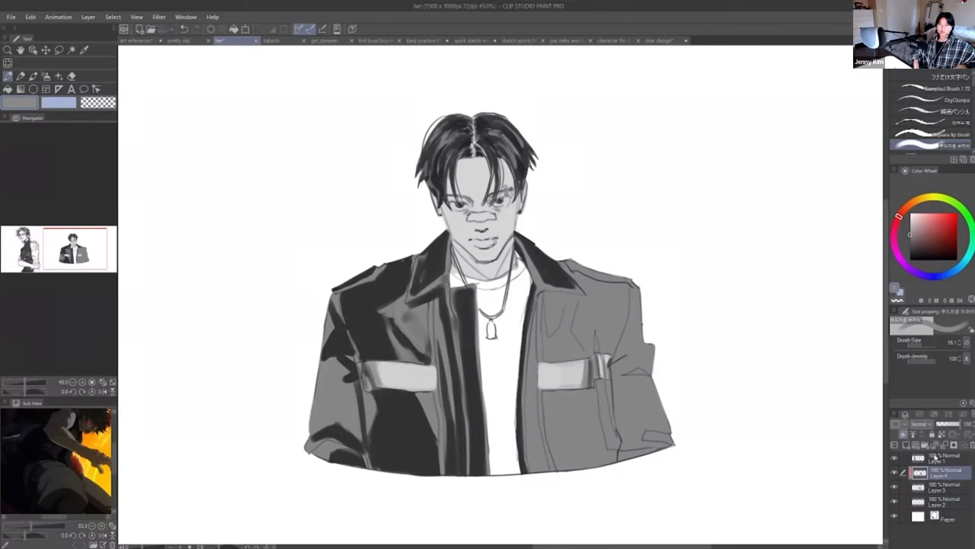
# - Lasso both light chest bands on Layer 3, then deselect them and make Layer 4 active
pyautogui.click(943, 487)
pyautogui.press('m')
pyautogui.moveTo(361, 362)
pyautogui.mouseDown()
pyautogui.moveTo(422, 362)
pyautogui.moveTo(377, 387)
pyautogui.moveTo(362, 364)
pyautogui.mouseUp()
pyautogui.moveTo(539, 363)
pyautogui.mouseDown()
pyautogui.moveTo(595, 359)
pyautogui.moveTo(582, 389)
pyautogui.moveTo(538, 365)
pyautogui.mouseUp()
pyautogui.click(31, 17)
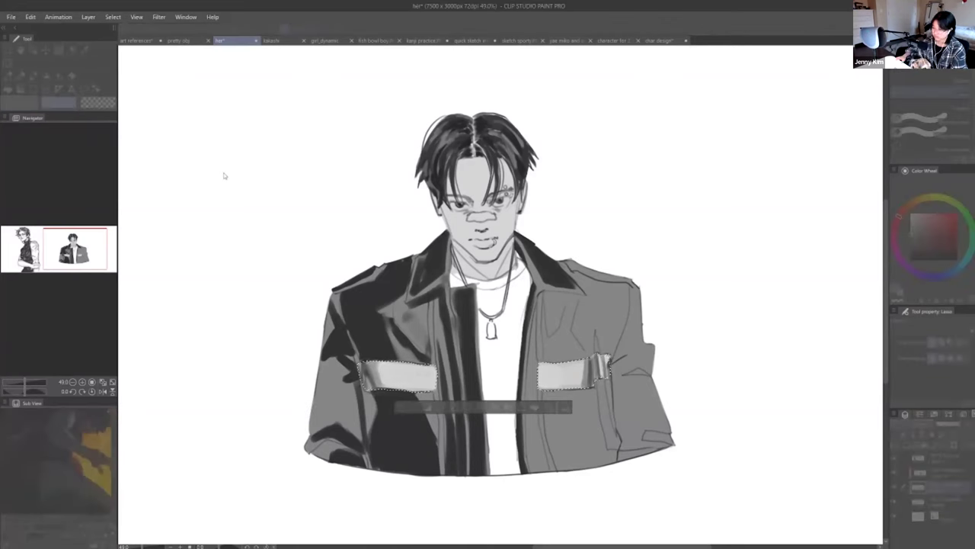
pyautogui.scroll(-2, 224, 173)
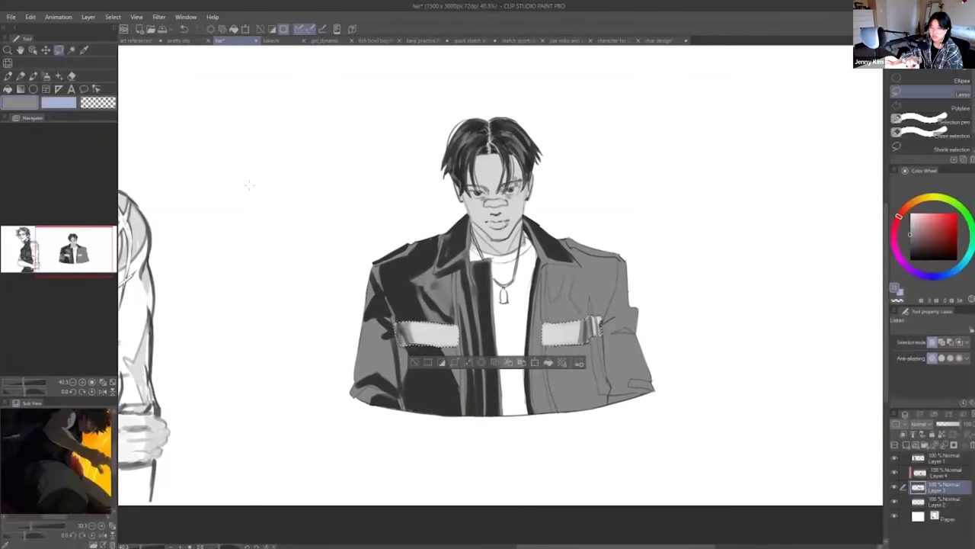
pyautogui.hotkey('ctrl', 'd')
pyautogui.click(939, 472)
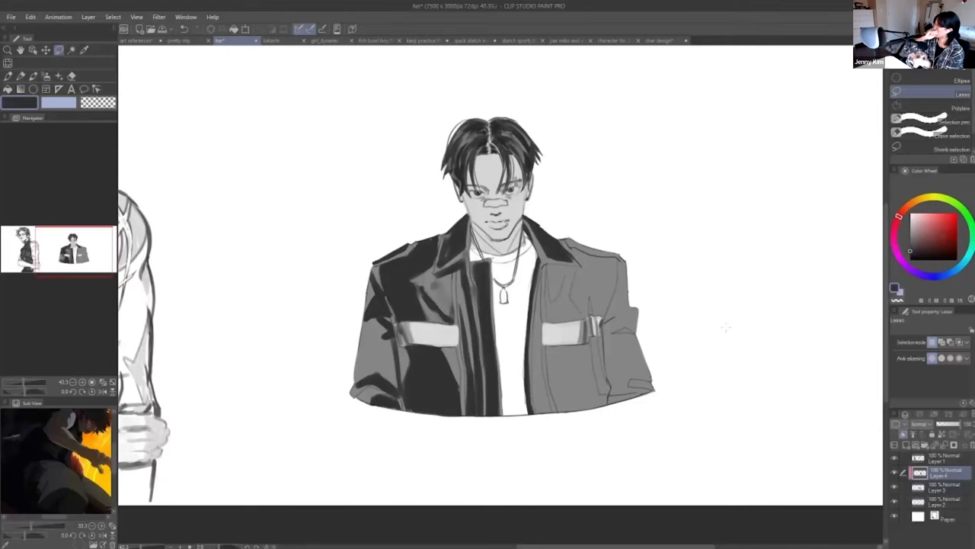
pyautogui.press('b')
pyautogui.moveTo(921, 346); pyautogui.dragTo(924, 348)
pyautogui.moveTo(583, 258); pyautogui.dragTo(590, 273)
pyautogui.hotkey('ctrl', 'z')
pyautogui.scroll(2, 599, 289)
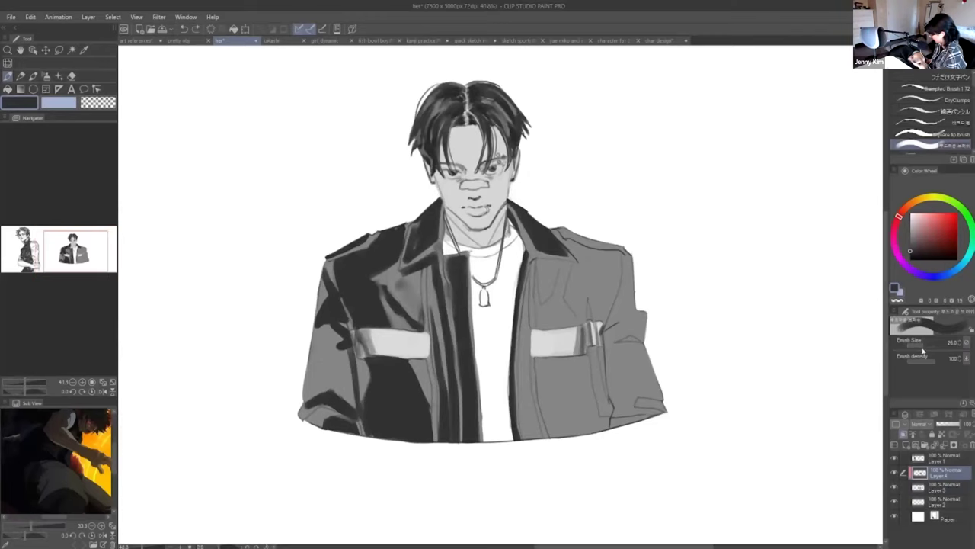
pyautogui.moveTo(923, 349); pyautogui.dragTo(928, 344)
pyautogui.moveTo(612, 362); pyautogui.dragTo(645, 348)
pyautogui.hotkey('ctrl', 'z')
pyautogui.moveTo(449, 265); pyautogui.dragTo(459, 291)
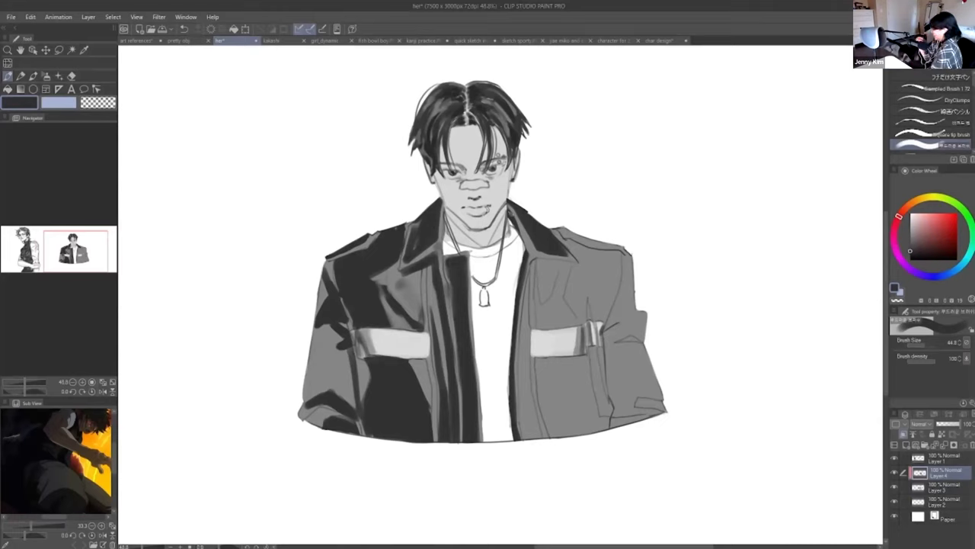
pyautogui.moveTo(539, 282); pyautogui.dragTo(536, 301)
pyautogui.hotkey('ctrl', 'z')
# - Set the brush size to 34.2 and try dark fold shadows on the jacket above the right chest band
pyautogui.moveTo(926, 346); pyautogui.dragTo(925, 345)
pyautogui.moveTo(538, 272)
pyautogui.mouseDown()
pyautogui.moveTo(539, 318)
pyautogui.moveTo(540, 292)
pyautogui.moveTo(540, 317)
pyautogui.moveTo(562, 300)
pyautogui.moveTo(541, 324)
pyautogui.moveTo(574, 326)
pyautogui.moveTo(565, 300)
pyautogui.moveTo(550, 321)
pyautogui.moveTo(557, 313)
pyautogui.mouseUp()
pyautogui.keyDown('alt'); pyautogui.click(542, 288); pyautogui.keyUp('alt')
pyautogui.press('e')
pyautogui.keyDown('alt'); pyautogui.click(538, 298); pyautogui.keyUp('alt')
pyautogui.hotkey('ctrl', 'z')
pyautogui.press('p')
pyautogui.keyDown('alt'); pyautogui.click(547, 248); pyautogui.keyUp('alt')
pyautogui.hotkey('ctrl', 'z')
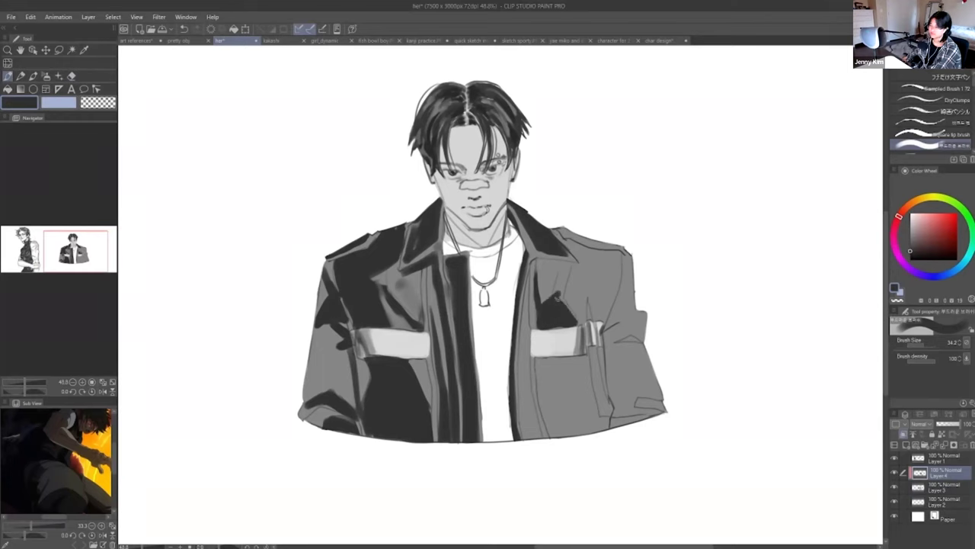
pyautogui.hotkey('ctrl', 'z')
pyautogui.hotkey('ctrl', 'z')
pyautogui.hotkey('ctrl', 'z')
# - Rework the folds above the right chest band into separate dark shapes, blending them with sampled greys
pyautogui.moveTo(542, 289)
pyautogui.mouseDown()
pyautogui.moveTo(544, 264)
pyautogui.moveTo(559, 271)
pyautogui.moveTo(547, 295)
pyautogui.moveTo(553, 265)
pyautogui.moveTo(542, 265)
pyautogui.moveTo(543, 291)
pyautogui.mouseUp()
pyautogui.moveTo(573, 267)
pyautogui.mouseDown()
pyautogui.moveTo(571, 298)
pyautogui.moveTo(577, 278)
pyautogui.moveTo(589, 283)
pyautogui.moveTo(575, 325)
pyautogui.mouseUp()
pyautogui.keyDown('alt'); pyautogui.click(562, 317); pyautogui.keyUp('alt')
pyautogui.keyDown('alt'); pyautogui.click(547, 286); pyautogui.keyUp('alt')
pyautogui.keyDown('alt'); pyautogui.click(558, 299); pyautogui.keyUp('alt')
pyautogui.keyDown('alt'); pyautogui.click(547, 279); pyautogui.keyUp('alt')
pyautogui.moveTo(553, 264); pyautogui.dragTo(547, 298)
# - Darken the right shoulder strap, clean its edge with the eraser, and fill the shoulder panel with dark grey
pyautogui.moveTo(562, 227); pyautogui.dragTo(631, 251)
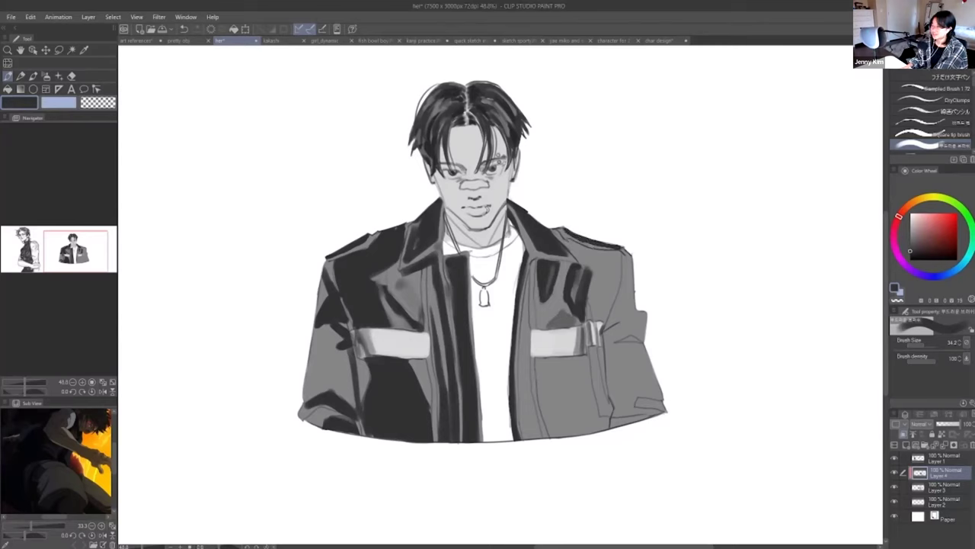
pyautogui.press('e')
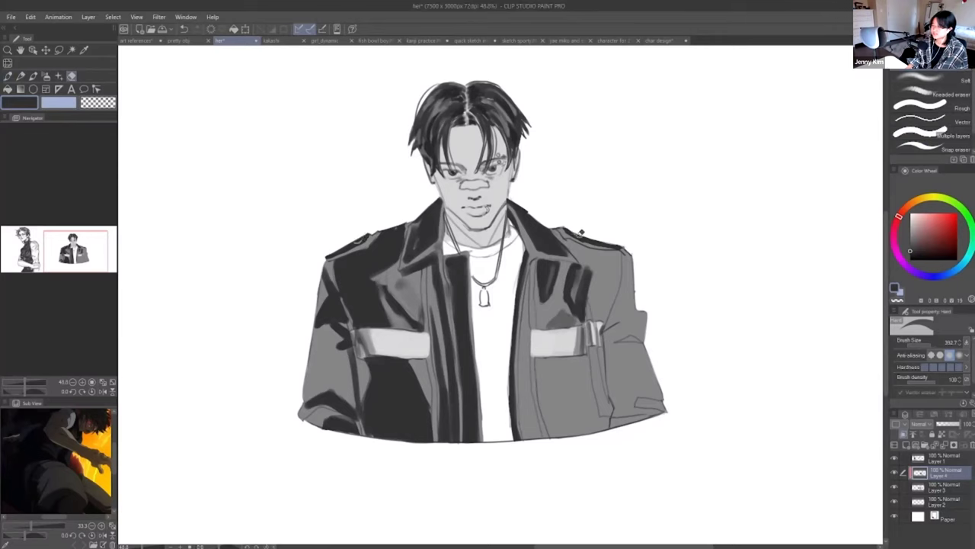
pyautogui.press('p')
pyautogui.moveTo(578, 245)
pyautogui.mouseDown()
pyautogui.moveTo(588, 259)
pyautogui.moveTo(564, 240)
pyautogui.moveTo(621, 256)
pyautogui.moveTo(588, 282)
pyautogui.moveTo(593, 311)
pyautogui.moveTo(610, 259)
pyautogui.moveTo(590, 322)
pyautogui.mouseUp()
pyautogui.press('e')
pyautogui.press('p')
# - Refine the right chest folds with sampled greys and paint dark strips down the right front placket to the hem
pyautogui.moveTo(538, 277)
pyautogui.mouseDown()
pyautogui.moveTo(540, 333)
pyautogui.moveTo(544, 304)
pyautogui.moveTo(565, 306)
pyautogui.mouseUp()
pyautogui.keyDown('alt'); pyautogui.click(560, 313); pyautogui.keyUp('alt')
pyautogui.keyDown('alt'); pyautogui.click(579, 299); pyautogui.keyUp('alt')
pyautogui.moveTo(561, 265)
pyautogui.mouseDown()
pyautogui.moveTo(577, 266)
pyautogui.moveTo(523, 334)
pyautogui.mouseUp()
pyautogui.moveTo(527, 292); pyautogui.dragTo(525, 357)
pyautogui.moveTo(532, 273); pyautogui.dragTo(526, 292)
pyautogui.keyDown('alt'); pyautogui.click(526, 285); pyautogui.keyUp('alt')
pyautogui.moveTo(522, 349); pyautogui.dragTo(523, 420)
pyautogui.moveTo(526, 352); pyautogui.dragTo(527, 439)
# - Fill the lower right jacket panel with dark grey and shade the strip beside it, leaving a lighter fold
pyautogui.moveTo(550, 361)
pyautogui.mouseDown()
pyautogui.moveTo(584, 360)
pyautogui.moveTo(566, 438)
pyautogui.moveTo(583, 435)
pyautogui.mouseUp()
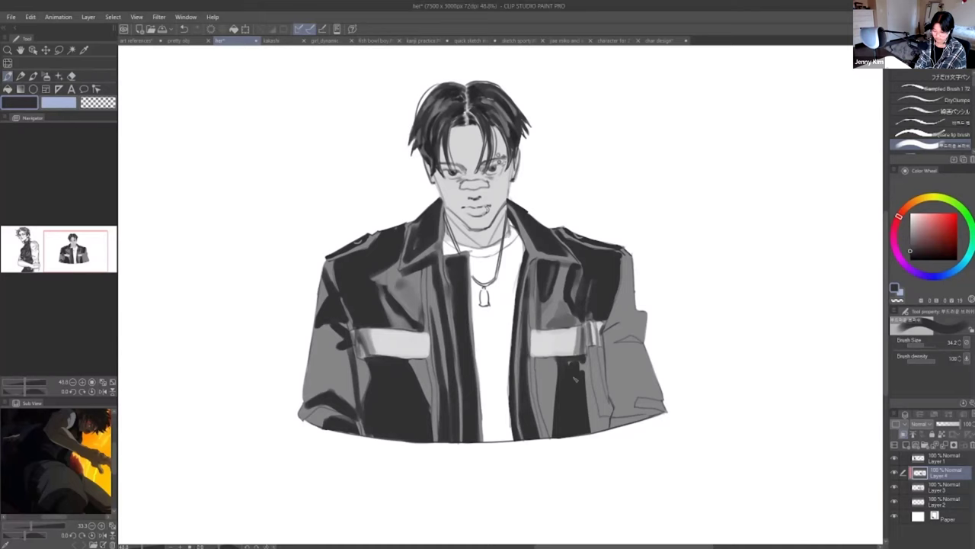
pyautogui.click(895, 473)
pyautogui.click(896, 473)
pyautogui.moveTo(584, 363)
pyautogui.mouseDown()
pyautogui.moveTo(592, 432)
pyautogui.moveTo(610, 386)
pyautogui.moveTo(607, 424)
pyautogui.mouseUp()
pyautogui.press('e')
pyautogui.press('p')
pyautogui.keyDown('alt'); pyautogui.click(562, 317); pyautogui.keyUp('alt')
pyautogui.moveTo(542, 359); pyautogui.dragTo(550, 425)
pyautogui.hotkey('ctrl', 'z')
pyautogui.moveTo(541, 385); pyautogui.dragTo(550, 433)
pyautogui.keyDown('alt'); pyautogui.click(565, 385); pyautogui.keyUp('alt')
# - Paint dark shadows along the right armhole edge and under the upper sleeve fold
pyautogui.moveTo(628, 260); pyautogui.dragTo(631, 304)
pyautogui.moveTo(632, 298)
pyautogui.mouseDown()
pyautogui.moveTo(609, 328)
pyautogui.moveTo(613, 315)
pyautogui.mouseUp()
pyautogui.moveTo(617, 340)
pyautogui.mouseDown()
pyautogui.moveTo(644, 340)
pyautogui.moveTo(626, 338)
pyautogui.mouseUp()
# - Add mid-grey shading to the left sleeve and soften the shadow edges of the left chest and lower panel
pyautogui.keyDown('alt'); pyautogui.click(562, 314); pyautogui.keyUp('alt')
pyautogui.moveTo(331, 354)
pyautogui.mouseDown()
pyautogui.moveTo(325, 390)
pyautogui.moveTo(347, 392)
pyautogui.mouseUp()
pyautogui.hotkey('ctrl', 'z')
pyautogui.keyDown('alt'); pyautogui.click(383, 276); pyautogui.keyUp('alt')
pyautogui.moveTo(384, 281)
pyautogui.mouseDown()
pyautogui.moveTo(374, 284)
pyautogui.moveTo(391, 270)
pyautogui.mouseUp()
pyautogui.keyDown('alt'); pyautogui.click(379, 280); pyautogui.keyUp('alt')
pyautogui.hotkey('ctrl', 'z')
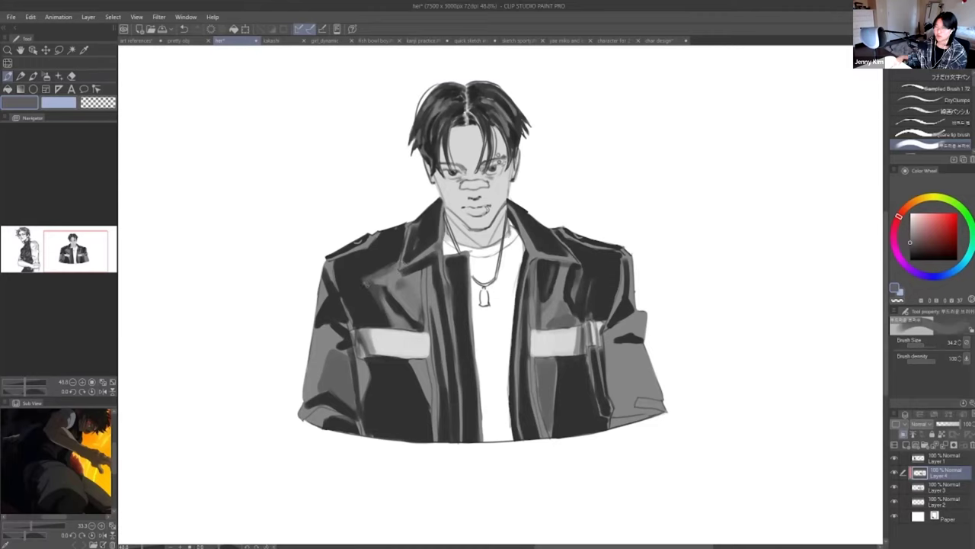
pyautogui.hotkey('ctrl', 'z')
pyautogui.moveTo(412, 367); pyautogui.dragTo(430, 407)
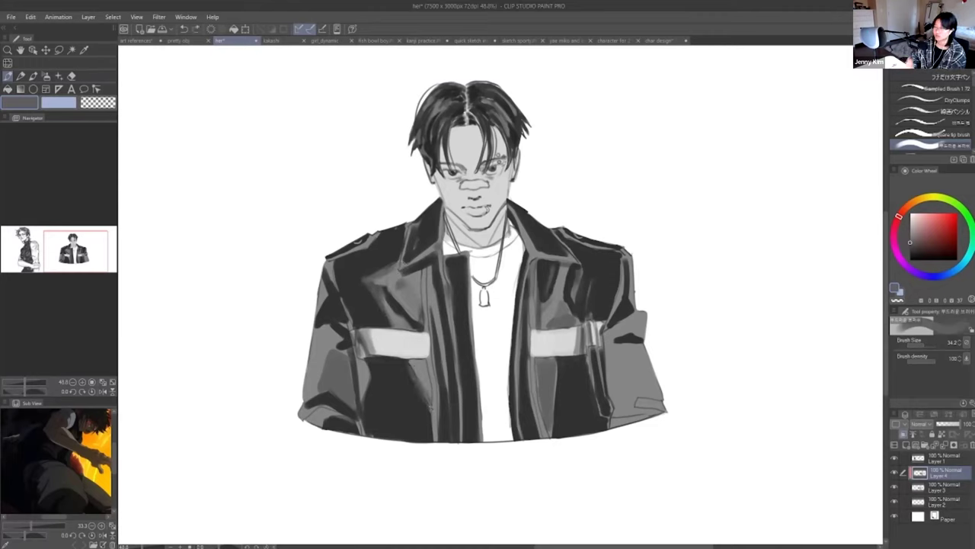
# - Paint the right cuff shadow dark and shade the right sleeve below its fold with a darker mid grey
pyautogui.keyDown('alt'); pyautogui.click(385, 398); pyautogui.keyUp('alt')
pyautogui.moveTo(636, 399); pyautogui.dragTo(670, 413)
pyautogui.moveTo(631, 322)
pyautogui.mouseDown()
pyautogui.moveTo(606, 336)
pyautogui.moveTo(625, 336)
pyautogui.moveTo(615, 336)
pyautogui.moveTo(624, 327)
pyautogui.moveTo(615, 342)
pyautogui.moveTo(622, 377)
pyautogui.moveTo(640, 385)
pyautogui.moveTo(617, 408)
pyautogui.moveTo(632, 412)
pyautogui.mouseUp()
pyautogui.hotkey('ctrl', 'z')
pyautogui.keyDown('alt'); pyautogui.click(615, 331); pyautogui.keyUp('alt')
pyautogui.hotkey('ctrl', 'z')
pyautogui.moveTo(639, 356)
pyautogui.mouseDown()
pyautogui.moveTo(610, 395)
pyautogui.moveTo(650, 411)
pyautogui.moveTo(615, 417)
pyautogui.mouseUp()
pyautogui.keyDown('alt'); pyautogui.click(648, 404); pyautogui.keyUp('alt')
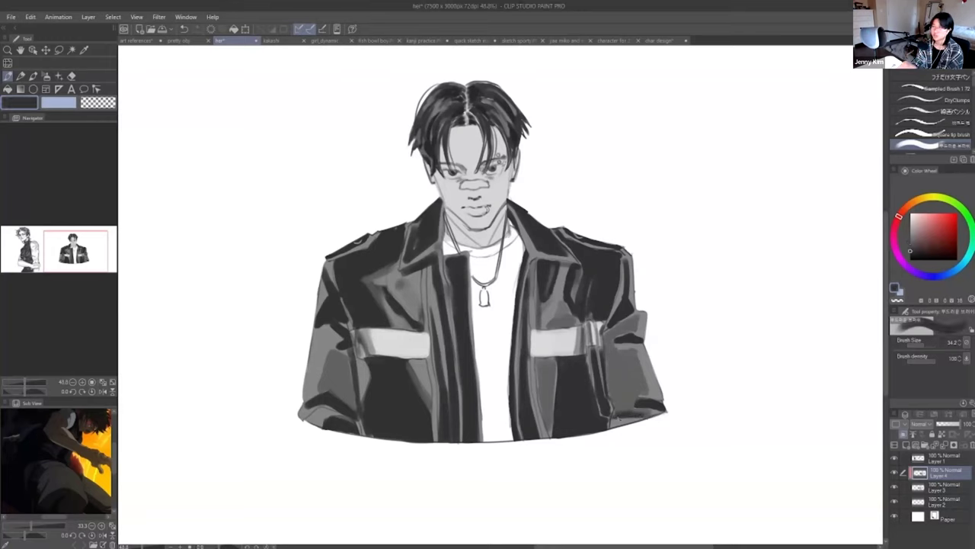
# - Deepen the inner side of the lower right sleeve down to the cuff with sampled dark greys
pyautogui.keyDown('alt'); pyautogui.click(622, 424); pyautogui.keyUp('alt')
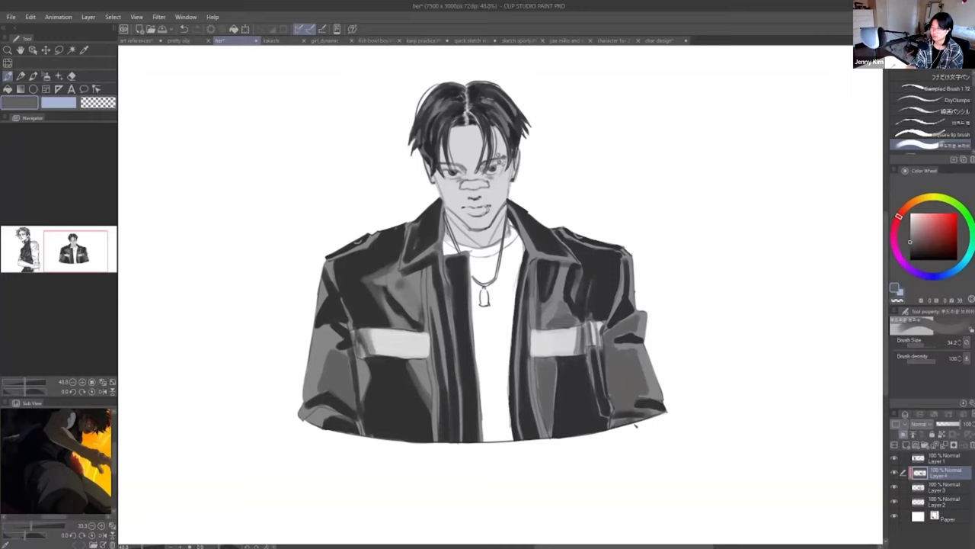
pyautogui.keyDown('alt'); pyautogui.click(631, 321); pyautogui.keyUp('alt')
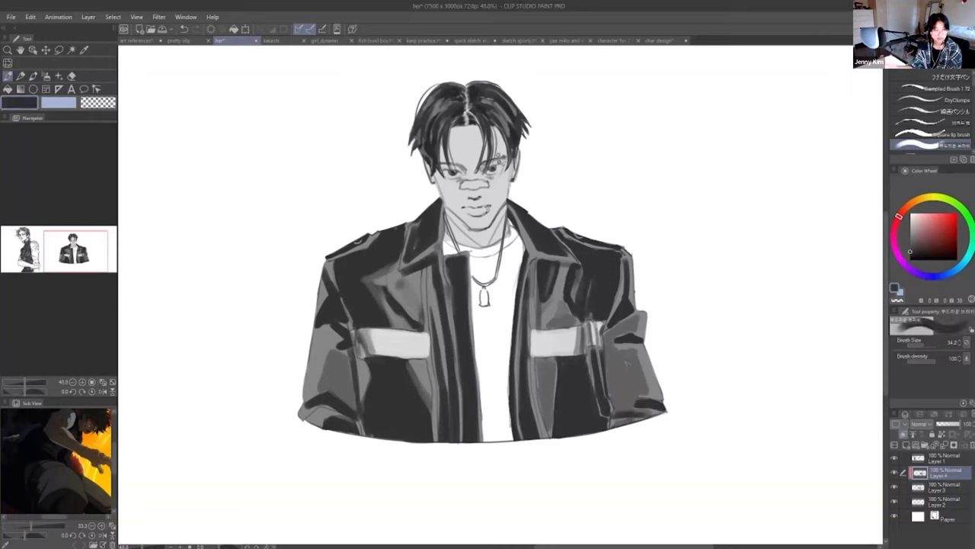
pyautogui.moveTo(616, 356); pyautogui.dragTo(618, 401)
pyautogui.moveTo(619, 372)
pyautogui.mouseDown()
pyautogui.moveTo(633, 352)
pyautogui.moveTo(643, 392)
pyautogui.moveTo(620, 400)
pyautogui.moveTo(618, 411)
pyautogui.moveTo(655, 411)
pyautogui.mouseUp()
pyautogui.keyDown('alt'); pyautogui.click(633, 367); pyautogui.keyUp('alt')
pyautogui.keyDown('alt'); pyautogui.click(623, 361); pyautogui.keyUp('alt')
# - Shade the upper fold of the right sleeve near the armhole, blending sampled dark and mid greys
pyautogui.moveTo(644, 317); pyautogui.dragTo(625, 328)
pyautogui.keyDown('alt'); pyautogui.click(622, 314); pyautogui.keyUp('alt')
pyautogui.hotkey('ctrl', 'z')
pyautogui.keyDown('alt'); pyautogui.click(639, 320); pyautogui.keyUp('alt')
pyautogui.keyDown('alt'); pyautogui.click(635, 323); pyautogui.keyUp('alt')
pyautogui.moveTo(621, 329); pyautogui.dragTo(605, 340)
pyautogui.hotkey('ctrl', 'z')
pyautogui.keyDown('alt'); pyautogui.click(616, 327); pyautogui.keyUp('alt')
pyautogui.keyDown('alt'); pyautogui.click(614, 336); pyautogui.keyUp('alt')
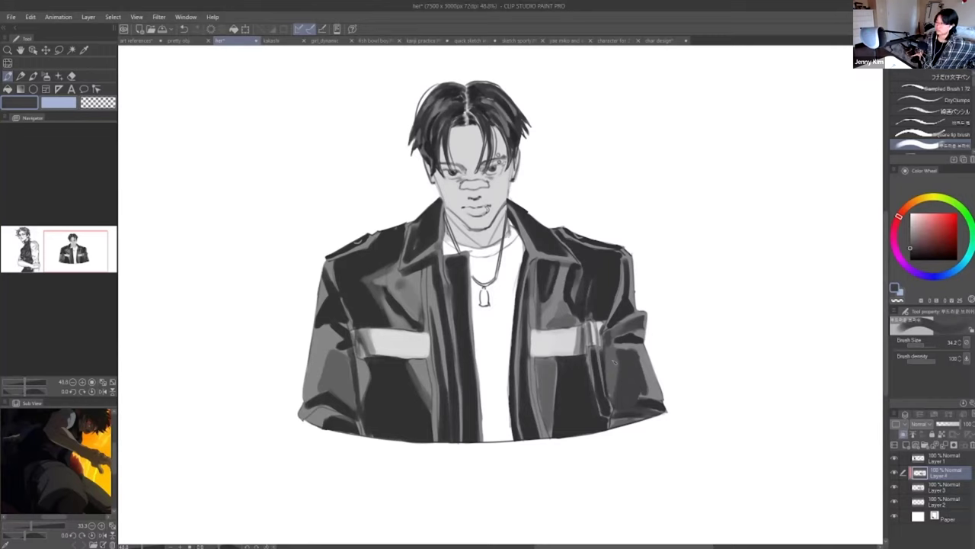
# - Blend greys along the outer edge of the right sleeve, from below the fold to the cuff
pyautogui.keyDown('alt'); pyautogui.click(639, 353); pyautogui.keyUp('alt')
pyautogui.moveTo(639, 352)
pyautogui.mouseDown()
pyautogui.moveTo(659, 395)
pyautogui.moveTo(645, 392)
pyautogui.moveTo(627, 350)
pyautogui.mouseUp()
pyautogui.keyDown('alt'); pyautogui.click(645, 390); pyautogui.keyUp('alt')
pyautogui.hotkey('ctrl', 'z')
pyautogui.keyDown('alt'); pyautogui.click(638, 353); pyautogui.keyUp('alt')
pyautogui.keyDown('alt'); pyautogui.click(659, 401); pyautogui.keyUp('alt')
pyautogui.moveTo(662, 392); pyautogui.dragTo(666, 400)
# - Rework the shadows at the top of the left sleeve around the armhole with greys sampled from the jacket
pyautogui.moveTo(312, 393); pyautogui.dragTo(305, 399)
pyautogui.hotkey('ctrl', 'z')
pyautogui.moveTo(314, 328)
pyautogui.mouseDown()
pyautogui.moveTo(345, 348)
pyautogui.moveTo(348, 327)
pyautogui.mouseUp()
pyautogui.hotkey('ctrl', 'z')
pyautogui.keyDown('alt'); pyautogui.click(349, 343); pyautogui.keyUp('alt')
pyautogui.keyDown('alt'); pyautogui.click(333, 339); pyautogui.keyUp('alt')
pyautogui.keyDown('alt'); pyautogui.click(336, 313); pyautogui.keyUp('alt')
pyautogui.keyDown('alt'); pyautogui.click(361, 336); pyautogui.keyUp('alt')
pyautogui.keyDown('alt'); pyautogui.click(347, 314); pyautogui.keyUp('alt')
pyautogui.hotkey('ctrl', 'z')
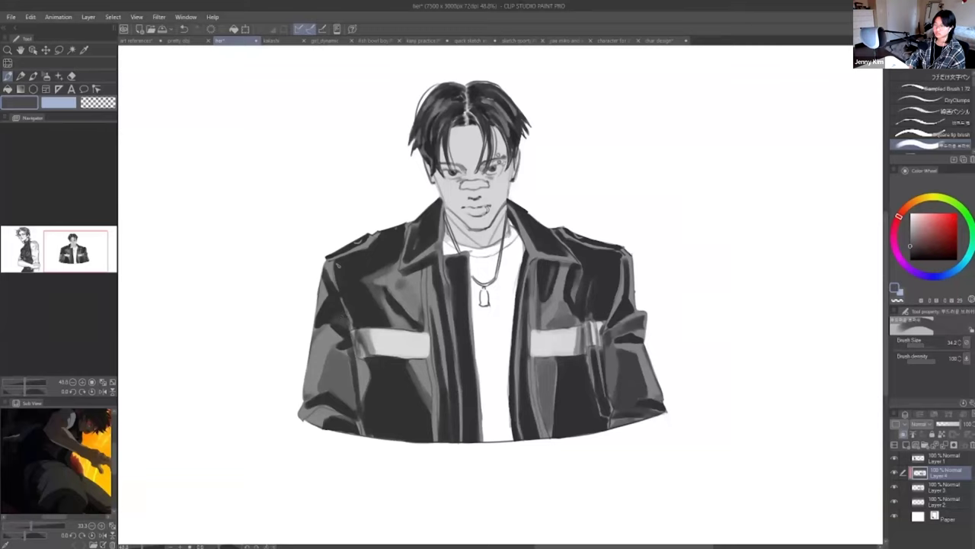
# - Soften the dark areas of the left shoulder, both lower jacket panels and the right chest folds with sampled greys
pyautogui.keyDown('alt'); pyautogui.click(346, 281); pyautogui.keyUp('alt')
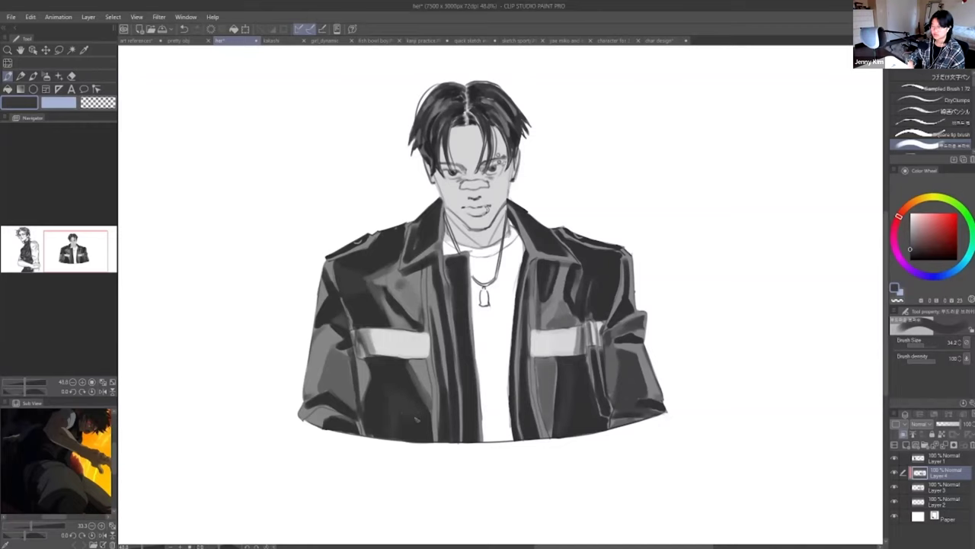
pyautogui.keyDown('alt'); pyautogui.click(585, 400); pyautogui.keyUp('alt')
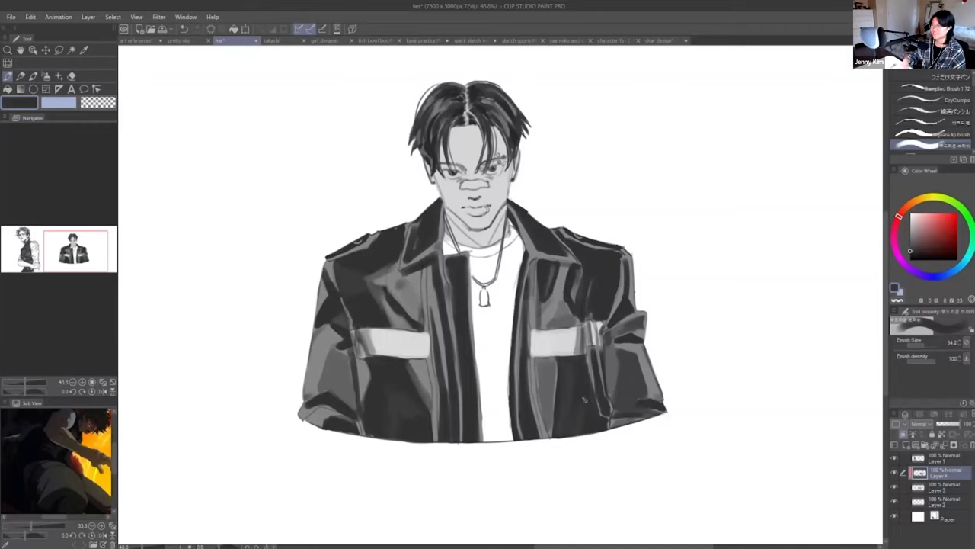
pyautogui.keyDown('alt'); pyautogui.click(575, 366); pyautogui.keyUp('alt')
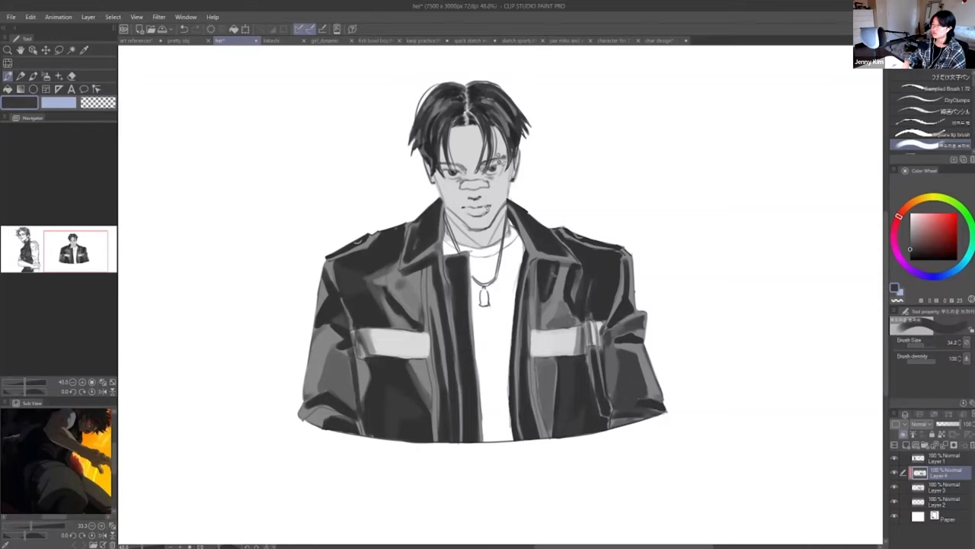
pyautogui.keyDown('alt'); pyautogui.click(571, 269); pyautogui.keyUp('alt')
pyautogui.moveTo(570, 269); pyautogui.dragTo(571, 309)
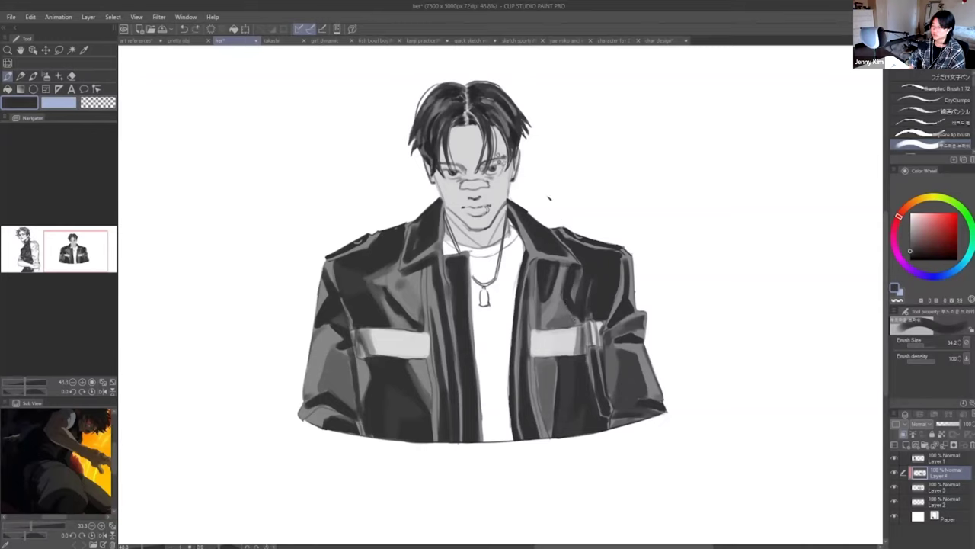
# - Check the drawing with Layer 4 and Layer 1 hidden in turn, then add a new layer above Layer 4
pyautogui.click(895, 472)
pyautogui.click(894, 472)
pyautogui.click(895, 458)
pyautogui.click(895, 458)
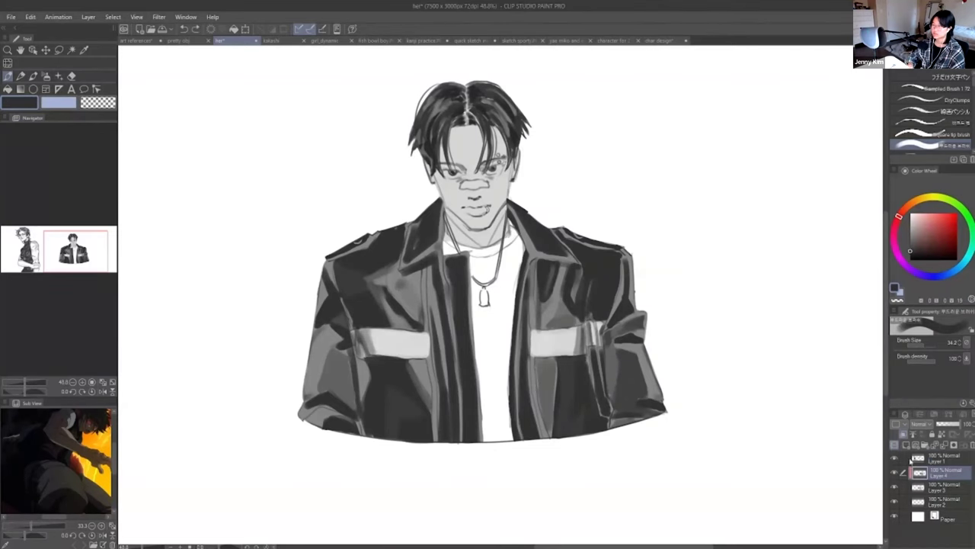
pyautogui.click(906, 445)
pyautogui.scroll(2, 480, 259)
pyautogui.moveTo(480, 259); pyautogui.dragTo(494, 359)
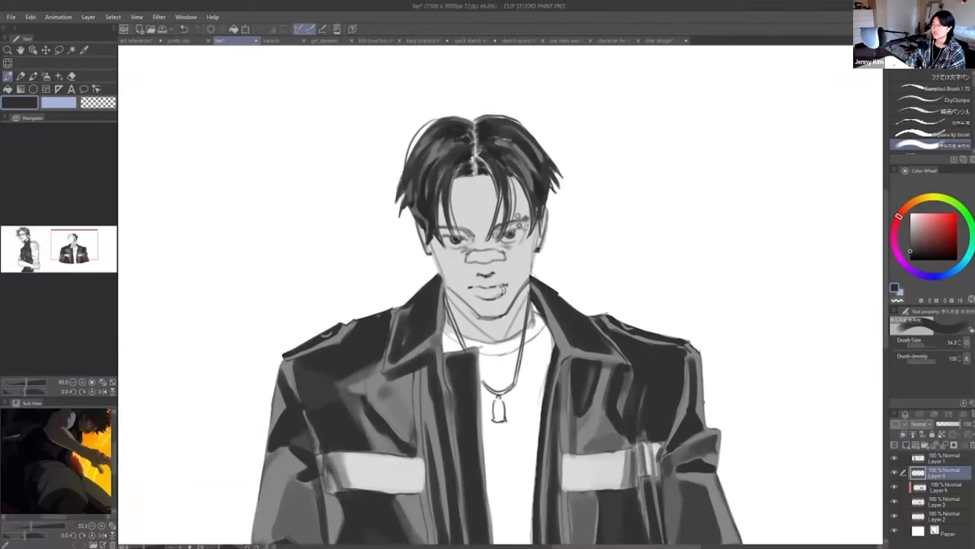
# - Reduce the brush size to 22.7, testing it with strokes on the blank canvas beside the figure
pyautogui.moveTo(775, 278); pyautogui.dragTo(737, 311)
pyautogui.hotkey('ctrl', 'z')
pyautogui.click(922, 345)
pyautogui.moveTo(650, 233); pyautogui.dragTo(707, 259)
pyautogui.hotkey('ctrl', 'z')
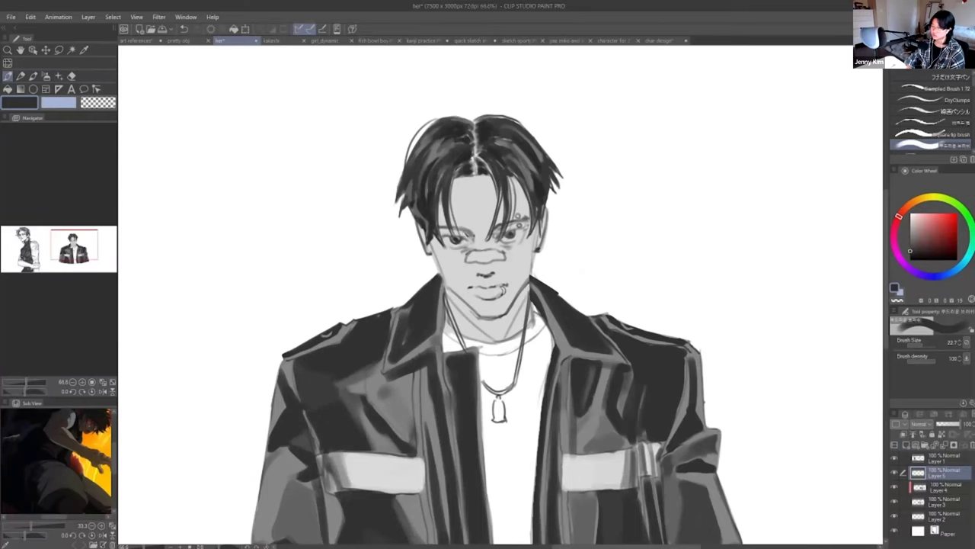
# - Fill the bandage across the nose bridge with solid dark grey on the new layer
pyautogui.moveTo(470, 235); pyautogui.dragTo(463, 230)
pyautogui.moveTo(496, 237)
pyautogui.mouseDown()
pyautogui.moveTo(503, 229)
pyautogui.moveTo(492, 260)
pyautogui.moveTo(482, 259)
pyautogui.moveTo(493, 261)
pyautogui.moveTo(472, 262)
pyautogui.moveTo(476, 253)
pyautogui.moveTo(505, 259)
pyautogui.moveTo(479, 264)
pyautogui.moveTo(503, 257)
pyautogui.mouseUp()
pyautogui.hotkey('ctrl', 'z')
pyautogui.hotkey('ctrl', 'z')
pyautogui.keyDown('alt'); pyautogui.click(486, 242); pyautogui.keyUp('alt')
pyautogui.keyDown('alt'); pyautogui.click(495, 254); pyautogui.keyUp('alt')
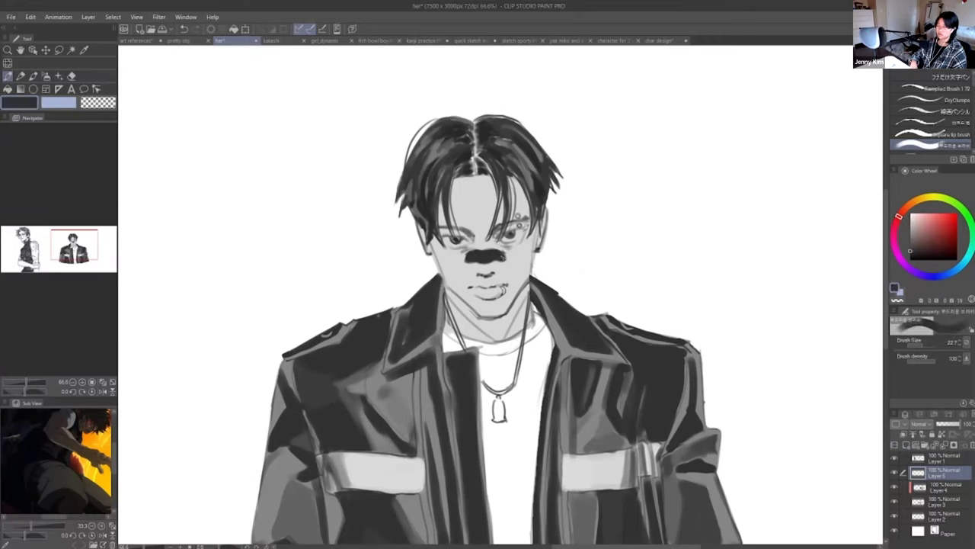
pyautogui.hotkey('ctrl', 'z')
# - Try shading strokes below the mouth and along both cheeks
pyautogui.moveTo(471, 299)
pyautogui.mouseDown()
pyautogui.moveTo(482, 308)
pyautogui.moveTo(517, 298)
pyautogui.mouseUp()
pyautogui.hotkey('ctrl', 'z')
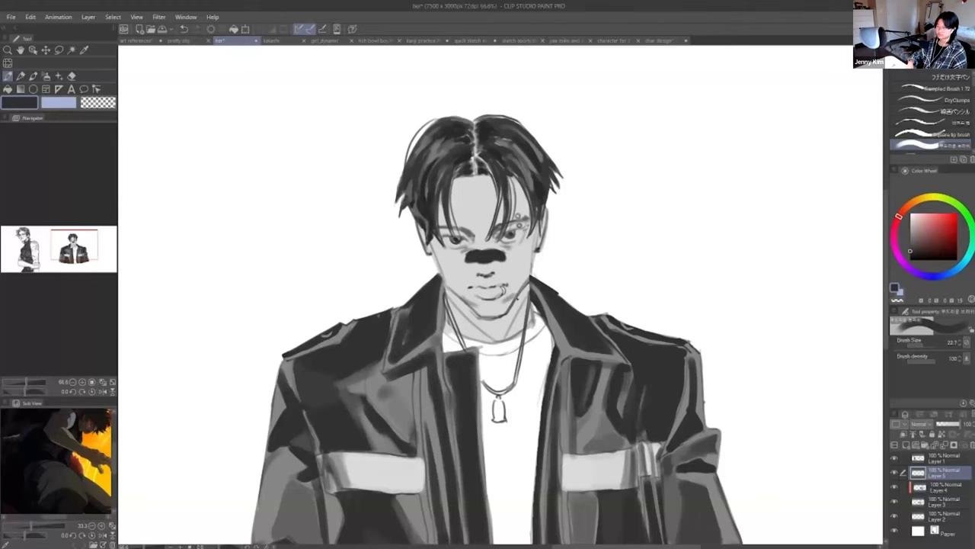
pyautogui.hotkey('ctrl', 'z')
pyautogui.moveTo(533, 250); pyautogui.dragTo(516, 269)
pyautogui.moveTo(435, 254); pyautogui.dragTo(453, 288)
pyautogui.hotkey('ctrl', 'z')
pyautogui.hotkey('ctrl', 'z')
# - Shade the outer edges of the face beside both cheekbones, sampling greys from the skin tones
pyautogui.keyDown('alt'); pyautogui.click(457, 271); pyautogui.keyUp('alt')
pyautogui.keyDown('alt'); pyautogui.click(453, 271); pyautogui.keyUp('alt')
pyautogui.hotkey('ctrl', 'z')
pyautogui.moveTo(532, 260)
pyautogui.mouseDown()
pyautogui.moveTo(524, 279)
pyautogui.moveTo(528, 249)
pyautogui.mouseUp()
pyautogui.keyDown('alt'); pyautogui.click(521, 271); pyautogui.keyUp('alt')
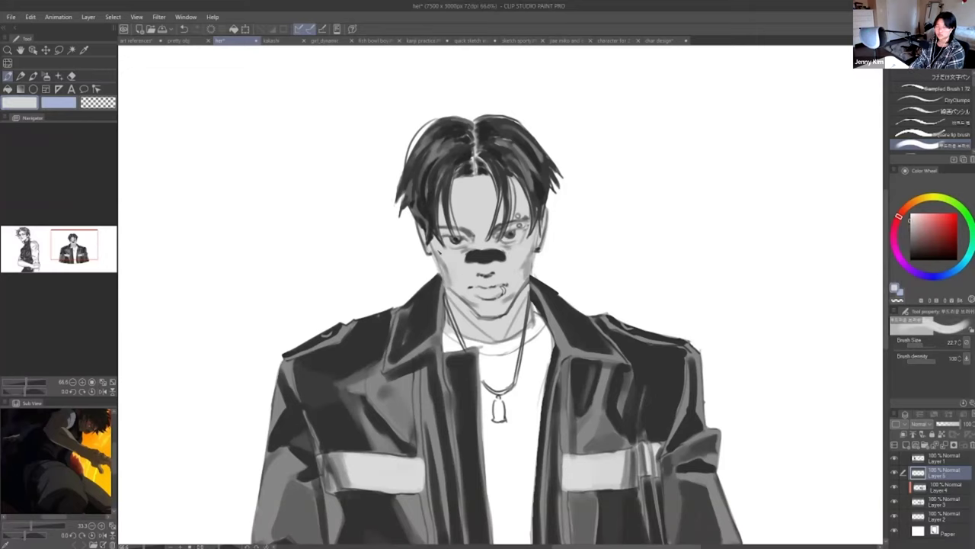
pyautogui.keyDown('alt'); pyautogui.click(443, 253); pyautogui.keyUp('alt')
pyautogui.moveTo(433, 239); pyautogui.dragTo(438, 250)
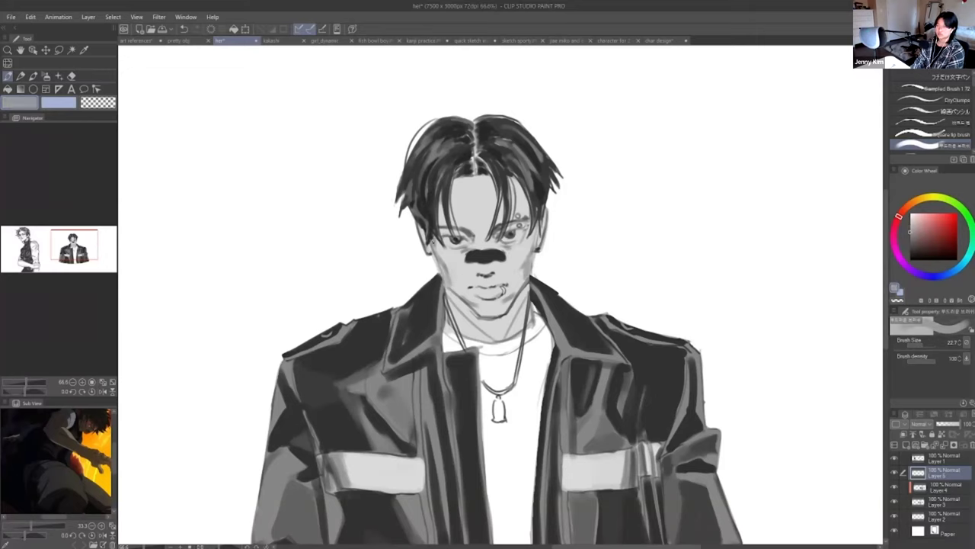
pyautogui.hotkey('ctrl', 'z')
pyautogui.keyDown('alt'); pyautogui.click(460, 251); pyautogui.keyUp('alt')
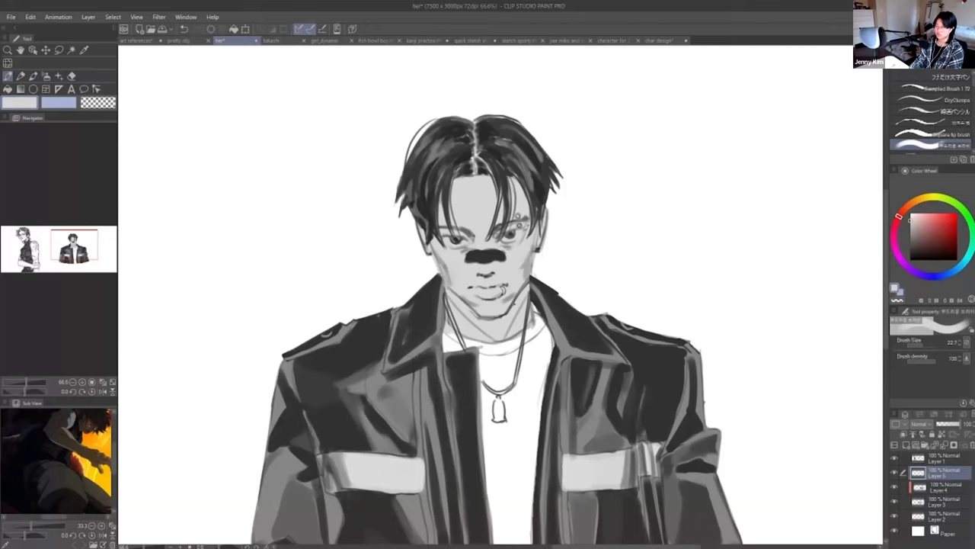
# - Reduce the brush size to 19.9 and shade along the chin's lower edge with a mid grey
pyautogui.moveTo(911, 242); pyautogui.dragTo(910, 231)
pyautogui.moveTo(921, 347); pyautogui.dragTo(923, 344)
pyautogui.hotkey('ctrl', 'z')
pyautogui.moveTo(480, 300); pyautogui.dragTo(501, 300)
pyautogui.hotkey('ctrl', 'z')
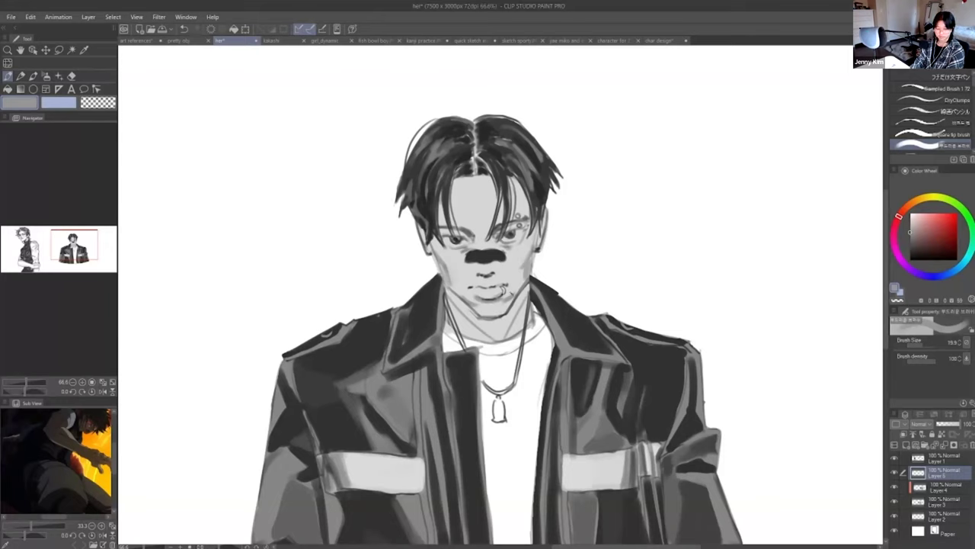
pyautogui.hotkey('ctrl', 'z')
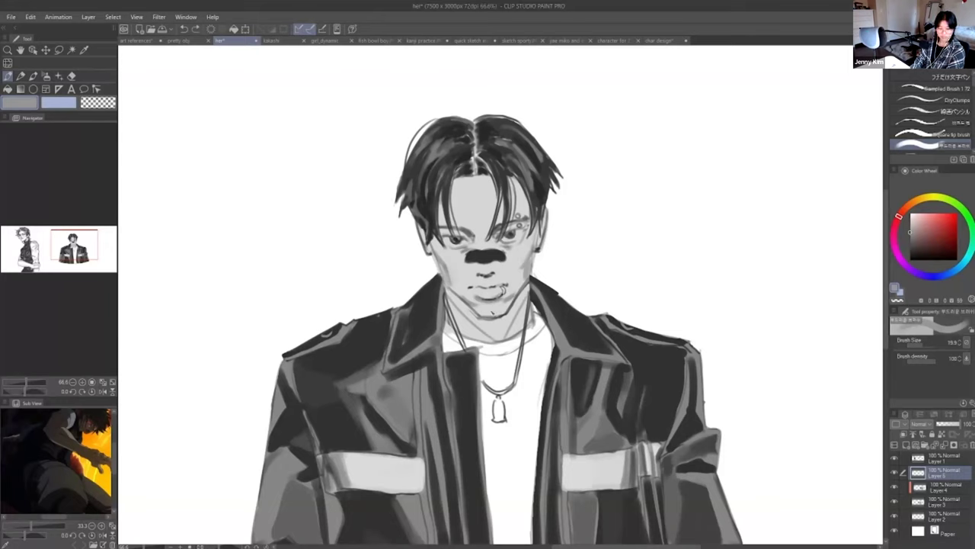
pyautogui.moveTo(473, 309); pyautogui.dragTo(498, 318)
pyautogui.moveTo(499, 317); pyautogui.dragTo(511, 302)
pyautogui.hotkey('ctrl', 'z')
pyautogui.keyDown('alt'); pyautogui.click(452, 278); pyautogui.keyUp('alt')
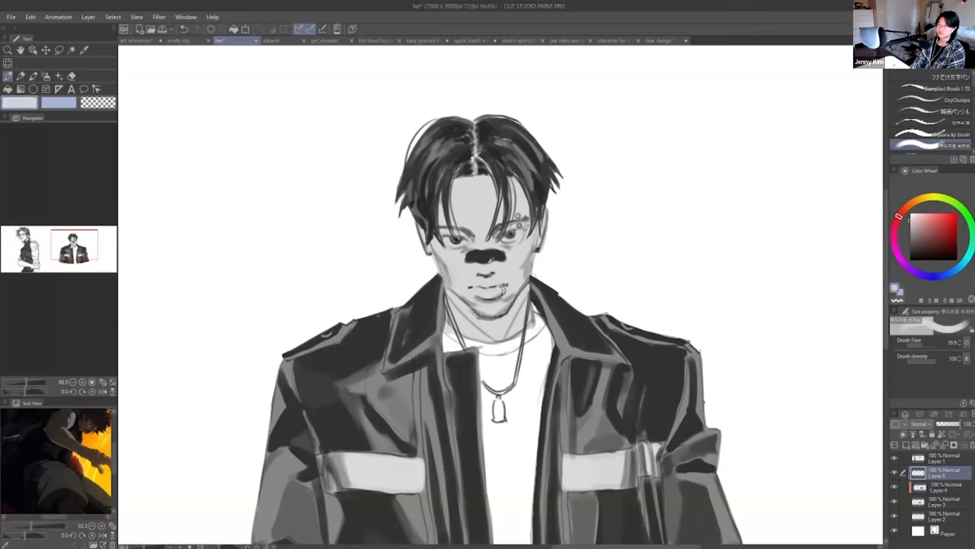
# - Try a shading stroke over one eye and its brow, undoing the strokes
pyautogui.keyDown('alt'); pyautogui.click(445, 254); pyautogui.keyUp('alt')
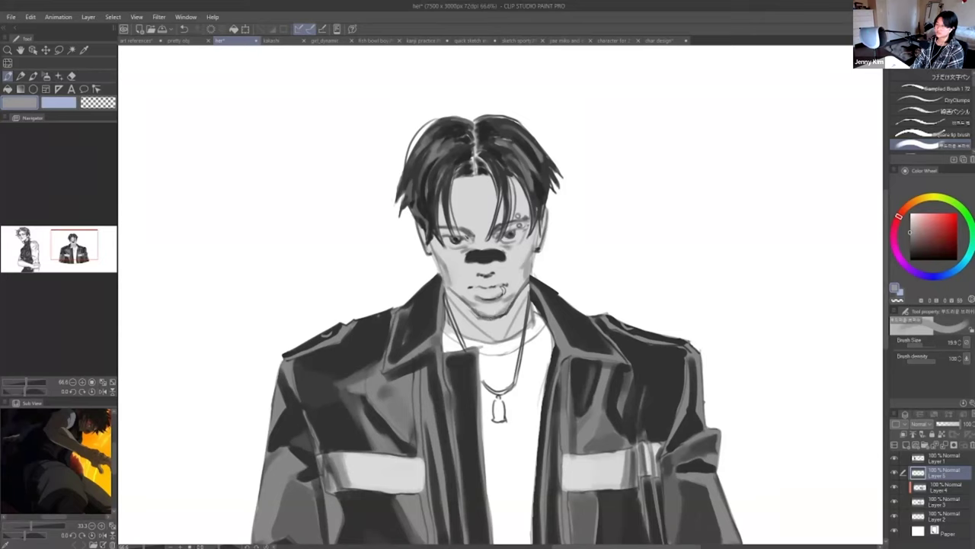
pyautogui.moveTo(440, 231)
pyautogui.mouseDown()
pyautogui.moveTo(468, 239)
pyautogui.moveTo(522, 225)
pyautogui.moveTo(516, 251)
pyautogui.moveTo(523, 228)
pyautogui.moveTo(462, 243)
pyautogui.mouseUp()
pyautogui.hotkey('ctrl', 'z')
pyautogui.hotkey('ctrl', 'z')
pyautogui.hotkey('ctrl', 'z')
pyautogui.hotkey('ctrl', 'z')
pyautogui.hotkey('ctrl', 'z')
pyautogui.hotkey('ctrl', 'z')
# - Paint over both eyes on Layer 1 with dark grey, softening the irises and eyelid lines
pyautogui.click(923, 460)
pyautogui.hotkey('ctrl', 'z')
pyautogui.keyDown('alt'); pyautogui.click(459, 238); pyautogui.keyUp('alt')
pyautogui.hotkey('ctrl', 'z')
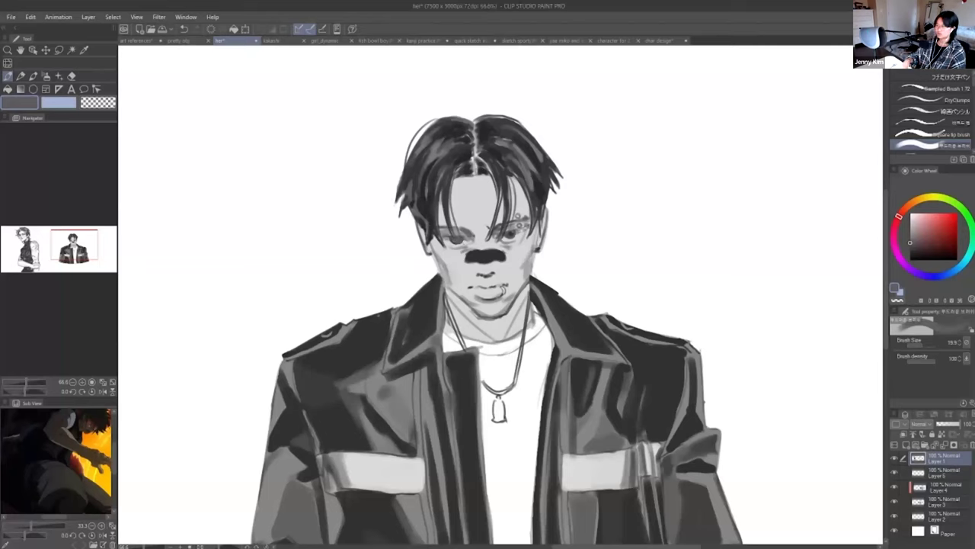
pyautogui.hotkey('ctrl', 'z')
pyautogui.hotkey('ctrl', 'z')
pyautogui.hotkey('ctrl', 'z')
pyautogui.moveTo(508, 238); pyautogui.dragTo(516, 238)
pyautogui.hotkey('ctrl', 'z')
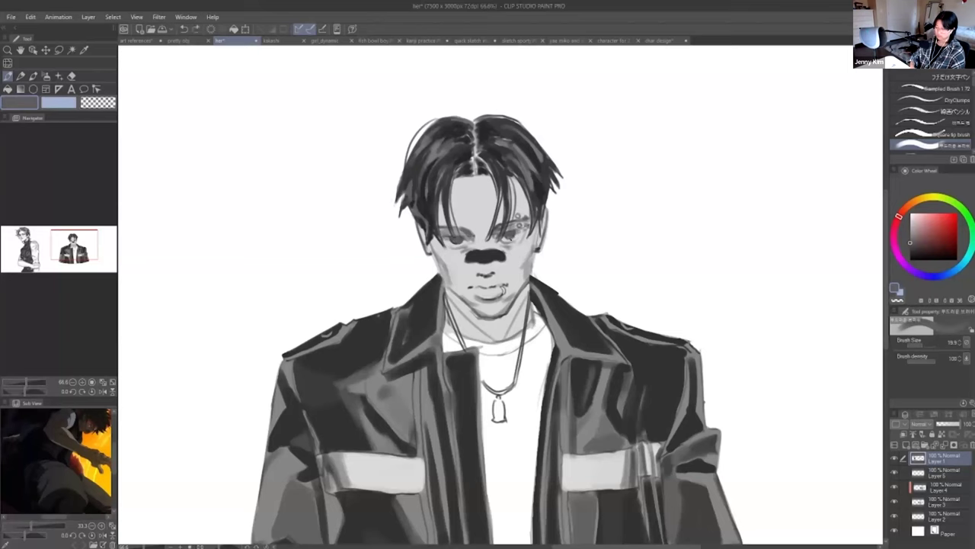
pyautogui.scroll(2, 533, 222)
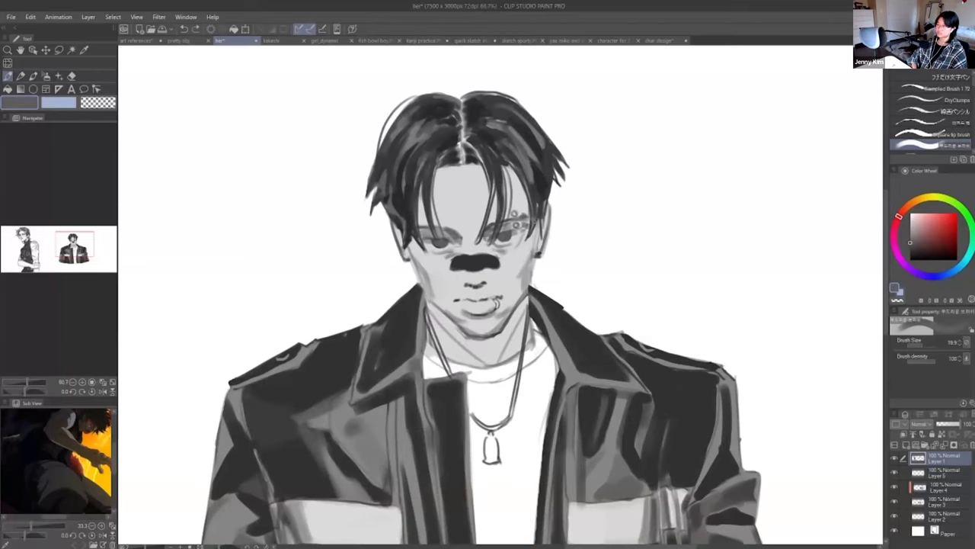
pyautogui.click(939, 471)
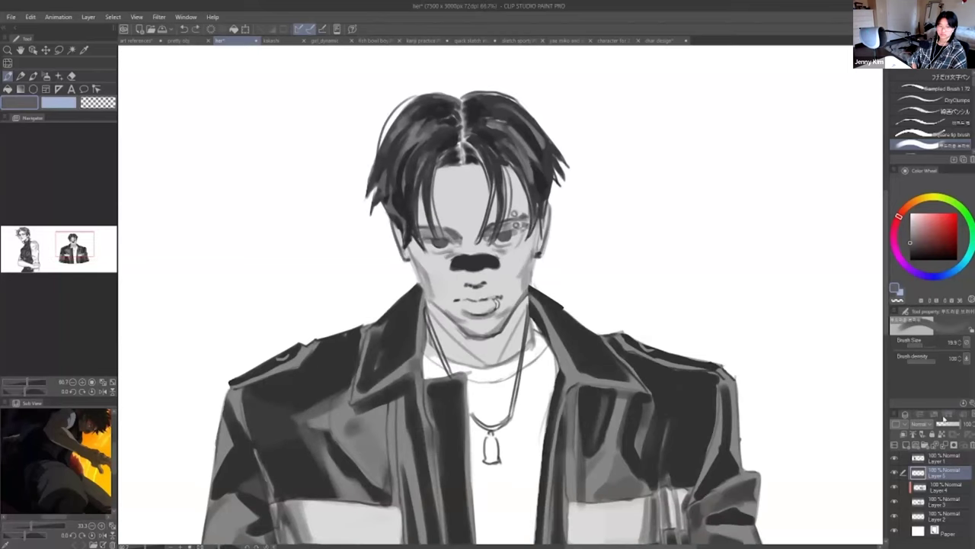
pyautogui.keyDown('alt'); pyautogui.click(550, 248); pyautogui.keyUp('alt')
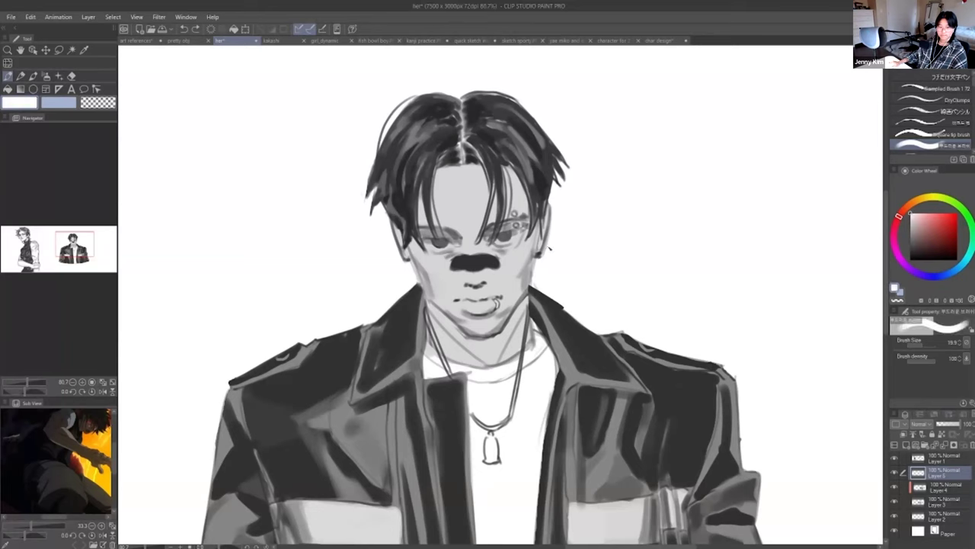
pyautogui.click(925, 458)
pyautogui.press('e')
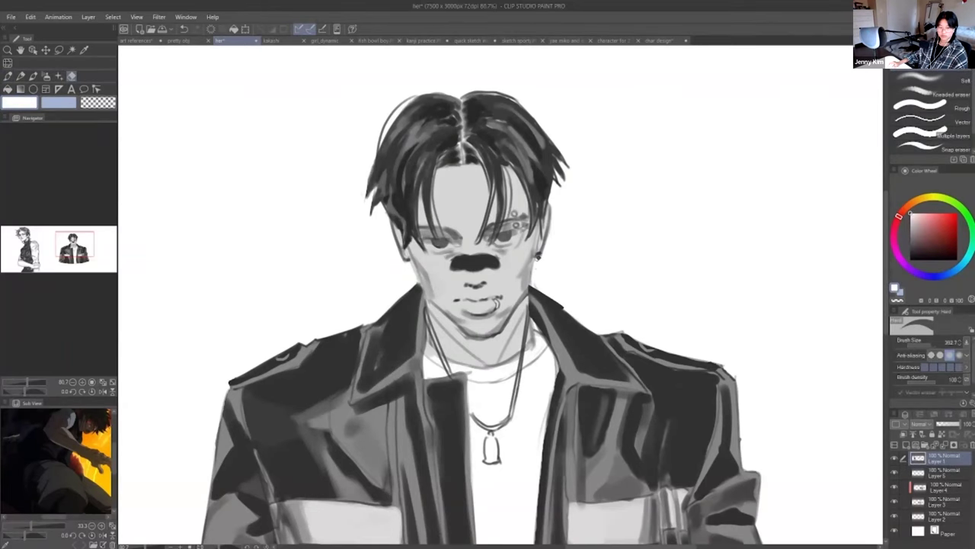
pyautogui.scroll(-1, 510, 257)
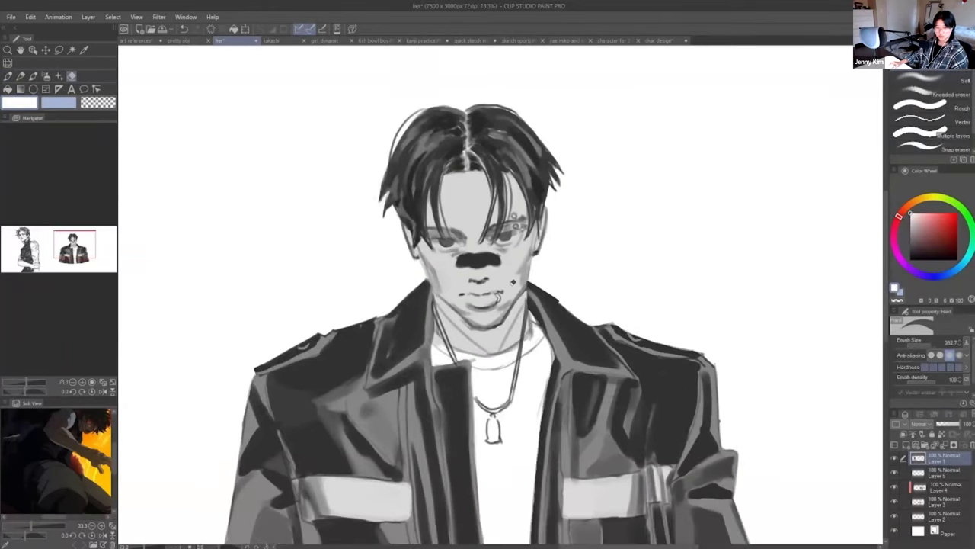
# - Darken both eyebrows on the face shading layer using the bandage's dark grey
pyautogui.press('p')
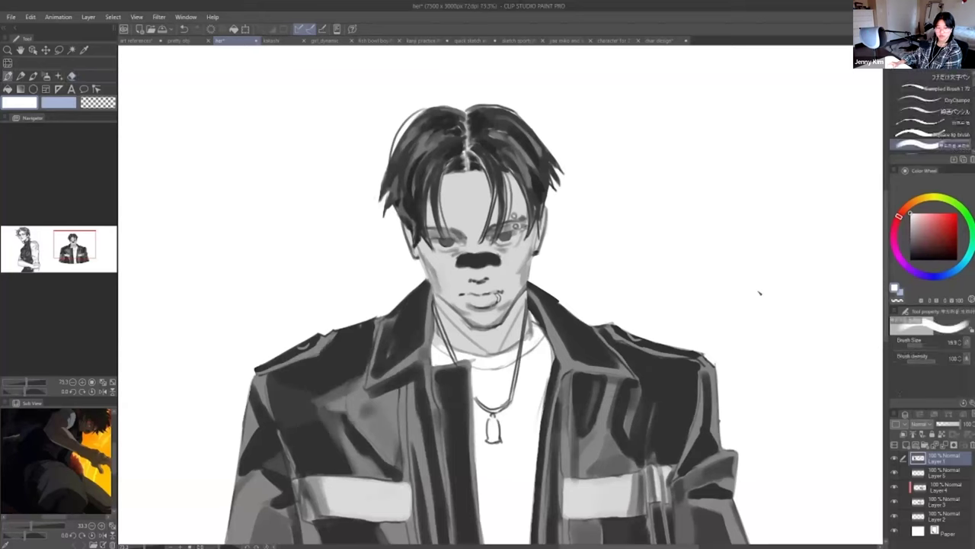
pyautogui.keyDown('alt'); pyautogui.click(480, 259); pyautogui.keyUp('alt')
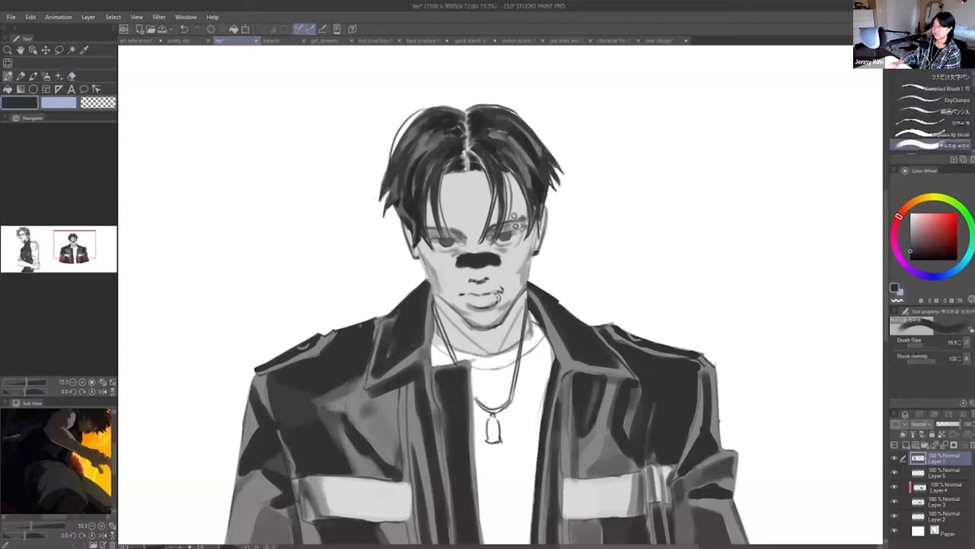
pyautogui.click(937, 472)
pyautogui.moveTo(450, 230); pyautogui.dragTo(465, 242)
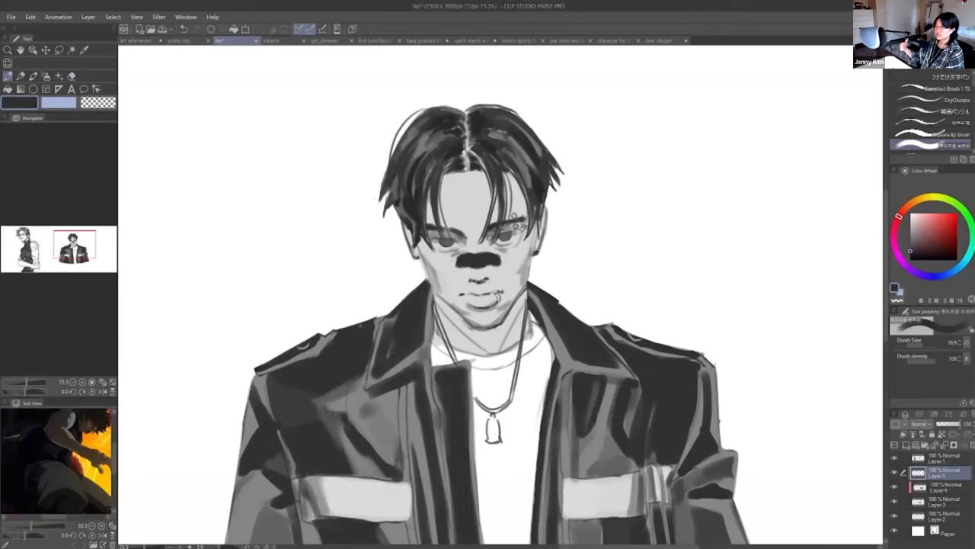
# - Dab light grey patches onto the cheeks beside the mouth, undoing unwanted strokes
pyautogui.keyDown('alt'); pyautogui.click(426, 247); pyautogui.keyUp('alt')
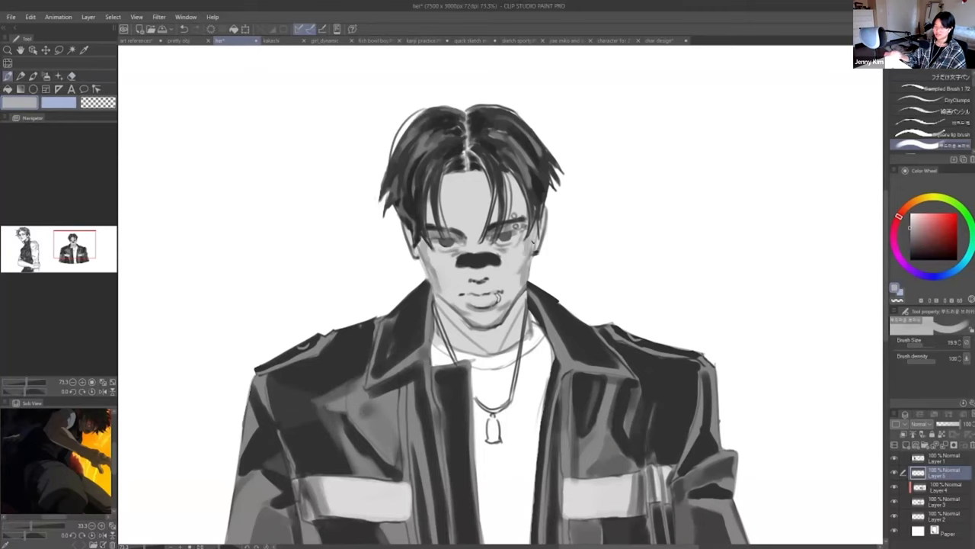
pyautogui.scroll(-2, 526, 258)
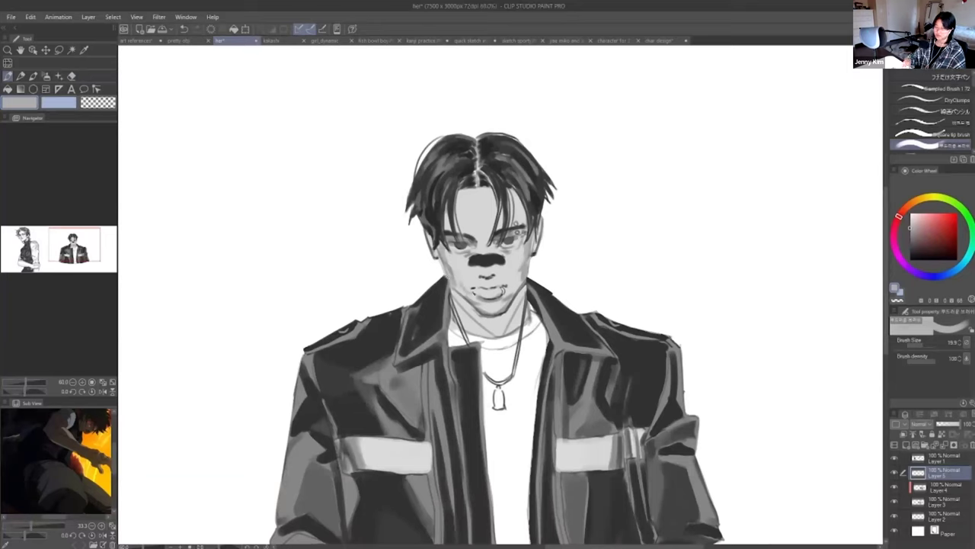
pyautogui.keyDown('alt'); pyautogui.click(468, 292); pyautogui.keyUp('alt')
pyautogui.keyDown('alt'); pyautogui.click(471, 285); pyautogui.keyUp('alt')
pyautogui.hotkey('ctrl', 'z')
pyautogui.moveTo(513, 292)
pyautogui.mouseDown()
pyautogui.moveTo(515, 283)
pyautogui.moveTo(459, 284)
pyautogui.mouseUp()
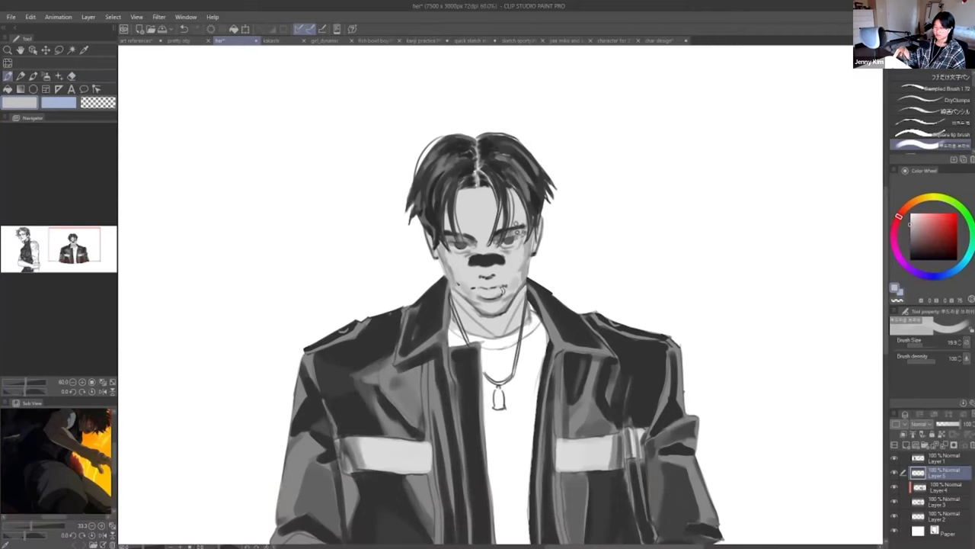
pyautogui.hotkey('ctrl', 'z')
pyautogui.moveTo(515, 270)
pyautogui.mouseDown()
pyautogui.moveTo(521, 260)
pyautogui.moveTo(515, 271)
pyautogui.mouseUp()
pyautogui.hotkey('ctrl', 'z')
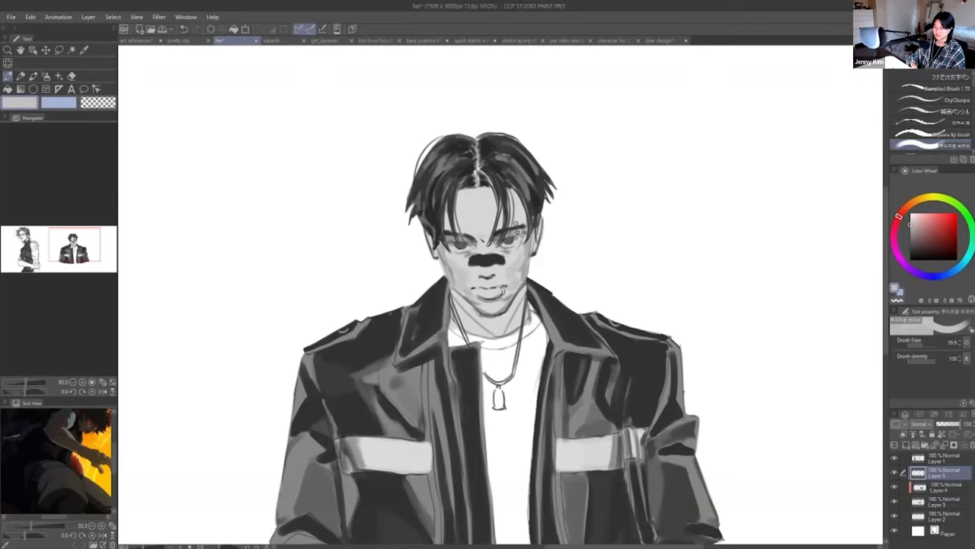
# - Blend the cheek shading toward the face edges with greys sampled from the surrounding skin
pyautogui.keyDown('alt'); pyautogui.click(532, 272); pyautogui.keyUp('alt')
pyautogui.keyDown('alt'); pyautogui.click(532, 263); pyautogui.keyUp('alt')
pyautogui.keyDown('alt'); pyautogui.click(529, 269); pyautogui.keyUp('alt')
pyautogui.moveTo(524, 271); pyautogui.dragTo(518, 278)
pyautogui.hotkey('ctrl', 'z')
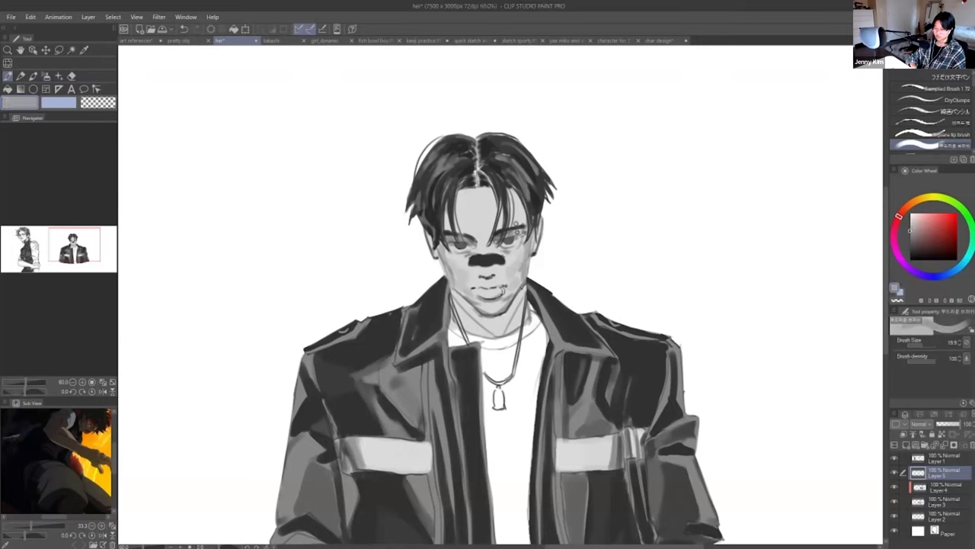
pyautogui.keyDown('alt'); pyautogui.click(528, 272); pyautogui.keyUp('alt')
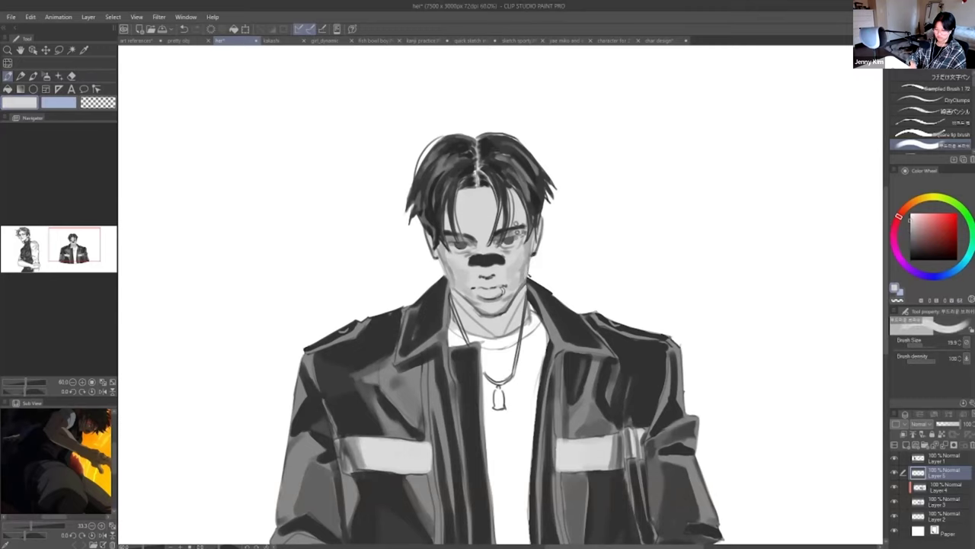
pyautogui.keyDown('alt'); pyautogui.click(527, 274); pyautogui.keyUp('alt')
pyautogui.keyDown('alt'); pyautogui.click(447, 258); pyautogui.keyUp('alt')
pyautogui.keyDown('alt'); pyautogui.click(446, 259); pyautogui.keyUp('alt')
pyautogui.keyDown('alt'); pyautogui.click(479, 214); pyautogui.keyUp('alt')
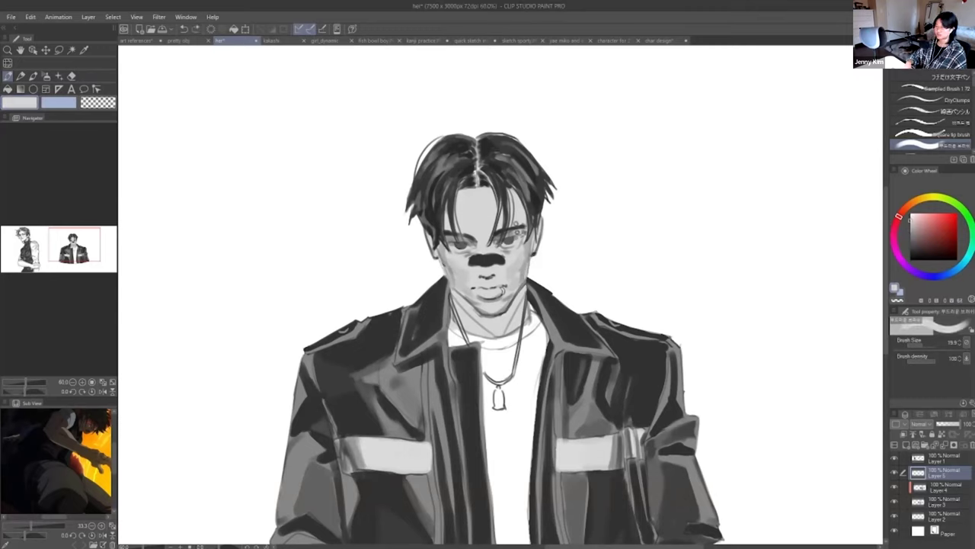
# - Reduce the brush size to about 12 and compare the drawing with the face shading layer hidden and shown
pyautogui.click(928, 341)
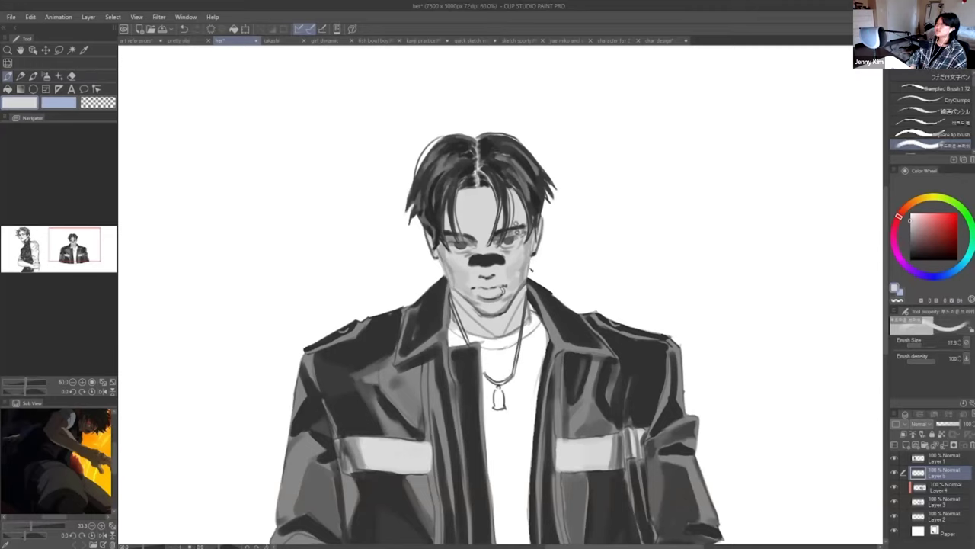
pyautogui.hotkey('ctrl', 'z')
pyautogui.click(894, 472)
pyautogui.click(895, 472)
# - Shade the nose bridge between the eyes above the bandage with sampled light greys
pyautogui.keyDown('alt'); pyautogui.click(477, 227); pyautogui.keyUp('alt')
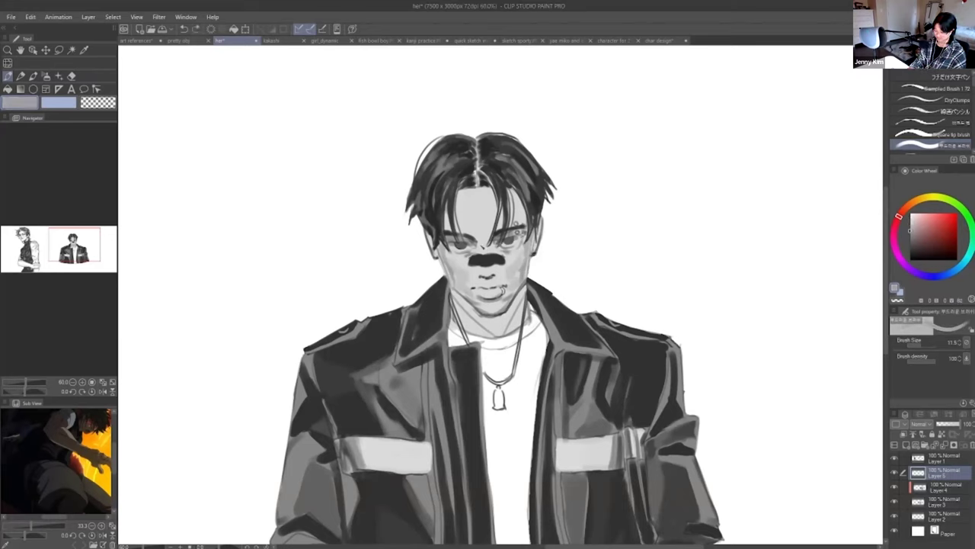
pyautogui.moveTo(481, 245); pyautogui.dragTo(479, 252)
pyautogui.hotkey('ctrl', 'z')
pyautogui.keyDown('alt'); pyautogui.click(515, 260); pyautogui.keyUp('alt')
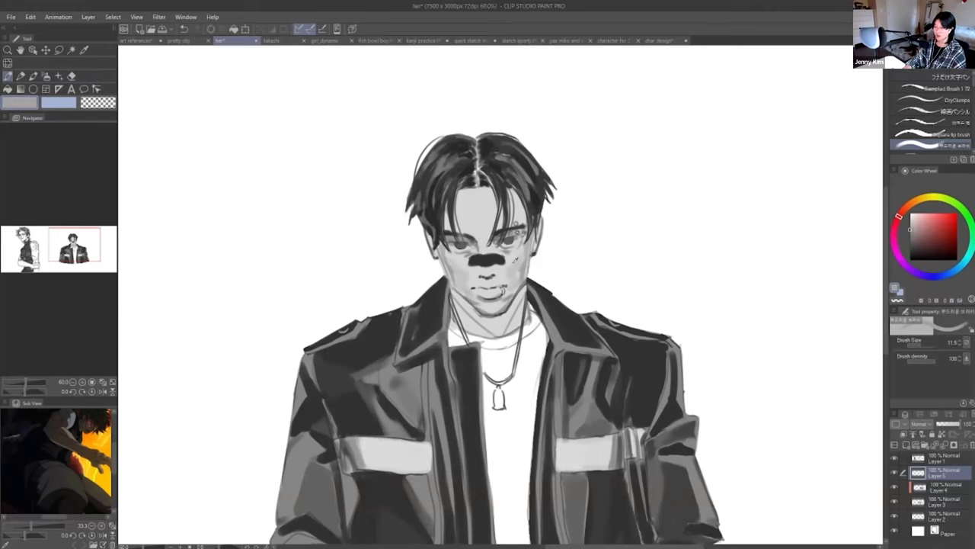
pyautogui.keyDown('alt'); pyautogui.click(514, 261); pyautogui.keyUp('alt')
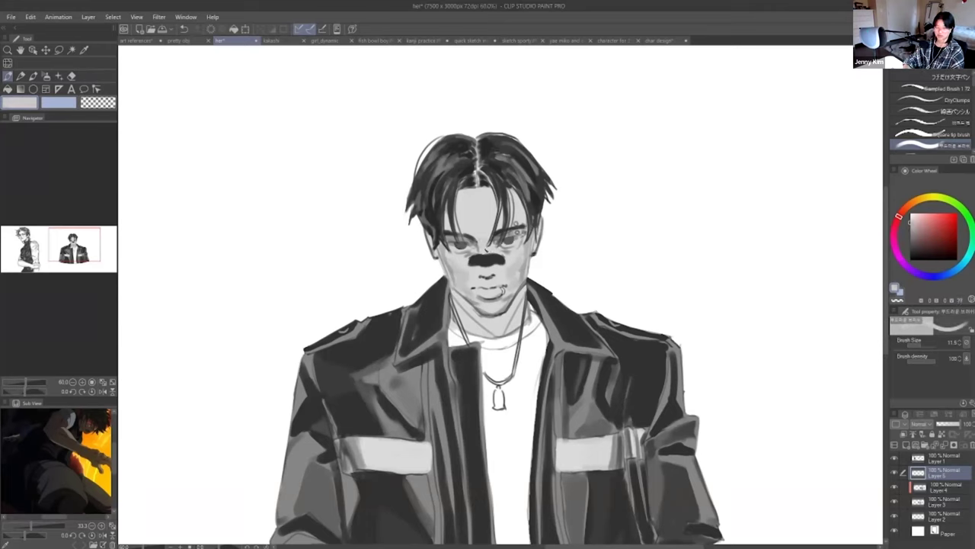
pyautogui.keyDown('alt'); pyautogui.click(494, 269); pyautogui.keyUp('alt')
pyautogui.hotkey('ctrl', 'z')
pyautogui.moveTo(488, 243); pyautogui.dragTo(485, 252)
pyautogui.keyDown('alt'); pyautogui.click(489, 243); pyautogui.keyUp('alt')
pyautogui.scroll(2, 492, 235)
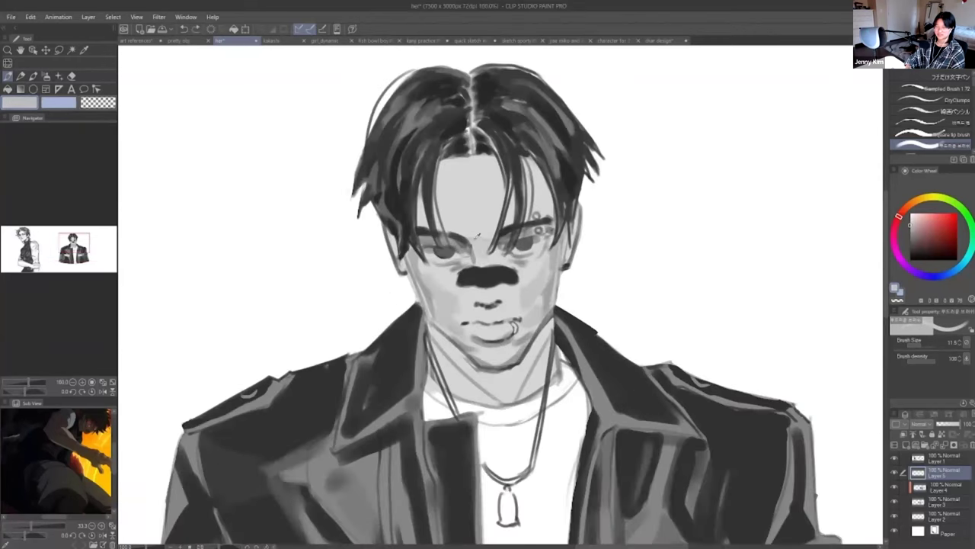
pyautogui.scroll(-2, 510, 230)
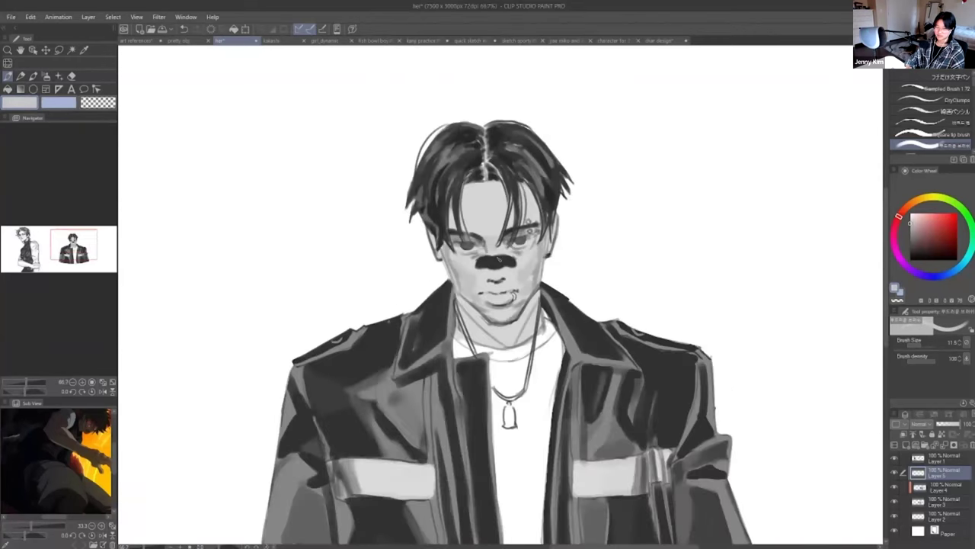
# - Set the brush size to 17.3, trying a stroke beneath the side fringe
pyautogui.click(921, 345)
pyautogui.moveTo(542, 192); pyautogui.dragTo(535, 222)
pyautogui.hotkey('ctrl', 'z')
pyautogui.click(923, 346)
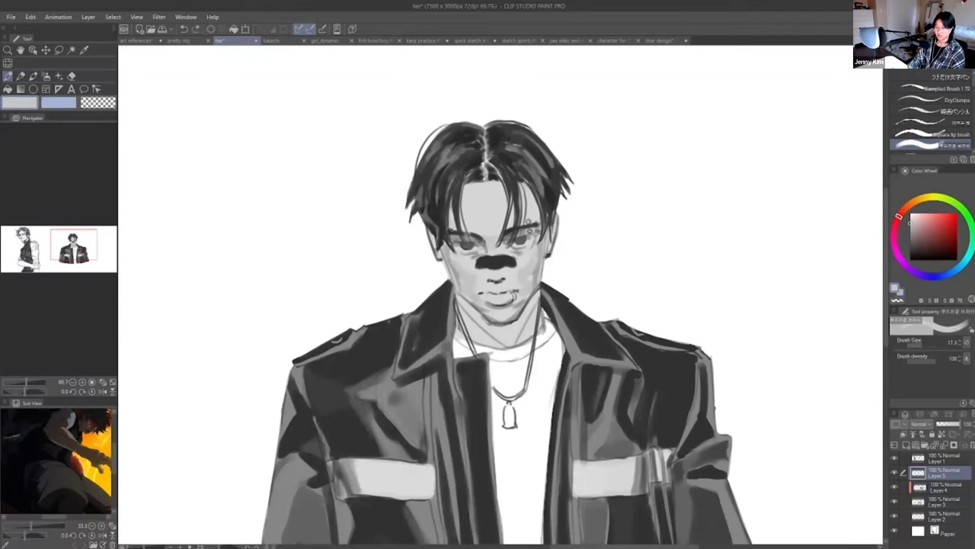
# - Paint grey cast shadows on the forehead and temples along the hair strands, undoing unwanted strokes
pyautogui.keyDown('alt'); pyautogui.click(461, 252); pyautogui.keyUp('alt')
pyautogui.moveTo(456, 200)
pyautogui.mouseDown()
pyautogui.moveTo(453, 225)
pyautogui.moveTo(453, 198)
pyautogui.moveTo(506, 204)
pyautogui.moveTo(502, 194)
pyautogui.moveTo(518, 221)
pyautogui.mouseUp()
pyautogui.hotkey('ctrl', 'z')
pyautogui.hotkey('ctrl', 'z')
pyautogui.moveTo(524, 186); pyautogui.dragTo(523, 217)
pyautogui.hotkey('ctrl', 'z')
pyautogui.hotkey('ctrl', 'z')
pyautogui.moveTo(452, 208); pyautogui.dragTo(453, 228)
pyautogui.hotkey('ctrl', 'z')
pyautogui.hotkey('ctrl', 'z')
pyautogui.moveTo(506, 197)
pyautogui.mouseDown()
pyautogui.moveTo(500, 239)
pyautogui.moveTo(508, 229)
pyautogui.moveTo(495, 245)
pyautogui.mouseUp()
pyautogui.hotkey('ctrl', 'z')
pyautogui.hotkey('ctrl', 'z')
pyautogui.moveTo(542, 214); pyautogui.dragTo(538, 228)
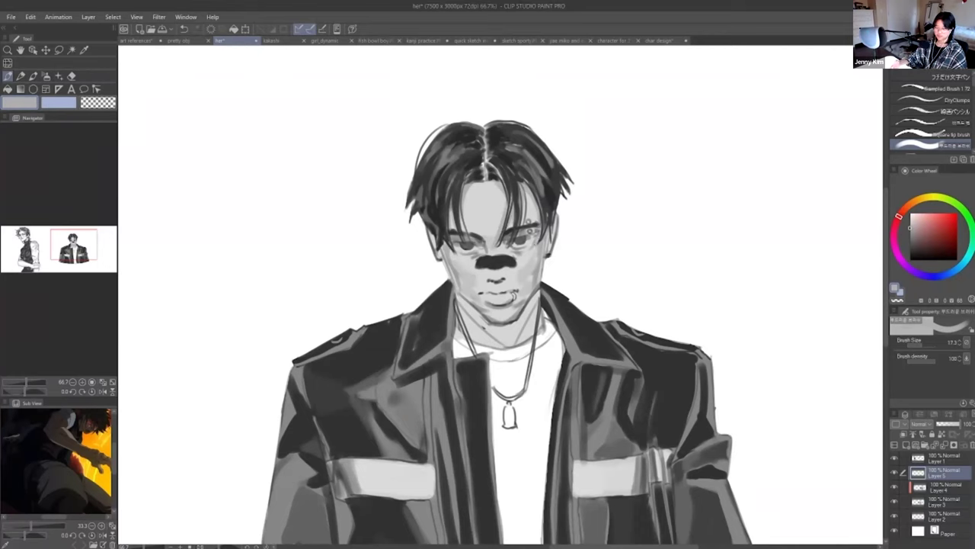
# - Paint a dark grey shadow on the neck directly beneath the jaw and chin
pyautogui.keyDown('alt'); pyautogui.click(466, 302); pyautogui.keyUp('alt')
pyautogui.moveTo(464, 304)
pyautogui.mouseDown()
pyautogui.moveTo(495, 334)
pyautogui.moveTo(460, 296)
pyautogui.moveTo(499, 337)
pyautogui.moveTo(487, 321)
pyautogui.moveTo(517, 325)
pyautogui.moveTo(535, 299)
pyautogui.mouseUp()
pyautogui.keyDown('alt'); pyautogui.click(457, 330); pyautogui.keyUp('alt')
pyautogui.hotkey('ctrl', 'z')
pyautogui.keyDown('alt'); pyautogui.click(466, 307); pyautogui.keyUp('alt')
pyautogui.keyDown('alt'); pyautogui.click(462, 301); pyautogui.keyUp('alt')
pyautogui.keyDown('alt'); pyautogui.click(457, 329); pyautogui.keyUp('alt')
pyautogui.hotkey('ctrl', 'z')
pyautogui.hotkey('ctrl', 'z')
pyautogui.hotkey('ctrl', 'z')
pyautogui.hotkey('ctrl', 'z')
pyautogui.moveTo(520, 320)
pyautogui.mouseDown()
pyautogui.moveTo(540, 293)
pyautogui.moveTo(515, 337)
pyautogui.mouseUp()
pyautogui.moveTo(521, 322)
pyautogui.mouseDown()
pyautogui.moveTo(500, 335)
pyautogui.moveTo(521, 340)
pyautogui.moveTo(491, 343)
pyautogui.moveTo(508, 349)
pyautogui.mouseUp()
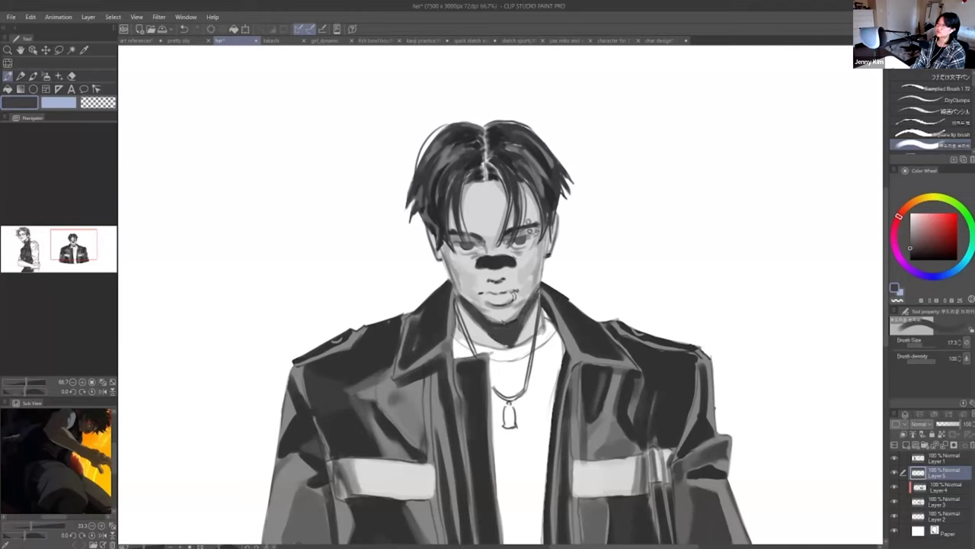
# - Extend the neck shadow down both sides to the shirt collar, blending it with mid greys
pyautogui.keyDown('alt'); pyautogui.click(529, 320); pyautogui.keyUp('alt')
pyautogui.moveTo(459, 305); pyautogui.dragTo(488, 338)
pyautogui.hotkey('ctrl', 'z')
pyautogui.moveTo(459, 304); pyautogui.dragTo(466, 330)
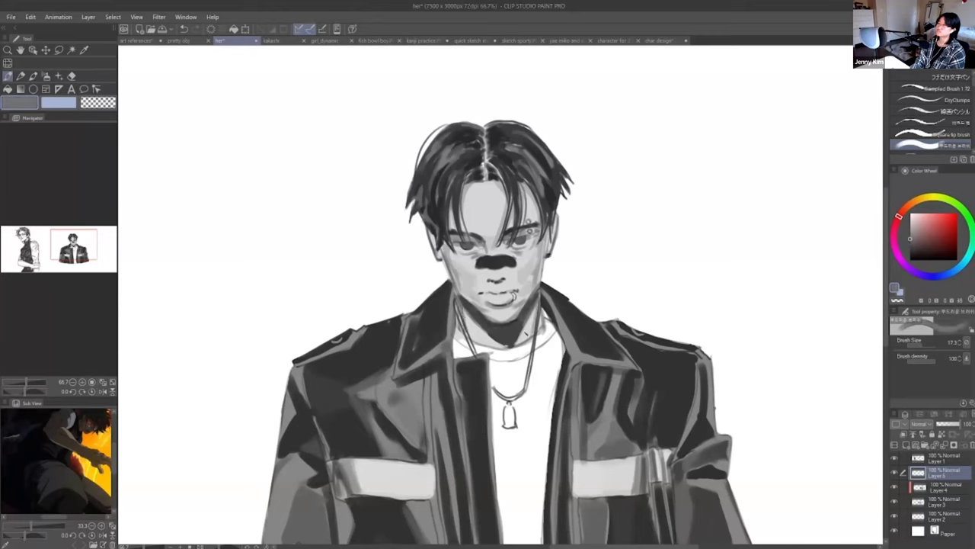
pyautogui.hotkey('ctrl', 'z')
pyautogui.moveTo(524, 326); pyautogui.dragTo(510, 351)
pyautogui.keyDown('alt'); pyautogui.click(508, 343); pyautogui.keyUp('alt')
pyautogui.keyDown('alt'); pyautogui.click(521, 340); pyautogui.keyUp('alt')
pyautogui.keyDown('alt'); pyautogui.click(505, 333); pyautogui.keyUp('alt')
pyautogui.keyDown('alt'); pyautogui.click(515, 335); pyautogui.keyUp('alt')
pyautogui.moveTo(465, 312); pyautogui.dragTo(511, 352)
pyautogui.hotkey('ctrl', 'z')
pyautogui.scroll(-2, 506, 346)
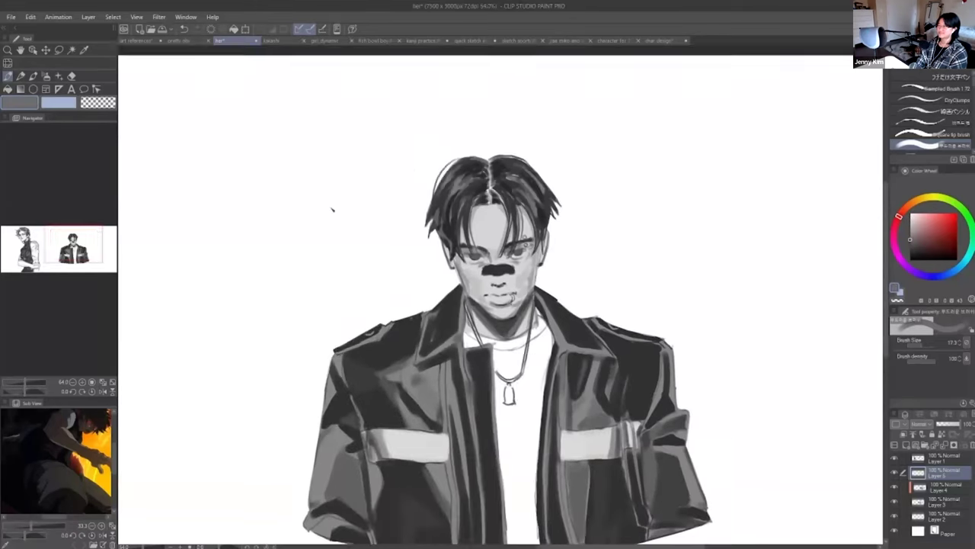
# - Pick a near-white tone for the face and set the brush size to 7.7
pyautogui.moveTo(91, 236); pyautogui.dragTo(92, 238)
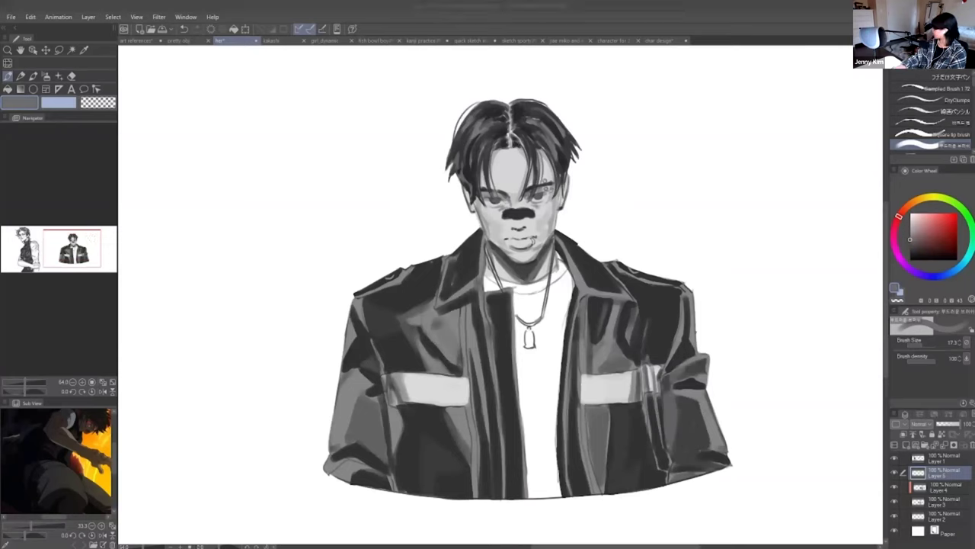
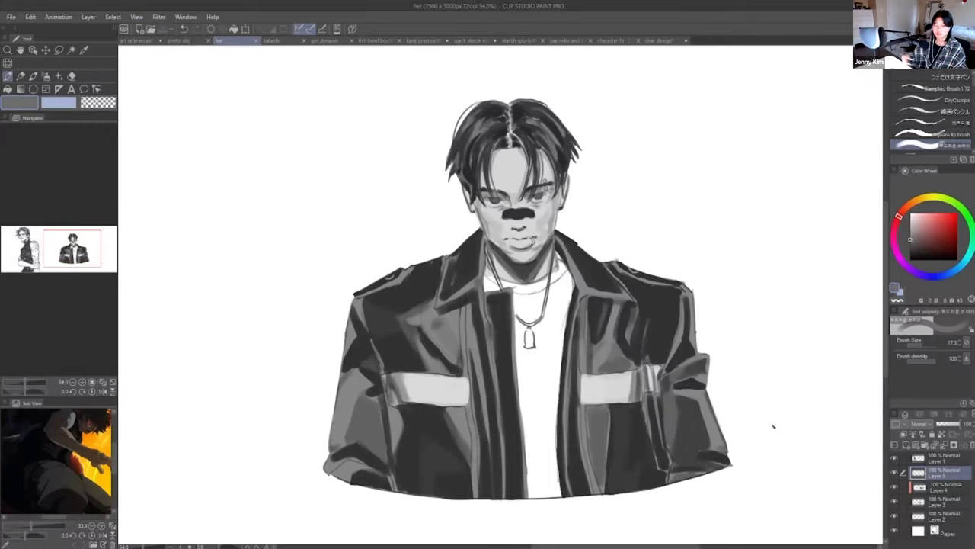
pyautogui.keyDown('alt'); pyautogui.click(509, 183); pyautogui.keyUp('alt')
pyautogui.click(909, 220)
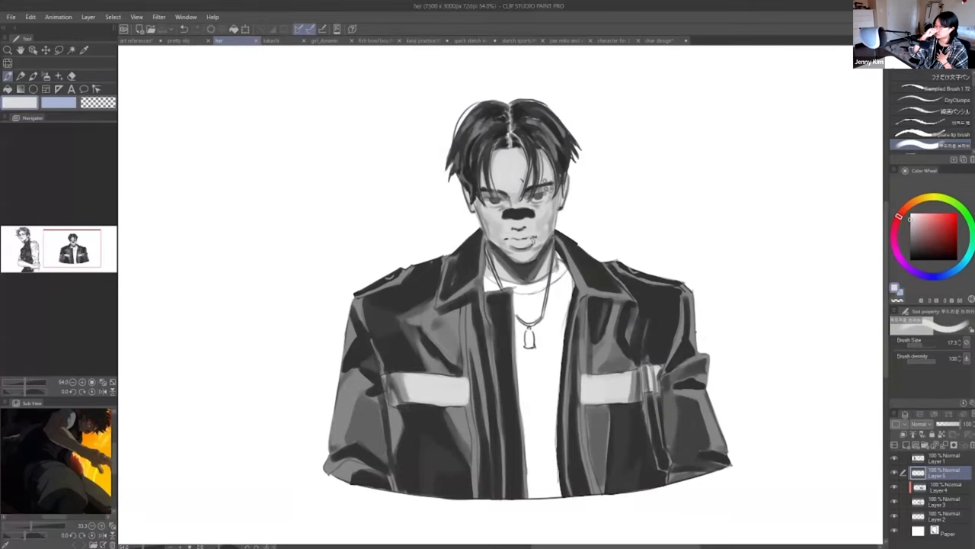
pyautogui.scroll(3, 510, 143)
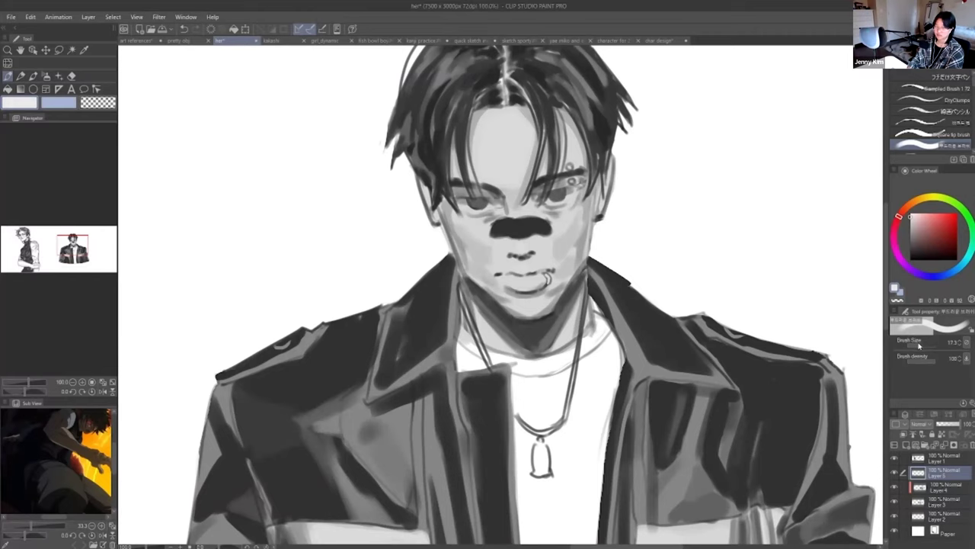
pyautogui.moveTo(921, 345); pyautogui.dragTo(895, 340)
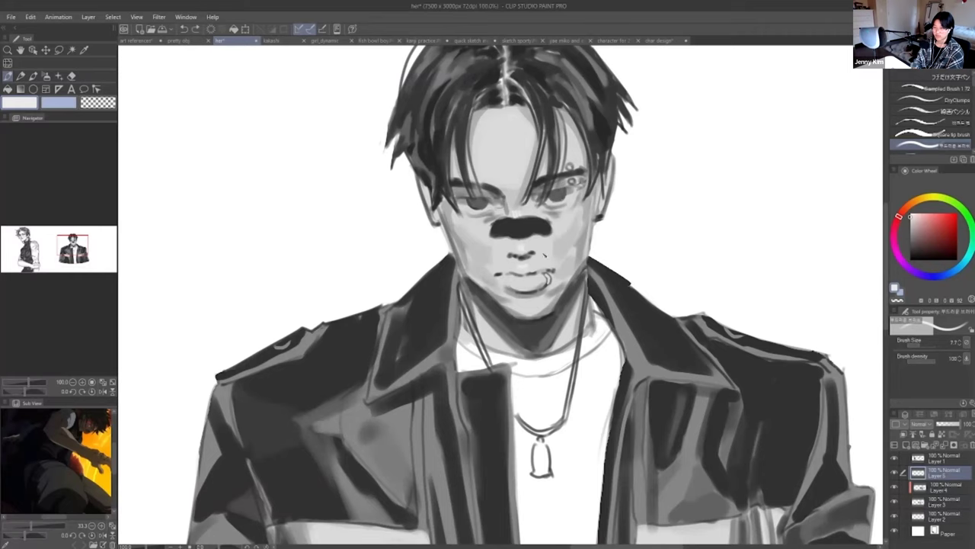
# - Add a new layer above Layer 1 and draw a thin dark line between the lips, undoing unwanted strokes
pyautogui.keyDown('alt'); pyautogui.click(525, 221); pyautogui.keyUp('alt')
pyautogui.moveTo(497, 274); pyautogui.dragTo(503, 276)
pyautogui.hotkey('ctrl', 'z')
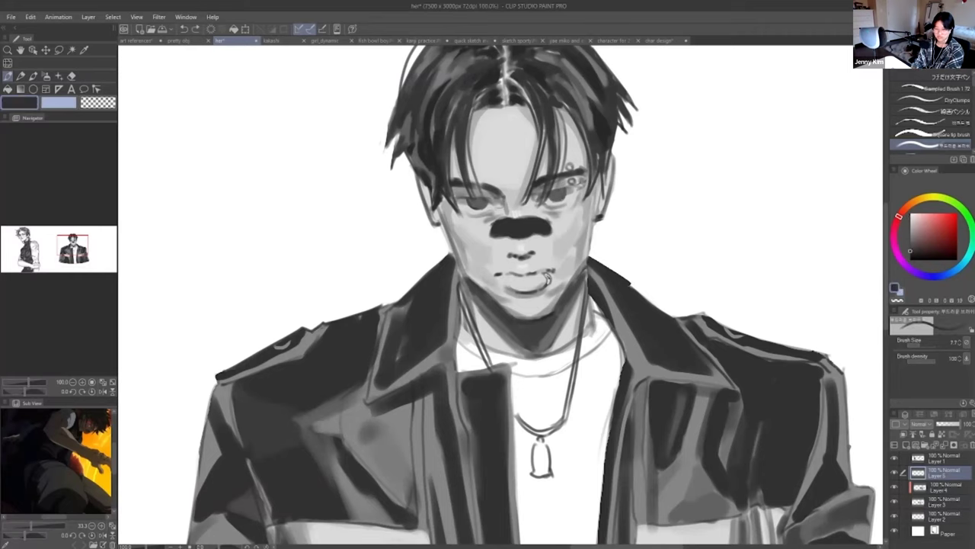
pyautogui.click(941, 459)
pyautogui.click(907, 445)
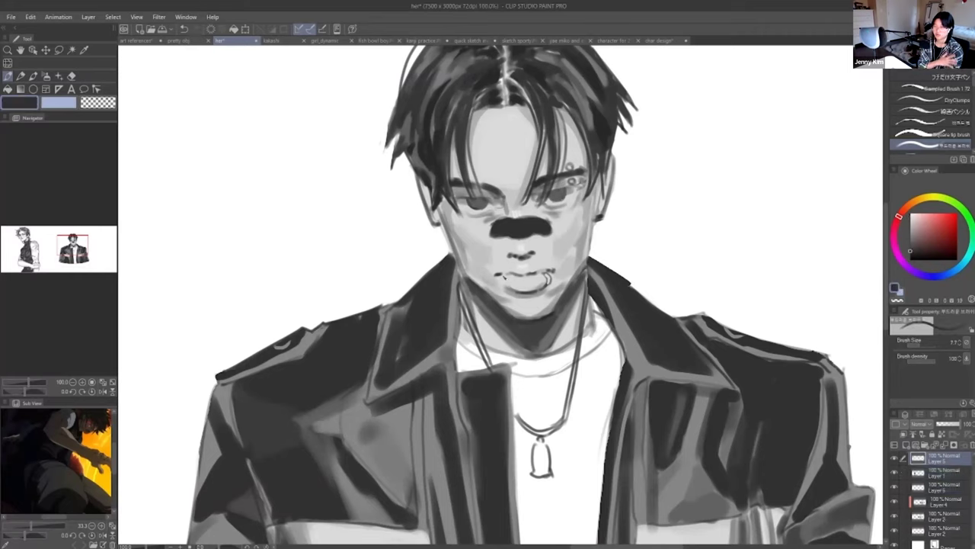
pyautogui.moveTo(500, 274); pyautogui.dragTo(541, 271)
pyautogui.hotkey('ctrl', 'z')
pyautogui.hotkey('ctrl', 'z')
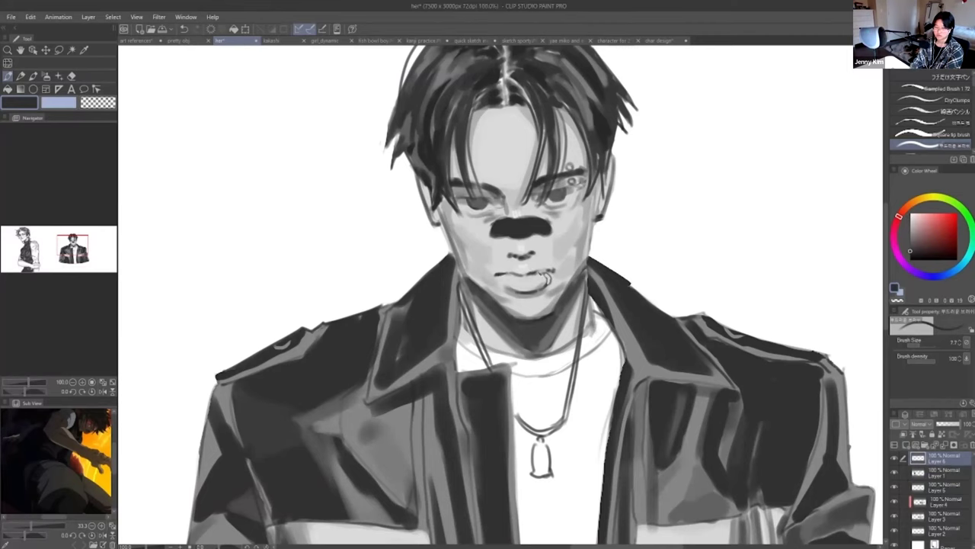
# - Retouch the mouth corner beside the lip ring with alternating skin grey and dark strokes
pyautogui.keyDown('alt'); pyautogui.click(543, 276); pyautogui.keyUp('alt')
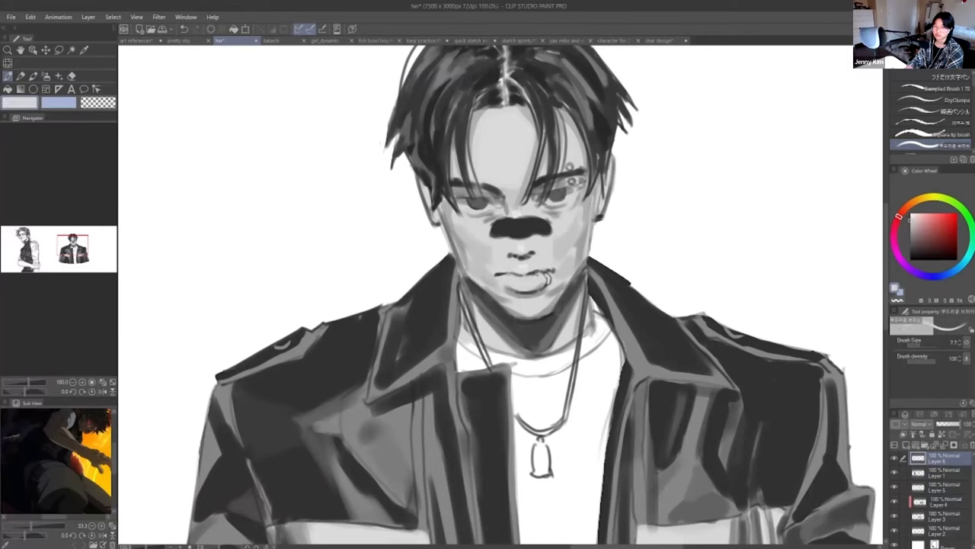
pyautogui.keyDown('alt'); pyautogui.click(546, 280); pyautogui.keyUp('alt')
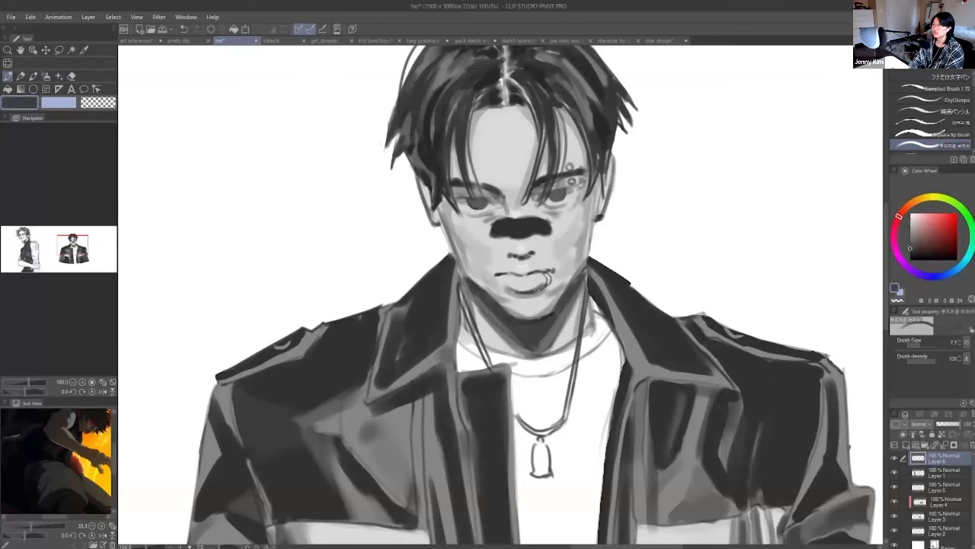
pyautogui.keyDown('alt'); pyautogui.click(546, 281); pyautogui.keyUp('alt')
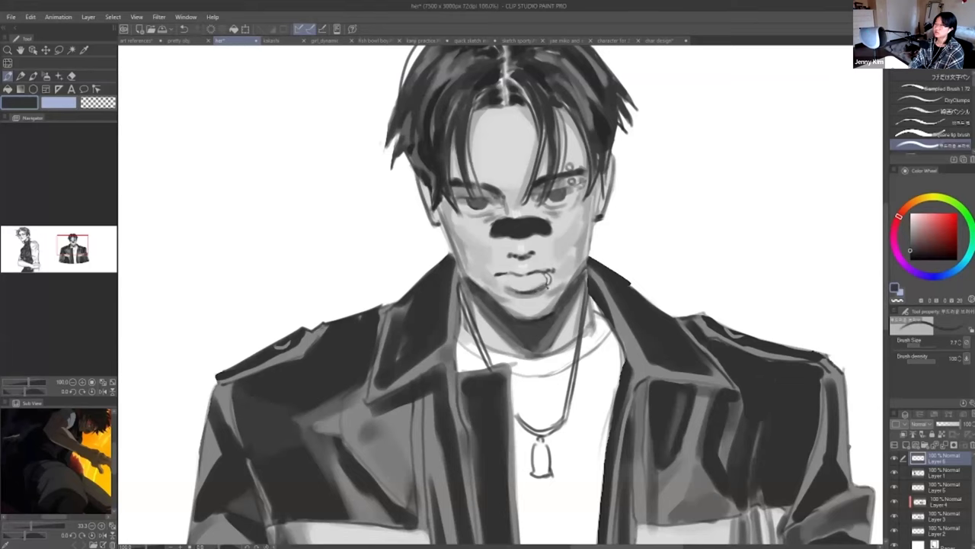
pyautogui.keyDown('alt'); pyautogui.click(546, 280); pyautogui.keyUp('alt')
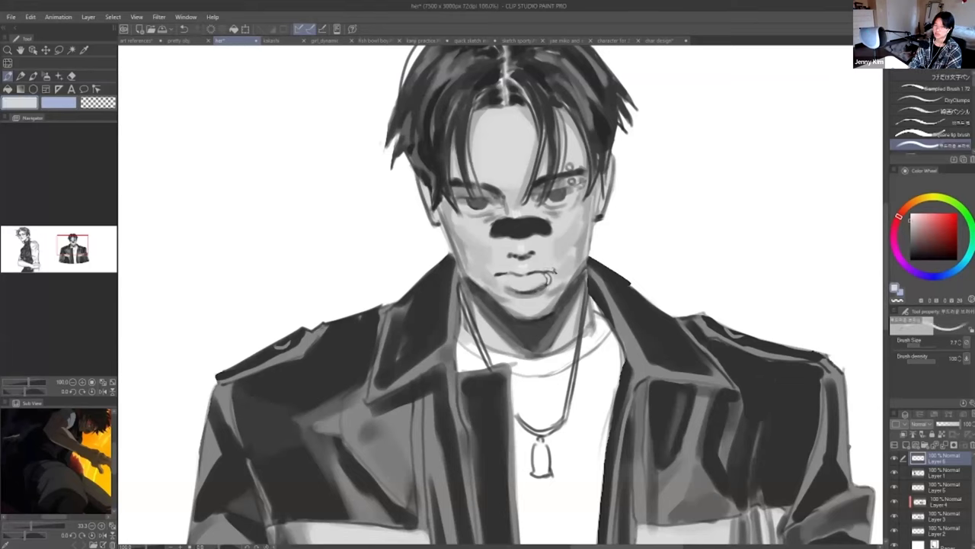
pyautogui.keyDown('alt'); pyautogui.click(556, 272); pyautogui.keyUp('alt')
pyautogui.hotkey('ctrl', 'z')
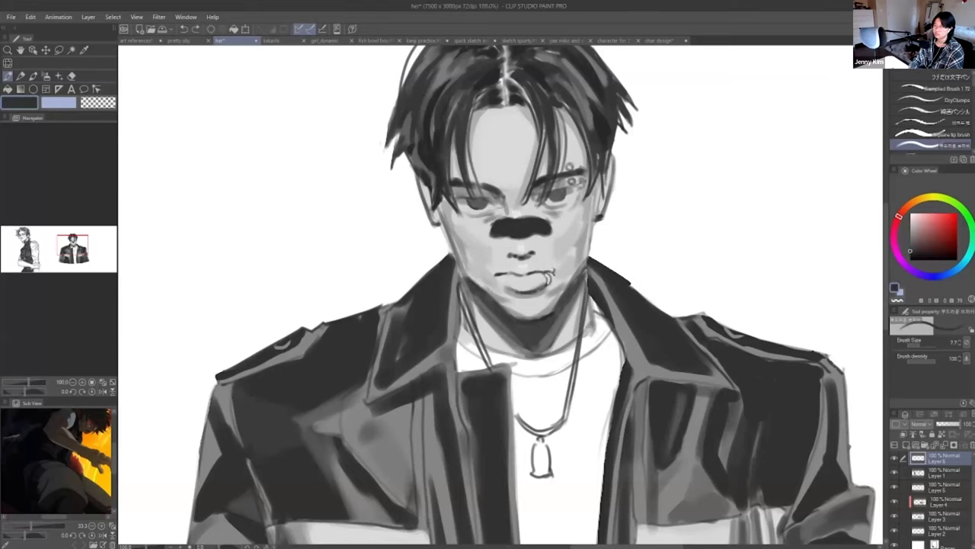
pyautogui.keyDown('alt'); pyautogui.click(554, 272); pyautogui.keyUp('alt')
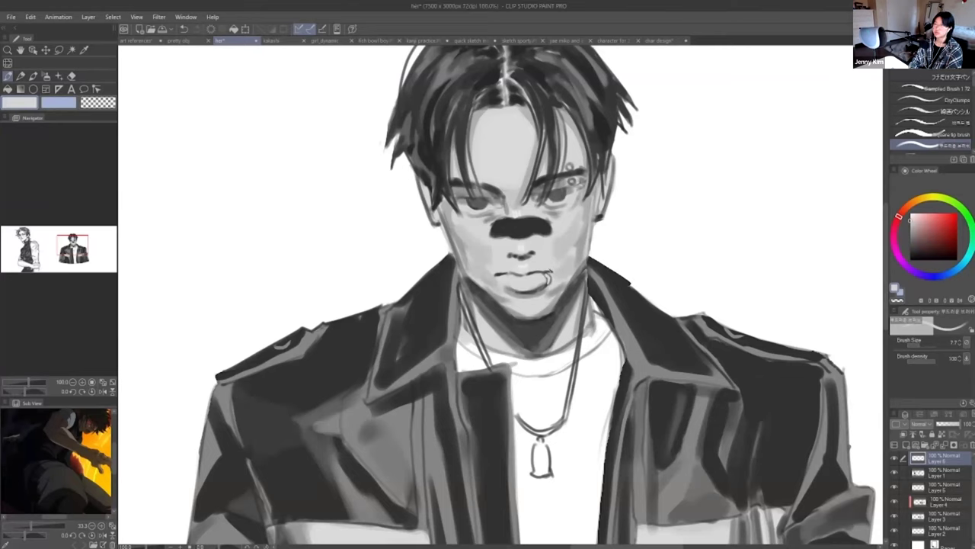
# - Redraw the lip ring with a thicker dark outline and a light grey inside
pyautogui.keyDown('alt'); pyautogui.click(549, 278); pyautogui.keyUp('alt')
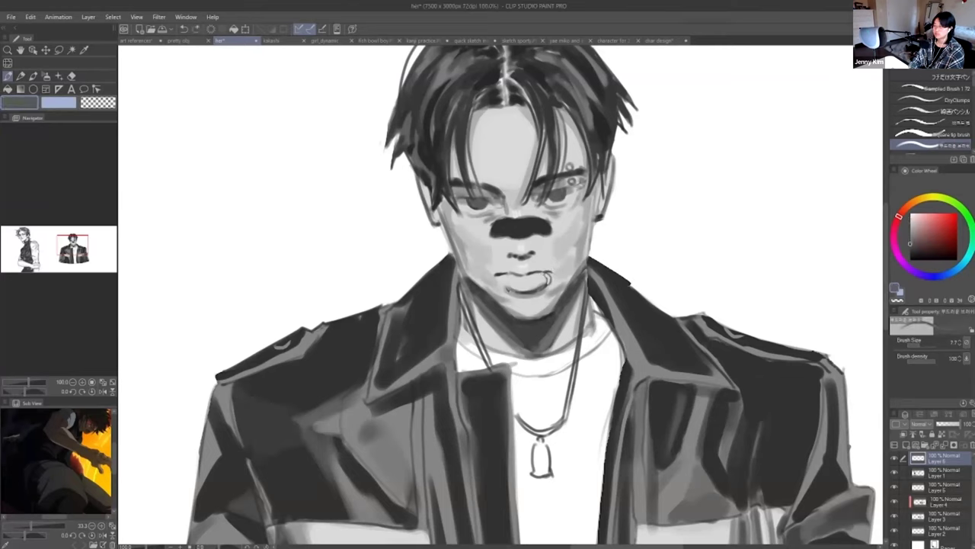
pyautogui.keyDown('alt'); pyautogui.click(518, 287); pyautogui.keyUp('alt')
pyautogui.keyDown('alt'); pyautogui.click(547, 279); pyautogui.keyUp('alt')
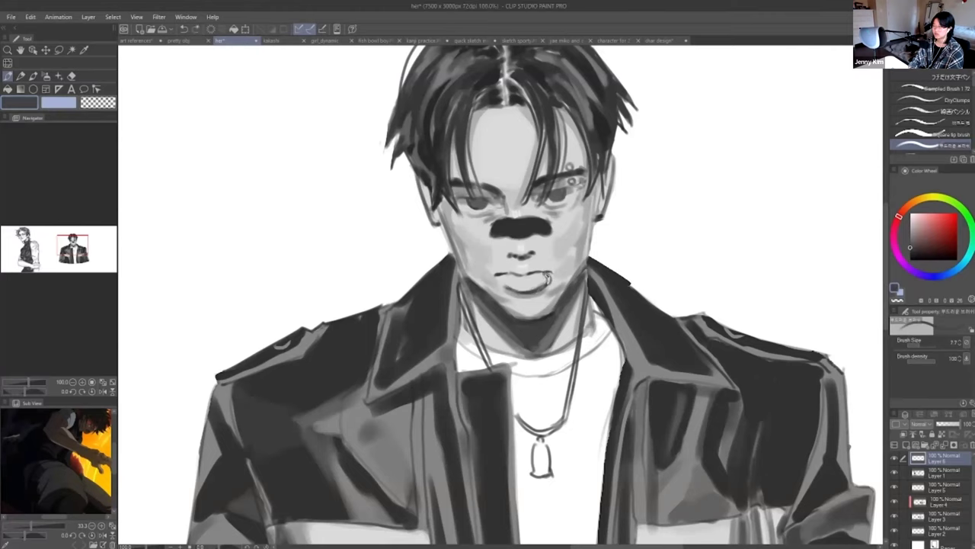
pyautogui.keyDown('alt'); pyautogui.click(549, 279); pyautogui.keyUp('alt')
pyautogui.keyDown('alt'); pyautogui.click(547, 279); pyautogui.keyUp('alt')
pyautogui.keyDown('alt'); pyautogui.click(545, 279); pyautogui.keyUp('alt')
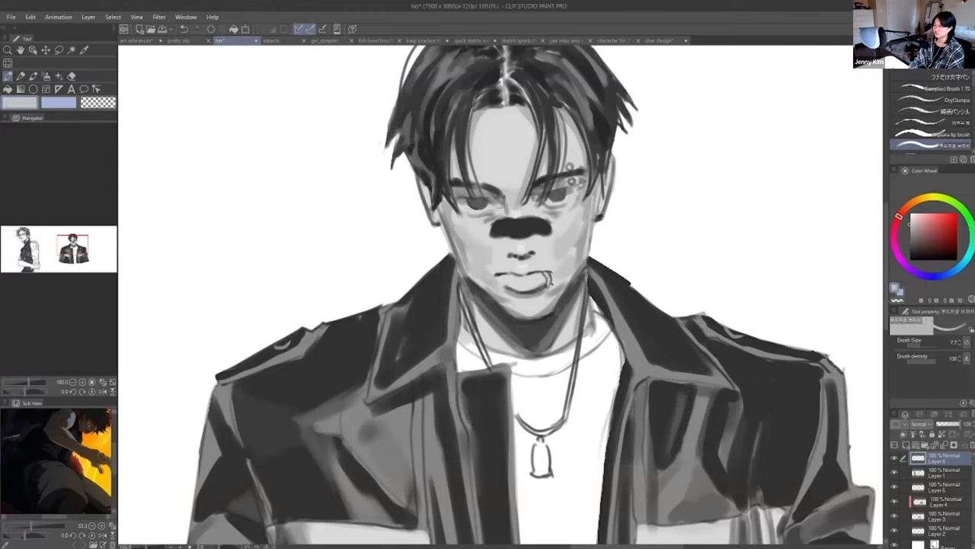
pyautogui.keyDown('alt'); pyautogui.click(545, 279); pyautogui.keyUp('alt')
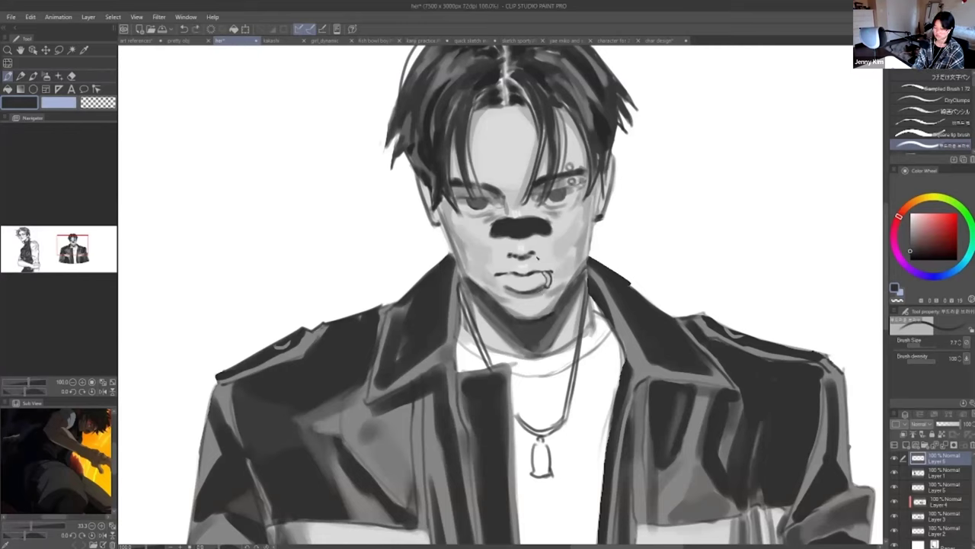
# - Refine the dark line of the nostril wing and dot near-white highlights in both pupils
pyautogui.keyDown('alt'); pyautogui.click(526, 245); pyautogui.keyUp('alt')
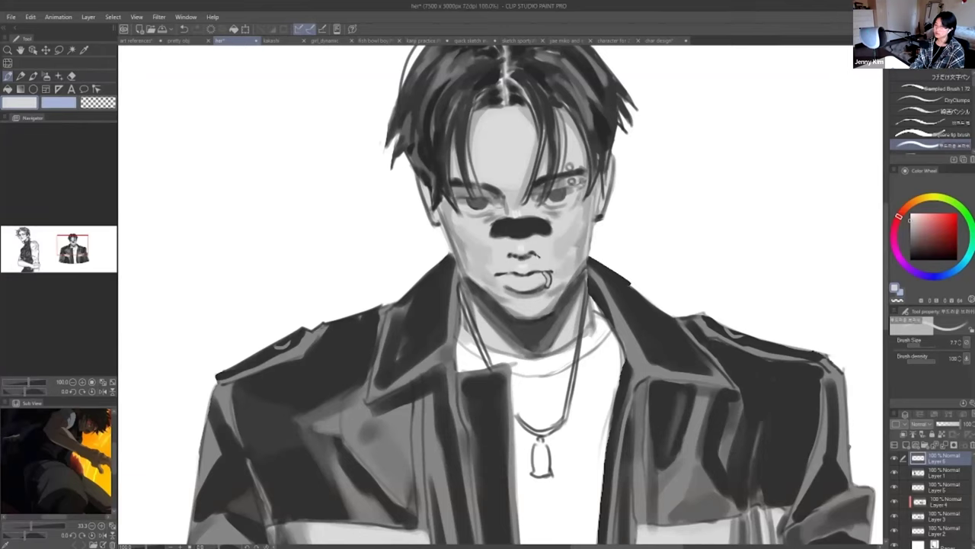
pyautogui.hotkey('ctrl', 'z')
pyautogui.keyDown('alt'); pyautogui.click(515, 233); pyautogui.keyUp('alt')
pyautogui.keyDown('alt'); pyautogui.click(528, 264); pyautogui.keyUp('alt')
pyautogui.moveTo(540, 254); pyautogui.dragTo(545, 261)
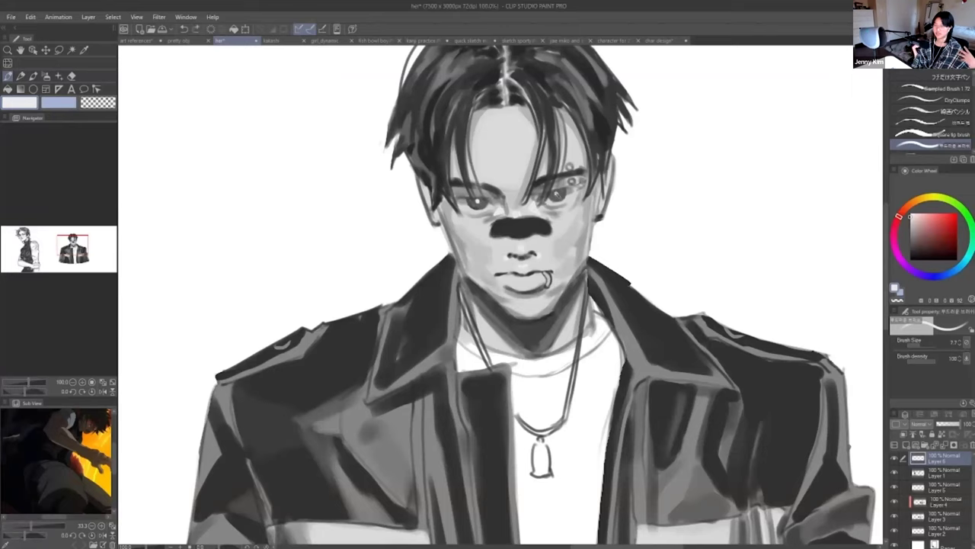
# - Reshape the ends of the black nose bandage with dark strokes and skin grey edge corrections
pyautogui.keyDown('alt'); pyautogui.click(503, 228); pyautogui.keyUp('alt')
pyautogui.moveTo(497, 224); pyautogui.dragTo(496, 237)
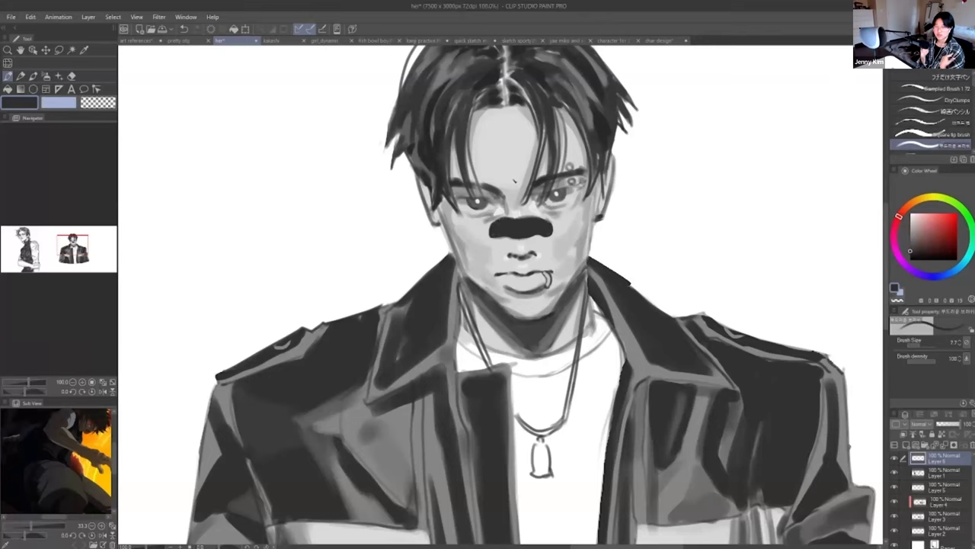
pyautogui.keyDown('alt'); pyautogui.click(516, 179); pyautogui.keyUp('alt')
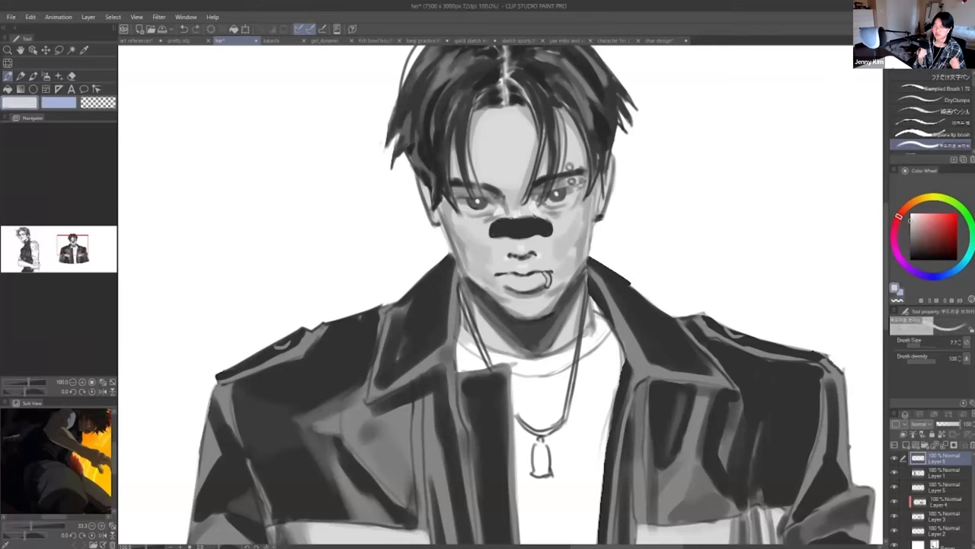
pyautogui.press('x')
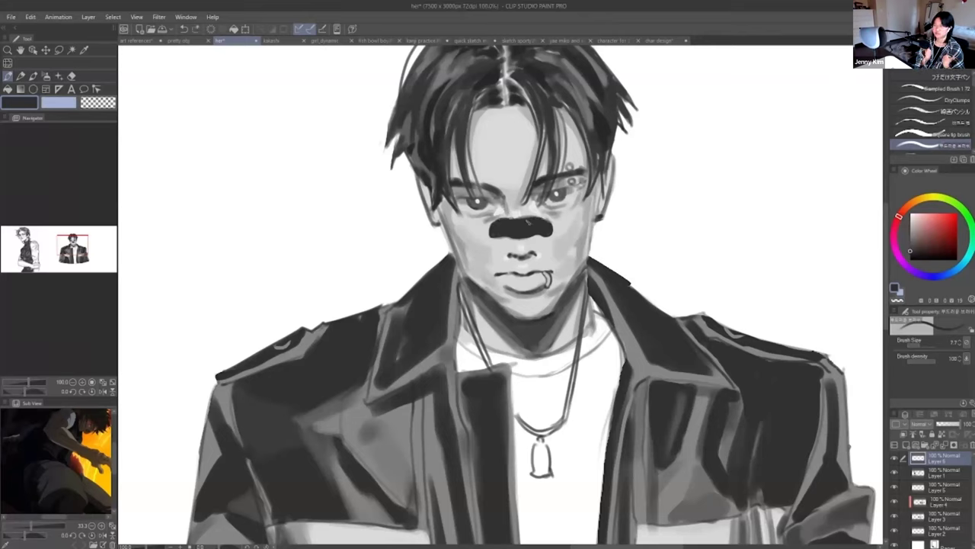
pyautogui.press('x')
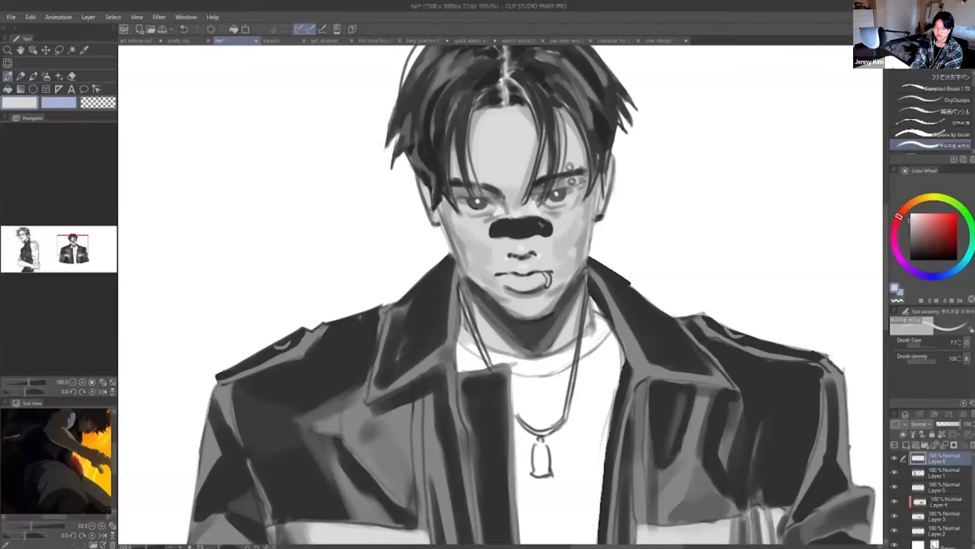
pyautogui.press('x')
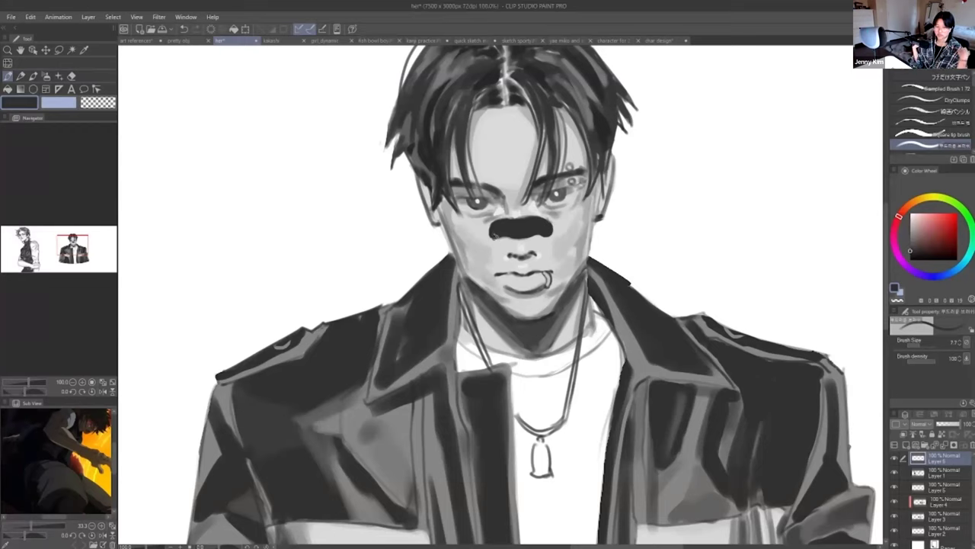
pyautogui.keyDown('alt'); pyautogui.click(492, 238); pyautogui.keyUp('alt')
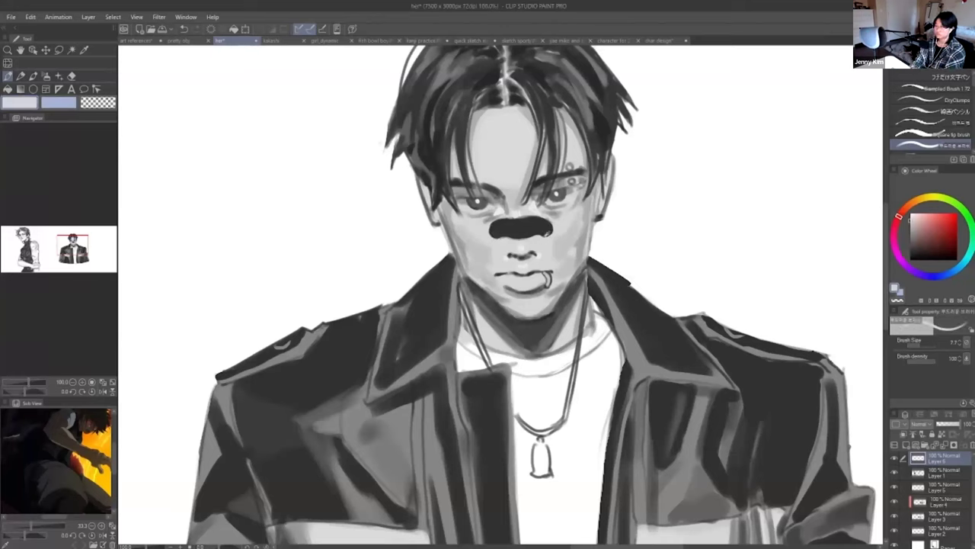
# - Clean the upper edge of the nose bandage and add small light dots at both its ends
pyautogui.keyDown('alt'); pyautogui.click(548, 235); pyautogui.keyUp('alt')
pyautogui.keyDown('alt'); pyautogui.click(545, 227); pyautogui.keyUp('alt')
pyautogui.keyDown('alt'); pyautogui.click(541, 227); pyautogui.keyUp('alt')
pyautogui.moveTo(542, 220)
pyautogui.mouseDown()
pyautogui.moveTo(551, 227)
pyautogui.moveTo(525, 219)
pyautogui.mouseUp()
pyautogui.keyDown('alt'); pyautogui.click(555, 228); pyautogui.keyUp('alt')
pyautogui.keyDown('alt'); pyautogui.click(554, 226); pyautogui.keyUp('alt')
pyautogui.keyDown('alt'); pyautogui.click(550, 226); pyautogui.keyUp('alt')
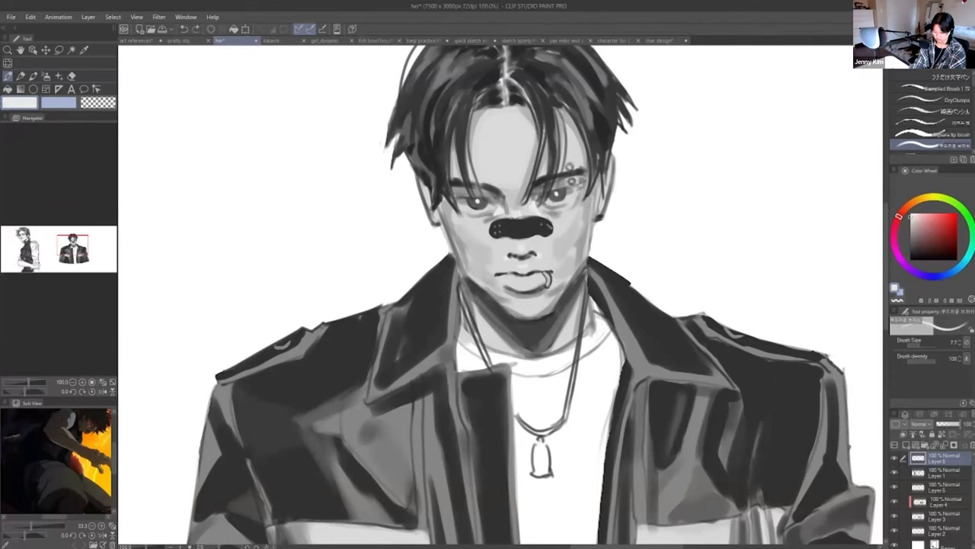
# - Outline a rectangular pad in the middle of the nose bandage and fill it with mid grey
pyautogui.keyDown('alt'); pyautogui.click(547, 222); pyautogui.keyUp('alt')
pyautogui.keyDown('alt'); pyautogui.click(535, 239); pyautogui.keyUp('alt')
pyautogui.keyDown('alt'); pyautogui.click(523, 240); pyautogui.keyUp('alt')
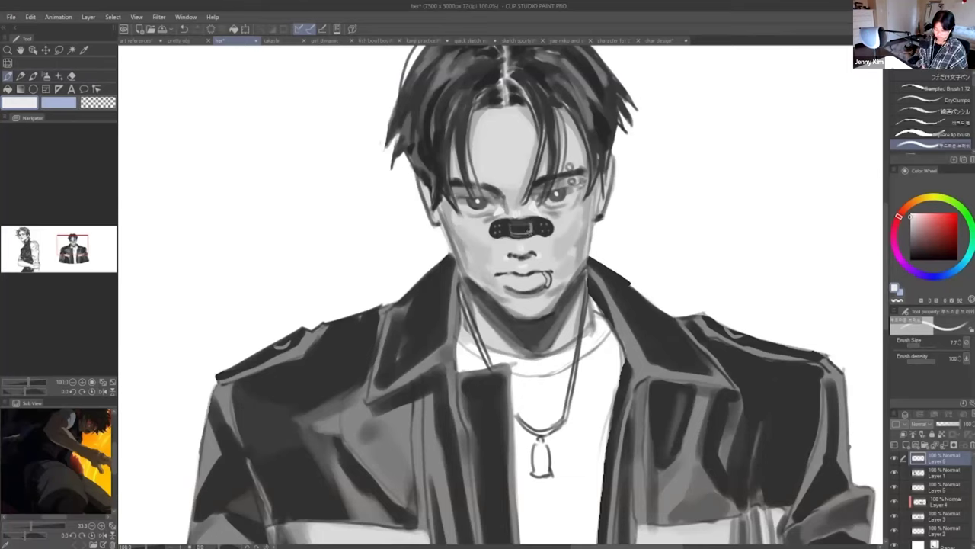
pyautogui.keyDown('alt'); pyautogui.click(524, 229); pyautogui.keyUp('alt')
pyautogui.keyDown('alt'); pyautogui.click(524, 229); pyautogui.keyUp('alt')
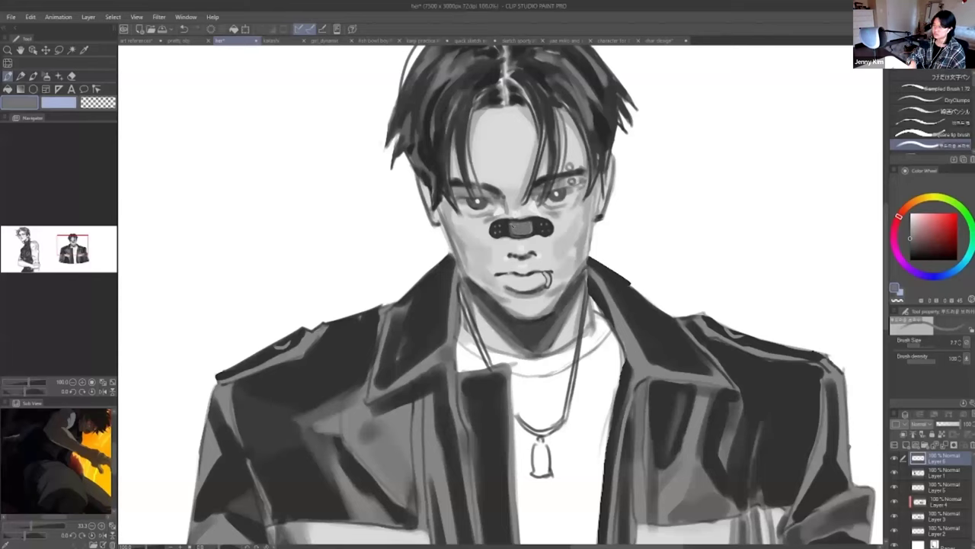
# - Trim the outer edge of the nose bandage's end with light skin grey
pyautogui.scroll(2, 524, 231)
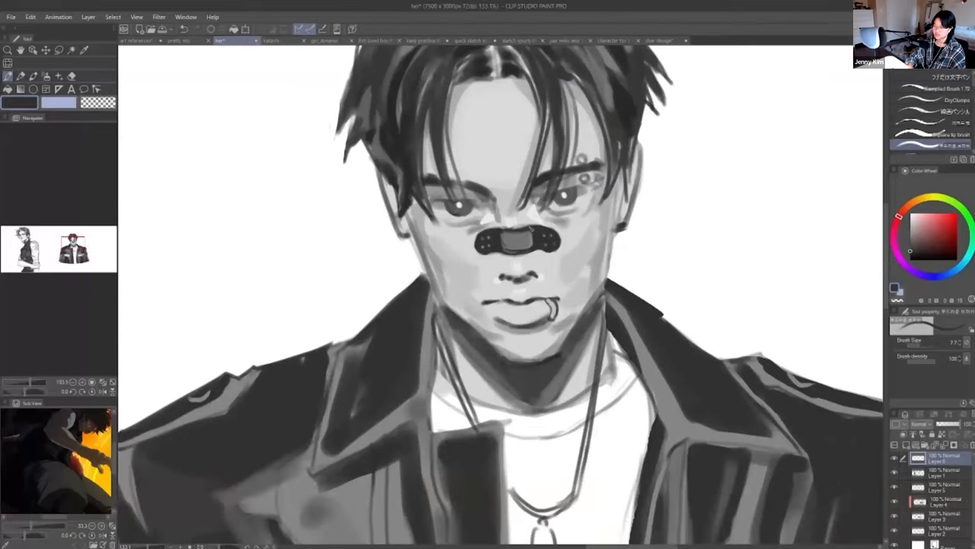
pyautogui.keyDown('alt'); pyautogui.click(474, 259); pyautogui.keyUp('alt')
pyautogui.moveTo(475, 240); pyautogui.dragTo(483, 256)
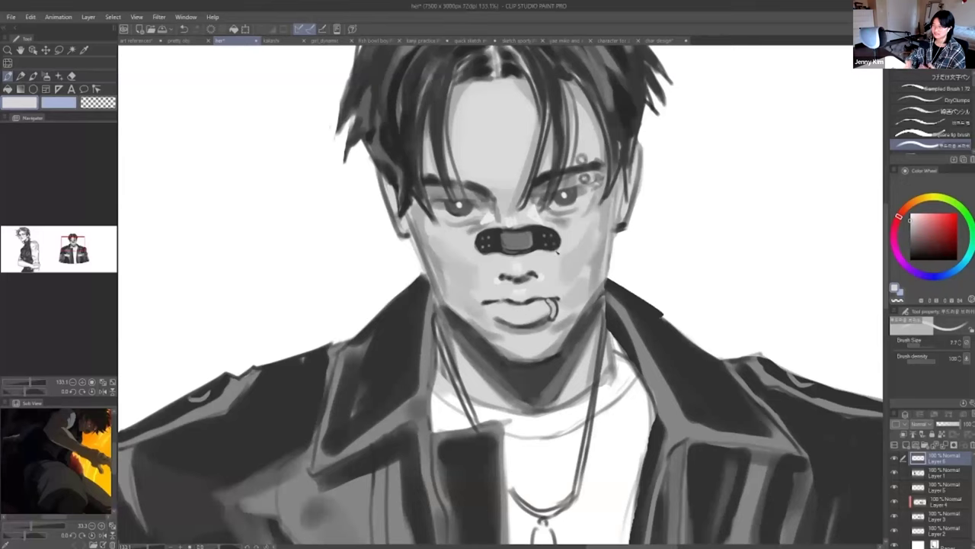
# - Refine the lid lines and corners of both eyes with thin dark strokes, undoing unwanted ones
pyautogui.keyDown('alt'); pyautogui.click(549, 242); pyautogui.keyUp('alt')
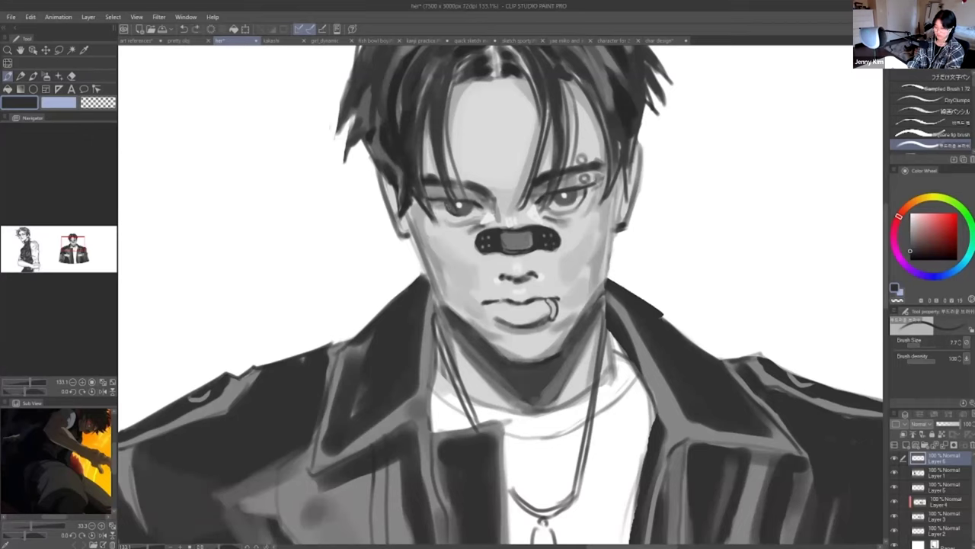
pyautogui.moveTo(436, 202)
pyautogui.mouseDown()
pyautogui.moveTo(451, 222)
pyautogui.moveTo(440, 211)
pyautogui.mouseUp()
pyautogui.hotkey('ctrl', 'z')
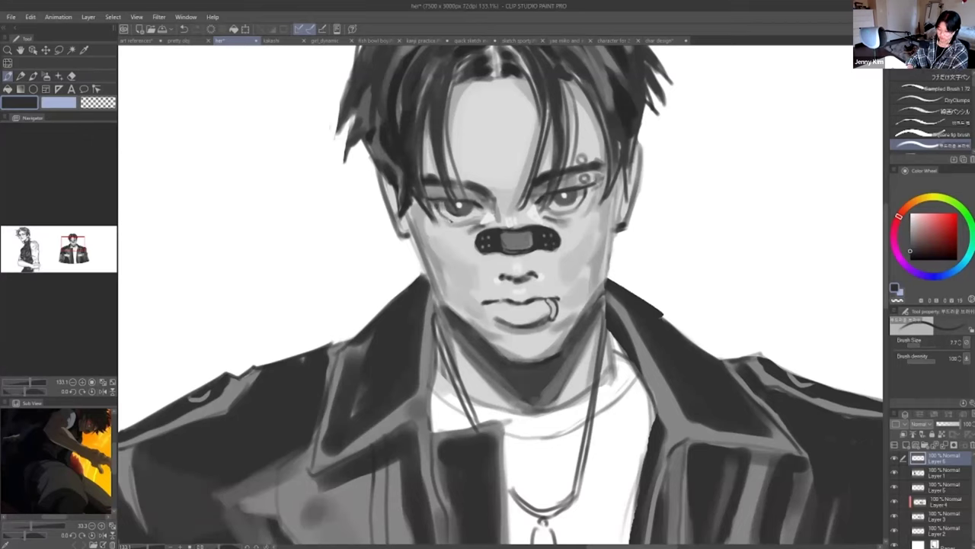
pyautogui.press('x')
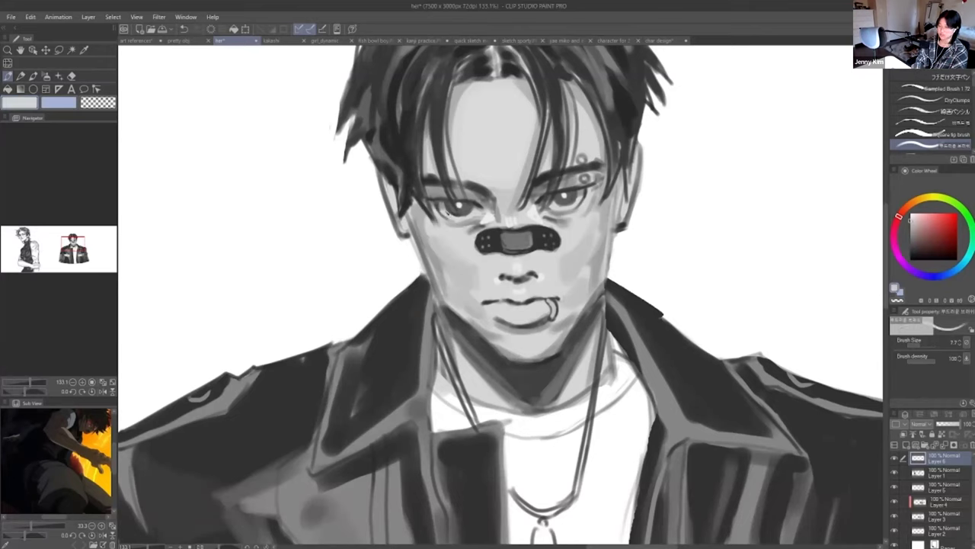
pyautogui.hotkey('ctrl', 'z')
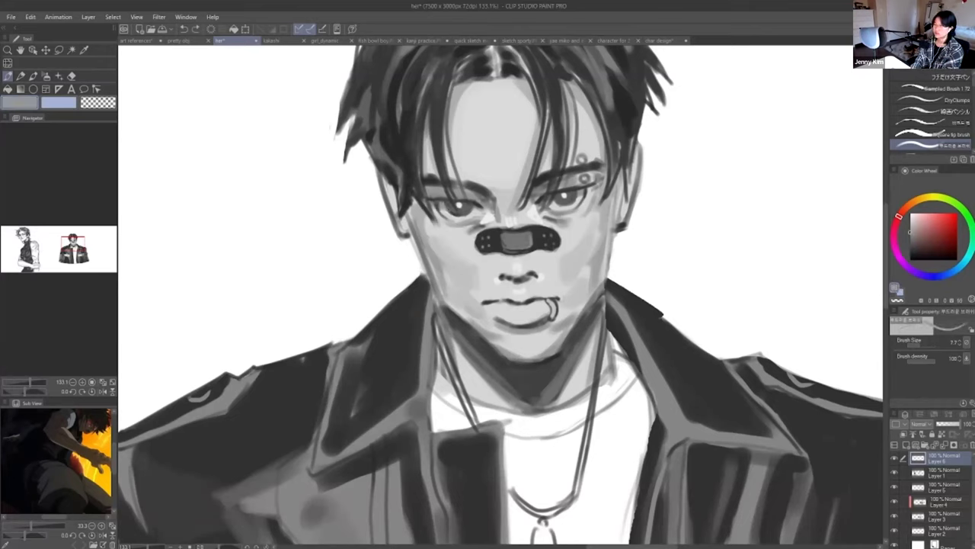
# - Try to redraw the face's outer contour down the cheek with a dark stroke
pyautogui.press('x')
pyautogui.press('x')
pyautogui.press('x')
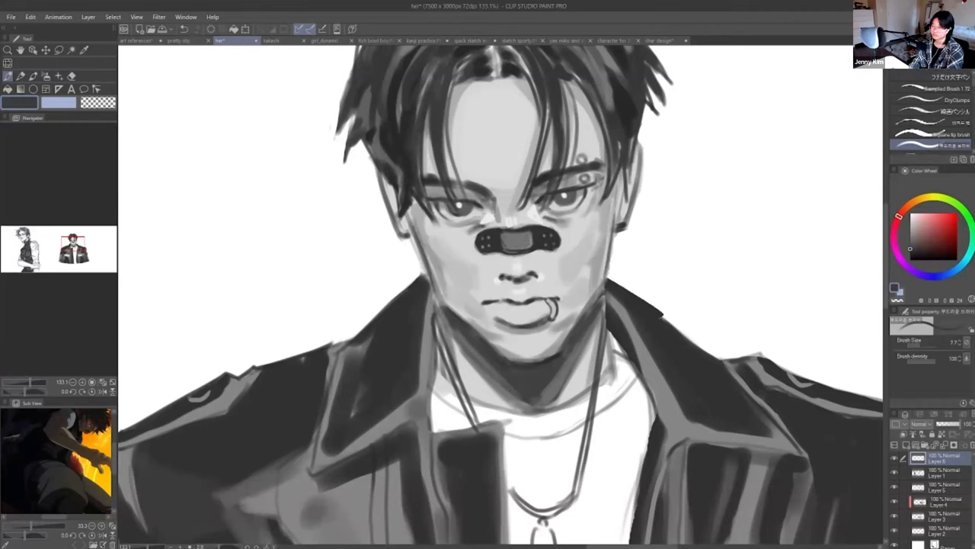
pyautogui.moveTo(410, 215); pyautogui.dragTo(429, 291)
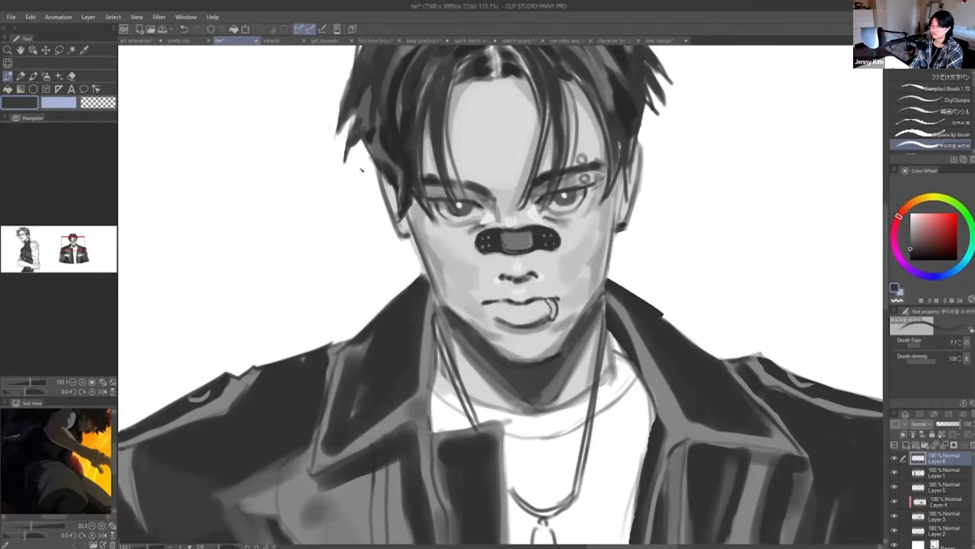
pyautogui.hotkey('ctrl', 'z')
# - Clean the dark mark off the earlobe and redraw the inner edge of the ear on the pierced-eyebrow side
pyautogui.moveTo(618, 216)
pyautogui.mouseDown()
pyautogui.moveTo(612, 251)
pyautogui.moveTo(617, 238)
pyautogui.mouseUp()
pyautogui.keyDown('alt'); pyautogui.click(621, 225); pyautogui.keyUp('alt')
pyautogui.keyDown('alt'); pyautogui.click(638, 226); pyautogui.keyUp('alt')
pyautogui.keyDown('alt'); pyautogui.click(622, 217); pyautogui.keyUp('alt')
pyautogui.keyDown('alt'); pyautogui.click(615, 190); pyautogui.keyUp('alt')
pyautogui.moveTo(616, 197); pyautogui.dragTo(625, 168)
pyautogui.scroll(-2, 545, 241)
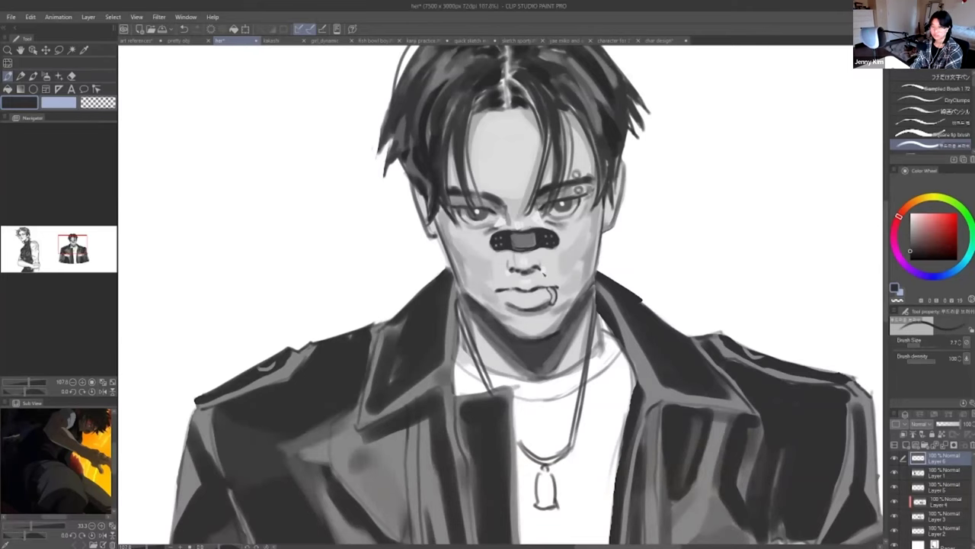
# - Redraw the cheek-to-jaw contour on the side without eyebrow piercings in dark grey, undoing unwanted strokes near the mouth and opposite cheek
pyautogui.keyDown('alt'); pyautogui.click(512, 270); pyautogui.keyUp('alt')
pyautogui.moveTo(558, 288); pyautogui.dragTo(562, 293)
pyautogui.hotkey('ctrl', 'z')
pyautogui.moveTo(596, 238); pyautogui.dragTo(592, 271)
pyautogui.hotkey('ctrl', 'z')
pyautogui.moveTo(447, 248); pyautogui.dragTo(465, 288)
pyautogui.keyDown('alt'); pyautogui.click(512, 236); pyautogui.keyUp('alt')
pyautogui.keyDown('alt'); pyautogui.click(508, 235); pyautogui.keyUp('alt')
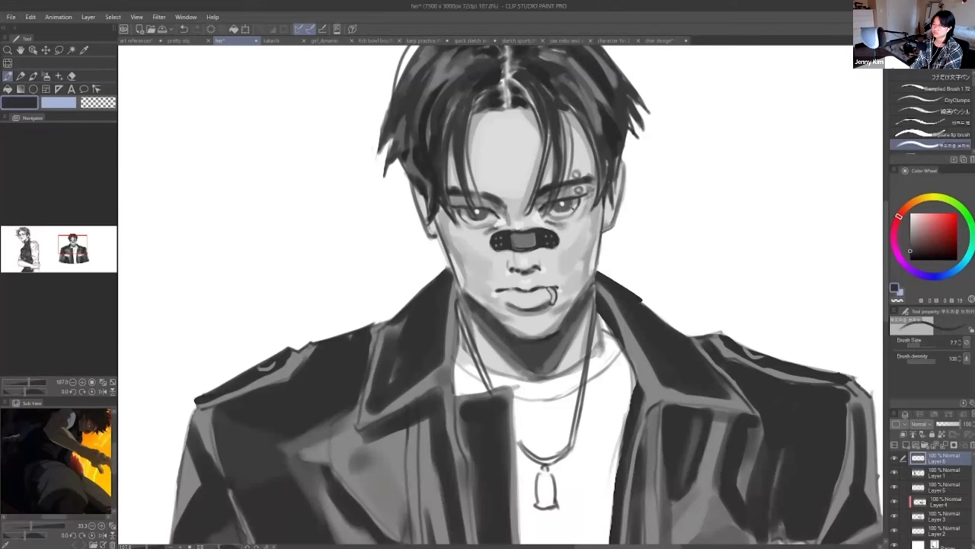
# - Repaint the irises of both eyes in mid grey and tidy the surrounding lid edges with sampled tones
pyautogui.keyDown('alt'); pyautogui.click(564, 212); pyautogui.keyUp('alt')
pyautogui.moveTo(561, 203); pyautogui.dragTo(565, 208)
pyautogui.scroll(3, 490, 187)
pyautogui.keyDown('alt'); pyautogui.click(474, 229); pyautogui.keyUp('alt')
pyautogui.moveTo(470, 224); pyautogui.dragTo(482, 241)
pyautogui.keyDown('alt'); pyautogui.click(480, 231); pyautogui.keyUp('alt')
pyautogui.moveTo(483, 237); pyautogui.dragTo(467, 240)
pyautogui.keyDown('alt'); pyautogui.click(472, 241); pyautogui.keyUp('alt')
pyautogui.keyDown('alt'); pyautogui.click(474, 242); pyautogui.keyUp('alt')
pyautogui.keyDown('alt'); pyautogui.click(487, 235); pyautogui.keyUp('alt')
pyautogui.keyDown('alt'); pyautogui.click(488, 233); pyautogui.keyUp('alt')
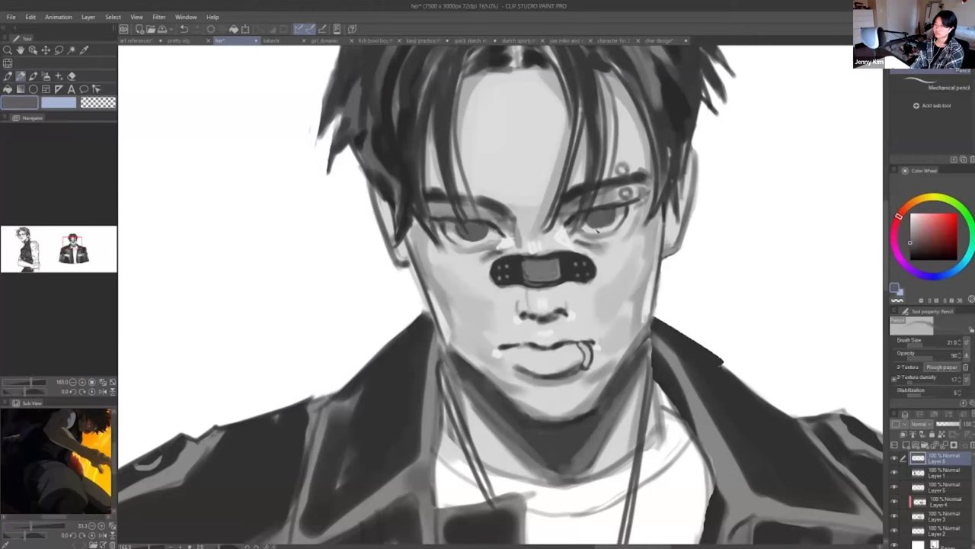
# - Refine the iris and eye white below the pierced eyebrow with sampled greys, undoing unwanted strokes
pyautogui.moveTo(610, 226)
pyautogui.mouseDown()
pyautogui.moveTo(596, 228)
pyautogui.moveTo(617, 217)
pyautogui.moveTo(567, 228)
pyautogui.mouseUp()
pyautogui.keyDown('alt'); pyautogui.click(614, 222); pyautogui.keyUp('alt')
pyautogui.keyDown('alt'); pyautogui.click(618, 222); pyautogui.keyUp('alt')
pyautogui.keyDown('alt'); pyautogui.click(619, 222); pyautogui.keyUp('alt')
pyautogui.keyDown('alt'); pyautogui.click(619, 220); pyautogui.keyUp('alt')
pyautogui.keyDown('alt'); pyautogui.click(616, 217); pyautogui.keyUp('alt')
pyautogui.hotkey('ctrl', 'z')
pyautogui.keyDown('alt'); pyautogui.click(617, 218); pyautogui.keyUp('alt')
pyautogui.keyDown('alt'); pyautogui.click(577, 216); pyautogui.keyUp('alt')
pyautogui.hotkey('ctrl', 'z')
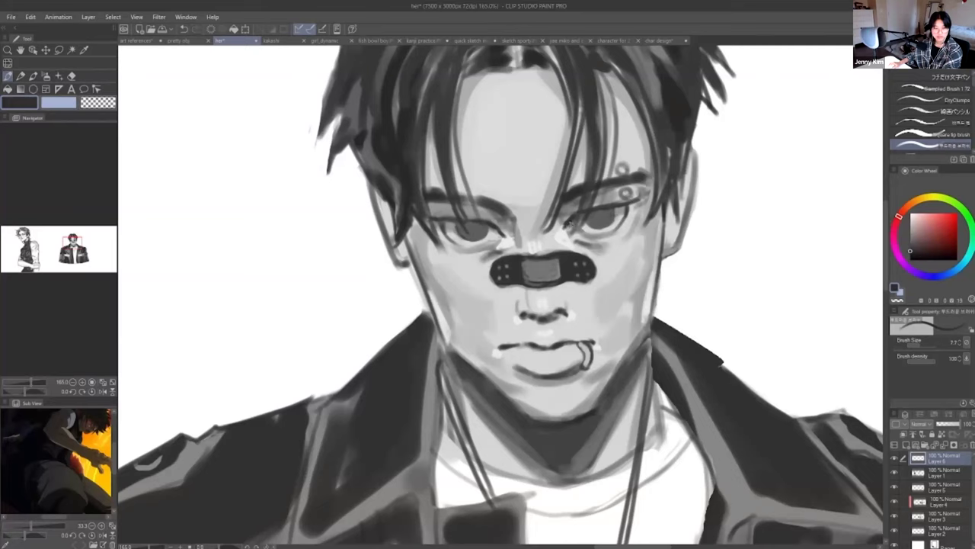
# - Rework the inner corner and lower lid of the eye below the piercings with alternating dark and light greys
pyautogui.keyDown('alt'); pyautogui.click(575, 226); pyautogui.keyUp('alt')
pyautogui.keyDown('alt'); pyautogui.click(599, 147); pyautogui.keyUp('alt')
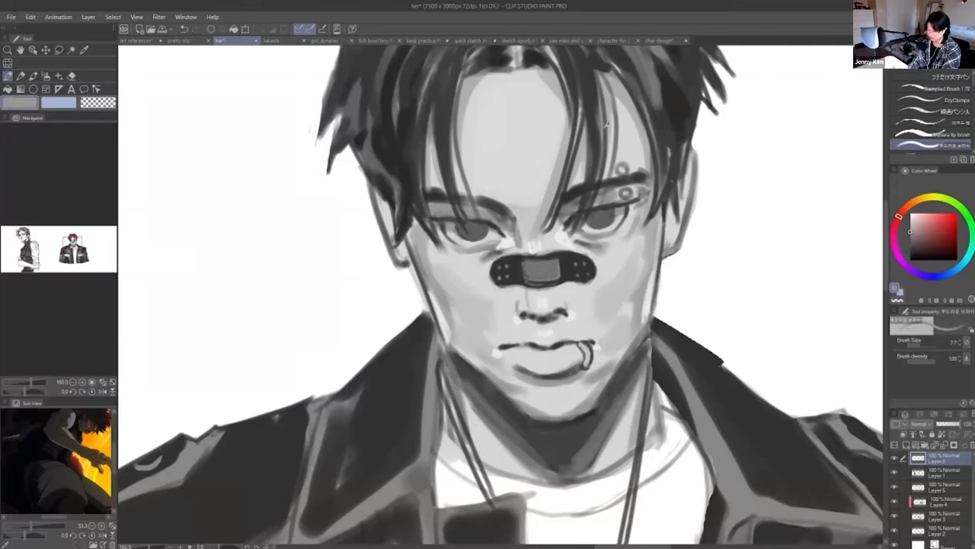
pyautogui.keyDown('alt'); pyautogui.click(586, 207); pyautogui.keyUp('alt')
pyautogui.keyDown('alt'); pyautogui.click(575, 225); pyautogui.keyUp('alt')
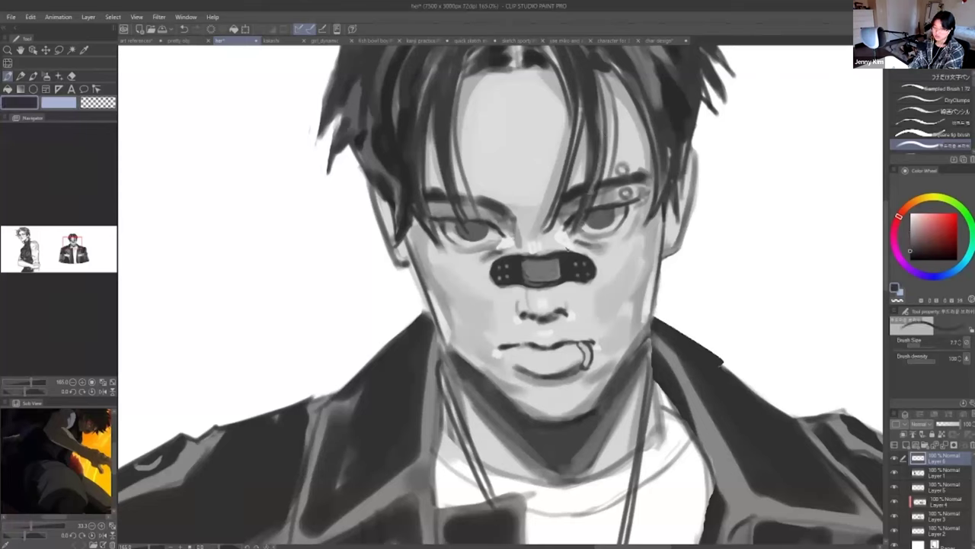
pyautogui.keyDown('alt'); pyautogui.click(583, 227); pyautogui.keyUp('alt')
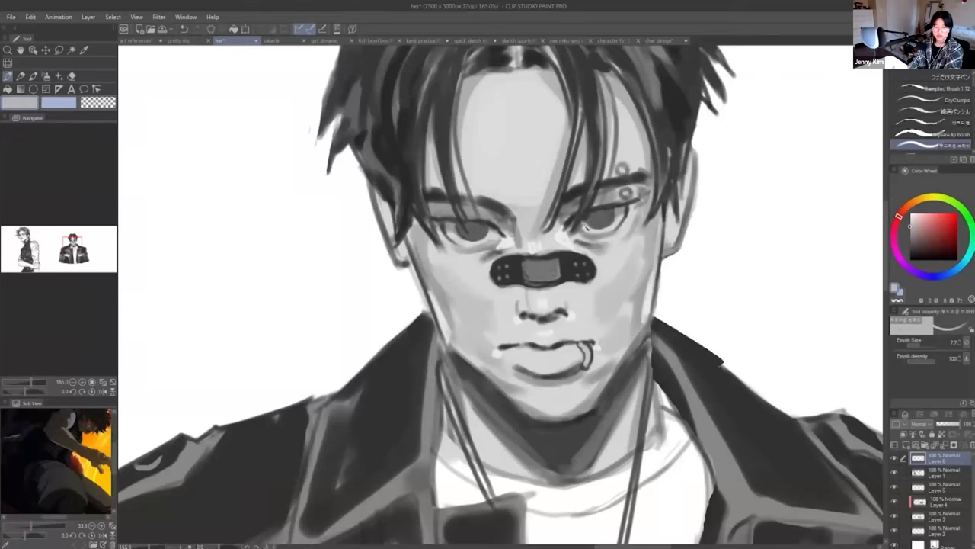
pyautogui.keyDown('alt'); pyautogui.click(592, 230); pyautogui.keyUp('alt')
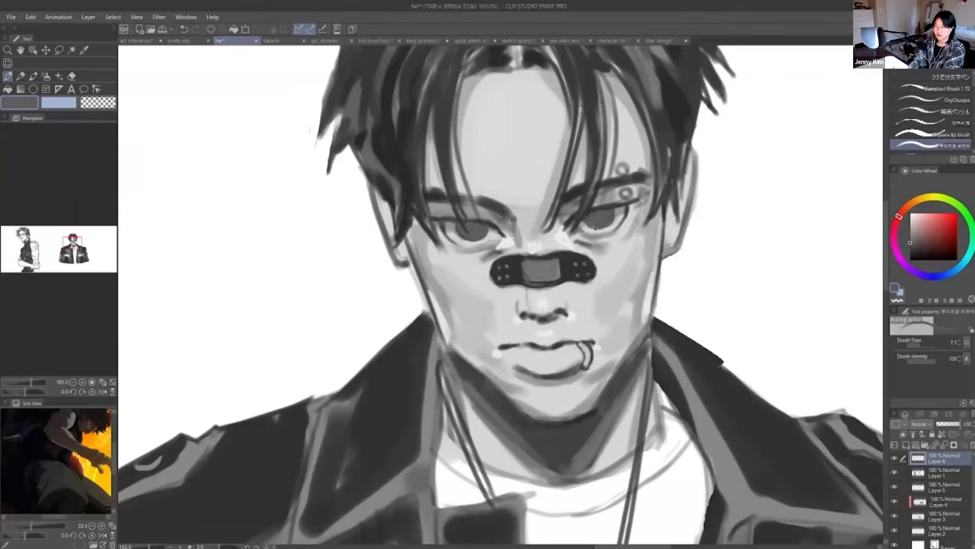
pyautogui.scroll(-1, 585, 220)
pyautogui.keyDown('alt'); pyautogui.click(567, 255); pyautogui.keyUp('alt')
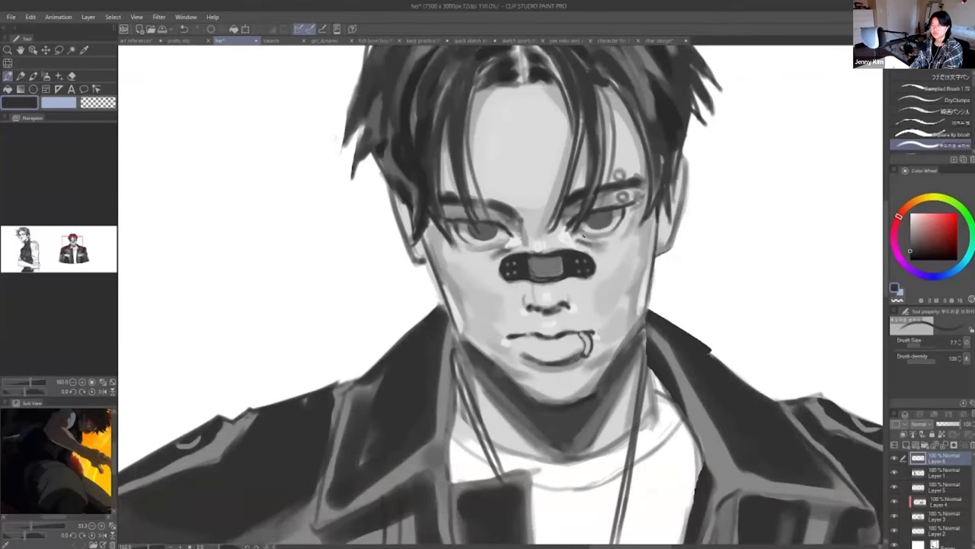
pyautogui.keyDown('alt'); pyautogui.click(582, 238); pyautogui.keyUp('alt')
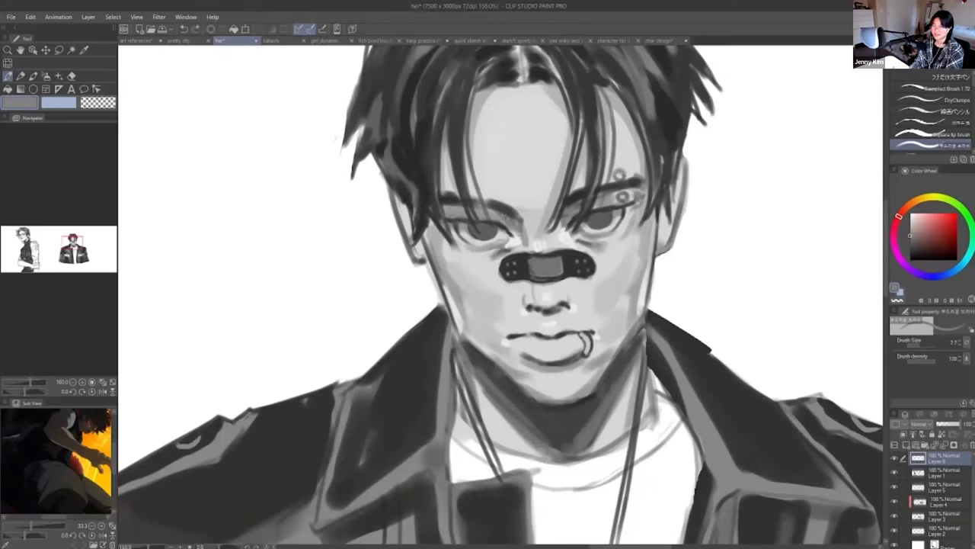
# - Thicken the inner end of the unpierced eyebrow with dark strokes and trim its edge, undoing unwanted strokes
pyautogui.keyDown('alt'); pyautogui.click(504, 203); pyautogui.keyUp('alt')
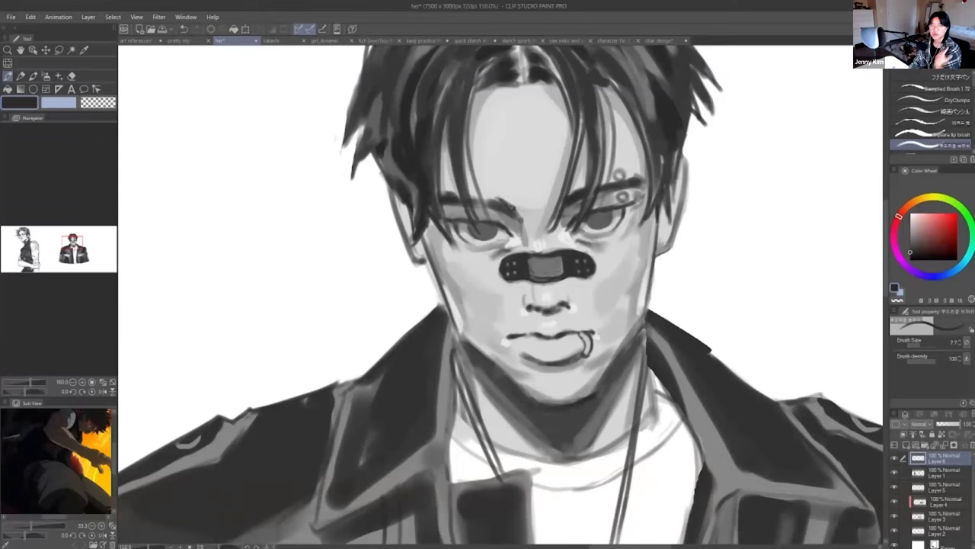
pyautogui.moveTo(507, 205)
pyautogui.mouseDown()
pyautogui.moveTo(523, 219)
pyautogui.moveTo(498, 201)
pyautogui.moveTo(512, 207)
pyautogui.mouseUp()
pyautogui.hotkey('ctrl', 'z')
pyautogui.keyDown('alt'); pyautogui.click(515, 191); pyautogui.keyUp('alt')
pyautogui.keyDown('alt'); pyautogui.click(515, 204); pyautogui.keyUp('alt')
pyautogui.keyDown('alt'); pyautogui.click(514, 208); pyautogui.keyUp('alt')
pyautogui.hotkey('ctrl', 'z')
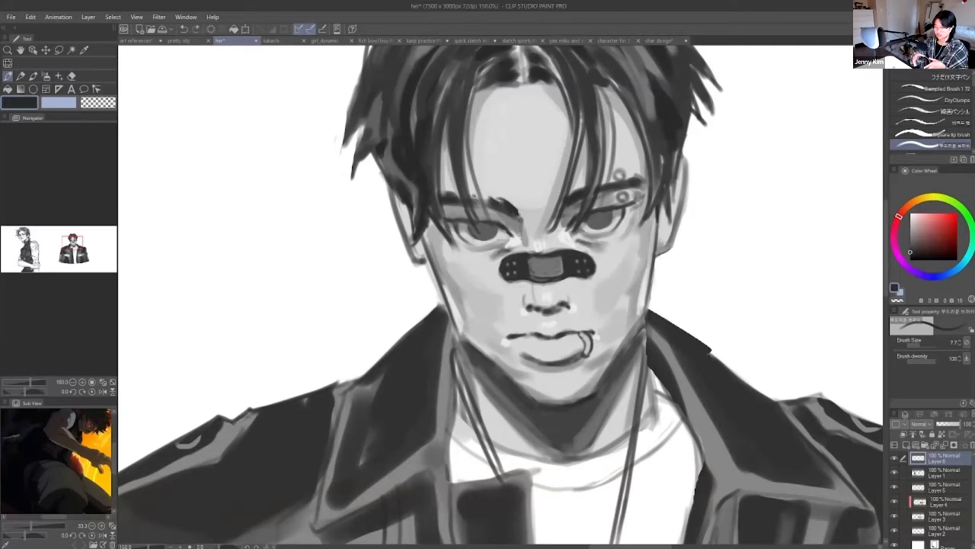
# - Touch up the inner end of the pierced eyebrow with short dark strokes, undoing the unwanted one
pyautogui.moveTo(573, 193)
pyautogui.mouseDown()
pyautogui.moveTo(584, 190)
pyautogui.moveTo(576, 194)
pyautogui.mouseUp()
pyautogui.keyDown('alt'); pyautogui.click(578, 187); pyautogui.keyUp('alt')
pyautogui.hotkey('ctrl', 'z')
pyautogui.keyDown('alt'); pyautogui.click(582, 192); pyautogui.keyUp('alt')
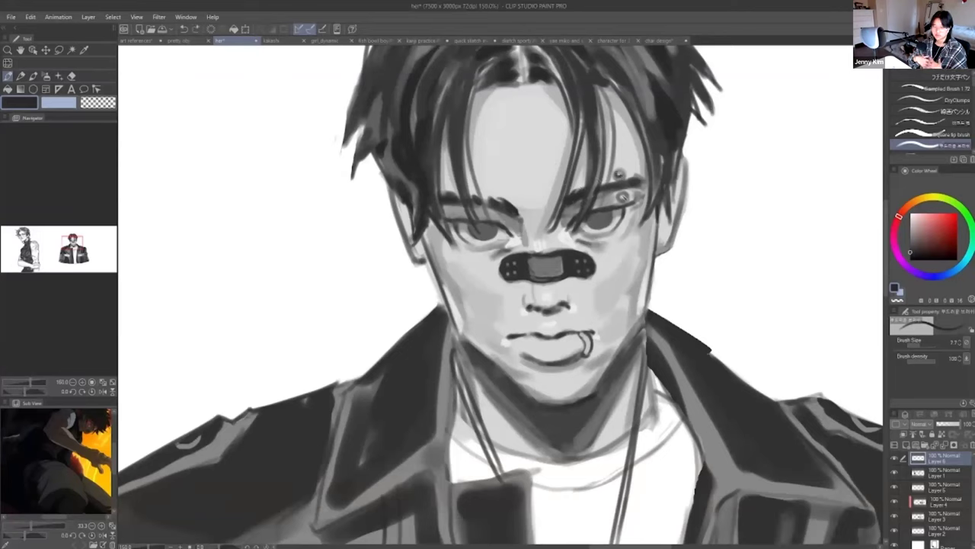
# - Paint the two eyebrow piercings as dark round studs with small light highlights and clean the skin around them
pyautogui.keyDown('alt'); pyautogui.click(622, 169); pyautogui.keyUp('alt')
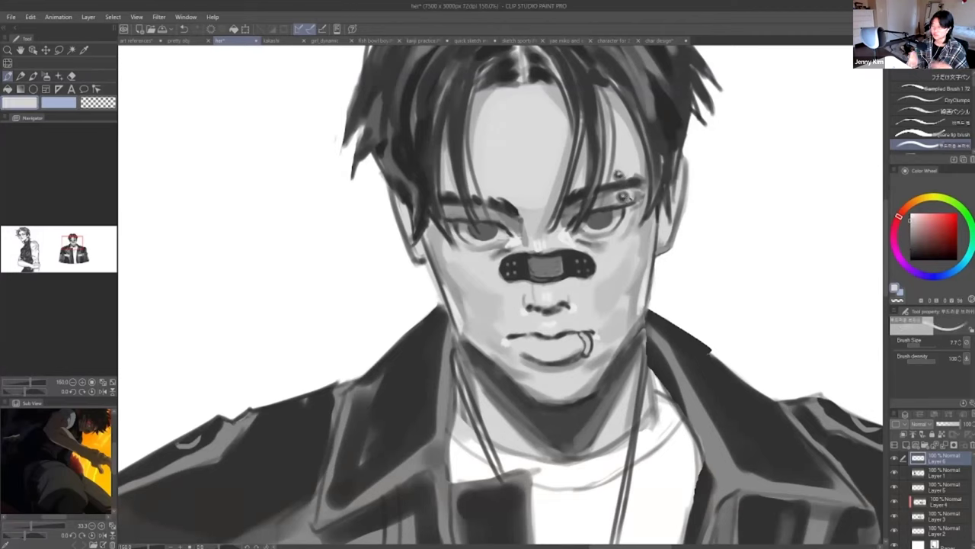
pyautogui.keyDown('alt'); pyautogui.click(626, 201); pyautogui.keyUp('alt')
pyautogui.keyDown('alt'); pyautogui.click(622, 197); pyautogui.keyUp('alt')
pyautogui.hotkey('ctrl', 'z')
pyautogui.keyDown('alt'); pyautogui.click(623, 200); pyautogui.keyUp('alt')
pyautogui.keyDown('alt'); pyautogui.click(623, 198); pyautogui.keyUp('alt')
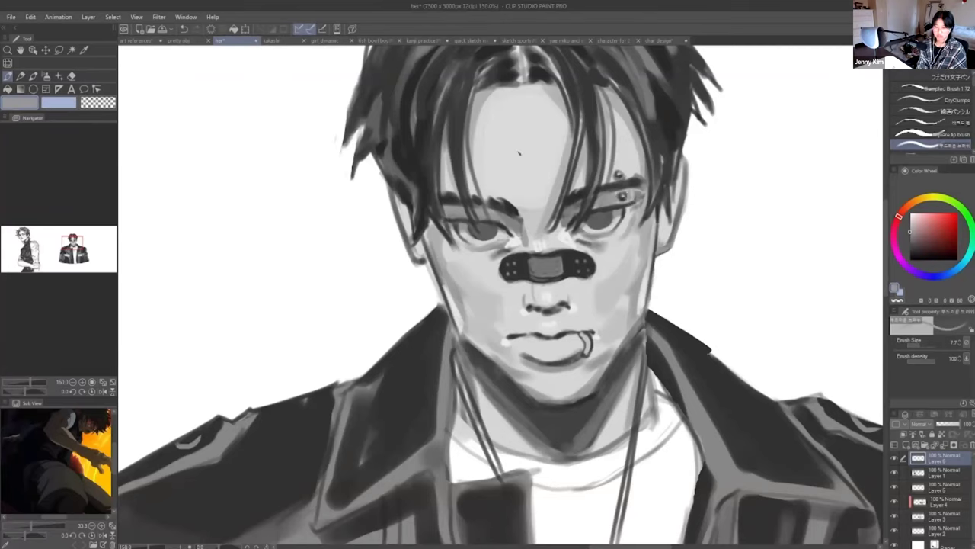
pyautogui.keyDown('alt'); pyautogui.click(623, 199); pyautogui.keyUp('alt')
# - Touch up the bandage pad in mid grey and add near-white highlights to both eyes and the lip ring
pyautogui.keyDown('alt'); pyautogui.click(552, 261); pyautogui.keyUp('alt')
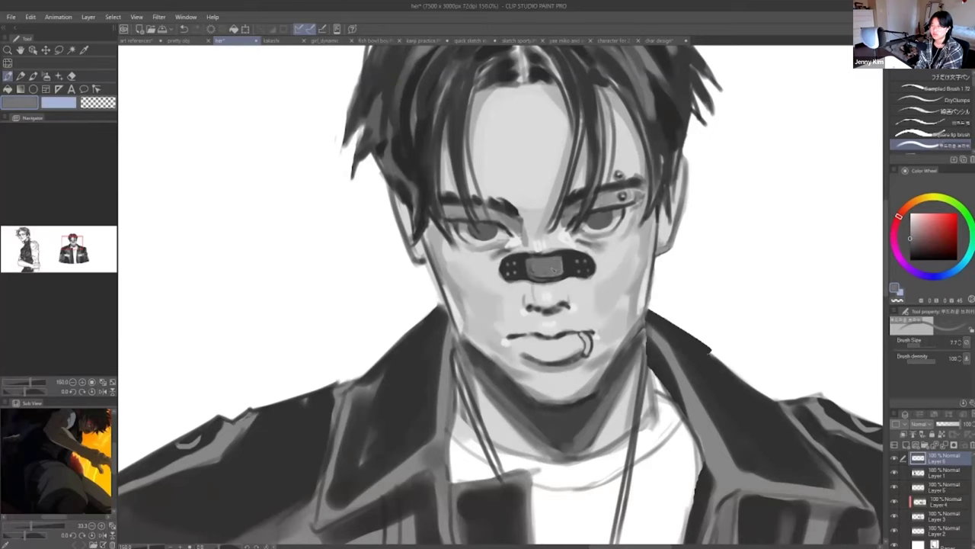
pyautogui.scroll(-3, 577, 215)
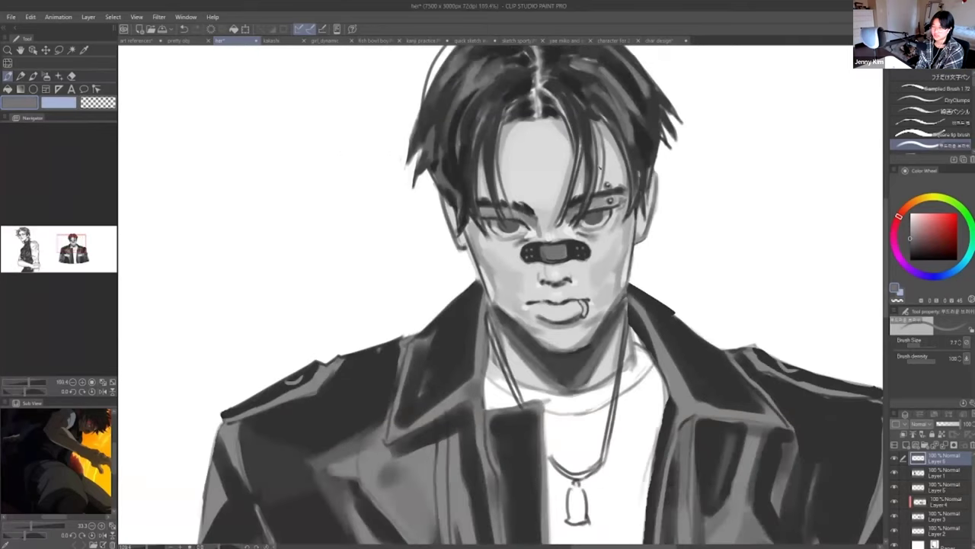
pyautogui.keyDown('alt'); pyautogui.click(536, 230); pyautogui.keyUp('alt')
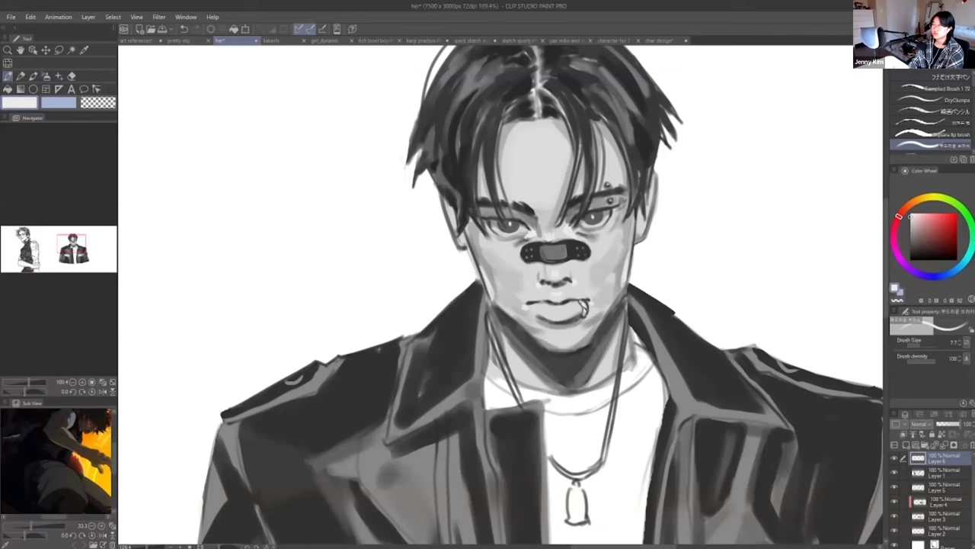
pyautogui.scroll(-2, 545, 289)
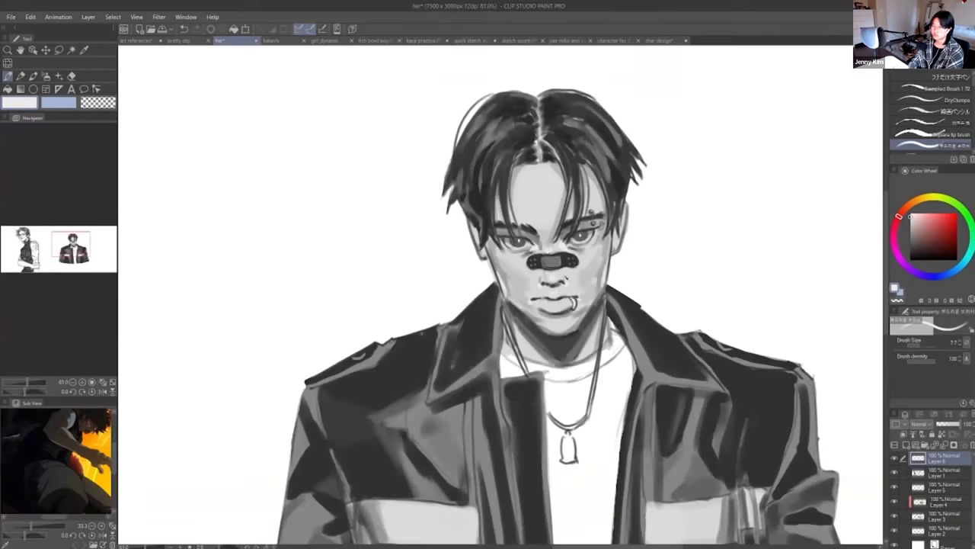
# - Touch up the hair's upper edge beside the parting with a sampled dark grey
pyautogui.keyDown('alt'); pyautogui.click(526, 105); pyautogui.keyUp('alt')
pyautogui.hotkey('ctrl', 'z')
pyautogui.moveTo(536, 98); pyautogui.dragTo(518, 92)
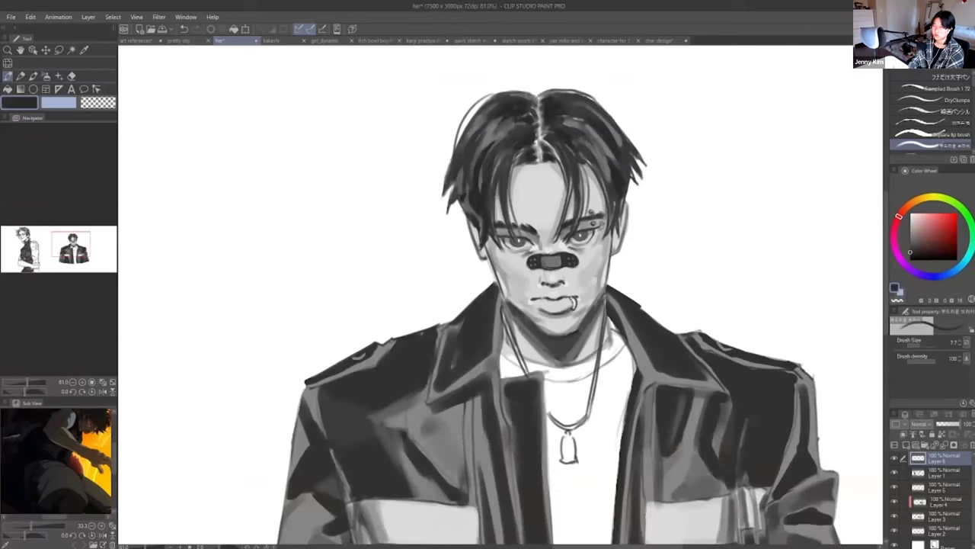
pyautogui.scroll(-2, 583, 163)
pyautogui.scroll(-1, 423, 161)
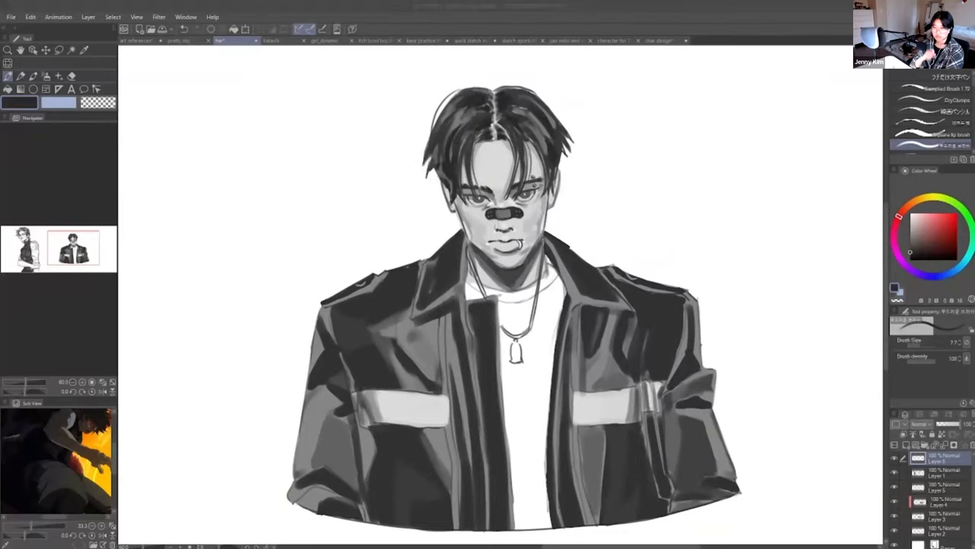
# - Shade the lip ring's edge with a sampled mid grey and save the file
pyautogui.scroll(7, 510, 209)
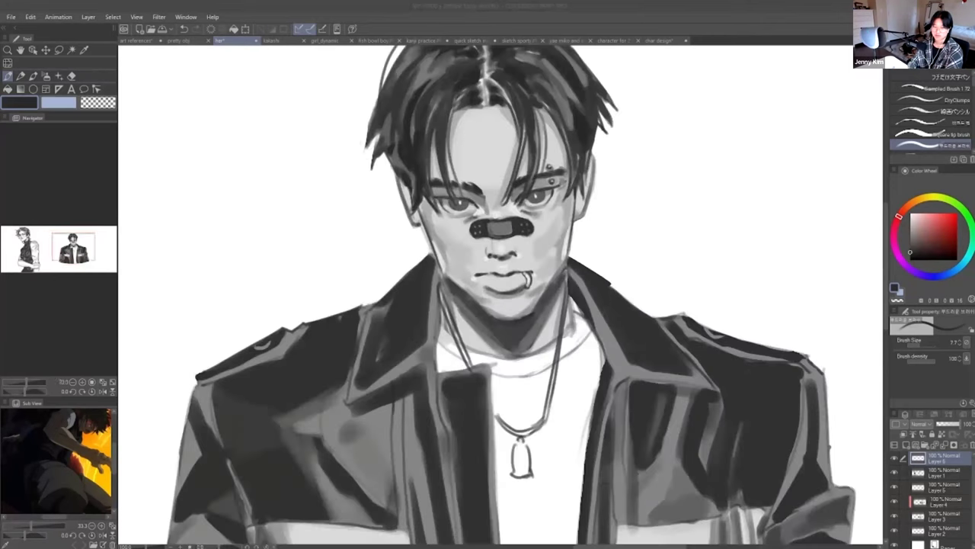
pyautogui.keyDown('alt'); pyautogui.click(532, 287); pyautogui.keyUp('alt')
pyautogui.moveTo(536, 286); pyautogui.dragTo(532, 296)
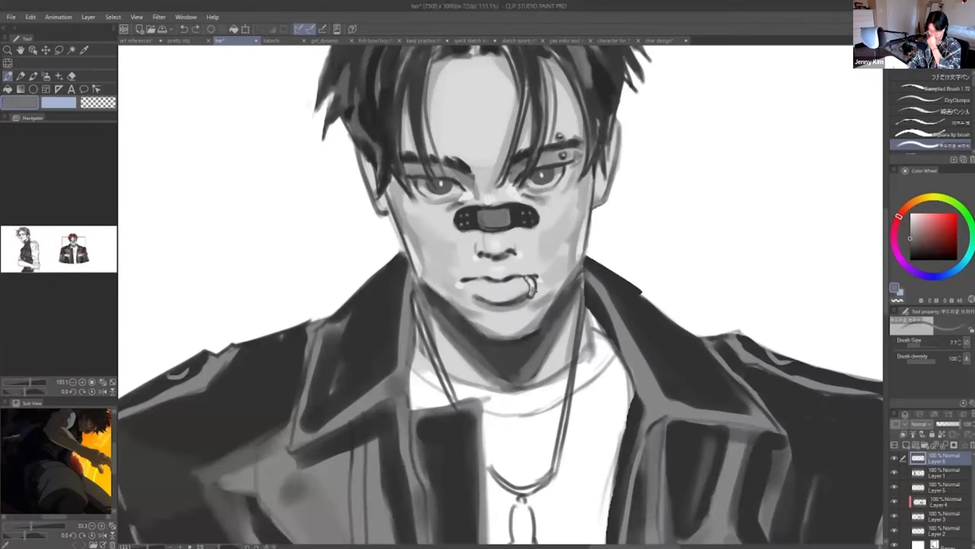
pyautogui.scroll(-4, 561, 234)
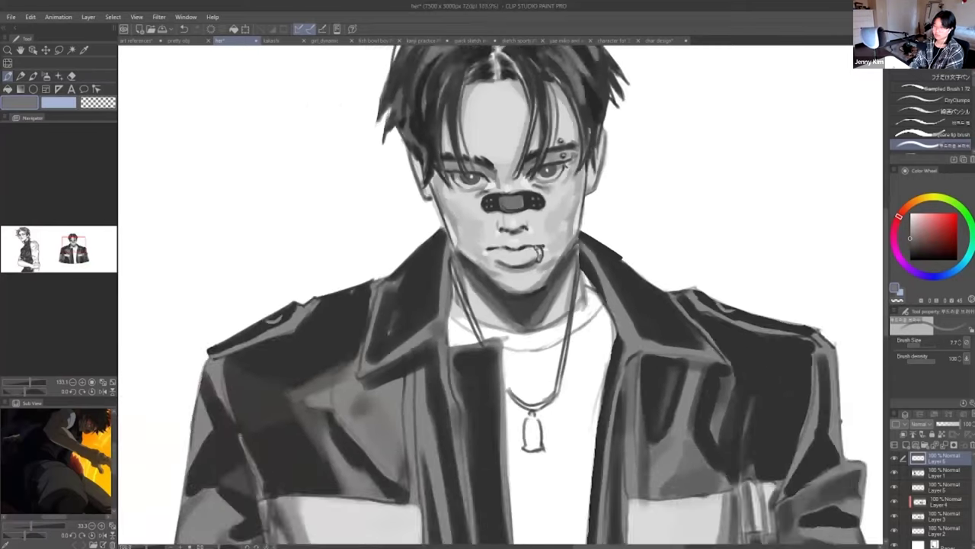
pyautogui.click(162, 29)
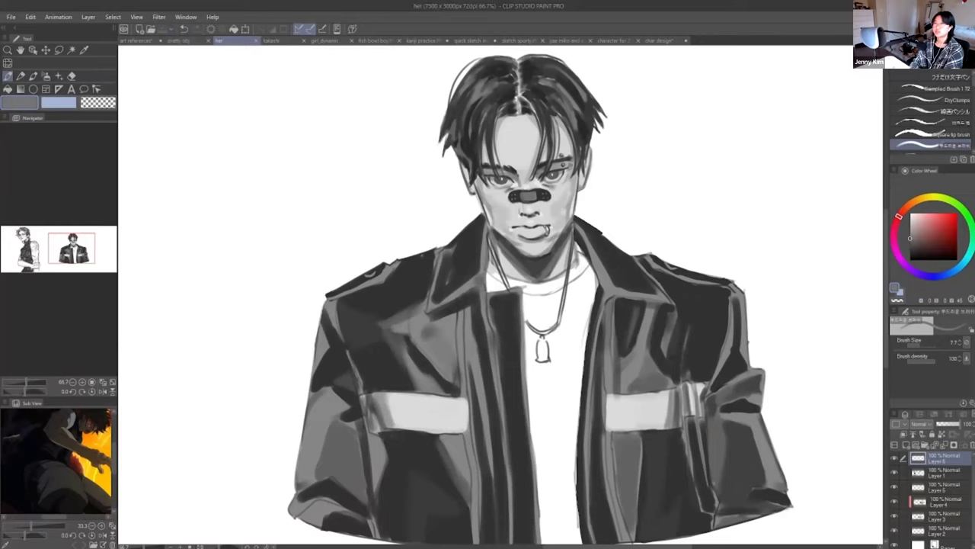
# - Try mid grey shading strokes along the side of the face and near the mouth
pyautogui.scroll(-2, 543, 310)
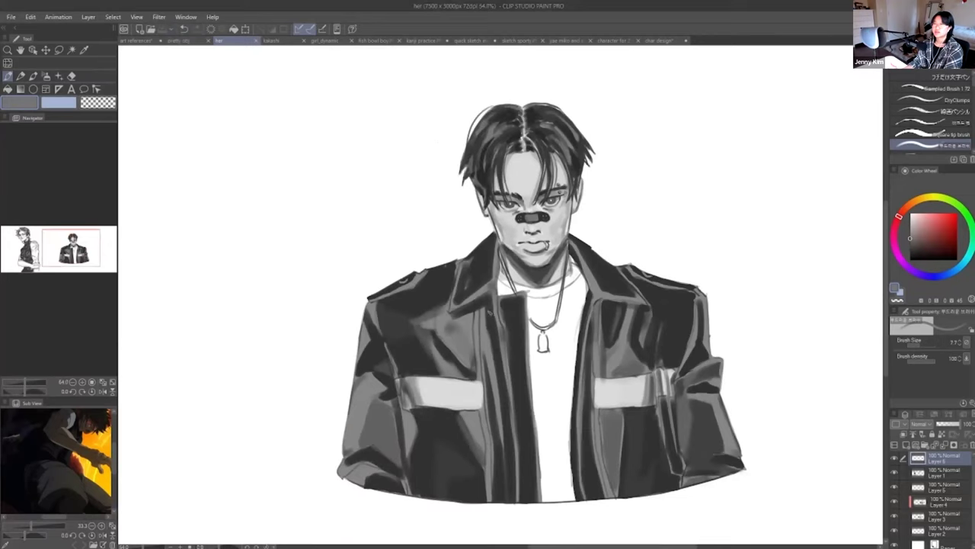
pyautogui.scroll(-1, 487, 305)
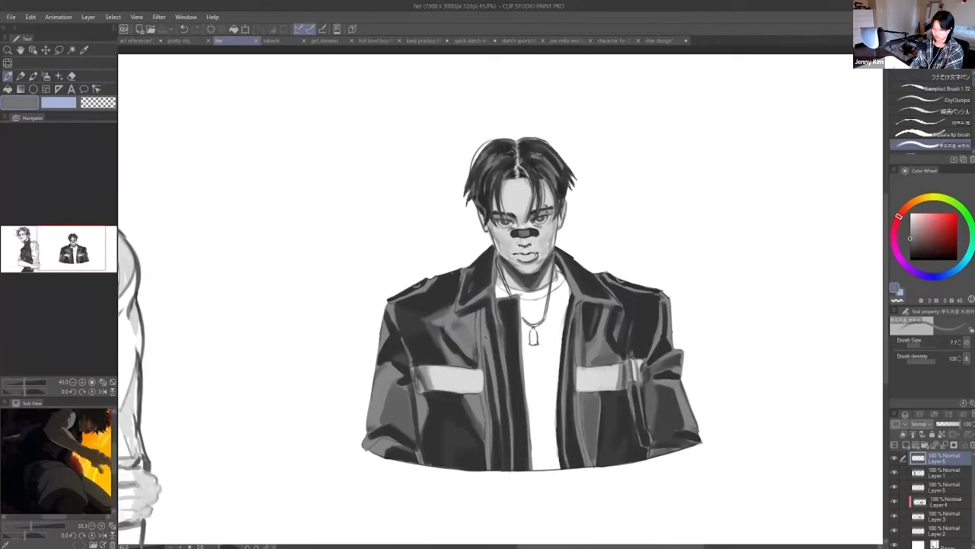
pyautogui.scroll(1, 517, 370)
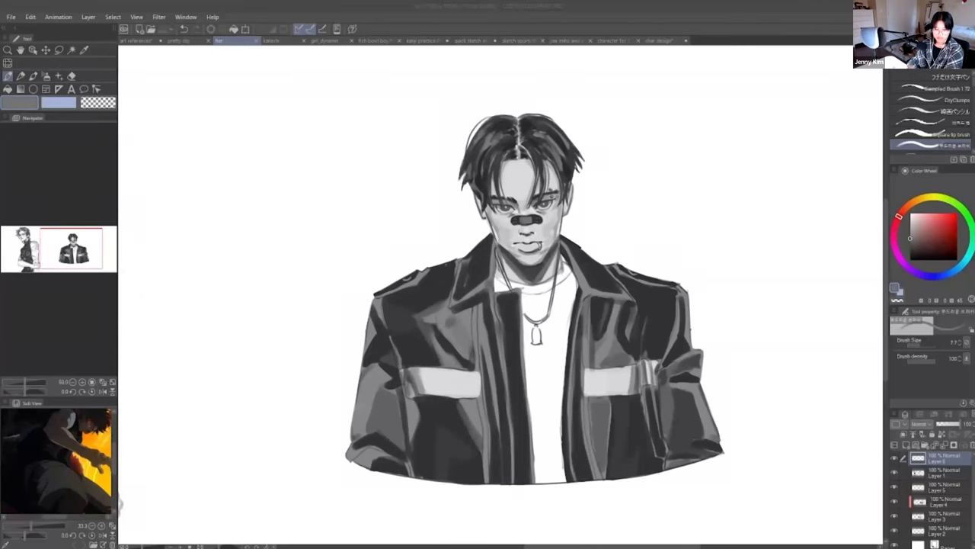
pyautogui.scroll(6, 453, 278)
pyautogui.scroll(-2, 453, 278)
pyautogui.moveTo(453, 278)
pyautogui.mouseDown()
pyautogui.moveTo(416, 269)
pyautogui.moveTo(436, 458)
pyautogui.moveTo(403, 433)
pyautogui.mouseUp()
pyautogui.keyDown('alt'); pyautogui.click(493, 386); pyautogui.keyUp('alt')
pyautogui.keyDown('alt'); pyautogui.click(493, 383); pyautogui.keyUp('alt')
pyautogui.hotkey('ctrl', 'z')
pyautogui.moveTo(468, 306); pyautogui.dragTo(478, 319)
pyautogui.keyDown('alt'); pyautogui.click(494, 384); pyautogui.keyUp('alt')
pyautogui.keyDown('alt'); pyautogui.click(494, 384); pyautogui.keyUp('alt')
pyautogui.hotkey('ctrl', 'z')
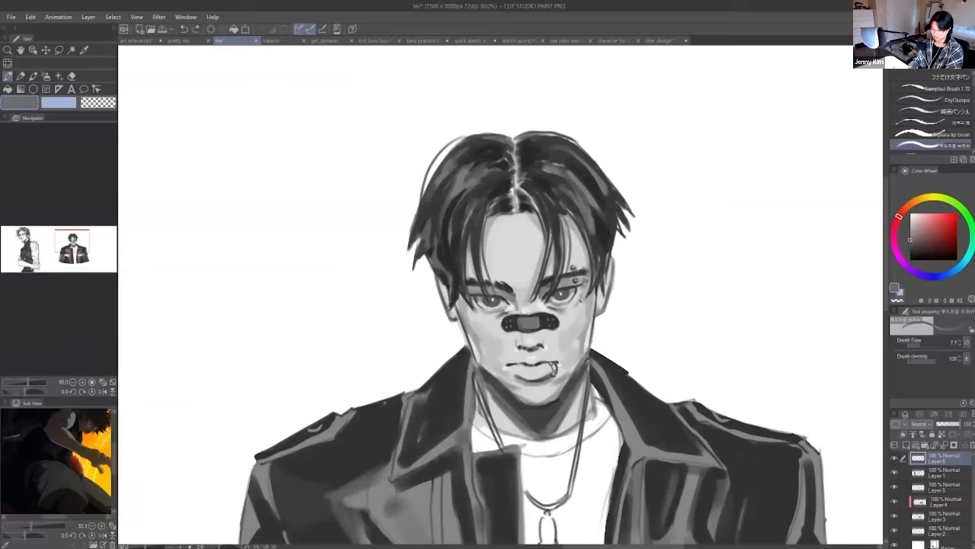
# - Try larger-brush shading strokes in mid grey down both sides of the face at eye level
pyautogui.click(923, 345)
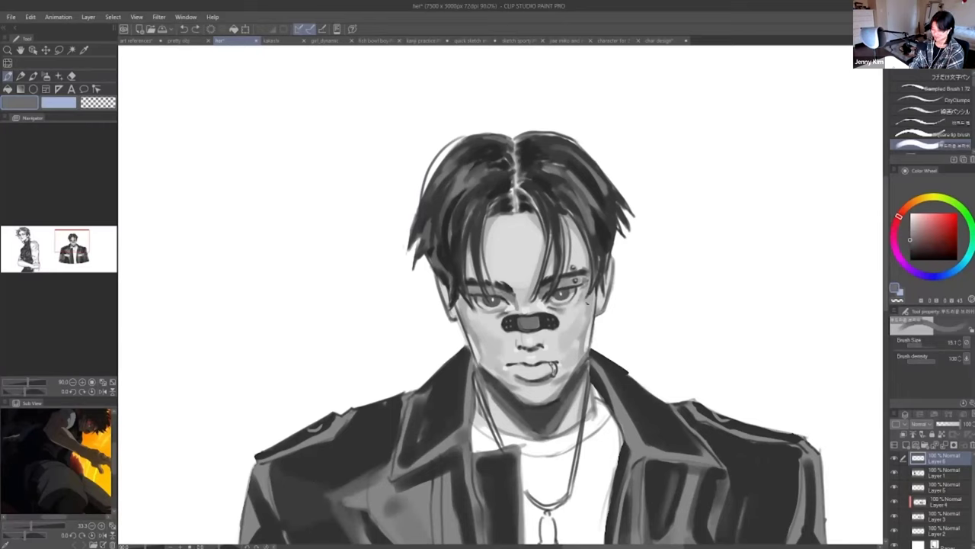
pyautogui.moveTo(591, 299); pyautogui.dragTo(595, 316)
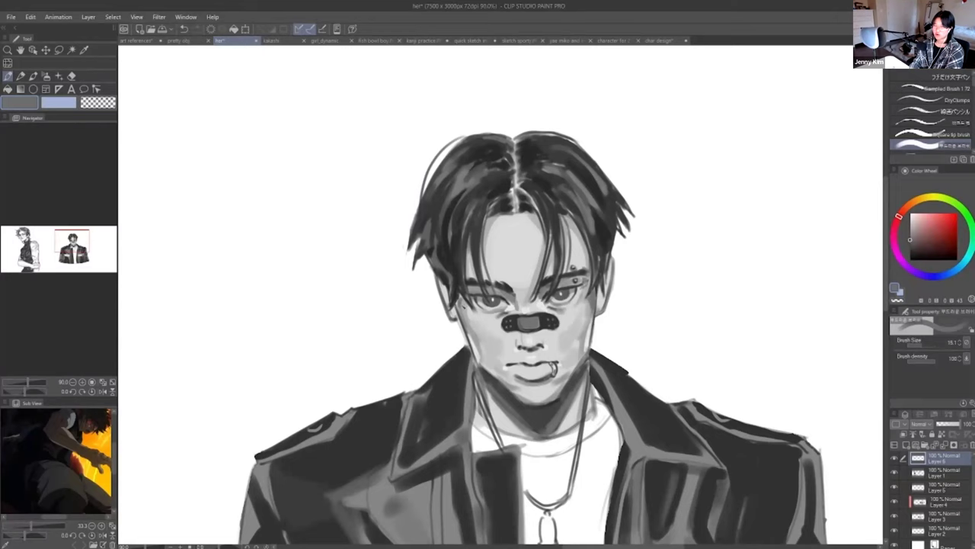
pyautogui.hotkey('ctrl', 'z')
pyautogui.moveTo(461, 301); pyautogui.dragTo(467, 317)
pyautogui.hotkey('ctrl', 'z')
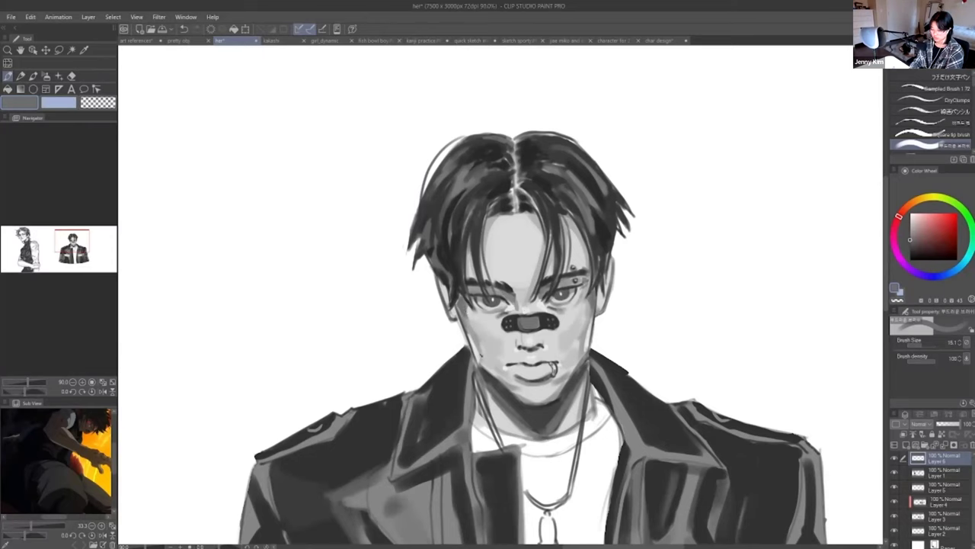
# - Shade the outer cheek with a sampled grey and try strokes along the jaw and below the lower lip
pyautogui.keyDown('alt'); pyautogui.click(481, 336); pyautogui.keyUp('alt')
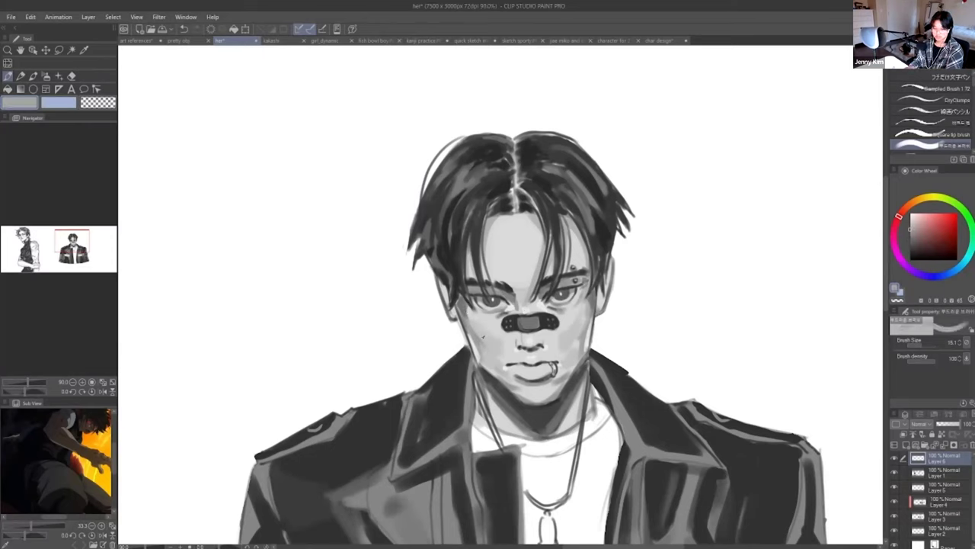
pyautogui.moveTo(478, 349); pyautogui.dragTo(479, 359)
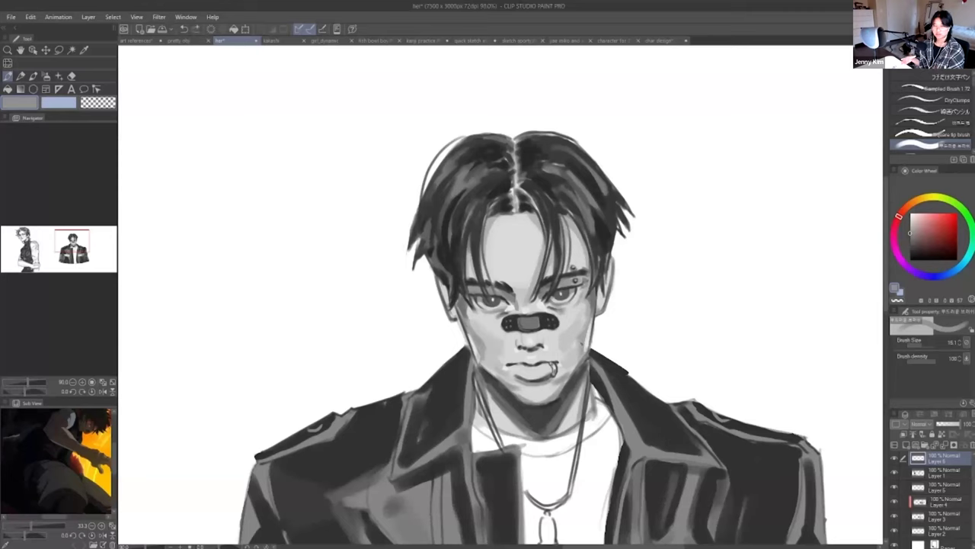
pyautogui.keyDown('alt'); pyautogui.click(492, 374); pyautogui.keyUp('alt')
pyautogui.moveTo(496, 375); pyautogui.dragTo(507, 384)
pyautogui.hotkey('ctrl', 'z')
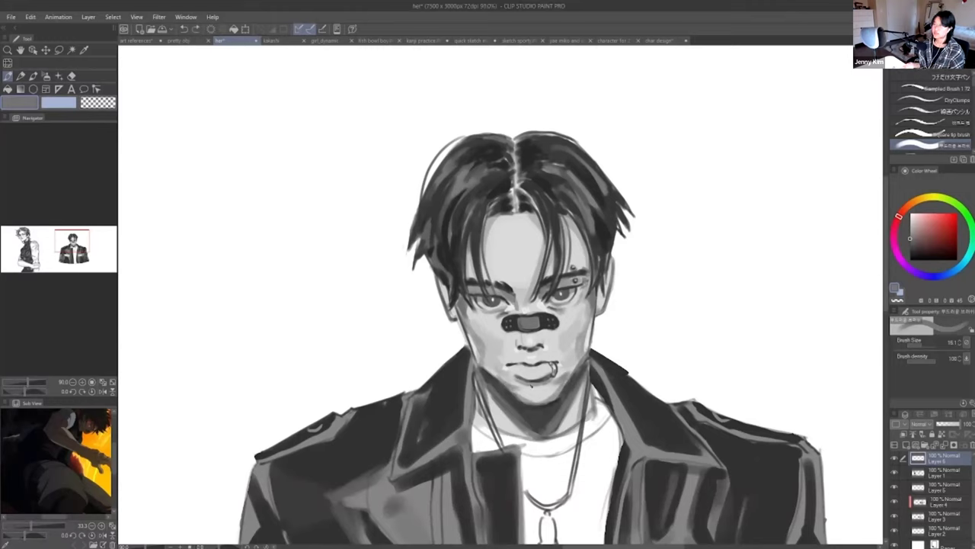
pyautogui.keyDown('alt'); pyautogui.click(546, 370); pyautogui.keyUp('alt')
pyautogui.moveTo(532, 384); pyautogui.dragTo(543, 384)
pyautogui.hotkey('ctrl', 'z')
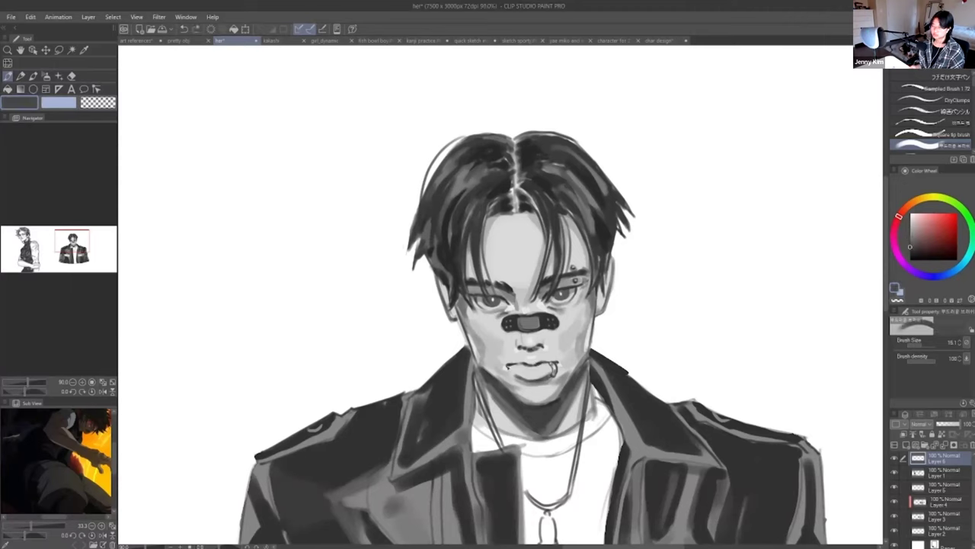
# - Try darker shading strokes below the nose and across the lips with a smaller brush
pyautogui.click(920, 346)
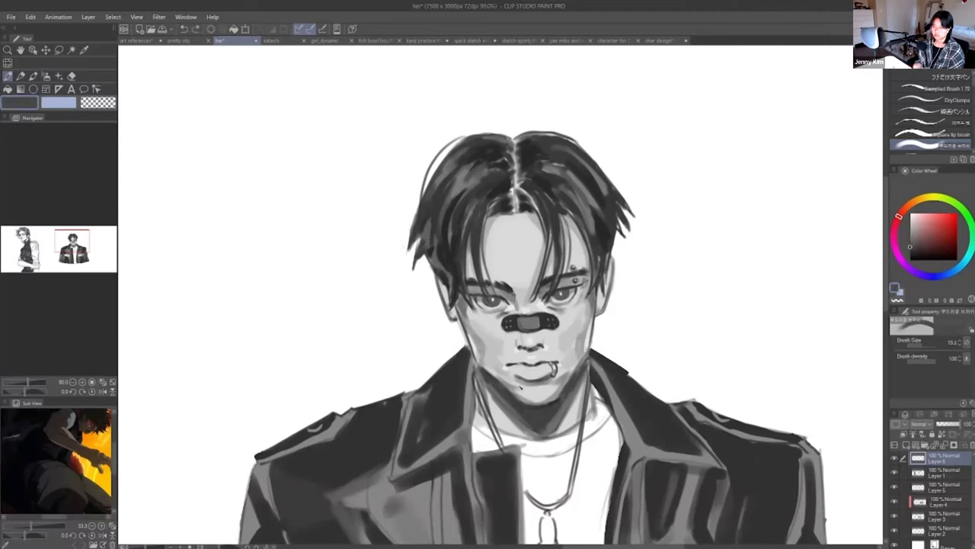
pyautogui.moveTo(526, 349)
pyautogui.mouseDown()
pyautogui.moveTo(517, 354)
pyautogui.moveTo(531, 356)
pyautogui.mouseUp()
pyautogui.keyDown('alt'); pyautogui.click(526, 355); pyautogui.keyUp('alt')
pyautogui.keyDown('alt'); pyautogui.click(525, 354); pyautogui.keyUp('alt')
pyautogui.click(918, 343)
pyautogui.moveTo(520, 364); pyautogui.dragTo(545, 363)
pyautogui.hotkey('ctrl', 'z')
pyautogui.hotkey('ctrl', 'z')
pyautogui.hotkey('ctrl', 'z')
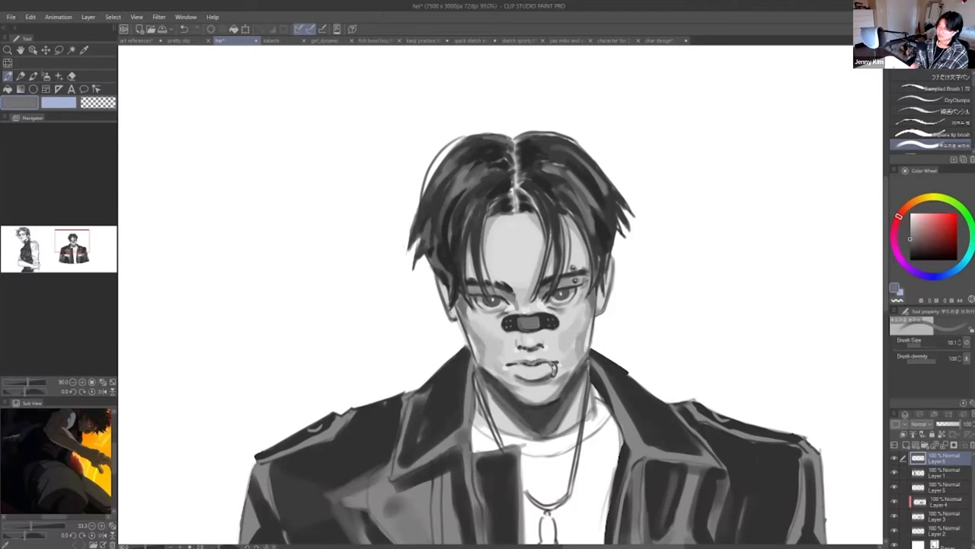
# - Shade the lips in sampled grey tones, undoing the strokes that do not fit
pyautogui.keyDown('alt'); pyautogui.click(519, 349); pyautogui.keyUp('alt')
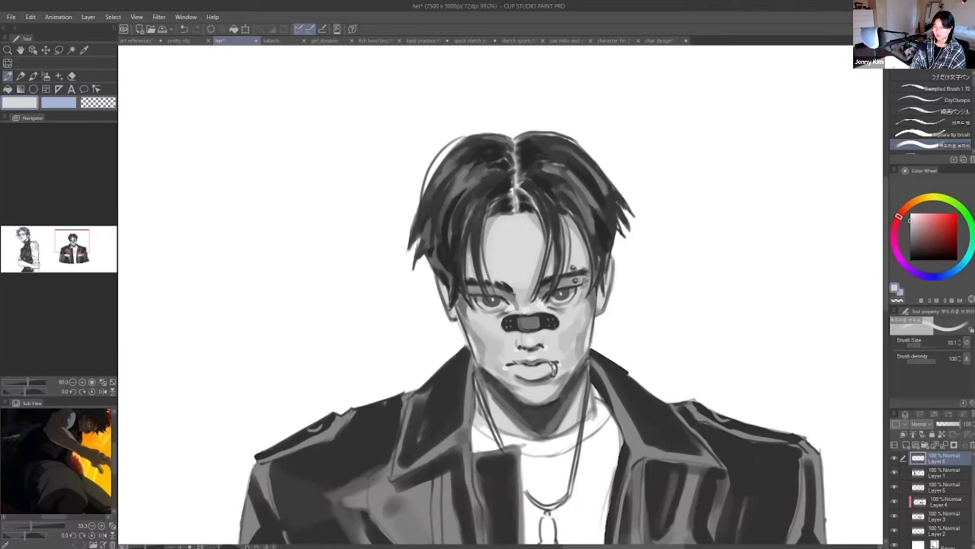
pyautogui.keyDown('alt'); pyautogui.click(544, 324); pyautogui.keyUp('alt')
pyautogui.moveTo(544, 361)
pyautogui.mouseDown()
pyautogui.moveTo(554, 363)
pyautogui.moveTo(521, 372)
pyautogui.moveTo(548, 374)
pyautogui.moveTo(519, 375)
pyautogui.moveTo(552, 376)
pyautogui.moveTo(518, 374)
pyautogui.mouseUp()
pyautogui.hotkey('ctrl', 'z')
pyautogui.hotkey('ctrl', 'z')
pyautogui.hotkey('ctrl', 'z')
pyautogui.hotkey('ctrl', 'z')
pyautogui.hotkey('ctrl', 'z')
pyautogui.hotkey('ctrl', 'z')
pyautogui.hotkey('ctrl', 'z')
pyautogui.hotkey('ctrl', 'z')
pyautogui.hotkey('ctrl', 'z')
pyautogui.hotkey('ctrl', 'z')
pyautogui.hotkey('ctrl', 'z')
pyautogui.hotkey('ctrl', 'z')
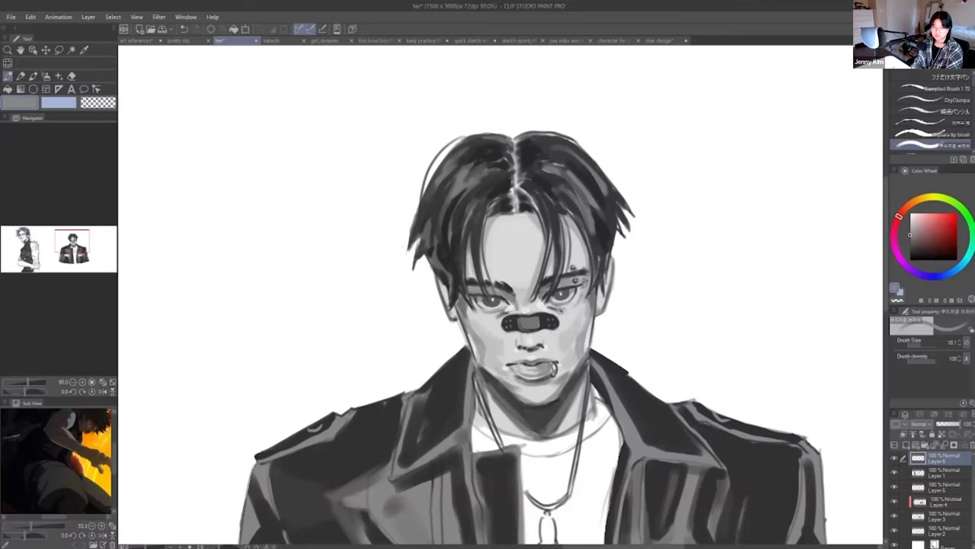
# - Paint lighter grey strands along the hairline and fringe beside the parting
pyautogui.keyDown('alt'); pyautogui.click(516, 197); pyautogui.keyUp('alt')
pyautogui.moveTo(488, 213)
pyautogui.mouseDown()
pyautogui.moveTo(503, 195)
pyautogui.moveTo(507, 211)
pyautogui.mouseUp()
pyautogui.hotkey('ctrl', 'z')
pyautogui.hotkey('ctrl', 'z')
pyautogui.hotkey('ctrl', 'z')
pyautogui.moveTo(540, 180)
pyautogui.mouseDown()
pyautogui.moveTo(562, 204)
pyautogui.moveTo(557, 227)
pyautogui.mouseUp()
pyautogui.hotkey('ctrl', 'z')
pyautogui.hotkey('ctrl', 'z')
pyautogui.keyDown('alt'); pyautogui.click(543, 179); pyautogui.keyUp('alt')
pyautogui.moveTo(541, 178); pyautogui.dragTo(551, 188)
pyautogui.hotkey('ctrl', 'z')
# - Paint sampled grey strands down the outer hair on the side without the brow piercing
pyautogui.keyDown('alt'); pyautogui.click(554, 186); pyautogui.keyUp('alt')
pyautogui.moveTo(424, 204); pyautogui.dragTo(417, 226)
pyautogui.hotkey('ctrl', 'z')
pyautogui.keyDown('alt'); pyautogui.click(434, 197); pyautogui.keyUp('alt')
pyautogui.moveTo(431, 192)
pyautogui.mouseDown()
pyautogui.moveTo(419, 226)
pyautogui.moveTo(436, 249)
pyautogui.mouseUp()
pyautogui.keyDown('alt'); pyautogui.click(556, 197); pyautogui.keyUp('alt')
pyautogui.moveTo(444, 252)
pyautogui.mouseDown()
pyautogui.moveTo(449, 270)
pyautogui.moveTo(458, 252)
pyautogui.mouseUp()
pyautogui.hotkey('ctrl', 'z')
pyautogui.hotkey('ctrl', 'z')
# - Paint lighter strands into the outer hair above the pierced brow with sampled greys
pyautogui.moveTo(596, 209); pyautogui.dragTo(591, 244)
pyautogui.keyDown('alt'); pyautogui.click(591, 229); pyautogui.keyUp('alt')
pyautogui.keyDown('alt'); pyautogui.click(591, 217); pyautogui.keyUp('alt')
pyautogui.keyDown('alt'); pyautogui.click(587, 203); pyautogui.keyUp('alt')
pyautogui.moveTo(586, 197); pyautogui.dragTo(588, 213)
pyautogui.hotkey('ctrl', 'z')
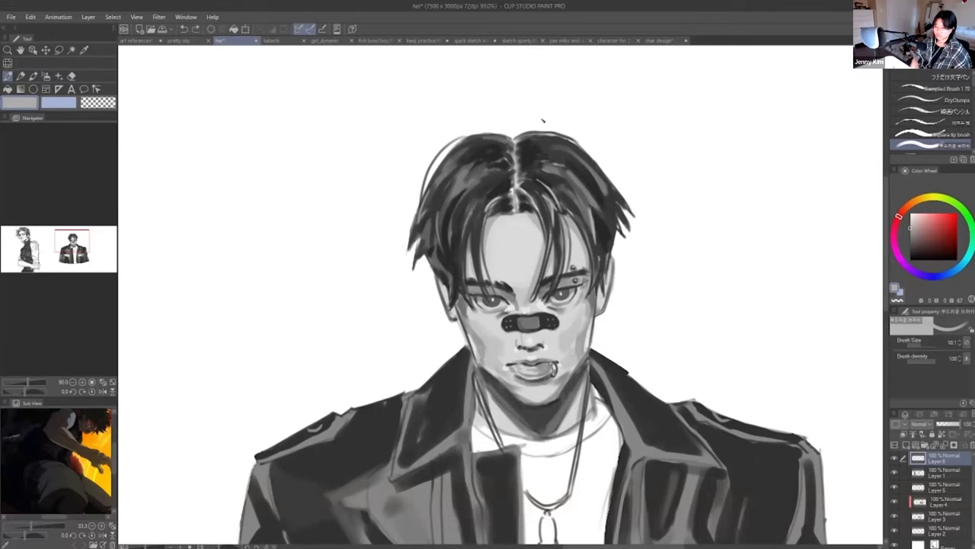
# - Touch up the crown of the hair beside the parting with a sampled dark grey
pyautogui.keyDown('alt'); pyautogui.click(536, 143); pyautogui.keyUp('alt')
pyautogui.moveTo(492, 146); pyautogui.dragTo(506, 154)
pyautogui.scroll(-1, 541, 150)
pyautogui.moveTo(616, 290); pyautogui.dragTo(615, 207)
pyautogui.scroll(-1, 615, 207)
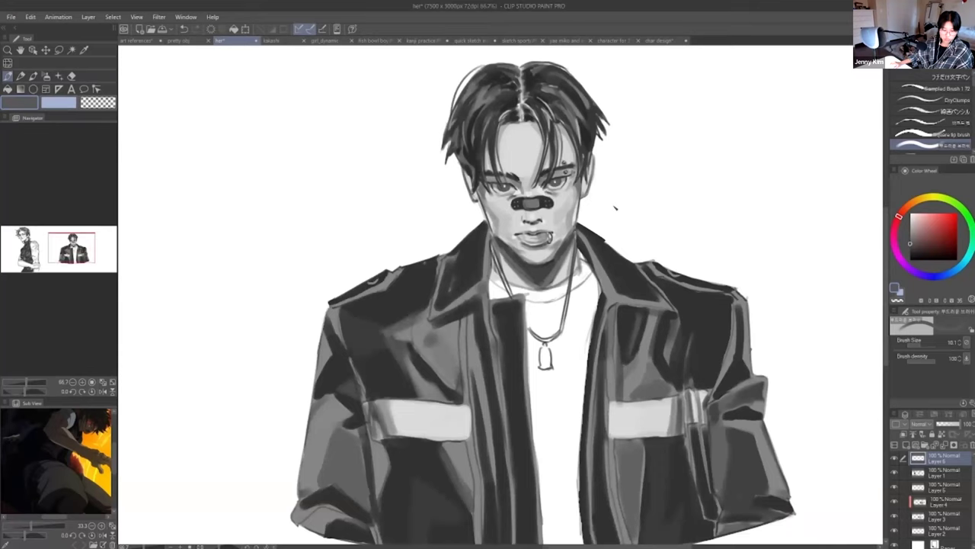
# - Try a sampled grey shading stroke beneath the eye with the pierced brow
pyautogui.scroll(1, 616, 207)
pyautogui.keyDown('alt'); pyautogui.click(496, 169); pyautogui.keyUp('alt')
pyautogui.hotkey('ctrl', 'z')
pyautogui.scroll(3, 496, 202)
pyautogui.moveTo(577, 178); pyautogui.dragTo(564, 183)
pyautogui.hotkey('ctrl', 'z')
pyautogui.hotkey('ctrl', 'z')
# - Shade the side of the face below the temple with a sampled mid grey
pyautogui.keyDown('alt'); pyautogui.click(567, 182); pyautogui.keyUp('alt')
pyautogui.keyDown('alt'); pyautogui.click(568, 181); pyautogui.keyUp('alt')
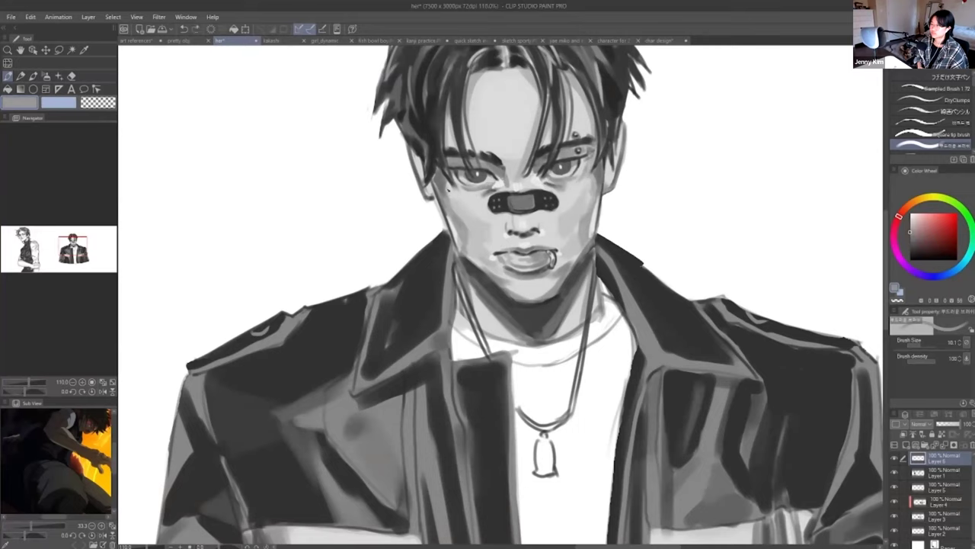
pyautogui.keyDown('alt'); pyautogui.click(593, 183); pyautogui.keyUp('alt')
pyautogui.moveTo(448, 200); pyautogui.dragTo(447, 185)
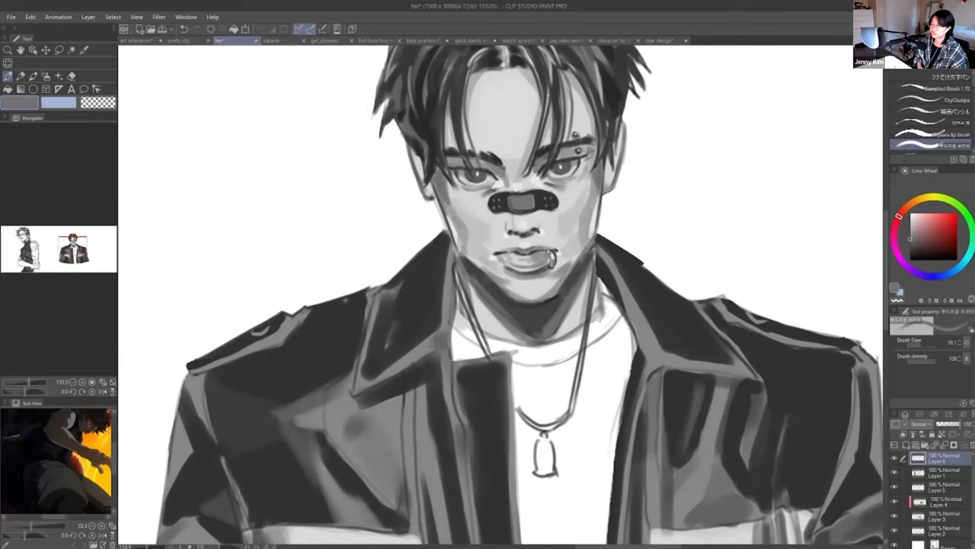
pyautogui.moveTo(474, 89)
pyautogui.mouseDown()
pyautogui.moveTo(477, 75)
pyautogui.moveTo(533, 82)
pyautogui.mouseUp()
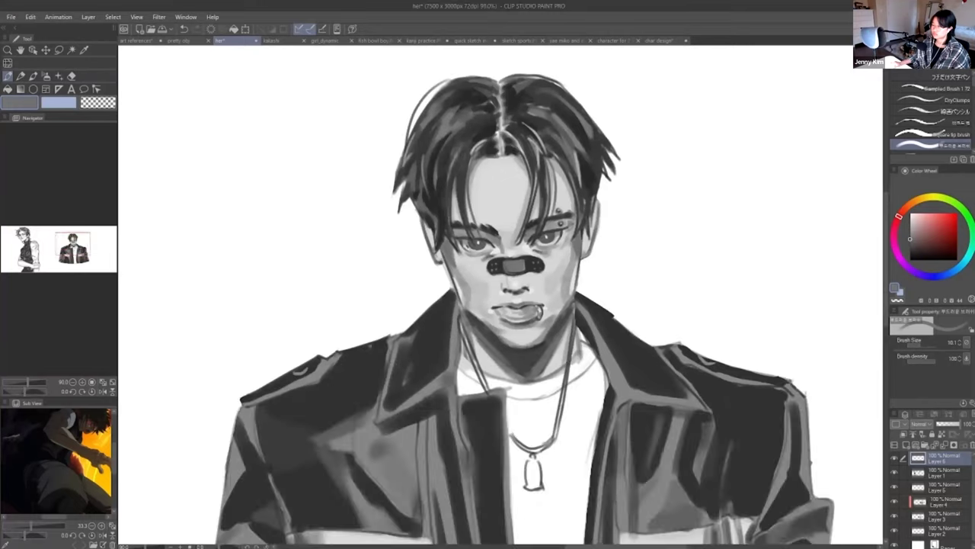
pyautogui.keyDown('alt'); pyautogui.click(460, 270); pyautogui.keyUp('alt')
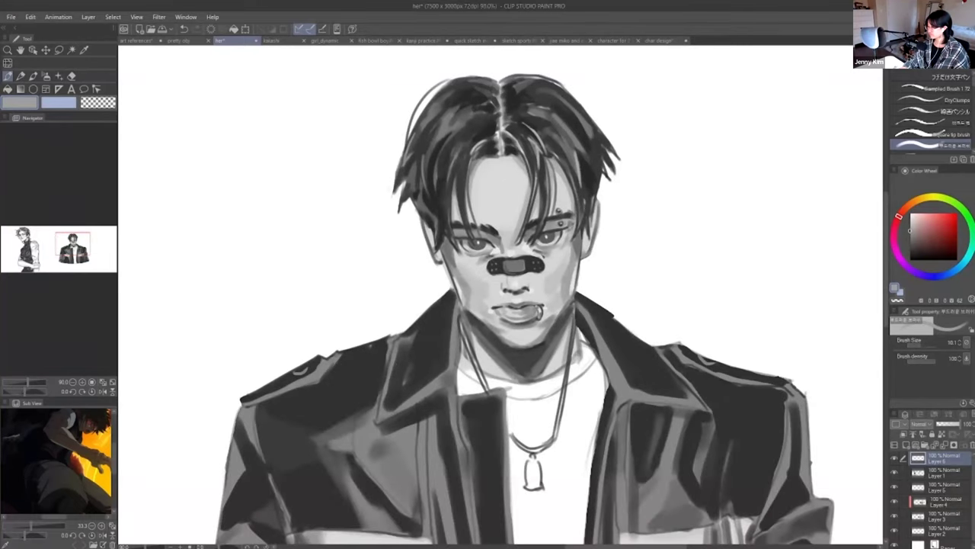
pyautogui.hotkey('ctrl', 'z')
# - Shade the jawline on both sides and the face edge below the ear with sampled greys
pyautogui.keyDown('alt'); pyautogui.click(548, 340); pyautogui.keyUp('alt')
pyautogui.moveTo(570, 306); pyautogui.dragTo(545, 343)
pyautogui.moveTo(456, 290); pyautogui.dragTo(462, 316)
pyautogui.keyDown('alt'); pyautogui.click(442, 278); pyautogui.keyUp('alt')
pyautogui.moveTo(444, 264); pyautogui.dragTo(452, 288)
pyautogui.keyDown('alt'); pyautogui.click(431, 256); pyautogui.keyUp('alt')
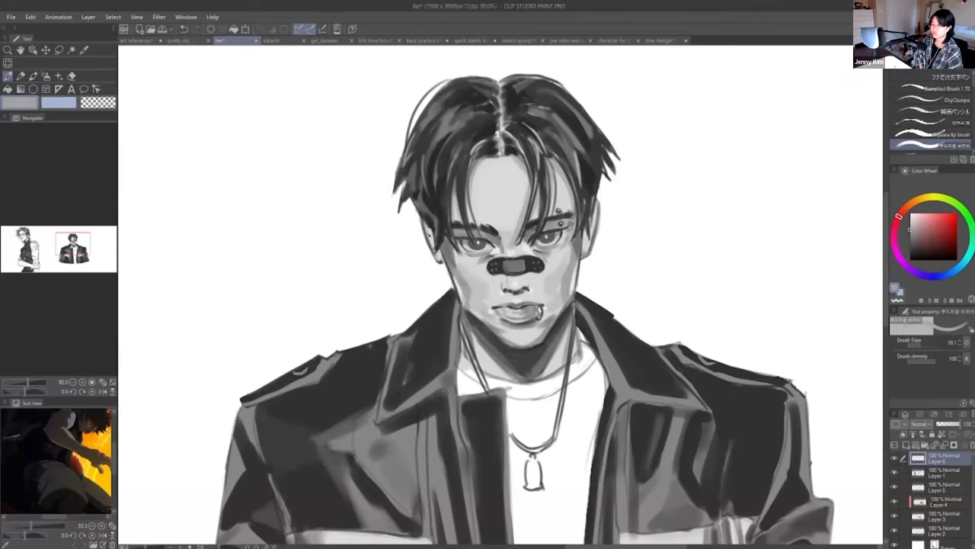
pyautogui.keyDown('alt'); pyautogui.click(431, 240); pyautogui.keyUp('alt')
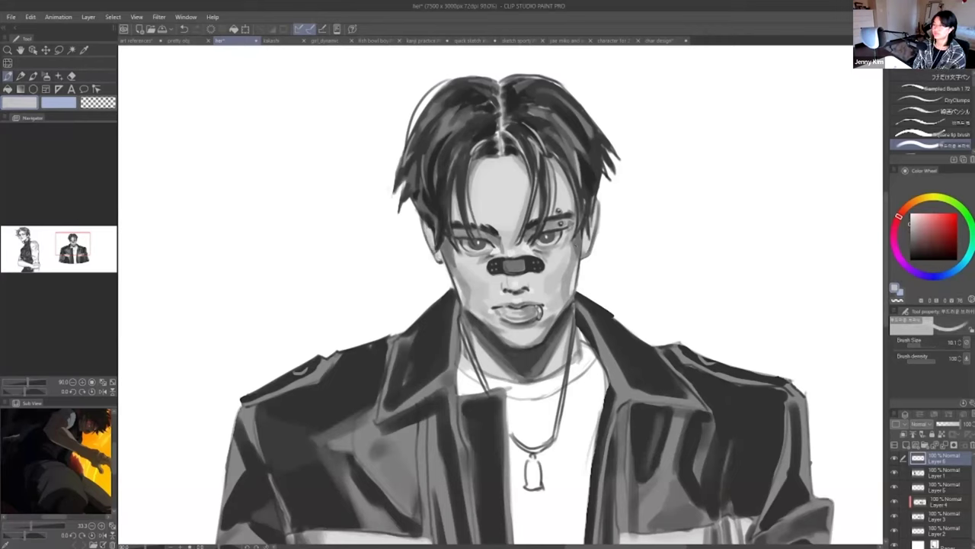
# - Blend the cheek between the bandage and the lip ring with sampled light greys
pyautogui.keyDown('alt'); pyautogui.click(590, 210); pyautogui.keyUp('alt')
pyautogui.keyDown('alt'); pyautogui.click(513, 150); pyautogui.keyUp('alt')
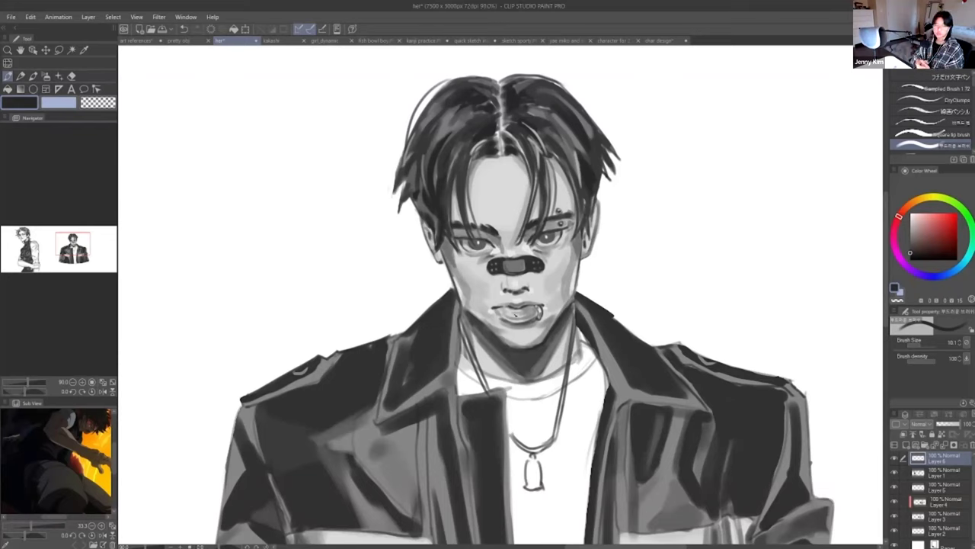
pyautogui.keyDown('alt'); pyautogui.click(567, 295); pyautogui.keyUp('alt')
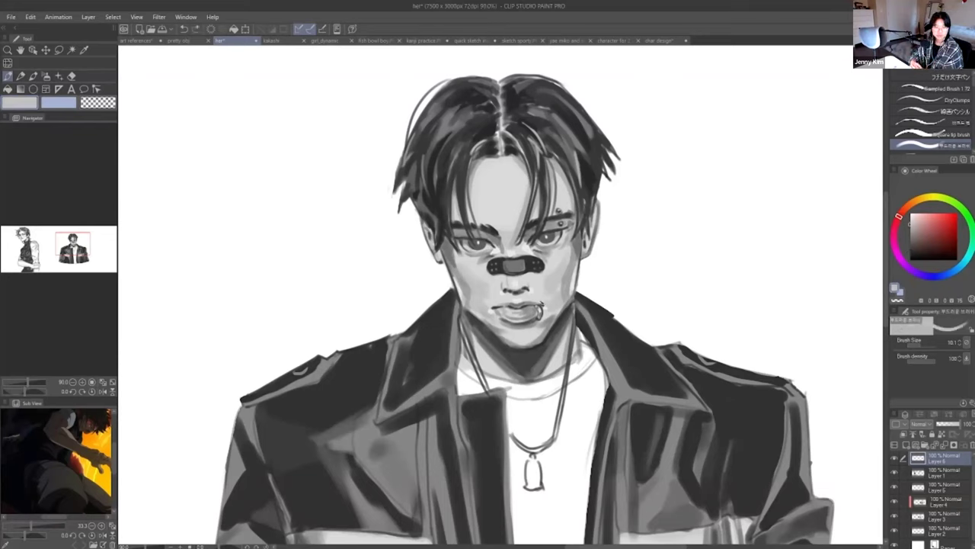
pyautogui.keyDown('alt'); pyautogui.click(554, 266); pyautogui.keyUp('alt')
pyautogui.moveTo(555, 274); pyautogui.dragTo(550, 293)
pyautogui.keyDown('alt'); pyautogui.click(548, 298); pyautogui.keyUp('alt')
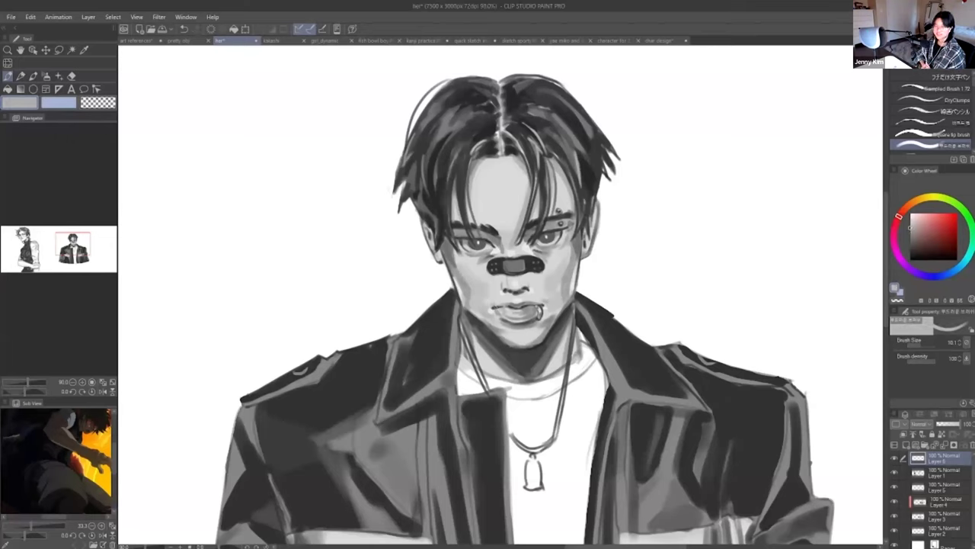
pyautogui.keyDown('alt'); pyautogui.click(514, 283); pyautogui.keyUp('alt')
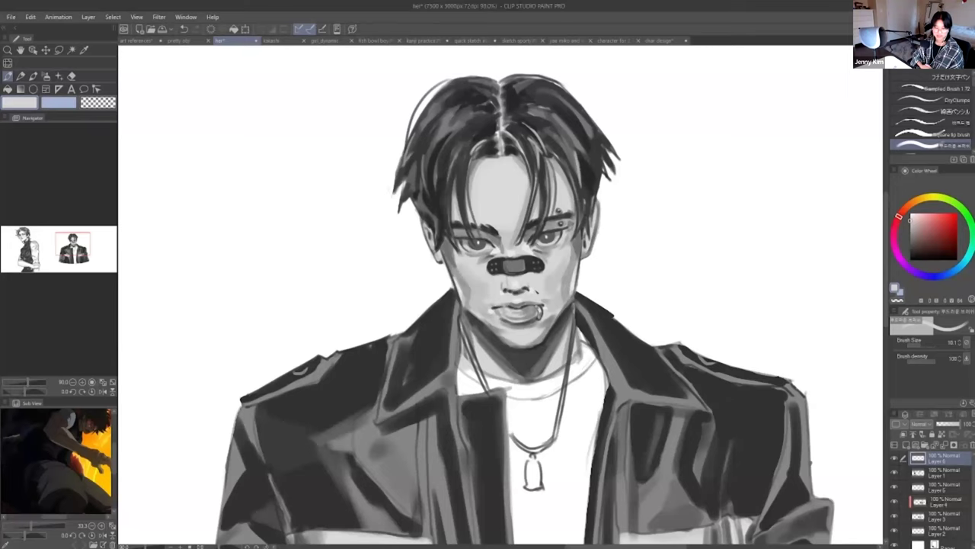
# - Set the brush size to 17.3 and paint a near-white highlight on the upper forehead
pyautogui.scroll(-2, 584, 261)
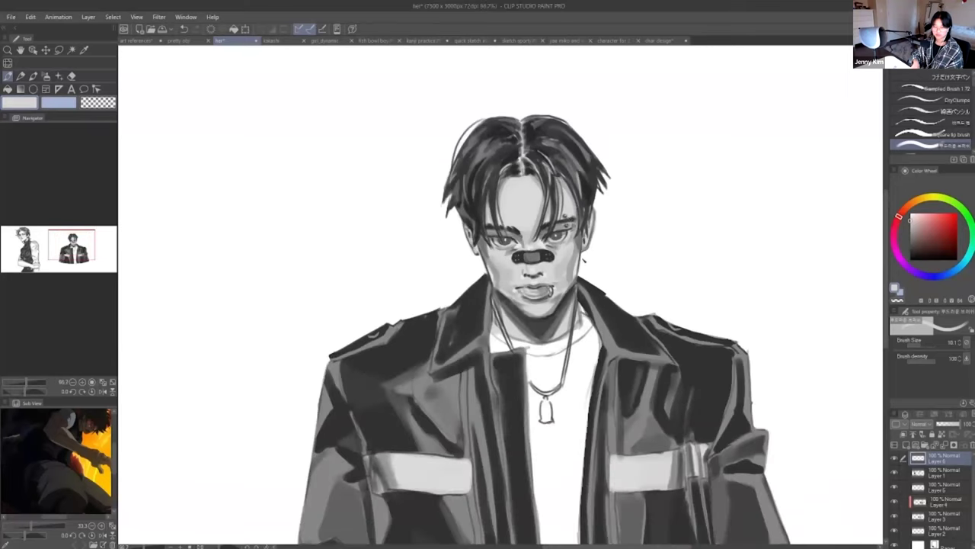
pyautogui.keyDown('alt'); pyautogui.click(550, 275); pyautogui.keyUp('alt')
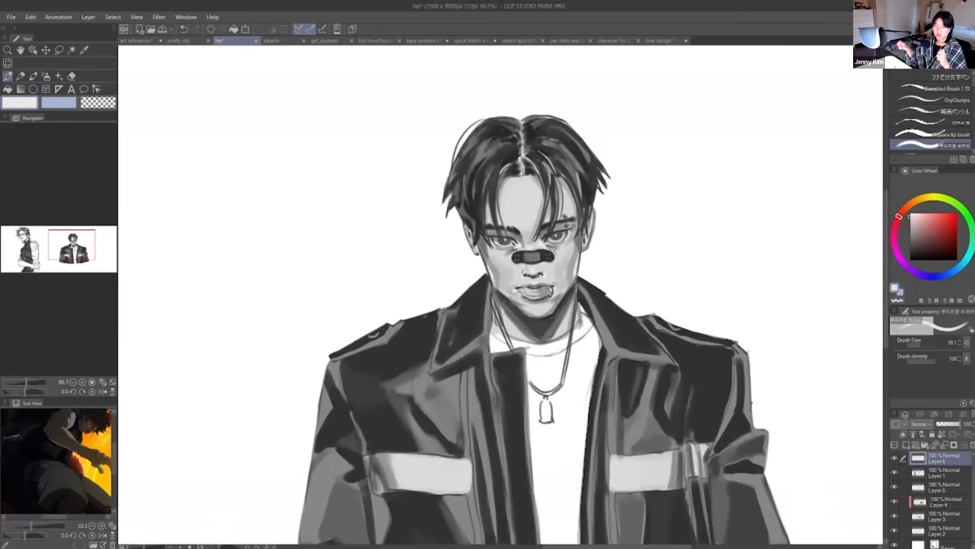
pyautogui.click(921, 345)
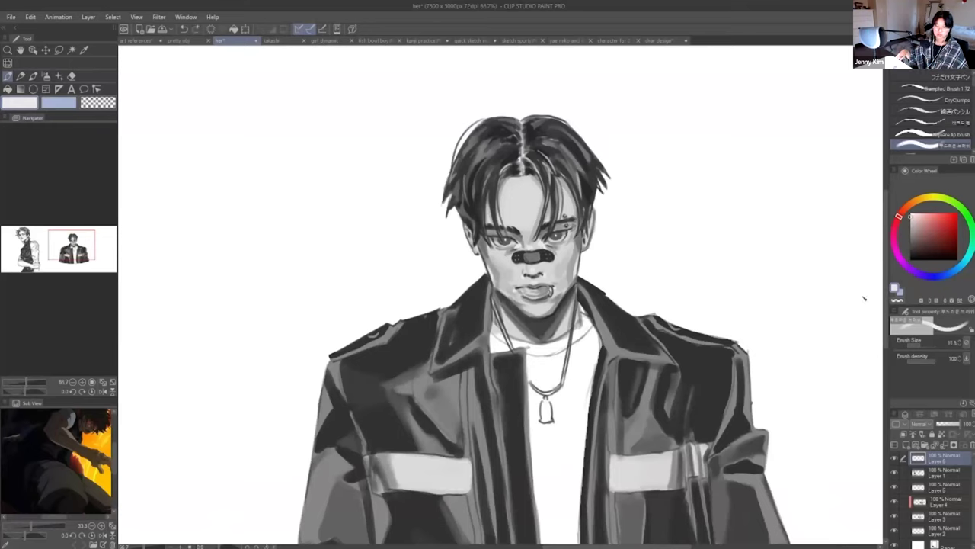
pyautogui.click(923, 346)
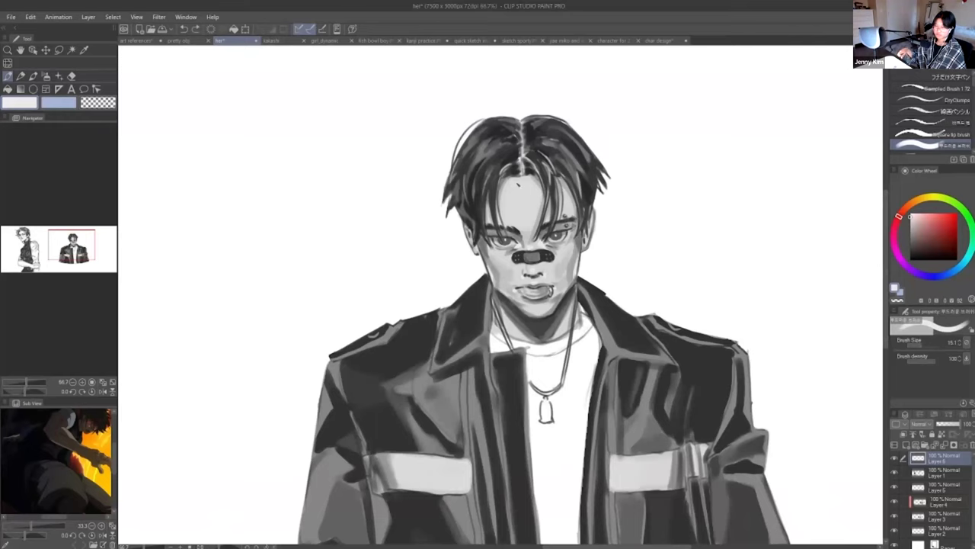
pyautogui.press(']')
pyautogui.press(']')
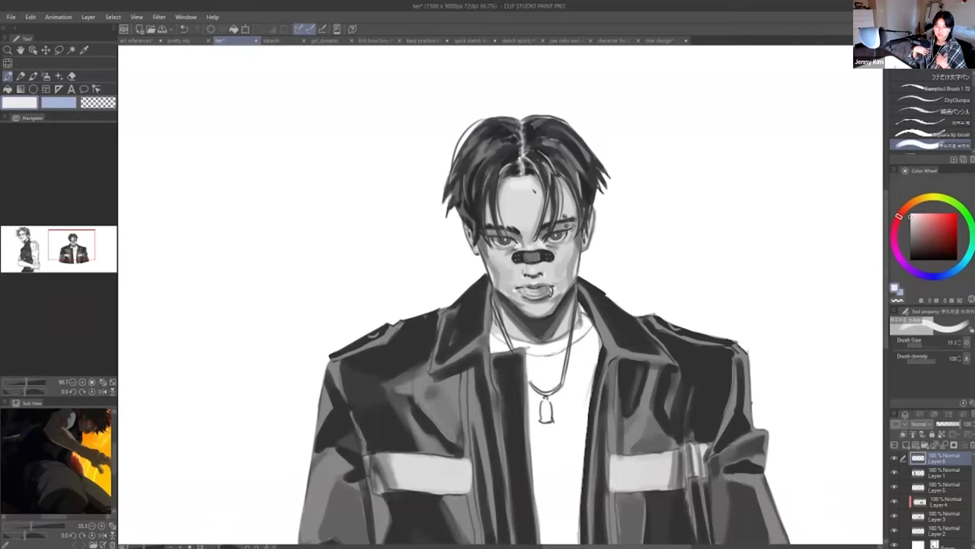
pyautogui.hotkey('ctrl', 'z')
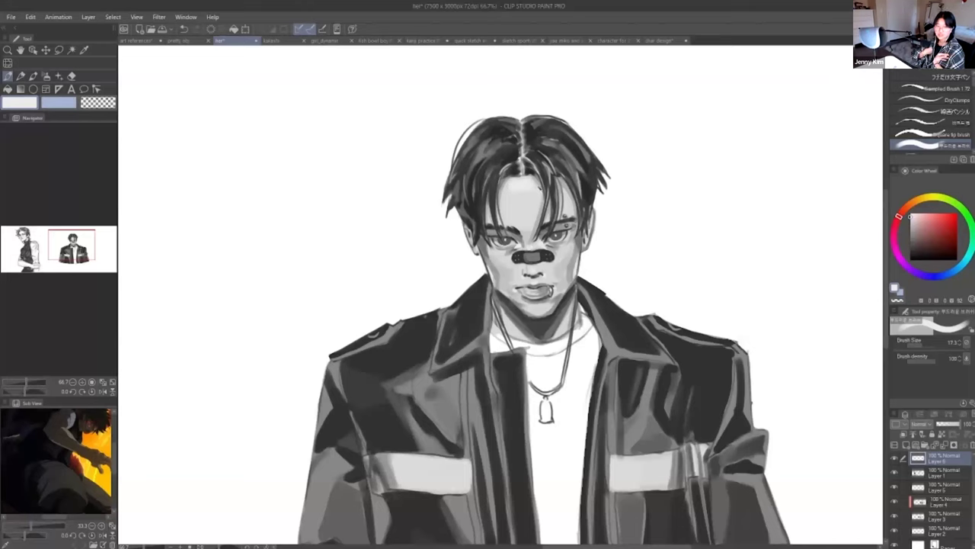
pyautogui.moveTo(522, 185); pyautogui.dragTo(531, 183)
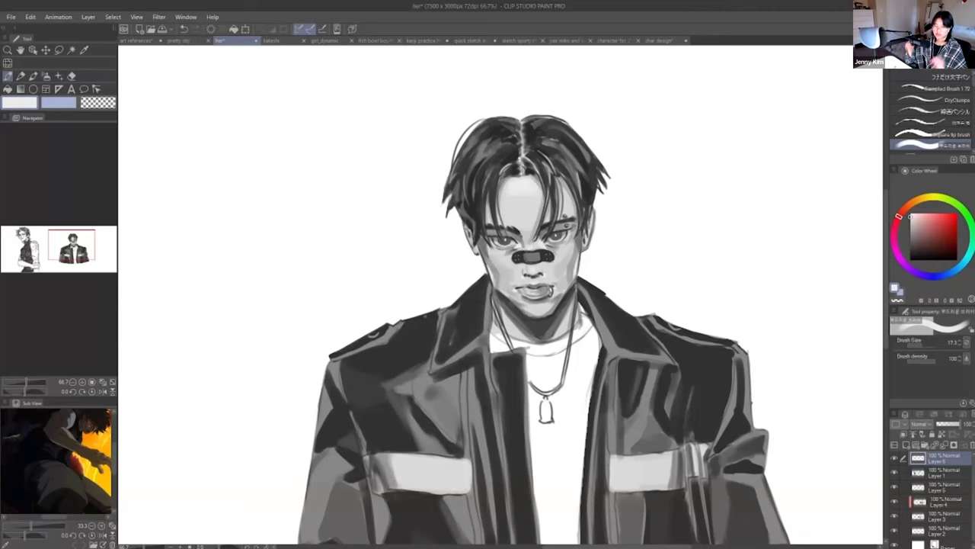
# - Switch to the EASYEASYpen brush and try fine near-white strokes on the cheek below the pierced brow
pyautogui.keyDown('alt'); pyautogui.click(587, 244); pyautogui.keyUp('alt')
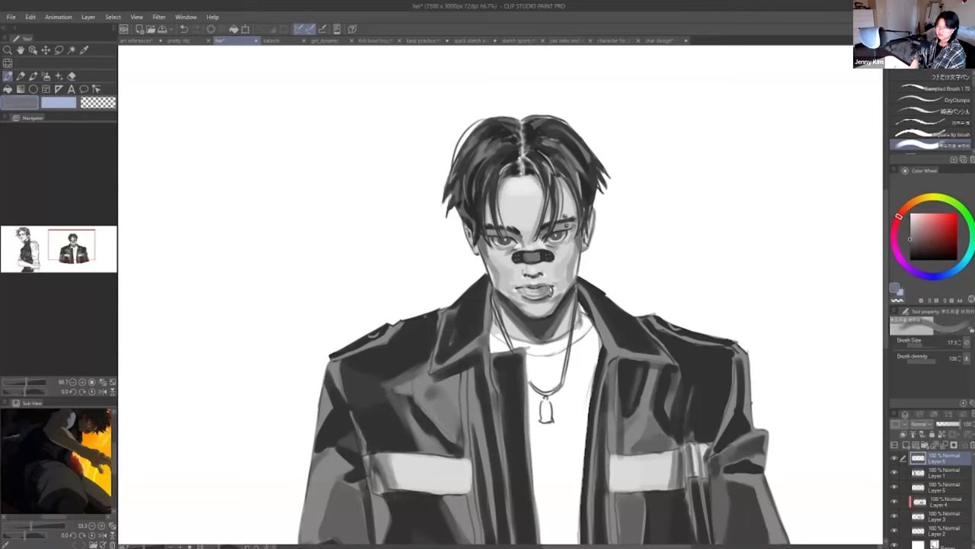
pyautogui.scroll(1, 587, 244)
pyautogui.scroll(3, 560, 210)
pyautogui.keyDown('alt'); pyautogui.click(561, 207); pyautogui.keyUp('alt')
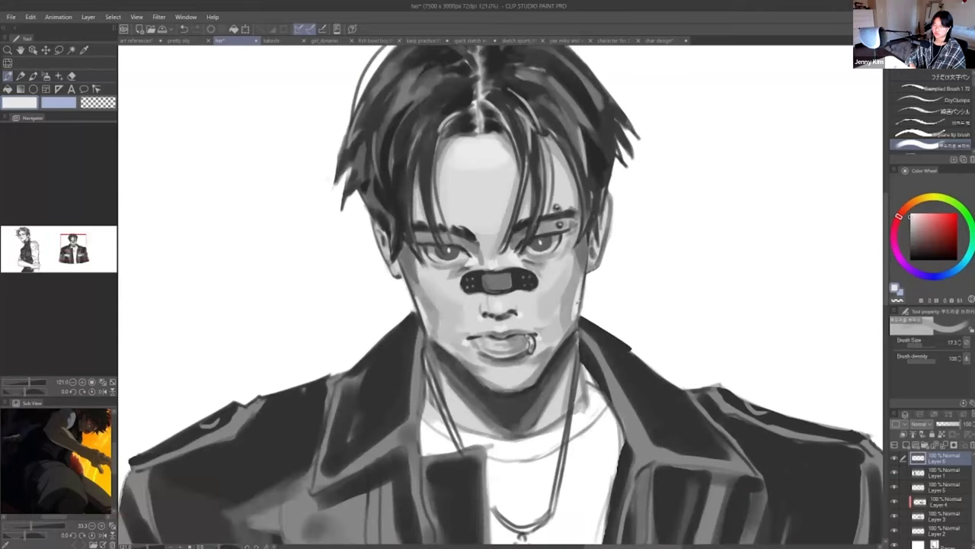
pyautogui.scroll(3, 940, 121)
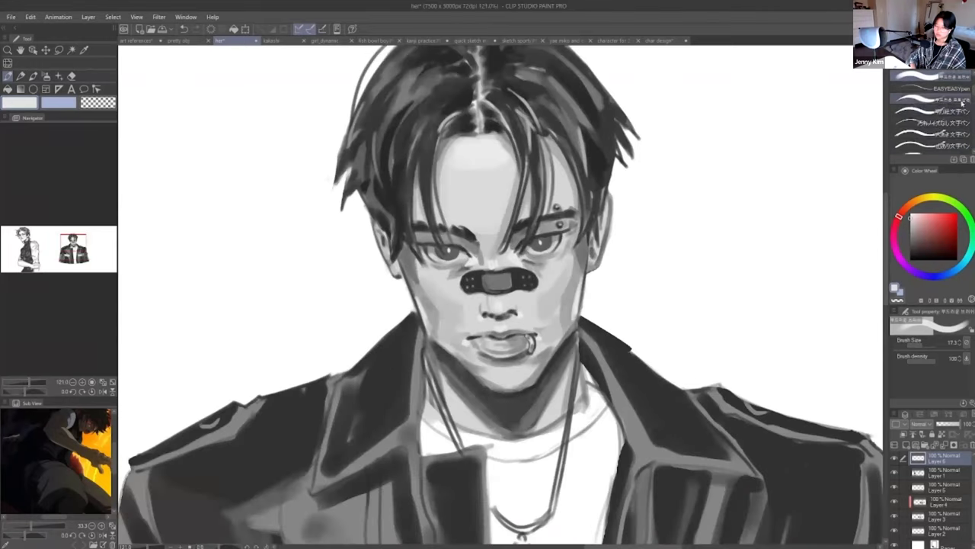
pyautogui.click(940, 89)
pyautogui.hotkey('ctrl', 'z')
pyautogui.click(918, 346)
pyautogui.moveTo(569, 267); pyautogui.dragTo(560, 285)
pyautogui.hotkey('ctrl', 'z')
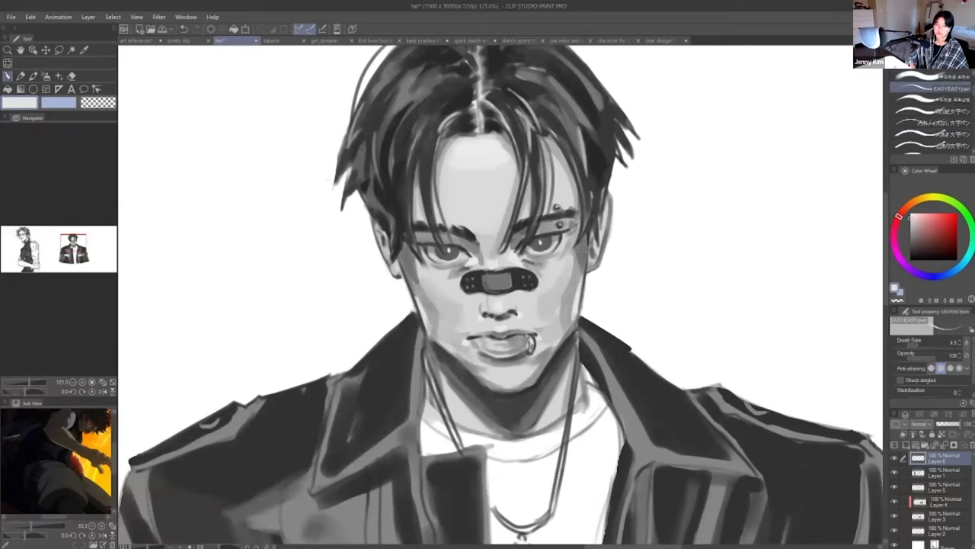
pyautogui.hotkey('ctrl', 'z')
# - Repaint the lip ring's highlight in white and compare the drawing with the top layer hidden and shown
pyautogui.moveTo(531, 340); pyautogui.dragTo(532, 350)
pyautogui.moveTo(917, 221); pyautogui.dragTo(910, 213)
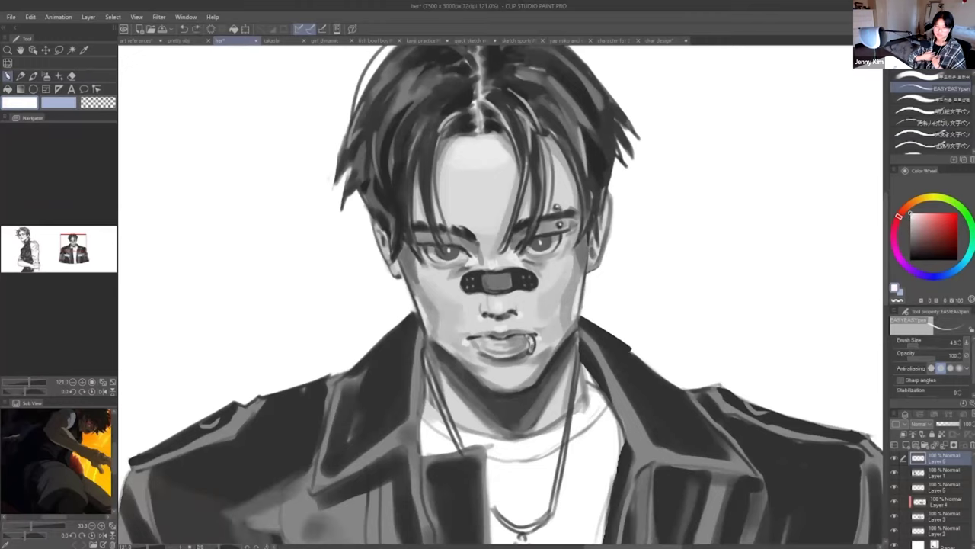
pyautogui.hotkey('ctrl', 'z')
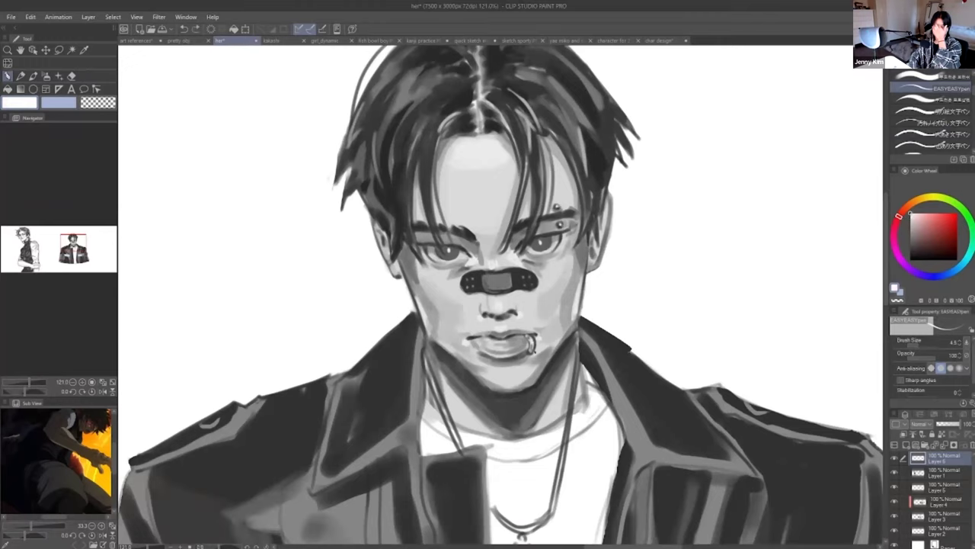
pyautogui.moveTo(532, 338); pyautogui.dragTo(536, 352)
pyautogui.scroll(-3, 595, 281)
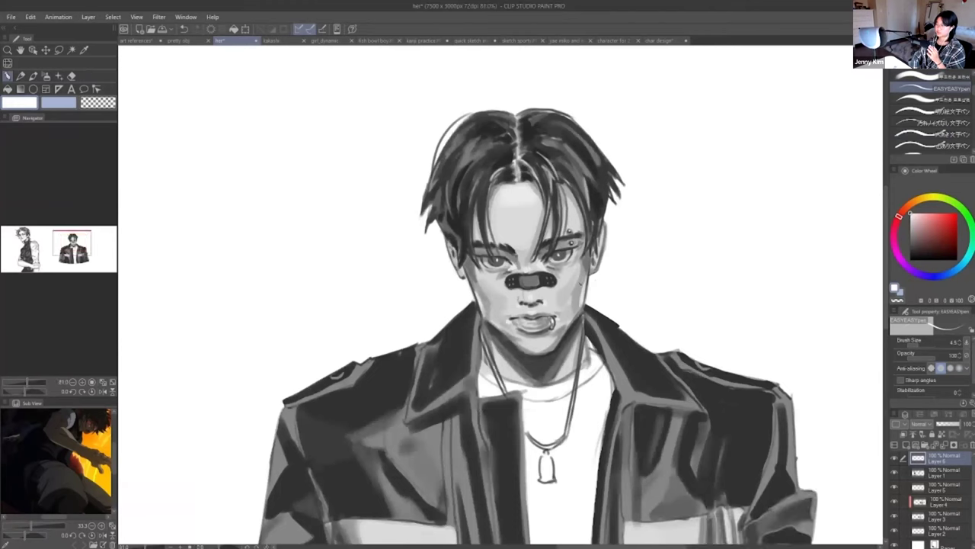
pyautogui.scroll(2, 618, 263)
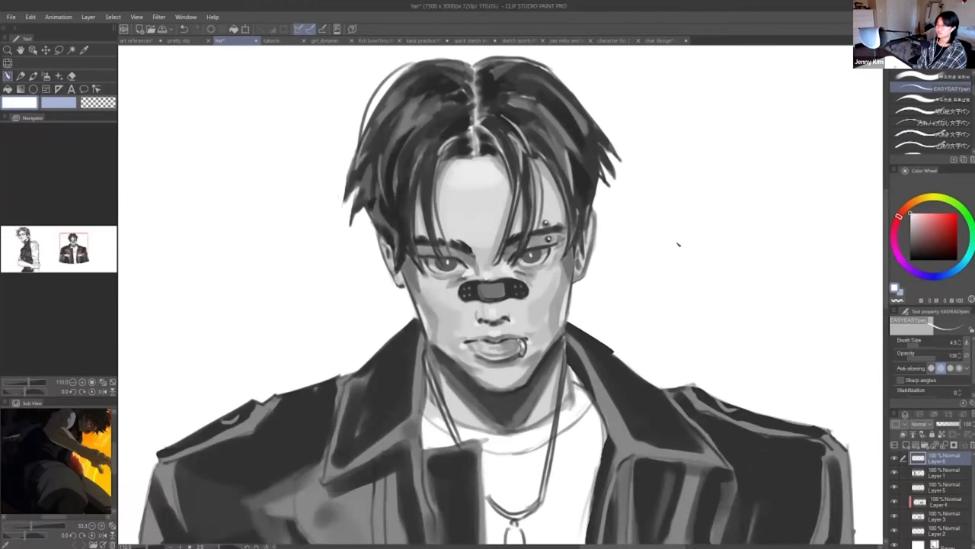
pyautogui.click(895, 458)
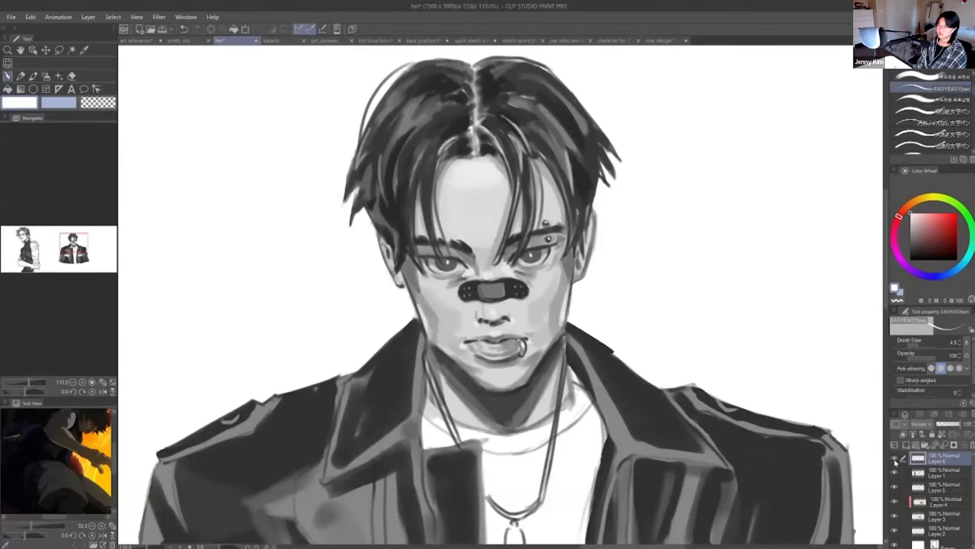
pyautogui.click(895, 458)
pyautogui.scroll(-1, 783, 340)
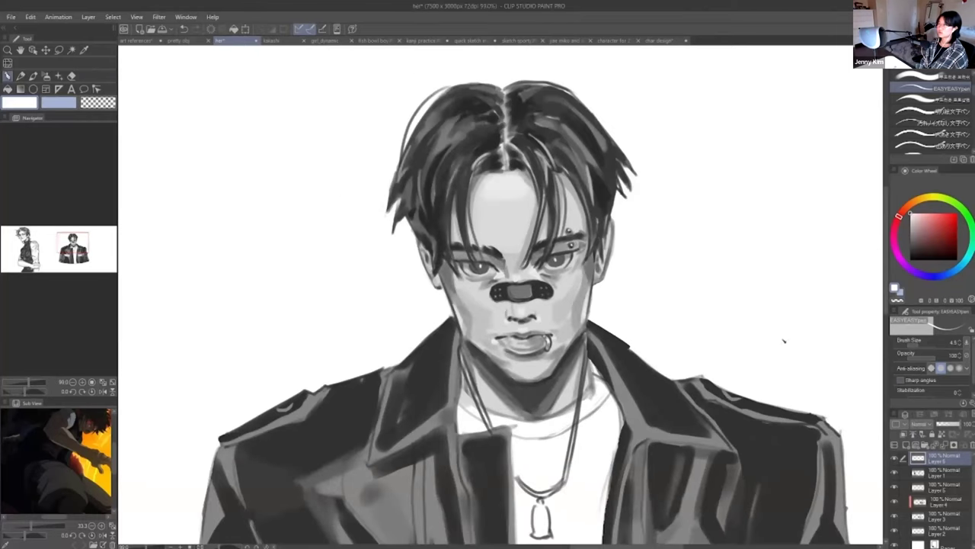
# - Switch back to the soft painting brush and try strokes along the face edge and on the blank background beside the head
pyautogui.click(918, 75)
pyautogui.moveTo(608, 253); pyautogui.dragTo(574, 316)
pyautogui.hotkey('ctrl', 'z')
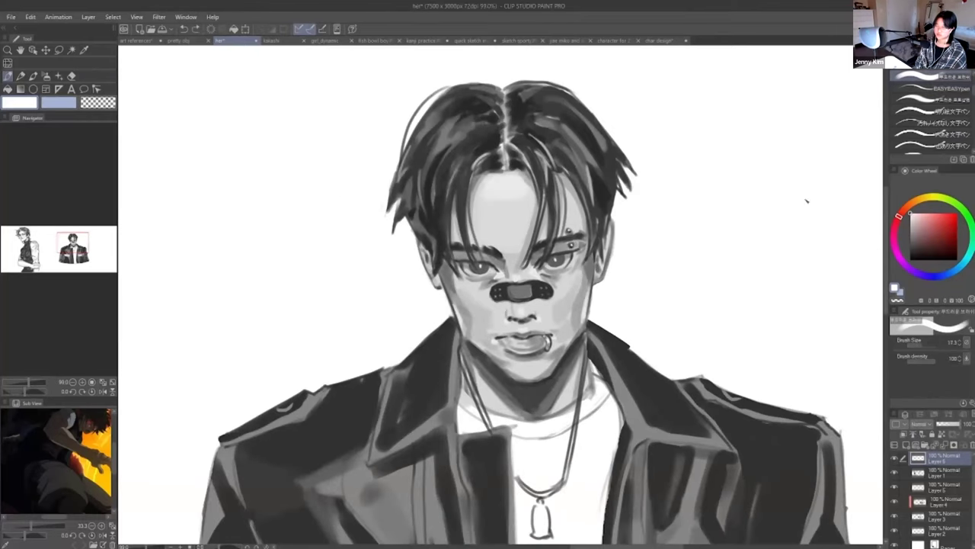
pyautogui.click(910, 238)
pyautogui.click(910, 242)
pyautogui.click(910, 248)
pyautogui.moveTo(703, 267); pyautogui.dragTo(727, 298)
pyautogui.hotkey('ctrl', 'z')
# - Set the brush size to 7.7 and paint dark drop earrings on both earlobes with sampled greys
pyautogui.click(922, 346)
pyautogui.keyDown('alt'); pyautogui.click(540, 289); pyautogui.keyUp('alt')
pyautogui.keyDown('alt'); pyautogui.click(560, 290); pyautogui.keyUp('alt')
pyautogui.keyDown('alt'); pyautogui.click(522, 241); pyautogui.keyUp('alt')
pyautogui.moveTo(600, 280)
pyautogui.mouseDown()
pyautogui.moveTo(598, 298)
pyautogui.moveTo(602, 281)
pyautogui.mouseUp()
pyautogui.hotkey('ctrl', 'z')
pyautogui.hotkey('ctrl', 'z')
pyautogui.hotkey('ctrl', 'z')
pyautogui.hotkey('ctrl', 'z')
pyautogui.moveTo(437, 284); pyautogui.dragTo(438, 303)
pyautogui.hotkey('ctrl', 'z')
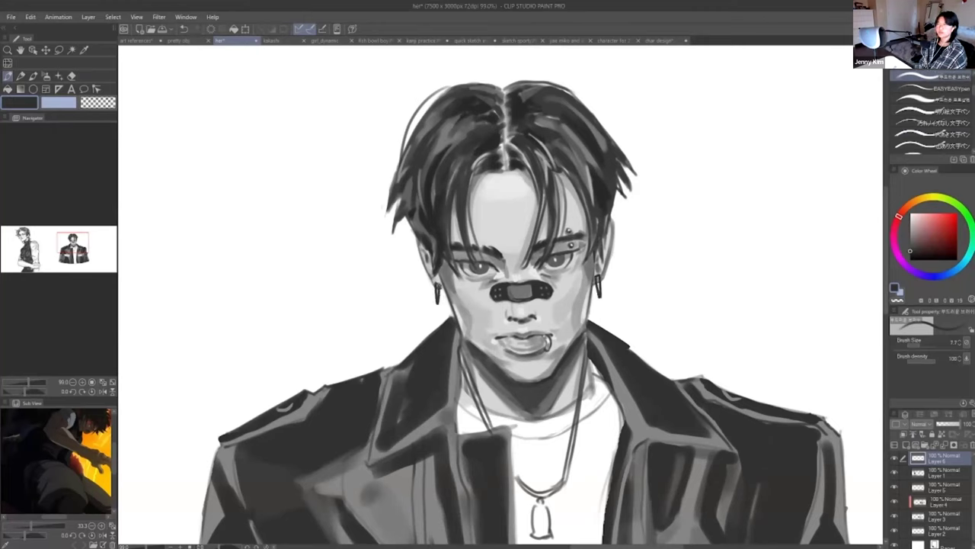
# - Paint small dark studs on the outer rim of the ear opposite the pierced brow and add a light accent to its earring
pyautogui.moveTo(413, 250); pyautogui.dragTo(418, 254)
pyautogui.hotkey('ctrl', 'z')
pyautogui.keyDown('alt'); pyautogui.click(501, 245); pyautogui.keyUp('alt')
pyautogui.keyDown('alt'); pyautogui.click(517, 218); pyautogui.keyUp('alt')
pyautogui.moveTo(438, 287); pyautogui.dragTo(438, 300)
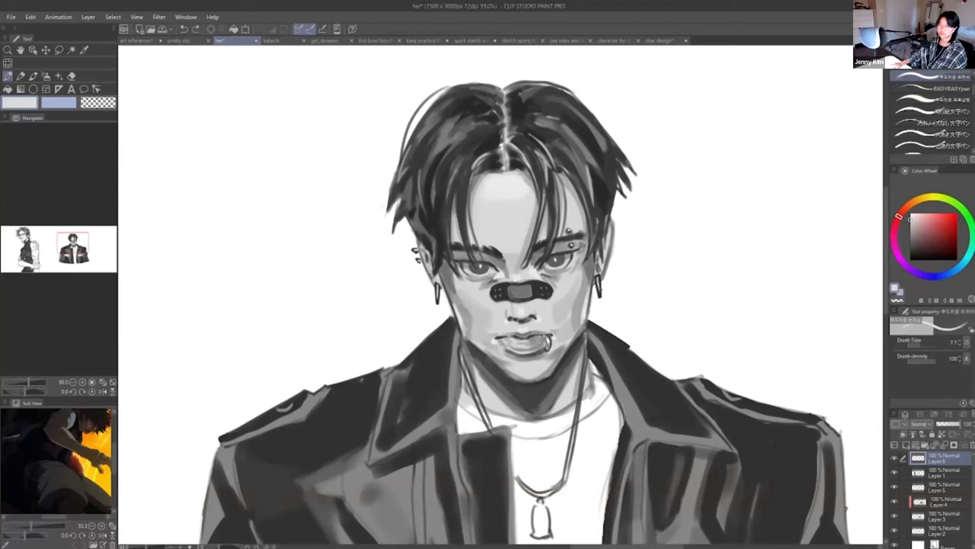
# - Refine the hair edge and inner ear line beside the pierced brow with sampled dark greys
pyautogui.scroll(-2, 608, 283)
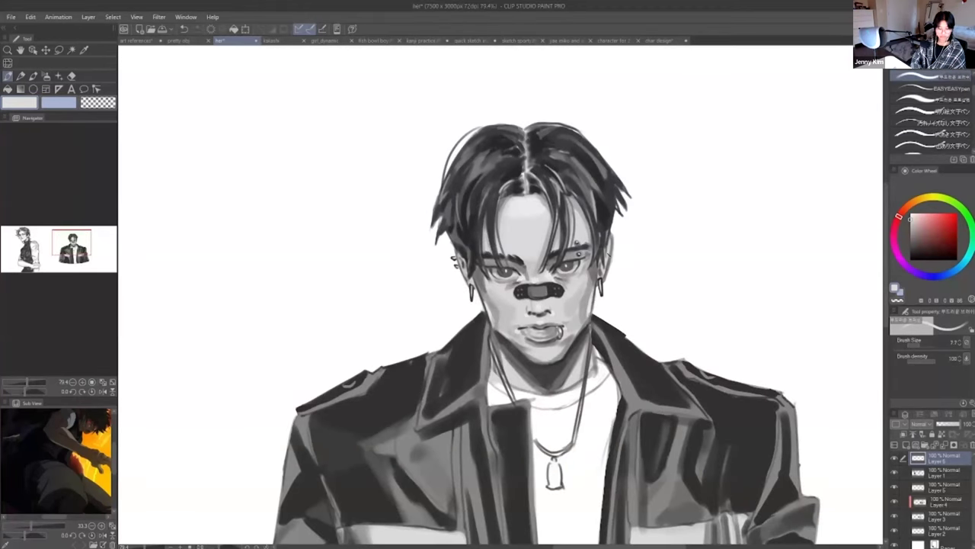
pyautogui.scroll(2, 618, 248)
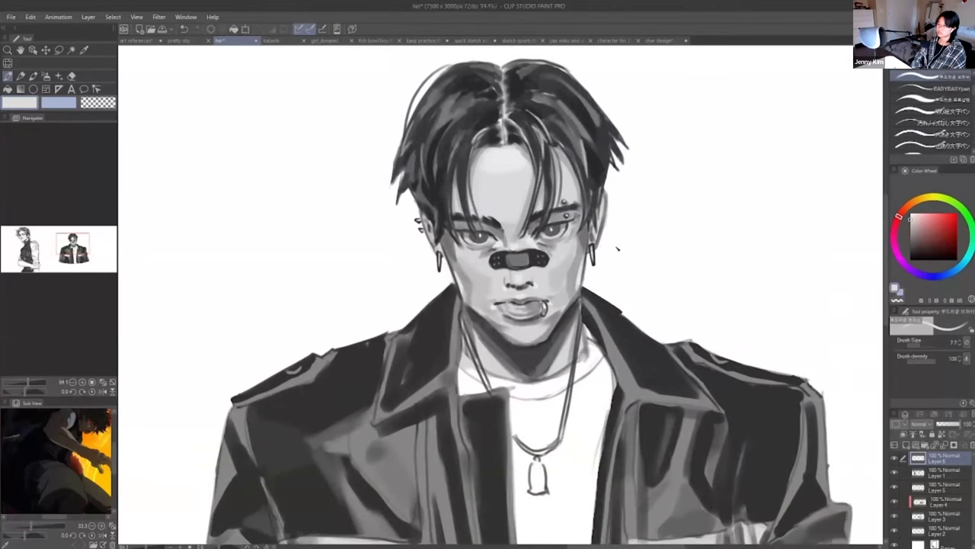
pyautogui.keyDown('alt'); pyautogui.click(431, 233); pyautogui.keyUp('alt')
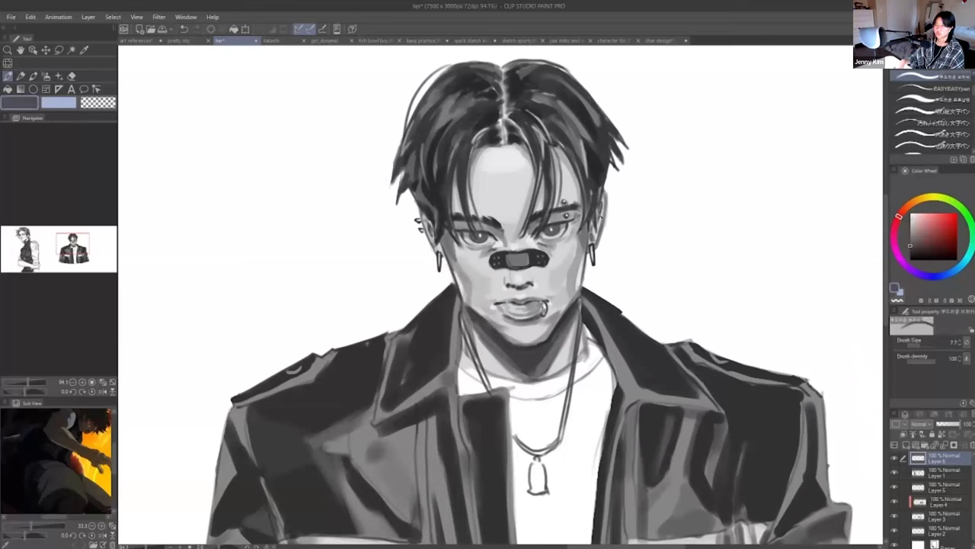
pyautogui.keyDown('alt'); pyautogui.click(601, 213); pyautogui.keyUp('alt')
pyautogui.hotkey('ctrl', 'z')
pyautogui.moveTo(594, 183); pyautogui.dragTo(599, 216)
pyautogui.hotkey('ctrl', 'z')
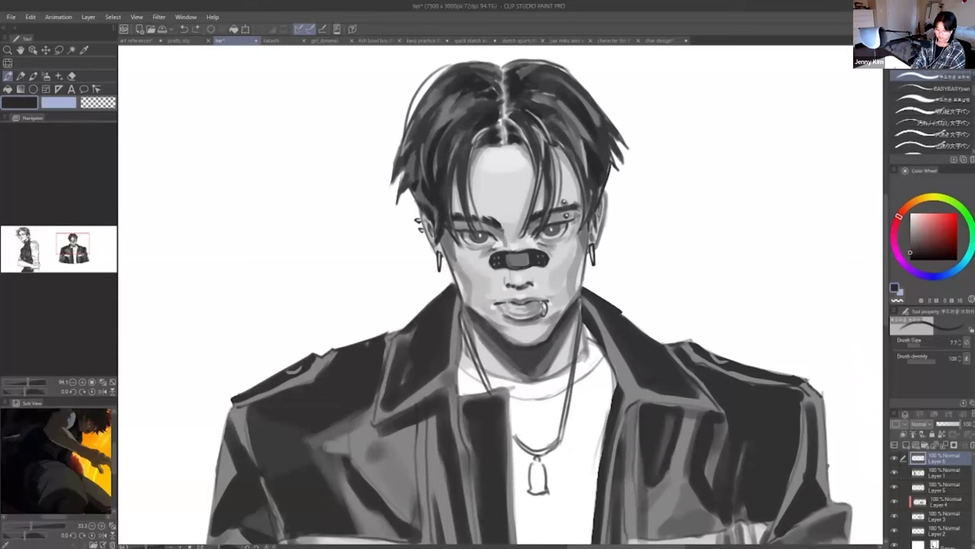
pyautogui.hotkey('ctrl', 'z')
pyautogui.moveTo(602, 217); pyautogui.dragTo(600, 238)
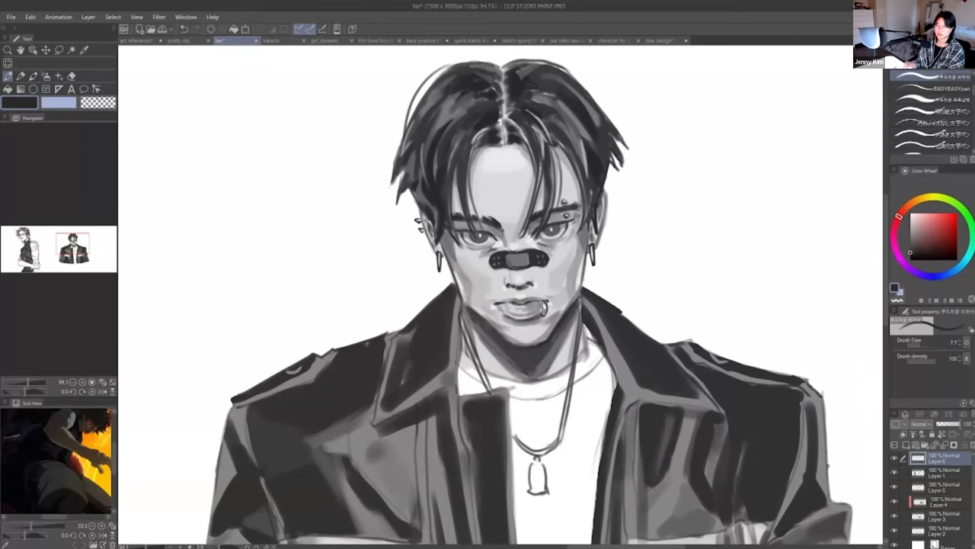
# - Add thin dark stray strands along the outer hair edge on the side opposite the pierced brow
pyautogui.moveTo(410, 189); pyautogui.dragTo(422, 206)
pyautogui.moveTo(396, 155); pyautogui.dragTo(392, 190)
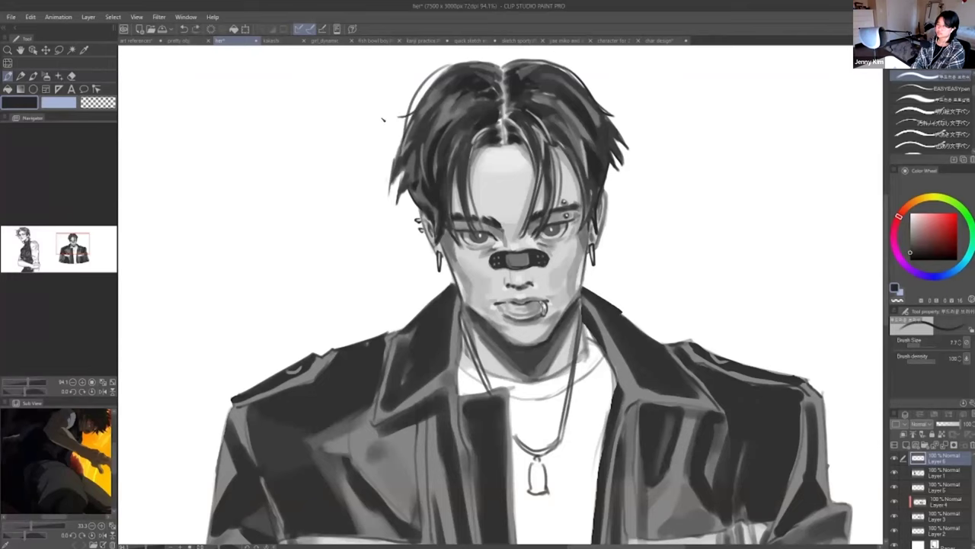
pyautogui.keyDown('alt'); pyautogui.click(415, 114); pyautogui.keyUp('alt')
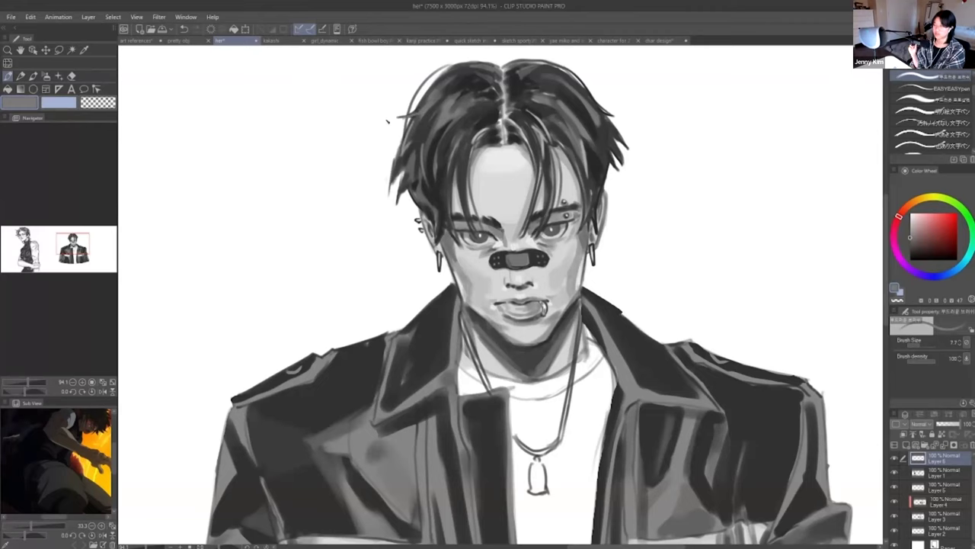
pyautogui.keyDown('alt'); pyautogui.click(412, 117); pyautogui.keyUp('alt')
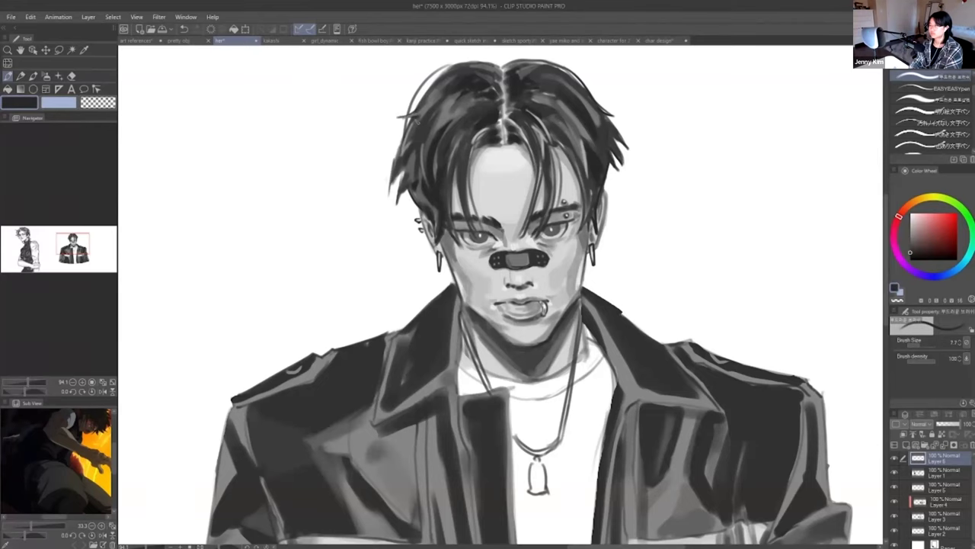
# - Deepen the shading of the lips and around the lip ring with sampled mid greys
pyautogui.scroll(-1, 458, 91)
pyautogui.keyDown('alt'); pyautogui.click(524, 283); pyautogui.keyUp('alt')
pyautogui.hotkey('ctrl', 'z')
pyautogui.moveTo(513, 281); pyautogui.dragTo(523, 282)
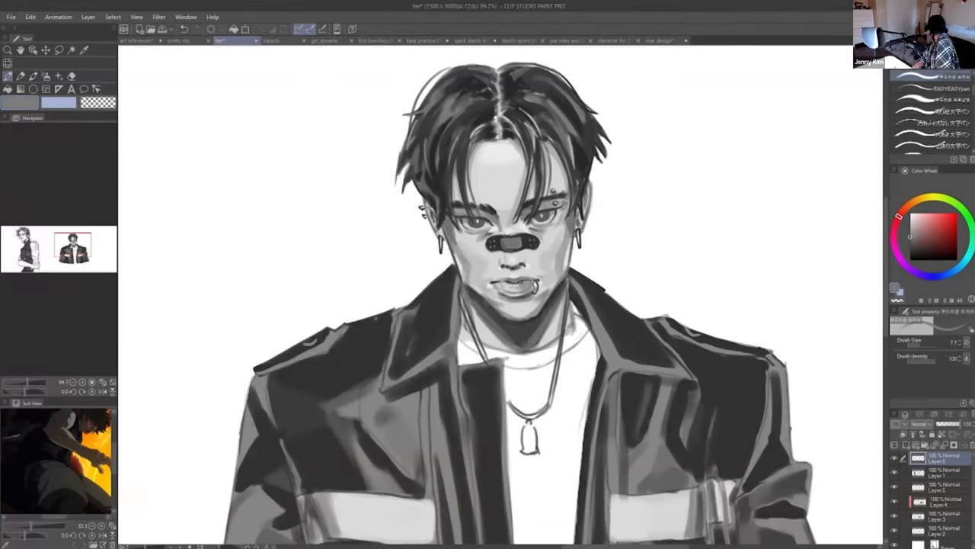
pyautogui.keyDown('alt'); pyautogui.click(516, 287); pyautogui.keyUp('alt')
pyautogui.keyDown('alt'); pyautogui.click(536, 286); pyautogui.keyUp('alt')
pyautogui.hotkey('ctrl', 'z')
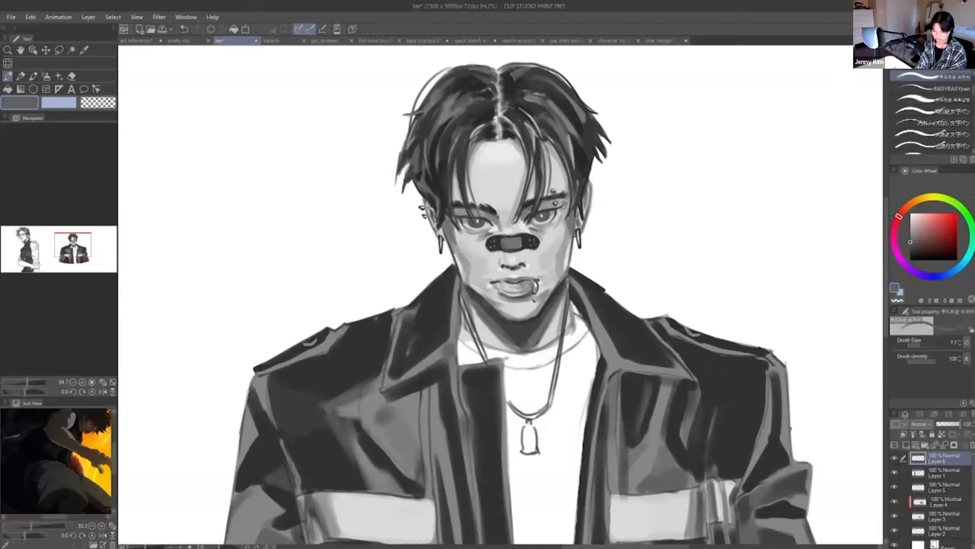
pyautogui.moveTo(498, 287); pyautogui.dragTo(503, 291)
pyautogui.hotkey('ctrl', 'z')
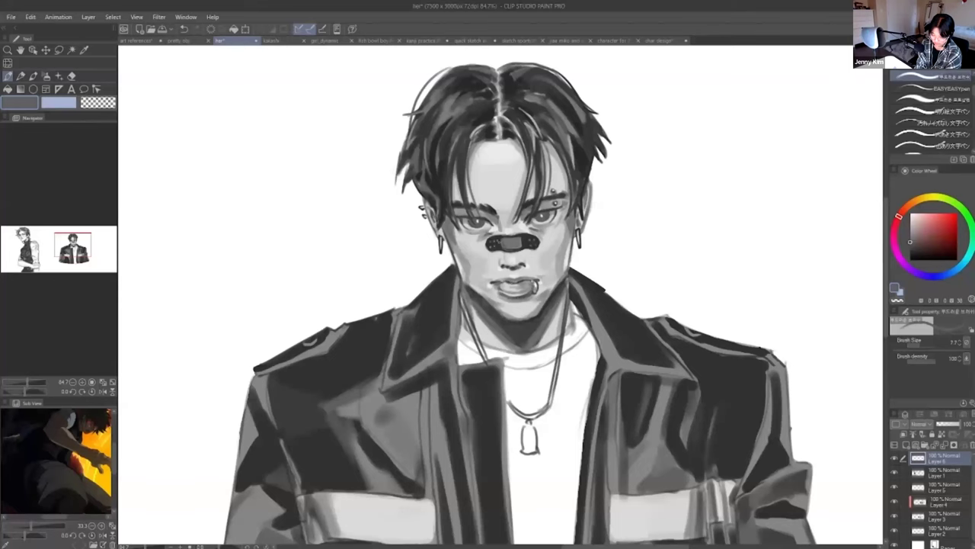
# - Enlarge the brush and shade the cheek and jaw edge below the pierced brow with sampled greys
pyautogui.scroll(-1, 520, 229)
pyautogui.press(']')
pyautogui.press(']')
pyautogui.hotkey('ctrl', 'z')
pyautogui.moveTo(570, 242); pyautogui.dragTo(546, 285)
pyautogui.keyDown('alt'); pyautogui.click(567, 248); pyautogui.keyUp('alt')
pyautogui.keyDown('alt'); pyautogui.click(565, 250); pyautogui.keyUp('alt')
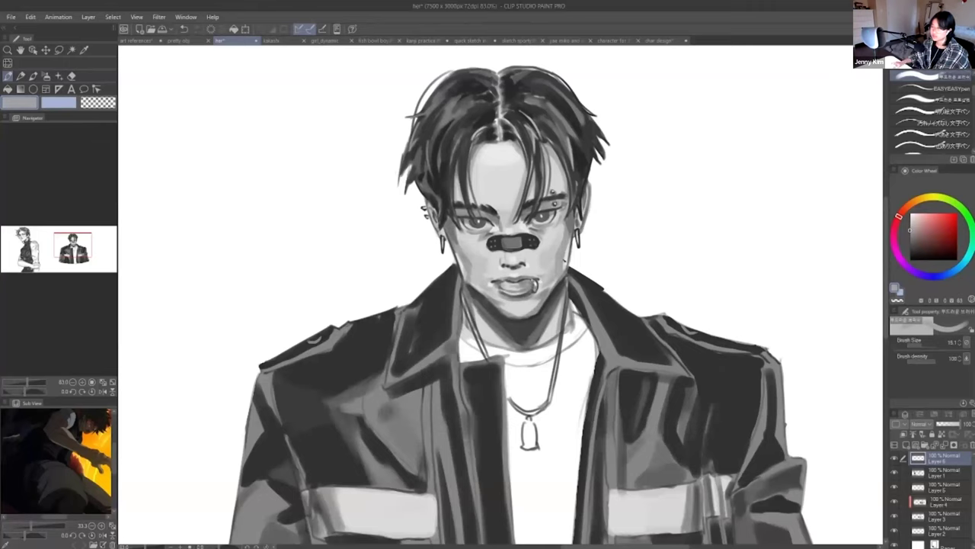
# - Switch to the art references canvas and examine the artworks in its lower rows, including the dark-gown design and the snowy portrait
pyautogui.moveTo(291, 365)
pyautogui.click(495, 520)
pyautogui.click(912, 515)
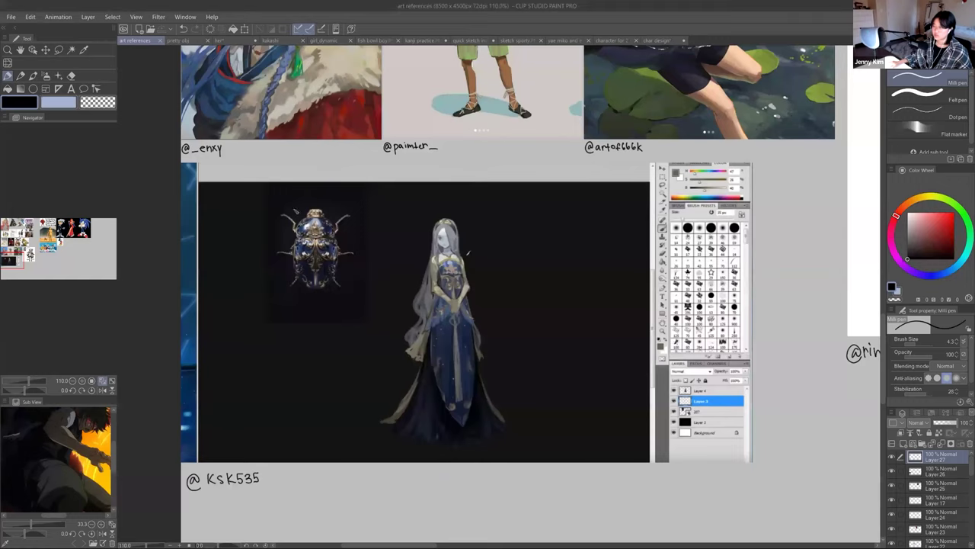
pyautogui.scroll(-3, 310, 212)
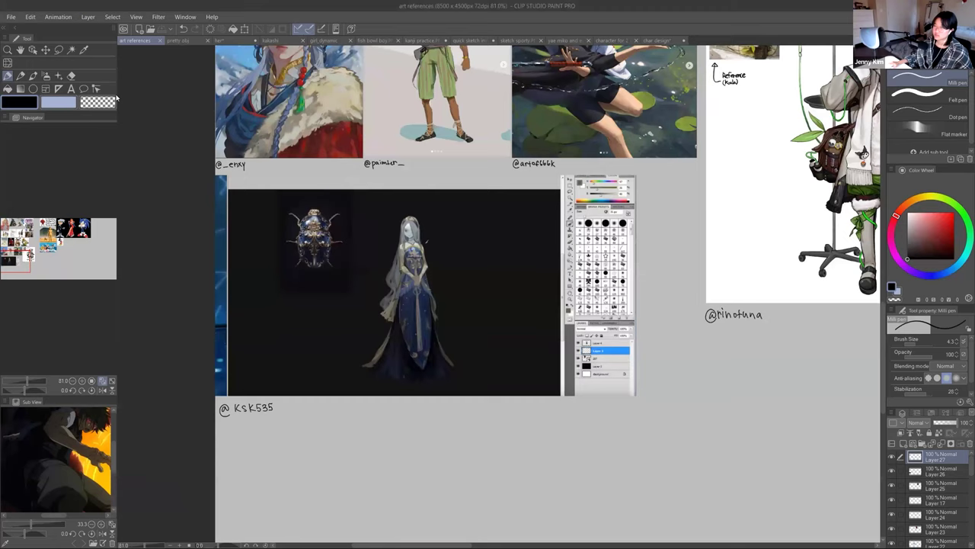
pyautogui.moveTo(426, 242); pyautogui.dragTo(278, 488)
pyautogui.moveTo(330, 342); pyautogui.dragTo(370, 343)
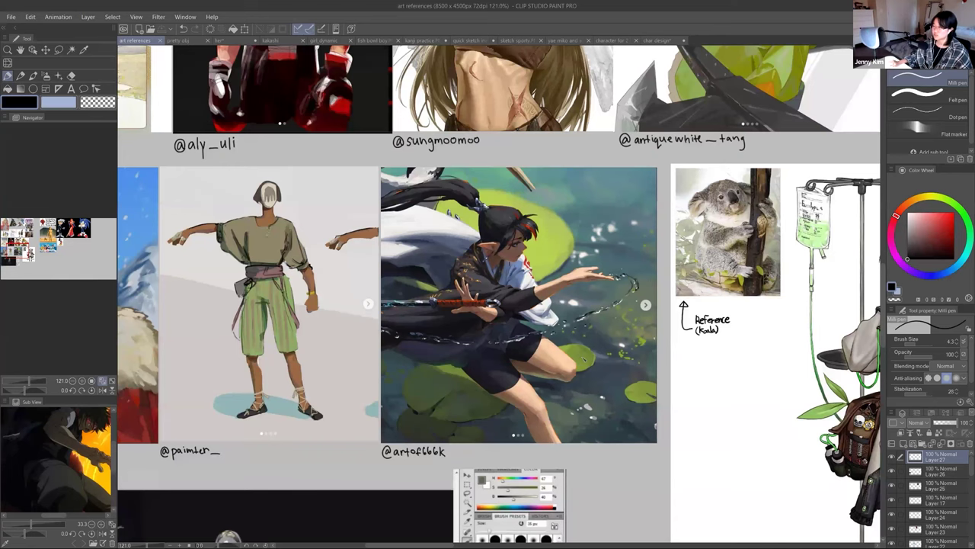
pyautogui.moveTo(451, 213); pyautogui.dragTo(541, 187)
pyautogui.moveTo(591, 278); pyautogui.dragTo(694, 304)
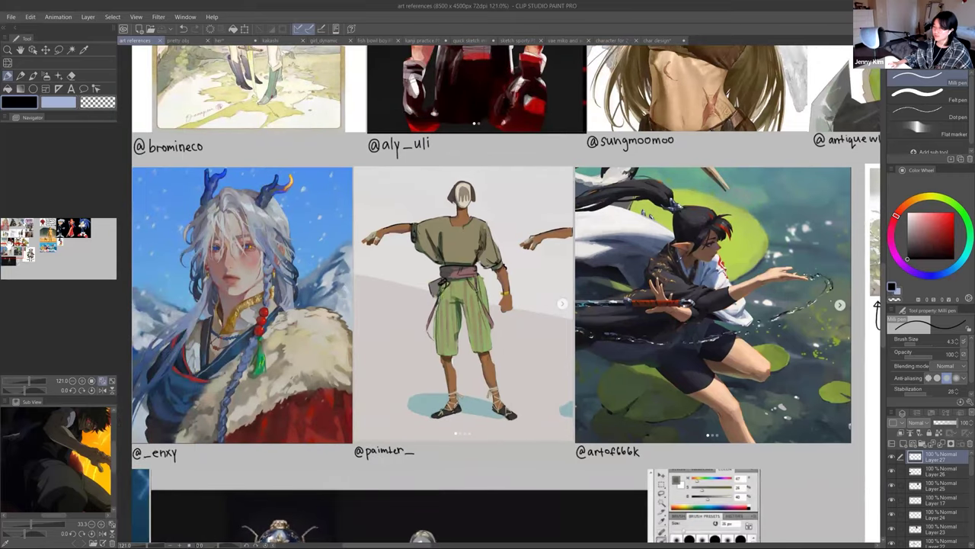
# - Examine the upper rows of the reference board, including the horned woman, the red-lit boxer and the armoured knight
pyautogui.moveTo(621, 176); pyautogui.dragTo(376, 485)
pyautogui.moveTo(564, 229); pyautogui.dragTo(384, 344)
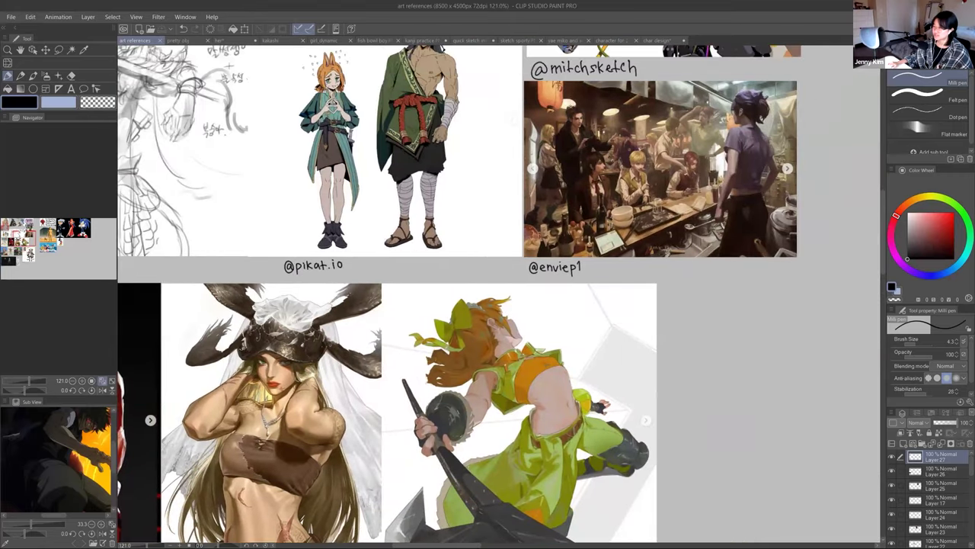
pyautogui.moveTo(503, 305)
pyautogui.mouseDown()
pyautogui.moveTo(437, 203)
pyautogui.moveTo(398, 254)
pyautogui.moveTo(362, 267)
pyautogui.moveTo(477, 279)
pyautogui.moveTo(503, 305)
pyautogui.mouseUp()
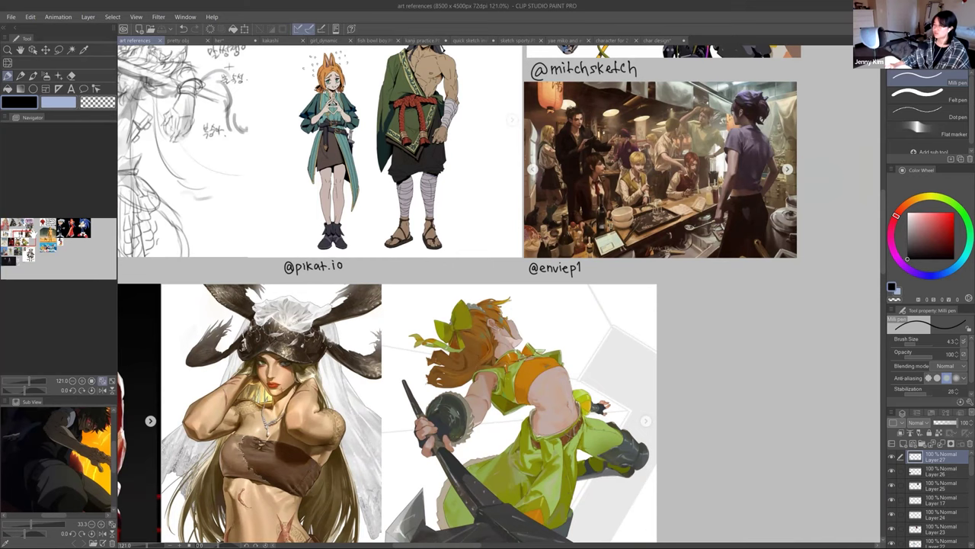
pyautogui.moveTo(24, 242); pyautogui.dragTo(23, 244)
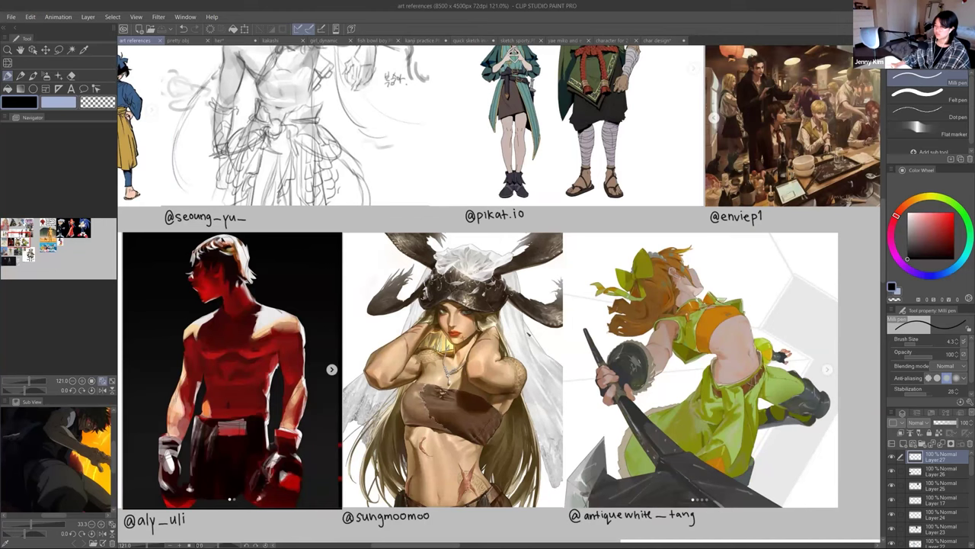
pyautogui.moveTo(313, 345); pyautogui.dragTo(390, 546)
pyautogui.moveTo(457, 267); pyautogui.dragTo(561, 409)
pyautogui.moveTo(19, 236)
pyautogui.mouseDown()
pyautogui.moveTo(16, 244)
pyautogui.moveTo(29, 227)
pyautogui.mouseUp()
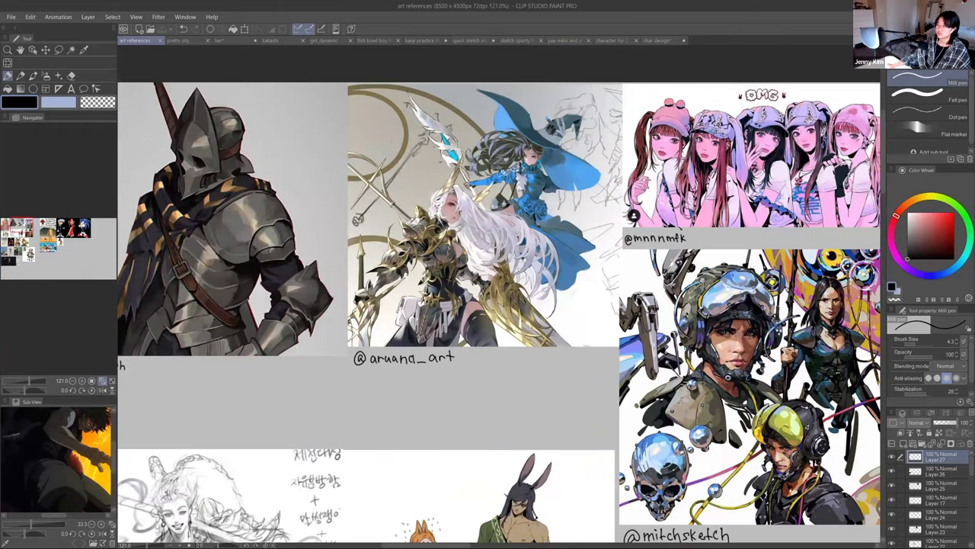
pyautogui.scroll(-2, 460, 373)
pyautogui.moveTo(460, 373); pyautogui.dragTo(525, 204)
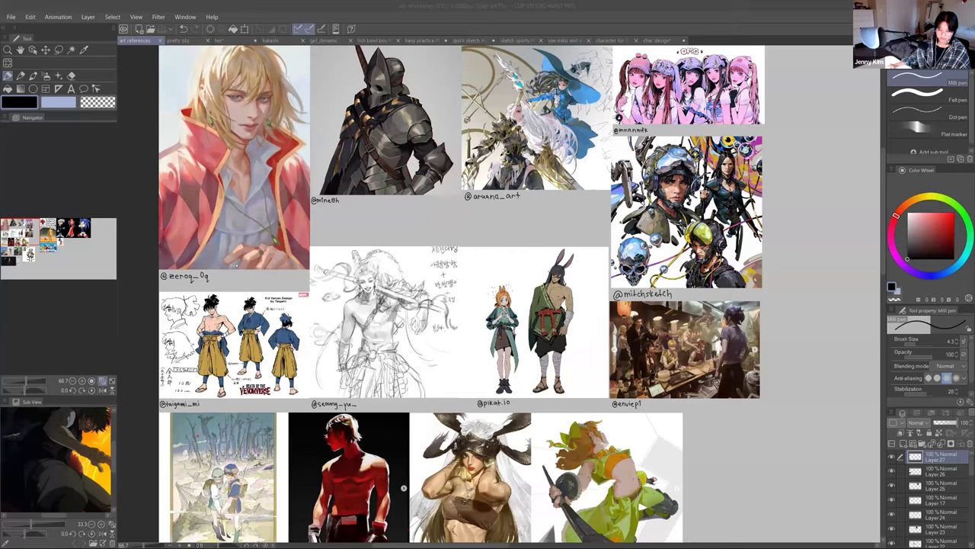
pyautogui.hotkey('alt', 'Tab')
pyautogui.click(921, 528)
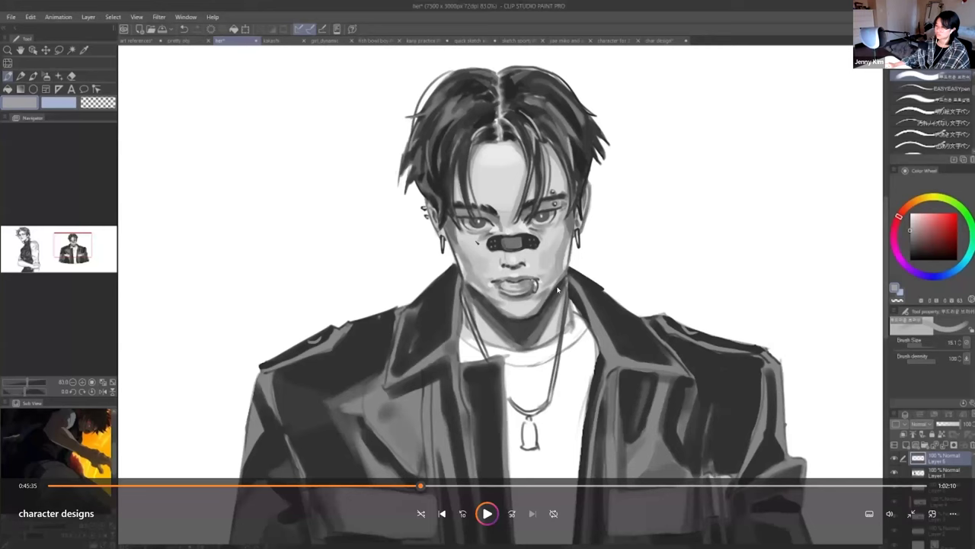
pyautogui.click(484, 521)
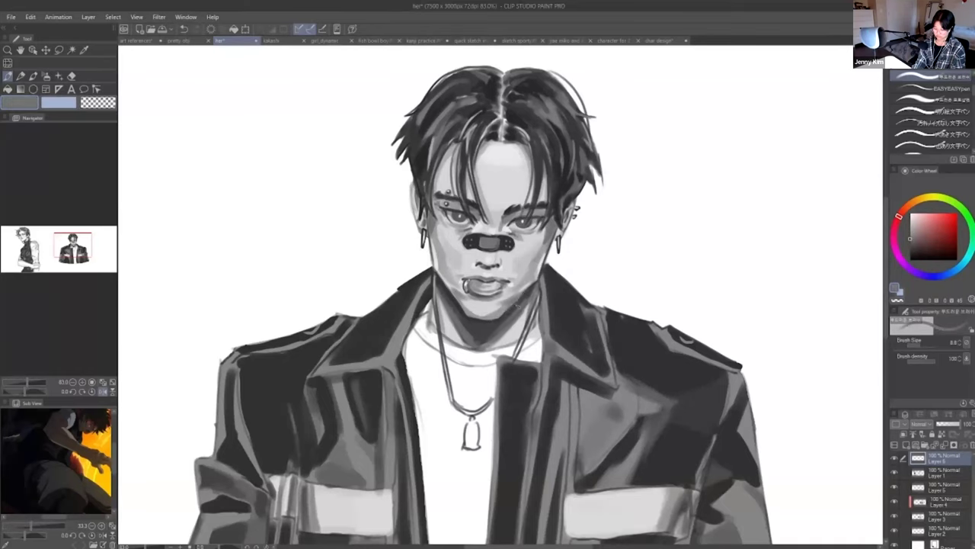
# - Flip the canvas view horizontally and touch up the neck and collar edge below the jaw with sampled tones
pyautogui.keyDown('alt'); pyautogui.click(517, 305); pyautogui.keyUp('alt')
pyautogui.press('h')
pyautogui.keyDown('alt'); pyautogui.click(503, 326); pyautogui.keyUp('alt')
pyautogui.moveTo(484, 298); pyautogui.dragTo(500, 316)
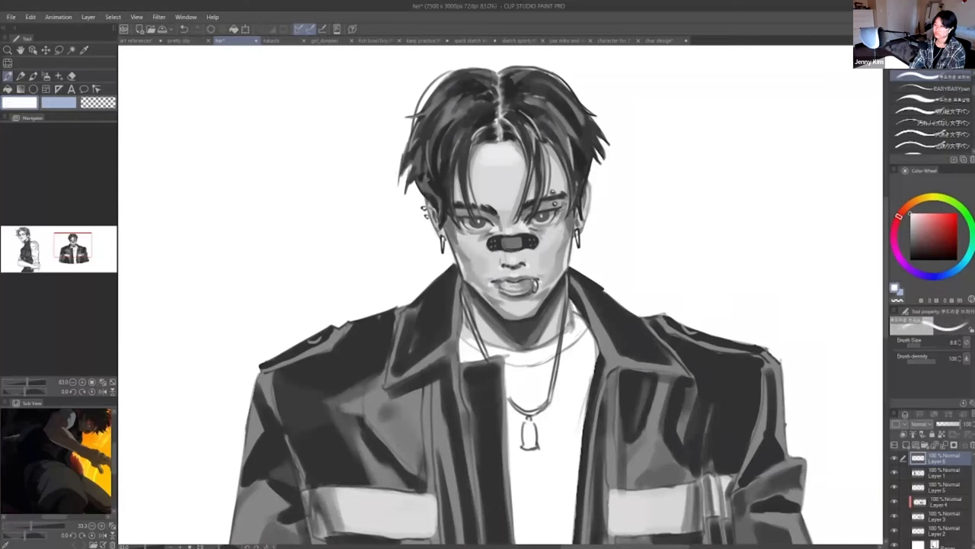
# - Try a short stroke in a sampled dark tone beside the hair and ear, and undo it
pyautogui.scroll(-2, 477, 125)
pyautogui.keyDown('alt'); pyautogui.click(465, 174); pyautogui.keyUp('alt')
pyautogui.moveTo(466, 169); pyautogui.dragTo(462, 183)
pyautogui.hotkey('ctrl', 'z')
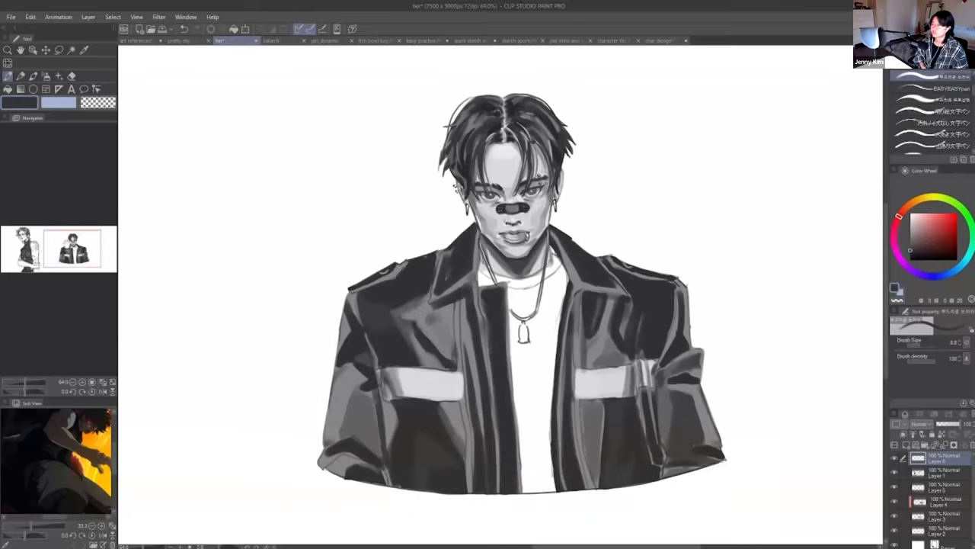
# - Paint the necklace pendant into a shaded bell with sampled dark and white tones, using a brush size of 13.2
pyautogui.click(922, 345)
pyautogui.keyDown('alt'); pyautogui.click(521, 336); pyautogui.keyUp('alt')
pyautogui.moveTo(523, 327); pyautogui.dragTo(528, 340)
pyautogui.keyDown('alt'); pyautogui.click(526, 352); pyautogui.keyUp('alt')
pyautogui.keyDown('alt'); pyautogui.click(521, 335); pyautogui.keyUp('alt')
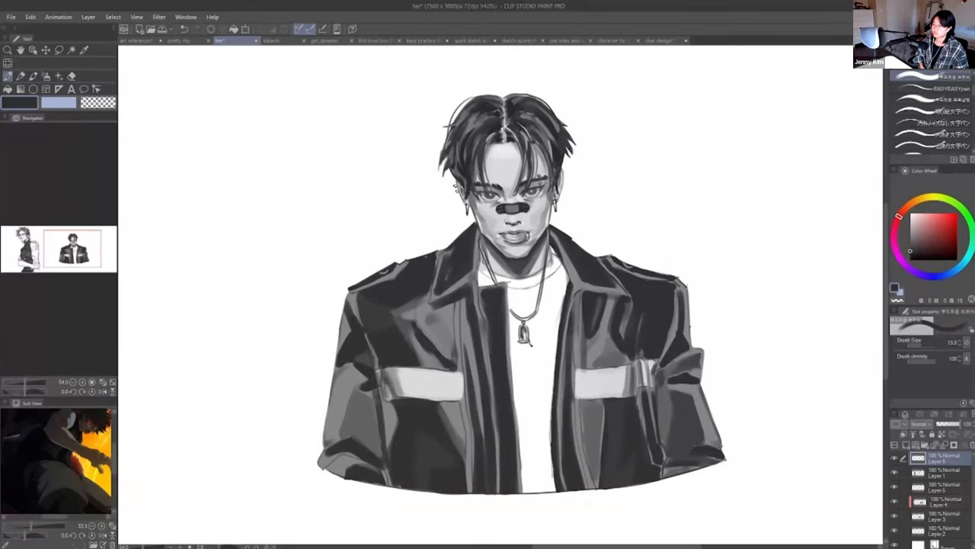
pyautogui.keyDown('alt'); pyautogui.click(538, 346); pyautogui.keyUp('alt')
pyautogui.keyDown('alt'); pyautogui.click(523, 341); pyautogui.keyUp('alt')
pyautogui.keyDown('alt'); pyautogui.click(526, 350); pyautogui.keyUp('alt')
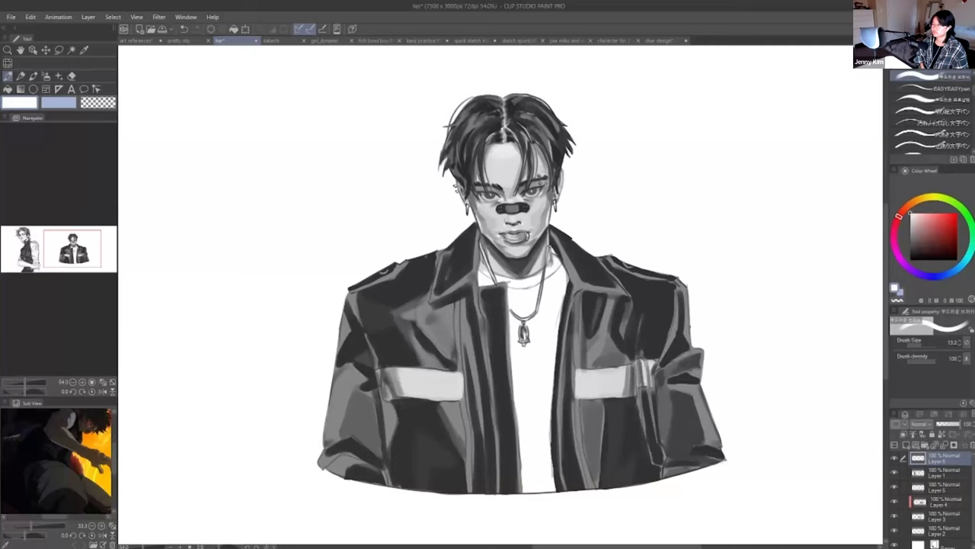
pyautogui.scroll(3, 534, 268)
pyautogui.keyDown('alt'); pyautogui.click(531, 356); pyautogui.keyUp('alt')
pyautogui.moveTo(543, 334)
pyautogui.mouseDown()
pyautogui.moveTo(528, 351)
pyautogui.moveTo(491, 339)
pyautogui.mouseUp()
# - Refine the piercings and earrings at both ears with short strokes in sampled tones
pyautogui.keyDown('alt'); pyautogui.click(440, 220); pyautogui.keyUp('alt')
pyautogui.keyDown('alt'); pyautogui.click(436, 215); pyautogui.keyUp('alt')
pyautogui.keyDown('alt'); pyautogui.click(438, 218); pyautogui.keyUp('alt')
pyautogui.moveTo(436, 204); pyautogui.dragTo(436, 226)
pyautogui.keyDown('alt'); pyautogui.click(437, 215); pyautogui.keyUp('alt')
pyautogui.keyDown('alt'); pyautogui.click(435, 212); pyautogui.keyUp('alt')
pyautogui.moveTo(434, 215); pyautogui.dragTo(438, 229)
pyautogui.moveTo(559, 191); pyautogui.dragTo(560, 204)
pyautogui.moveTo(561, 186); pyautogui.dragTo(560, 203)
pyautogui.keyDown('alt'); pyautogui.click(562, 203); pyautogui.keyUp('alt')
# - Examine the whole portrait and close-up, comparing the jacket with its shading layer hidden and shown
pyautogui.scroll(-3, 565, 214)
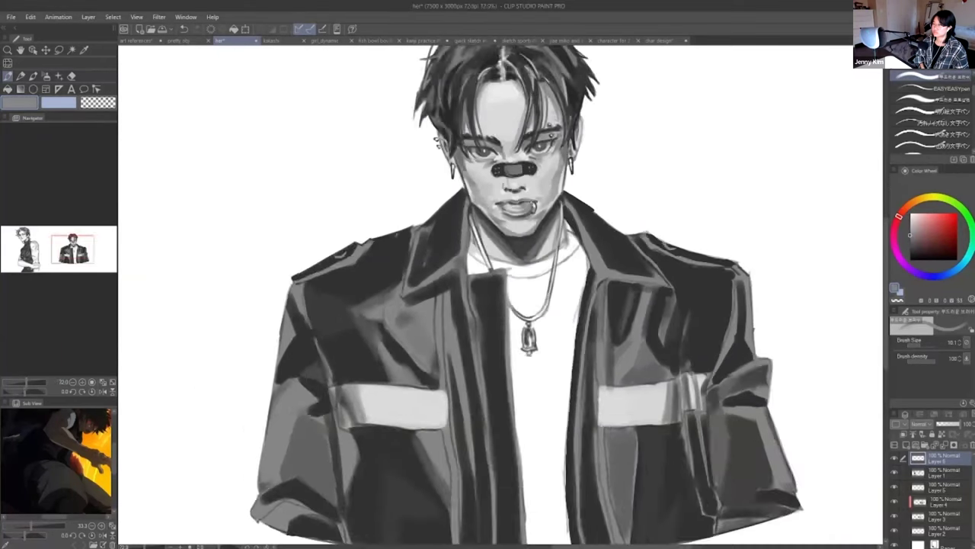
pyautogui.scroll(-2, 450, 381)
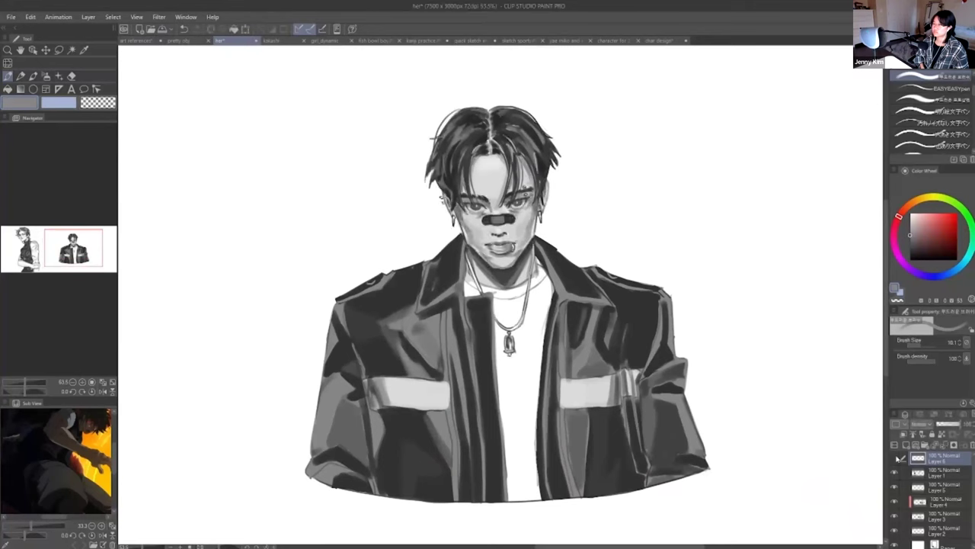
pyautogui.scroll(1, 549, 270)
pyautogui.scroll(1, 549, 270)
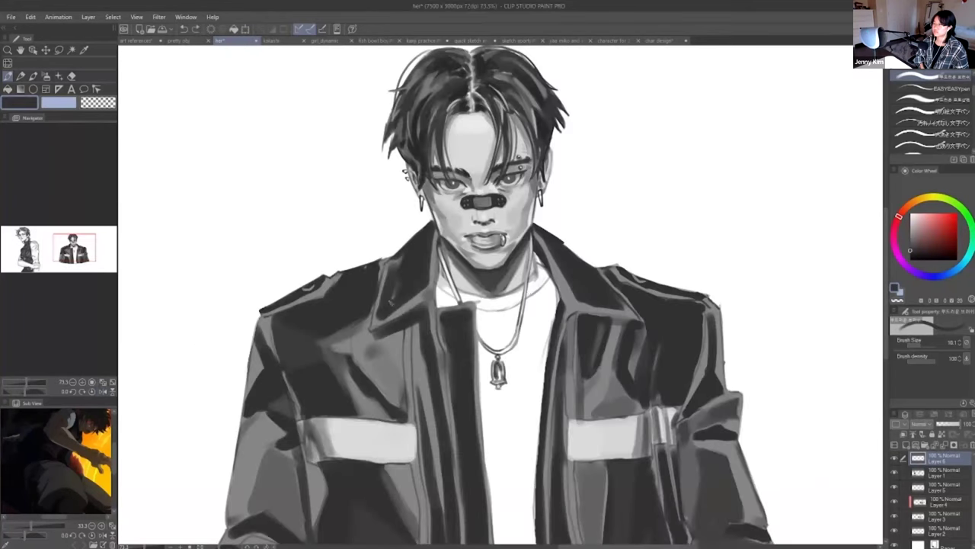
pyautogui.scroll(-2, 503, 305)
pyautogui.scroll(1, 503, 305)
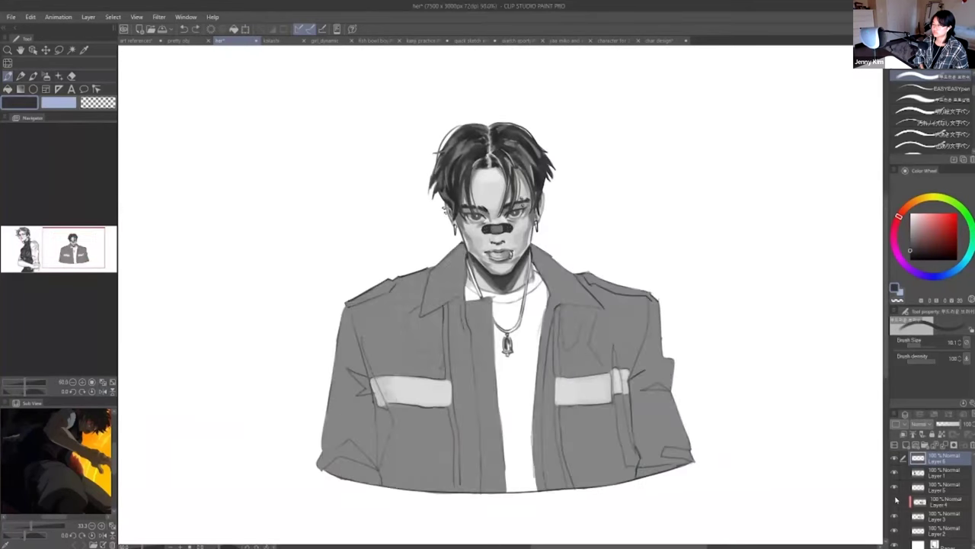
pyautogui.scroll(-1, 686, 289)
pyautogui.scroll(2, 739, 335)
# - Erase the line closing the bottom of the white shirt on Layer 1, undoing the extra stroke at the jacket hem
pyautogui.press('e')
pyautogui.click(944, 472)
pyautogui.moveTo(499, 506); pyautogui.dragTo(527, 506)
pyautogui.moveTo(290, 479); pyautogui.dragTo(366, 501)
pyautogui.hotkey('ctrl', 'z')
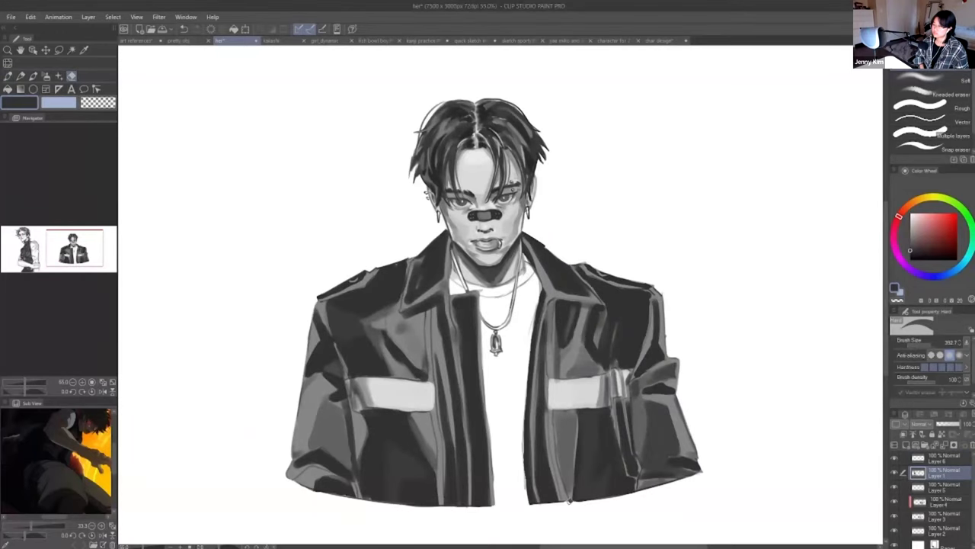
# - Brush sampled grey tones on Layer 4 into the folds beneath the right collar tip, undoing the trial sleeve strokes
pyautogui.press('p')
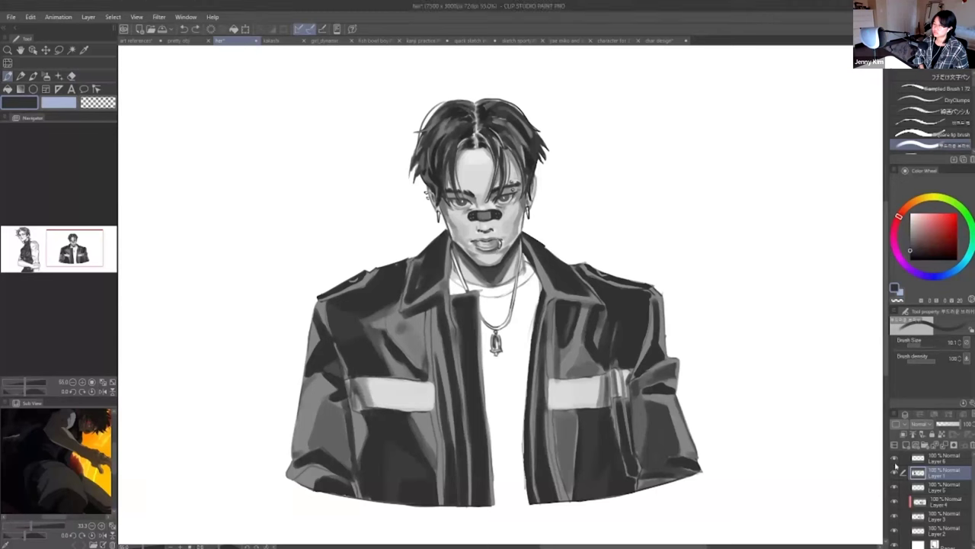
pyautogui.click(943, 502)
pyautogui.press(']')
pyautogui.press(']')
pyautogui.moveTo(661, 314); pyautogui.dragTo(647, 347)
pyautogui.moveTo(631, 372); pyautogui.dragTo(604, 380)
pyautogui.hotkey('ctrl', 'z')
pyautogui.hotkey('ctrl', 'z')
pyautogui.click(925, 345)
pyautogui.hotkey('ctrl', 'z')
pyautogui.keyDown('alt'); pyautogui.click(584, 314); pyautogui.keyUp('alt')
pyautogui.moveTo(582, 304)
pyautogui.mouseDown()
pyautogui.moveTo(596, 306)
pyautogui.moveTo(583, 309)
pyautogui.mouseUp()
pyautogui.keyDown('alt'); pyautogui.click(586, 306); pyautogui.keyUp('alt')
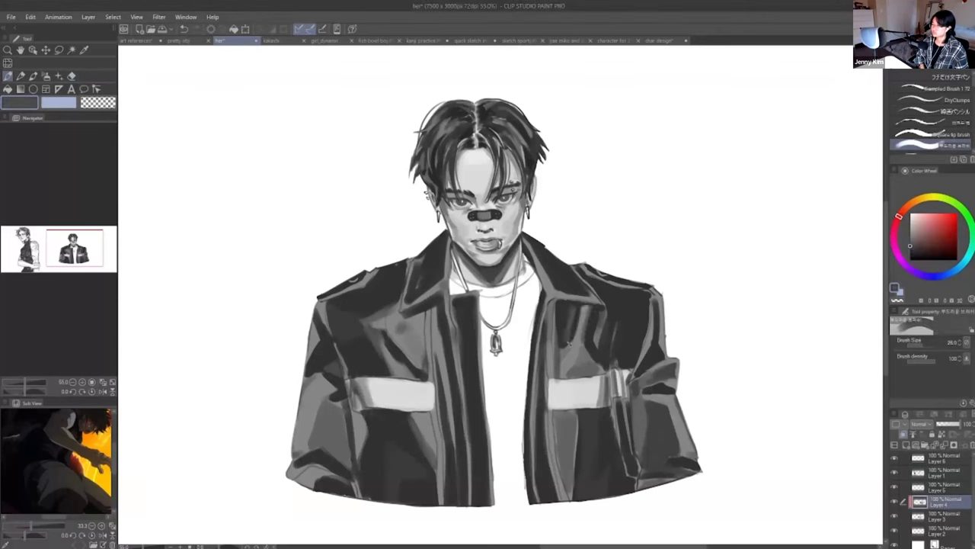
# - Set the brush size to 17.3 and shade the left collar flap with sampled tones, undoing the last stroke
pyautogui.click(923, 345)
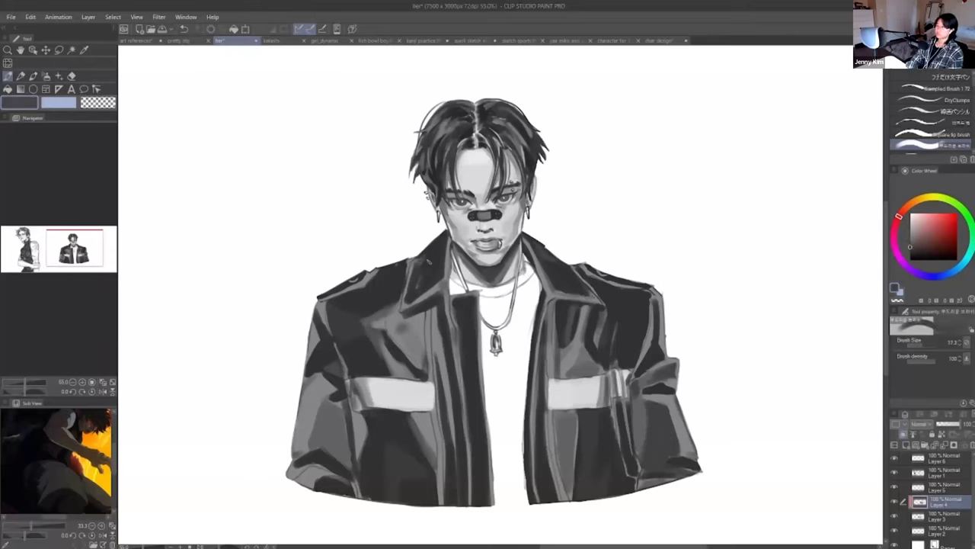
pyautogui.keyDown('alt'); pyautogui.click(427, 284); pyautogui.keyUp('alt')
pyautogui.moveTo(439, 285); pyautogui.dragTo(408, 306)
pyautogui.keyDown('alt'); pyautogui.click(411, 303); pyautogui.keyUp('alt')
pyautogui.keyDown('alt'); pyautogui.click(429, 286); pyautogui.keyUp('alt')
pyautogui.keyDown('alt'); pyautogui.click(443, 296); pyautogui.keyUp('alt')
pyautogui.keyDown('alt'); pyautogui.click(436, 285); pyautogui.keyUp('alt')
pyautogui.moveTo(447, 280)
pyautogui.mouseDown()
pyautogui.moveTo(438, 304)
pyautogui.moveTo(442, 287)
pyautogui.mouseUp()
pyautogui.hotkey('ctrl', 'z')
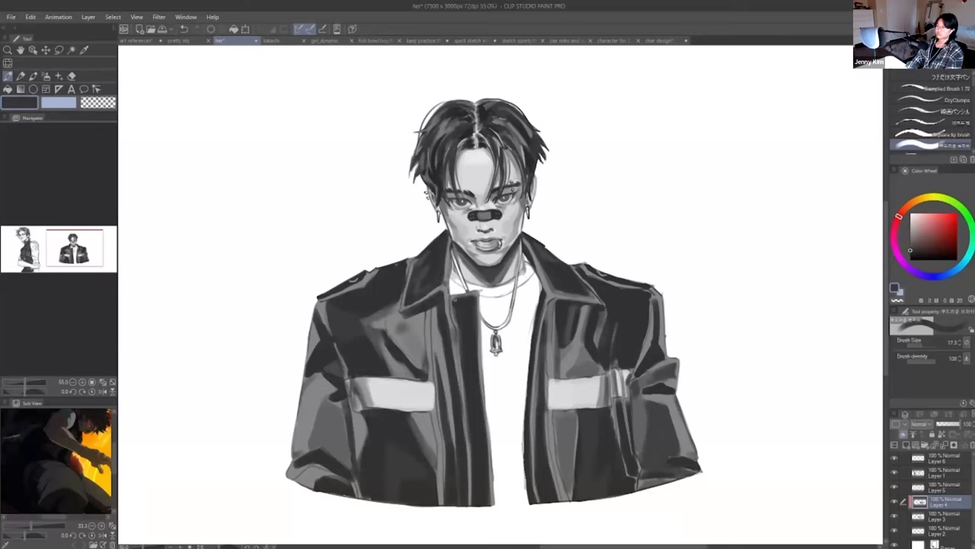
# - Paint sampled tones along the left shoulder seam, the fold under the left pocket and the jacket front beside it
pyautogui.moveTo(321, 302); pyautogui.dragTo(328, 327)
pyautogui.keyDown('alt'); pyautogui.click(389, 298); pyautogui.keyUp('alt')
pyautogui.moveTo(408, 421); pyautogui.dragTo(428, 461)
pyautogui.keyDown('alt'); pyautogui.click(443, 311); pyautogui.keyUp('alt')
pyautogui.moveTo(432, 303); pyautogui.dragTo(433, 341)
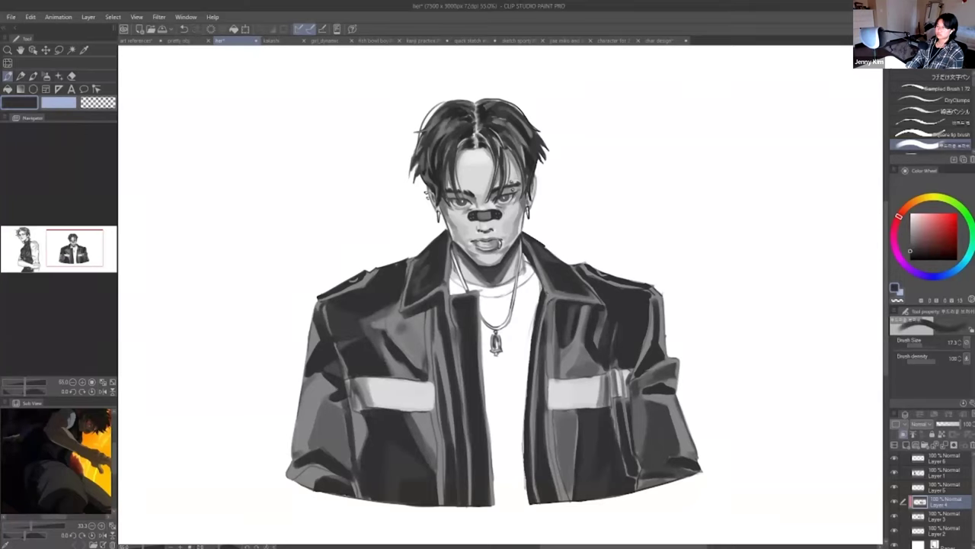
# - Touch up the jacket's shoulder tabs with sampled tones, undoing the stroke on the left shoulder
pyautogui.keyDown('alt'); pyautogui.click(551, 296); pyautogui.keyUp('alt')
pyautogui.keyDown('alt'); pyautogui.click(440, 275); pyautogui.keyUp('alt')
pyautogui.moveTo(369, 275)
pyautogui.mouseDown()
pyautogui.moveTo(365, 287)
pyautogui.moveTo(376, 272)
pyautogui.moveTo(333, 294)
pyautogui.mouseUp()
pyautogui.keyDown('alt'); pyautogui.click(361, 284); pyautogui.keyUp('alt')
pyautogui.hotkey('ctrl', 'z')
pyautogui.moveTo(615, 280)
pyautogui.mouseDown()
pyautogui.moveTo(636, 284)
pyautogui.moveTo(626, 281)
pyautogui.mouseUp()
# - Paint long vertical strokes in a sampled tone down the left front edge of the open jacket
pyautogui.keyDown('alt'); pyautogui.click(460, 305); pyautogui.keyUp('alt')
pyautogui.moveTo(455, 299)
pyautogui.mouseDown()
pyautogui.moveTo(463, 340)
pyautogui.moveTo(474, 310)
pyautogui.moveTo(476, 320)
pyautogui.moveTo(461, 368)
pyautogui.mouseUp()
pyautogui.moveTo(463, 377); pyautogui.dragTo(470, 447)
pyautogui.moveTo(459, 347); pyautogui.dragTo(470, 448)
# - Blend the chest fold beneath the left collar tip with sampled grey tones
pyautogui.keyDown('alt'); pyautogui.click(428, 327); pyautogui.keyUp('alt')
pyautogui.keyDown('alt'); pyautogui.click(432, 311); pyautogui.keyUp('alt')
pyautogui.hotkey('ctrl', 'z')
pyautogui.moveTo(426, 312); pyautogui.dragTo(412, 330)
pyautogui.keyDown('alt'); pyautogui.click(391, 323); pyautogui.keyUp('alt')
pyautogui.keyDown('alt'); pyautogui.click(410, 332); pyautogui.keyUp('alt')
# - Rework the folds on the left sleeve from elbow to cuff with alternating sampled light and dark greys
pyautogui.moveTo(325, 398)
pyautogui.mouseDown()
pyautogui.moveTo(313, 416)
pyautogui.moveTo(334, 401)
pyautogui.mouseUp()
pyautogui.keyDown('alt'); pyautogui.click(361, 346); pyautogui.keyUp('alt')
pyautogui.keyDown('alt'); pyautogui.click(330, 404); pyautogui.keyUp('alt')
pyautogui.keyDown('alt'); pyautogui.click(335, 400); pyautogui.keyUp('alt')
pyautogui.hotkey('ctrl', 'z')
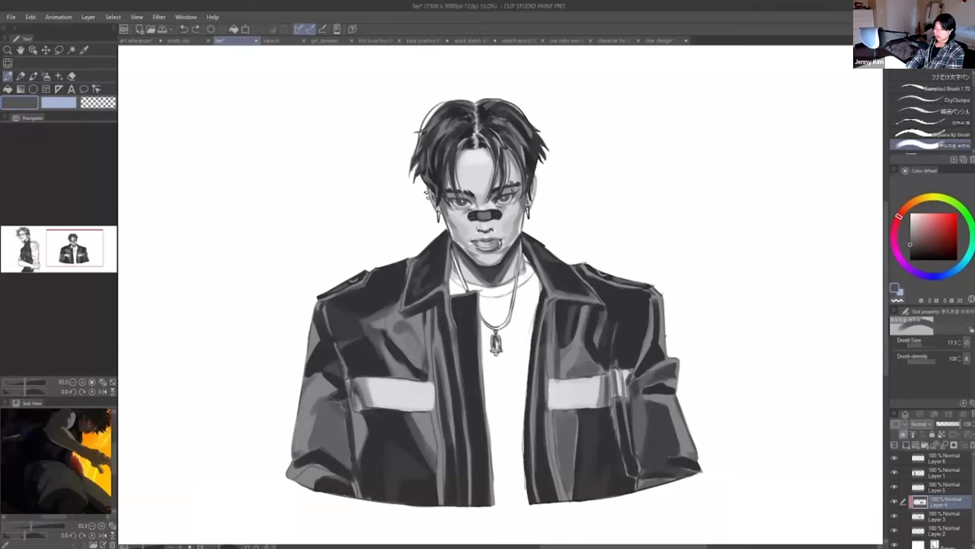
pyautogui.keyDown('alt'); pyautogui.click(343, 384); pyautogui.keyUp('alt')
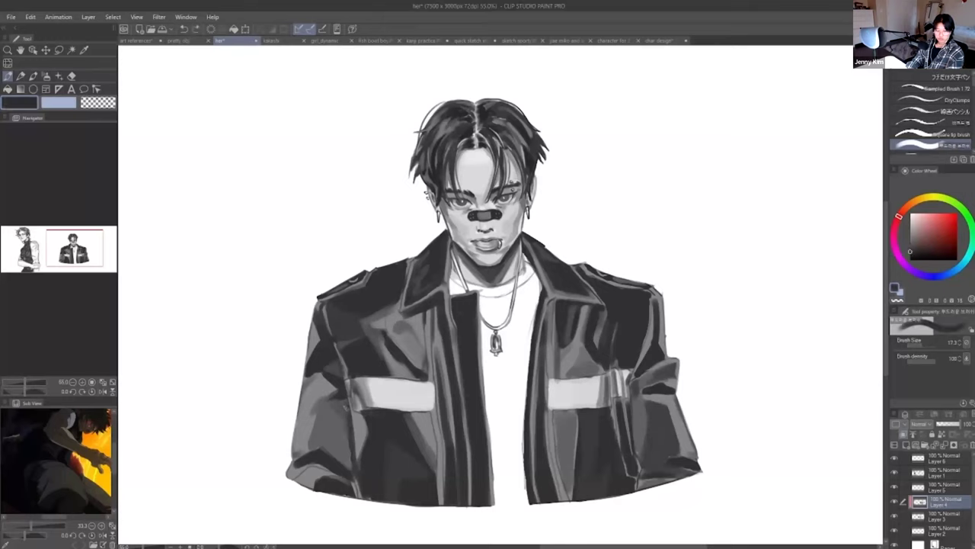
pyautogui.moveTo(350, 459); pyautogui.dragTo(348, 468)
pyautogui.keyDown('alt'); pyautogui.click(348, 466); pyautogui.keyUp('alt')
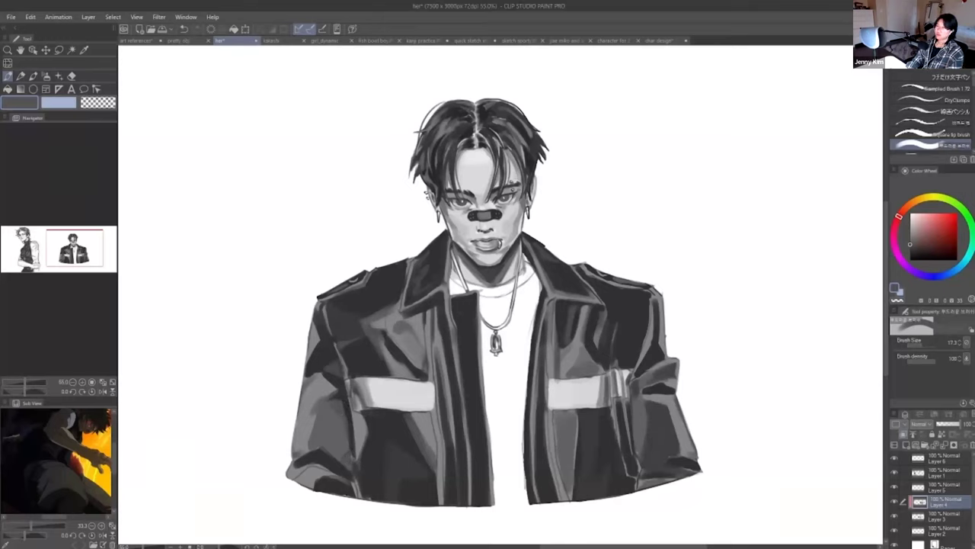
# - Soften the left sleeve's shadow shapes with sampled tones, undoing the stroke on the upper arm
pyautogui.keyDown('alt'); pyautogui.click(351, 440); pyautogui.keyUp('alt')
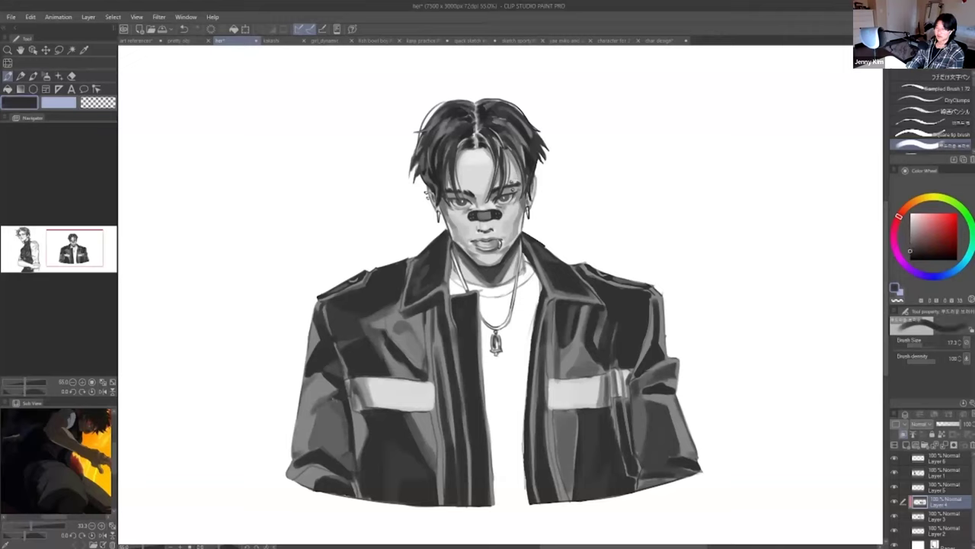
pyautogui.keyDown('alt'); pyautogui.click(339, 397); pyautogui.keyUp('alt')
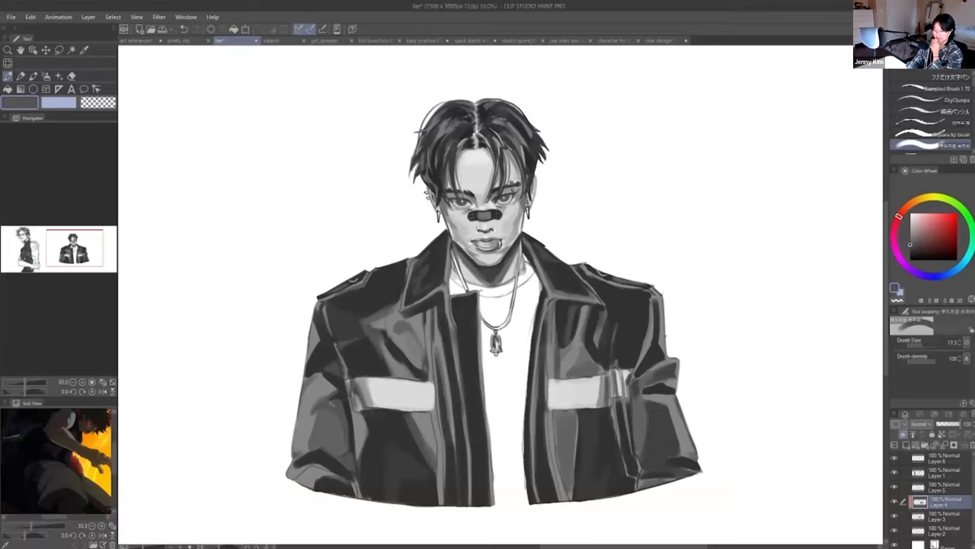
pyautogui.keyDown('alt'); pyautogui.click(329, 357); pyautogui.keyUp('alt')
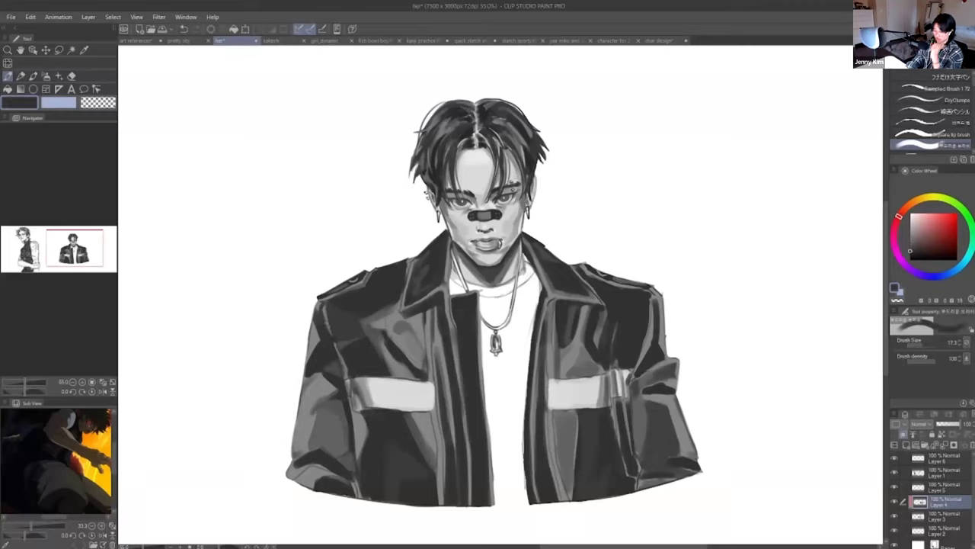
pyautogui.keyDown('alt'); pyautogui.click(308, 379); pyautogui.keyUp('alt')
pyautogui.keyDown('alt'); pyautogui.click(311, 348); pyautogui.keyUp('alt')
pyautogui.moveTo(312, 350); pyautogui.dragTo(315, 338)
pyautogui.hotkey('ctrl', 'z')
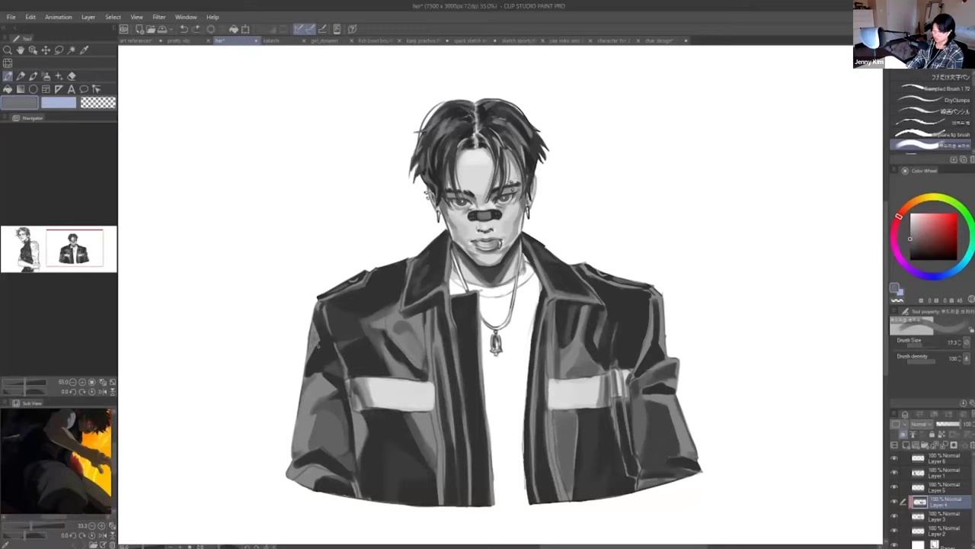
# - Try several sampled-tone strokes on the fold above the left chest pocket, undoing each one
pyautogui.moveTo(388, 345); pyautogui.dragTo(389, 371)
pyautogui.hotkey('ctrl', 'z')
pyautogui.keyDown('alt'); pyautogui.click(381, 349); pyautogui.keyUp('alt')
pyautogui.keyDown('alt'); pyautogui.click(378, 342); pyautogui.keyUp('alt')
pyautogui.hotkey('ctrl', 'z')
pyautogui.keyDown('alt'); pyautogui.click(381, 335); pyautogui.keyUp('alt')
pyautogui.keyDown('alt'); pyautogui.click(375, 336); pyautogui.keyUp('alt')
pyautogui.hotkey('ctrl', 'z')
# - Paint the diagonal fold above the left chest pocket and blend its edges with sampled greys
pyautogui.moveTo(381, 332); pyautogui.dragTo(407, 371)
pyautogui.keyDown('alt'); pyautogui.click(383, 337); pyautogui.keyUp('alt')
pyautogui.keyDown('alt'); pyautogui.click(387, 341); pyautogui.keyUp('alt')
pyautogui.keyDown('alt'); pyautogui.click(403, 327); pyautogui.keyUp('alt')
pyautogui.keyDown('alt'); pyautogui.click(402, 361); pyautogui.keyUp('alt')
pyautogui.keyDown('alt'); pyautogui.click(402, 360); pyautogui.keyUp('alt')
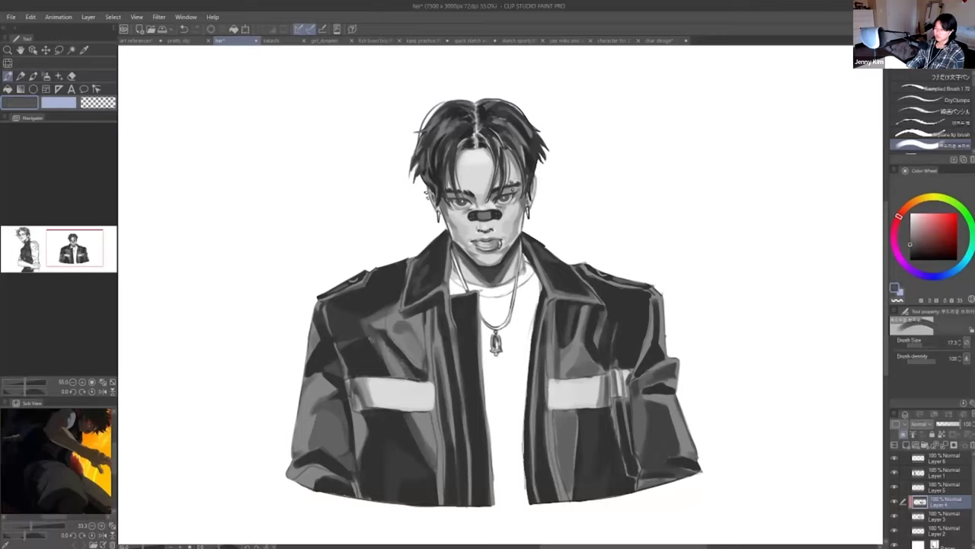
pyautogui.keyDown('alt'); pyautogui.click(388, 358); pyautogui.keyUp('alt')
pyautogui.keyDown('alt'); pyautogui.click(397, 362); pyautogui.keyUp('alt')
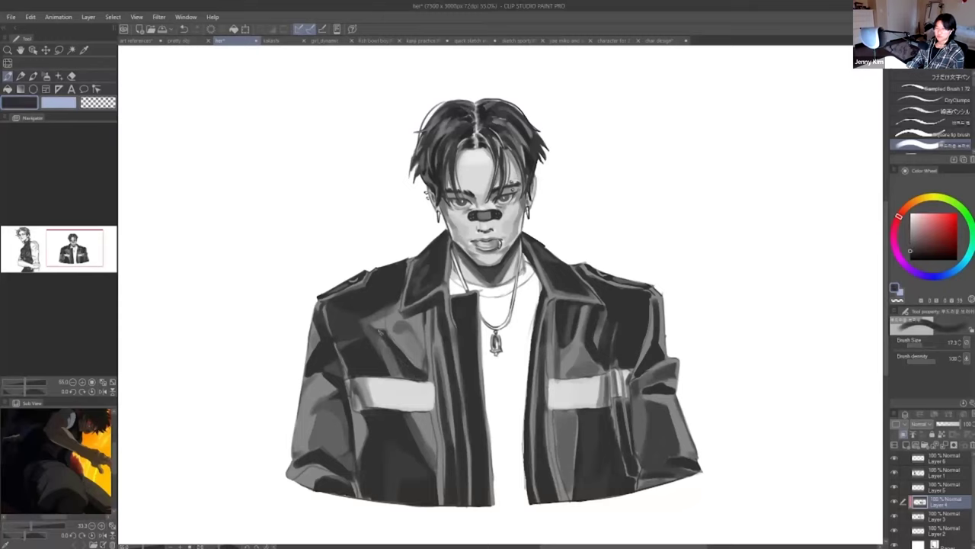
pyautogui.keyDown('alt'); pyautogui.click(395, 347); pyautogui.keyUp('alt')
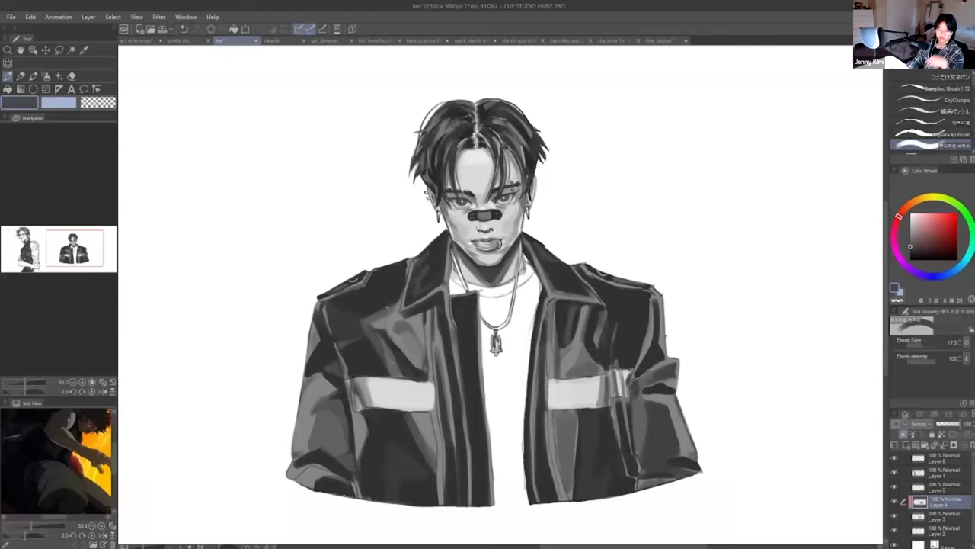
# - Darken the fold beside the jacket opening under the right collar tip with a sampled tone
pyautogui.keyDown('alt'); pyautogui.click(567, 311); pyautogui.keyUp('alt')
pyautogui.moveTo(550, 310); pyautogui.dragTo(553, 328)
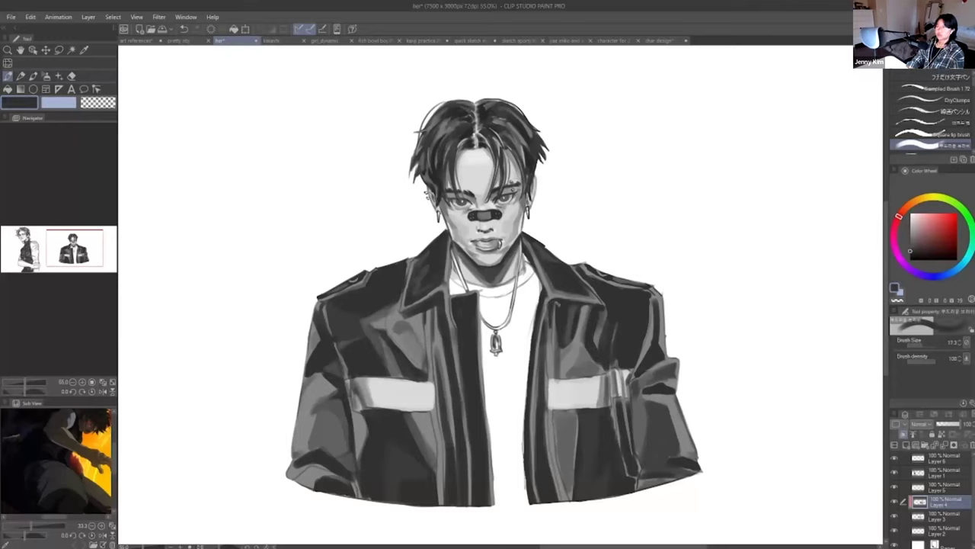
pyautogui.keyDown('alt'); pyautogui.click(586, 312); pyautogui.keyUp('alt')
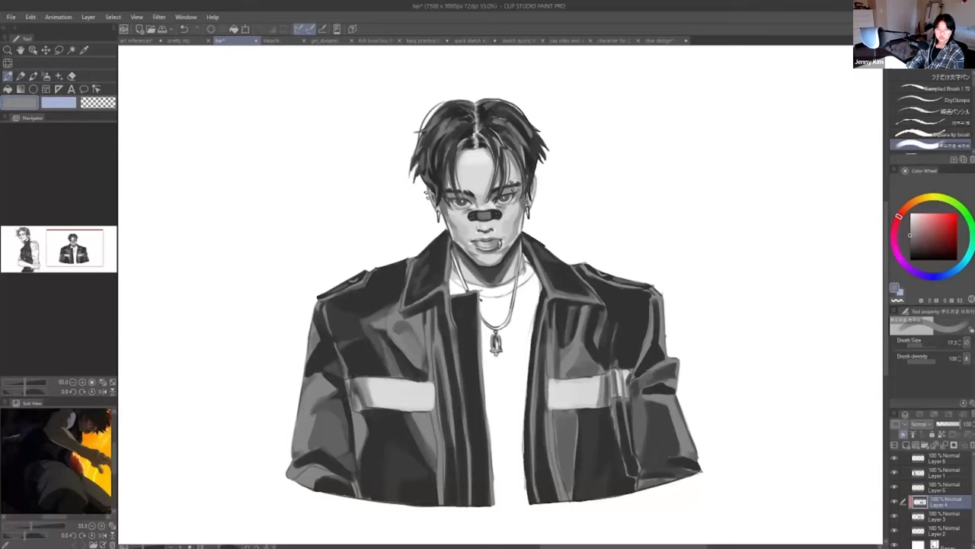
# - Blend the left chest highlight beside the jacket front with sampled dark and mid greys
pyautogui.keyDown('alt'); pyautogui.click(423, 323); pyautogui.keyUp('alt')
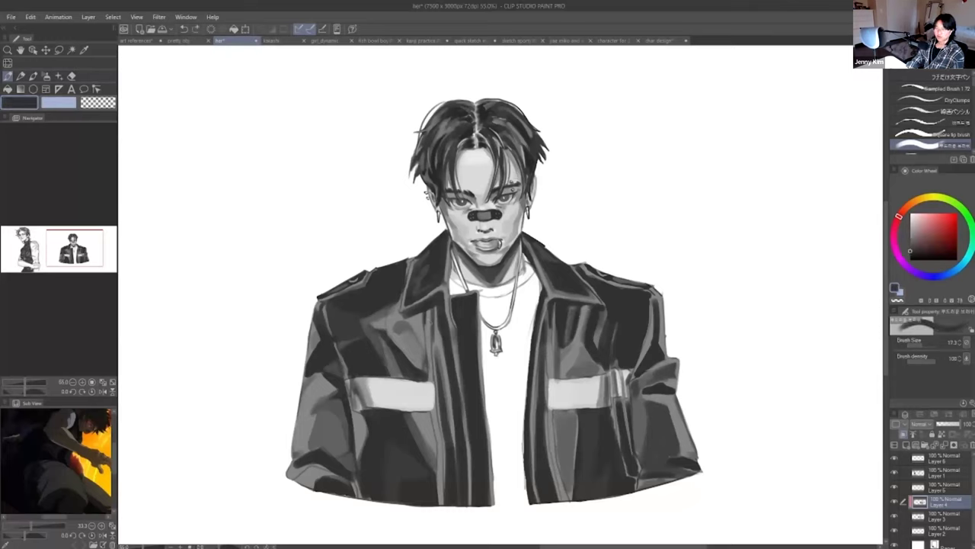
pyautogui.keyDown('alt'); pyautogui.click(431, 329); pyautogui.keyUp('alt')
pyautogui.keyDown('alt'); pyautogui.click(423, 330); pyautogui.keyUp('alt')
pyautogui.keyDown('alt'); pyautogui.click(420, 332); pyautogui.keyUp('alt')
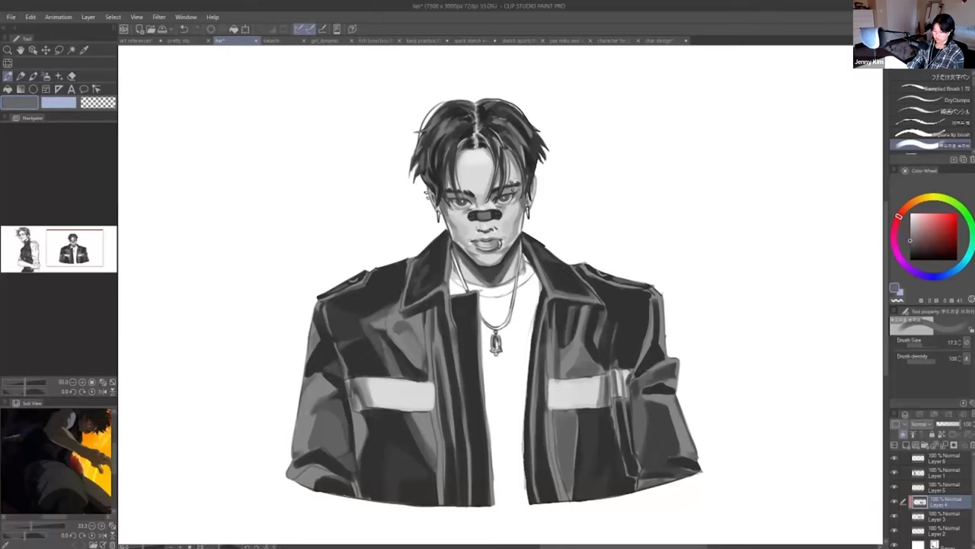
# - Try a sampled-tone stroke along the inner edge of the right collar, and undo it
pyautogui.keyDown('alt'); pyautogui.click(559, 270); pyautogui.keyUp('alt')
pyautogui.moveTo(527, 241); pyautogui.dragTo(544, 270)
pyautogui.hotkey('ctrl', 'z')
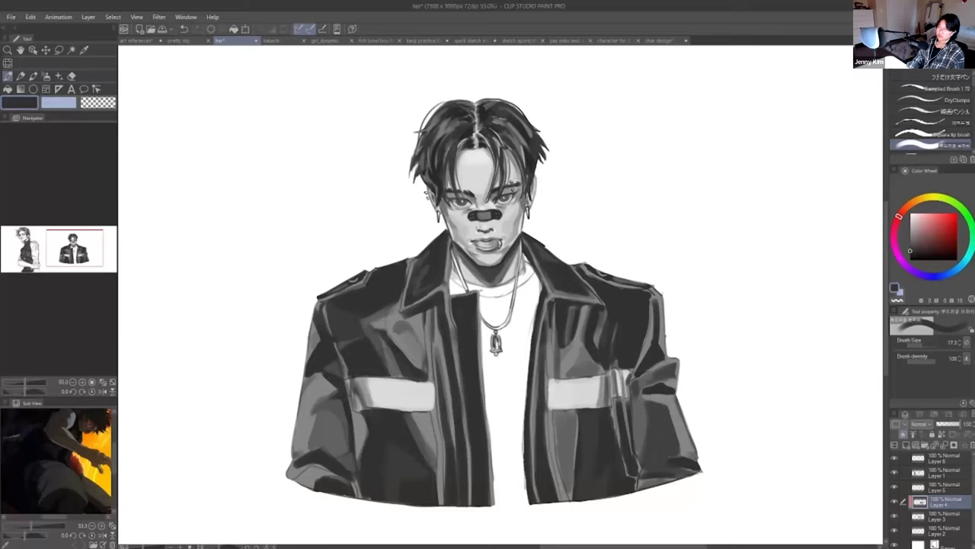
# - Touch up the jacket front beside the left collar and undo the last chest stroke
pyautogui.moveTo(448, 286); pyautogui.dragTo(454, 315)
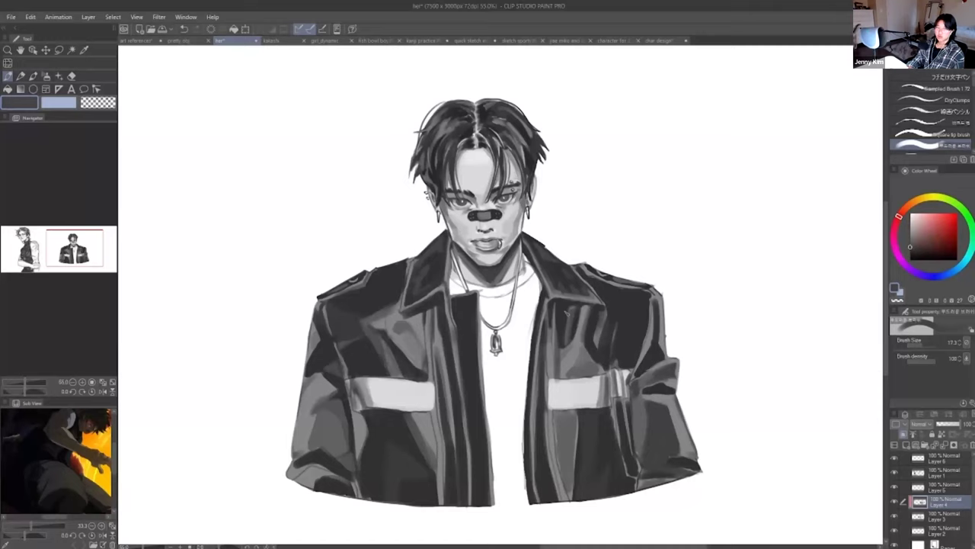
pyautogui.keyDown('alt'); pyautogui.click(366, 316); pyautogui.keyUp('alt')
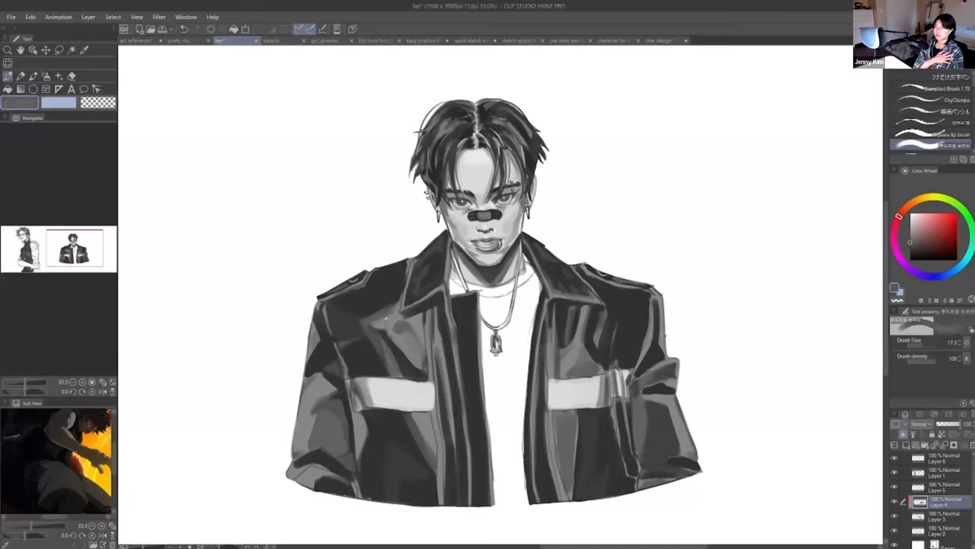
pyautogui.hotkey('ctrl', 'z')
# - Blend the shading of the left shoulder and its seam with dark and mid greys sampled from the jacket
pyautogui.moveTo(379, 274); pyautogui.dragTo(397, 272)
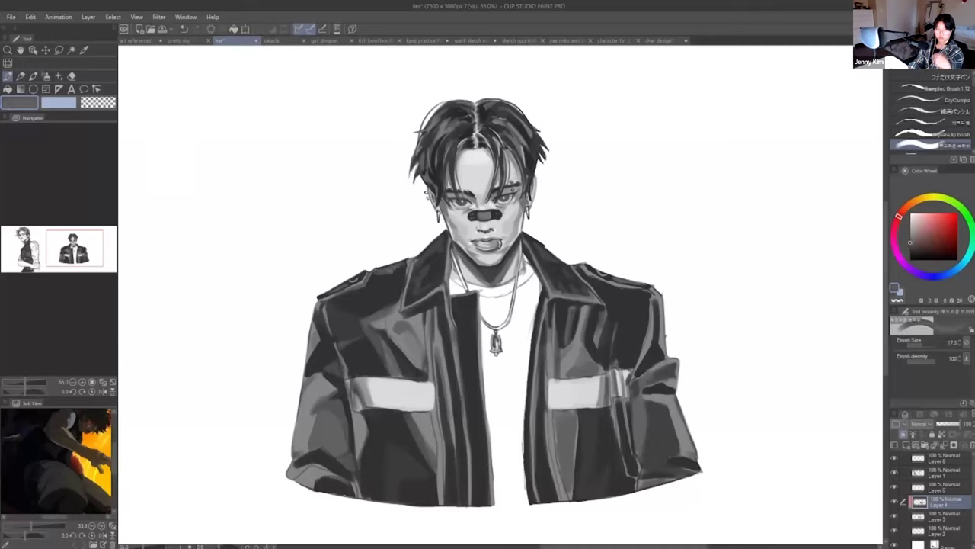
pyautogui.keyDown('alt'); pyautogui.click(380, 277); pyautogui.keyUp('alt')
pyautogui.moveTo(382, 279); pyautogui.dragTo(399, 278)
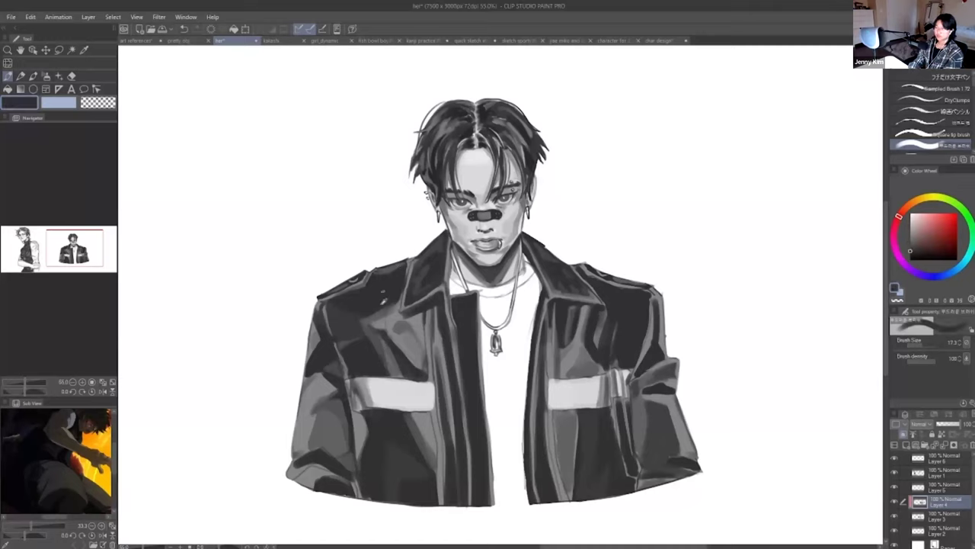
pyautogui.keyDown('alt'); pyautogui.click(384, 321); pyautogui.keyUp('alt')
pyautogui.hotkey('ctrl', 'z')
pyautogui.moveTo(333, 310); pyautogui.dragTo(351, 315)
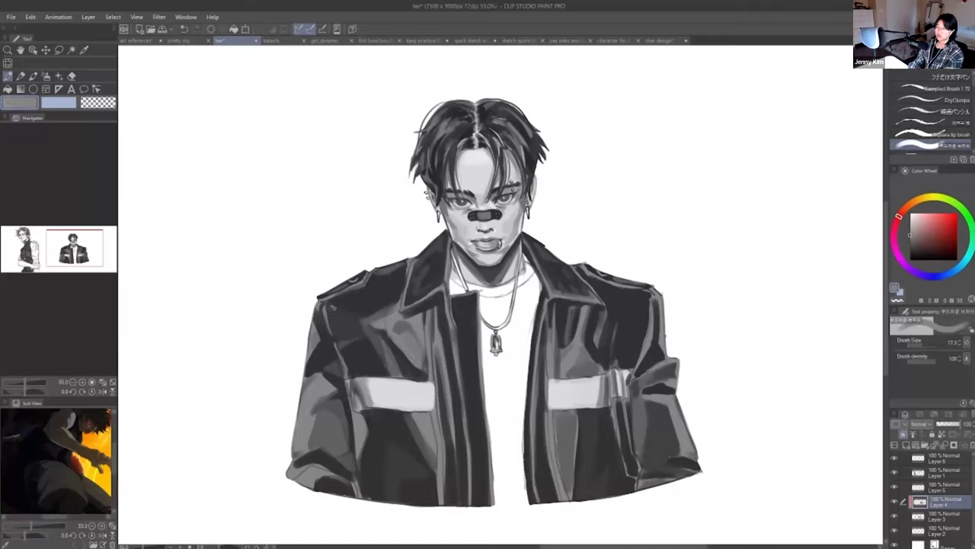
pyautogui.keyDown('alt'); pyautogui.click(333, 308); pyautogui.keyUp('alt')
pyautogui.keyDown('alt'); pyautogui.click(347, 303); pyautogui.keyUp('alt')
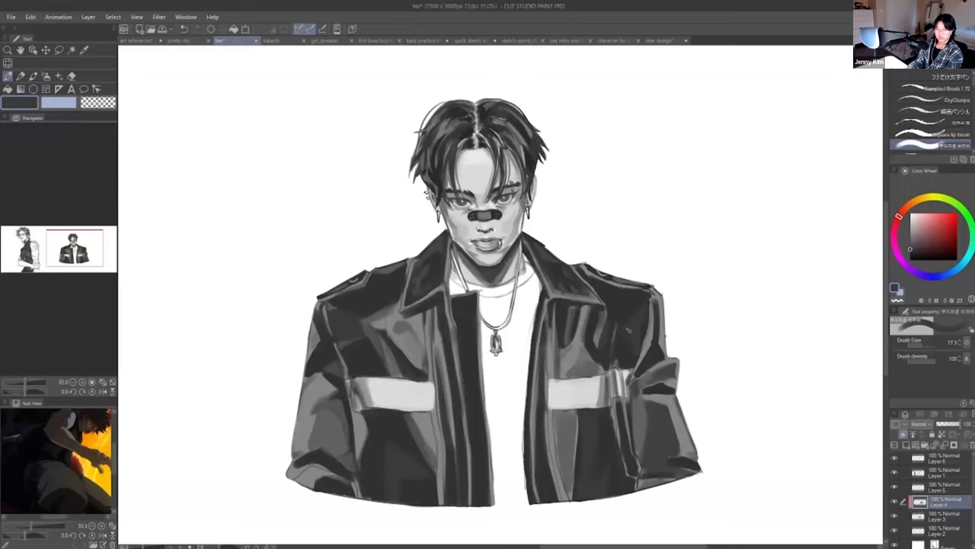
pyautogui.keyDown('alt'); pyautogui.click(336, 305); pyautogui.keyUp('alt')
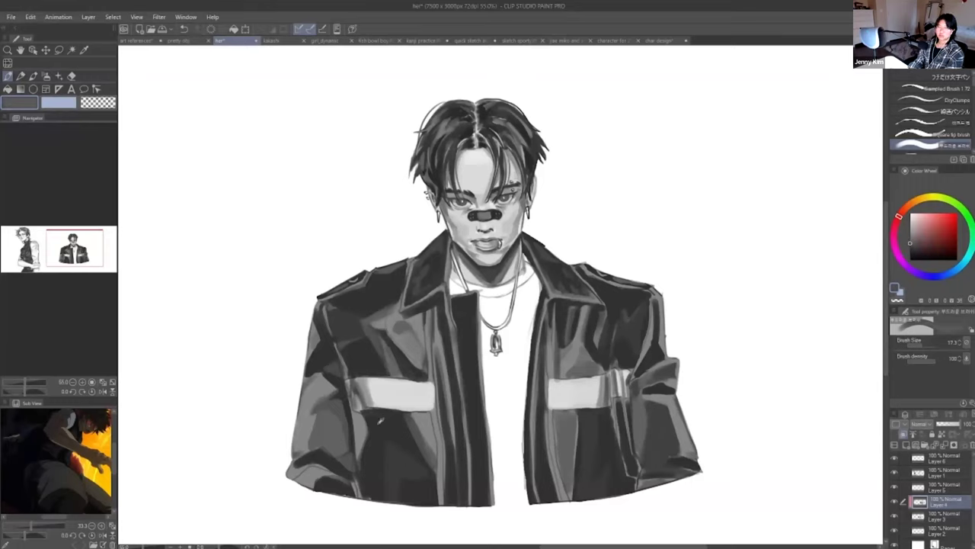
# - Try sampled-tone strokes on the lower right sleeve, and undo them
pyautogui.keyDown('alt'); pyautogui.click(381, 420); pyautogui.keyUp('alt')
pyautogui.moveTo(645, 457); pyautogui.dragTo(639, 478)
pyautogui.hotkey('ctrl', 'z')
pyautogui.keyDown('alt'); pyautogui.click(674, 402); pyautogui.keyUp('alt')
pyautogui.hotkey('ctrl', 'z')
pyautogui.keyDown('alt'); pyautogui.click(635, 462); pyautogui.keyUp('alt')
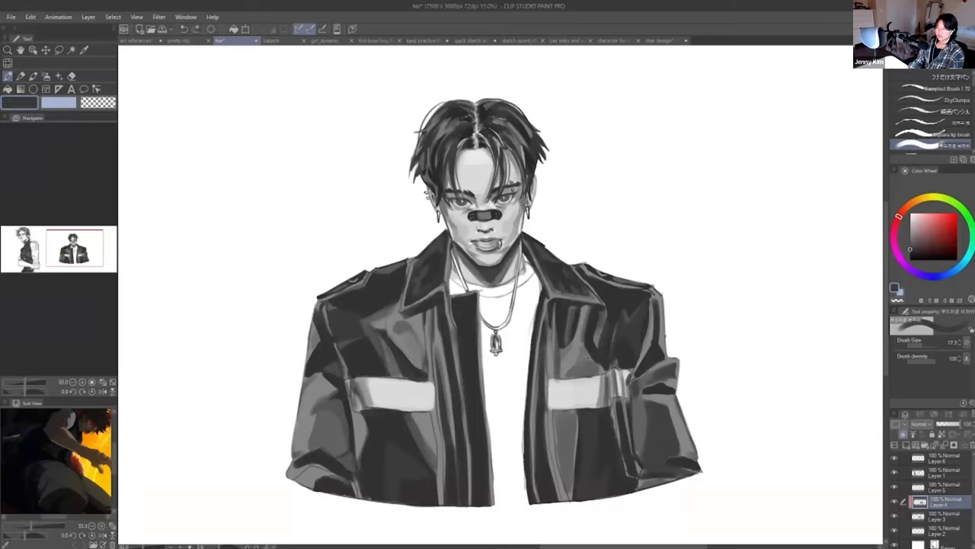
# - Clean up the shading along the upper edge of the right chest's light stripe with tones sampled around it
pyautogui.keyDown('alt'); pyautogui.click(582, 364); pyautogui.keyUp('alt')
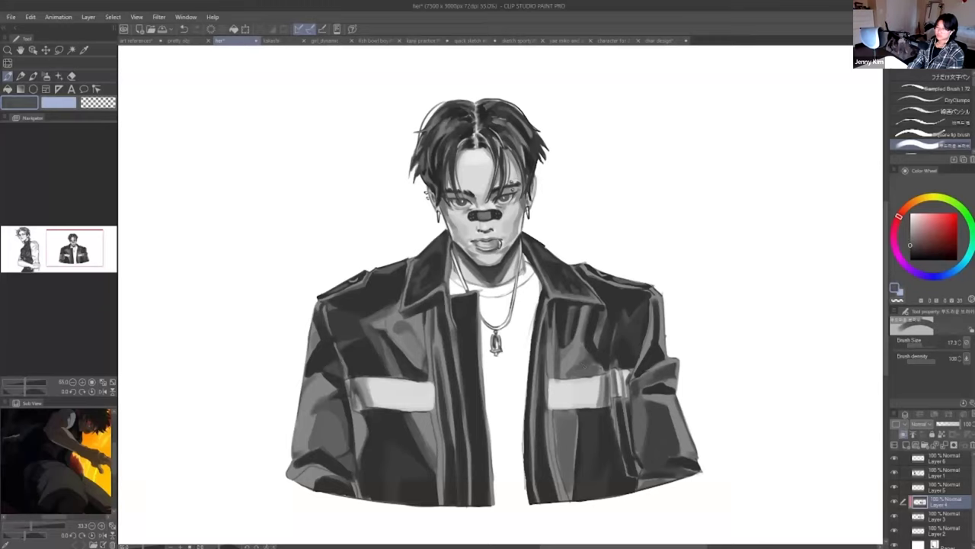
pyautogui.keyDown('alt'); pyautogui.click(576, 375); pyautogui.keyUp('alt')
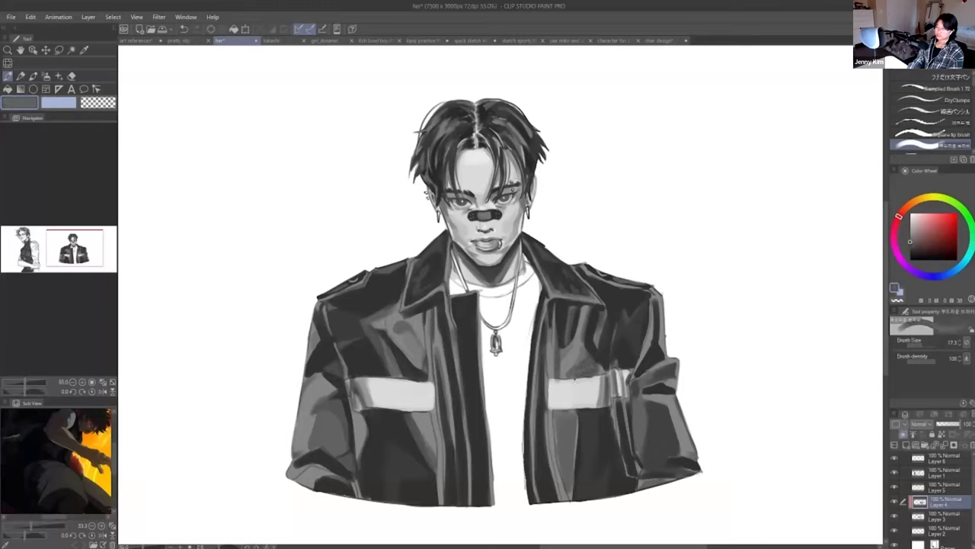
pyautogui.keyDown('alt'); pyautogui.click(598, 361); pyautogui.keyUp('alt')
pyautogui.keyDown('alt'); pyautogui.click(606, 366); pyautogui.keyUp('alt')
pyautogui.keyDown('alt'); pyautogui.click(589, 380); pyautogui.keyUp('alt')
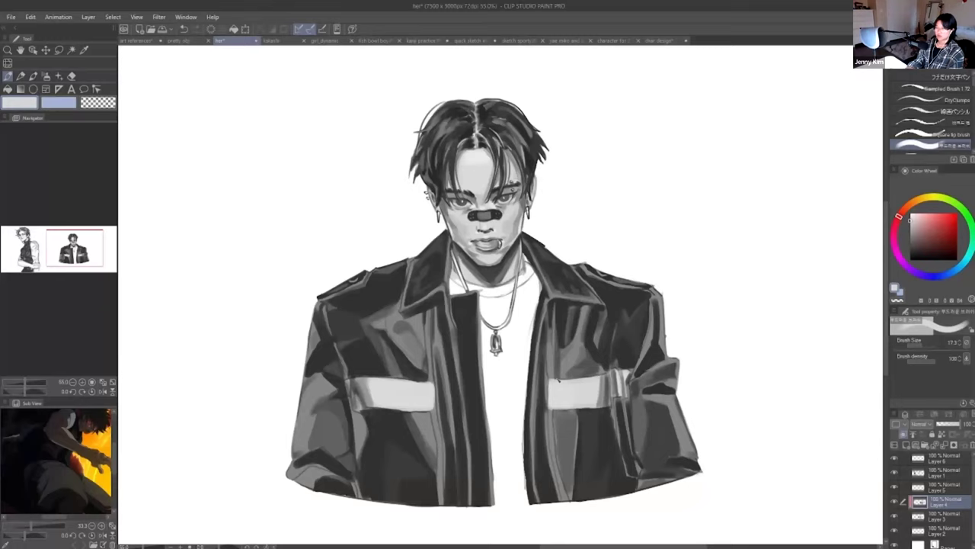
pyautogui.keyDown('alt'); pyautogui.click(548, 352); pyautogui.keyUp('alt')
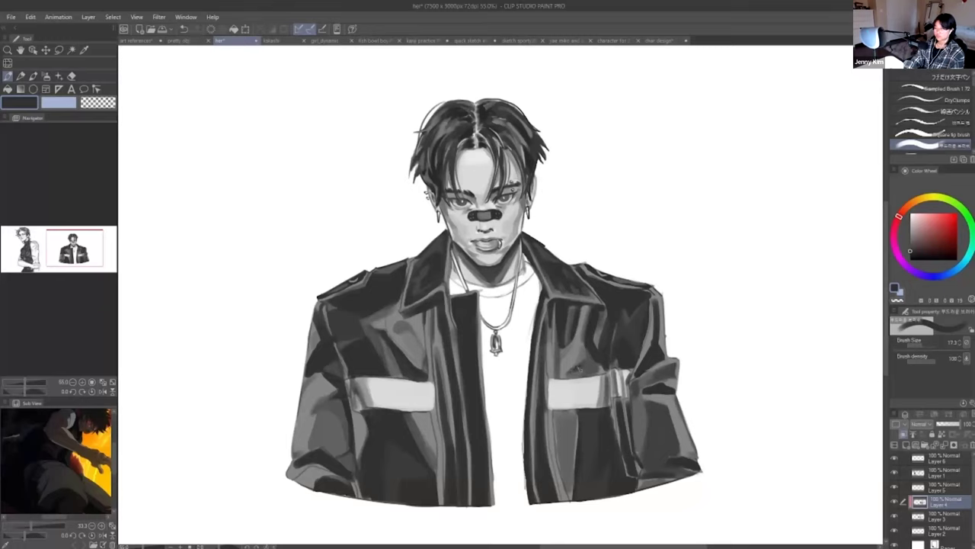
# - Soften the folds above the right light stripe with sampled dark and mid greys
pyautogui.keyDown('alt'); pyautogui.click(600, 327); pyautogui.keyUp('alt')
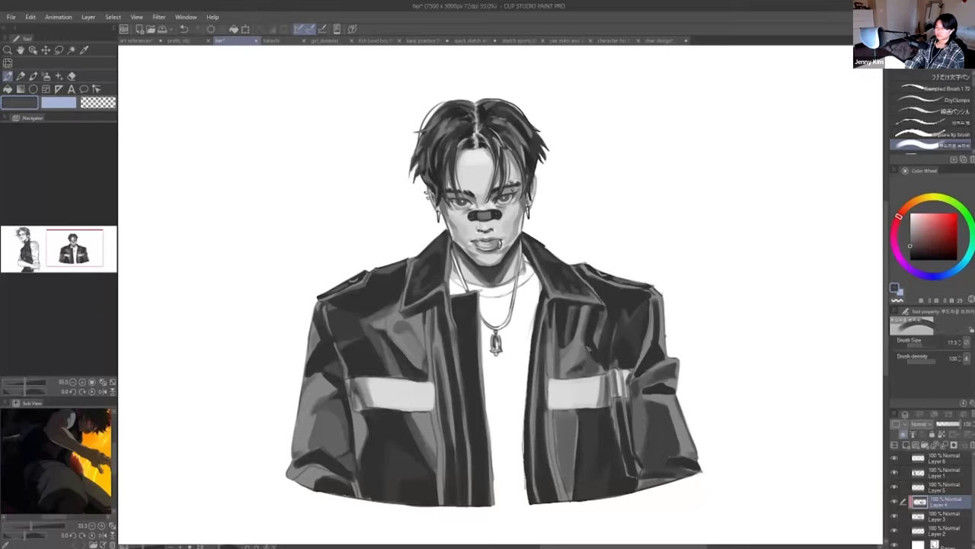
pyautogui.keyDown('alt'); pyautogui.click(581, 374); pyautogui.keyUp('alt')
pyautogui.moveTo(577, 373); pyautogui.dragTo(585, 373)
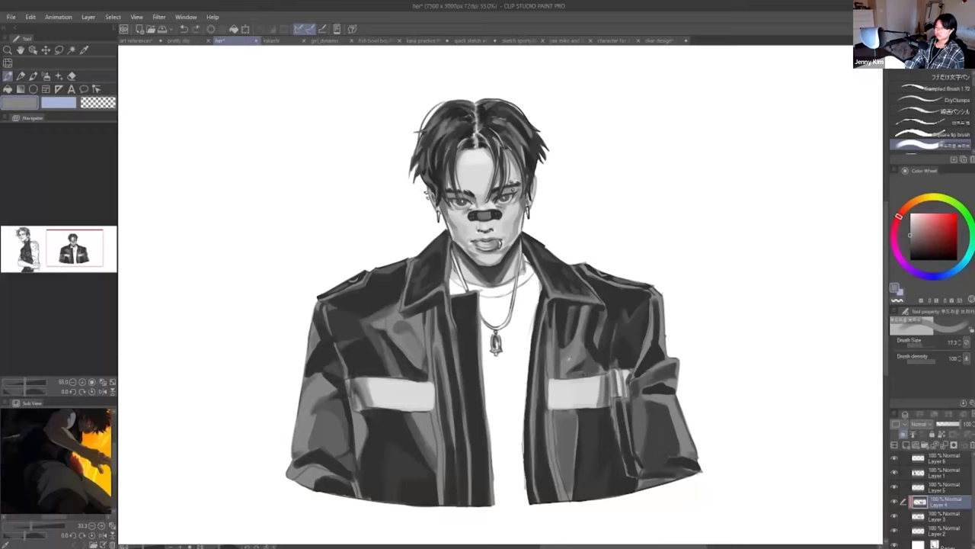
pyautogui.keyDown('alt'); pyautogui.click(561, 365); pyautogui.keyUp('alt')
pyautogui.moveTo(557, 347)
pyautogui.mouseDown()
pyautogui.moveTo(557, 373)
pyautogui.moveTo(557, 359)
pyautogui.mouseUp()
pyautogui.keyDown('alt'); pyautogui.click(561, 349); pyautogui.keyUp('alt')
pyautogui.keyDown('alt'); pyautogui.click(576, 350); pyautogui.keyUp('alt')
pyautogui.keyDown('alt'); pyautogui.click(582, 363); pyautogui.keyUp('alt')
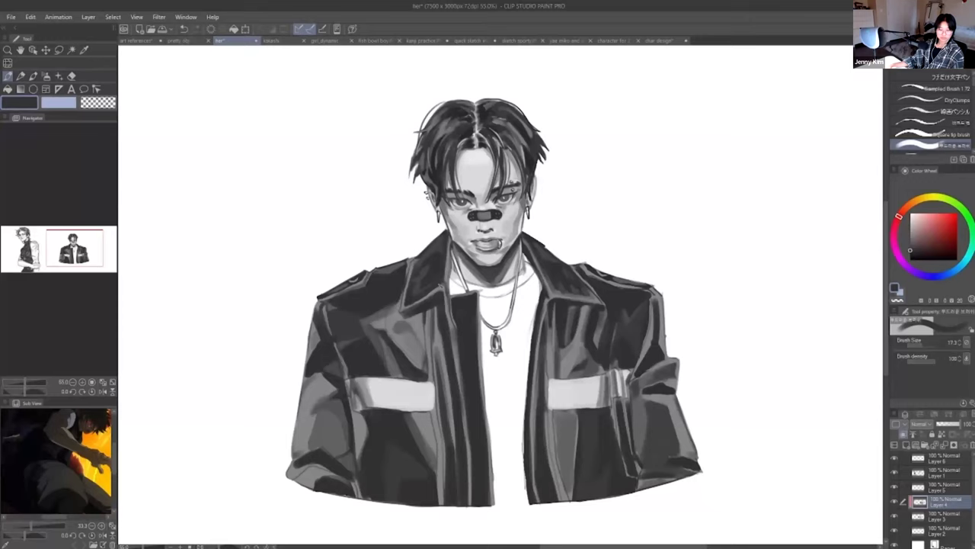
# - Refine the shading below the inner end of the left light stripe with sampled greys
pyautogui.keyDown('alt'); pyautogui.click(436, 426); pyautogui.keyUp('alt')
pyautogui.moveTo(433, 424); pyautogui.dragTo(433, 455)
pyautogui.keyDown('alt'); pyautogui.click(428, 404); pyautogui.keyUp('alt')
pyautogui.keyDown('alt'); pyautogui.click(431, 421); pyautogui.keyUp('alt')
pyautogui.keyDown('alt'); pyautogui.click(427, 401); pyautogui.keyUp('alt')
pyautogui.moveTo(429, 412); pyautogui.dragTo(437, 410)
# - Strengthen the long vertical folds beside the left front opening with sampled greys
pyautogui.keyDown('alt'); pyautogui.click(444, 466); pyautogui.keyUp('alt')
pyautogui.moveTo(450, 448); pyautogui.dragTo(454, 503)
pyautogui.moveTo(454, 378); pyautogui.dragTo(460, 440)
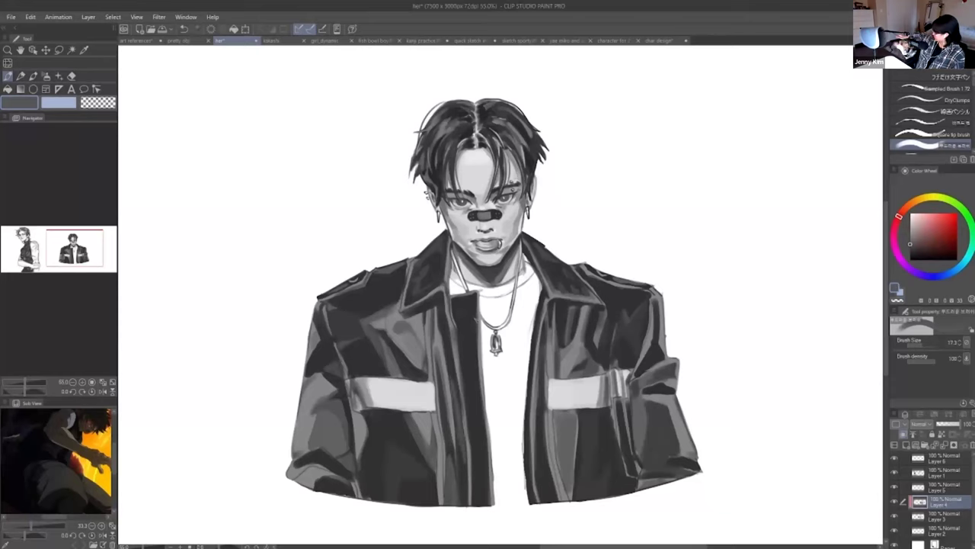
pyautogui.keyDown('alt'); pyautogui.click(470, 312); pyautogui.keyUp('alt')
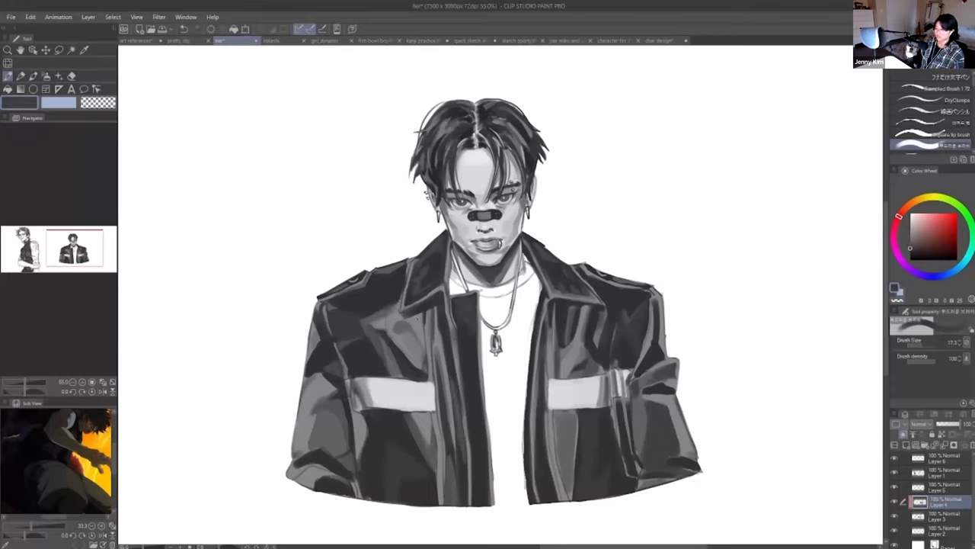
# - Touch up the left chest, right front panel, right hem and sleeve edge, undoing the stroke on the left sleeve
pyautogui.moveTo(423, 335); pyautogui.dragTo(424, 346)
pyautogui.moveTo(550, 415); pyautogui.dragTo(552, 449)
pyautogui.moveTo(560, 486); pyautogui.dragTo(572, 505)
pyautogui.moveTo(685, 422); pyautogui.dragTo(687, 445)
pyautogui.moveTo(299, 416); pyautogui.dragTo(299, 449)
pyautogui.hotkey('ctrl', 'z')
pyautogui.keyDown('alt'); pyautogui.click(307, 415); pyautogui.keyUp('alt')
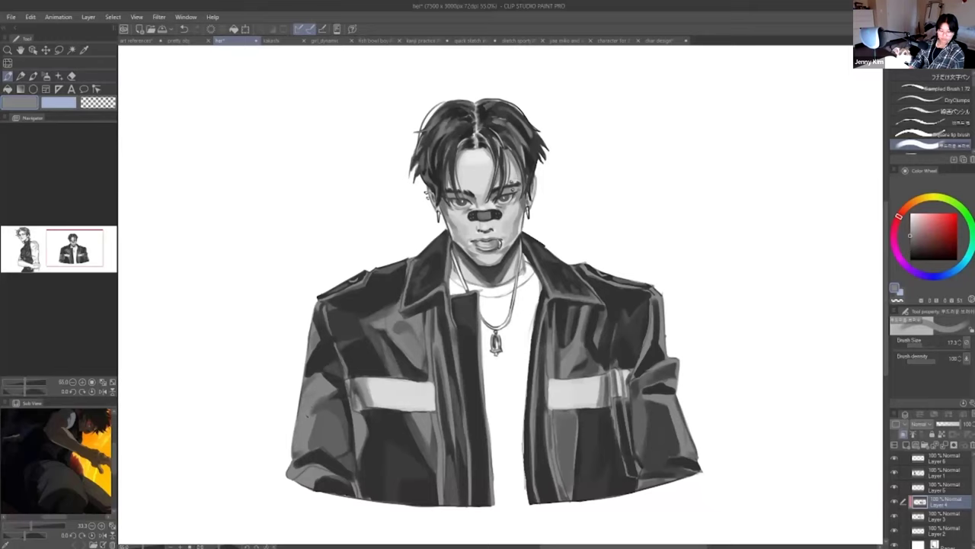
# - Try blending the left chest fold above the light stripe with sampled tones, undoing the strokes
pyautogui.keyDown('alt'); pyautogui.click(341, 329); pyautogui.keyUp('alt')
pyautogui.moveTo(387, 309); pyautogui.dragTo(392, 340)
pyautogui.hotkey('ctrl', 'z')
pyautogui.keyDown('alt'); pyautogui.click(393, 328); pyautogui.keyUp('alt')
pyautogui.keyDown('alt'); pyautogui.click(385, 337); pyautogui.keyUp('alt')
pyautogui.hotkey('ctrl', 'z')
pyautogui.keyDown('alt'); pyautogui.click(381, 344); pyautogui.keyUp('alt')
# - On Layer 6, touch up the skin below the nose bandage with a sampled light tone
pyautogui.scroll(1, 358, 416)
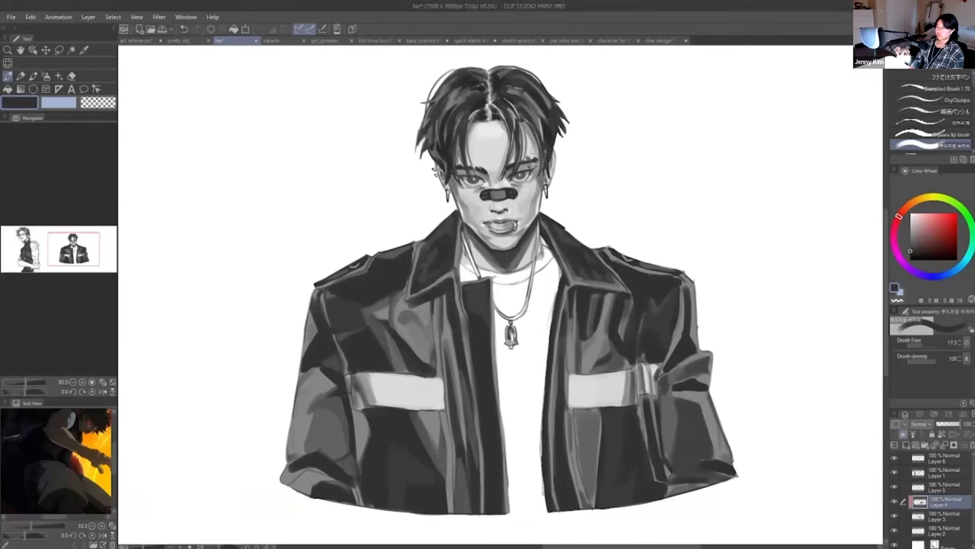
pyautogui.scroll(4, 536, 181)
pyautogui.keyDown('alt'); pyautogui.click(540, 178); pyautogui.keyUp('alt')
pyautogui.click(945, 458)
pyautogui.click(895, 458)
pyautogui.click(894, 458)
pyautogui.keyDown('alt'); pyautogui.click(510, 210); pyautogui.keyUp('alt')
pyautogui.moveTo(507, 209); pyautogui.dragTo(514, 212)
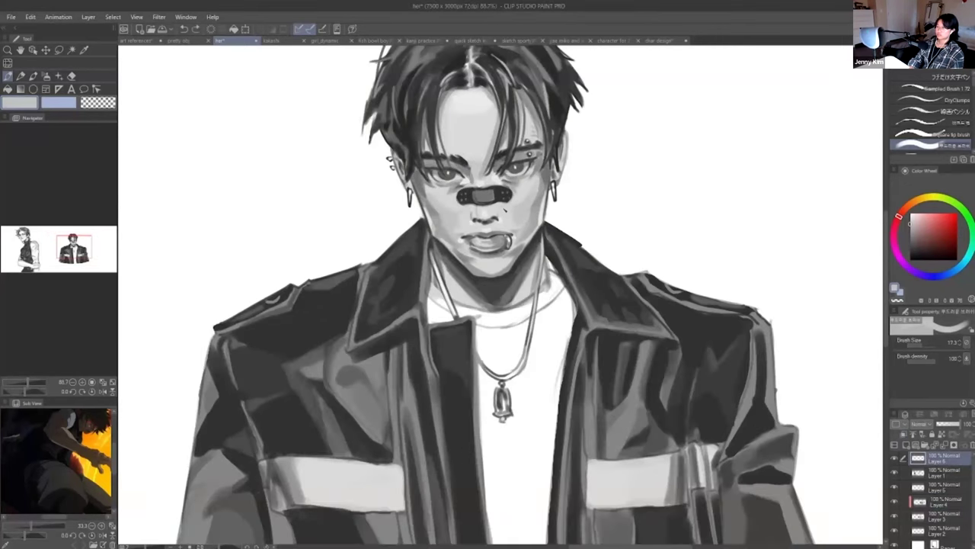
# - Try a light stroke beside the right shoulder, and undo it
pyautogui.scroll(-2, 461, 215)
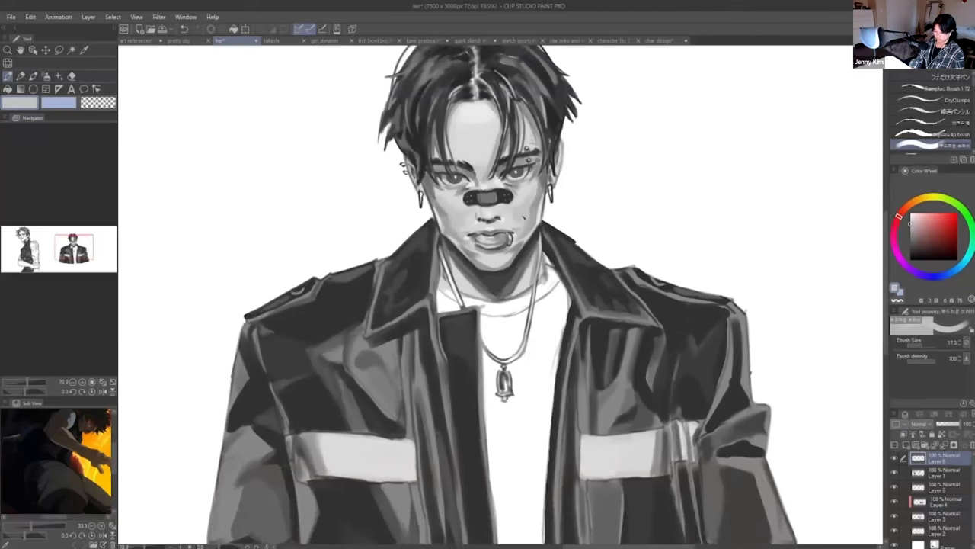
pyautogui.scroll(1, 490, 327)
pyautogui.moveTo(490, 327); pyautogui.dragTo(467, 322)
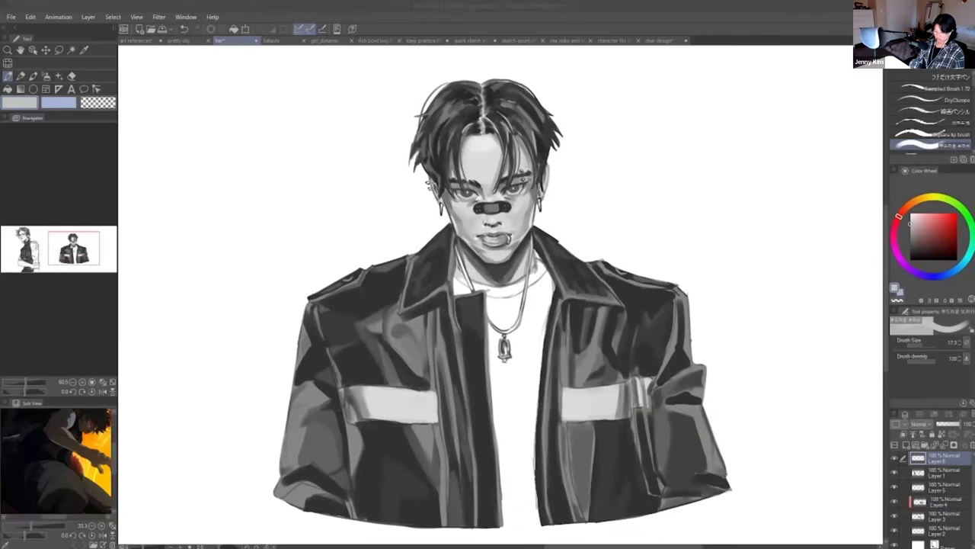
pyautogui.moveTo(661, 222); pyautogui.dragTo(744, 259)
pyautogui.hotkey('ctrl', 'z')
# - On Layer 4, paint a line of fine near-black stitch marks down the left front panel with a smaller brush, undoing stray marks
pyautogui.click(945, 472)
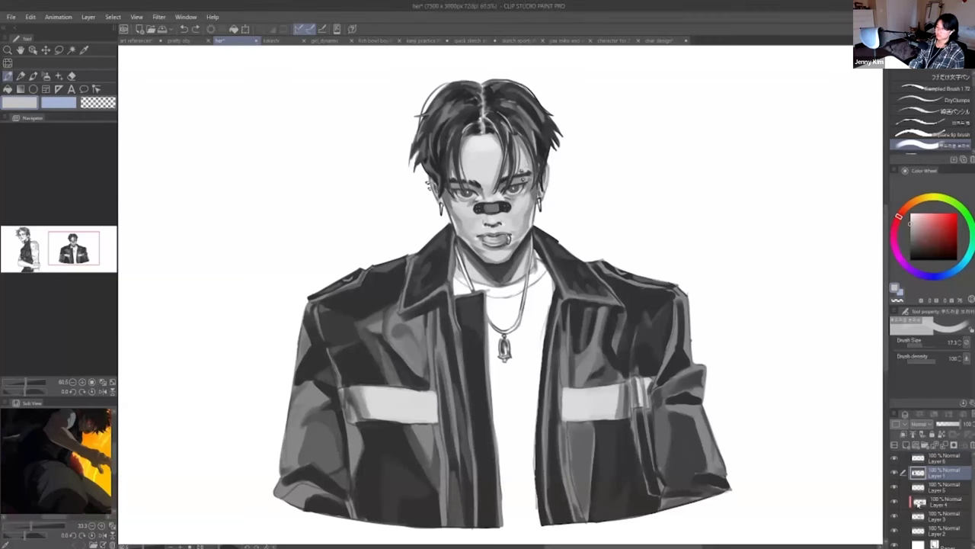
pyautogui.click(945, 501)
pyautogui.click(910, 254)
pyautogui.click(921, 345)
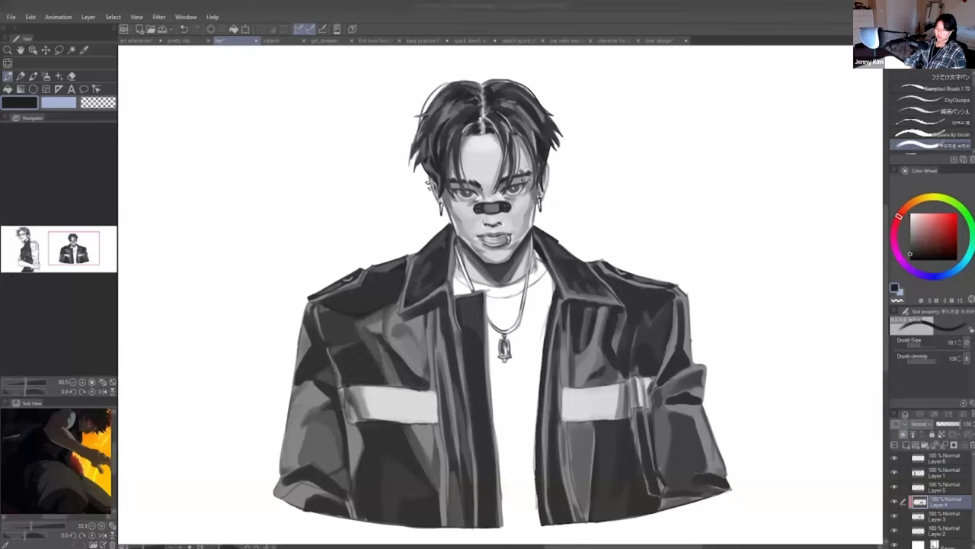
pyautogui.click(480, 365)
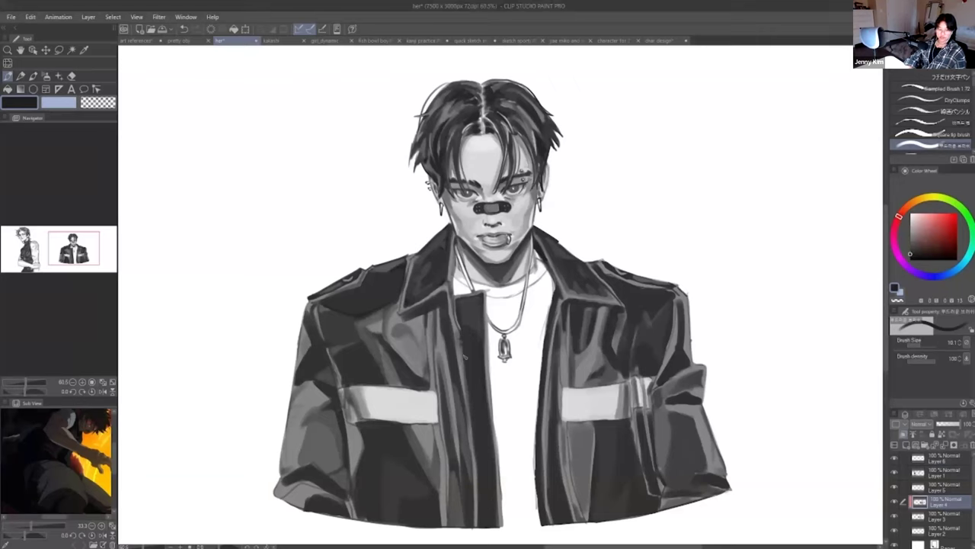
pyautogui.moveTo(466, 359); pyautogui.dragTo(471, 390)
pyautogui.hotkey('ctrl', 'z')
pyautogui.hotkey('ctrl', 'z')
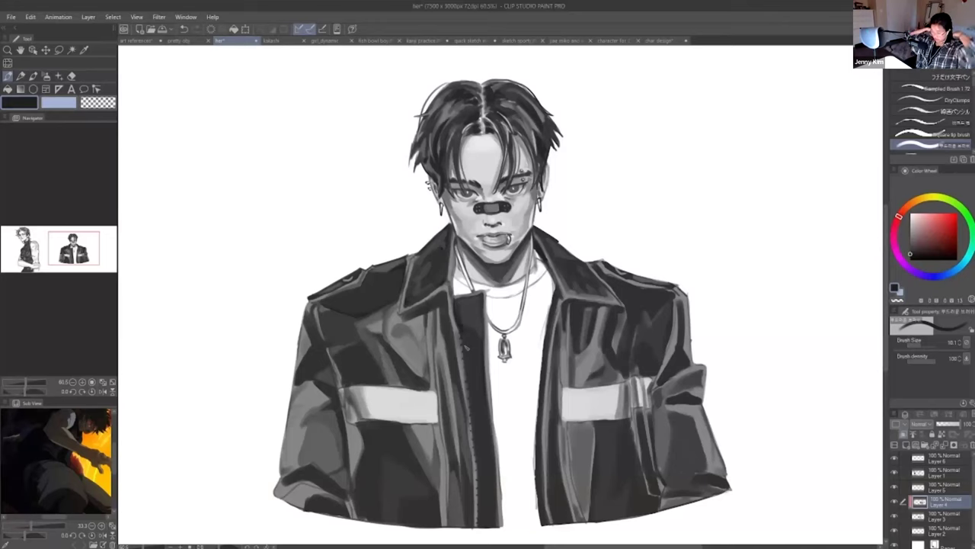
pyautogui.moveTo(461, 331)
pyautogui.mouseDown()
pyautogui.moveTo(466, 377)
pyautogui.moveTo(465, 339)
pyautogui.mouseUp()
pyautogui.hotkey('ctrl', 'z')
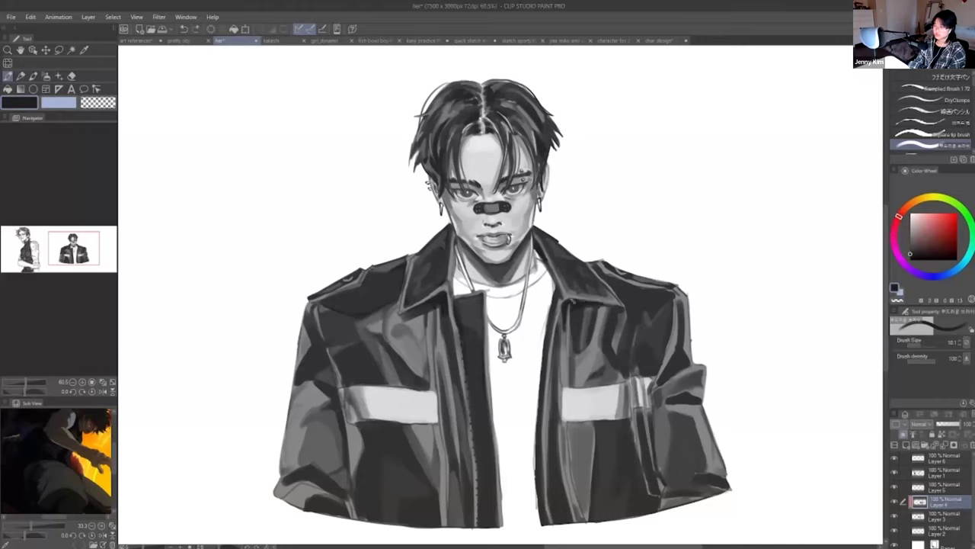
# - Try near-black accents along the right collar and the right chest fold, undoing the unwanted strokes
pyautogui.moveTo(590, 267); pyautogui.dragTo(625, 306)
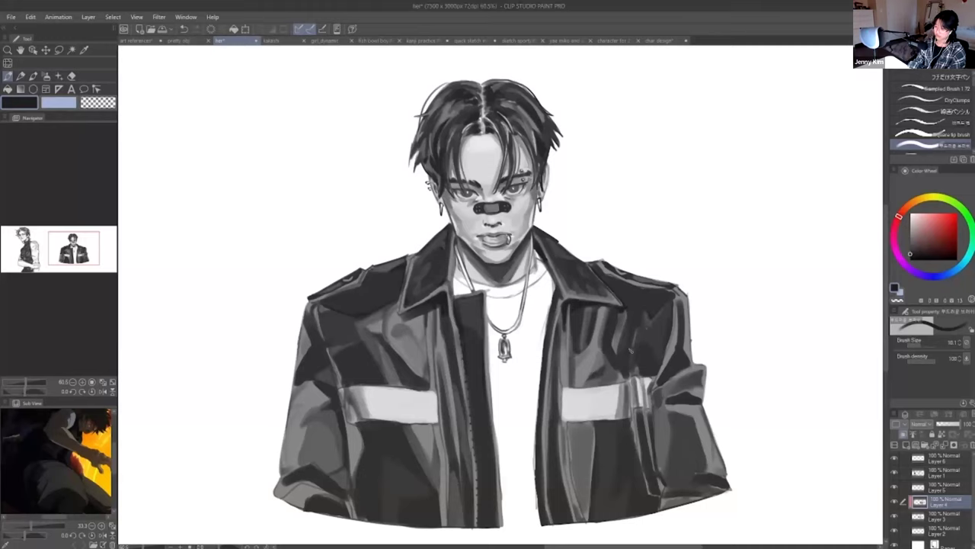
pyautogui.hotkey('ctrl', 'z')
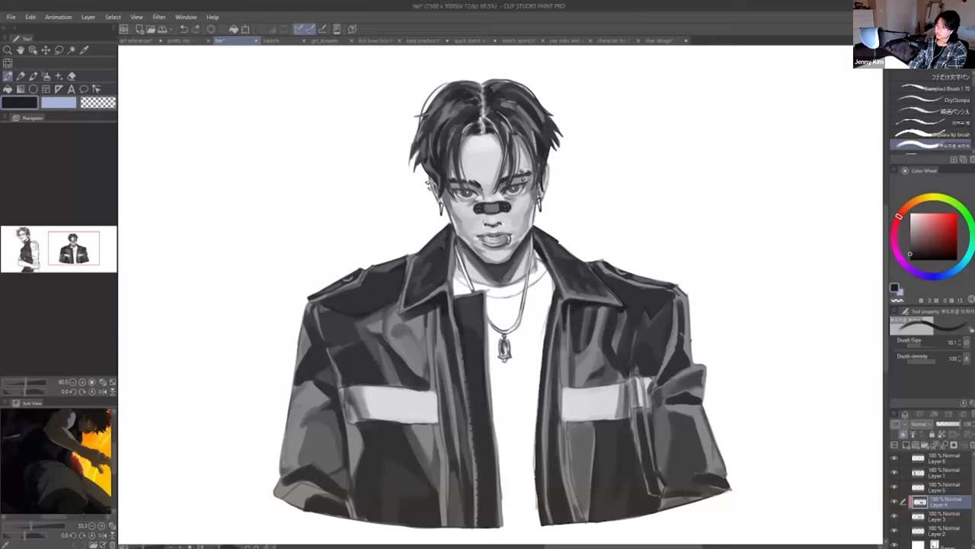
pyautogui.moveTo(656, 381); pyautogui.dragTo(673, 336)
pyautogui.hotkey('ctrl', 'z')
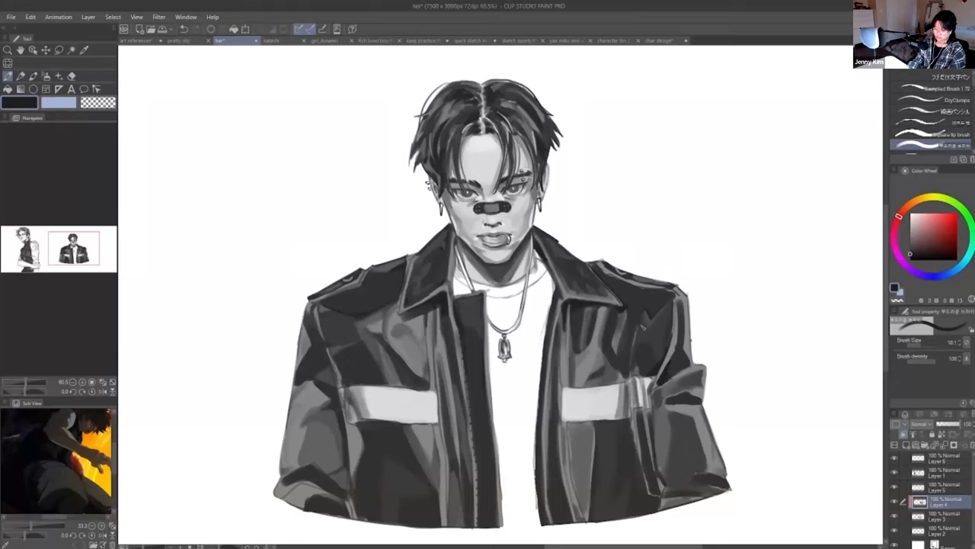
pyautogui.hotkey('ctrl', 'z')
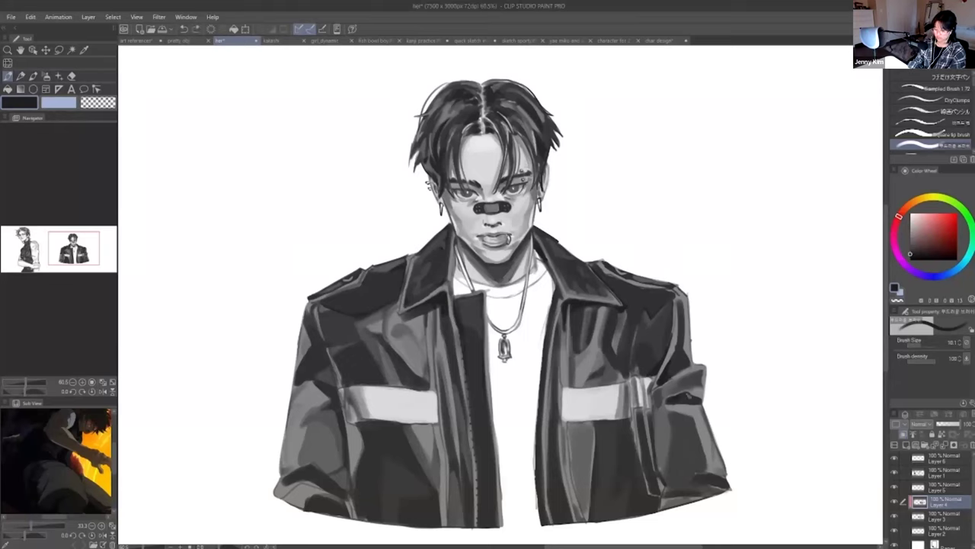
# - Draw thin near-black lines along the vertical strap under the right light stripe, retrying and undoing misplaced strokes
pyautogui.moveTo(692, 401)
pyautogui.mouseDown()
pyautogui.moveTo(651, 431)
pyautogui.moveTo(653, 455)
pyautogui.mouseUp()
pyautogui.moveTo(647, 410); pyautogui.dragTo(654, 461)
pyautogui.hotkey('ctrl', 'z')
pyautogui.moveTo(646, 413)
pyautogui.mouseDown()
pyautogui.moveTo(637, 447)
pyautogui.moveTo(642, 391)
pyautogui.moveTo(653, 477)
pyautogui.mouseUp()
pyautogui.hotkey('ctrl', 'z')
pyautogui.hotkey('ctrl', 'z')
pyautogui.hotkey('ctrl', 'z')
pyautogui.hotkey('ctrl', 'z')
pyautogui.moveTo(644, 415); pyautogui.dragTo(648, 491)
pyautogui.hotkey('ctrl', 'z')
pyautogui.moveTo(638, 451); pyautogui.dragTo(660, 500)
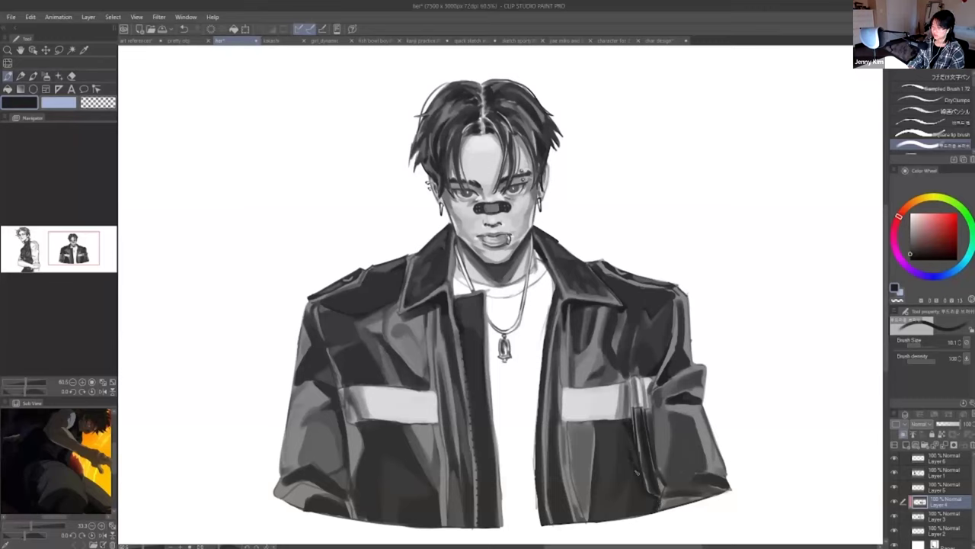
pyautogui.hotkey('ctrl', 'z')
# - Darken the lower left jacket panel, setting the brush size to 22.7 and undoing unwanted strokes
pyautogui.moveTo(381, 477); pyautogui.dragTo(382, 487)
pyautogui.hotkey('ctrl', 'z')
pyautogui.moveTo(355, 449)
pyautogui.mouseDown()
pyautogui.moveTo(357, 483)
pyautogui.moveTo(378, 460)
pyautogui.moveTo(360, 512)
pyautogui.moveTo(383, 449)
pyautogui.moveTo(405, 512)
pyautogui.moveTo(435, 503)
pyautogui.moveTo(437, 520)
pyautogui.moveTo(417, 509)
pyautogui.mouseUp()
pyautogui.click(919, 346)
pyautogui.click(924, 346)
pyautogui.hotkey('ctrl', 'z')
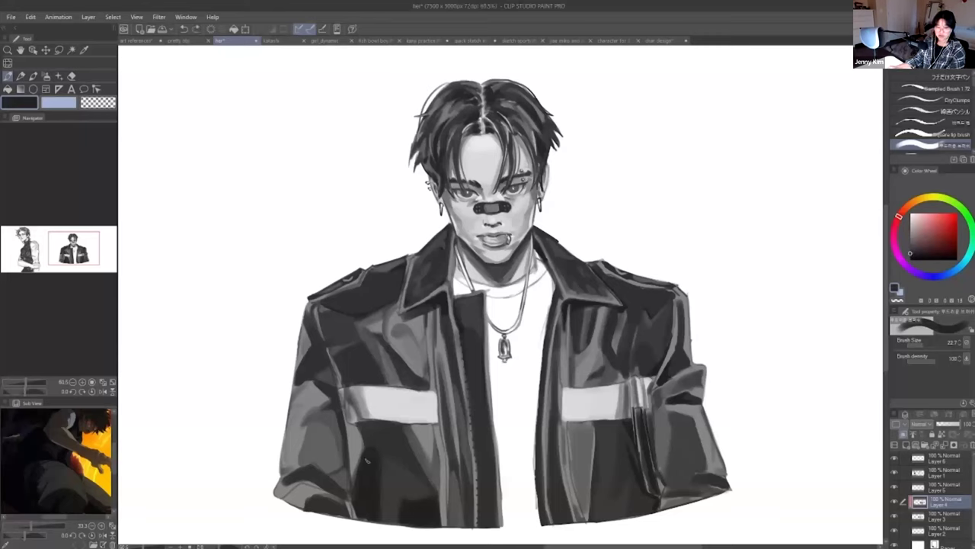
pyautogui.hotkey('ctrl', 'z')
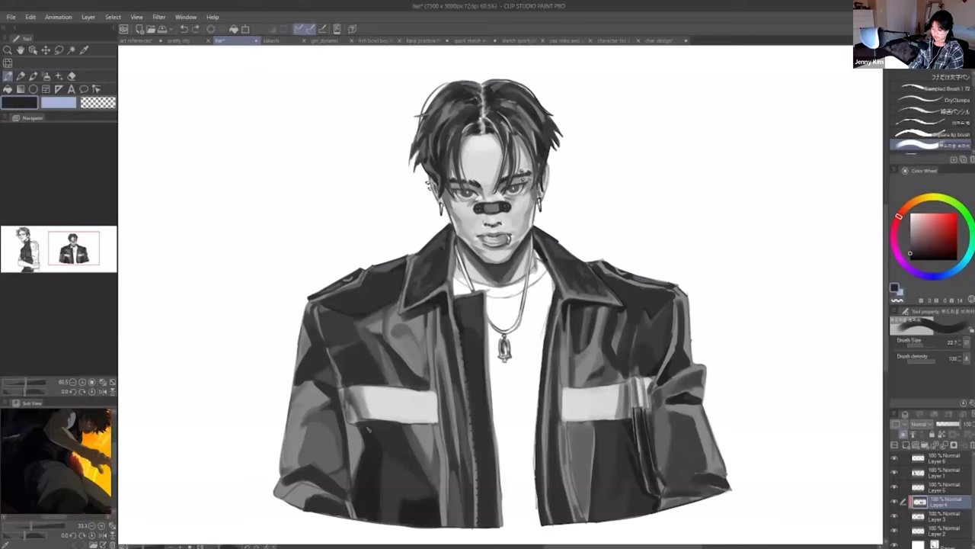
pyautogui.hotkey('ctrl', 'z')
# - Shade the upper part of the lower left panel with sampled dark greys, undoing the last stroke
pyautogui.moveTo(381, 467); pyautogui.dragTo(376, 485)
pyautogui.keyDown('alt'); pyautogui.click(383, 437); pyautogui.keyUp('alt')
pyautogui.keyDown('alt'); pyautogui.click(385, 437); pyautogui.keyUp('alt')
pyautogui.hotkey('ctrl', 'z')
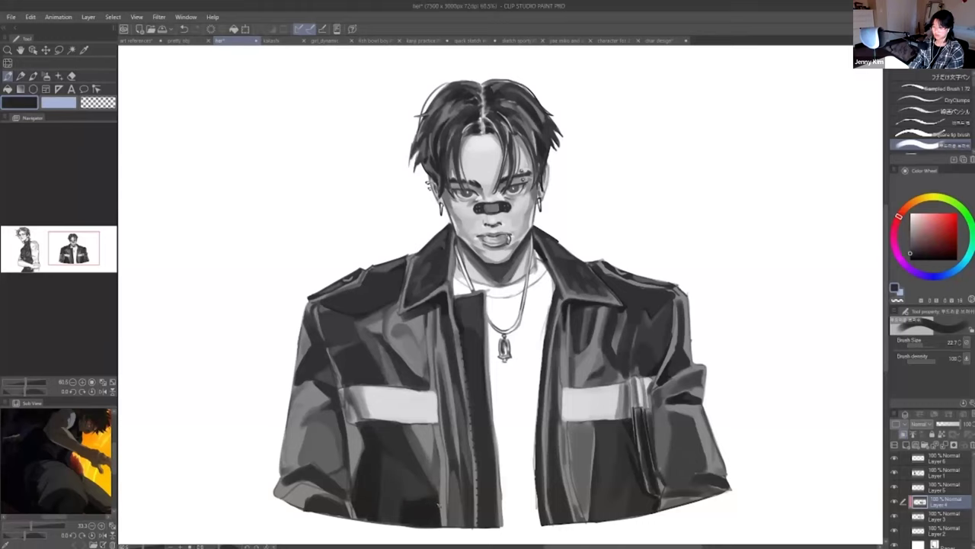
# - Rework the shadow near the hem of the lower left panel and the fold beside it with a sampled tone
pyautogui.hotkey('ctrl', 'z')
pyautogui.moveTo(427, 497); pyautogui.dragTo(436, 504)
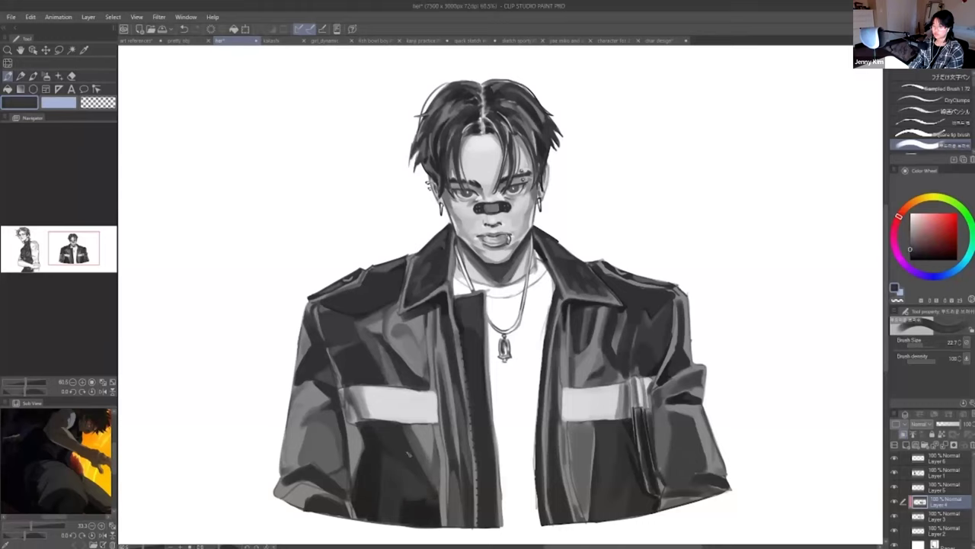
pyautogui.keyDown('alt'); pyautogui.click(430, 512); pyautogui.keyUp('alt')
pyautogui.hotkey('ctrl', 'z')
pyautogui.moveTo(441, 455); pyautogui.dragTo(447, 512)
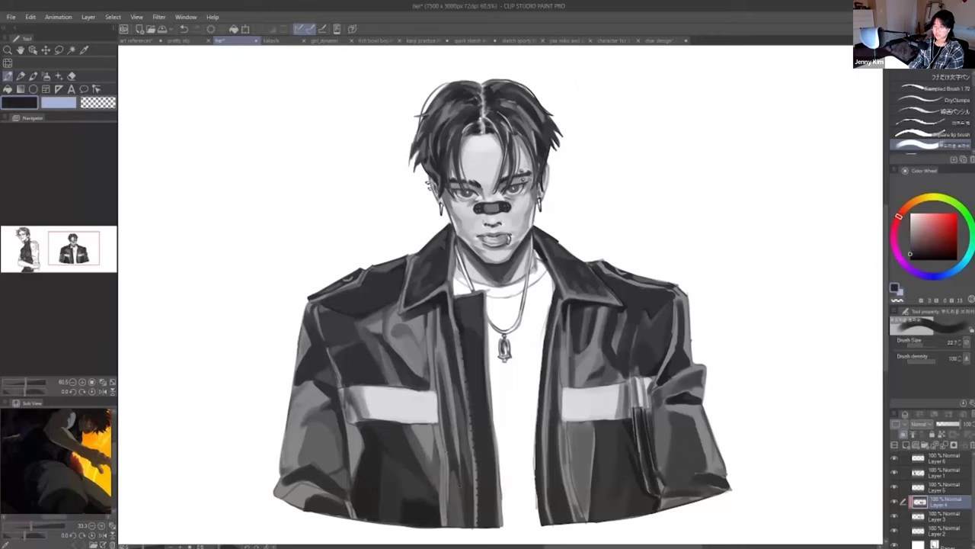
# - Rework the shading along the outer edge of the lower left jacket panel with sampled greys, undoing the previous stroke
pyautogui.hotkey('ctrl', 'z')
pyautogui.moveTo(433, 440); pyautogui.dragTo(437, 493)
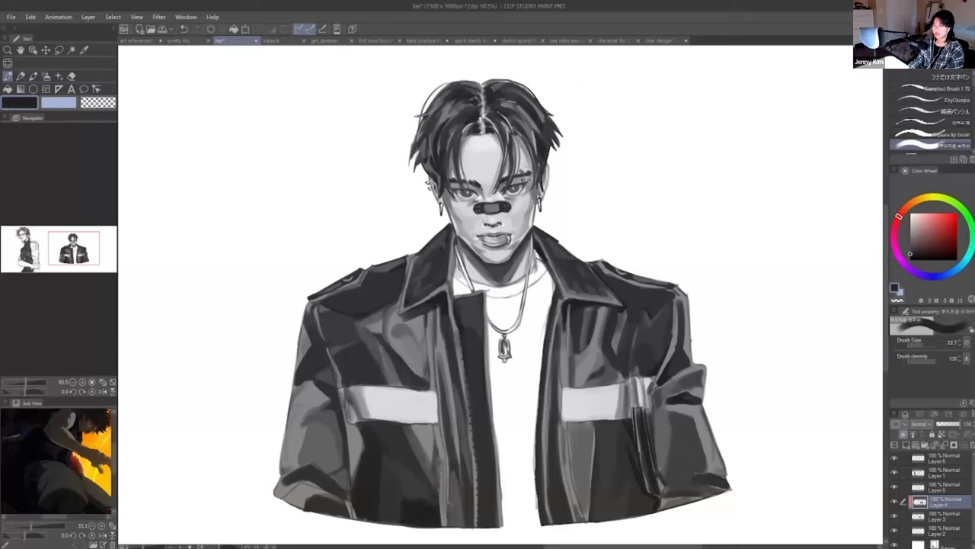
pyautogui.keyDown('alt'); pyautogui.click(363, 437); pyautogui.keyUp('alt')
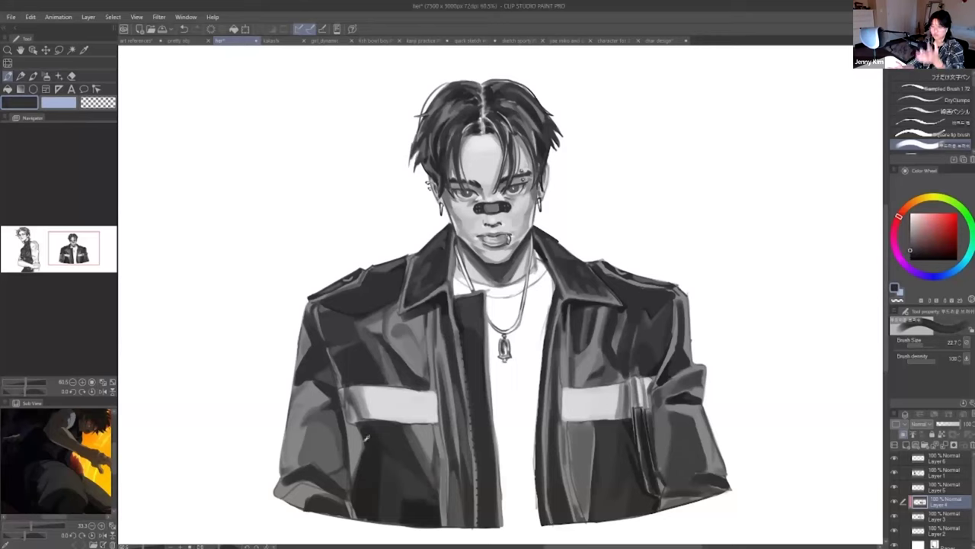
pyautogui.moveTo(352, 430); pyautogui.dragTo(354, 465)
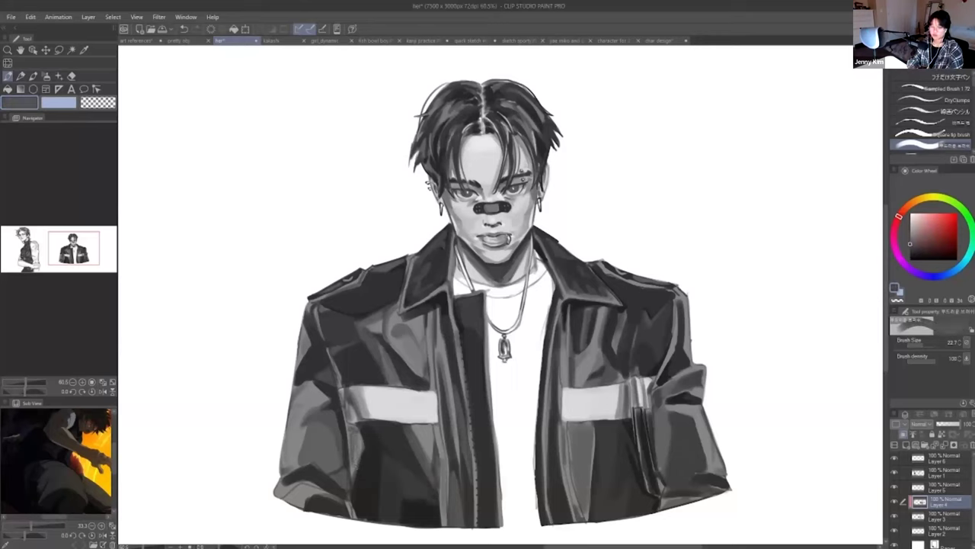
pyautogui.keyDown('alt'); pyautogui.click(361, 440); pyautogui.keyUp('alt')
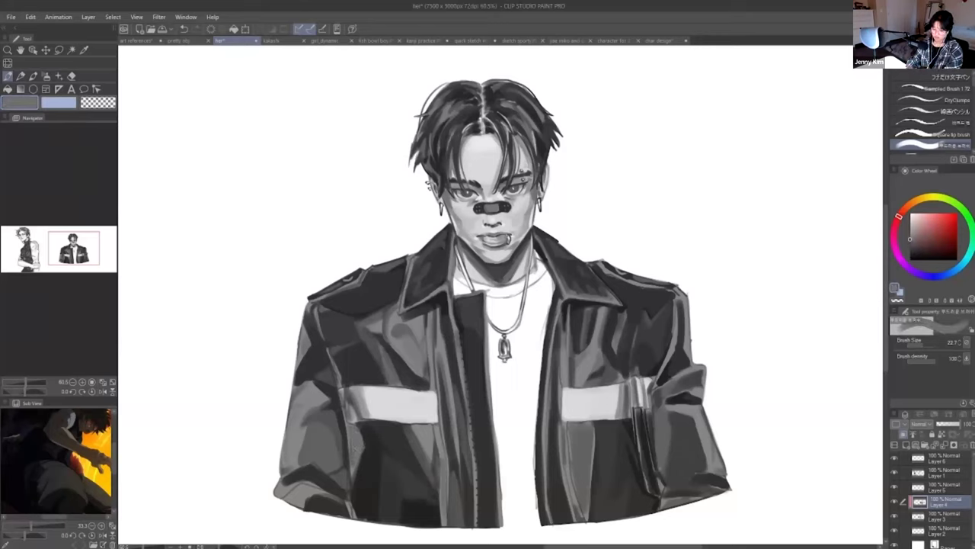
pyautogui.keyDown('alt'); pyautogui.click(362, 456); pyautogui.keyUp('alt')
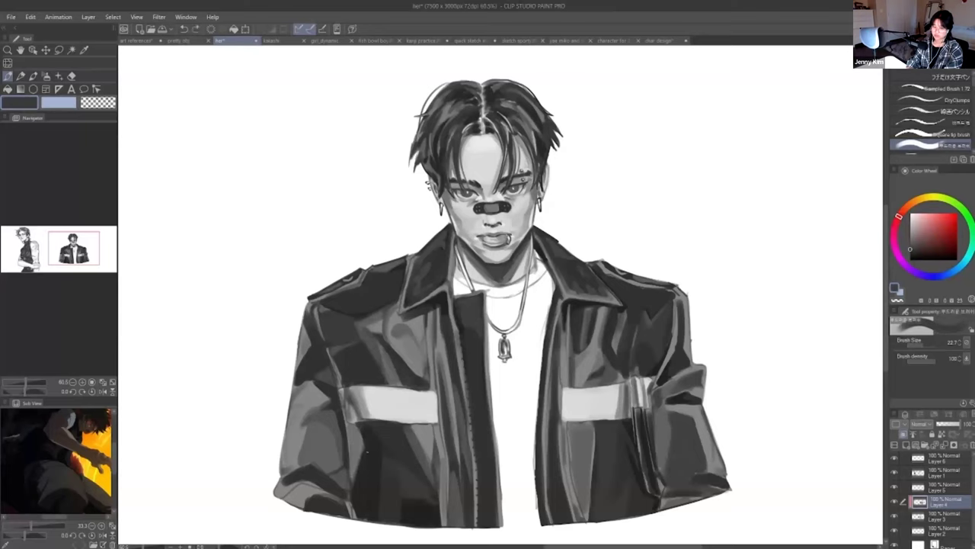
# - Shade the middle folds of the lower left jacket panel with sampled dark greys, undoing misplaced strokes
pyautogui.hotkey('ctrl', 'z')
pyautogui.moveTo(368, 457); pyautogui.dragTo(364, 500)
pyautogui.hotkey('ctrl', 'z')
pyautogui.keyDown('alt'); pyautogui.click(380, 478); pyautogui.keyUp('alt')
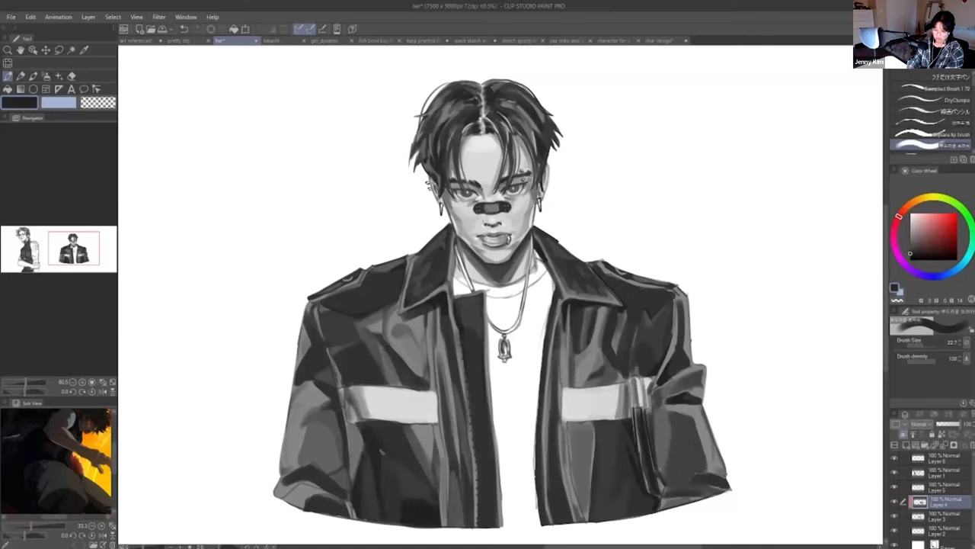
pyautogui.keyDown('alt'); pyautogui.click(392, 441); pyautogui.keyUp('alt')
pyautogui.keyDown('alt'); pyautogui.click(396, 449); pyautogui.keyUp('alt')
pyautogui.moveTo(407, 498); pyautogui.dragTo(408, 447)
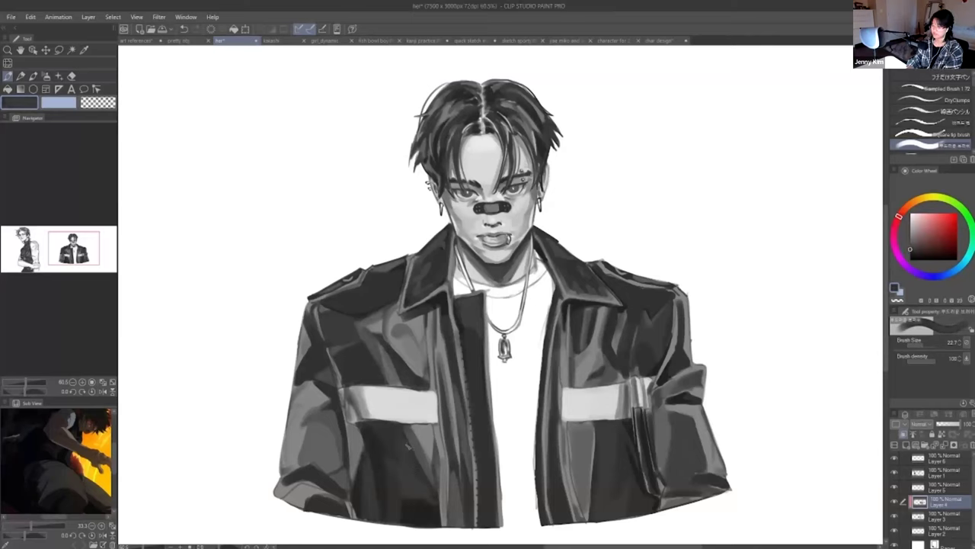
# - Paint a dark grey fold rising from the hem of the lower left jacket panel, replacing an undone stroke
pyautogui.keyDown('alt'); pyautogui.click(422, 502); pyautogui.keyUp('alt')
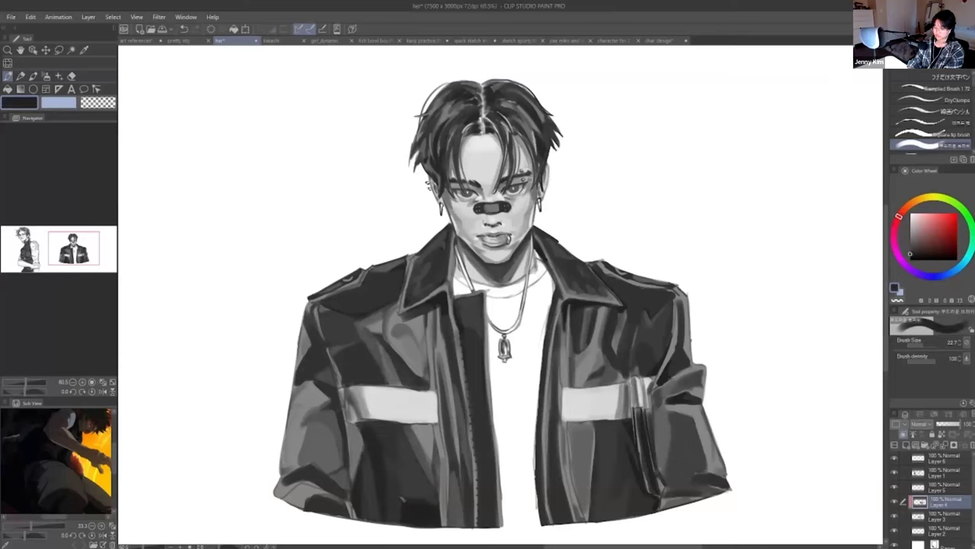
pyautogui.keyDown('alt'); pyautogui.click(423, 494); pyautogui.keyUp('alt')
pyautogui.hotkey('ctrl', 'z')
pyautogui.moveTo(427, 522); pyautogui.dragTo(405, 457)
pyautogui.keyDown('alt'); pyautogui.click(415, 498); pyautogui.keyUp('alt')
pyautogui.keyDown('alt'); pyautogui.click(411, 481); pyautogui.keyUp('alt')
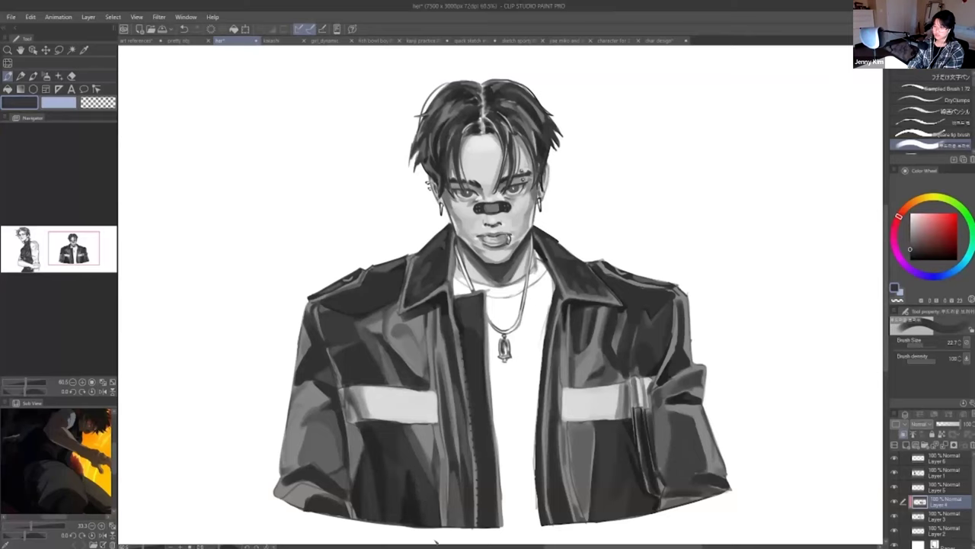
# - Refine the thin shadow folds between the left light stripe and the hem with resampled greys, undoing unwanted strokes
pyautogui.keyDown('alt'); pyautogui.click(418, 482); pyautogui.keyUp('alt')
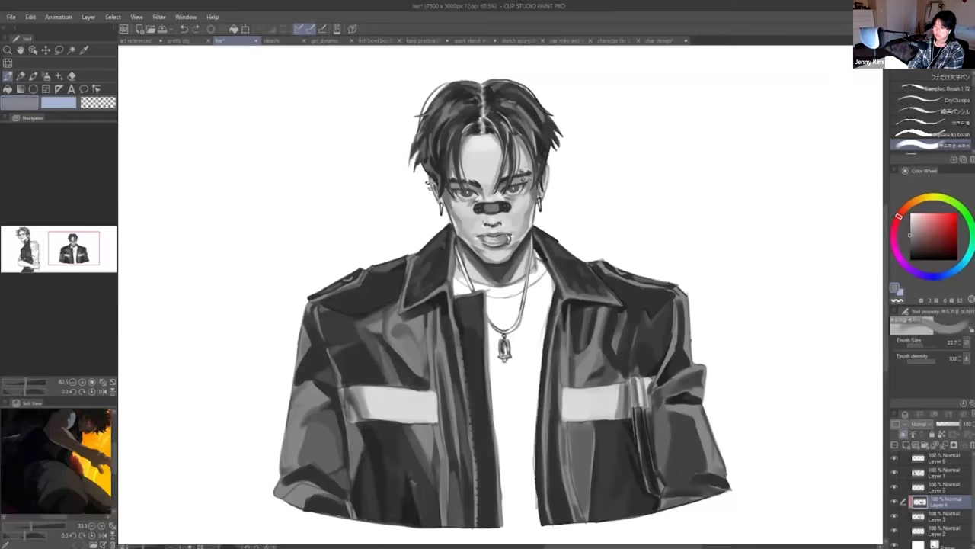
pyautogui.keyDown('alt'); pyautogui.click(424, 525); pyautogui.keyUp('alt')
pyautogui.keyDown('alt'); pyautogui.click(391, 448); pyautogui.keyUp('alt')
pyautogui.moveTo(408, 504)
pyautogui.mouseDown()
pyautogui.moveTo(409, 525)
pyautogui.moveTo(414, 502)
pyautogui.mouseUp()
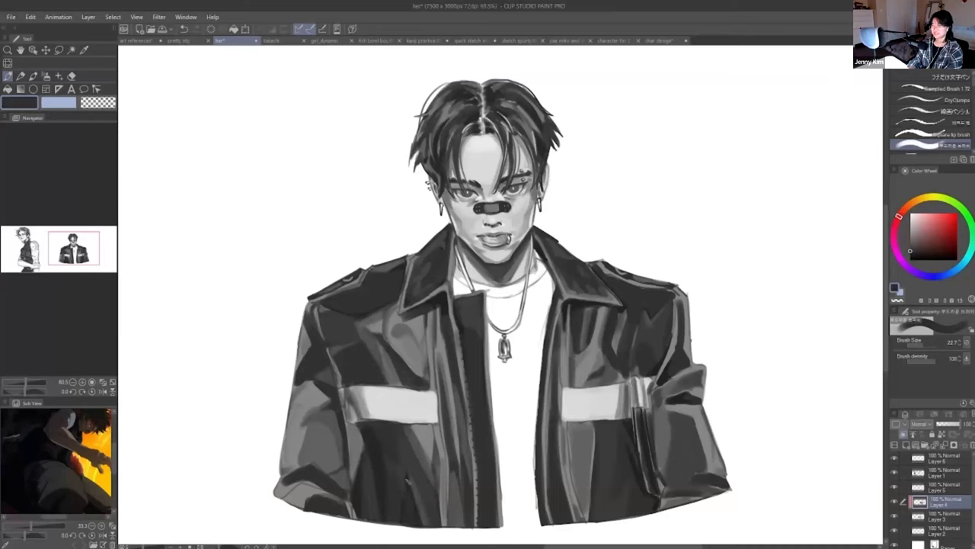
pyautogui.keyDown('alt'); pyautogui.click(417, 470); pyautogui.keyUp('alt')
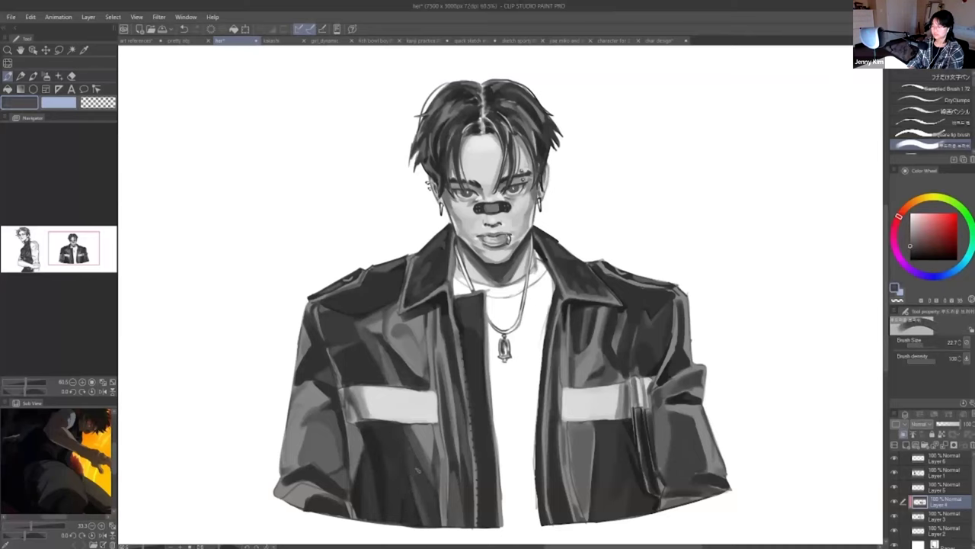
pyautogui.hotkey('ctrl', 'z')
pyautogui.keyDown('alt'); pyautogui.click(391, 427); pyautogui.keyUp('alt')
pyautogui.moveTo(391, 428); pyautogui.dragTo(399, 481)
pyautogui.hotkey('ctrl', 'z')
pyautogui.keyDown('alt'); pyautogui.click(407, 507); pyautogui.keyUp('alt')
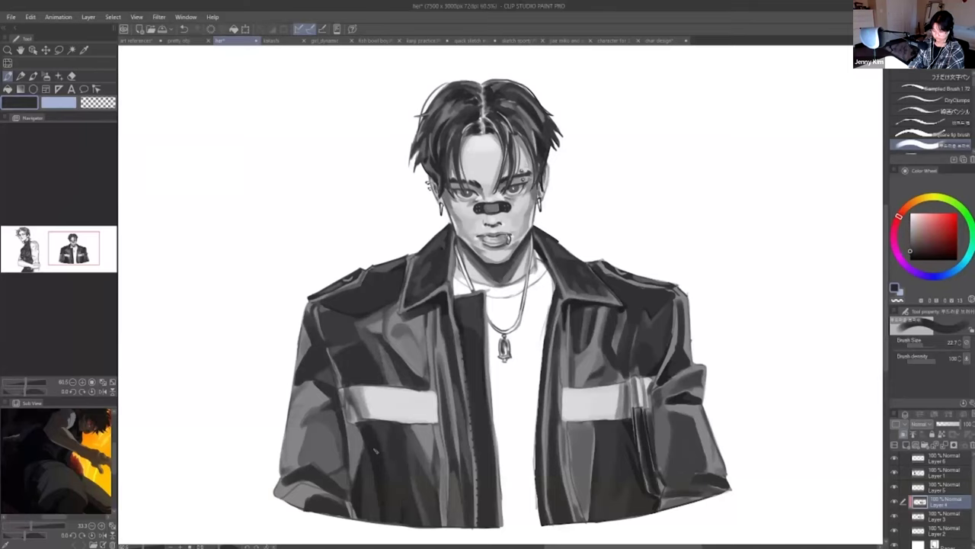
# - Rework the shading on the left sleeve down to its cuff with sampled greys, undoing misplaced strokes
pyautogui.keyDown('alt'); pyautogui.click(311, 428); pyautogui.keyUp('alt')
pyautogui.hotkey('ctrl', 'z')
pyautogui.moveTo(305, 449); pyautogui.dragTo(301, 468)
pyautogui.hotkey('ctrl', 'z')
pyautogui.moveTo(321, 429)
pyautogui.mouseDown()
pyautogui.moveTo(304, 461)
pyautogui.moveTo(314, 504)
pyautogui.mouseUp()
pyautogui.keyDown('alt'); pyautogui.click(309, 493); pyautogui.keyUp('alt')
pyautogui.hotkey('ctrl', 'z')
pyautogui.keyDown('alt'); pyautogui.click(293, 498); pyautogui.keyUp('alt')
pyautogui.keyDown('alt'); pyautogui.click(291, 497); pyautogui.keyUp('alt')
# - Paint a vertical fold on the lower right sleeve with sampled greys
pyautogui.keyDown('alt'); pyautogui.click(663, 411); pyautogui.keyUp('alt')
pyautogui.moveTo(672, 417); pyautogui.dragTo(672, 473)
pyautogui.keyDown('alt'); pyautogui.click(681, 427); pyautogui.keyUp('alt')
pyautogui.keyDown('alt'); pyautogui.click(681, 425); pyautogui.keyUp('alt')
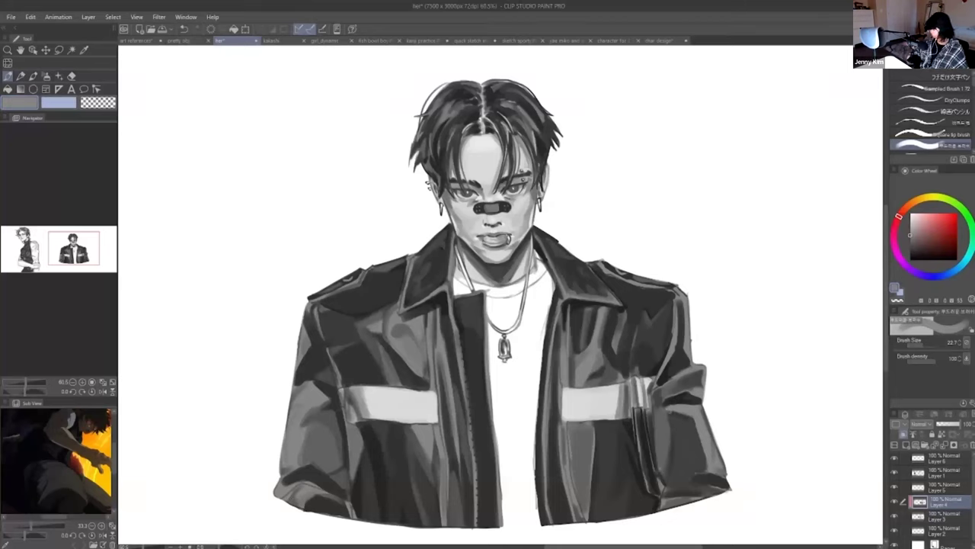
# - Reshape the light fold under the right light stripe with sampled greys, undoing unwanted strokes
pyautogui.keyDown('alt'); pyautogui.click(348, 279); pyautogui.keyUp('alt')
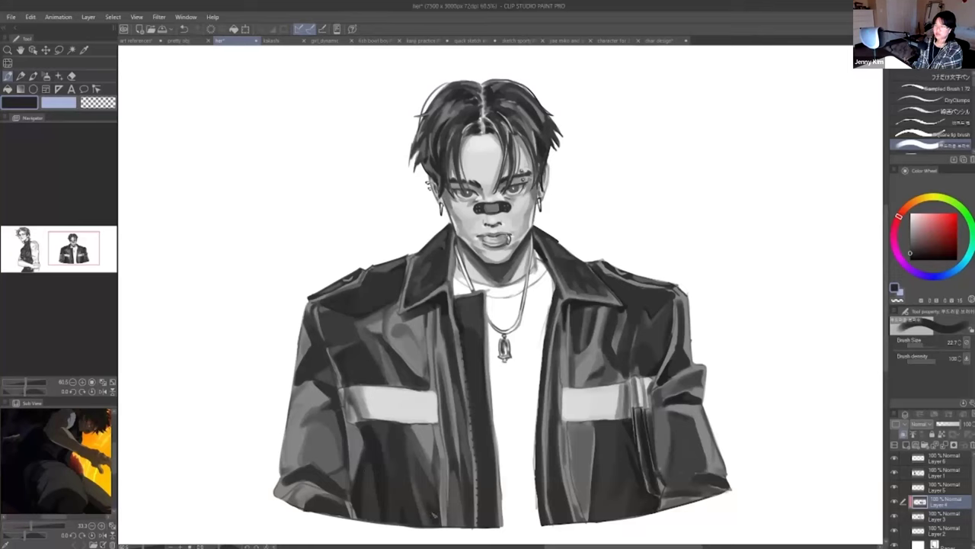
pyautogui.moveTo(573, 423)
pyautogui.mouseDown()
pyautogui.moveTo(574, 498)
pyautogui.moveTo(595, 423)
pyautogui.moveTo(581, 440)
pyautogui.moveTo(577, 428)
pyautogui.moveTo(576, 442)
pyautogui.moveTo(599, 422)
pyautogui.moveTo(592, 461)
pyautogui.mouseUp()
pyautogui.hotkey('ctrl', 'z')
pyautogui.keyDown('alt'); pyautogui.click(588, 427); pyautogui.keyUp('alt')
pyautogui.hotkey('ctrl', 'z')
pyautogui.keyDown('alt'); pyautogui.click(589, 373); pyautogui.keyUp('alt')
pyautogui.keyDown('alt'); pyautogui.click(599, 432); pyautogui.keyUp('alt')
pyautogui.hotkey('ctrl', 'z')
pyautogui.hotkey('ctrl', 'z')
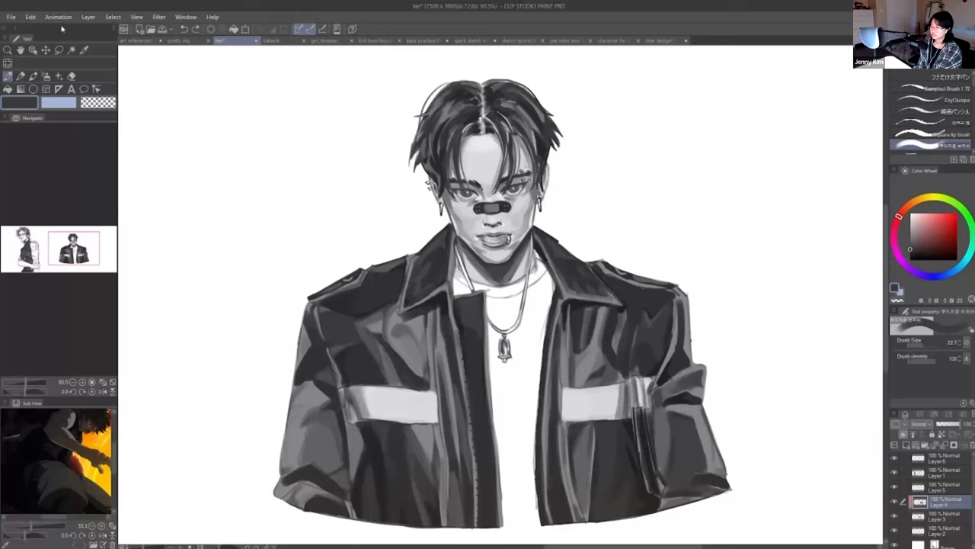
# - Check the whole figure and touch up the right shoulder and upper sleeve edge, undoing the last stroke
pyautogui.press('Tab')
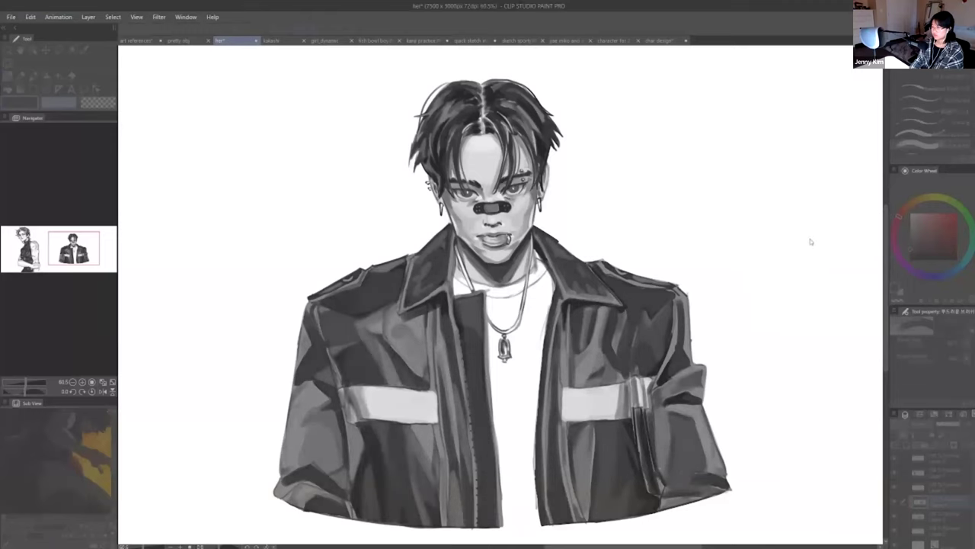
pyautogui.scroll(-3, 808, 237)
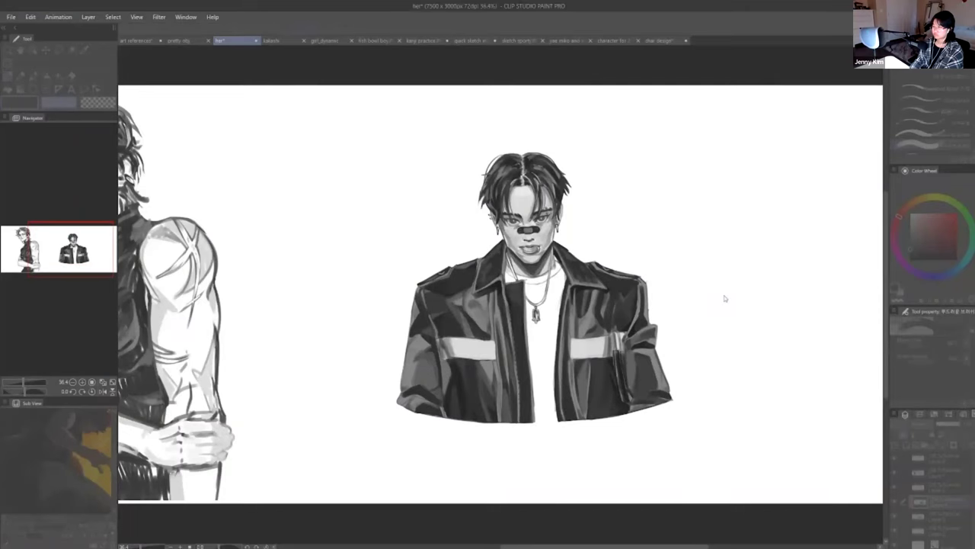
pyautogui.scroll(1, 721, 297)
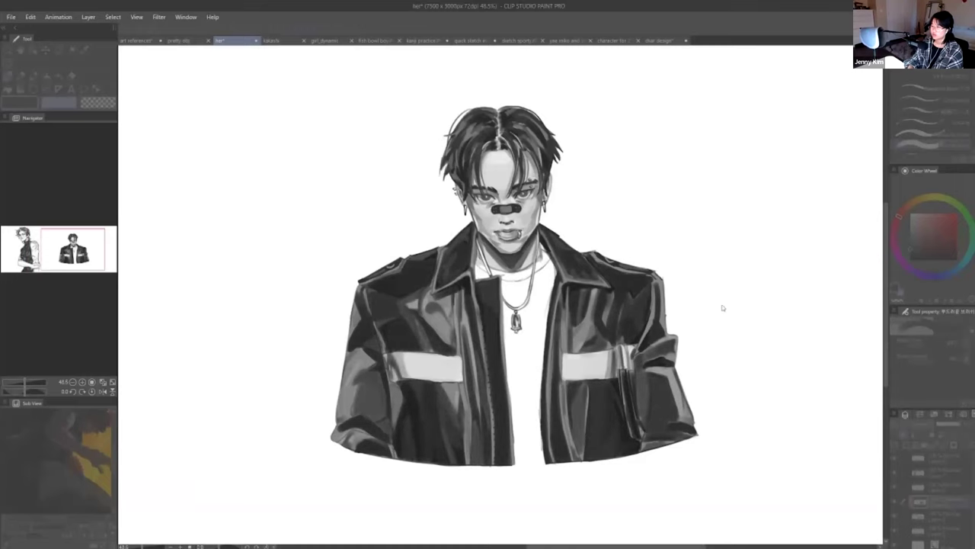
pyautogui.scroll(-1, 516, 240)
pyautogui.scroll(1, 516, 240)
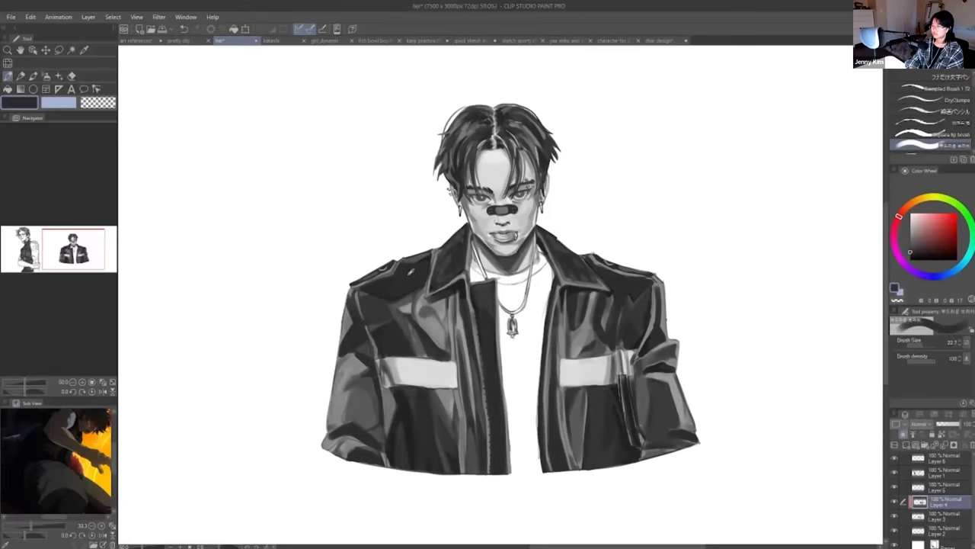
pyautogui.keyDown('alt'); pyautogui.click(654, 294); pyautogui.keyUp('alt')
pyautogui.moveTo(654, 279); pyautogui.dragTo(664, 291)
pyautogui.keyDown('alt'); pyautogui.click(661, 295); pyautogui.keyUp('alt')
pyautogui.keyDown('alt'); pyautogui.click(657, 306); pyautogui.keyUp('alt')
pyautogui.moveTo(667, 328); pyautogui.dragTo(670, 337)
pyautogui.hotkey('ctrl', 'z')
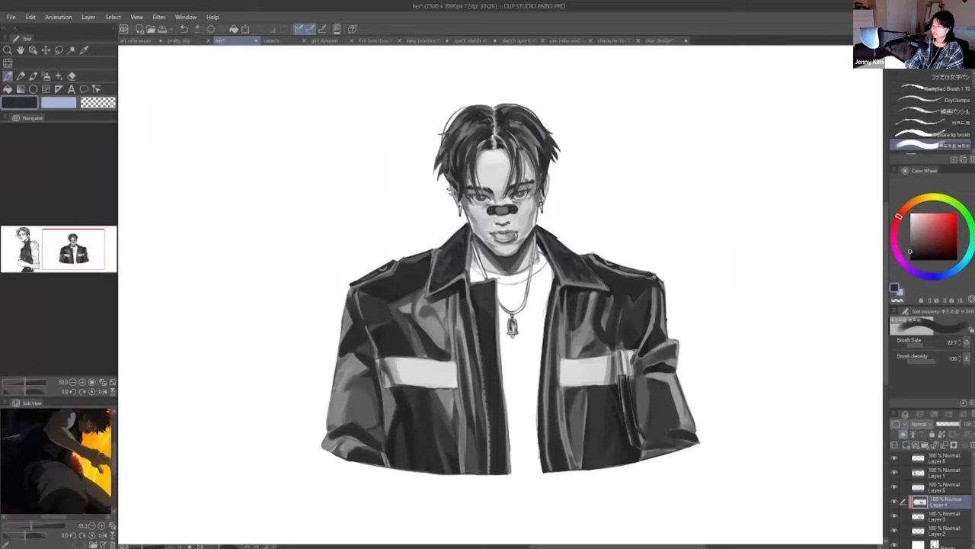
# - Touch up the shading along the outer edge of the left sleeve with a sampled tone, replacing an undone stroke
pyautogui.keyDown('alt'); pyautogui.click(348, 374); pyautogui.keyUp('alt')
pyautogui.hotkey('ctrl', 'z')
pyautogui.moveTo(334, 410); pyautogui.dragTo(331, 424)
pyautogui.keyDown('alt'); pyautogui.click(372, 389); pyautogui.keyUp('alt')
pyautogui.keyDown('alt'); pyautogui.click(385, 401); pyautogui.keyUp('alt')
pyautogui.keyDown('alt'); pyautogui.click(388, 404); pyautogui.keyUp('alt')
pyautogui.moveTo(385, 391); pyautogui.dragTo(390, 424)
pyautogui.moveTo(389, 392); pyautogui.dragTo(398, 425)
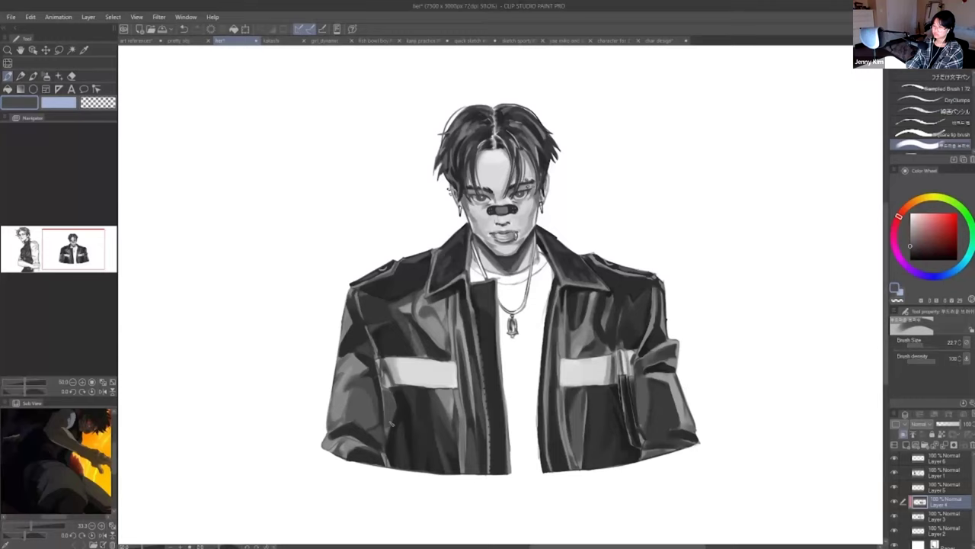
pyautogui.keyDown('alt'); pyautogui.click(393, 404); pyautogui.keyUp('alt')
pyautogui.hotkey('ctrl', 'z')
pyautogui.hotkey('ctrl', 'z')
# - Refine the upper left sleeve and the light fold below the left collar tip with sampled greys, and save the file
pyautogui.moveTo(370, 337)
pyautogui.mouseDown()
pyautogui.moveTo(376, 356)
pyautogui.moveTo(362, 345)
pyautogui.mouseUp()
pyautogui.keyDown('alt'); pyautogui.click(365, 343); pyautogui.keyUp('alt')
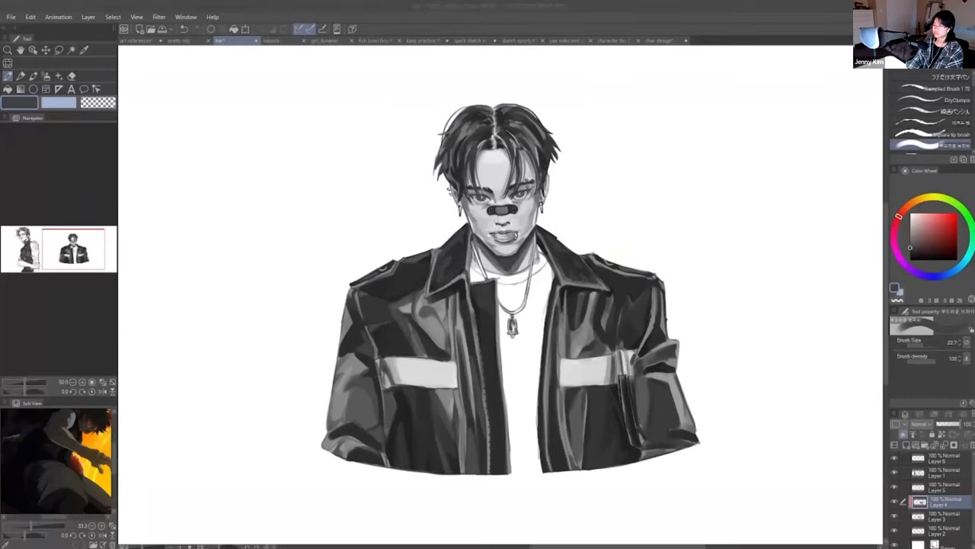
pyautogui.scroll(1, 412, 281)
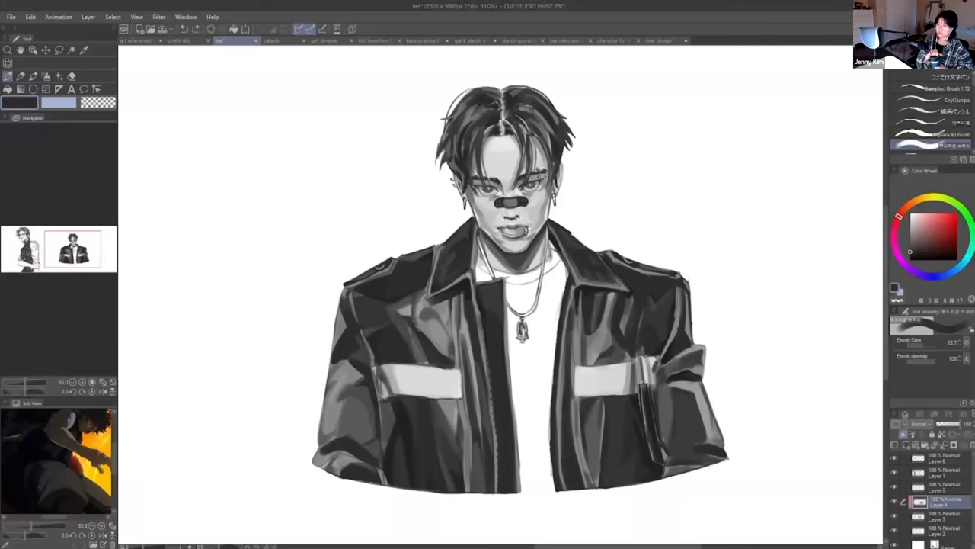
pyautogui.keyDown('alt'); pyautogui.click(436, 304); pyautogui.keyUp('alt')
pyautogui.moveTo(432, 300)
pyautogui.mouseDown()
pyautogui.moveTo(430, 318)
pyautogui.moveTo(446, 302)
pyautogui.mouseUp()
pyautogui.keyDown('alt'); pyautogui.click(434, 307); pyautogui.keyUp('alt')
pyautogui.keyDown('alt'); pyautogui.click(439, 305); pyautogui.keyUp('alt')
pyautogui.keyDown('alt'); pyautogui.click(433, 310); pyautogui.keyUp('alt')
pyautogui.scroll(-5, 428, 256)
pyautogui.hotkey('ctrl', 's')
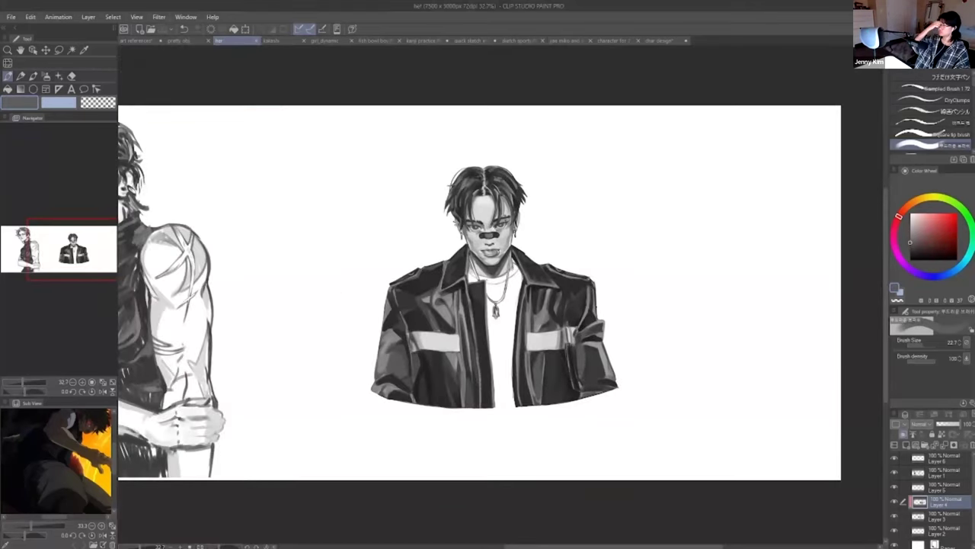
# - Mirror the canvas view and toggle the visibility of Layer 6 and Layer 4 to check their contents
pyautogui.press('h')
pyautogui.scroll(4, 423, 222)
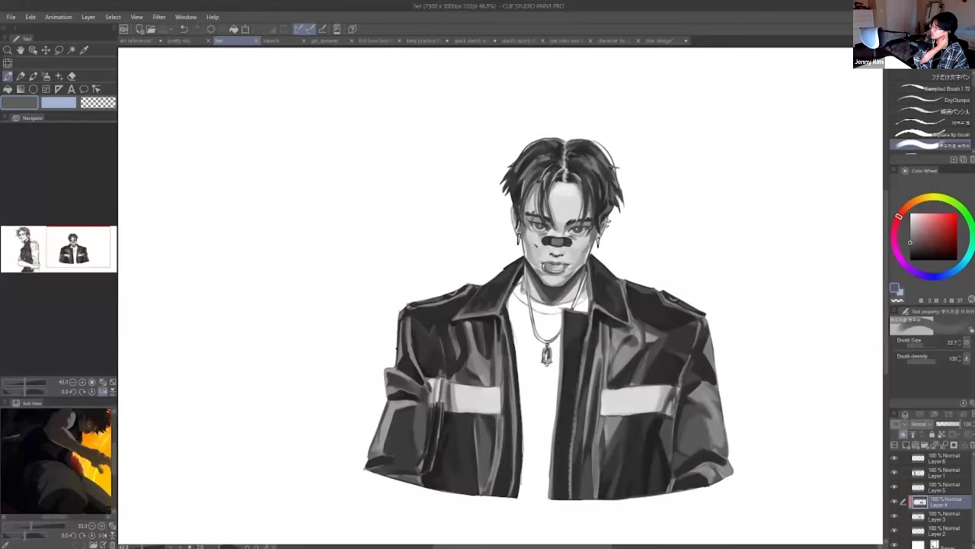
pyautogui.click(894, 458)
pyautogui.click(894, 458)
pyautogui.click(895, 503)
pyautogui.click(894, 502)
pyautogui.click(895, 458)
pyautogui.click(894, 458)
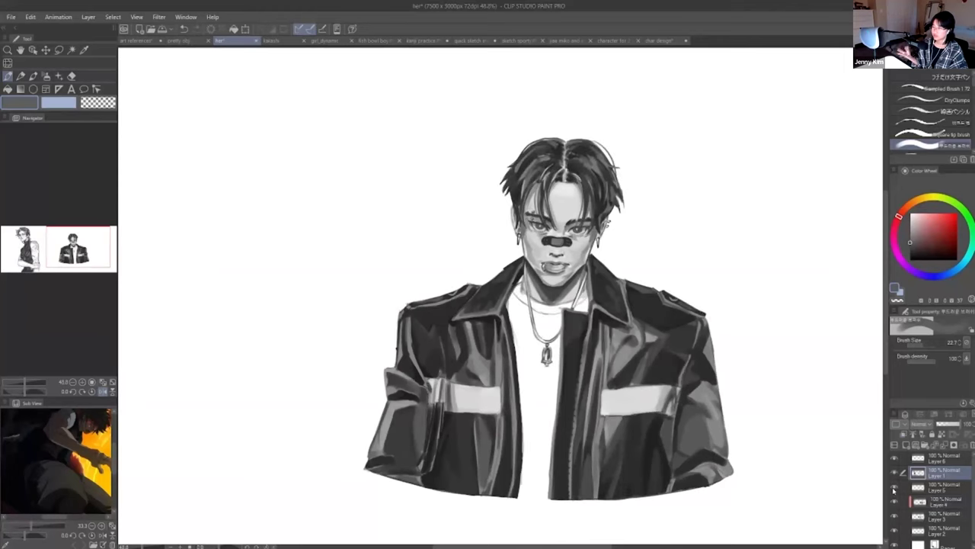
pyautogui.click(895, 458)
pyautogui.click(894, 458)
# - Retouch the hair and the right shoulder strap with sampled greys, undoing unwanted strokes and restoring the unmirrored view
pyautogui.press('p')
pyautogui.hotkey('ctrl', 'z')
pyautogui.press('p')
pyautogui.keyDown('alt'); pyautogui.click(515, 166); pyautogui.keyUp('alt')
pyautogui.moveTo(527, 154); pyautogui.dragTo(496, 169)
pyautogui.press('h')
pyautogui.hotkey('ctrl', 'z')
pyautogui.moveTo(549, 290)
pyautogui.mouseDown()
pyautogui.moveTo(583, 303)
pyautogui.moveTo(569, 298)
pyautogui.mouseUp()
pyautogui.moveTo(552, 291); pyautogui.dragTo(572, 301)
pyautogui.keyDown('alt'); pyautogui.click(555, 294); pyautogui.keyUp('alt')
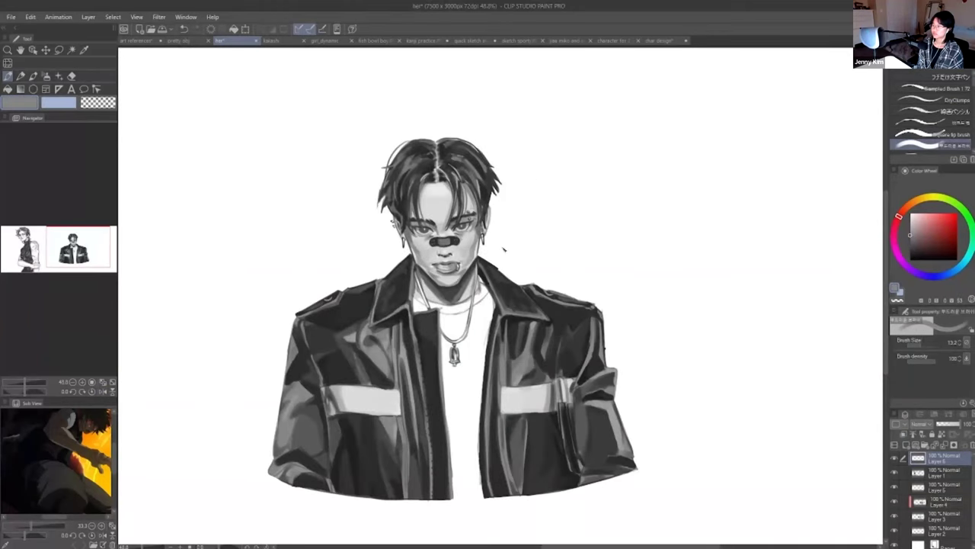
# - Choose the Liquify tool, undo the last stroke, and check Layer 4 and Layer 6
pyautogui.click(7, 64)
pyautogui.hotkey('ctrl', 'z')
pyautogui.click(945, 502)
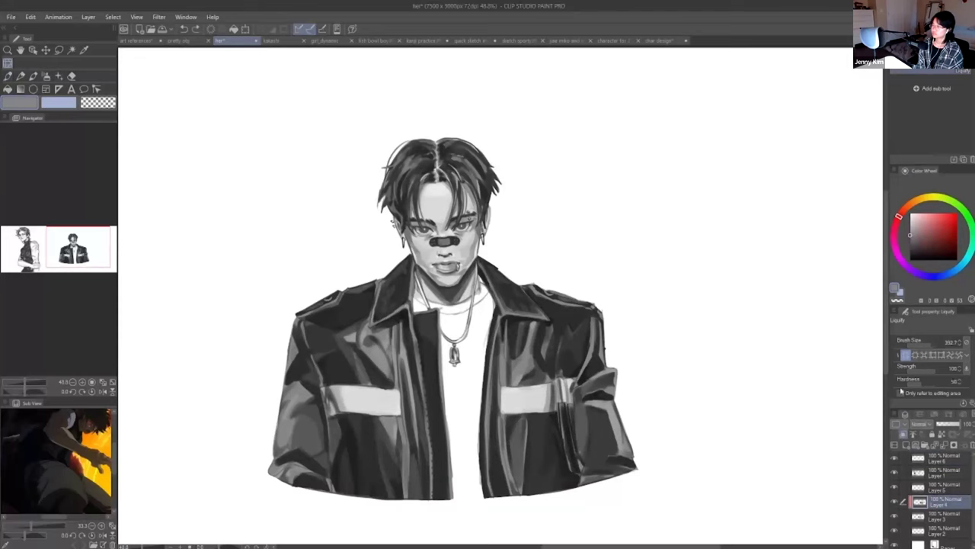
pyautogui.scroll(-3, 716, 253)
pyautogui.click(944, 458)
pyautogui.click(895, 458)
pyautogui.click(163, 29)
pyautogui.scroll(3, 579, 286)
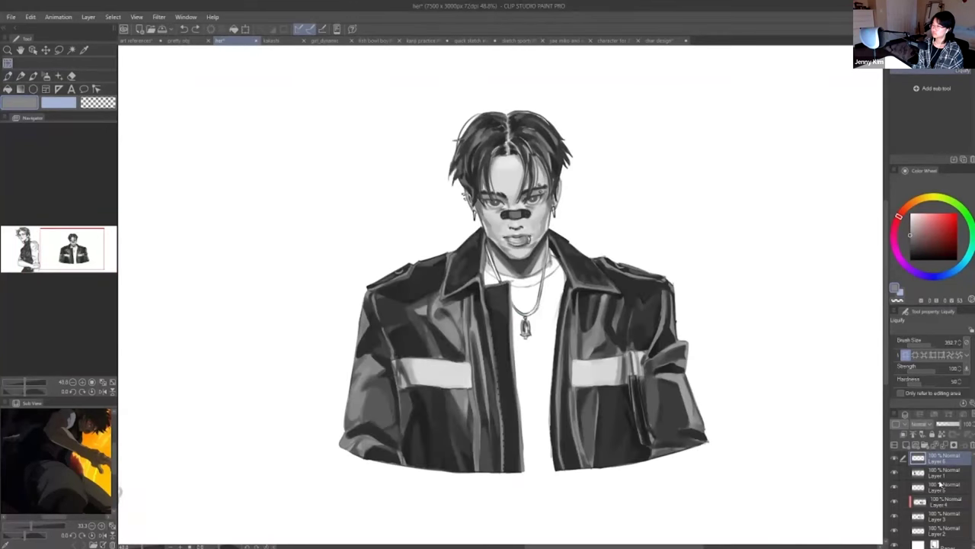
# - Merge Layer 4 into Layer 3, select Layer 6, and check the visibility of the neighbouring layers
pyautogui.click(943, 502)
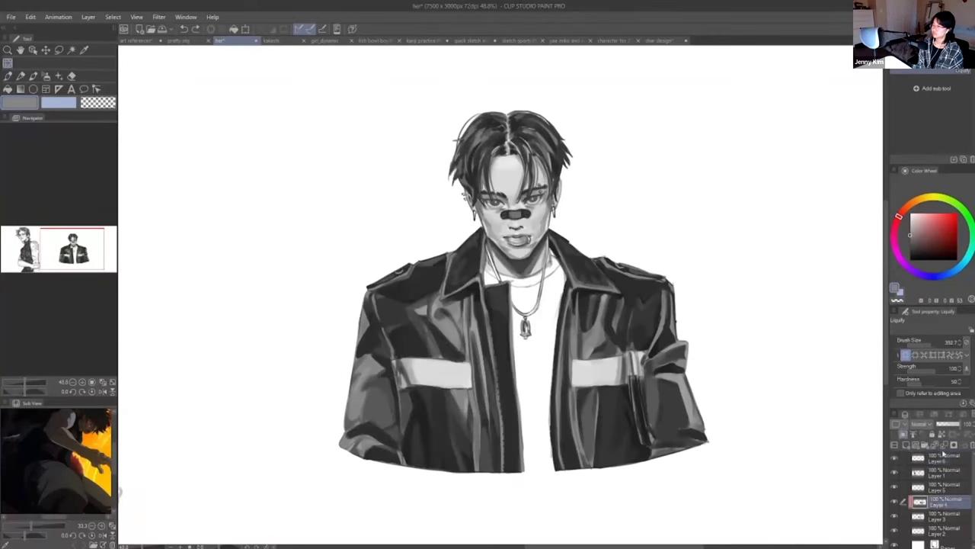
pyautogui.click(945, 445)
pyautogui.click(944, 458)
pyautogui.click(896, 502)
pyautogui.click(896, 472)
pyautogui.click(895, 473)
pyautogui.click(895, 473)
pyautogui.click(896, 472)
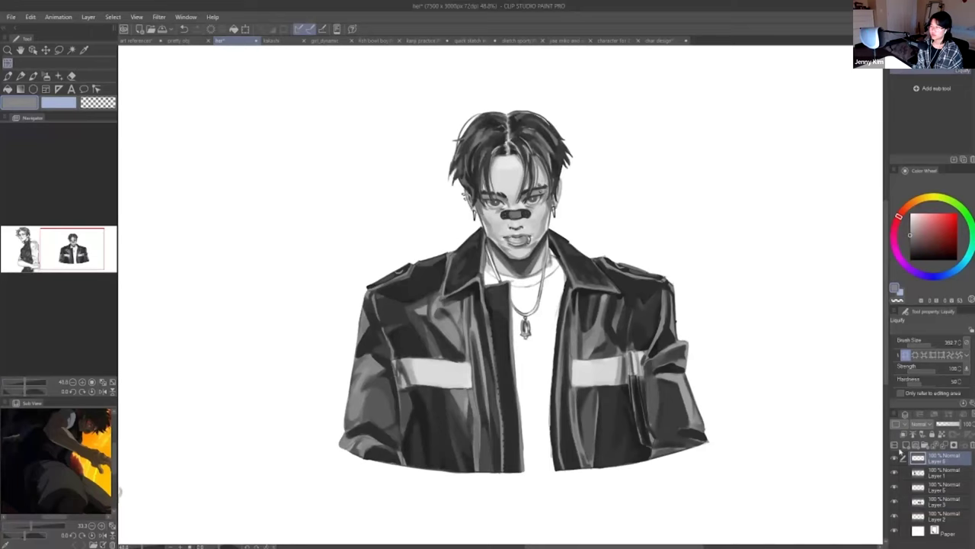
# - Merge Layer 6 and the remaining drawing layers down into Layer 2, keeping only the Paper layer separate
pyautogui.click(945, 445)
pyautogui.click(945, 445)
pyautogui.click(945, 445)
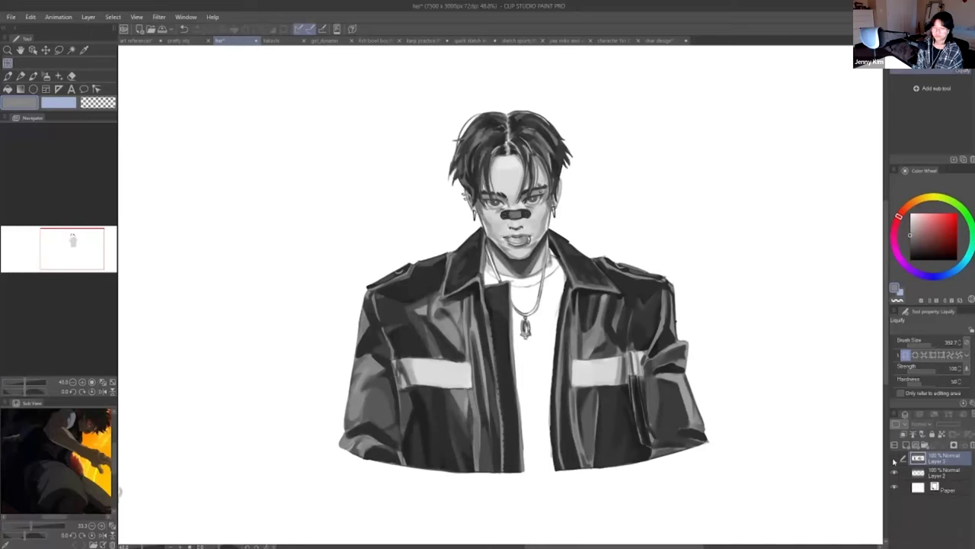
pyautogui.click(945, 445)
pyautogui.click(896, 460)
pyautogui.scroll(-5, 869, 446)
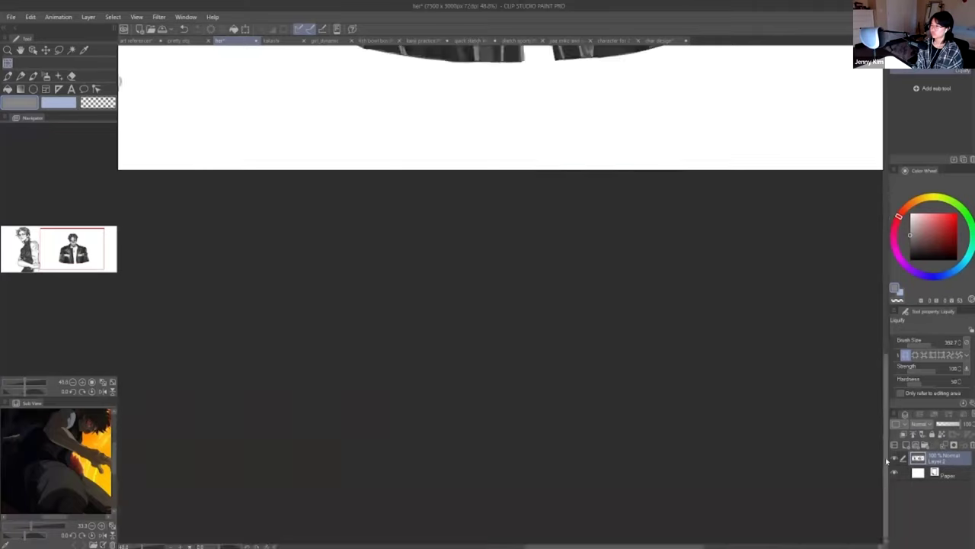
pyautogui.scroll(9, 861, 438)
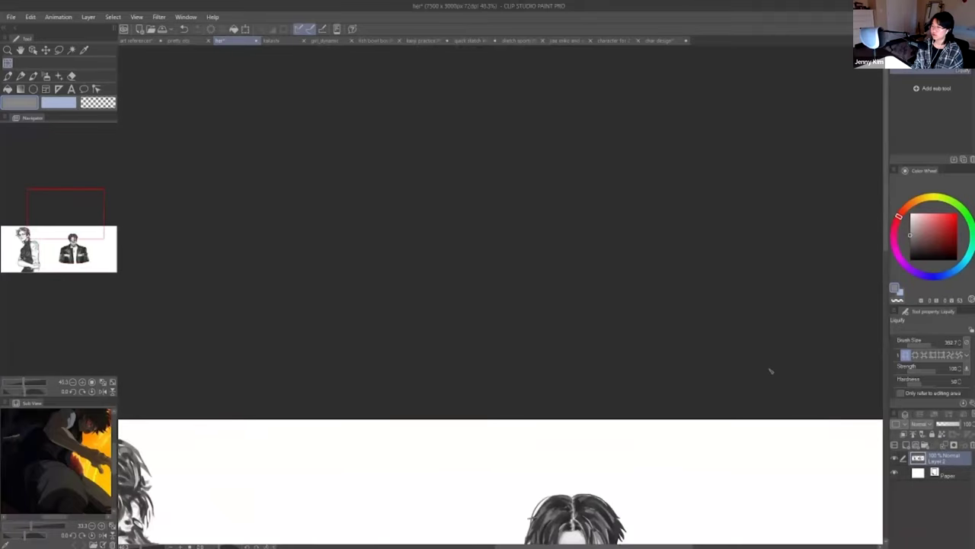
# - Lasso the jacketed portrait on the levelled canvas and move it up and closer to the turtleneck figure
pyautogui.moveTo(886, 213); pyautogui.dragTo(886, 355)
pyautogui.press('^')
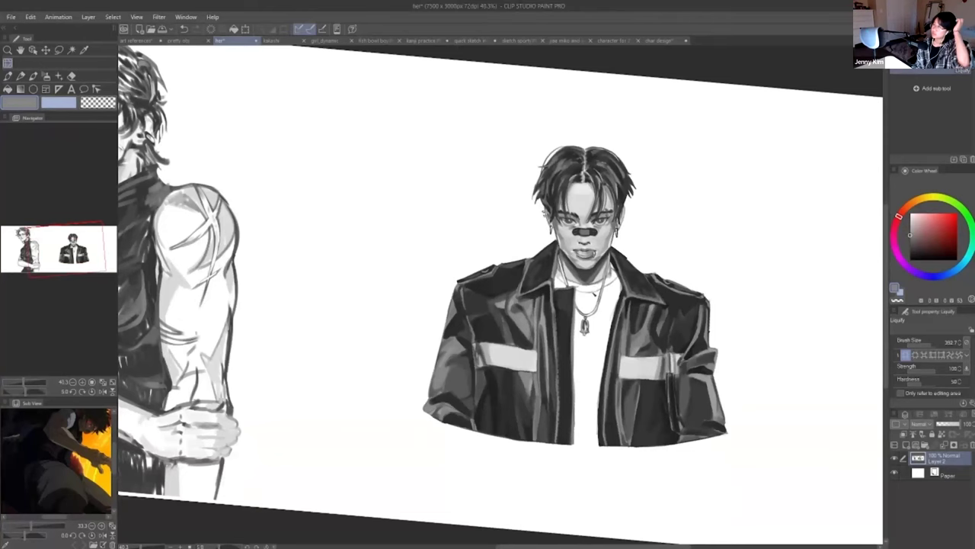
pyautogui.scroll(-2, 598, 290)
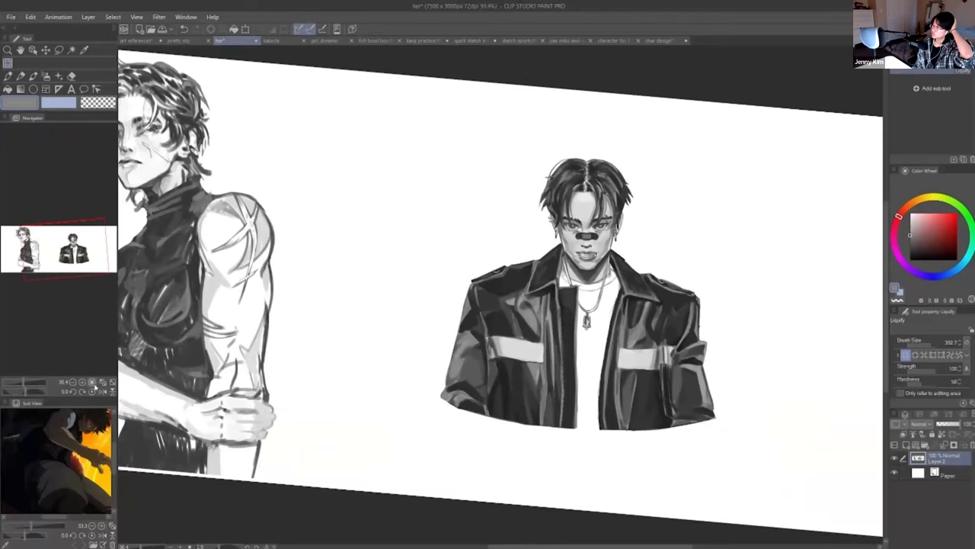
pyautogui.click(92, 391)
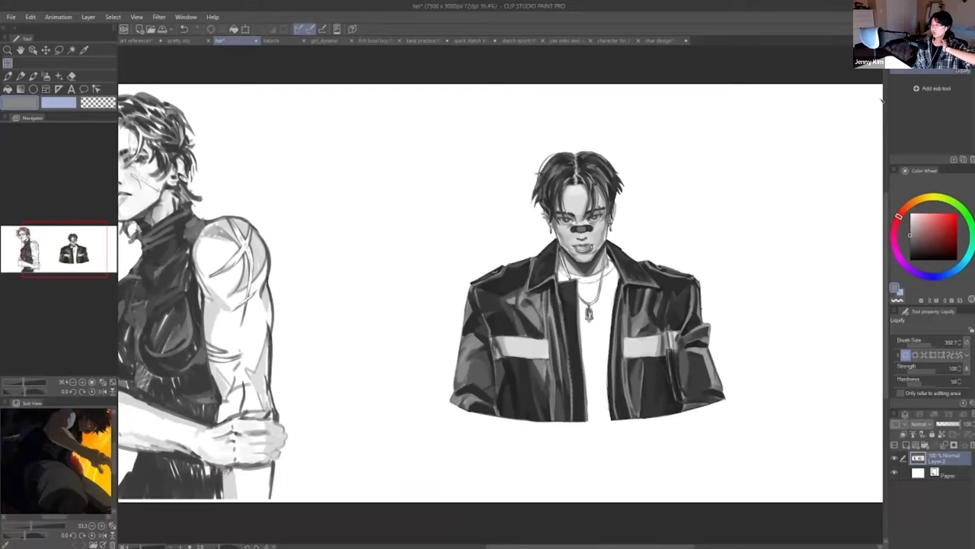
pyautogui.press('b')
pyautogui.click(60, 50)
pyautogui.moveTo(506, 168)
pyautogui.mouseDown()
pyautogui.moveTo(741, 176)
pyautogui.moveTo(396, 398)
pyautogui.moveTo(518, 146)
pyautogui.mouseUp()
pyautogui.click(636, 476)
pyautogui.moveTo(674, 377); pyautogui.dragTo(492, 334)
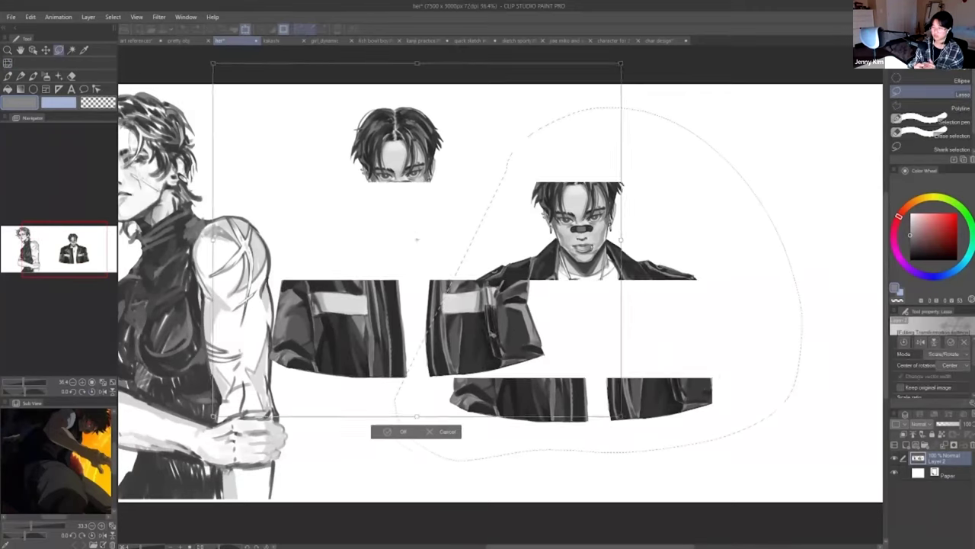
pyautogui.moveTo(417, 240); pyautogui.dragTo(442, 230)
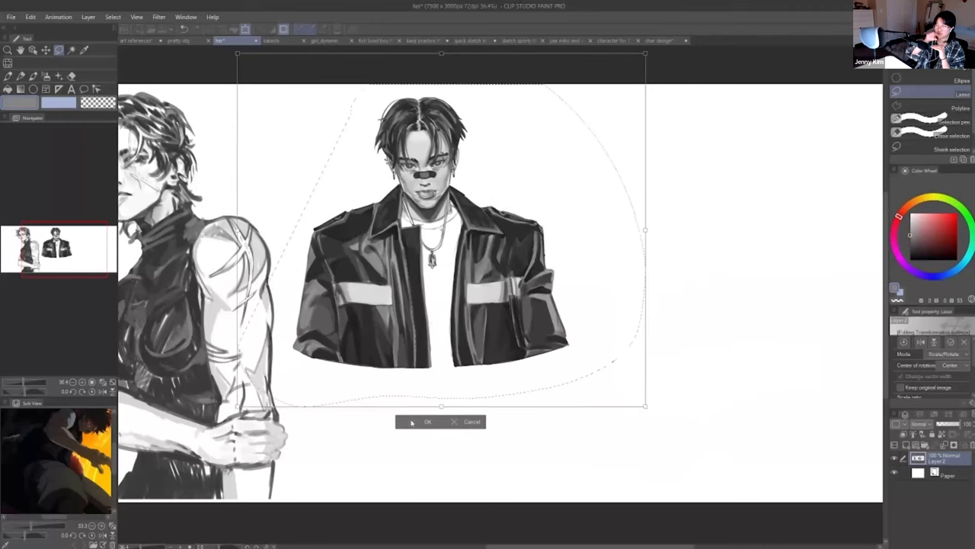
pyautogui.click(416, 421)
# - Lasso the turtleneck figure and move it over to the left edge of the canvas
pyautogui.moveTo(387, 161); pyautogui.dragTo(594, 162)
pyautogui.moveTo(474, 197)
pyautogui.mouseDown()
pyautogui.moveTo(490, 317)
pyautogui.moveTo(320, 499)
pyautogui.moveTo(304, 79)
pyautogui.moveTo(427, 81)
pyautogui.mouseUp()
pyautogui.click(397, 513)
pyautogui.moveTo(458, 420)
pyautogui.mouseDown()
pyautogui.moveTo(355, 418)
pyautogui.moveTo(364, 422)
pyautogui.moveTo(307, 152)
pyautogui.mouseUp()
pyautogui.click(232, 512)
pyautogui.click(523, 450)
pyautogui.click(436, 177)
pyautogui.moveTo(451, 183)
pyautogui.mouseDown()
pyautogui.moveTo(414, 147)
pyautogui.moveTo(142, 162)
pyautogui.moveTo(213, 516)
pyautogui.moveTo(440, 459)
pyautogui.mouseUp()
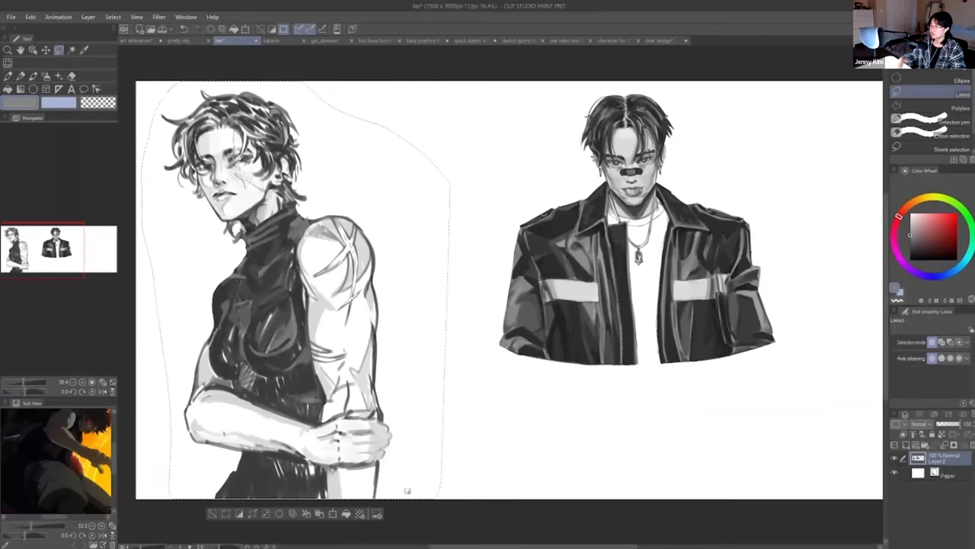
pyautogui.click(333, 514)
pyautogui.click(275, 515)
# - Lasso the jacketed portrait again and move it slightly down and nearer to the turtleneck figure
pyautogui.moveTo(598, 418)
pyautogui.mouseDown()
pyautogui.moveTo(568, 421)
pyautogui.moveTo(580, 88)
pyautogui.moveTo(610, 417)
pyautogui.mouseUp()
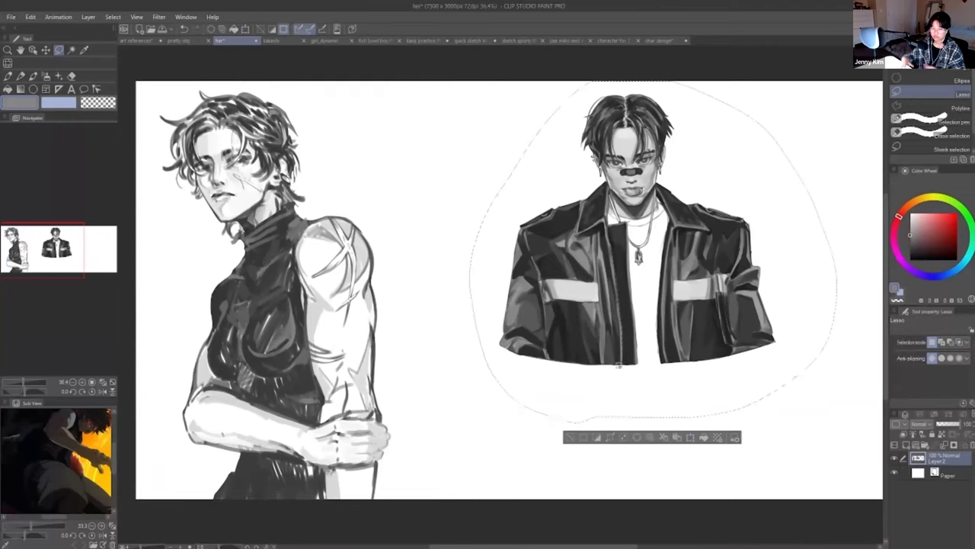
pyautogui.click(694, 437)
pyautogui.click(579, 484)
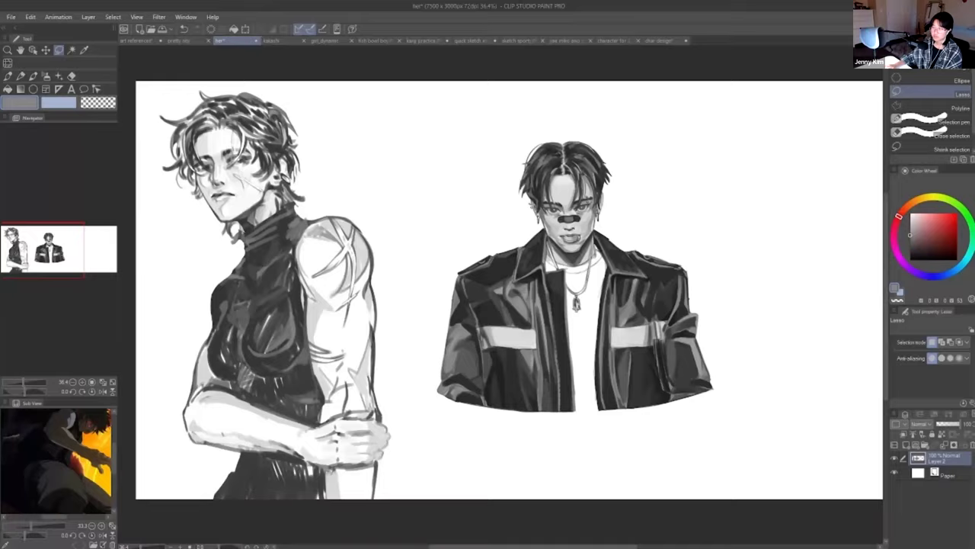
# - Switch to the pen with a near-black colour and reduce its brush size to 10.1, undoing the test stroke on the blank canvas
pyautogui.scroll(3, 610, 226)
pyautogui.moveTo(61, 242); pyautogui.dragTo(98, 241)
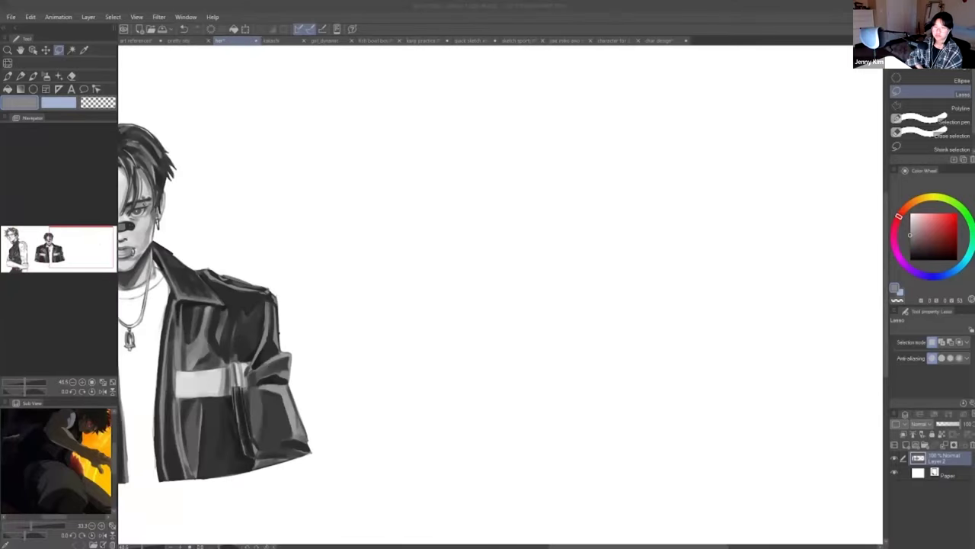
pyautogui.scroll(-1, 357, 212)
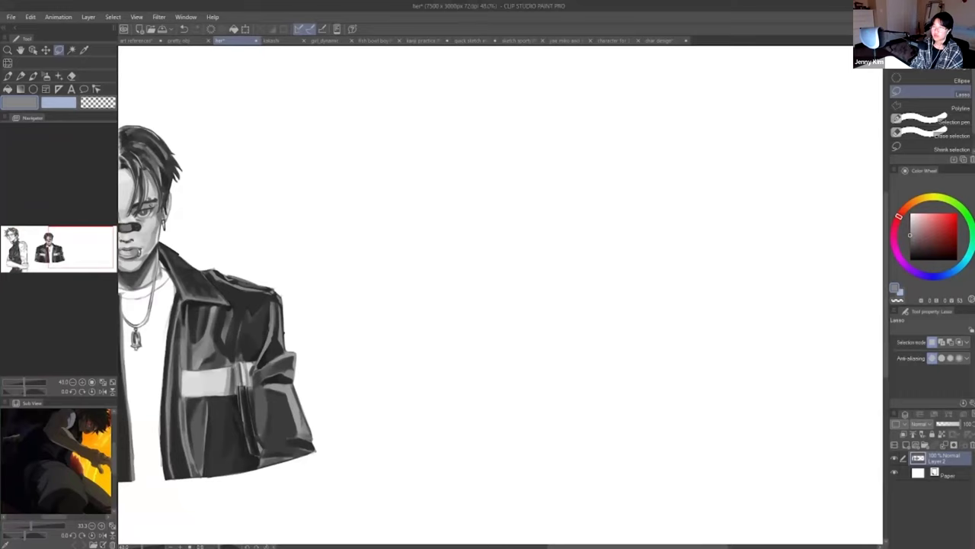
pyautogui.press('p')
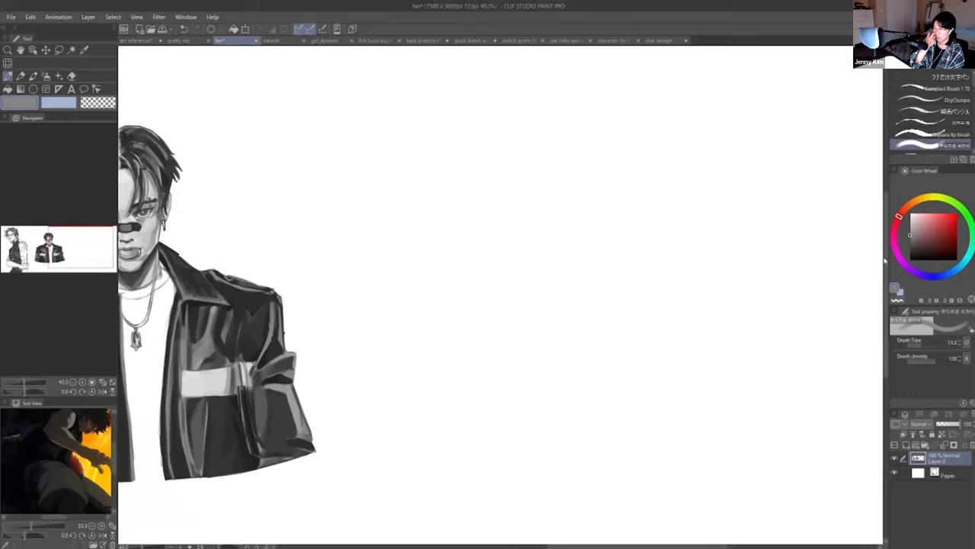
pyautogui.moveTo(531, 278); pyautogui.dragTo(602, 318)
pyautogui.hotkey('ctrl', 'z')
pyautogui.press('[')
pyautogui.press('[')
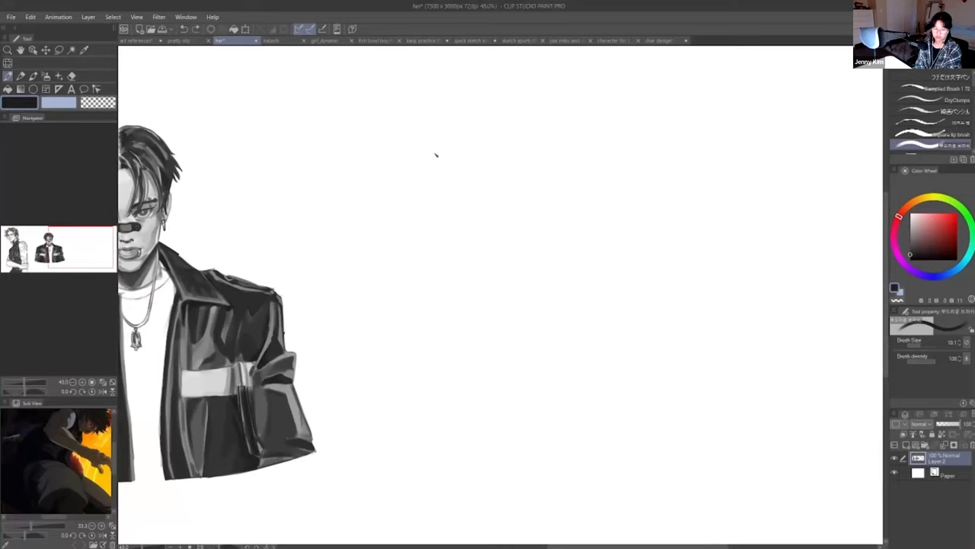
pyautogui.hotkey('ctrl', 'z')
pyautogui.moveTo(550, 95)
pyautogui.mouseDown()
pyautogui.moveTo(585, 152)
pyautogui.moveTo(561, 89)
pyautogui.moveTo(579, 126)
pyautogui.mouseUp()
pyautogui.hotkey('ctrl', 'z')
pyautogui.moveTo(560, 90); pyautogui.dragTo(581, 126)
pyautogui.hotkey('ctrl', 'z')
# - Set the brush size to 7.7 and sketch a small three-quarter head with face guidelines and an ear beside the portrait
pyautogui.moveTo(921, 347); pyautogui.dragTo(920, 348)
pyautogui.moveTo(546, 107); pyautogui.dragTo(565, 154)
pyautogui.hotkey('ctrl', 'z')
pyautogui.moveTo(526, 104)
pyautogui.mouseDown()
pyautogui.moveTo(564, 111)
pyautogui.moveTo(527, 125)
pyautogui.moveTo(526, 142)
pyautogui.moveTo(553, 157)
pyautogui.mouseUp()
pyautogui.moveTo(563, 115); pyautogui.dragTo(557, 150)
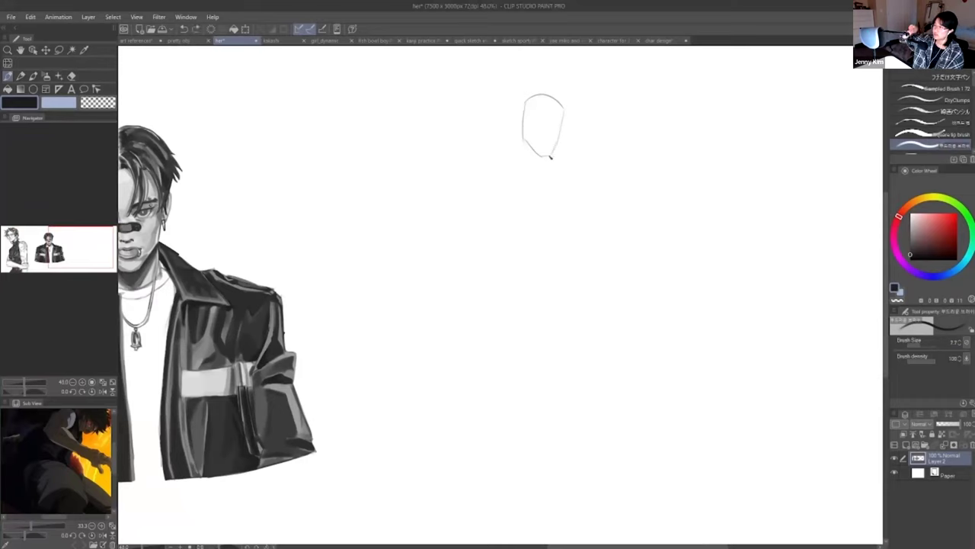
pyautogui.moveTo(559, 109)
pyautogui.mouseDown()
pyautogui.moveTo(555, 150)
pyautogui.moveTo(557, 133)
pyautogui.moveTo(526, 130)
pyautogui.mouseUp()
pyautogui.hotkey('ctrl', 'z')
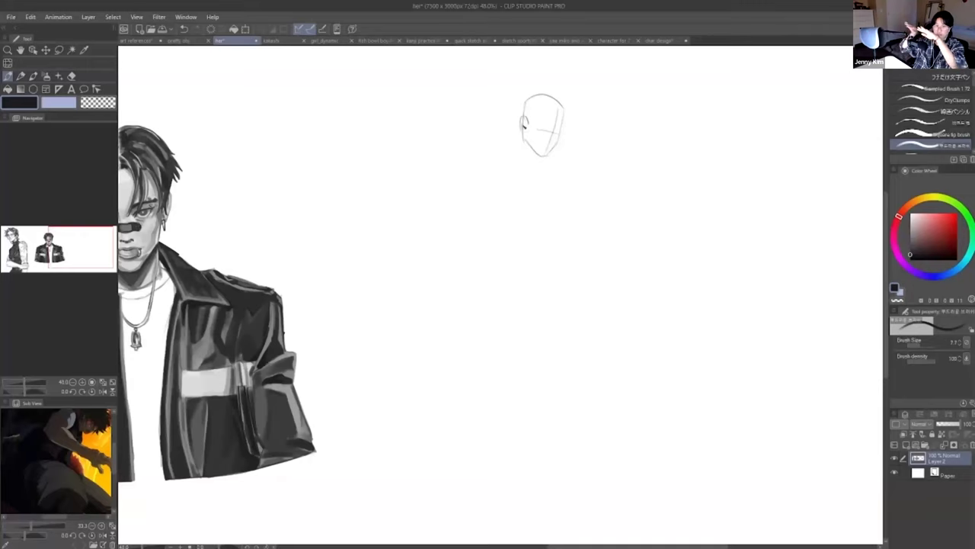
pyautogui.hotkey('ctrl', 'z')
# - Sketch the neck, collar line and near shoulder slope below the head, undoing unwanted strokes
pyautogui.moveTo(524, 135)
pyautogui.mouseDown()
pyautogui.moveTo(523, 160)
pyautogui.moveTo(560, 170)
pyautogui.moveTo(503, 167)
pyautogui.mouseUp()
pyautogui.hotkey('ctrl', 'z')
pyautogui.hotkey('ctrl', 'z')
pyautogui.hotkey('ctrl', 'z')
pyautogui.moveTo(542, 163)
pyautogui.mouseDown()
pyautogui.moveTo(562, 170)
pyautogui.moveTo(482, 171)
pyautogui.moveTo(504, 169)
pyautogui.mouseUp()
pyautogui.hotkey('ctrl', 'z')
pyautogui.hotkey('ctrl', 'z')
pyautogui.hotkey('ctrl', 'z')
pyautogui.hotkey('ctrl', 'z')
pyautogui.hotkey('ctrl', 'z')
pyautogui.hotkey('ctrl', 'z')
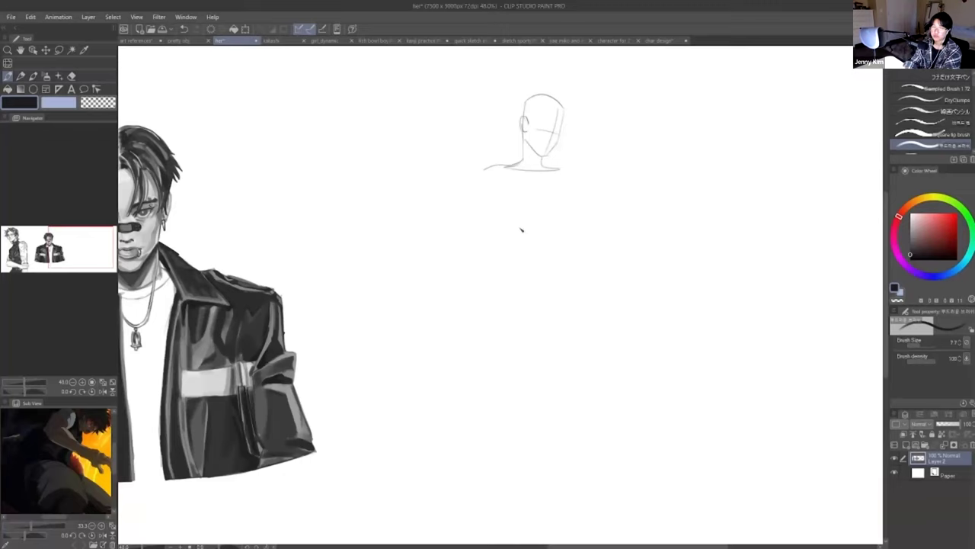
# - Rough in light ribcage curves beneath the collar line, undoing unsatisfactory strokes
pyautogui.moveTo(525, 208); pyautogui.dragTo(573, 374)
pyautogui.hotkey('ctrl', 'z')
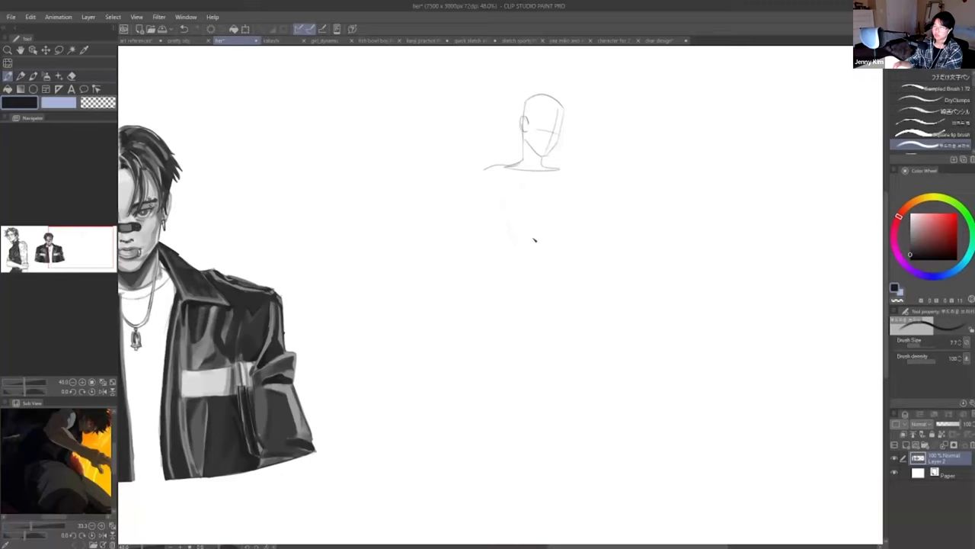
pyautogui.hotkey('ctrl', 'z')
pyautogui.moveTo(551, 214)
pyautogui.mouseDown()
pyautogui.moveTo(517, 216)
pyautogui.moveTo(505, 251)
pyautogui.mouseUp()
pyautogui.hotkey('ctrl', 'z')
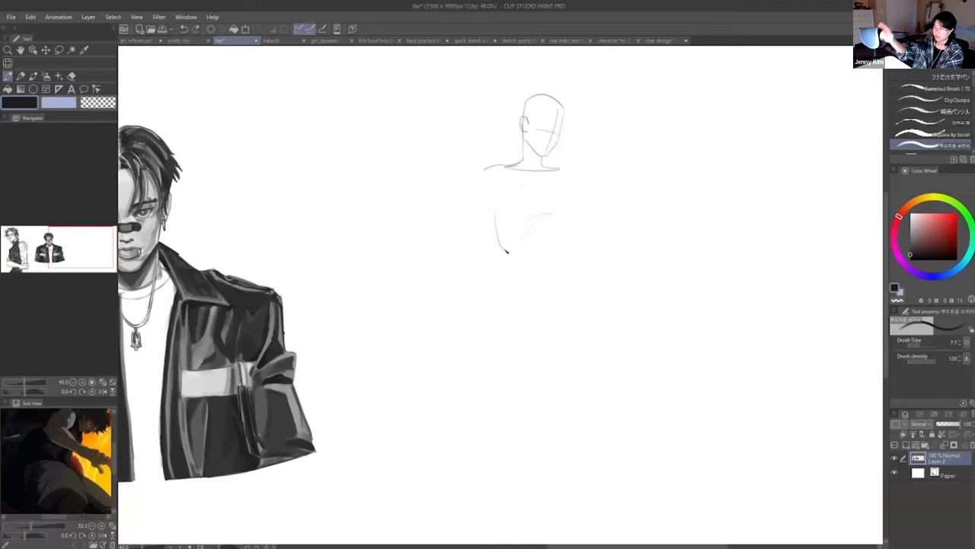
# - Sketch both rounded shoulders and the upper arm nearest the jacketed portrait, erasing the stray torso side line
pyautogui.moveTo(498, 204); pyautogui.dragTo(555, 196)
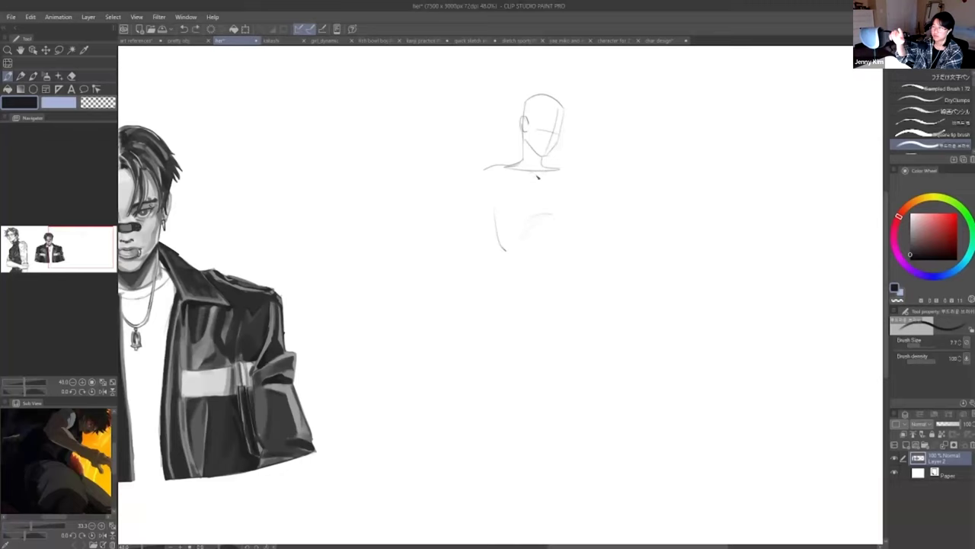
pyautogui.scroll(-1, 559, 190)
pyautogui.moveTo(492, 184); pyautogui.dragTo(564, 172)
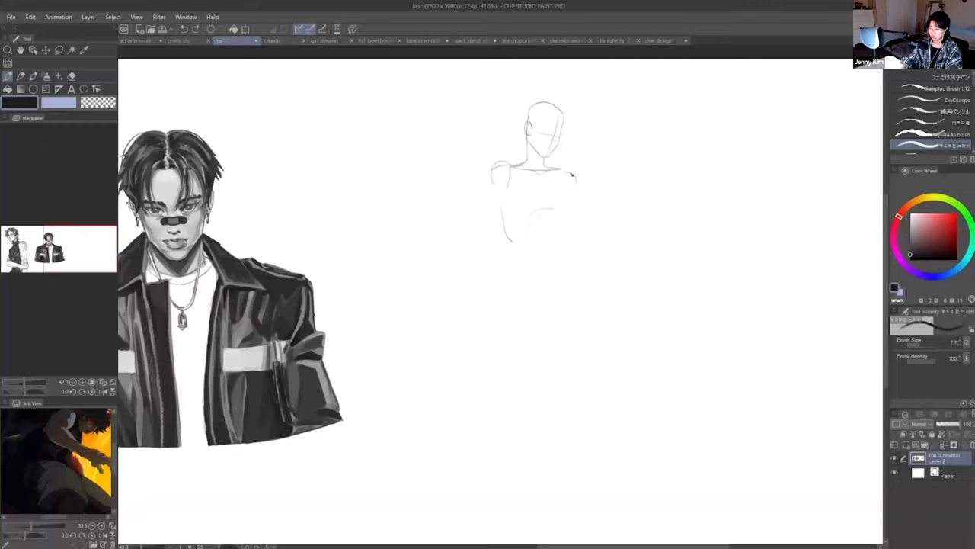
pyautogui.hotkey('ctrl', 'z')
pyautogui.moveTo(492, 185); pyautogui.dragTo(481, 230)
pyautogui.moveTo(510, 183)
pyautogui.mouseDown()
pyautogui.moveTo(496, 221)
pyautogui.moveTo(512, 243)
pyautogui.mouseUp()
pyautogui.press('e')
pyautogui.press('p')
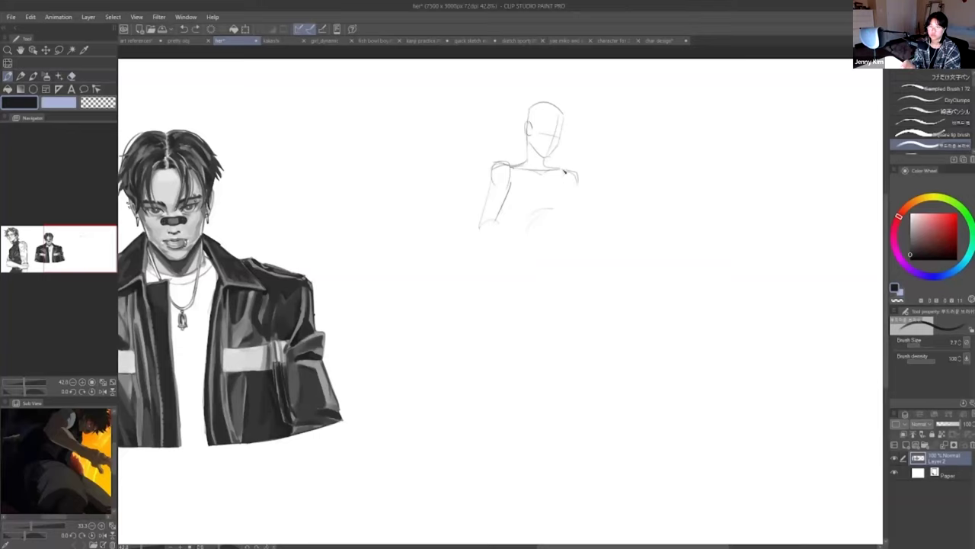
# - Block in the chest with side lines, horizontal guides and the lower ribcage edge, undoing misplaced strokes
pyautogui.moveTo(563, 174)
pyautogui.mouseDown()
pyautogui.moveTo(572, 209)
pyautogui.moveTo(518, 198)
pyautogui.moveTo(561, 192)
pyautogui.mouseUp()
pyautogui.moveTo(569, 181); pyautogui.dragTo(575, 216)
pyautogui.moveTo(515, 218); pyautogui.dragTo(578, 219)
pyautogui.hotkey('ctrl', 'z')
pyautogui.moveTo(509, 223); pyautogui.dragTo(516, 251)
pyautogui.hotkey('ctrl', 'z')
pyautogui.moveTo(501, 210); pyautogui.dragTo(517, 235)
pyautogui.moveTo(515, 243)
pyautogui.mouseDown()
pyautogui.moveTo(534, 226)
pyautogui.moveTo(568, 233)
pyautogui.moveTo(572, 201)
pyautogui.mouseUp()
pyautogui.hotkey('ctrl', 'z')
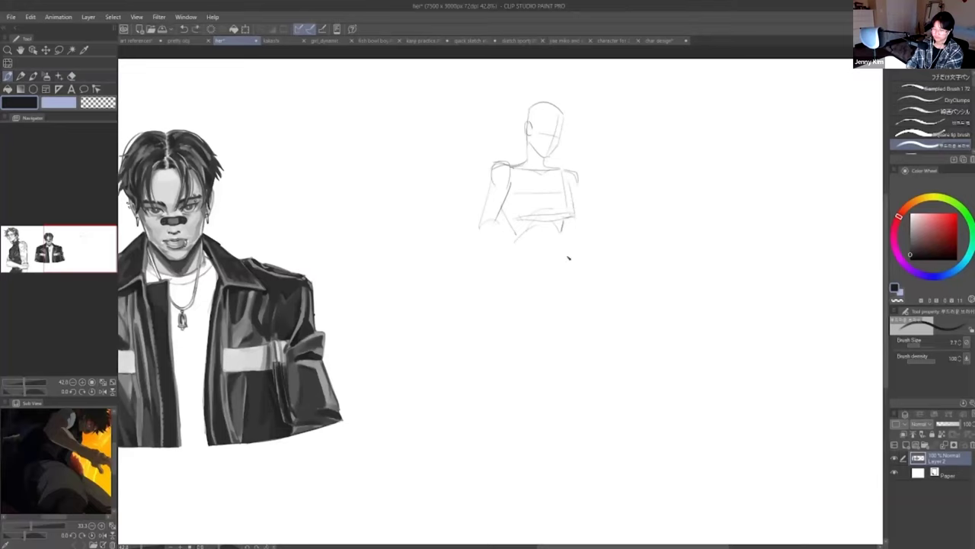
# - Sketch the tilted pelvis below the waist with a slanted top edge, outer hip lines and a lower cross line
pyautogui.moveTo(570, 256); pyautogui.dragTo(520, 278)
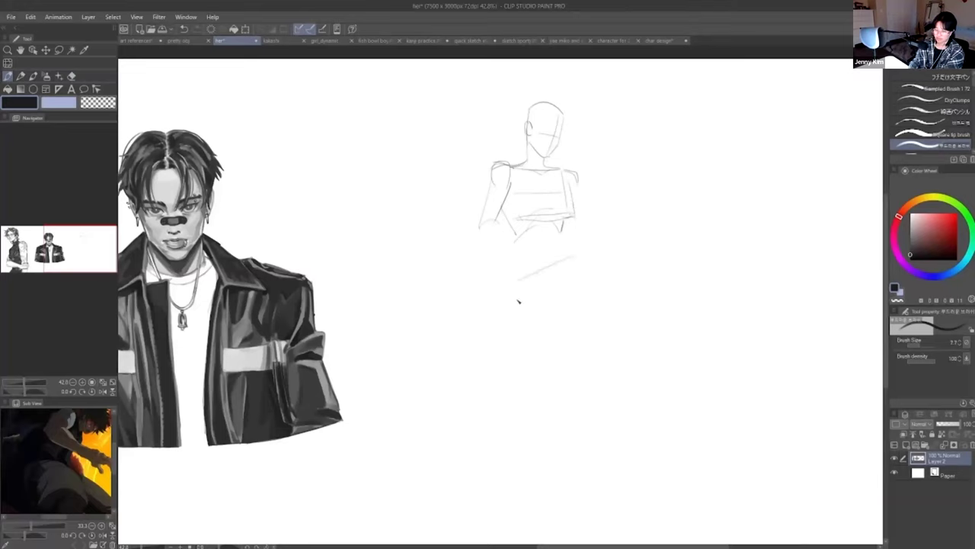
pyautogui.hotkey('ctrl', 'z')
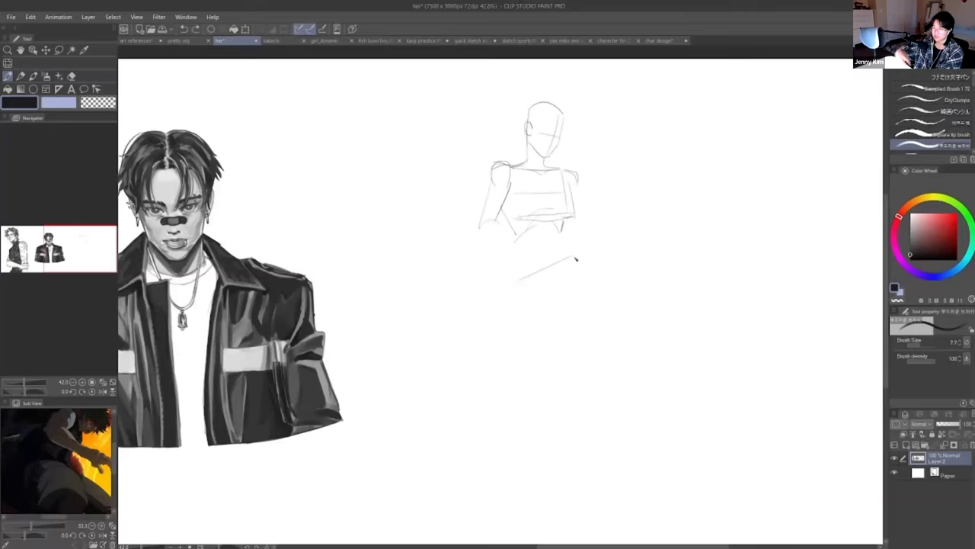
pyautogui.moveTo(522, 286); pyautogui.dragTo(574, 262)
pyautogui.moveTo(521, 283)
pyautogui.mouseDown()
pyautogui.moveTo(557, 288)
pyautogui.moveTo(522, 329)
pyautogui.mouseUp()
pyautogui.hotkey('ctrl', 'z')
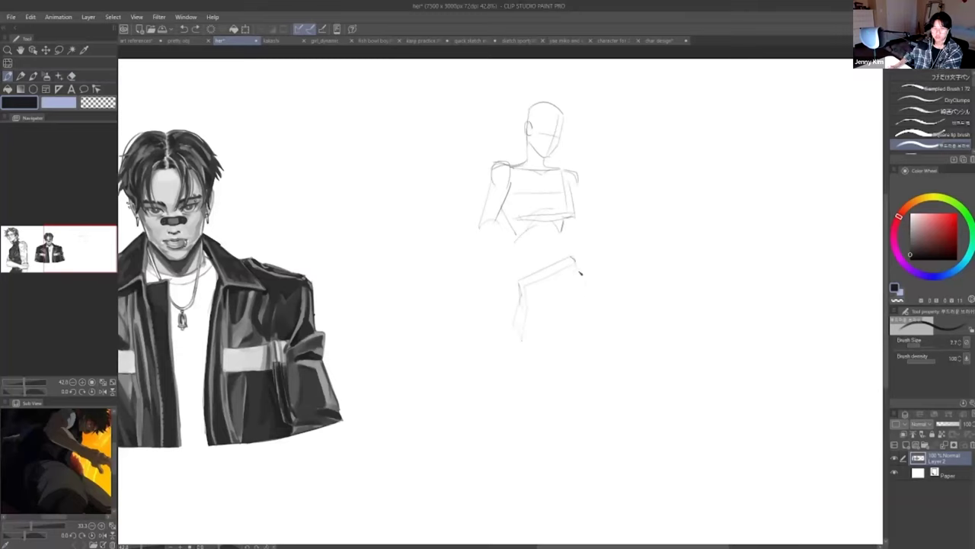
pyautogui.moveTo(595, 294)
pyautogui.mouseDown()
pyautogui.moveTo(592, 357)
pyautogui.moveTo(599, 349)
pyautogui.mouseUp()
pyautogui.hotkey('ctrl', 'z')
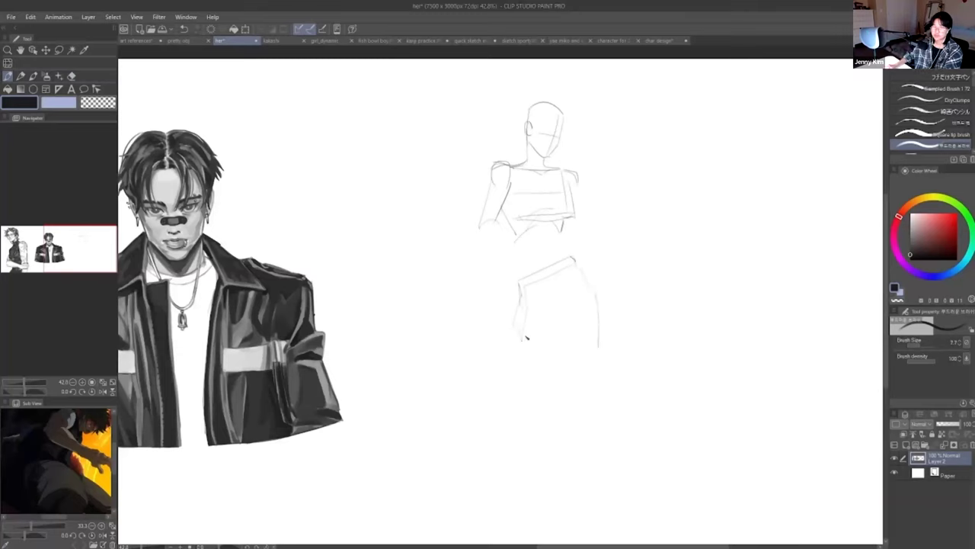
pyautogui.moveTo(533, 321); pyautogui.dragTo(585, 306)
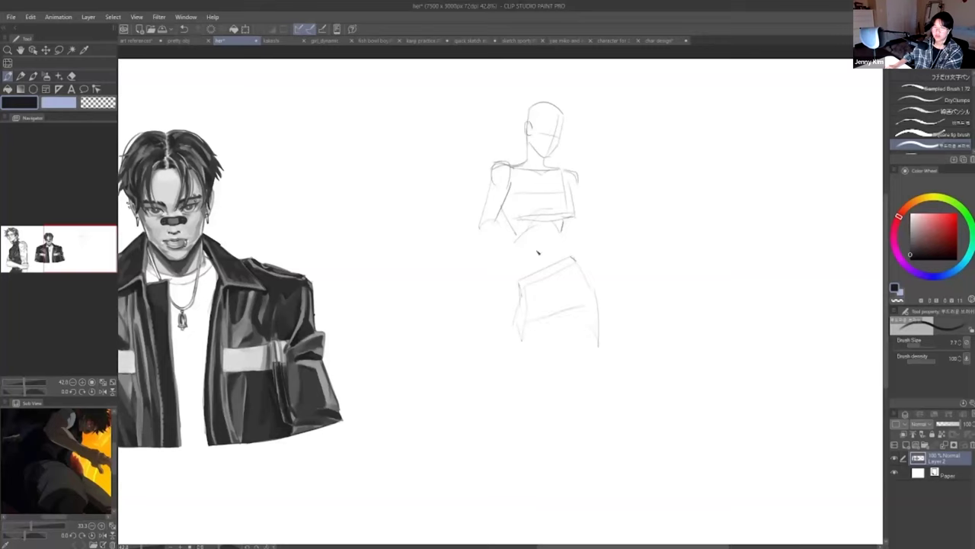
# - Draw the curved centre line from the ribcage to the crotch and round off the hips
pyautogui.moveTo(538, 235); pyautogui.dragTo(569, 314)
pyautogui.hotkey('ctrl', 'z')
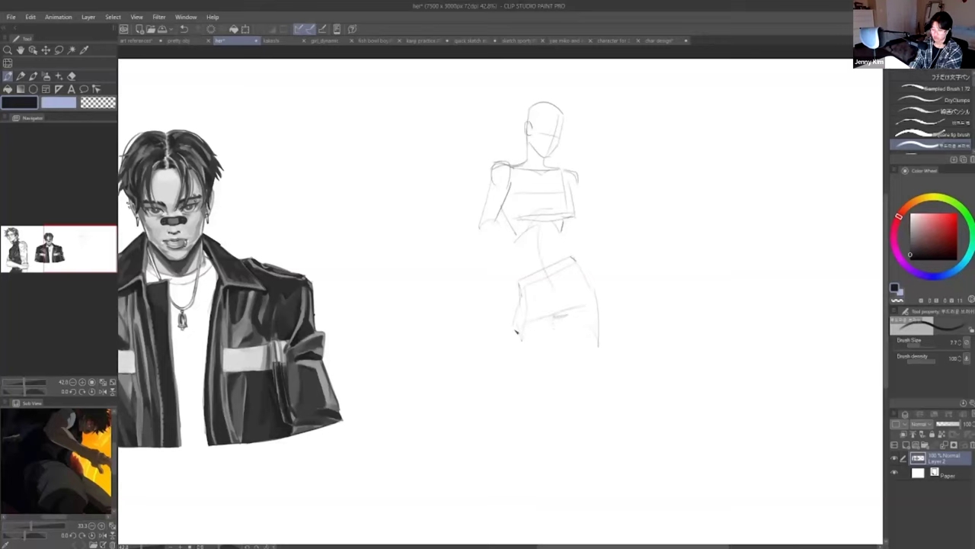
pyautogui.moveTo(598, 304); pyautogui.dragTo(592, 328)
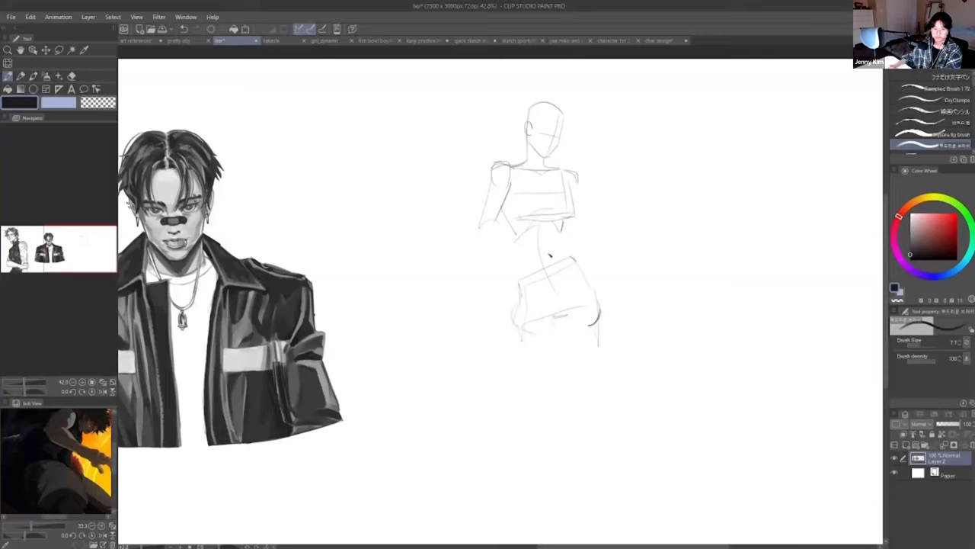
# - Sketch the clasped hands in front of the waist and the upper arm farthest from the jacketed portrait
pyautogui.moveTo(560, 260)
pyautogui.mouseDown()
pyautogui.moveTo(532, 267)
pyautogui.moveTo(560, 265)
pyautogui.moveTo(549, 282)
pyautogui.moveTo(530, 273)
pyautogui.moveTo(556, 277)
pyautogui.moveTo(574, 251)
pyautogui.moveTo(587, 255)
pyautogui.moveTo(564, 275)
pyautogui.mouseUp()
pyautogui.hotkey('ctrl', 'z')
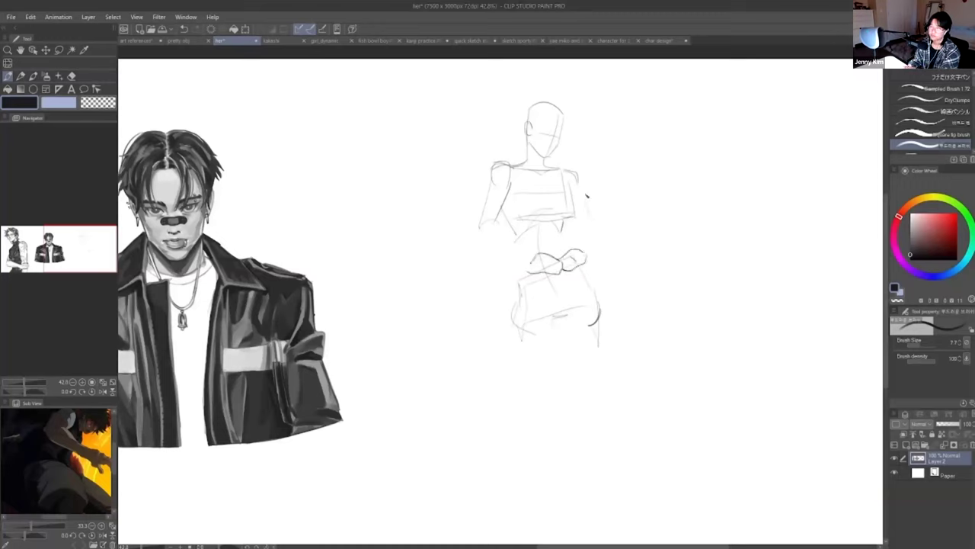
pyautogui.moveTo(579, 201); pyautogui.dragTo(589, 230)
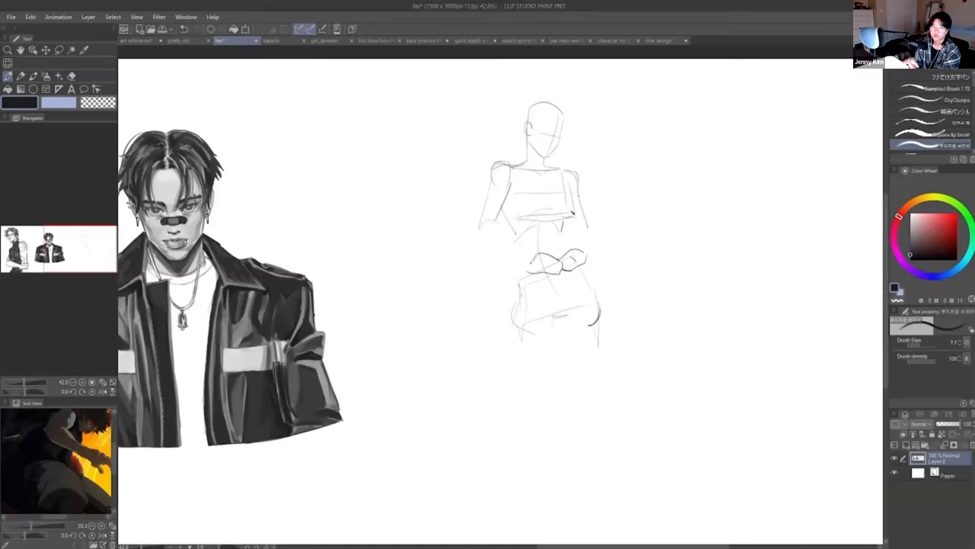
pyautogui.hotkey('ctrl', 'z')
# - Darken the chest's side contours beside both arms and extend the torso's side down to the waist
pyautogui.moveTo(568, 193); pyautogui.dragTo(567, 217)
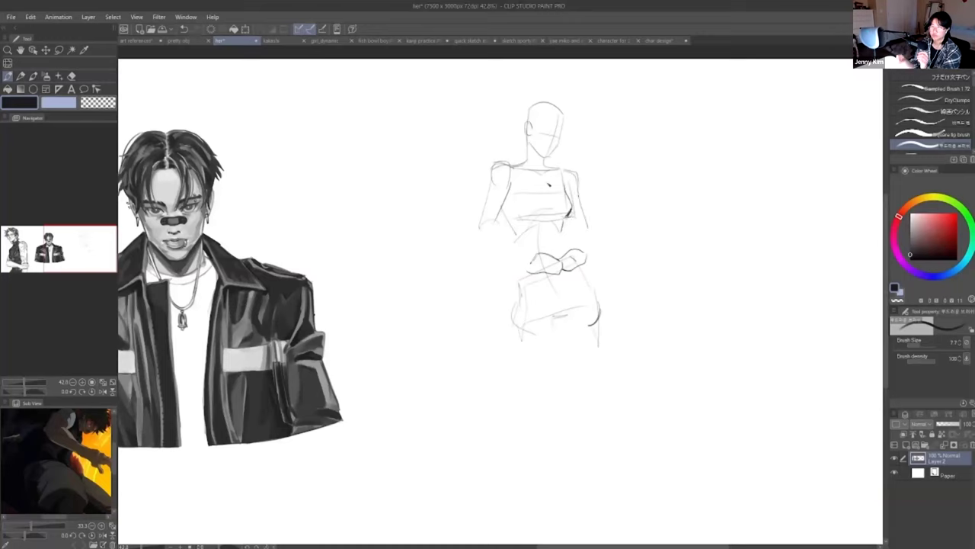
pyautogui.moveTo(507, 200); pyautogui.dragTo(525, 260)
pyautogui.hotkey('ctrl', 'z')
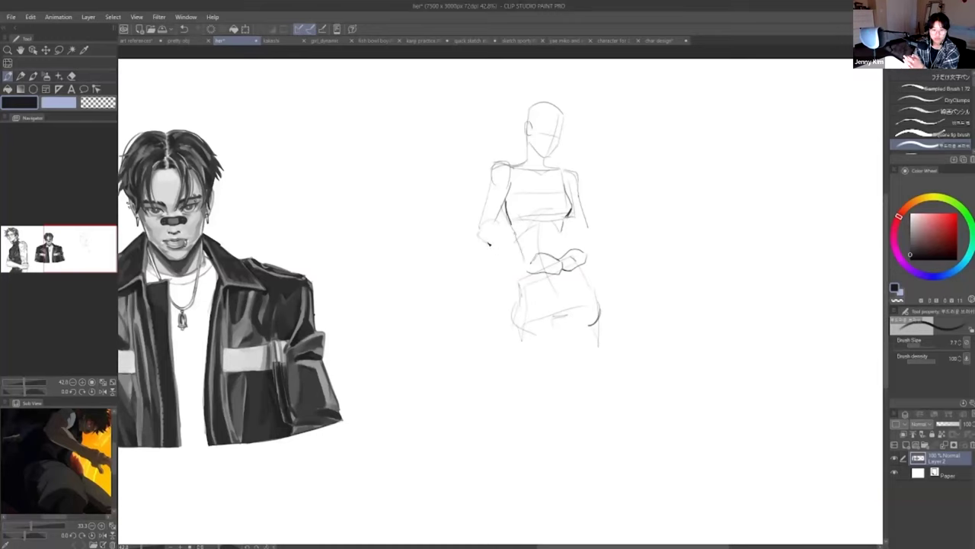
# - Sketch the elbows and forearms leading to the clasped hands, and erase the overlapping lines on the near shoulder
pyautogui.moveTo(478, 233)
pyautogui.mouseDown()
pyautogui.moveTo(530, 265)
pyautogui.moveTo(508, 237)
pyautogui.moveTo(537, 258)
pyautogui.moveTo(580, 234)
pyautogui.moveTo(596, 242)
pyautogui.mouseUp()
pyautogui.hotkey('ctrl', 'z')
pyautogui.moveTo(596, 237); pyautogui.dragTo(586, 251)
pyautogui.hotkey('ctrl', 'z')
pyautogui.hotkey('ctrl', 'z')
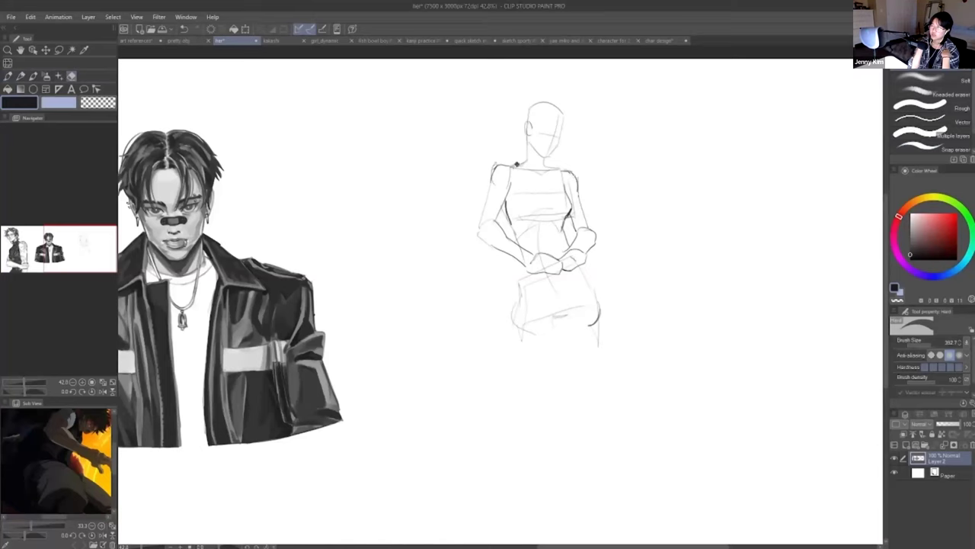
pyautogui.moveTo(528, 158); pyautogui.dragTo(504, 167)
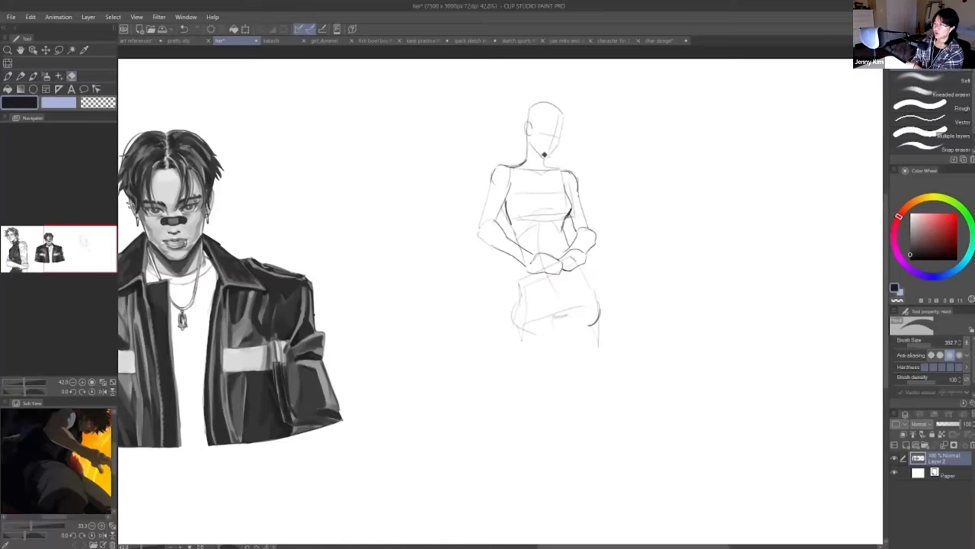
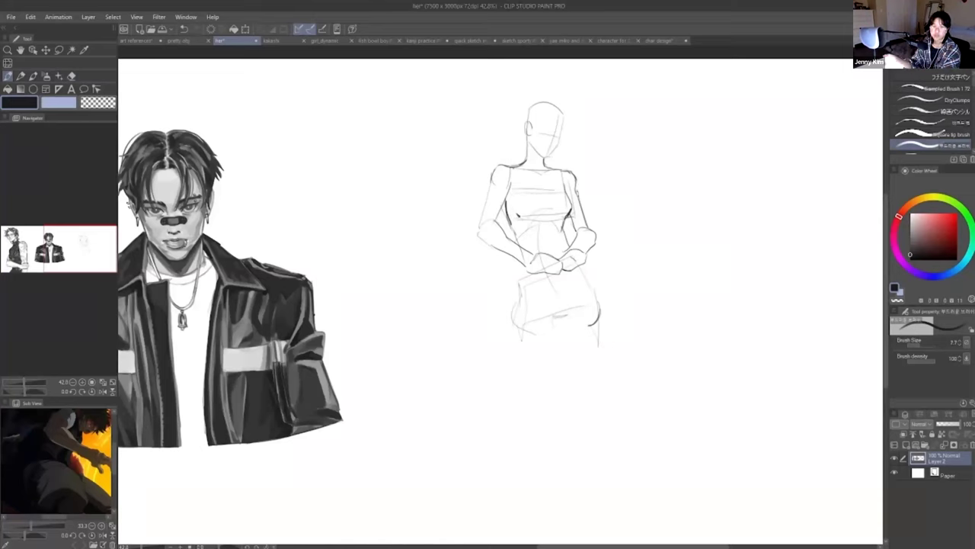
# - Sketch a boxed construction shape across the chest and clean up its overlapping lines
pyautogui.moveTo(513, 191)
pyautogui.mouseDown()
pyautogui.moveTo(564, 190)
pyautogui.moveTo(567, 214)
pyautogui.mouseUp()
pyautogui.hotkey('ctrl', 'z')
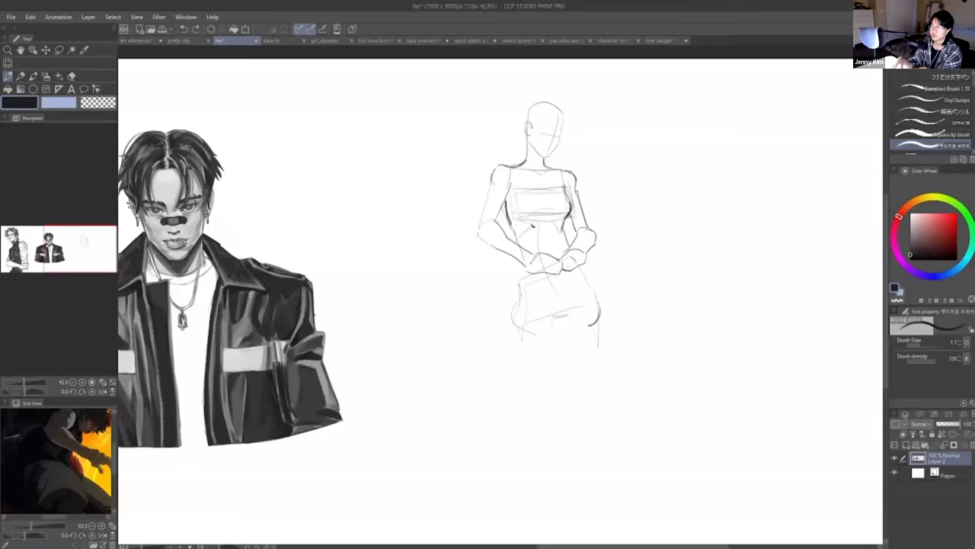
pyautogui.press('e')
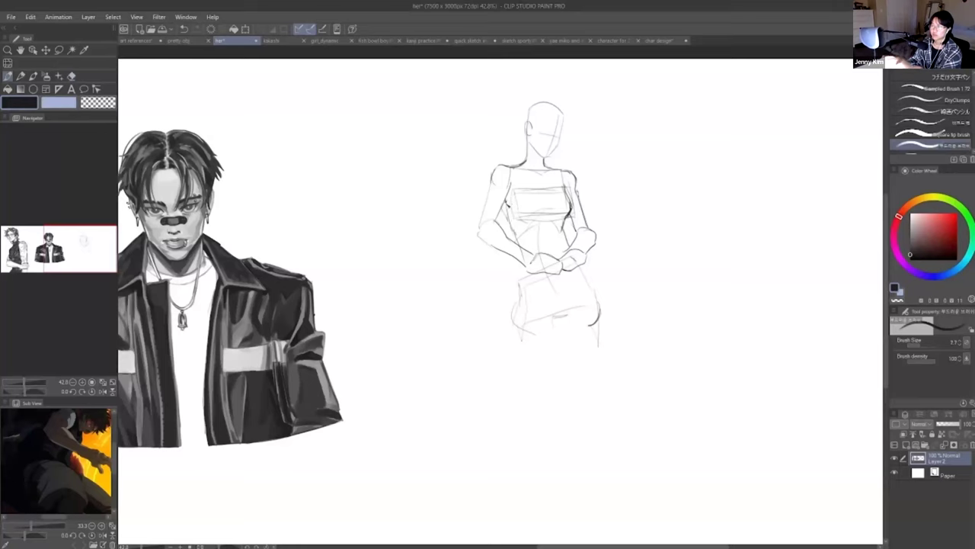
pyautogui.press('e')
pyautogui.press('p')
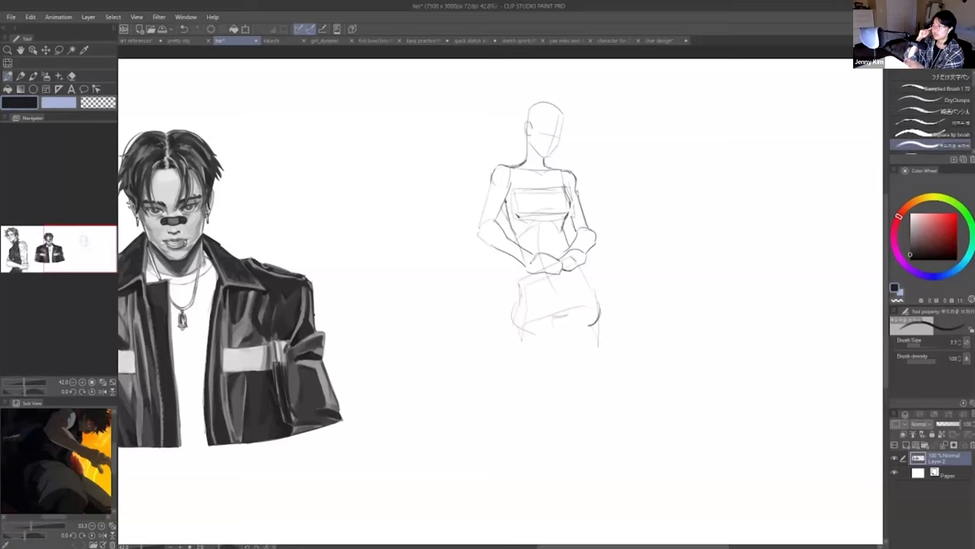
pyautogui.hotkey('ctrl', 'z')
# - Darken the pelvis outline from both sides of the waist around the hips to the crotch
pyautogui.moveTo(525, 270)
pyautogui.mouseDown()
pyautogui.moveTo(521, 328)
pyautogui.moveTo(561, 317)
pyautogui.moveTo(558, 324)
pyautogui.moveTo(581, 327)
pyautogui.mouseUp()
pyautogui.moveTo(584, 272); pyautogui.dragTo(599, 313)
pyautogui.hotkey('ctrl', 'z')
pyautogui.moveTo(526, 263); pyautogui.dragTo(518, 300)
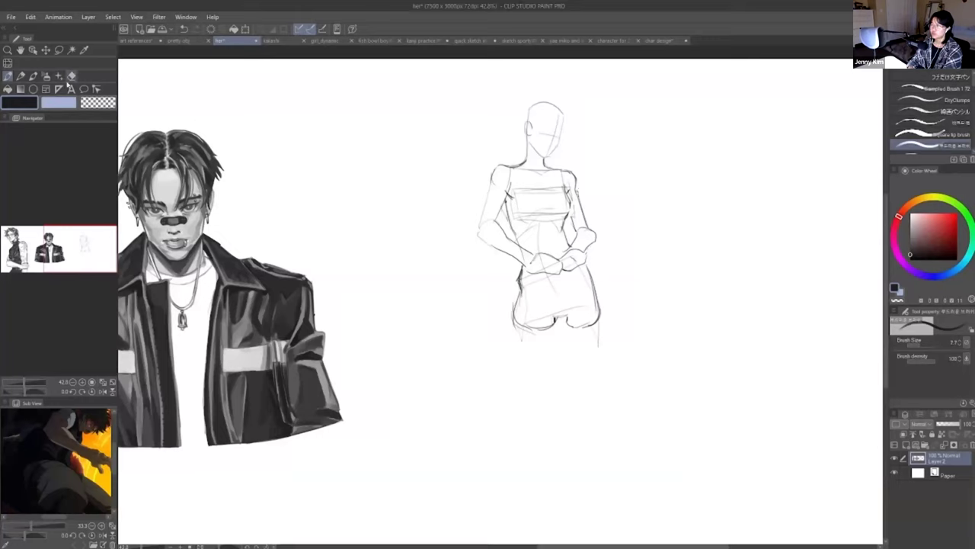
# - Lasso the figure's head and upper torso, rotate them slightly and shift them a little away from the jacketed portrait
pyautogui.press('m')
pyautogui.moveTo(509, 230)
pyautogui.mouseDown()
pyautogui.moveTo(464, 229)
pyautogui.moveTo(642, 218)
pyautogui.moveTo(510, 231)
pyautogui.mouseUp()
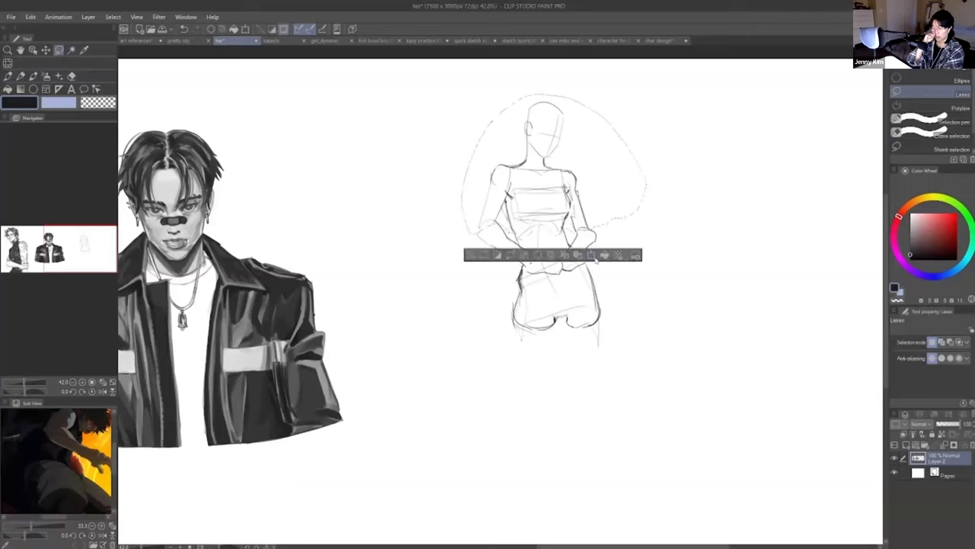
pyautogui.click(592, 258)
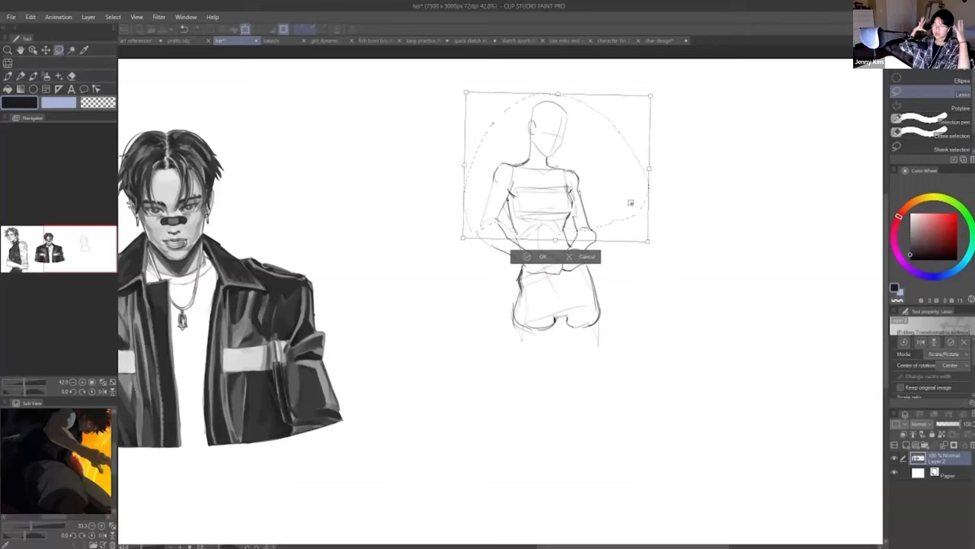
pyautogui.press('Return')
pyautogui.click(592, 254)
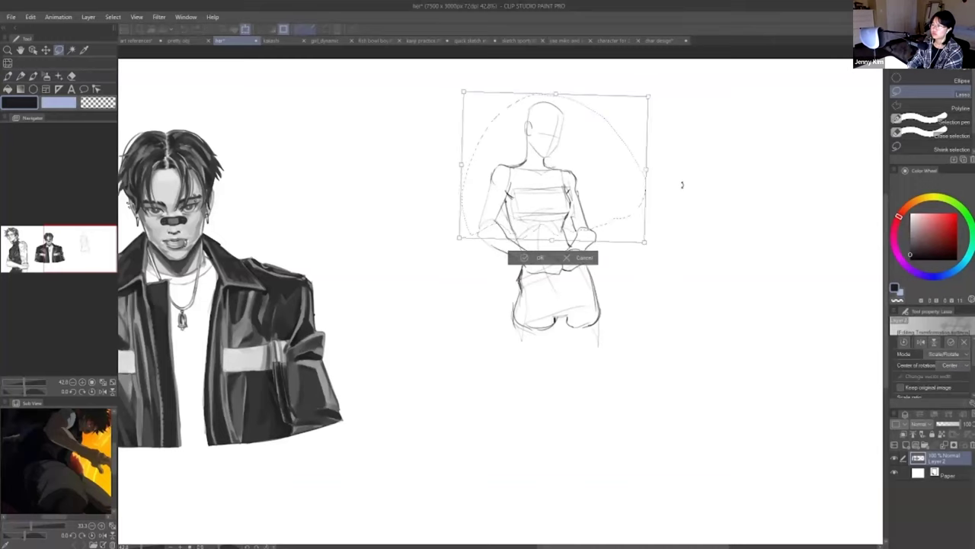
pyautogui.moveTo(621, 216); pyautogui.dragTo(627, 216)
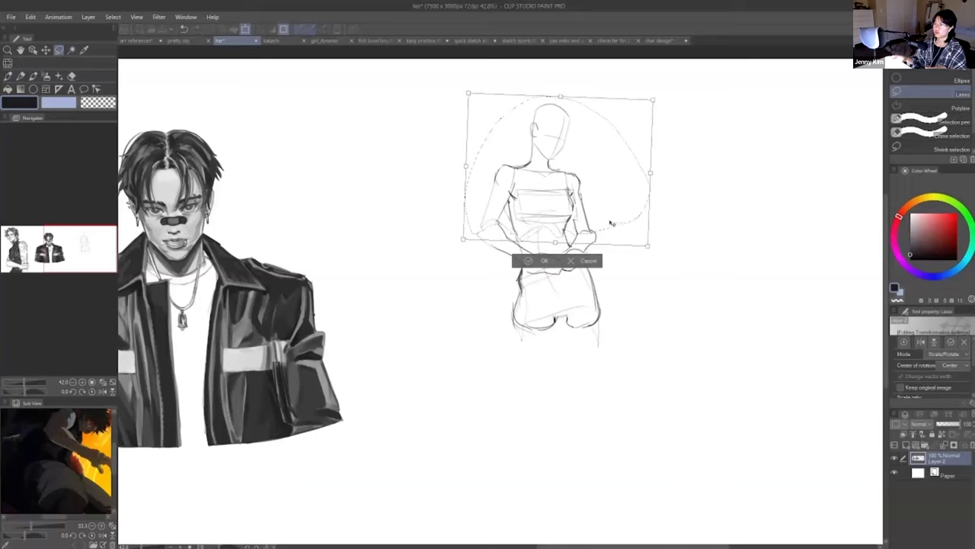
pyautogui.click(544, 261)
# - Sketch both thighs as long rounded shapes from the hips down to the knees
pyautogui.press('b')
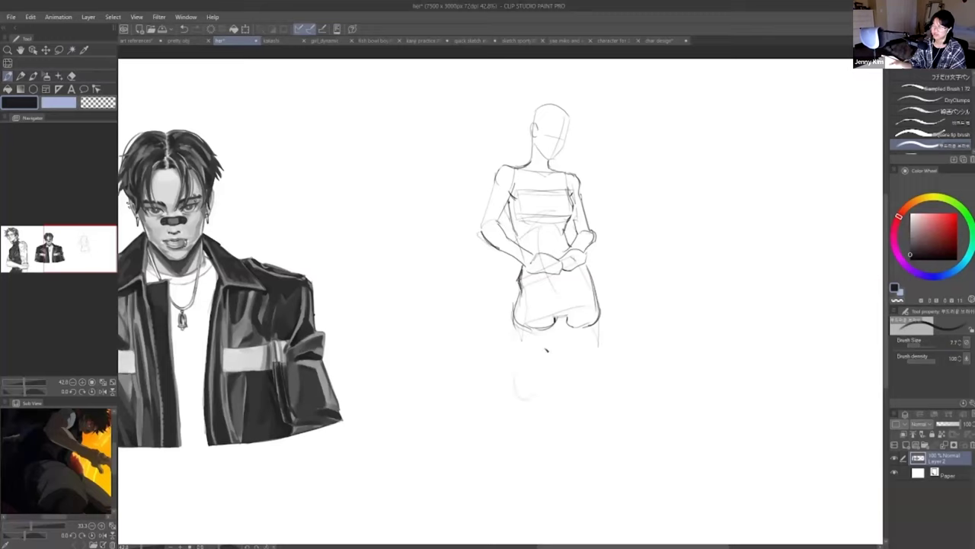
pyautogui.hotkey('ctrl', 'z')
pyautogui.moveTo(554, 329)
pyautogui.mouseDown()
pyautogui.moveTo(538, 396)
pyautogui.moveTo(516, 359)
pyautogui.moveTo(504, 389)
pyautogui.moveTo(512, 354)
pyautogui.mouseUp()
pyautogui.moveTo(568, 328); pyautogui.dragTo(573, 400)
pyautogui.moveTo(599, 315)
pyautogui.mouseDown()
pyautogui.moveTo(587, 404)
pyautogui.moveTo(575, 409)
pyautogui.mouseUp()
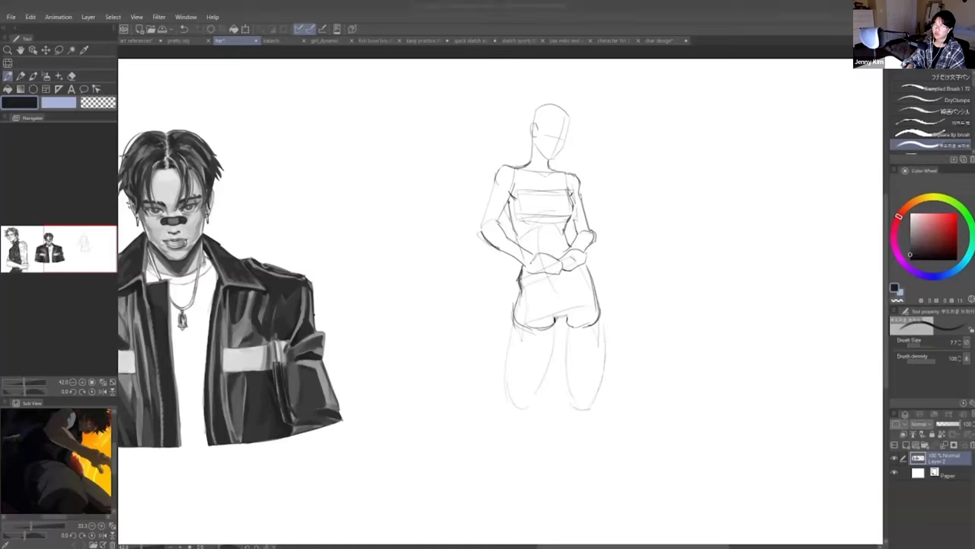
# - Sketch the knee joint and lower leg on the side farthest from the jacketed portrait, darkening the inner thigh above it
pyautogui.moveTo(564, 372); pyautogui.dragTo(584, 423)
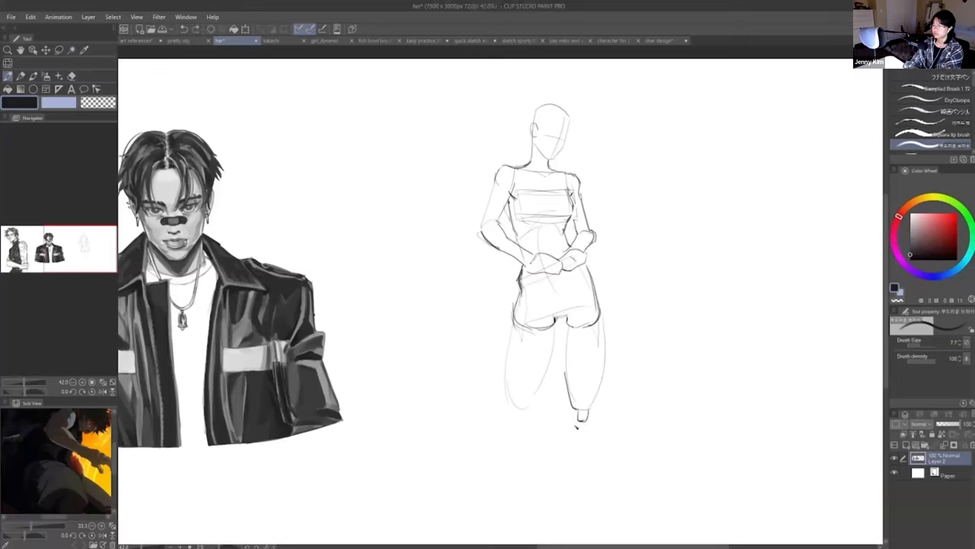
pyautogui.moveTo(589, 437); pyautogui.dragTo(574, 491)
pyautogui.moveTo(576, 428)
pyautogui.mouseDown()
pyautogui.moveTo(598, 427)
pyautogui.moveTo(561, 491)
pyautogui.mouseUp()
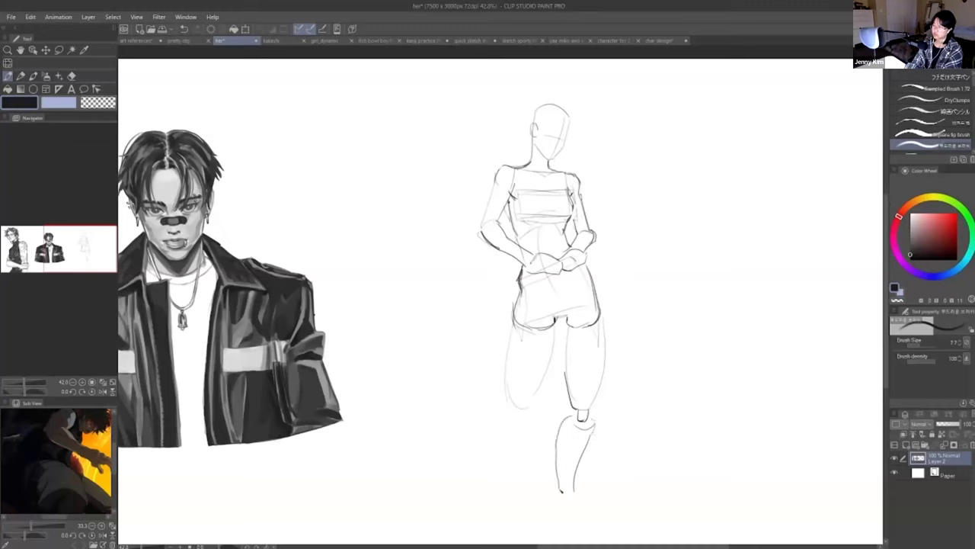
# - Sketch the lower leg nearest the jacketed portrait, flaring it down to the foot
pyautogui.moveTo(508, 418); pyautogui.dragTo(495, 481)
pyautogui.moveTo(533, 407)
pyautogui.mouseDown()
pyautogui.moveTo(521, 487)
pyautogui.moveTo(507, 417)
pyautogui.moveTo(507, 487)
pyautogui.moveTo(519, 411)
pyautogui.moveTo(501, 520)
pyautogui.mouseUp()
pyautogui.hotkey('ctrl', 'z')
pyautogui.moveTo(520, 486); pyautogui.dragTo(520, 525)
pyautogui.moveTo(560, 483); pyautogui.dragTo(557, 523)
pyautogui.hotkey('ctrl', 'z')
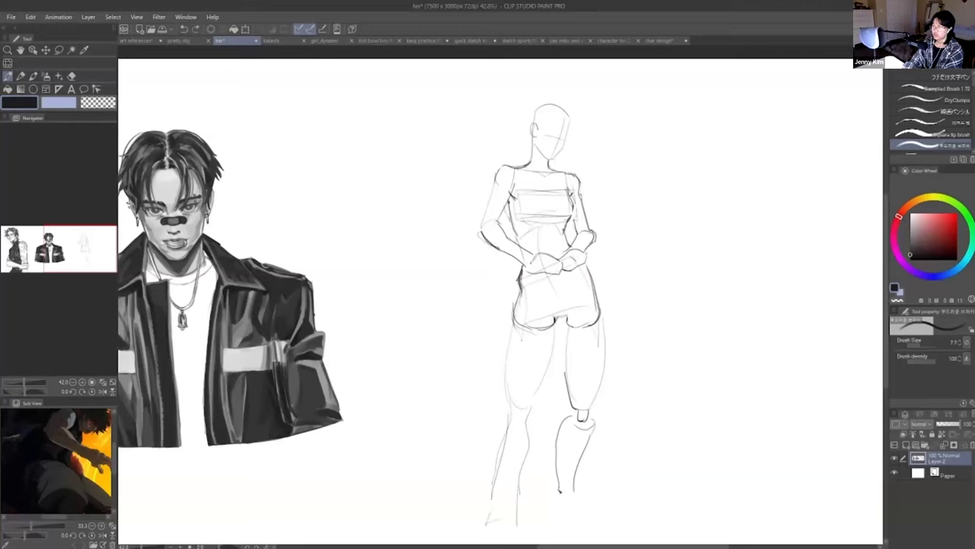
# - Add the ankle and heel to the farther leg and draw a heart on its knee
pyautogui.moveTo(555, 479); pyautogui.dragTo(570, 490)
pyautogui.moveTo(576, 480); pyautogui.dragTo(554, 510)
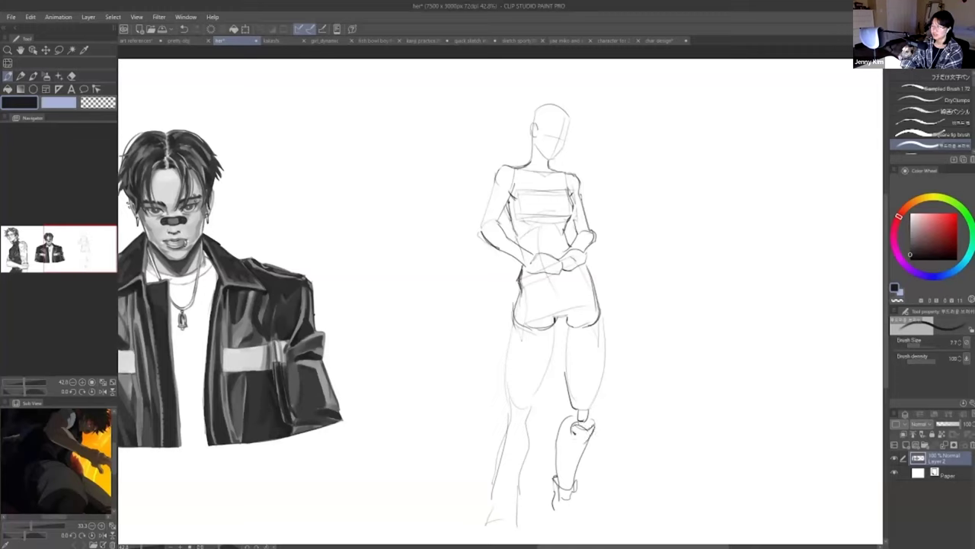
pyautogui.press('e')
pyautogui.press('p')
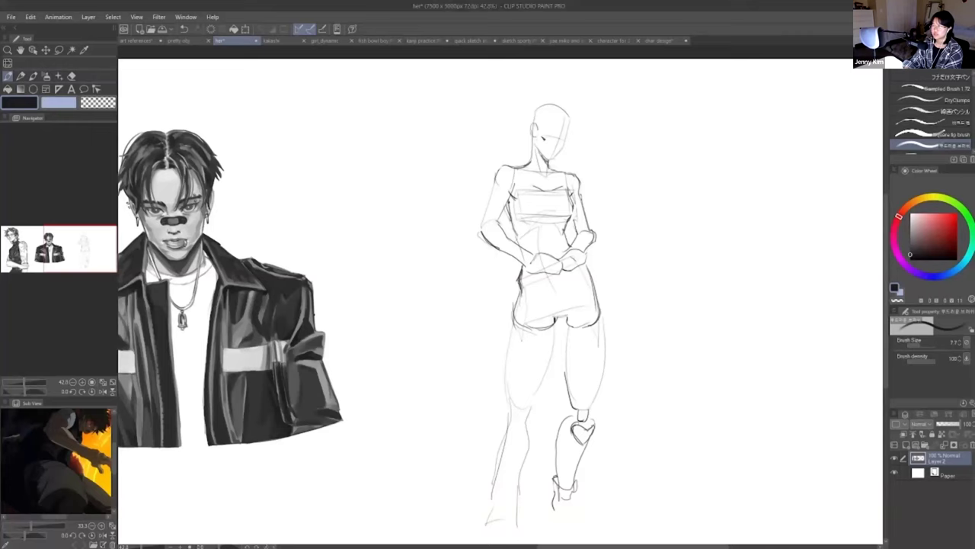
# - Darken the jaw and neck lines and tidy the shoulder nearest the jacketed portrait
pyautogui.press('e')
pyautogui.press('p')
pyautogui.moveTo(538, 144); pyautogui.dragTo(542, 155)
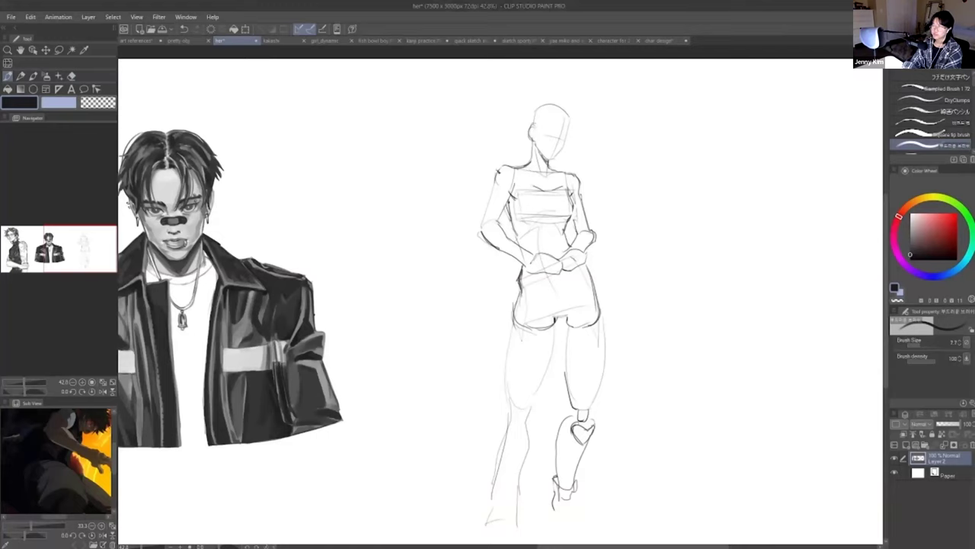
pyautogui.press('e')
pyautogui.press('p')
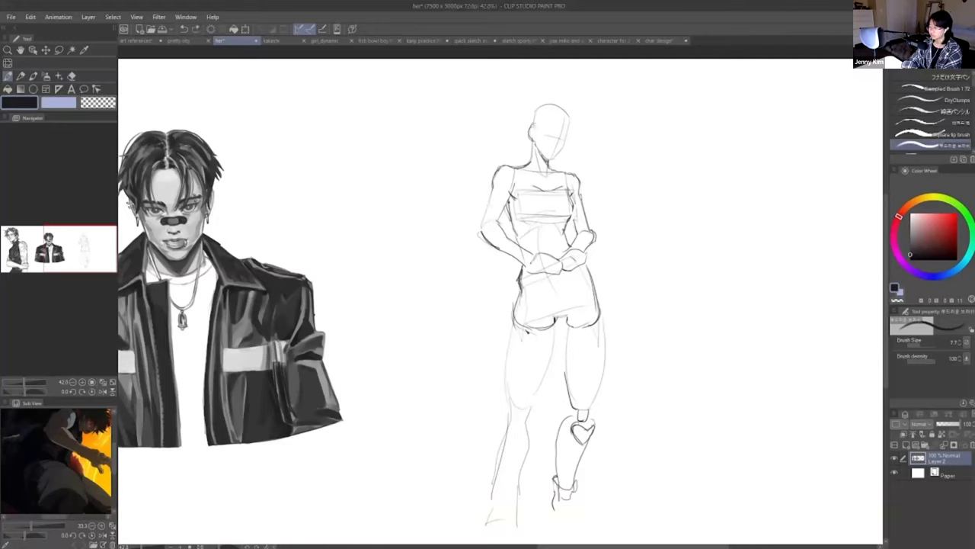
# - Erase the rounded lower hip lines and redraw the leg openings and outer and inner thigh contours
pyautogui.press('e')
pyautogui.moveTo(548, 326)
pyautogui.mouseDown()
pyautogui.moveTo(513, 326)
pyautogui.moveTo(539, 335)
pyautogui.moveTo(594, 323)
pyautogui.moveTo(598, 298)
pyautogui.mouseUp()
pyautogui.press('p')
pyautogui.moveTo(602, 331); pyautogui.dragTo(603, 372)
pyautogui.hotkey('ctrl', 'z')
pyautogui.moveTo(566, 320); pyautogui.dragTo(566, 373)
pyautogui.hotkey('ctrl', 'z')
pyautogui.moveTo(566, 318); pyautogui.dragTo(567, 374)
pyautogui.moveTo(599, 307); pyautogui.dragTo(607, 364)
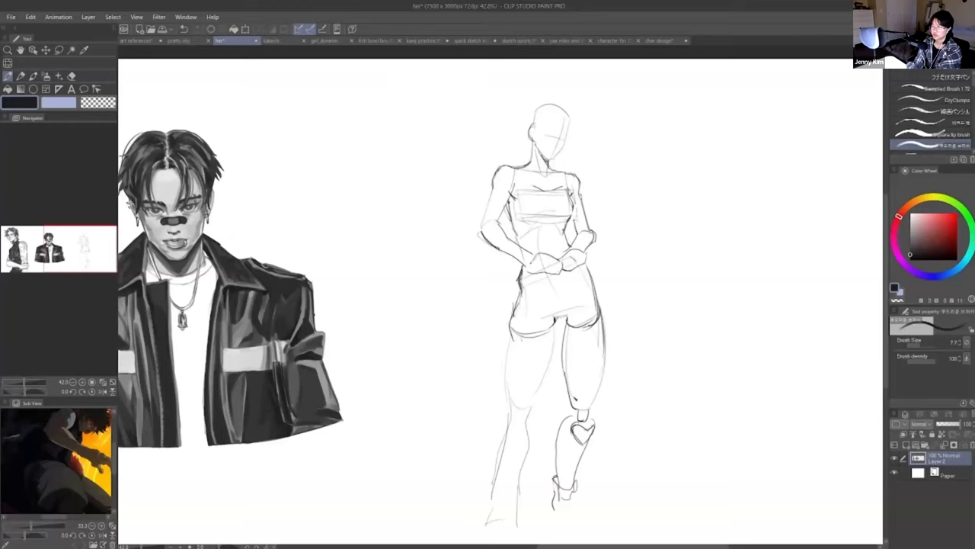
pyautogui.moveTo(510, 323); pyautogui.dragTo(500, 402)
pyautogui.hotkey('ctrl', 'z')
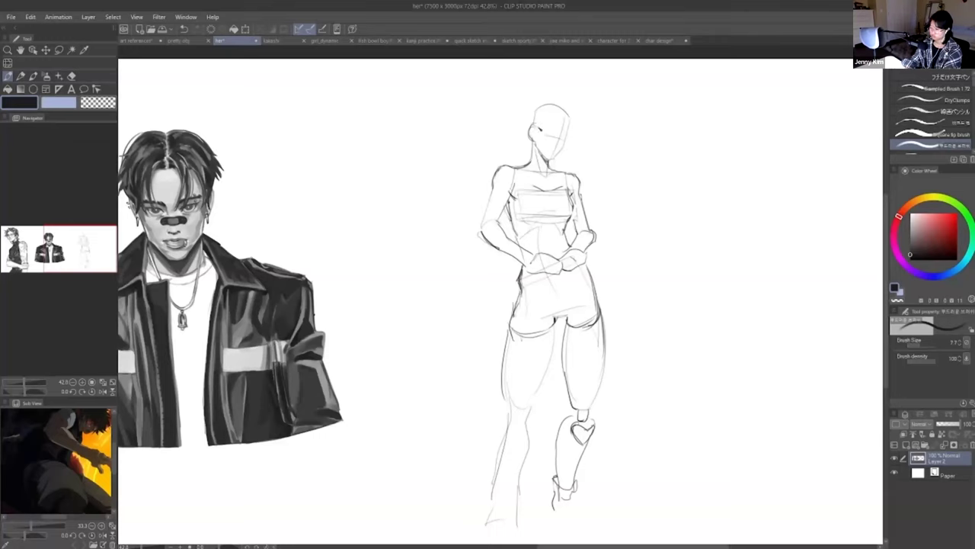
# - Sketch chin-length hair around the head, falling along both sides of the face
pyautogui.moveTo(563, 116)
pyautogui.mouseDown()
pyautogui.moveTo(558, 162)
pyautogui.moveTo(573, 131)
pyautogui.mouseUp()
pyautogui.moveTo(545, 102)
pyautogui.mouseDown()
pyautogui.moveTo(521, 148)
pyautogui.moveTo(529, 164)
pyautogui.mouseUp()
pyautogui.moveTo(526, 125); pyautogui.dragTo(528, 165)
pyautogui.moveTo(559, 110); pyautogui.dragTo(577, 137)
pyautogui.moveTo(96, 247)
pyautogui.mouseDown()
pyautogui.moveTo(92, 259)
pyautogui.moveTo(96, 247)
pyautogui.moveTo(87, 257)
pyautogui.moveTo(84, 250)
pyautogui.mouseUp()
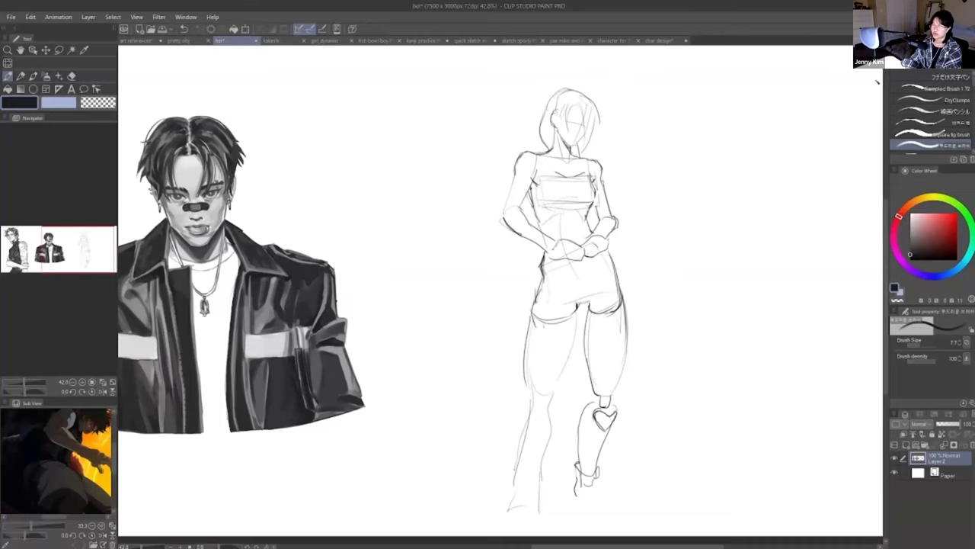
pyautogui.moveTo(554, 97); pyautogui.dragTo(576, 92)
pyautogui.hotkey('ctrl', 'z')
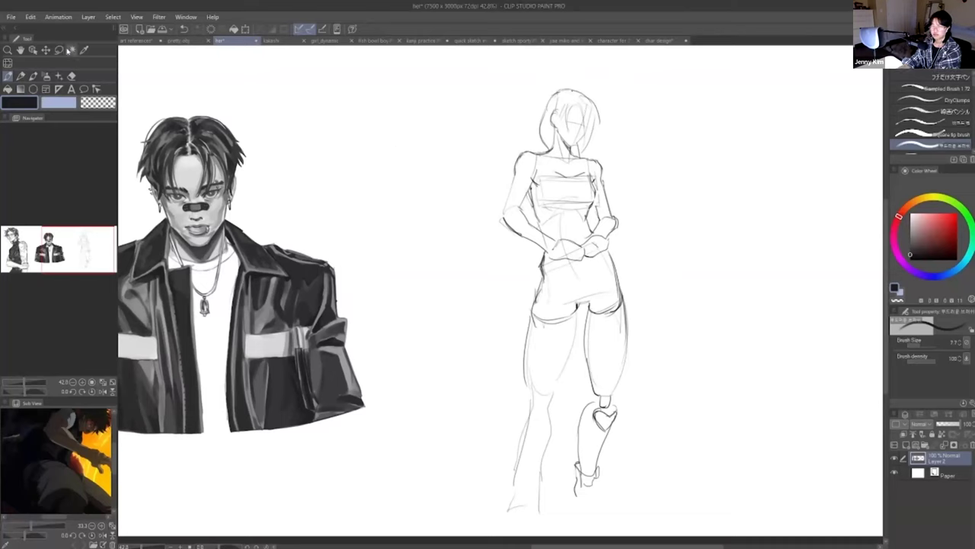
# - Lasso the whole sketched figure, move it slightly upward on the canvas and deselect it
pyautogui.press('m')
pyautogui.moveTo(483, 130)
pyautogui.mouseDown()
pyautogui.moveTo(724, 164)
pyautogui.moveTo(477, 511)
pyautogui.moveTo(472, 440)
pyautogui.mouseUp()
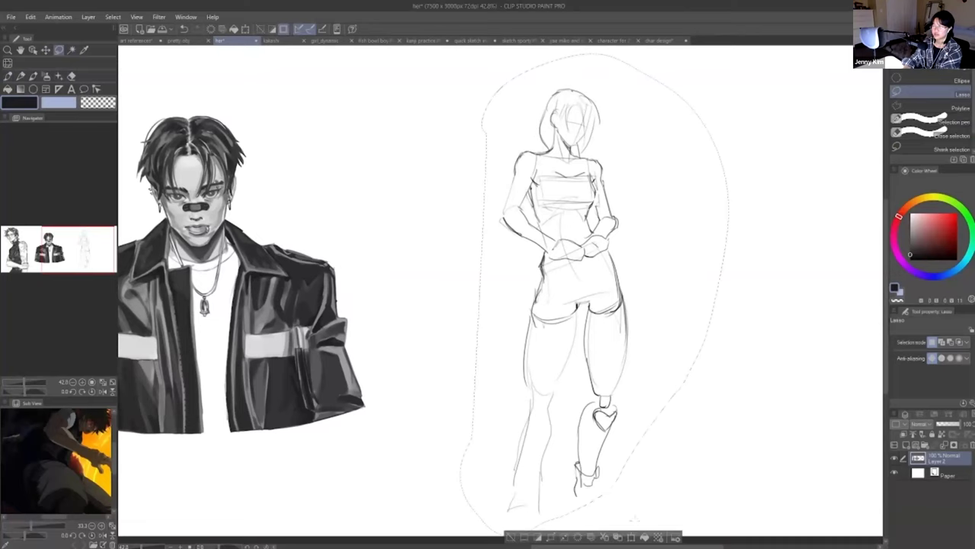
pyautogui.hotkey('ctrl', 't')
pyautogui.moveTo(567, 468); pyautogui.dragTo(561, 445)
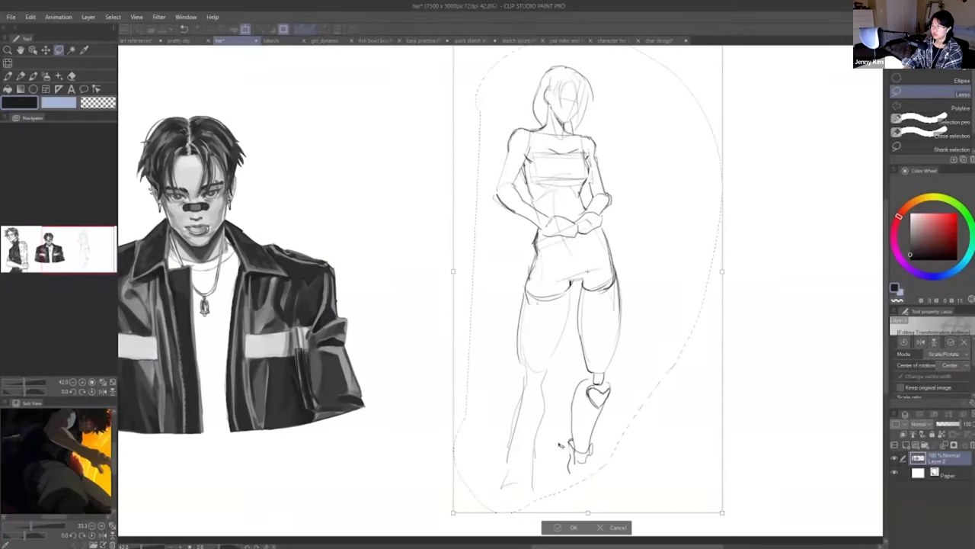
pyautogui.click(557, 527)
pyautogui.hotkey('ctrl', 'd')
pyautogui.press('p')
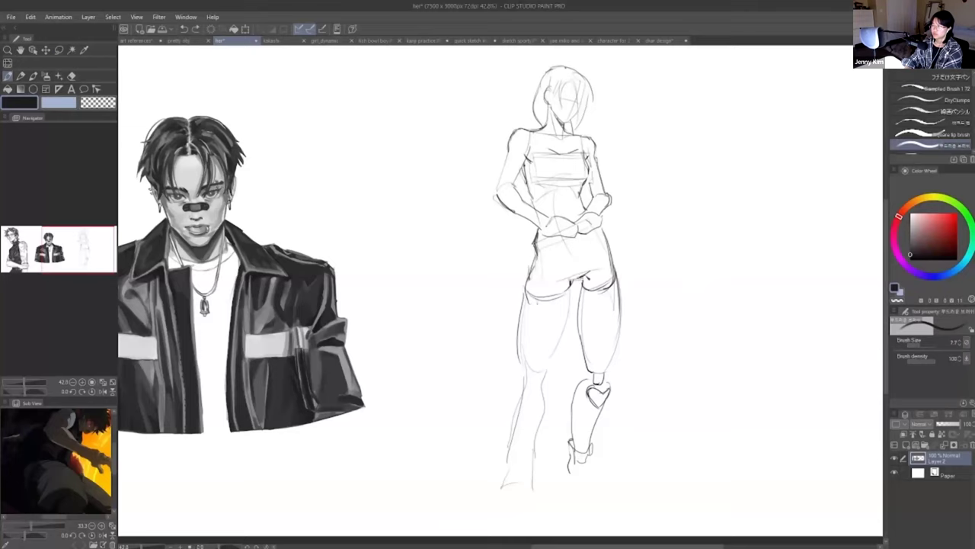
pyautogui.moveTo(570, 278)
pyautogui.mouseDown()
pyautogui.moveTo(582, 285)
pyautogui.moveTo(560, 344)
pyautogui.mouseUp()
pyautogui.hotkey('ctrl', 'z')
pyautogui.hotkey('ctrl', 'z')
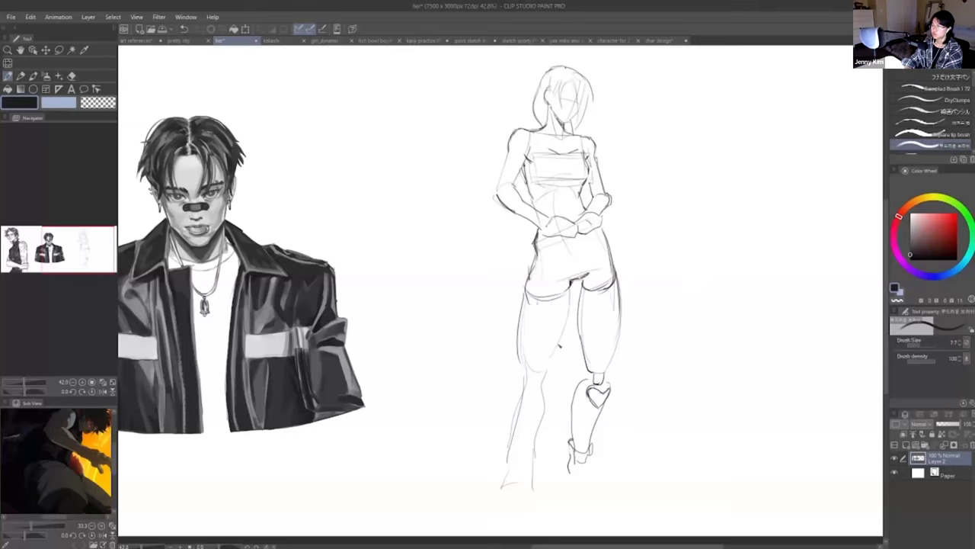
# - Darken the torso's side contour and the upper arm nearest the jacketed portrait, retrying the strokes on the opposite side
pyautogui.moveTo(526, 174)
pyautogui.mouseDown()
pyautogui.moveTo(539, 203)
pyautogui.moveTo(529, 208)
pyautogui.mouseUp()
pyautogui.moveTo(527, 159); pyautogui.dragTo(515, 182)
pyautogui.moveTo(513, 145); pyautogui.dragTo(497, 190)
pyautogui.moveTo(511, 182); pyautogui.dragTo(523, 201)
pyautogui.hotkey('ctrl', 'z')
pyautogui.hotkey('ctrl', 'z')
pyautogui.moveTo(587, 179); pyautogui.dragTo(597, 200)
pyautogui.hotkey('ctrl', 'z')
pyautogui.moveTo(585, 157)
pyautogui.mouseDown()
pyautogui.moveTo(593, 180)
pyautogui.moveTo(584, 185)
pyautogui.moveTo(590, 174)
pyautogui.moveTo(538, 176)
pyautogui.moveTo(539, 167)
pyautogui.moveTo(587, 157)
pyautogui.mouseUp()
pyautogui.hotkey('ctrl', 'z')
pyautogui.press('e')
pyautogui.press('p')
# - Draw a large heart across the chest, retrying its lobes and sides
pyautogui.hotkey('ctrl', 'z')
pyautogui.moveTo(564, 160)
pyautogui.mouseDown()
pyautogui.moveTo(538, 161)
pyautogui.moveTo(535, 177)
pyautogui.mouseUp()
pyautogui.hotkey('ctrl', 'z')
pyautogui.hotkey('ctrl', 'z')
pyautogui.moveTo(565, 162)
pyautogui.mouseDown()
pyautogui.moveTo(538, 158)
pyautogui.moveTo(551, 183)
pyautogui.moveTo(568, 190)
pyautogui.mouseUp()
pyautogui.hotkey('ctrl', 'z')
pyautogui.moveTo(536, 162)
pyautogui.mouseDown()
pyautogui.moveTo(551, 184)
pyautogui.moveTo(570, 191)
pyautogui.moveTo(587, 157)
pyautogui.moveTo(528, 158)
pyautogui.mouseUp()
pyautogui.hotkey('ctrl', 'z')
pyautogui.hotkey('ctrl', 'z')
pyautogui.hotkey('ctrl', 'z')
pyautogui.hotkey('ctrl', 'z')
pyautogui.hotkey('ctrl', 'z')
pyautogui.hotkey('ctrl', 'z')
pyautogui.hotkey('ctrl', 'z')
pyautogui.hotkey('ctrl', 'z')
pyautogui.hotkey('ctrl', 'z')
pyautogui.hotkey('ctrl', 'z')
pyautogui.moveTo(558, 167); pyautogui.dragTo(565, 166)
pyautogui.hotkey('ctrl', 'z')
pyautogui.hotkey('ctrl', 'z')
pyautogui.hotkey('ctrl', 'z')
pyautogui.moveTo(568, 200); pyautogui.dragTo(568, 198)
pyautogui.moveTo(565, 167)
pyautogui.mouseDown()
pyautogui.moveTo(579, 159)
pyautogui.moveTo(592, 176)
pyautogui.moveTo(565, 167)
pyautogui.moveTo(533, 186)
pyautogui.moveTo(533, 172)
pyautogui.moveTo(563, 199)
pyautogui.mouseUp()
pyautogui.hotkey('ctrl', 'z')
pyautogui.hotkey('ctrl', 'z')
pyautogui.hotkey('ctrl', 'z')
# - Thicken the chest heart's lower point and the side nearest the jacketed portrait
pyautogui.moveTo(588, 181); pyautogui.dragTo(565, 199)
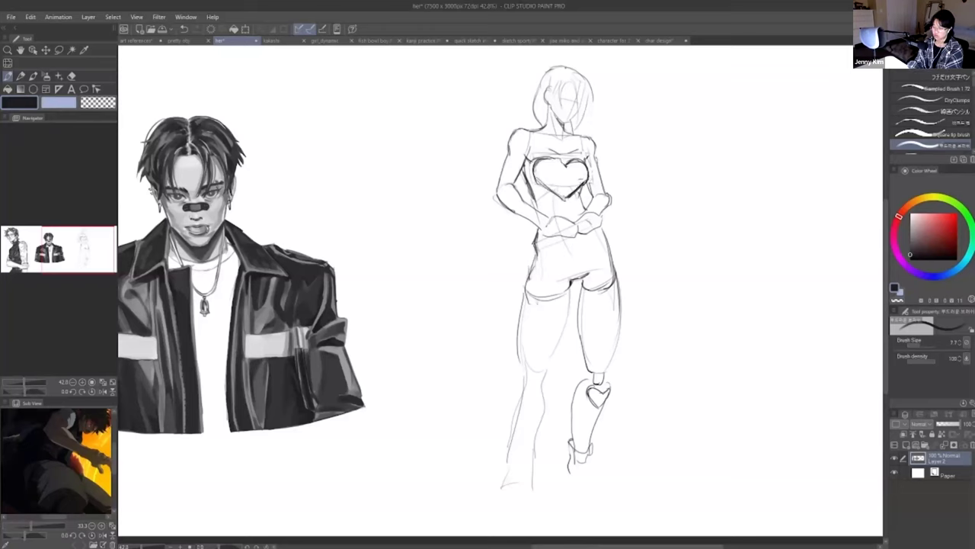
pyautogui.moveTo(584, 188); pyautogui.dragTo(569, 201)
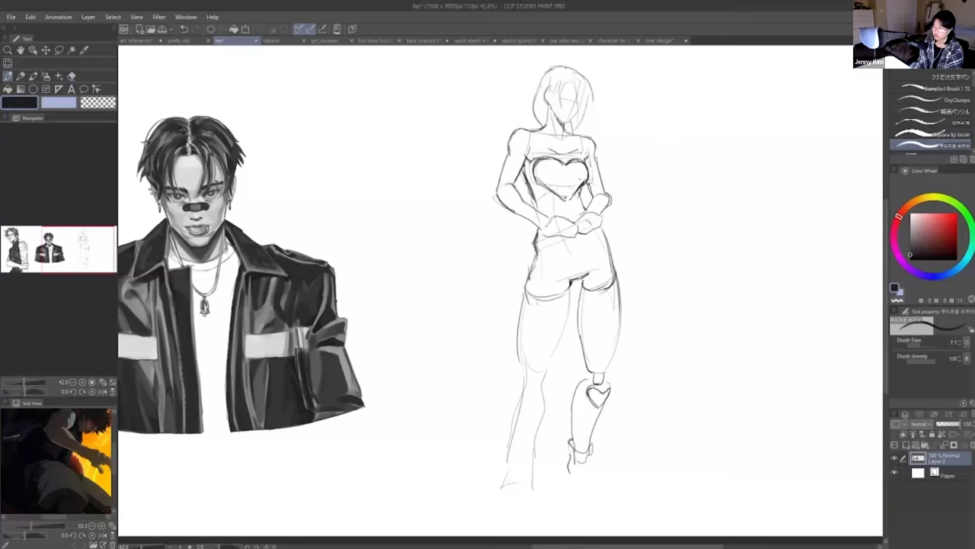
pyautogui.moveTo(539, 162); pyautogui.dragTo(538, 178)
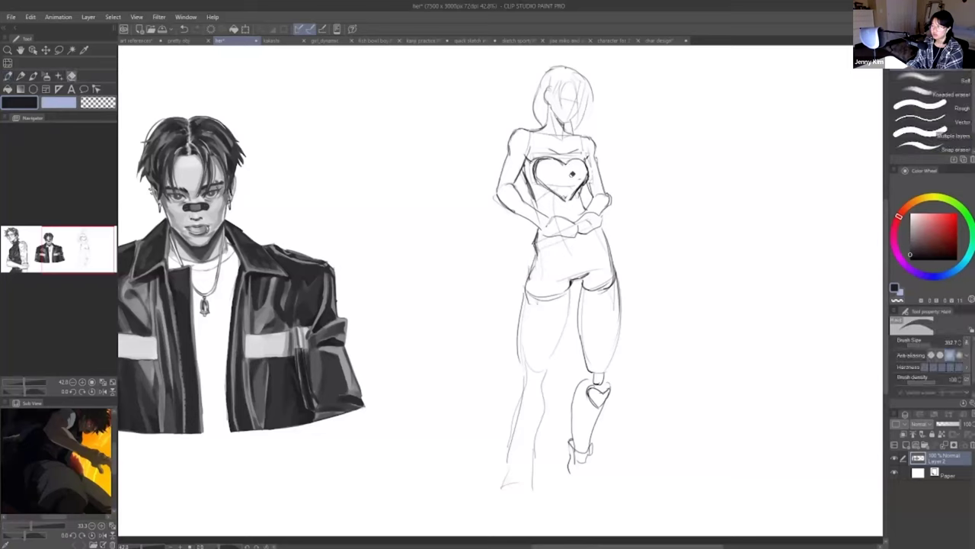
# - Set the brush size to 13.2, darken the hair strands framing the face and add the top's shoulder straps
pyautogui.click(924, 347)
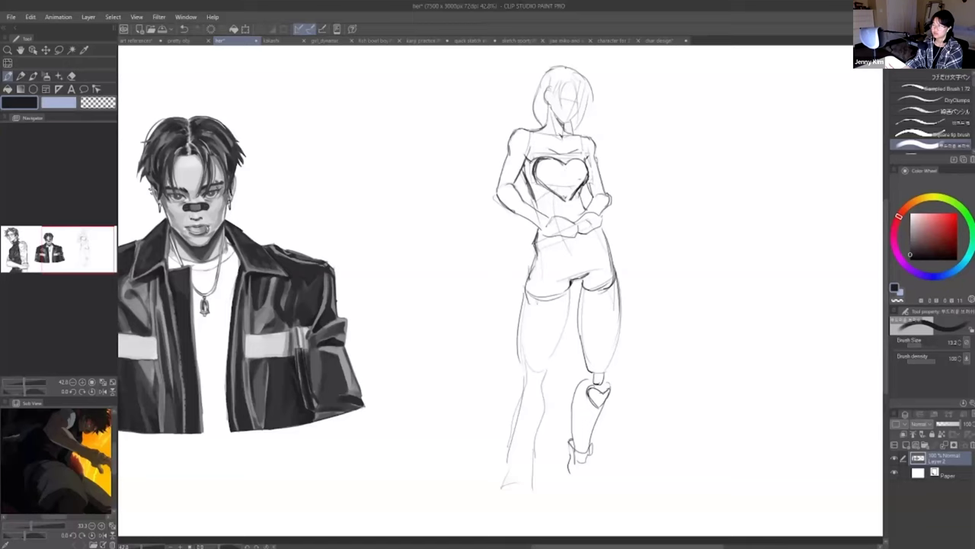
pyautogui.moveTo(553, 109); pyautogui.dragTo(549, 125)
pyautogui.moveTo(574, 81)
pyautogui.mouseDown()
pyautogui.moveTo(582, 117)
pyautogui.moveTo(593, 109)
pyautogui.moveTo(581, 128)
pyautogui.mouseUp()
pyautogui.hotkey('ctrl', 'z')
pyautogui.hotkey('ctrl', 'z')
pyautogui.hotkey('ctrl', 'z')
pyautogui.hotkey('ctrl', 'z')
pyautogui.hotkey('ctrl', 'z')
pyautogui.hotkey('ctrl', 'z')
pyautogui.hotkey('ctrl', 'z')
pyautogui.hotkey('ctrl', 'z')
pyautogui.hotkey('ctrl', 'z')
pyautogui.moveTo(585, 122); pyautogui.dragTo(579, 136)
pyautogui.hotkey('ctrl', 'z')
pyautogui.hotkey('ctrl', 'z')
pyautogui.hotkey('ctrl', 'z')
pyautogui.moveTo(590, 87); pyautogui.dragTo(591, 119)
pyautogui.hotkey('ctrl', 'z')
pyautogui.hotkey('ctrl', 'z')
pyautogui.hotkey('ctrl', 'z')
pyautogui.moveTo(544, 80)
pyautogui.mouseDown()
pyautogui.moveTo(573, 69)
pyautogui.moveTo(534, 119)
pyautogui.moveTo(542, 129)
pyautogui.mouseUp()
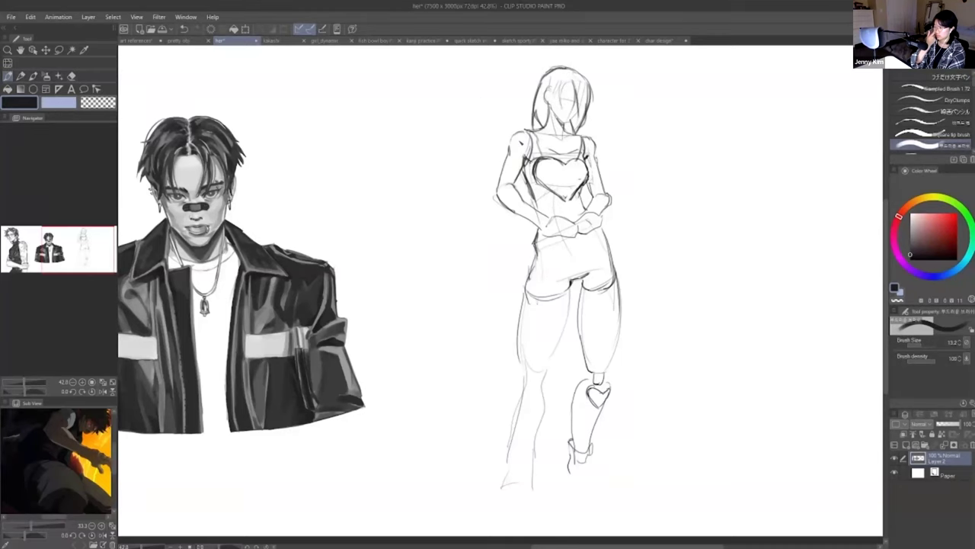
# - Crosshatch a fishnet stocking on the thigh farthest from the jacketed portrait and draw dark bands around its top
pyautogui.moveTo(582, 291)
pyautogui.mouseDown()
pyautogui.moveTo(617, 284)
pyautogui.moveTo(590, 361)
pyautogui.moveTo(599, 371)
pyautogui.moveTo(581, 349)
pyautogui.mouseUp()
pyautogui.moveTo(612, 294); pyautogui.dragTo(586, 368)
pyautogui.moveTo(618, 305); pyautogui.dragTo(594, 371)
pyautogui.moveTo(619, 337); pyautogui.dragTo(604, 373)
pyautogui.moveTo(581, 303); pyautogui.dragTo(620, 296)
pyautogui.moveTo(582, 307); pyautogui.dragTo(620, 300)
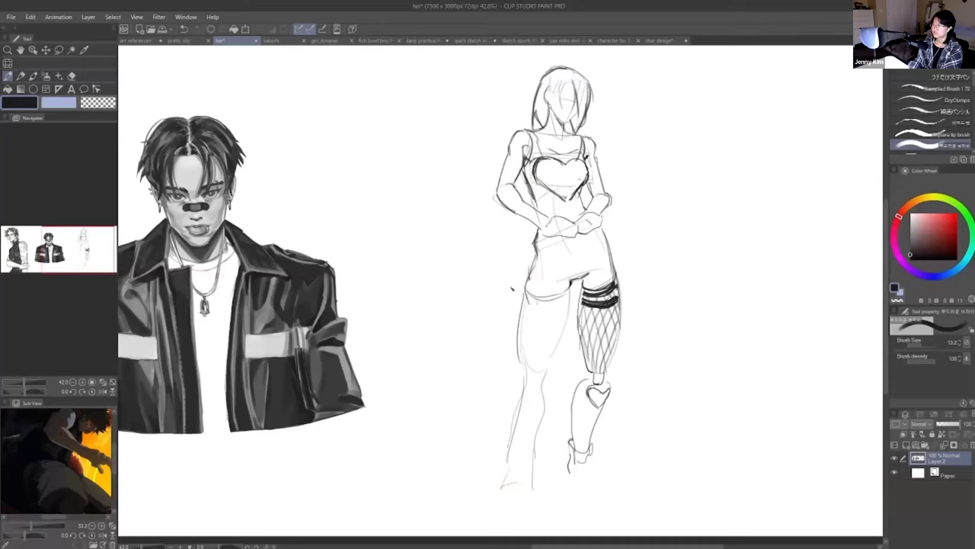
# - Draw the hem of the shorts across both thighs and add crease lines at the crotch
pyautogui.moveTo(524, 299); pyautogui.dragTo(612, 288)
pyautogui.moveTo(555, 271); pyautogui.dragTo(599, 262)
pyautogui.moveTo(557, 288); pyautogui.dragTo(597, 278)
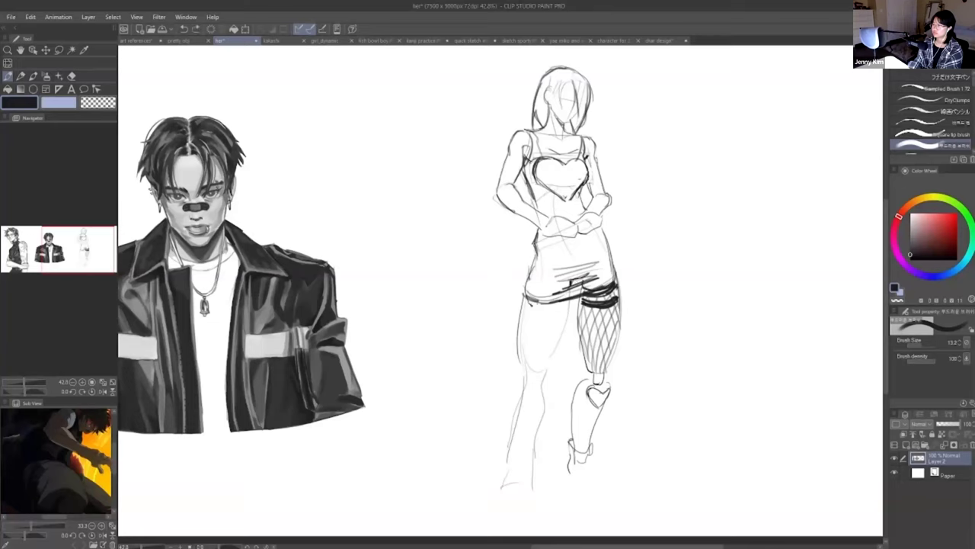
pyautogui.moveTo(522, 315)
pyautogui.mouseDown()
pyautogui.moveTo(564, 320)
pyautogui.moveTo(618, 296)
pyautogui.moveTo(589, 294)
pyautogui.moveTo(616, 284)
pyautogui.mouseUp()
# - Clean up the upper thighs and draw a thick dark stocking band around each one
pyautogui.press('e')
pyautogui.press('p')
pyautogui.moveTo(579, 311)
pyautogui.mouseDown()
pyautogui.moveTo(618, 305)
pyautogui.moveTo(570, 313)
pyautogui.mouseUp()
pyautogui.moveTo(523, 308)
pyautogui.mouseDown()
pyautogui.moveTo(525, 321)
pyautogui.moveTo(565, 324)
pyautogui.mouseUp()
pyautogui.moveTo(581, 312); pyautogui.dragTo(620, 303)
pyautogui.moveTo(617, 282); pyautogui.dragTo(620, 299)
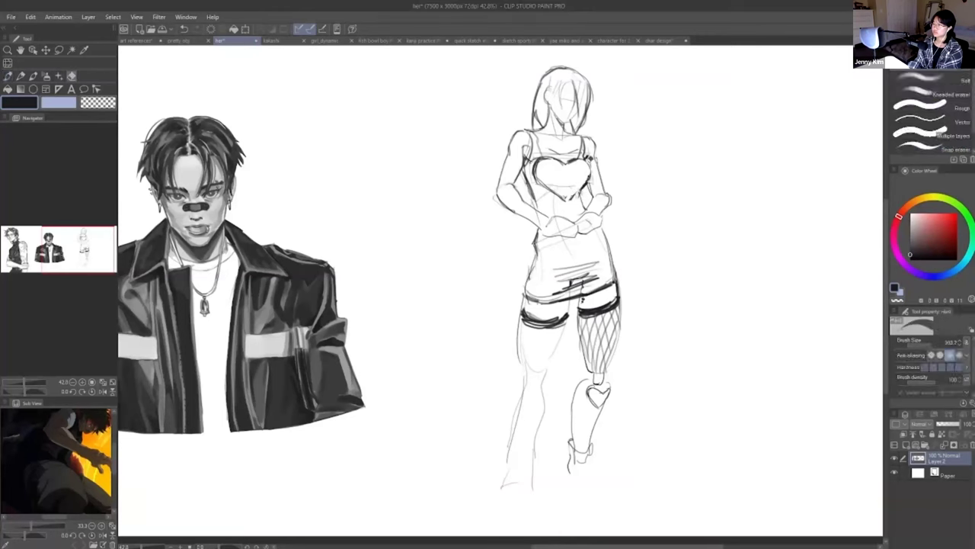
# - Erase the stray lines inside the lower part of the chest heart
pyautogui.moveTo(551, 188); pyautogui.dragTo(565, 183)
pyautogui.moveTo(569, 183); pyautogui.dragTo(581, 187)
# - Redraw both sides of the thigh nearest the jacketed portrait and close it with a line above the knee
pyautogui.scroll(-1, 601, 246)
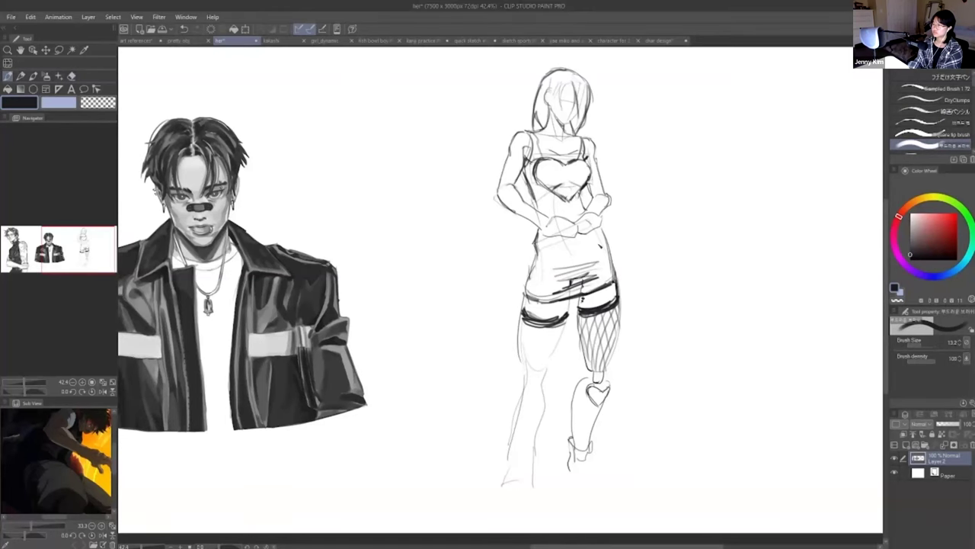
pyautogui.moveTo(522, 374); pyautogui.dragTo(547, 378)
pyautogui.moveTo(566, 325); pyautogui.dragTo(546, 377)
pyautogui.moveTo(522, 322); pyautogui.dragTo(522, 378)
# - Darken the hair strands beside the forehead and ear and tidy the lines there
pyautogui.moveTo(559, 93); pyautogui.dragTo(552, 97)
pyautogui.moveTo(546, 94); pyautogui.dragTo(550, 113)
pyautogui.press('e')
pyautogui.press('p')
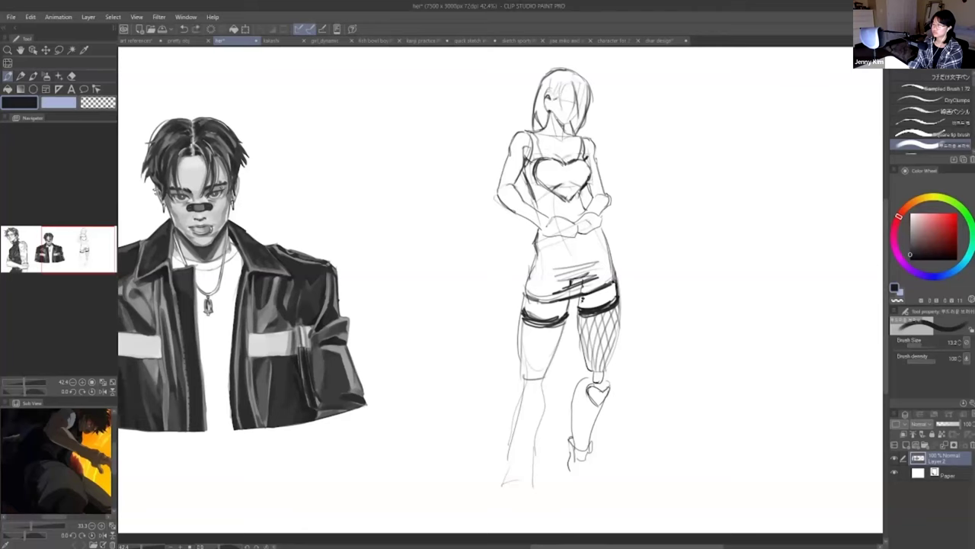
# - Lasso the standing figure sketch, copy it onto its own layer, erase the original from Layer 2 and clear the selection
pyautogui.moveTo(597, 149); pyautogui.dragTo(600, 165)
pyautogui.click(59, 50)
pyautogui.moveTo(458, 251)
pyautogui.mouseDown()
pyautogui.moveTo(689, 361)
pyautogui.moveTo(505, 486)
pyautogui.mouseUp()
pyautogui.hotkey('ctrl', 'd')
pyautogui.moveTo(677, 450)
pyautogui.mouseDown()
pyautogui.moveTo(453, 461)
pyautogui.moveTo(680, 108)
pyautogui.mouseUp()
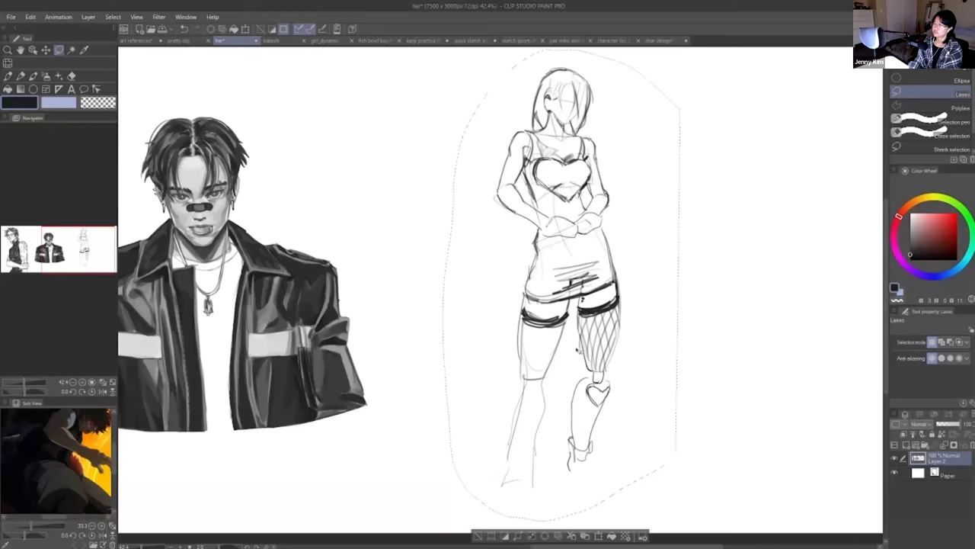
pyautogui.hotkey('ctrl', 'c')
pyautogui.hotkey('ctrl', 'v')
pyautogui.click(943, 473)
pyautogui.press('e')
pyautogui.moveTo(564, 88)
pyautogui.mouseDown()
pyautogui.moveTo(521, 261)
pyautogui.moveTo(549, 483)
pyautogui.mouseUp()
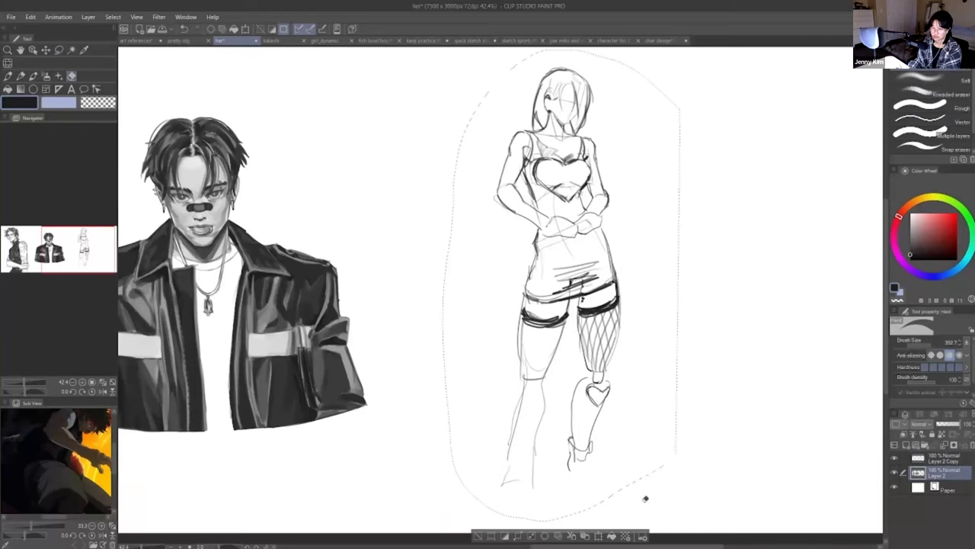
pyautogui.hotkey('ctrl', 'd')
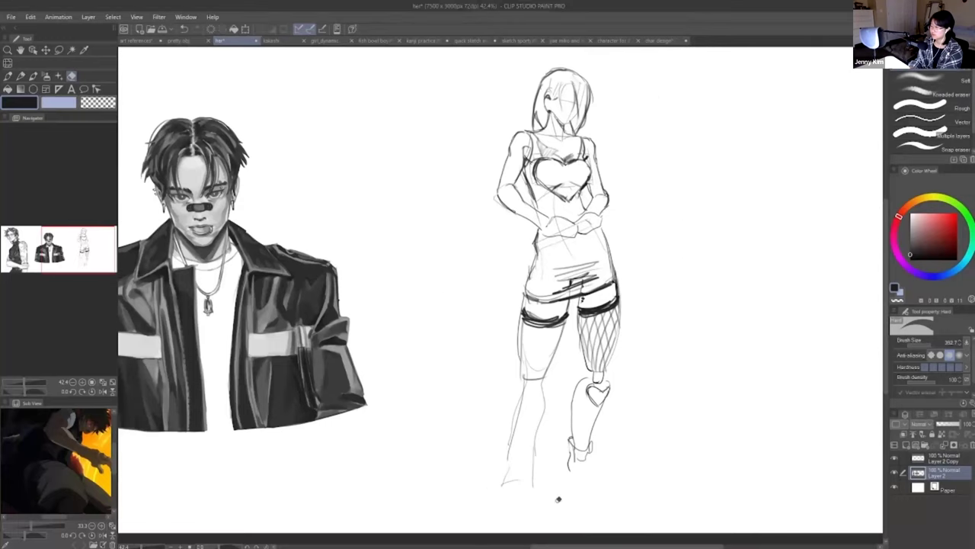
# - Place the copied sketch layer beneath Layer 2 and lower its opacity to 29%
pyautogui.click(930, 462)
pyautogui.click(945, 425)
pyautogui.moveTo(930, 470); pyautogui.dragTo(929, 456)
pyautogui.click(933, 472)
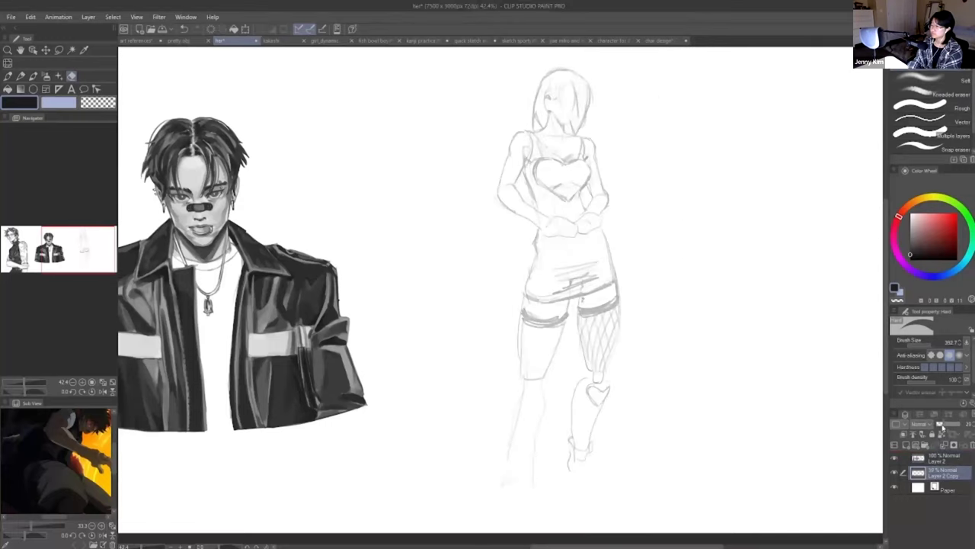
# - Choose the Square tip brush at a smaller size and make Layer 2 active for inking
pyautogui.press('p')
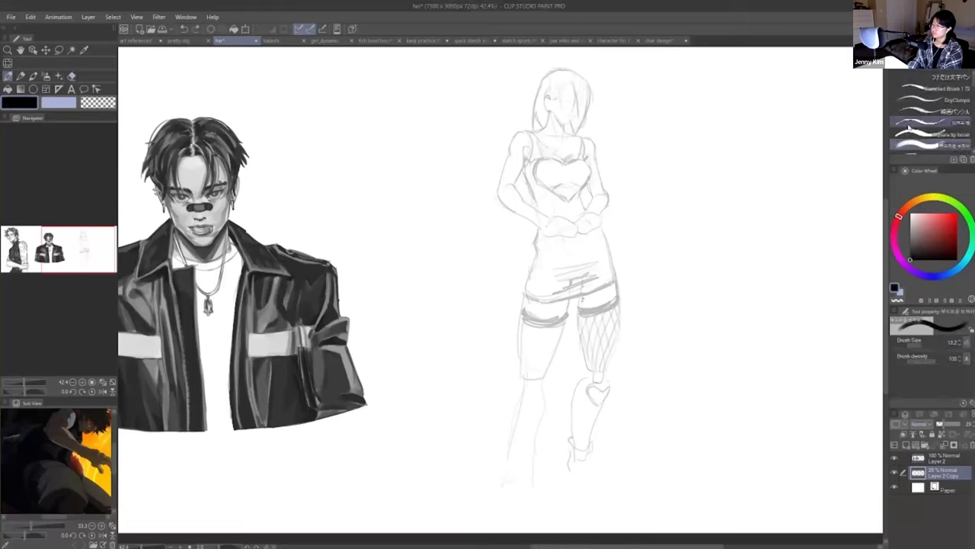
pyautogui.click(931, 135)
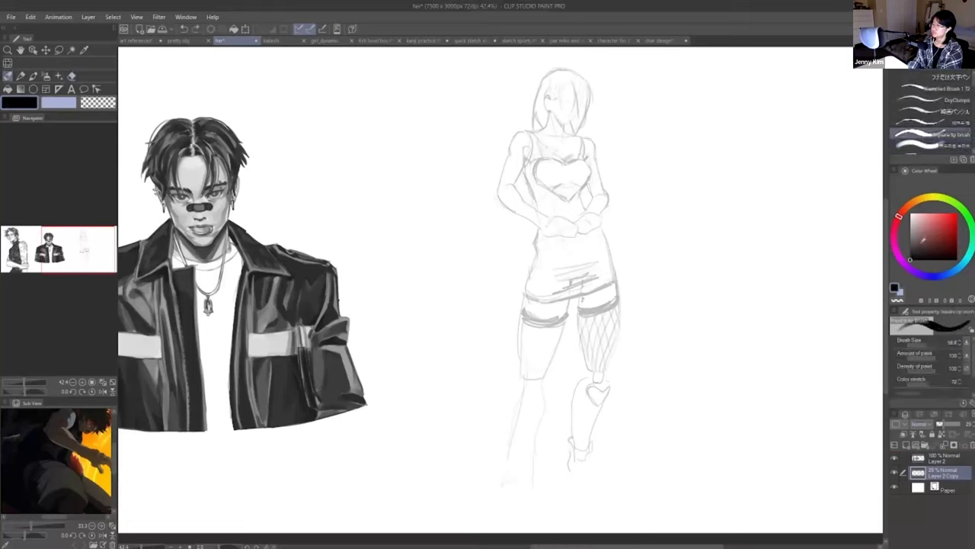
pyautogui.click(928, 460)
pyautogui.click(922, 346)
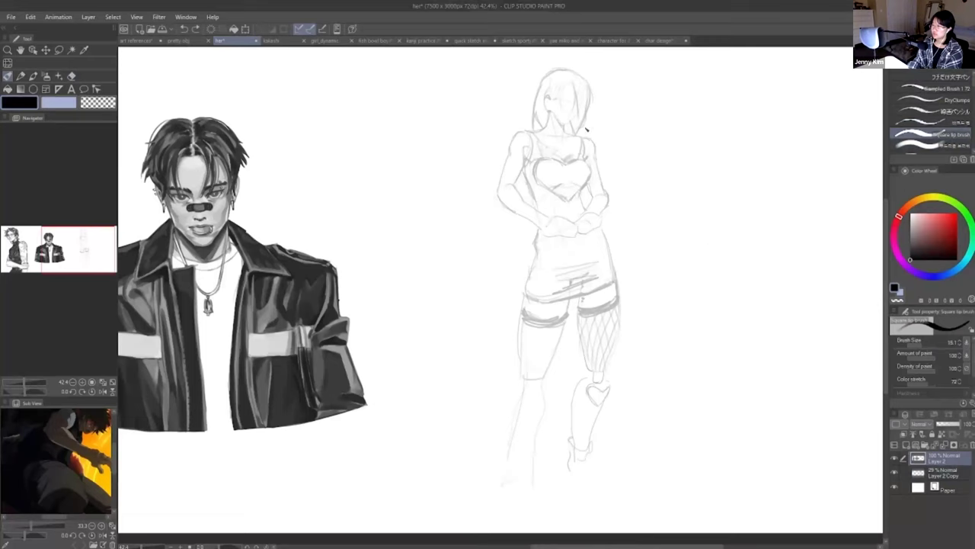
pyautogui.scroll(2, 579, 128)
pyautogui.scroll(-2, 486, 195)
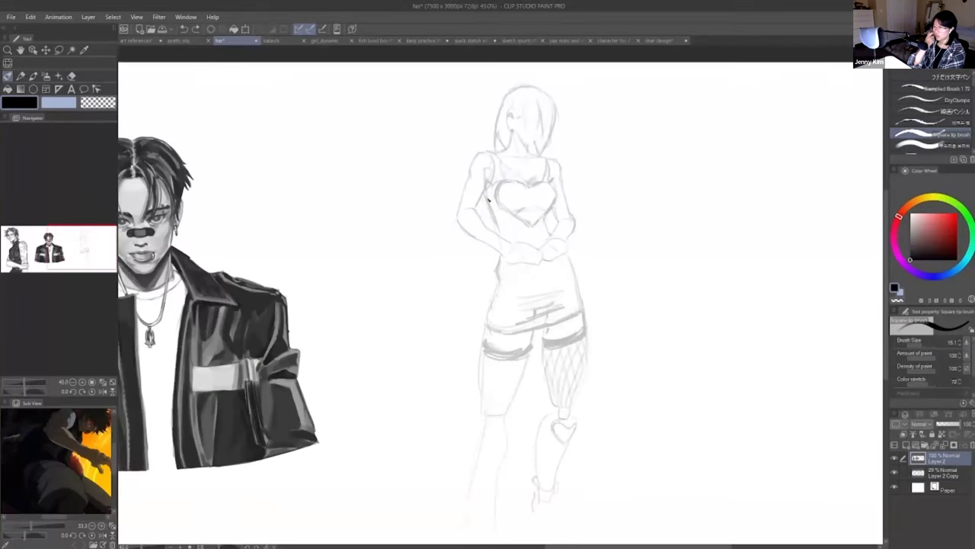
# - Ink both sides of the torso from chest to waist in black at brush size 13.2, over the sketch faded to 19% opacity
pyautogui.moveTo(486, 192); pyautogui.dragTo(506, 237)
pyautogui.hotkey('ctrl', 'z')
pyautogui.hotkey('ctrl', 'z')
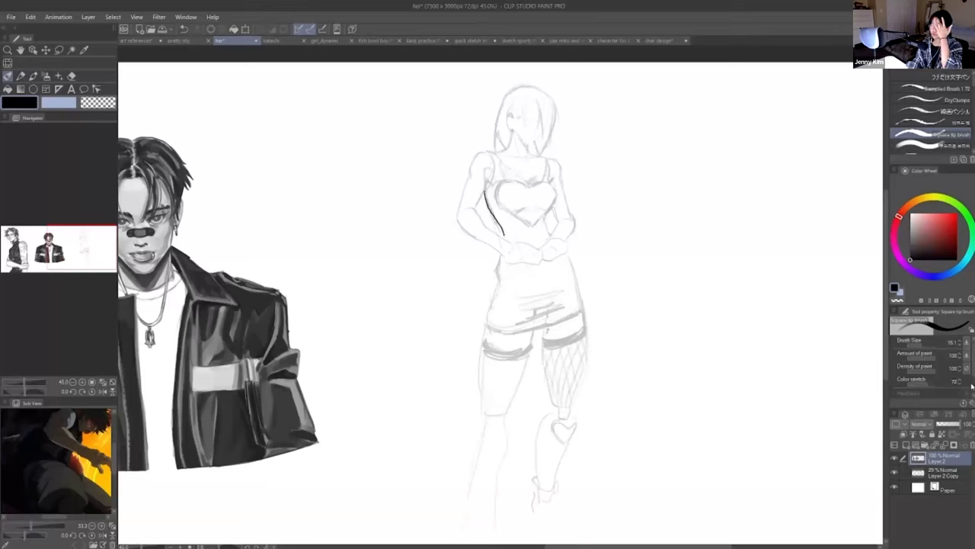
pyautogui.scroll(-2, 972, 387)
pyautogui.hotkey('ctrl', 'z')
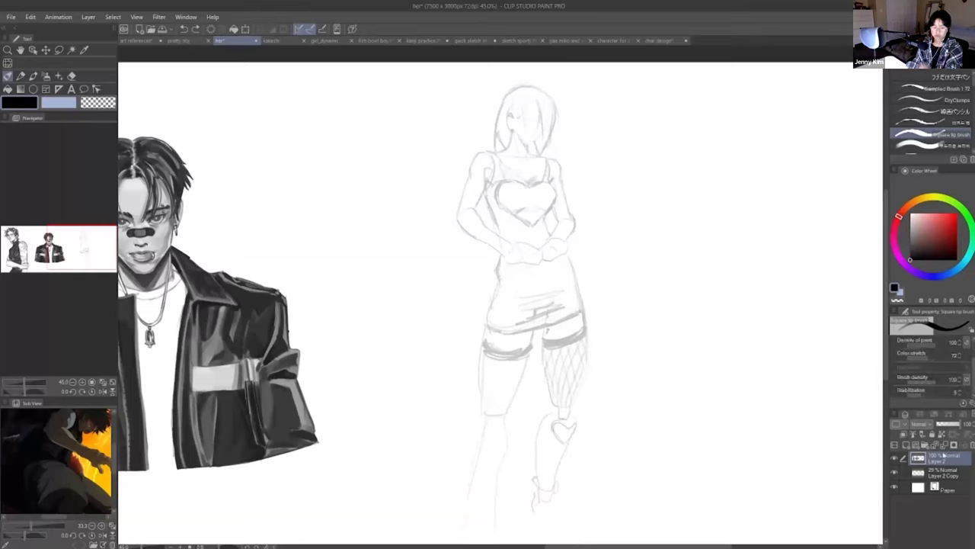
pyautogui.moveTo(485, 190); pyautogui.dragTo(503, 236)
pyautogui.moveTo(485, 193); pyautogui.dragTo(501, 228)
pyautogui.hotkey('ctrl', 'z')
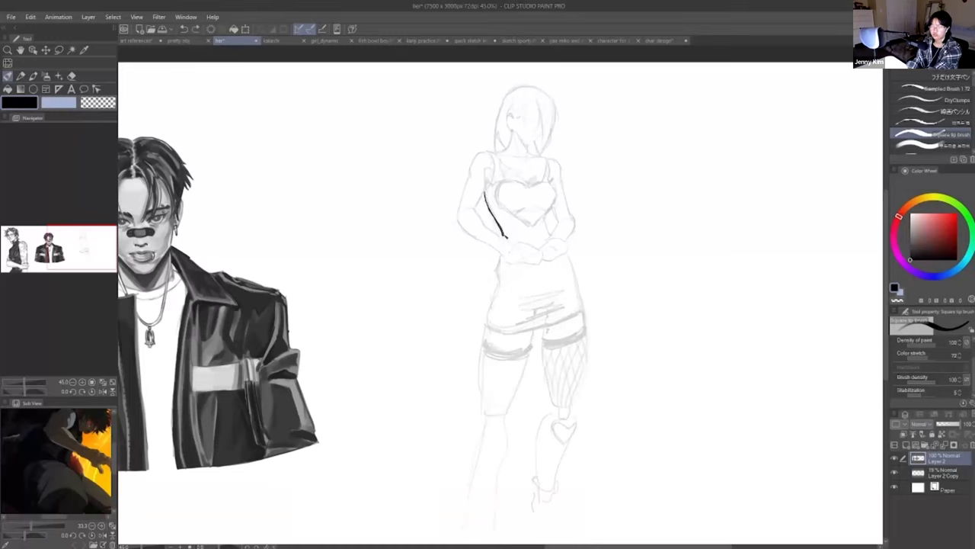
pyautogui.scroll(2, 920, 349)
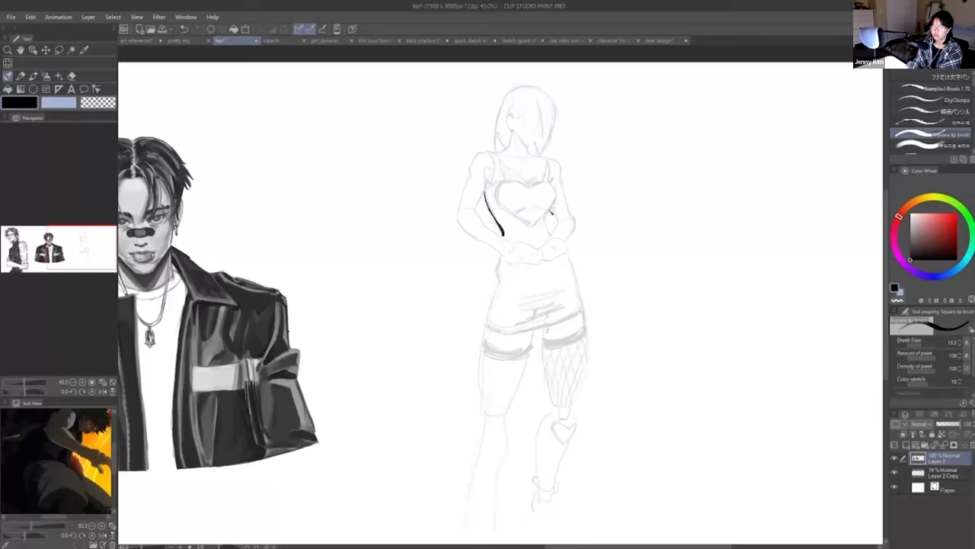
pyautogui.moveTo(547, 217); pyautogui.dragTo(556, 240)
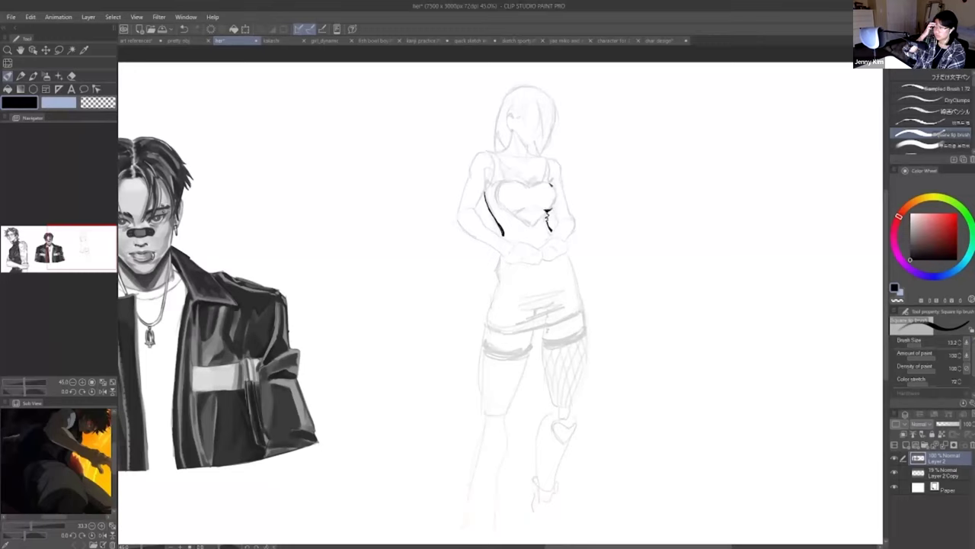
pyautogui.moveTo(558, 194); pyautogui.dragTo(552, 209)
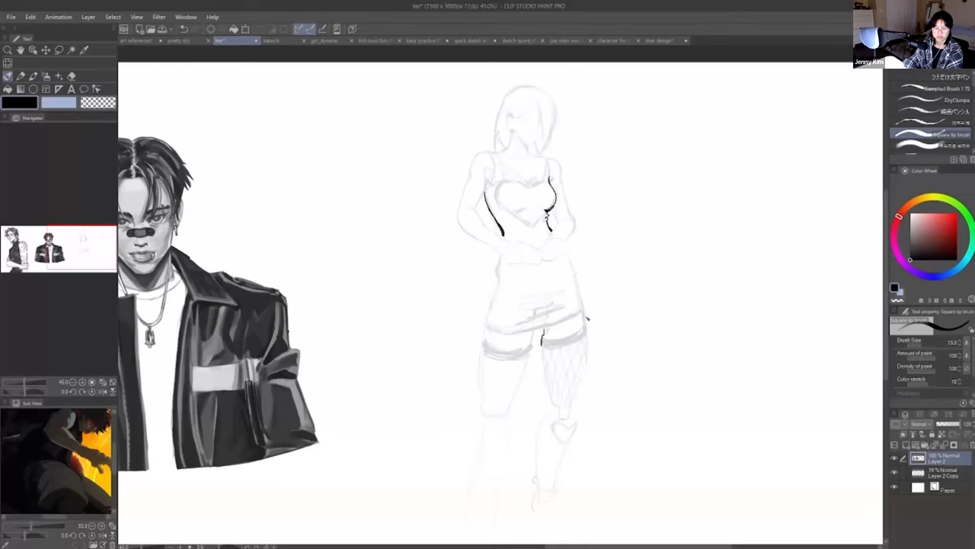
# - Ink the skirt's hem and both side edges following the faint sketch
pyautogui.moveTo(567, 318); pyautogui.dragTo(585, 313)
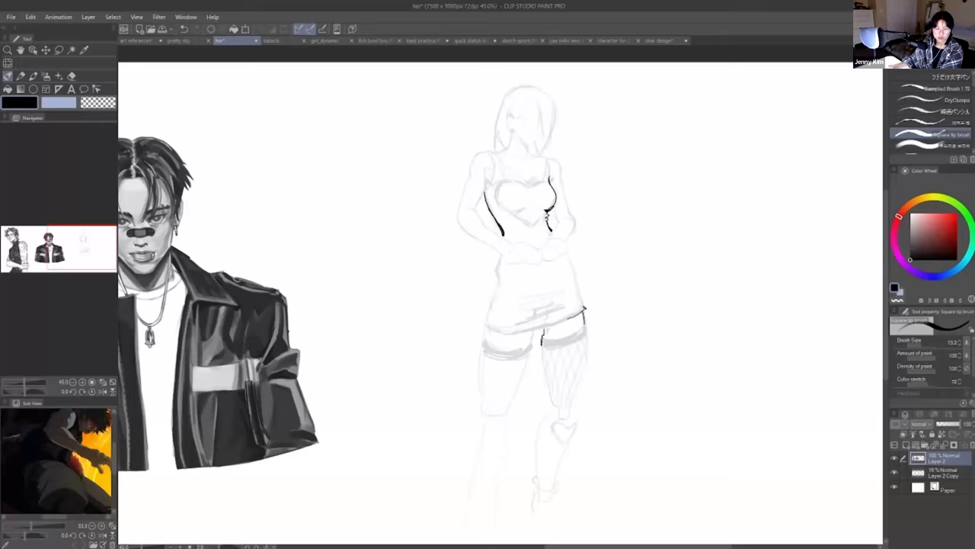
pyautogui.moveTo(572, 257); pyautogui.dragTo(585, 308)
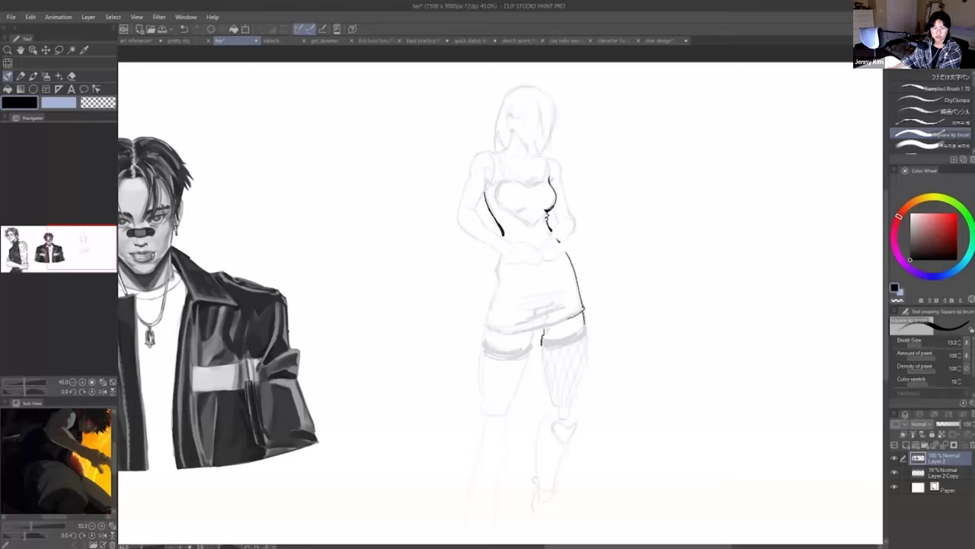
pyautogui.moveTo(503, 253); pyautogui.dragTo(484, 331)
pyautogui.hotkey('ctrl', 'z')
pyautogui.moveTo(496, 296)
pyautogui.mouseDown()
pyautogui.moveTo(493, 334)
pyautogui.moveTo(576, 313)
pyautogui.mouseUp()
pyautogui.hotkey('ctrl', 'z')
pyautogui.hotkey('ctrl', 'z')
pyautogui.hotkey('ctrl', 'z')
pyautogui.hotkey('ctrl', 'z')
pyautogui.hotkey('ctrl', 'z')
# - Ink a few short crease lines on the upper skirt, on the side nearest the jacketed portrait
pyautogui.moveTo(510, 299)
pyautogui.mouseDown()
pyautogui.moveTo(552, 294)
pyautogui.moveTo(550, 280)
pyautogui.moveTo(522, 280)
pyautogui.moveTo(534, 283)
pyautogui.mouseUp()
pyautogui.hotkey('ctrl', 'z')
pyautogui.hotkey('ctrl', 'z')
pyautogui.moveTo(515, 289); pyautogui.dragTo(524, 290)
pyautogui.hotkey('ctrl', 'z')
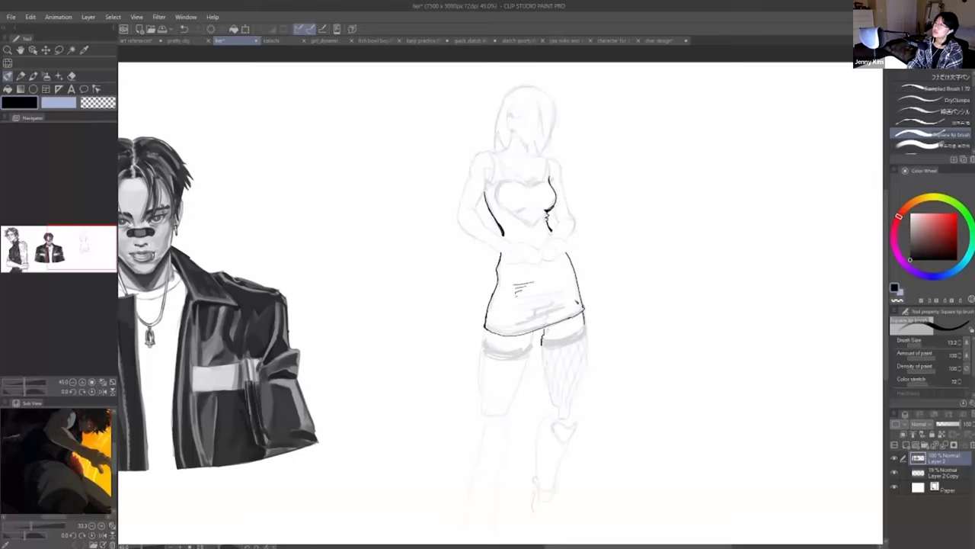
# - Lower the sketch copy layer to 13% opacity and ink diagonal creases across the lower skirt on Layer 2
pyautogui.click(943, 472)
pyautogui.click(940, 425)
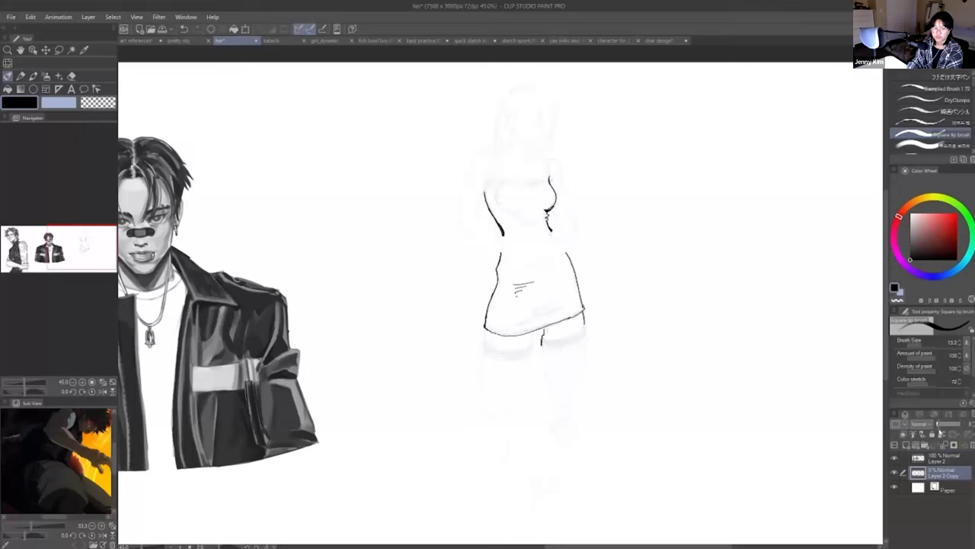
pyautogui.moveTo(940, 426); pyautogui.dragTo(941, 426)
pyautogui.click(945, 459)
pyautogui.moveTo(516, 317); pyautogui.dragTo(570, 294)
pyautogui.hotkey('ctrl', 'z')
pyautogui.moveTo(526, 306); pyautogui.dragTo(565, 288)
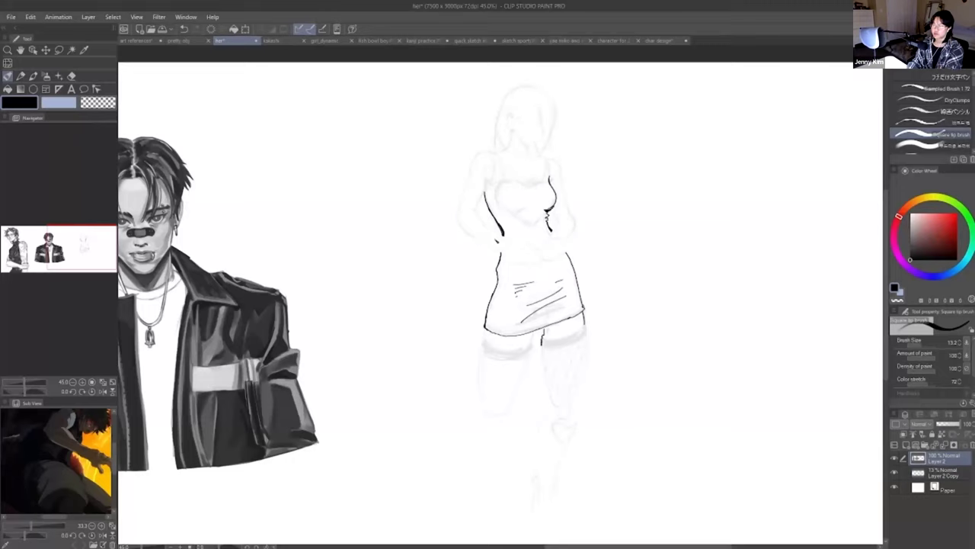
# - Ink the forearm and hand nearest the jacketed portrait where they cross the waist
pyautogui.scroll(4, 500, 242)
pyautogui.moveTo(491, 241); pyautogui.dragTo(545, 255)
pyautogui.hotkey('ctrl', 'z')
pyautogui.hotkey('ctrl', 'z')
pyautogui.hotkey('ctrl', 'z')
pyautogui.moveTo(480, 259)
pyautogui.mouseDown()
pyautogui.moveTo(537, 255)
pyautogui.moveTo(496, 265)
pyautogui.moveTo(555, 263)
pyautogui.mouseUp()
pyautogui.hotkey('ctrl', 'z')
pyautogui.hotkey('ctrl', 'z')
pyautogui.hotkey('ctrl', 'z')
pyautogui.hotkey('ctrl', 'z')
pyautogui.hotkey('ctrl', 'z')
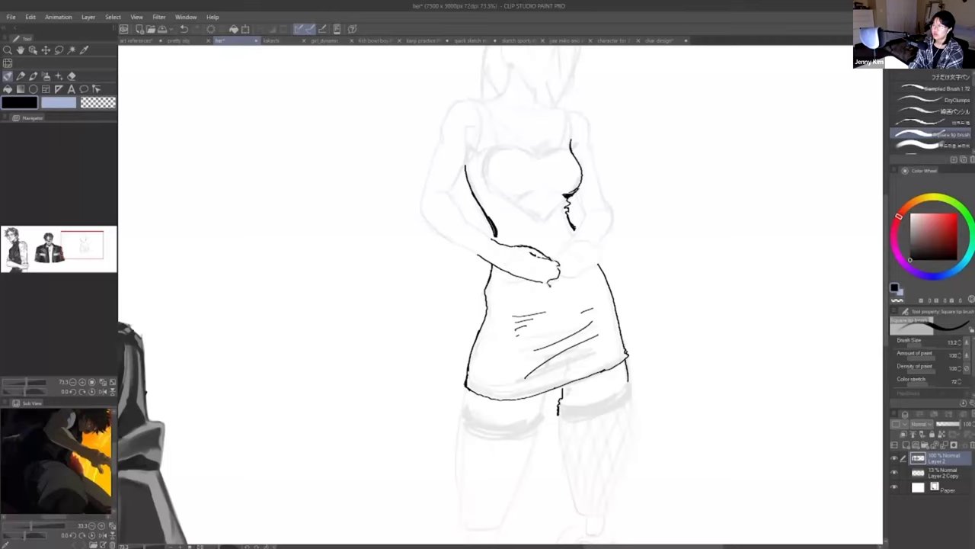
pyautogui.hotkey('ctrl', 'z')
pyautogui.moveTo(539, 280); pyautogui.dragTo(547, 282)
# - Raise the brush stabilization to 21 and ink the rounded upper curves of the chest heart
pyautogui.scroll(-2, 931, 386)
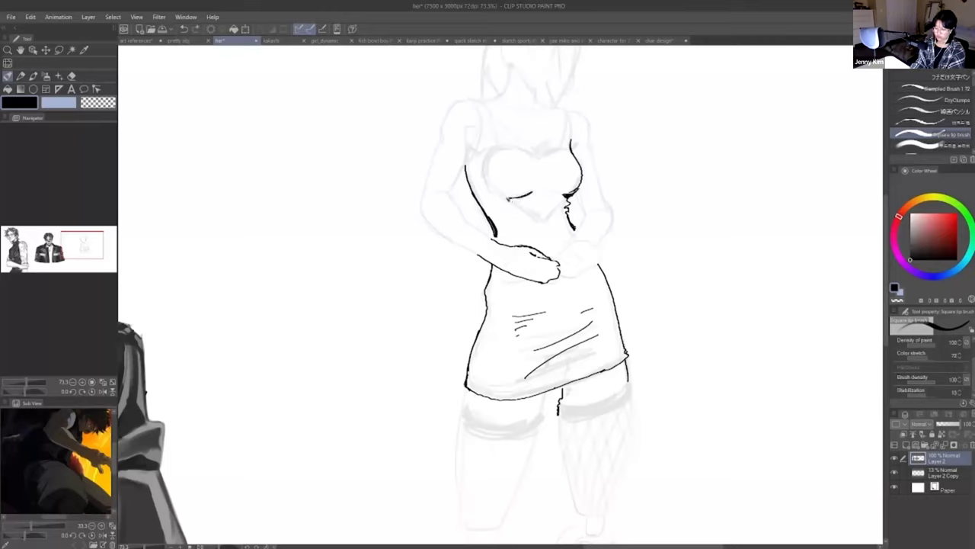
pyautogui.click(919, 392)
pyautogui.moveTo(486, 165); pyautogui.dragTo(508, 204)
pyautogui.hotkey('ctrl', 'z')
pyautogui.hotkey('ctrl', 'z')
pyautogui.moveTo(484, 174)
pyautogui.mouseDown()
pyautogui.moveTo(484, 155)
pyautogui.moveTo(522, 143)
pyautogui.moveTo(545, 160)
pyautogui.moveTo(579, 152)
pyautogui.moveTo(544, 160)
pyautogui.mouseUp()
pyautogui.hotkey('ctrl', 'z')
pyautogui.hotkey('ctrl', 'z')
pyautogui.hotkey('ctrl', 'z')
pyautogui.hotkey('ctrl', 'z')
pyautogui.hotkey('ctrl', 'z')
pyautogui.hotkey('ctrl', 'z')
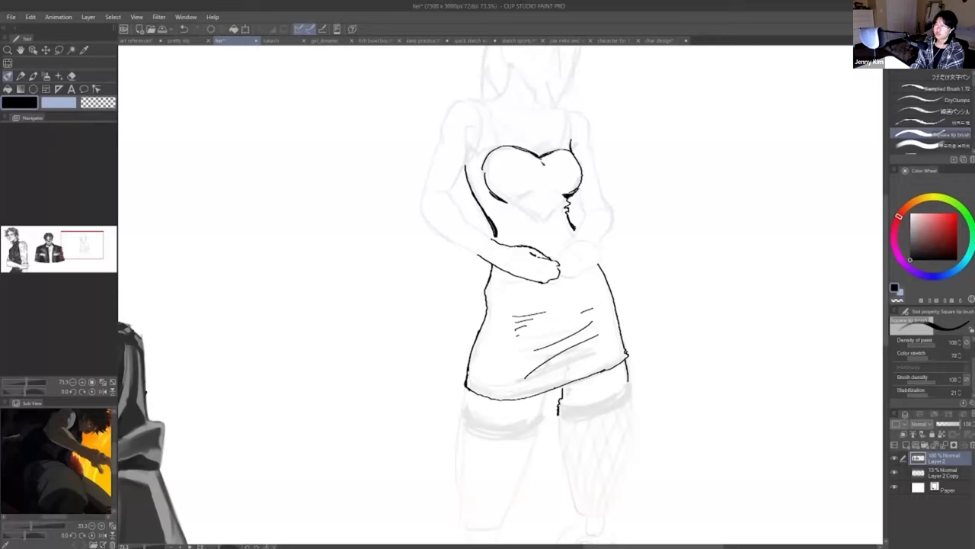
# - Ink the heart's center notch and its two lower sides converging toward the bottom point
pyautogui.moveTo(513, 147)
pyautogui.mouseDown()
pyautogui.moveTo(493, 151)
pyautogui.moveTo(483, 182)
pyautogui.moveTo(545, 223)
pyautogui.mouseUp()
pyautogui.hotkey('ctrl', 'z')
pyautogui.hotkey('ctrl', 'z')
pyautogui.hotkey('ctrl', 'z')
pyautogui.hotkey('ctrl', 'z')
pyautogui.hotkey('ctrl', 'z')
pyautogui.moveTo(504, 200); pyautogui.dragTo(546, 220)
pyautogui.hotkey('ctrl', 'z')
pyautogui.hotkey('ctrl', 'z')
pyautogui.hotkey('ctrl', 'z')
pyautogui.moveTo(571, 195); pyautogui.dragTo(548, 223)
pyautogui.hotkey('ctrl', 'z')
pyautogui.hotkey('ctrl', 'z')
pyautogui.moveTo(500, 198); pyautogui.dragTo(519, 204)
pyautogui.hotkey('ctrl', 'z')
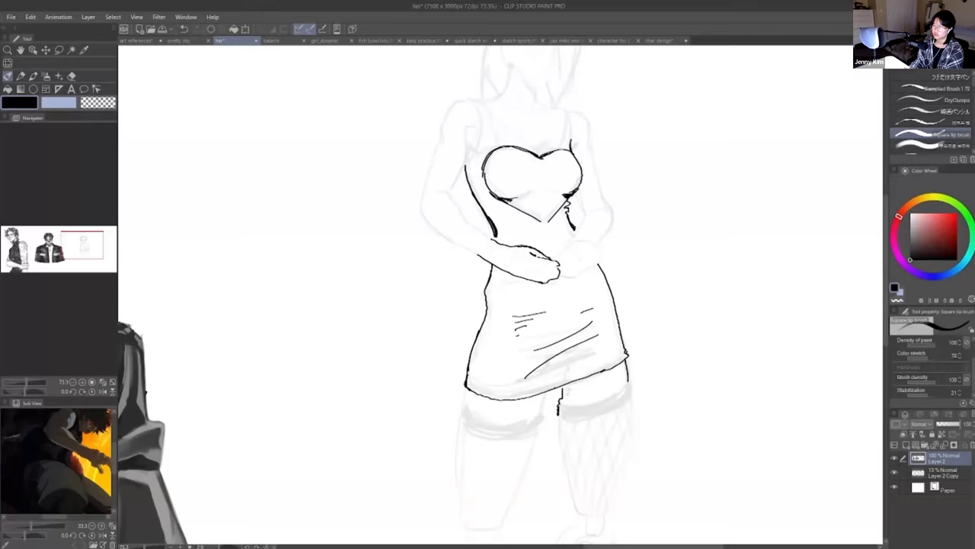
# - Ink small fabric creases and dark accents inside the chest heart and near its lower point
pyautogui.hotkey('ctrl', 'z')
pyautogui.moveTo(531, 234)
pyautogui.mouseDown()
pyautogui.moveTo(546, 242)
pyautogui.moveTo(513, 219)
pyautogui.mouseUp()
pyautogui.moveTo(514, 225); pyautogui.dragTo(525, 236)
pyautogui.scroll(-3, 546, 205)
pyautogui.hotkey('ctrl', 'z')
pyautogui.moveTo(537, 199); pyautogui.dragTo(562, 212)
pyautogui.moveTo(561, 202); pyautogui.dragTo(550, 214)
pyautogui.moveTo(524, 173); pyautogui.dragTo(551, 182)
# - Ink the neck, shoulder and outer arm down to the elbow on the side nearest the jacketed portrait
pyautogui.moveTo(522, 105)
pyautogui.mouseDown()
pyautogui.moveTo(516, 125)
pyautogui.moveTo(474, 143)
pyautogui.moveTo(455, 214)
pyautogui.mouseUp()
pyautogui.hotkey('ctrl', 'z')
pyautogui.moveTo(471, 160); pyautogui.dragTo(456, 218)
pyautogui.hotkey('ctrl', 'z')
pyautogui.moveTo(461, 203)
pyautogui.mouseDown()
pyautogui.moveTo(481, 208)
pyautogui.moveTo(476, 199)
pyautogui.mouseUp()
pyautogui.hotkey('ctrl', 'z')
pyautogui.hotkey('ctrl', 'z')
# - Ink the inner edge of the same arm and the upper edge of its forearm
pyautogui.moveTo(486, 159)
pyautogui.mouseDown()
pyautogui.moveTo(493, 169)
pyautogui.moveTo(481, 200)
pyautogui.moveTo(499, 245)
pyautogui.mouseUp()
pyautogui.hotkey('ctrl', 'z')
pyautogui.hotkey('ctrl', 'z')
pyautogui.hotkey('ctrl', 'z')
pyautogui.moveTo(477, 201); pyautogui.dragTo(506, 231)
pyautogui.hotkey('ctrl', 'z')
# - Ink the two shoulder straps running down to the heart-shaped bust
pyautogui.moveTo(563, 137)
pyautogui.mouseDown()
pyautogui.moveTo(555, 169)
pyautogui.moveTo(564, 158)
pyautogui.mouseUp()
pyautogui.hotkey('ctrl', 'z')
pyautogui.moveTo(498, 130)
pyautogui.mouseDown()
pyautogui.moveTo(488, 179)
pyautogui.moveTo(503, 137)
pyautogui.moveTo(508, 167)
pyautogui.moveTo(555, 169)
pyautogui.moveTo(547, 174)
pyautogui.mouseUp()
pyautogui.hotkey('ctrl', 'z')
pyautogui.hotkey('ctrl', 'z')
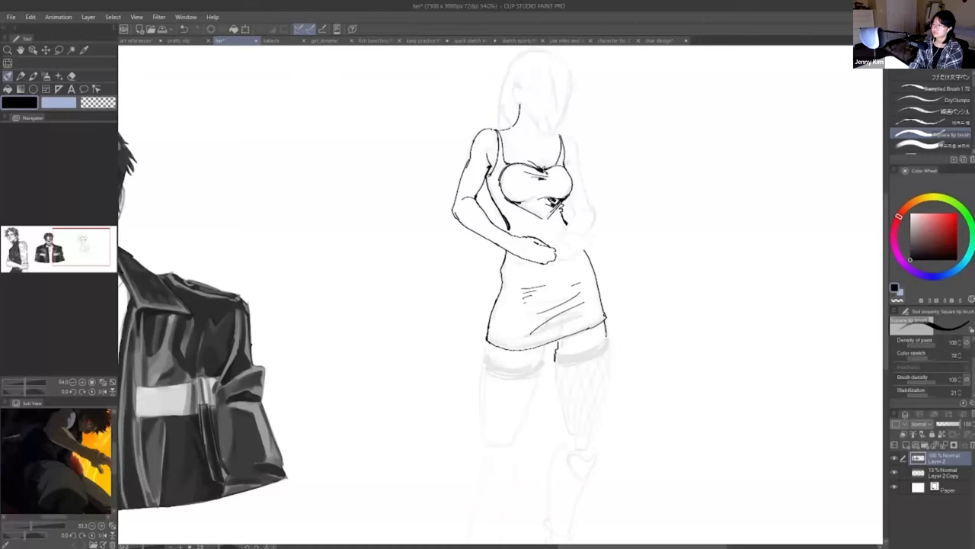
pyautogui.hotkey('ctrl', 'z')
pyautogui.hotkey('ctrl', 'z')
# - Ink the collarbone marks and the shoulder farthest from the jacketed portrait
pyautogui.moveTo(503, 136); pyautogui.dragTo(519, 138)
pyautogui.moveTo(528, 140)
pyautogui.mouseDown()
pyautogui.moveTo(569, 137)
pyautogui.moveTo(581, 163)
pyautogui.mouseUp()
pyautogui.hotkey('ctrl', 'z')
pyautogui.hotkey('ctrl', 'z')
pyautogui.hotkey('ctrl', 'z')
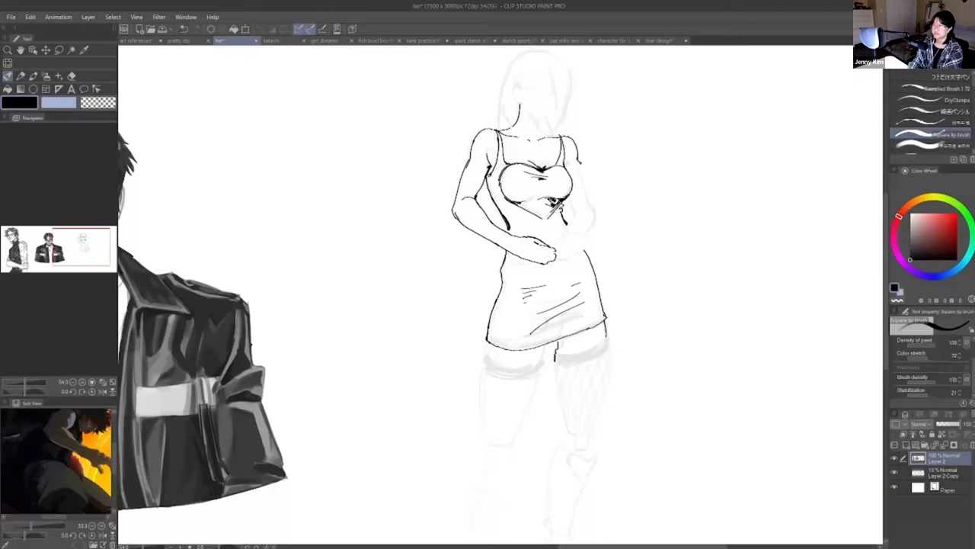
# - Ink the arm farthest from the jacketed portrait down to its hand and fingers clasping the other hand
pyautogui.moveTo(578, 161)
pyautogui.mouseDown()
pyautogui.moveTo(596, 217)
pyautogui.moveTo(573, 210)
pyautogui.moveTo(585, 213)
pyautogui.moveTo(554, 246)
pyautogui.mouseUp()
pyautogui.hotkey('ctrl', 'z')
pyautogui.hotkey('ctrl', 'z')
pyautogui.moveTo(574, 238); pyautogui.dragTo(565, 235)
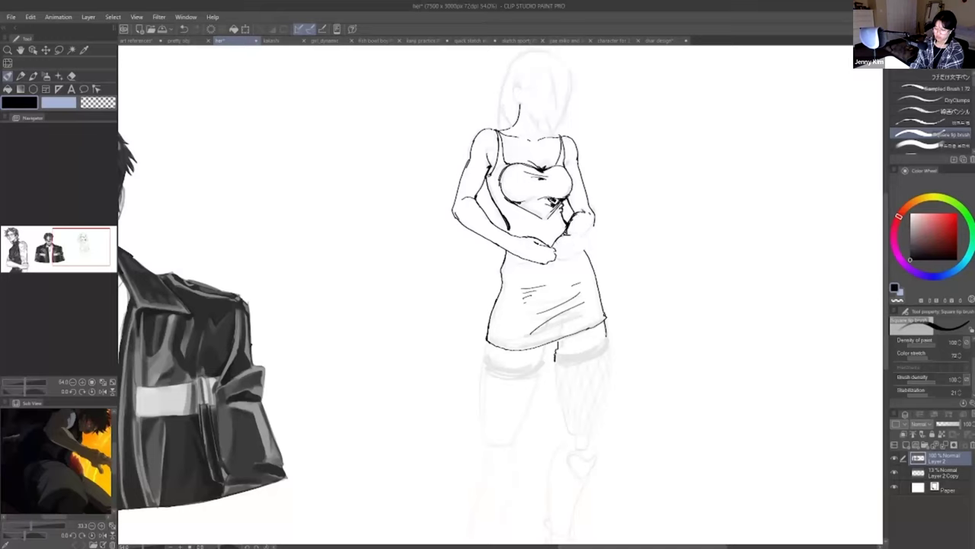
pyautogui.moveTo(595, 226); pyautogui.dragTo(584, 242)
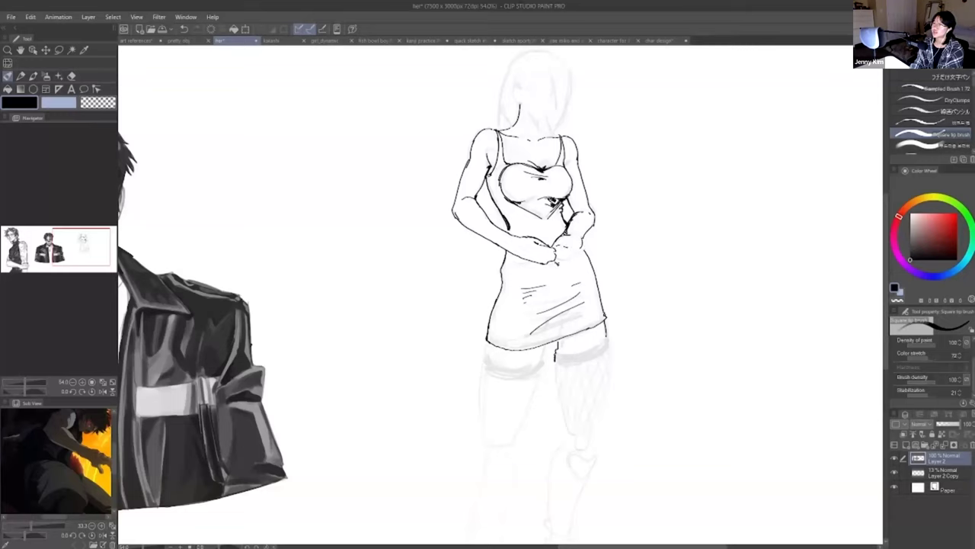
pyautogui.moveTo(564, 261); pyautogui.dragTo(582, 250)
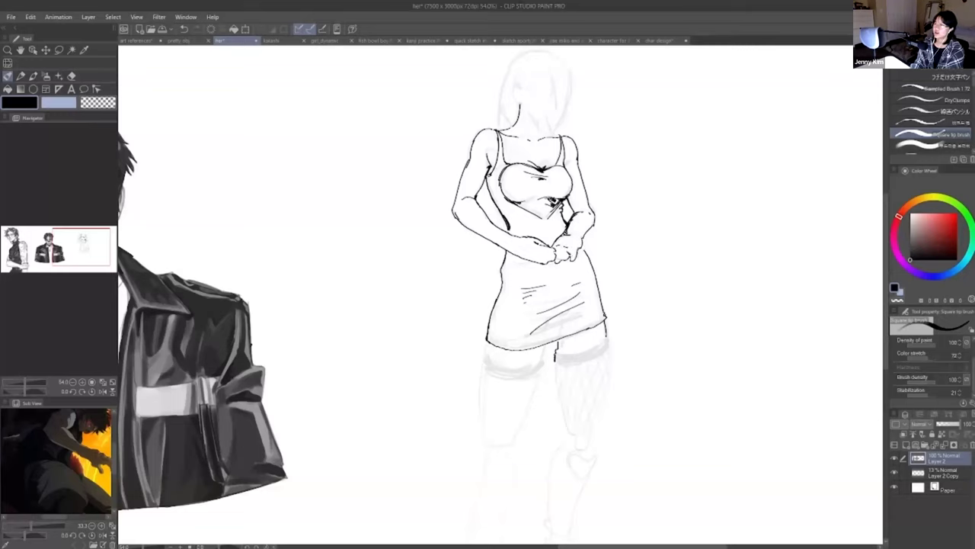
# - Rework the heart's lower edges down to the point and darken its curve beside the far arm
pyautogui.moveTo(500, 186)
pyautogui.mouseDown()
pyautogui.moveTo(511, 206)
pyautogui.moveTo(545, 221)
pyautogui.mouseUp()
pyautogui.hotkey('ctrl', 'z')
pyautogui.hotkey('ctrl', 'z')
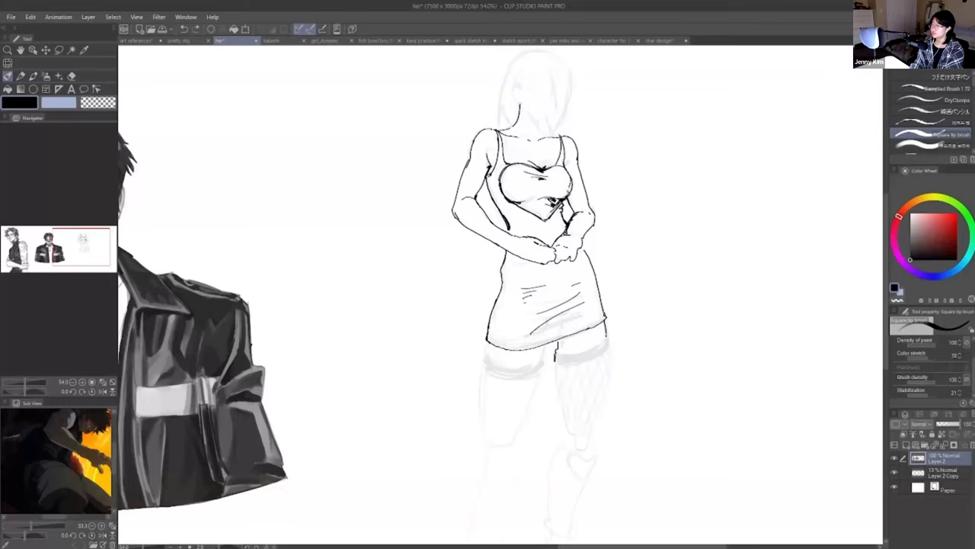
pyautogui.moveTo(559, 193)
pyautogui.mouseDown()
pyautogui.moveTo(572, 187)
pyautogui.moveTo(566, 176)
pyautogui.moveTo(568, 198)
pyautogui.moveTo(567, 177)
pyautogui.mouseUp()
pyautogui.hotkey('ctrl', 'z')
pyautogui.hotkey('ctrl', 'z')
pyautogui.hotkey('ctrl', 'z')
pyautogui.hotkey('ctrl', 'z')
# - Thicken the heart's outline along the curve and lower corner nearest the jacketed portrait
pyautogui.moveTo(503, 194)
pyautogui.mouseDown()
pyautogui.moveTo(546, 198)
pyautogui.moveTo(499, 200)
pyautogui.moveTo(525, 200)
pyautogui.mouseUp()
pyautogui.hotkey('ctrl', 'z')
pyautogui.scroll(2, 540, 197)
pyautogui.hotkey('ctrl', 'z')
pyautogui.moveTo(494, 160)
pyautogui.mouseDown()
pyautogui.moveTo(491, 196)
pyautogui.moveTo(503, 199)
pyautogui.mouseUp()
pyautogui.scroll(-1, 499, 205)
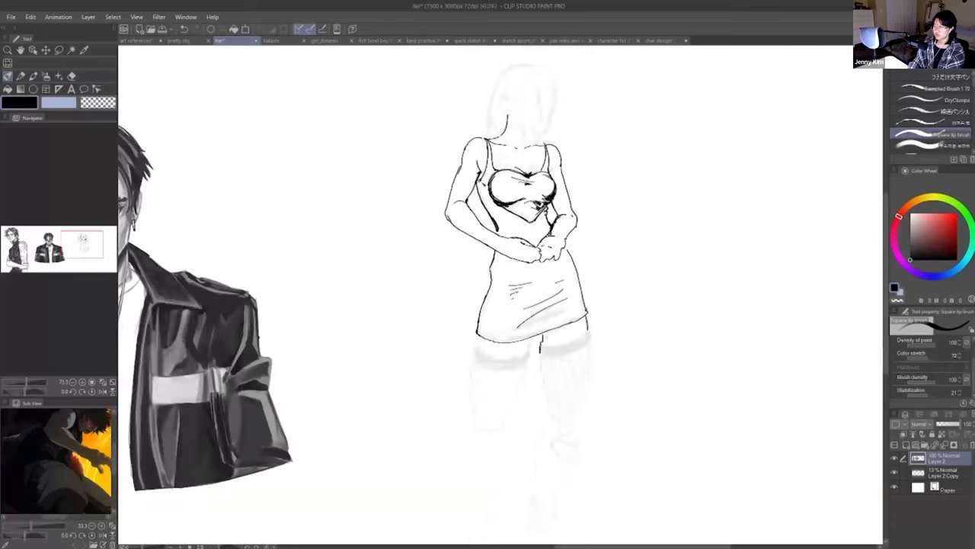
# - Ink the third figure's ear, neck lines, partial jawline and the hair tips beside the neck
pyautogui.scroll(1, 505, 112)
pyautogui.moveTo(508, 96)
pyautogui.mouseDown()
pyautogui.moveTo(499, 111)
pyautogui.moveTo(511, 119)
pyautogui.moveTo(539, 136)
pyautogui.moveTo(552, 124)
pyautogui.moveTo(532, 154)
pyautogui.moveTo(545, 154)
pyautogui.mouseUp()
pyautogui.press('e')
pyautogui.press('b')
pyautogui.hotkey('ctrl', 'z')
pyautogui.hotkey('ctrl', 'z')
pyautogui.hotkey('ctrl', 'z')
pyautogui.hotkey('ctrl', 'z')
pyautogui.hotkey('ctrl', 'z')
pyautogui.hotkey('ctrl', 'z')
pyautogui.hotkey('ctrl', 'z')
pyautogui.moveTo(564, 128); pyautogui.dragTo(547, 155)
pyautogui.scroll(-1, 600, 91)
pyautogui.scroll(2, 579, 168)
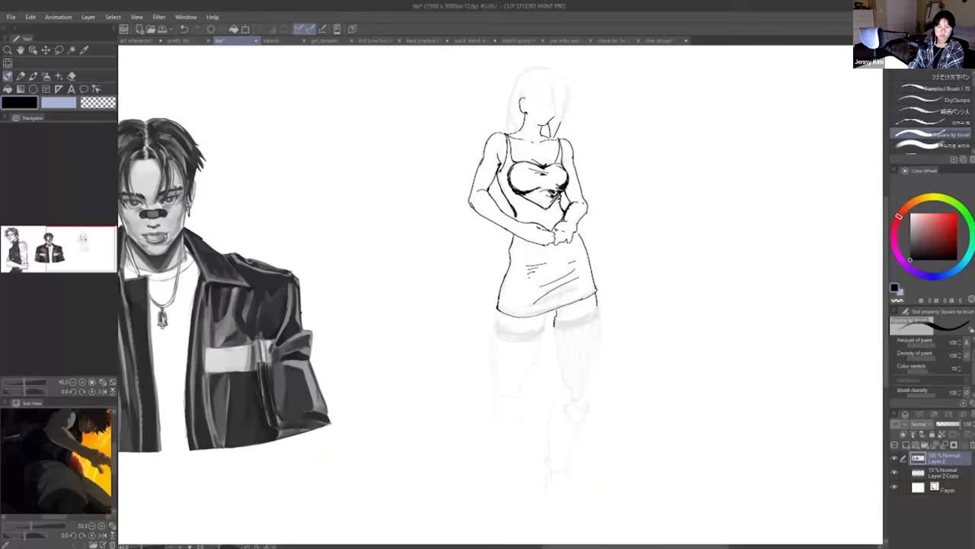
# - Add a curved accent inside the heart, and ink the upper thighs with the stocking tops below the skirt
pyautogui.moveTo(511, 173); pyautogui.dragTo(523, 183)
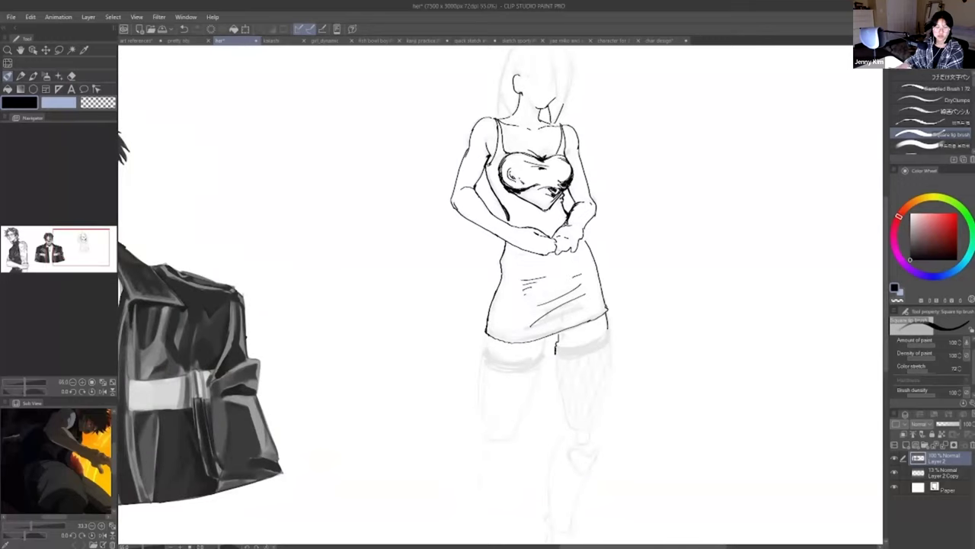
pyautogui.moveTo(488, 335); pyautogui.dragTo(489, 347)
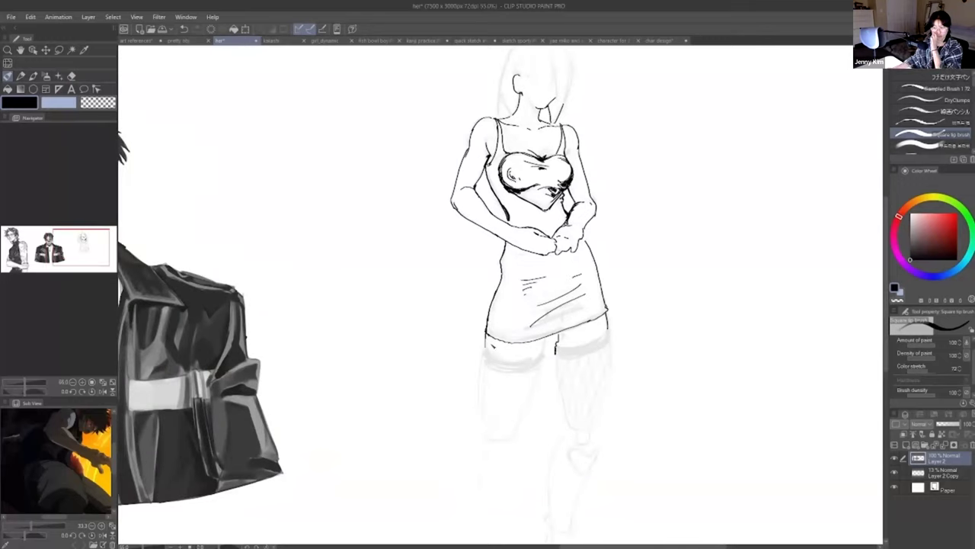
pyautogui.moveTo(548, 336); pyautogui.dragTo(542, 354)
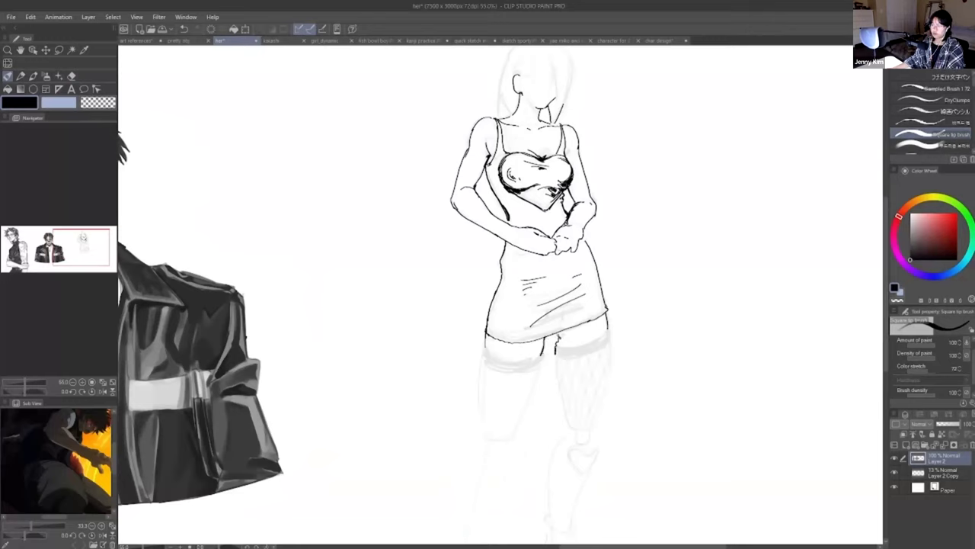
pyautogui.moveTo(486, 346)
pyautogui.mouseDown()
pyautogui.moveTo(534, 362)
pyautogui.moveTo(610, 332)
pyautogui.moveTo(610, 345)
pyautogui.mouseUp()
pyautogui.hotkey('ctrl', 'z')
pyautogui.hotkey('ctrl', 'z')
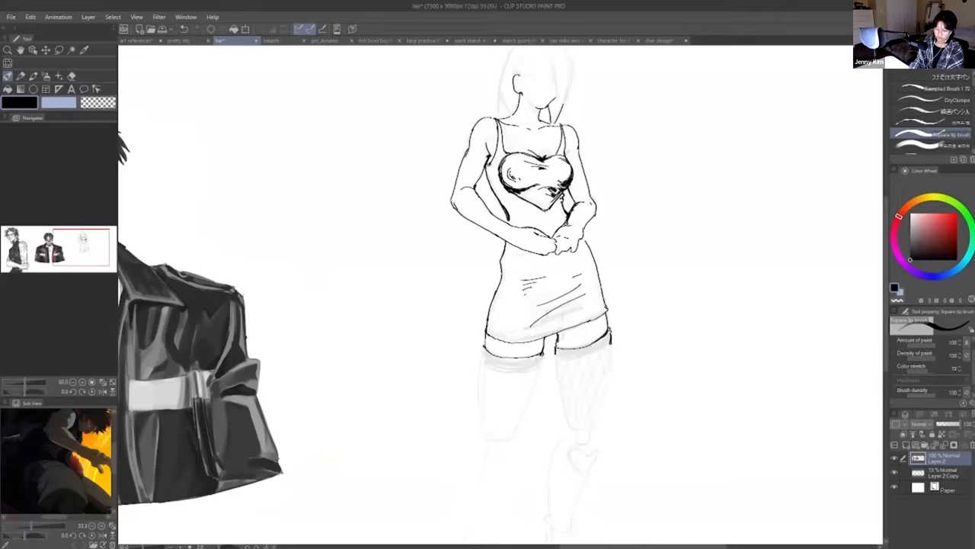
# - Complete the jawline and ink a beaded necklace around the base of the neck
pyautogui.scroll(1, 524, 270)
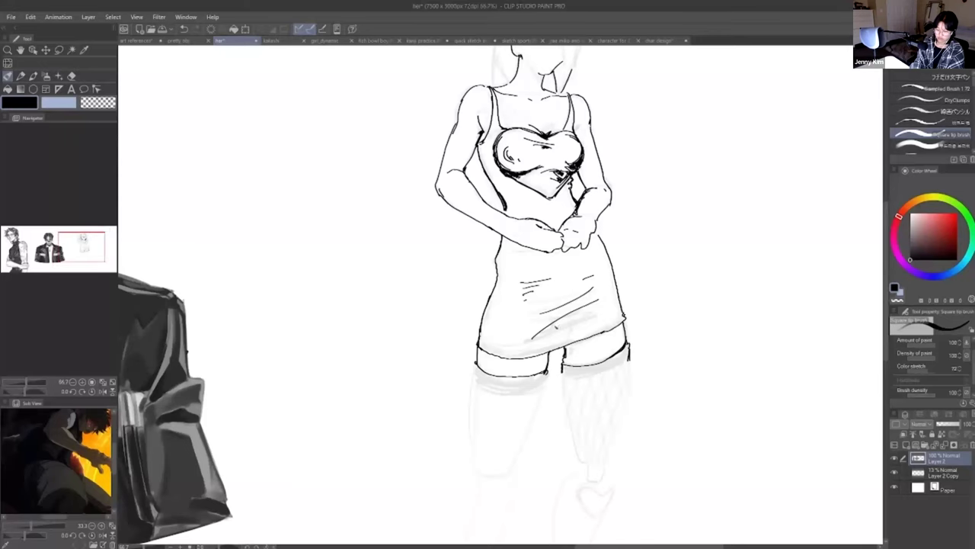
pyautogui.moveTo(365, 132); pyautogui.dragTo(347, 297)
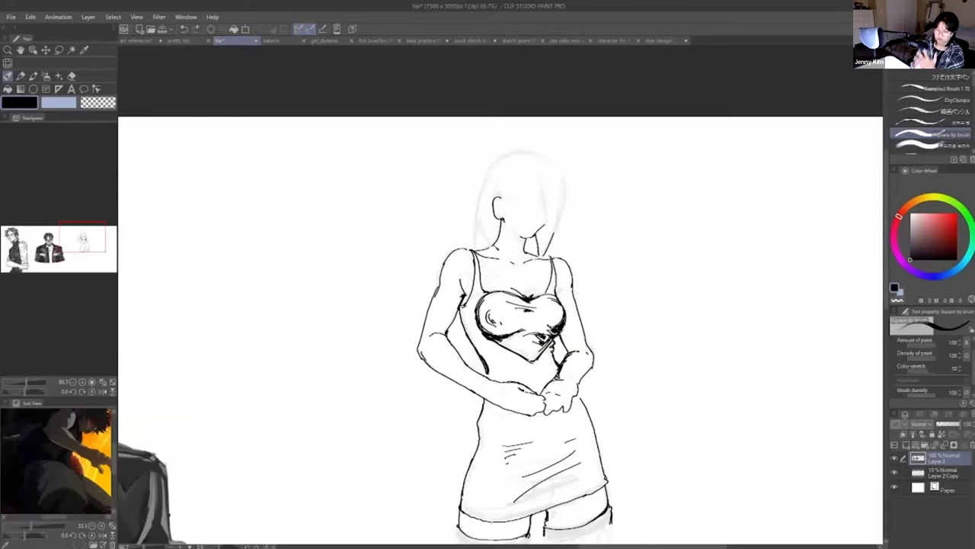
pyautogui.moveTo(506, 252); pyautogui.dragTo(528, 256)
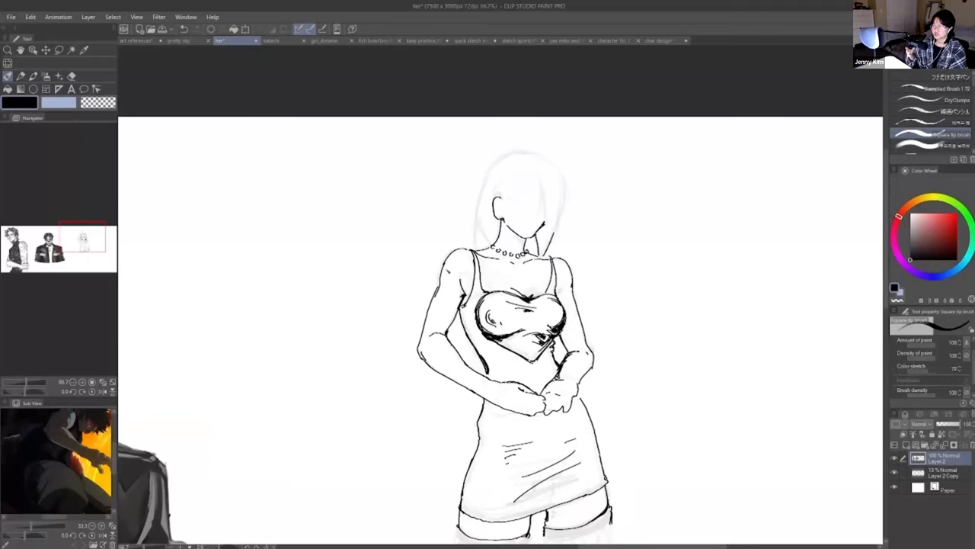
# - Ink the upper edges of long gloves around both elbows
pyautogui.moveTo(452, 372); pyautogui.dragTo(492, 386)
pyautogui.hotkey('ctrl', 'z')
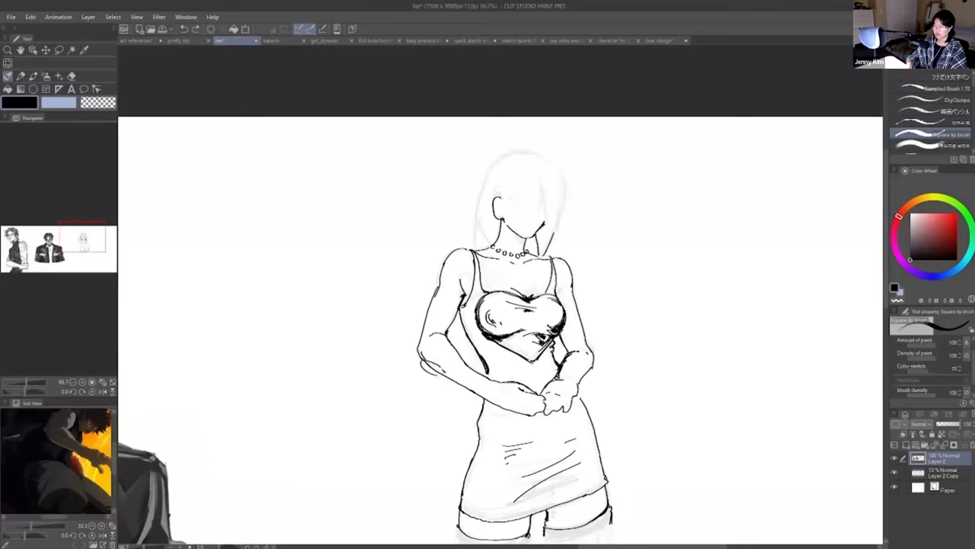
pyautogui.moveTo(413, 338)
pyautogui.mouseDown()
pyautogui.moveTo(455, 322)
pyautogui.moveTo(447, 330)
pyautogui.mouseUp()
pyautogui.moveTo(413, 339); pyautogui.dragTo(422, 363)
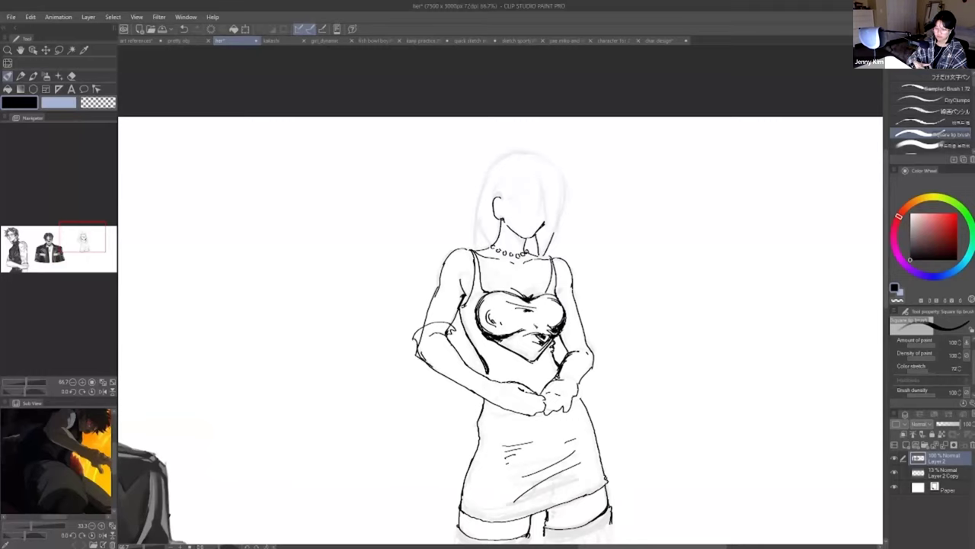
pyautogui.moveTo(565, 346)
pyautogui.mouseDown()
pyautogui.moveTo(585, 337)
pyautogui.moveTo(590, 358)
pyautogui.mouseUp()
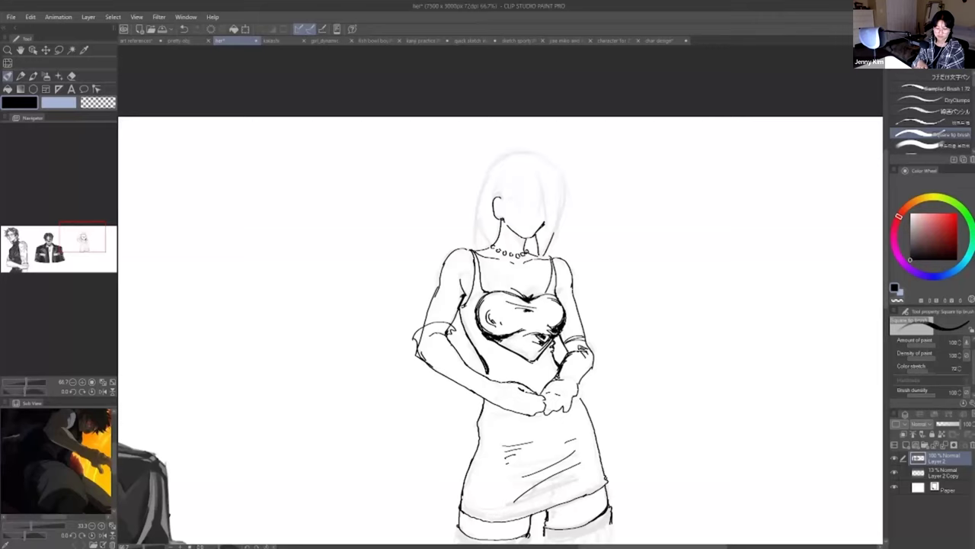
# - Ink fold marks at the elbow and along the forearm of the glove nearest the jacketed portrait
pyautogui.moveTo(427, 341)
pyautogui.mouseDown()
pyautogui.moveTo(450, 334)
pyautogui.moveTo(452, 348)
pyautogui.moveTo(420, 346)
pyautogui.moveTo(423, 335)
pyautogui.mouseUp()
pyautogui.press('e')
pyautogui.hotkey('ctrl', 'z')
pyautogui.press('b')
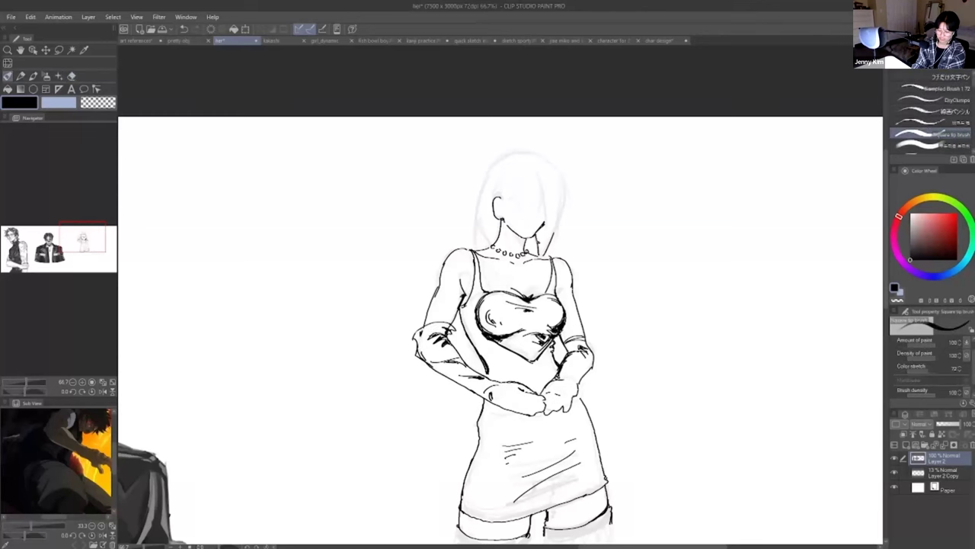
# - Refine the jaw's inked line so that its two sides meet in a pointed chin
pyautogui.scroll(3, 536, 226)
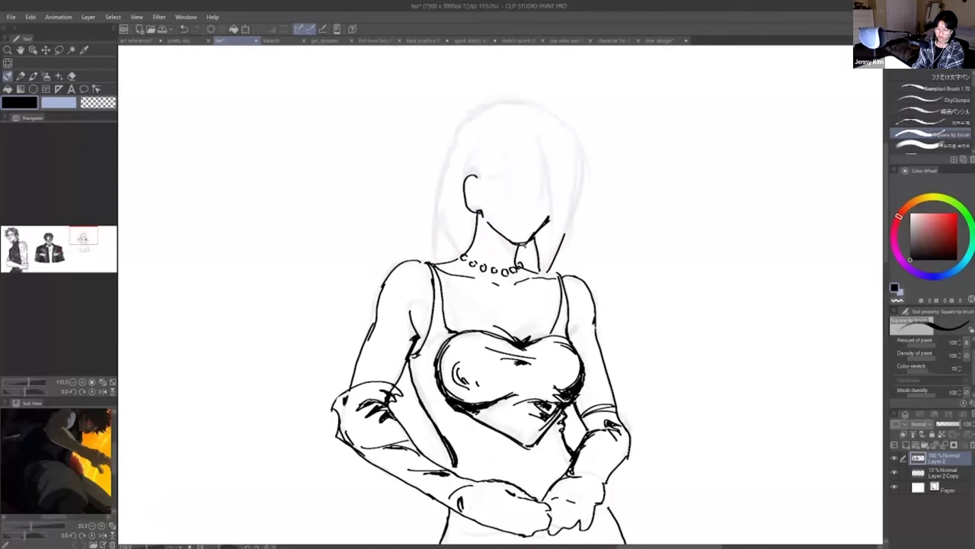
pyautogui.moveTo(523, 244); pyautogui.dragTo(546, 223)
pyautogui.hotkey('ctrl', 'z')
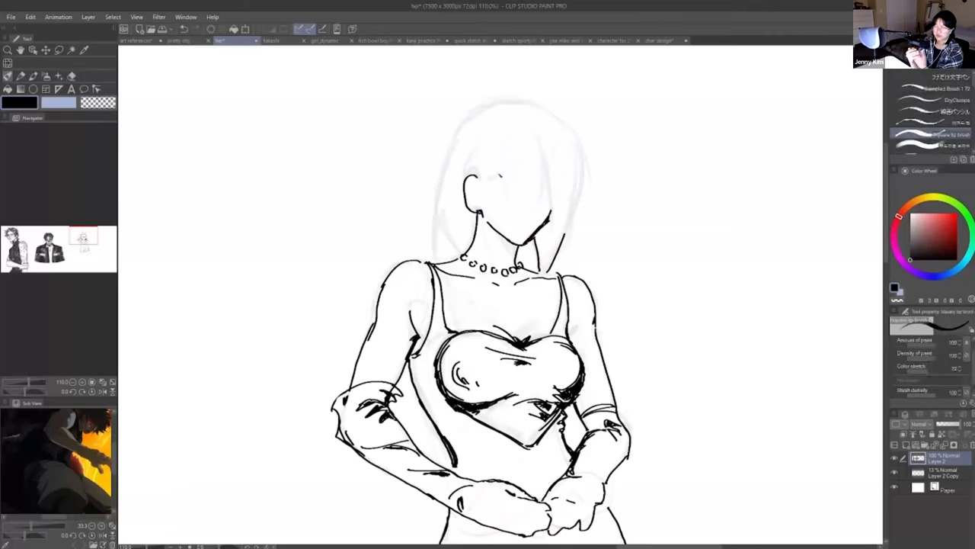
# - Ink the inner ear details and earrings, and add the nose and mouth to the face
pyautogui.moveTo(475, 172)
pyautogui.mouseDown()
pyautogui.moveTo(483, 188)
pyautogui.moveTo(458, 195)
pyautogui.moveTo(483, 182)
pyautogui.mouseUp()
pyautogui.hotkey('ctrl', 'z')
pyautogui.hotkey('ctrl', 'z')
pyautogui.press('e')
pyautogui.hotkey('ctrl', 'z')
pyautogui.press('p')
pyautogui.moveTo(475, 172)
pyautogui.mouseDown()
pyautogui.moveTo(482, 199)
pyautogui.moveTo(474, 205)
pyautogui.moveTo(527, 222)
pyautogui.mouseUp()
pyautogui.scroll(-3, 490, 186)
pyautogui.scroll(2, 490, 186)
pyautogui.hotkey('ctrl', 'z')
pyautogui.hotkey('ctrl', 'z')
pyautogui.hotkey('ctrl', 'z')
pyautogui.hotkey('ctrl', 'z')
pyautogui.hotkey('ctrl', 'z')
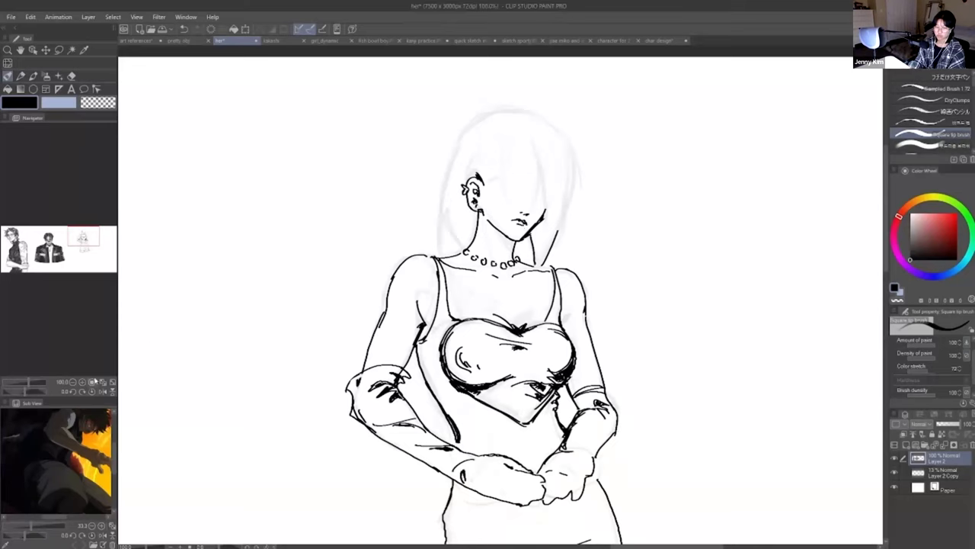
# - Flip the canvas view horizontally and ink a short mark for the hairline above the face
pyautogui.click(102, 391)
pyautogui.moveTo(464, 155); pyautogui.dragTo(456, 216)
pyautogui.hotkey('ctrl', 'z')
pyautogui.moveTo(475, 157); pyautogui.dragTo(486, 154)
pyautogui.hotkey('ctrl', 'z')
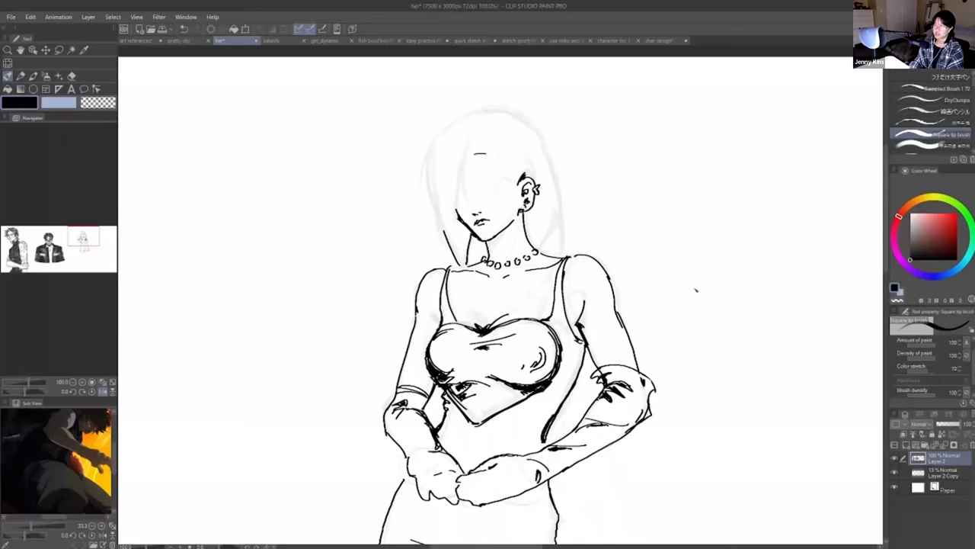
# - Erase the faded sketch of the outer hair around the head on Layer 2 Copy
pyautogui.click(938, 472)
pyautogui.press('e')
pyautogui.moveTo(443, 130)
pyautogui.mouseDown()
pyautogui.moveTo(490, 110)
pyautogui.moveTo(530, 118)
pyautogui.moveTo(434, 153)
pyautogui.moveTo(475, 137)
pyautogui.moveTo(438, 215)
pyautogui.mouseUp()
pyautogui.moveTo(563, 136); pyautogui.dragTo(584, 222)
pyautogui.press('b')
pyautogui.scroll(-1, 643, 220)
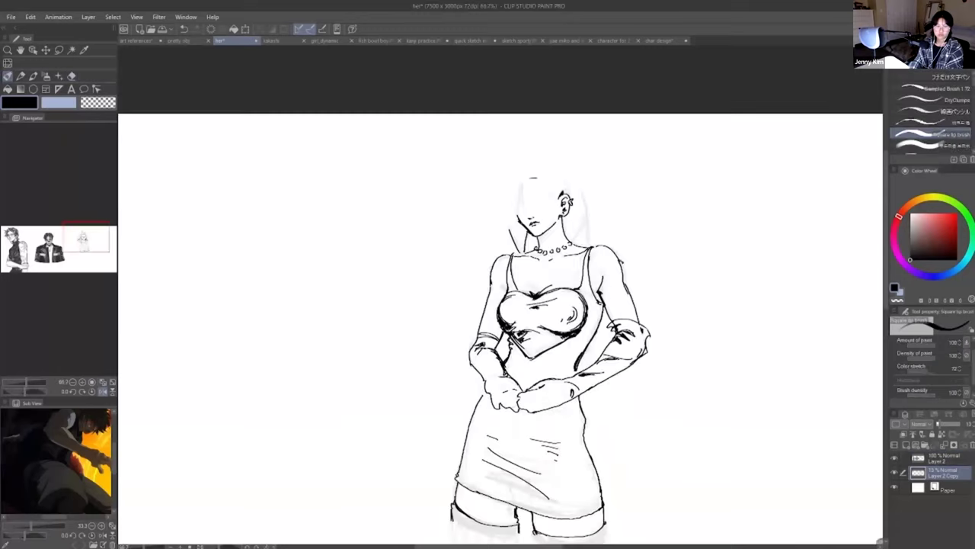
# - On Layer 2, ink the face contour opposite the ear and a strand falling from the parting
pyautogui.click(940, 457)
pyautogui.hotkey('ctrl', 'z')
pyautogui.moveTo(528, 182); pyautogui.dragTo(519, 214)
pyautogui.hotkey('ctrl', 'z')
pyautogui.moveTo(528, 181); pyautogui.dragTo(519, 219)
pyautogui.hotkey('ctrl', 'z')
pyautogui.hotkey('ctrl', 'z')
pyautogui.moveTo(532, 178); pyautogui.dragTo(545, 217)
pyautogui.moveTo(532, 177); pyautogui.dragTo(546, 215)
# - Ink a strand swept from the parting toward the ear and the outer hair edge opposite it
pyautogui.moveTo(543, 183); pyautogui.dragTo(564, 201)
pyautogui.hotkey('ctrl', 'z')
pyautogui.moveTo(506, 186)
pyautogui.mouseDown()
pyautogui.moveTo(509, 233)
pyautogui.moveTo(505, 196)
pyautogui.moveTo(535, 164)
pyautogui.moveTo(566, 190)
pyautogui.mouseUp()
pyautogui.hotkey('ctrl', 'z')
pyautogui.hotkey('ctrl', 'z')
pyautogui.hotkey('ctrl', 'z')
pyautogui.hotkey('ctrl', 'z')
# - Ink the hair strands above and behind the ear, running down beside the neck
pyautogui.moveTo(563, 179); pyautogui.dragTo(581, 224)
pyautogui.hotkey('ctrl', 'z')
pyautogui.moveTo(572, 187)
pyautogui.mouseDown()
pyautogui.moveTo(581, 235)
pyautogui.moveTo(572, 242)
pyautogui.moveTo(580, 239)
pyautogui.mouseUp()
pyautogui.hotkey('ctrl', 'z')
pyautogui.hotkey('ctrl', 'z')
pyautogui.hotkey('ctrl', 'z')
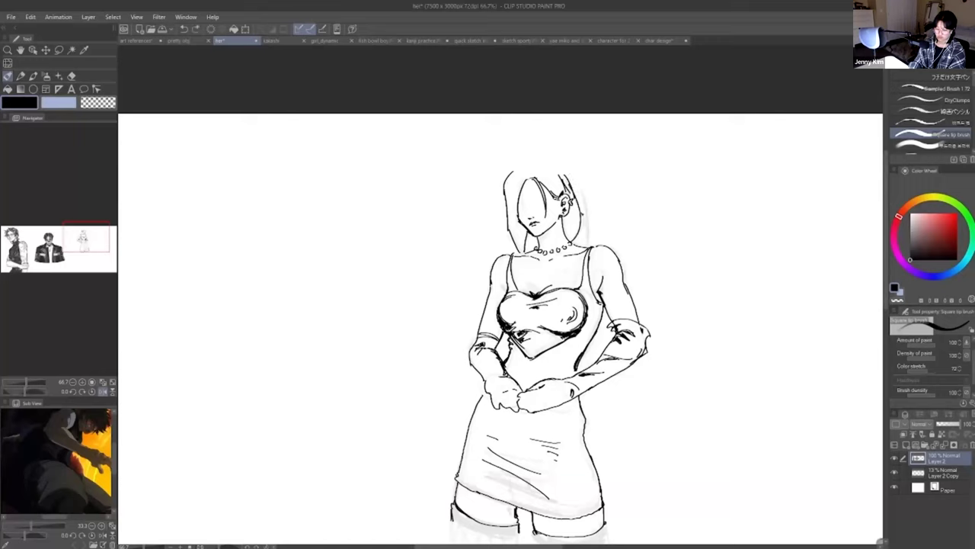
# - Clean up the outer hair contour on the side of the face opposite the ear
pyautogui.press('e')
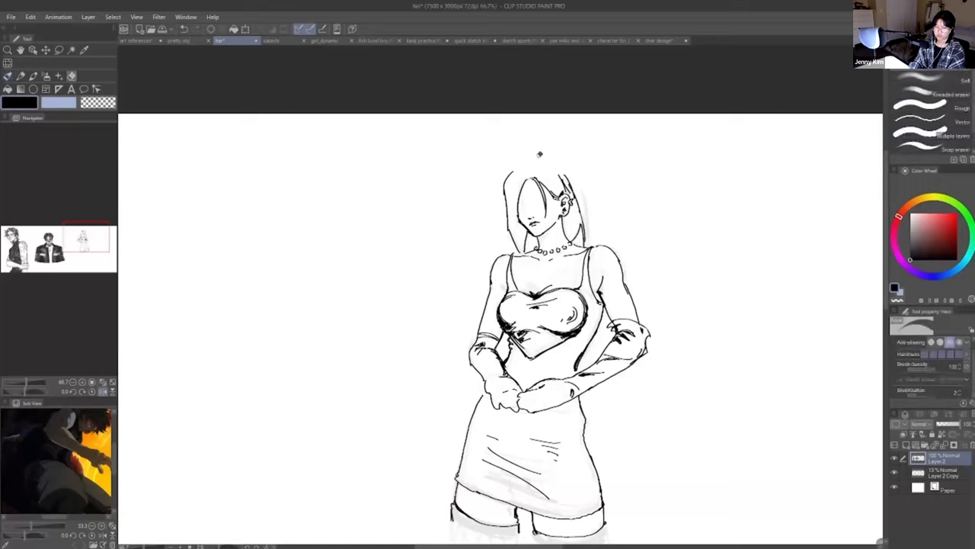
pyautogui.press('p')
pyautogui.moveTo(510, 176); pyautogui.dragTo(507, 224)
pyautogui.hotkey('ctrl', 'z')
pyautogui.press('e')
pyautogui.moveTo(509, 188); pyautogui.dragTo(510, 223)
pyautogui.scroll(3, 523, 169)
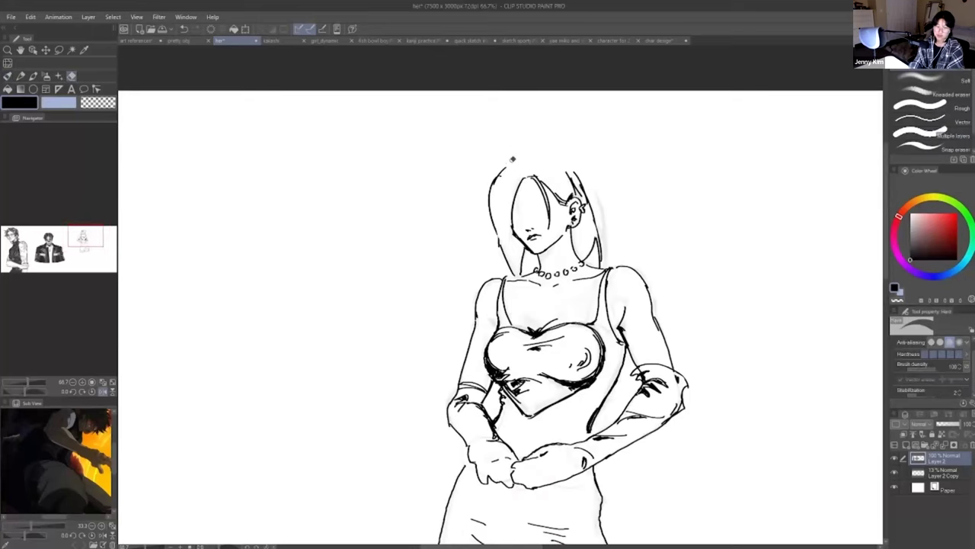
# - Ink swept-back strands between the parting and the ear, and trim the upper end of the opposite hair contour
pyautogui.press('b')
pyautogui.moveTo(532, 174); pyautogui.dragTo(572, 194)
pyautogui.hotkey('ctrl', 'z')
pyautogui.hotkey('ctrl', 'z')
pyautogui.moveTo(551, 183); pyautogui.dragTo(565, 189)
pyautogui.press('e')
pyautogui.moveTo(505, 168); pyautogui.dragTo(498, 180)
pyautogui.press('b')
pyautogui.hotkey('ctrl', 'z')
# - Ink the neck muscle lines down to the collarbone and a dark shadow accent under the chin
pyautogui.moveTo(512, 221)
pyautogui.mouseDown()
pyautogui.moveTo(523, 245)
pyautogui.moveTo(563, 266)
pyautogui.moveTo(557, 288)
pyautogui.mouseUp()
pyautogui.hotkey('ctrl', 'z')
pyautogui.moveTo(566, 275); pyautogui.dragTo(549, 287)
pyautogui.hotkey('ctrl', 'z')
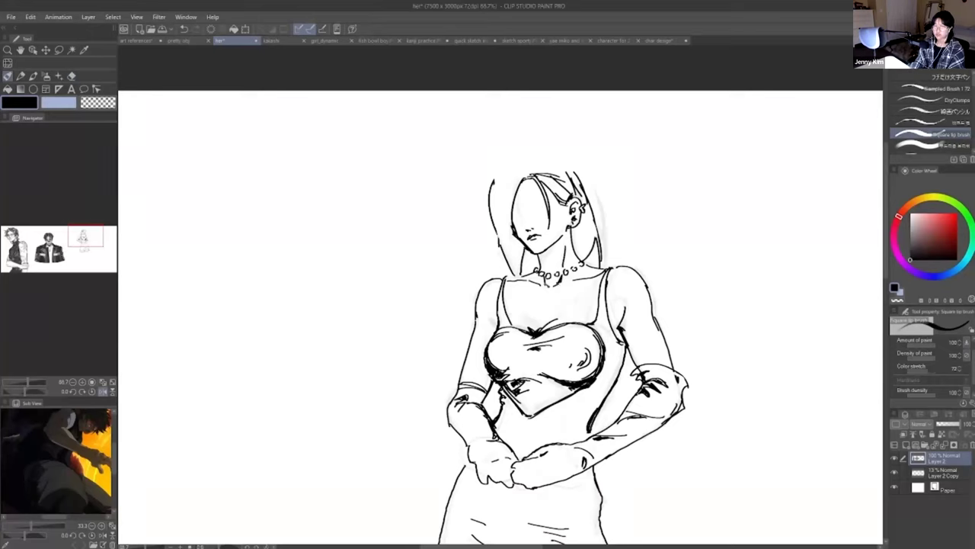
pyautogui.moveTo(555, 243); pyautogui.dragTo(543, 270)
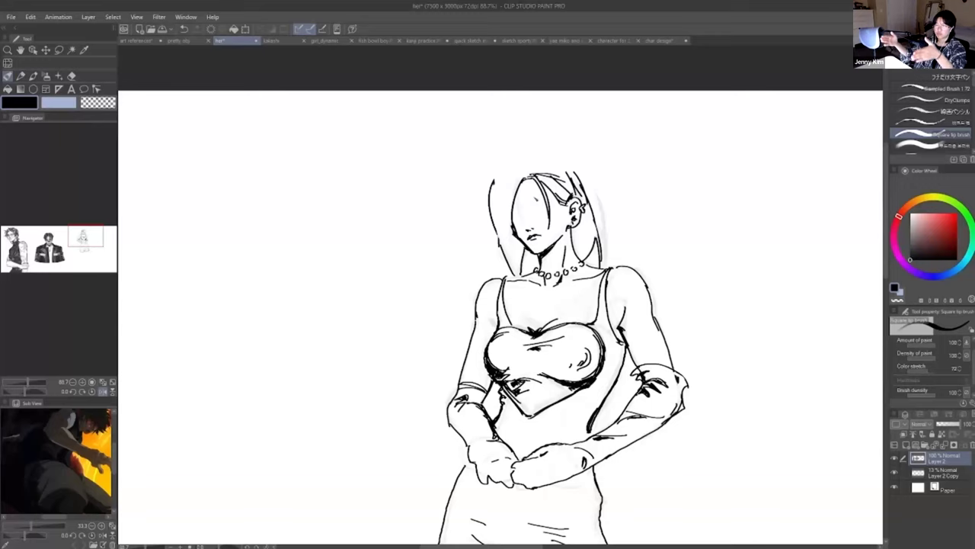
# - Ink a short brow curve beside the face contour opposite the ear, and try extending the earring
pyautogui.moveTo(540, 202)
pyautogui.mouseDown()
pyautogui.moveTo(555, 198)
pyautogui.moveTo(521, 214)
pyautogui.mouseUp()
pyautogui.hotkey('ctrl', 'z')
pyautogui.hotkey('ctrl', 'z')
pyautogui.hotkey('ctrl', 'z')
pyautogui.hotkey('ctrl', 'z')
pyautogui.hotkey('ctrl', 'z')
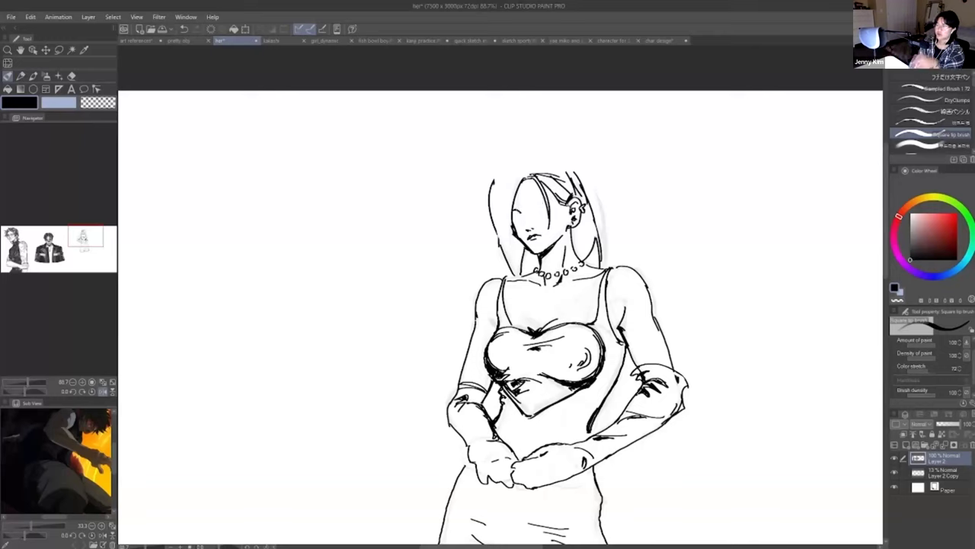
pyautogui.moveTo(584, 216); pyautogui.dragTo(577, 238)
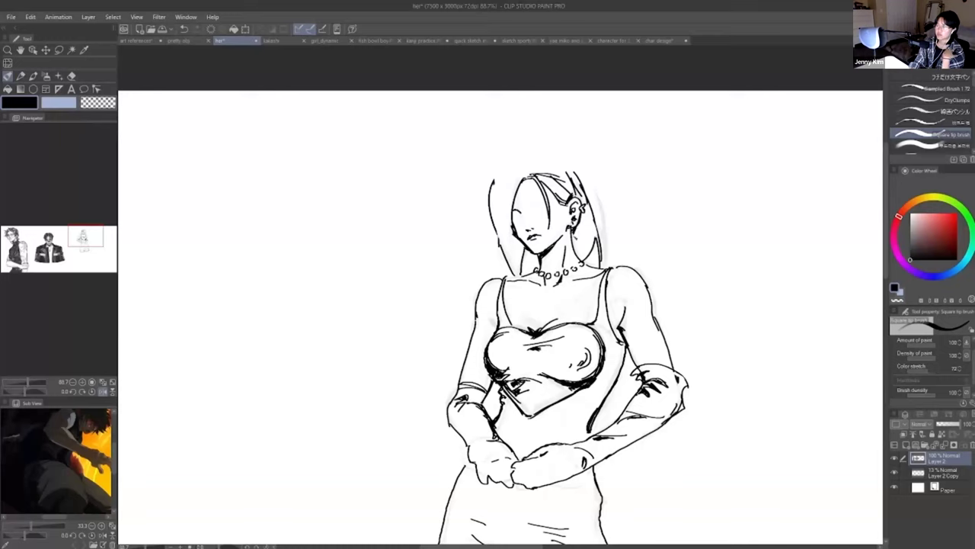
pyautogui.hotkey('ctrl', 'z')
# - Ink the rounded crown of the hair and the swept strands above the ear
pyautogui.moveTo(574, 169)
pyautogui.mouseDown()
pyautogui.moveTo(596, 219)
pyautogui.moveTo(590, 195)
pyautogui.mouseUp()
pyautogui.hotkey('ctrl', 'z')
pyautogui.moveTo(529, 174)
pyautogui.mouseDown()
pyautogui.moveTo(568, 162)
pyautogui.moveTo(590, 195)
pyautogui.mouseUp()
pyautogui.hotkey('ctrl', 'z')
pyautogui.moveTo(525, 161); pyautogui.dragTo(563, 152)
pyautogui.moveTo(488, 189); pyautogui.dragTo(534, 154)
pyautogui.hotkey('ctrl', 'z')
# - Ink the hair's outer contour from the crown down the side opposite the ear, reworking the strands over the ear
pyautogui.moveTo(526, 156); pyautogui.dragTo(485, 193)
pyautogui.moveTo(509, 170); pyautogui.dragTo(489, 218)
pyautogui.hotkey('ctrl', 'z')
pyautogui.moveTo(556, 154); pyautogui.dragTo(591, 183)
pyautogui.moveTo(571, 160)
pyautogui.mouseDown()
pyautogui.moveTo(492, 202)
pyautogui.moveTo(498, 239)
pyautogui.mouseUp()
pyautogui.hotkey('ctrl', 'z')
pyautogui.press('e')
pyautogui.hotkey('ctrl', 'z')
pyautogui.press('b')
pyautogui.hotkey('ctrl', 'z')
pyautogui.moveTo(499, 184)
pyautogui.mouseDown()
pyautogui.moveTo(490, 197)
pyautogui.moveTo(500, 258)
pyautogui.mouseUp()
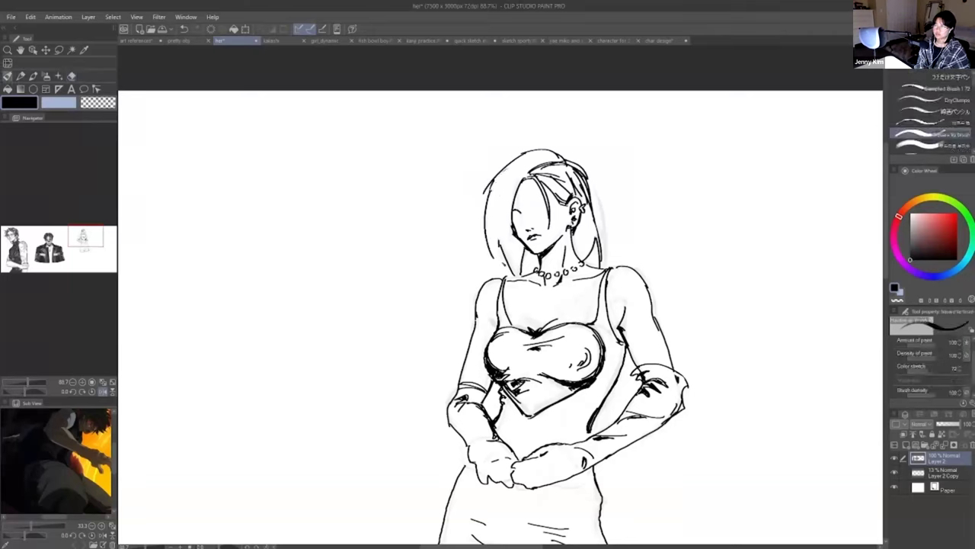
# - Redraw the pointed hair ends beside the neck on the side opposite the ear
pyautogui.hotkey('ctrl', 'z')
pyautogui.moveTo(486, 220); pyautogui.dragTo(504, 273)
pyautogui.moveTo(496, 239); pyautogui.dragTo(504, 267)
pyautogui.hotkey('ctrl', 'z')
pyautogui.hotkey('ctrl', 'z')
pyautogui.hotkey('ctrl', 'z')
pyautogui.moveTo(486, 221)
pyautogui.mouseDown()
pyautogui.moveTo(506, 273)
pyautogui.moveTo(511, 267)
pyautogui.mouseUp()
pyautogui.moveTo(497, 235); pyautogui.dragTo(512, 271)
# - Ink inner strands framing the face from the parting, and add strand lines across the crown
pyautogui.moveTo(532, 177)
pyautogui.mouseDown()
pyautogui.moveTo(503, 227)
pyautogui.moveTo(521, 254)
pyautogui.mouseUp()
pyautogui.hotkey('ctrl', 'z')
pyautogui.moveTo(501, 213); pyautogui.dragTo(530, 266)
pyautogui.hotkey('ctrl', 'z')
pyautogui.moveTo(525, 176)
pyautogui.mouseDown()
pyautogui.moveTo(506, 185)
pyautogui.moveTo(536, 179)
pyautogui.moveTo(509, 178)
pyautogui.moveTo(492, 193)
pyautogui.mouseUp()
pyautogui.hotkey('ctrl', 'z')
pyautogui.hotkey('ctrl', 'z')
pyautogui.hotkey('ctrl', 'z')
pyautogui.moveTo(542, 158); pyautogui.dragTo(509, 167)
# - Ink the brow on the ear side of the face and refine the marks between the brows
pyautogui.moveTo(536, 204)
pyautogui.mouseDown()
pyautogui.moveTo(551, 206)
pyautogui.moveTo(519, 224)
pyautogui.moveTo(547, 221)
pyautogui.mouseUp()
pyautogui.hotkey('ctrl', 'z')
pyautogui.hotkey('ctrl', 'z')
pyautogui.hotkey('ctrl', 'z')
pyautogui.hotkey('ctrl', 'z')
pyautogui.hotkey('ctrl', 'z')
pyautogui.hotkey('ctrl', 'y')
pyautogui.hotkey('ctrl', 'z')
pyautogui.hotkey('ctrl', 'z')
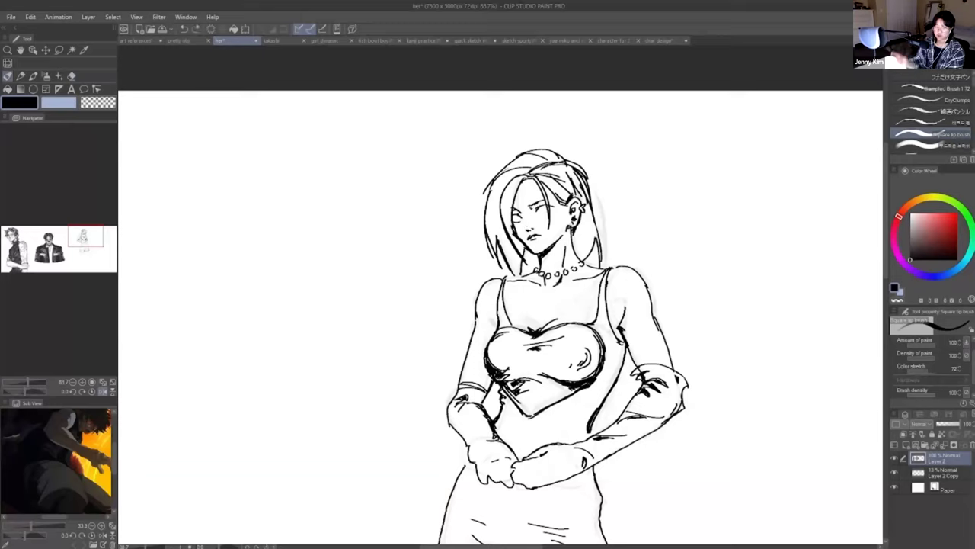
# - Ink the narrow eye lines beneath the brows
pyautogui.hotkey('ctrl', 'z')
pyautogui.moveTo(545, 214)
pyautogui.mouseDown()
pyautogui.moveTo(514, 232)
pyautogui.moveTo(522, 223)
pyautogui.mouseUp()
pyautogui.press('e')
pyautogui.press('b')
pyautogui.hotkey('ctrl', 'z')
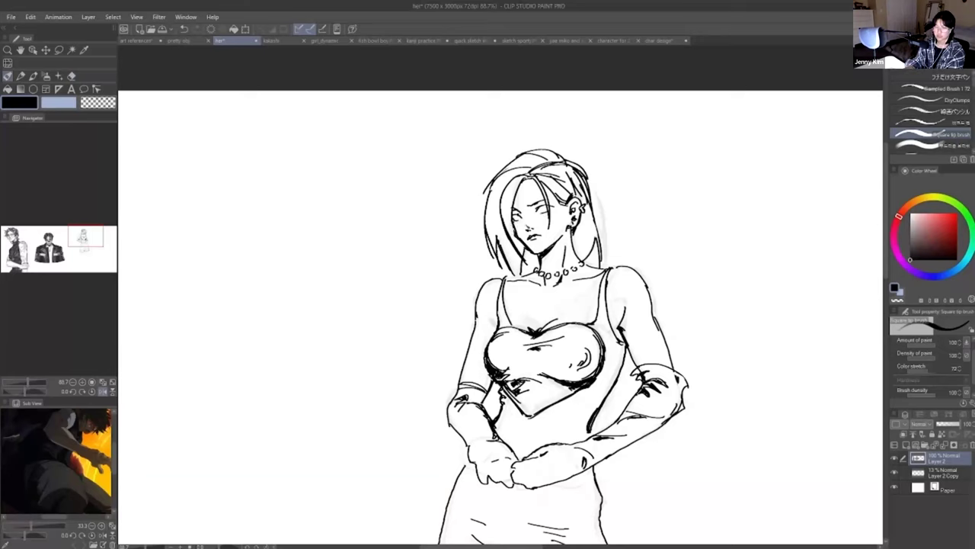
# - Compare the face with and without the latest ink stroke, and keep the stroke
pyautogui.hotkey('ctrl', 'y')
pyautogui.hotkey('ctrl', 'z')
pyautogui.hotkey('ctrl', 'y')
pyautogui.hotkey('ctrl', 'z')
pyautogui.hotkey('ctrl', 'y')
pyautogui.hotkey('ctrl', '-')
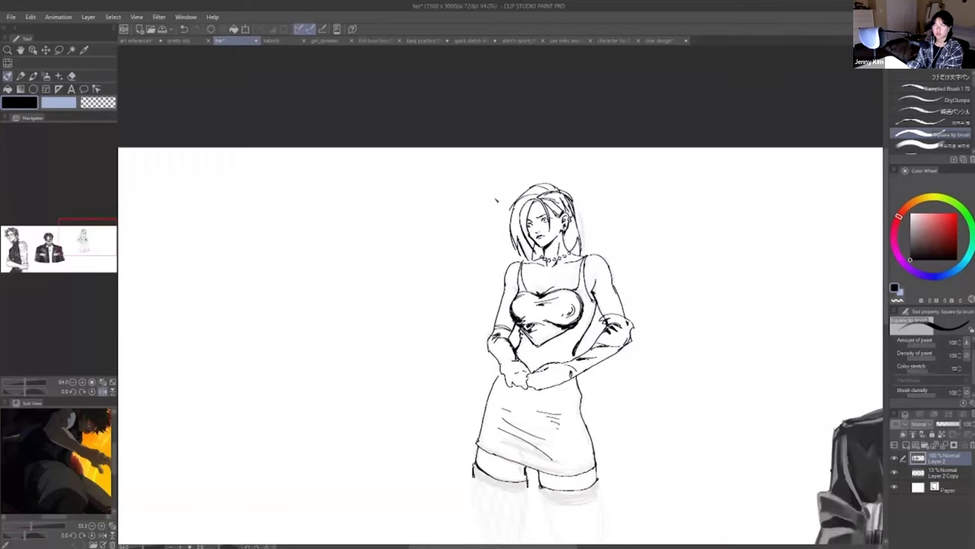
# - Clean up the pointed hair ends beside the neck and fill them with darker inner strands
pyautogui.hotkey('ctrl', '+')
pyautogui.press('e')
pyautogui.moveTo(529, 253); pyautogui.dragTo(532, 261)
pyautogui.press('b')
pyautogui.hotkey('ctrl', 'z')
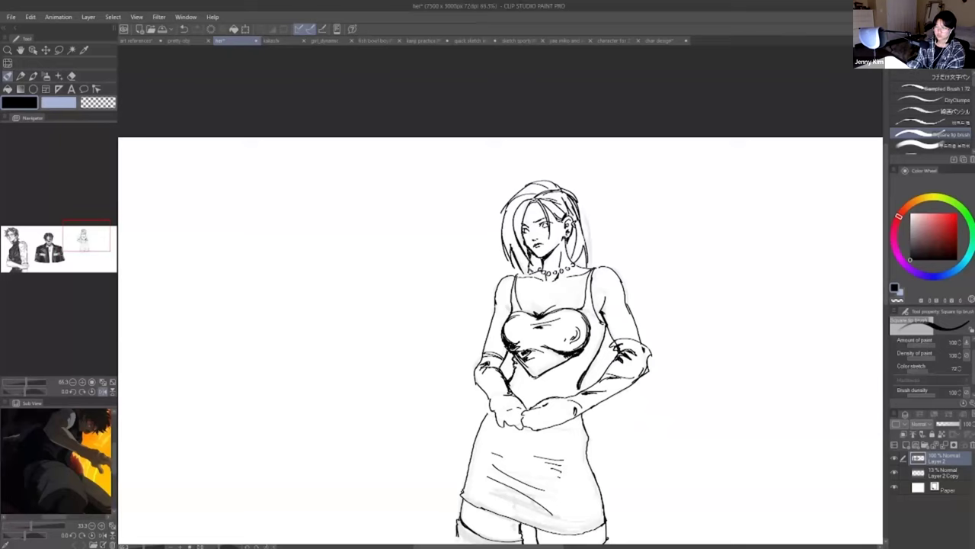
pyautogui.moveTo(538, 256); pyautogui.dragTo(530, 269)
pyautogui.moveTo(538, 254); pyautogui.dragTo(532, 268)
pyautogui.moveTo(542, 258); pyautogui.dragTo(526, 273)
pyautogui.hotkey('ctrl', 'z')
pyautogui.hotkey('ctrl', 'z')
pyautogui.hotkey('ctrl', 'z')
pyautogui.hotkey('ctrl', 'z')
pyautogui.hotkey('ctrl', 'z')
pyautogui.hotkey('ctrl', 'y')
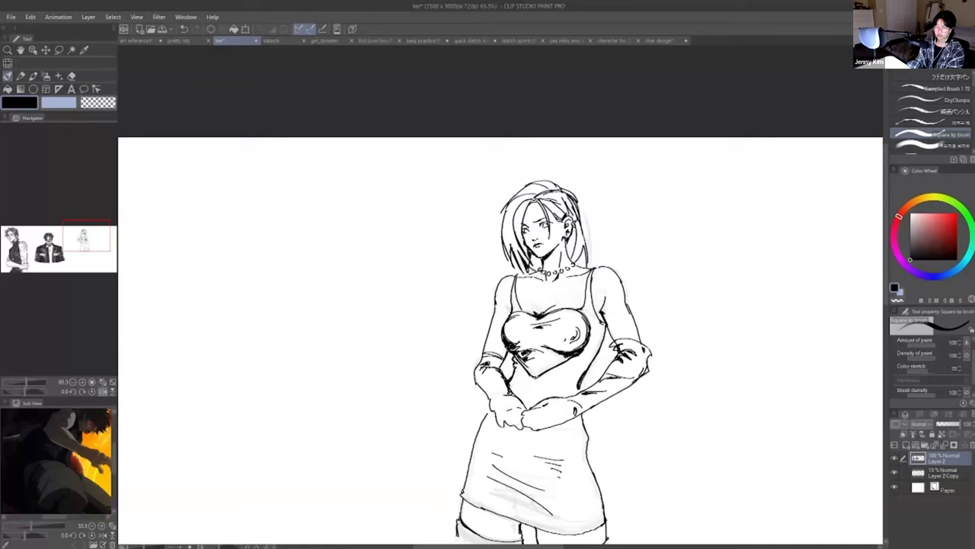
pyautogui.press('e')
pyautogui.press('b')
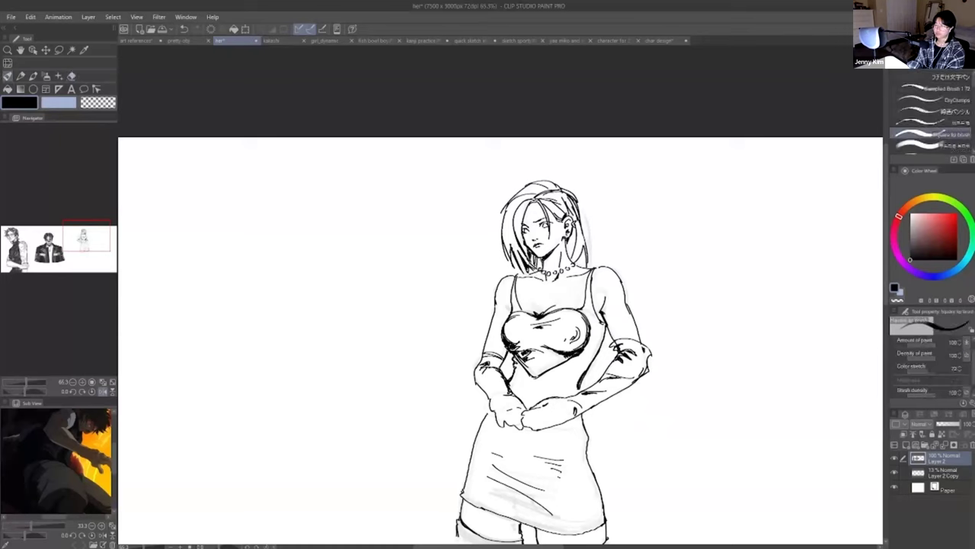
# - Rework the ink marks below the ear along the jaw and neck
pyautogui.hotkey('ctrl', 'z')
pyautogui.moveTo(573, 234); pyautogui.dragTo(564, 264)
pyautogui.hotkey('ctrl', 'z')
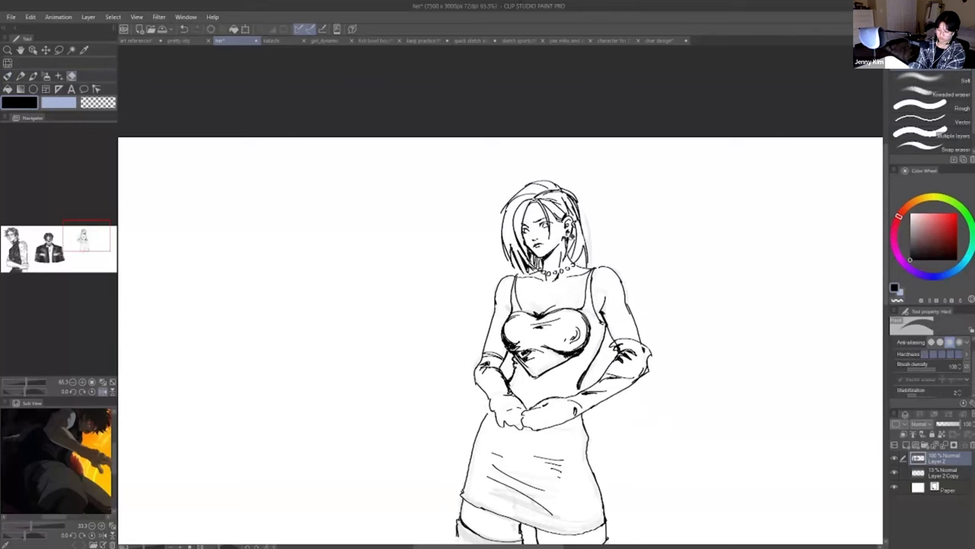
# - Refine the mouth by trimming its ink line and redrawing the lips and corner mark
pyautogui.scroll(2, 559, 222)
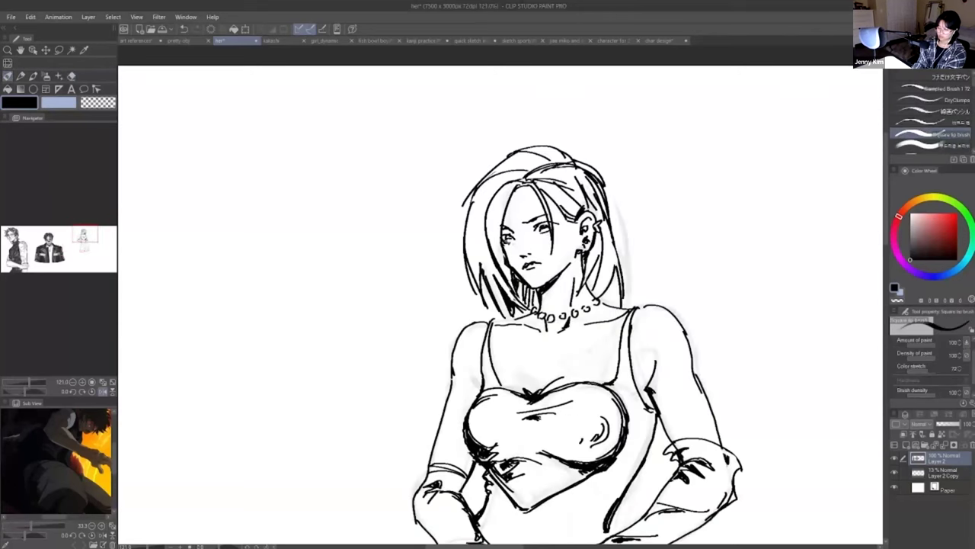
pyautogui.press('e')
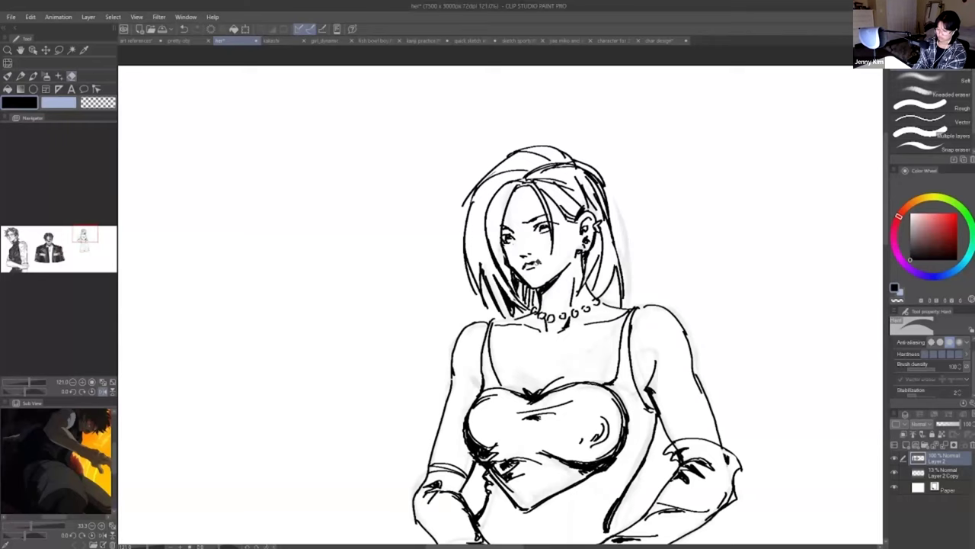
pyautogui.press('b')
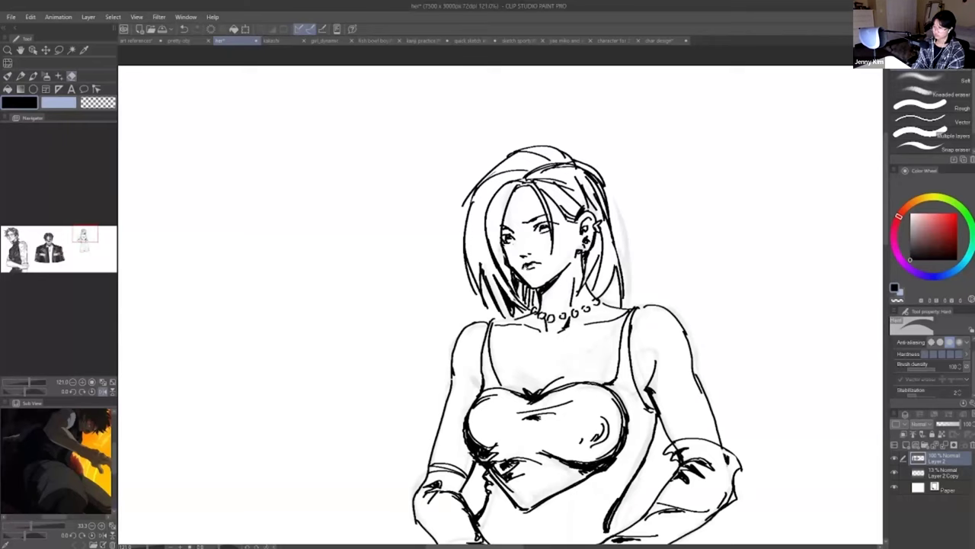
pyautogui.press('e')
pyautogui.moveTo(526, 266); pyautogui.dragTo(530, 267)
pyautogui.press('b')
pyautogui.press('e')
pyautogui.scroll(-2, 609, 292)
pyautogui.press('b')
pyautogui.scroll(-1, 610, 292)
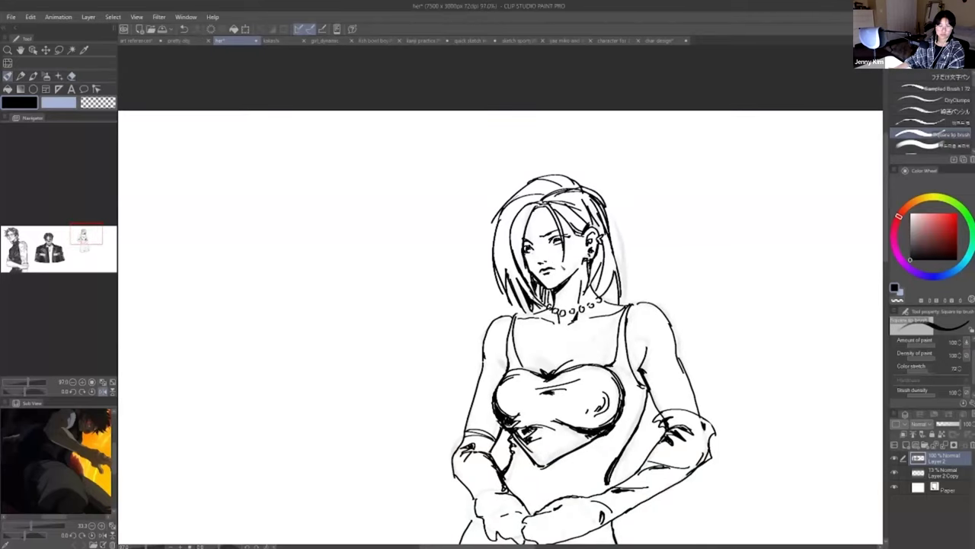
# - Mirror the canvas view and check the inked figure with the faded sketch layer hidden and shown
pyautogui.hotkey('ctrl', '-')
pyautogui.moveTo(81, 241); pyautogui.dragTo(89, 246)
pyautogui.click(104, 391)
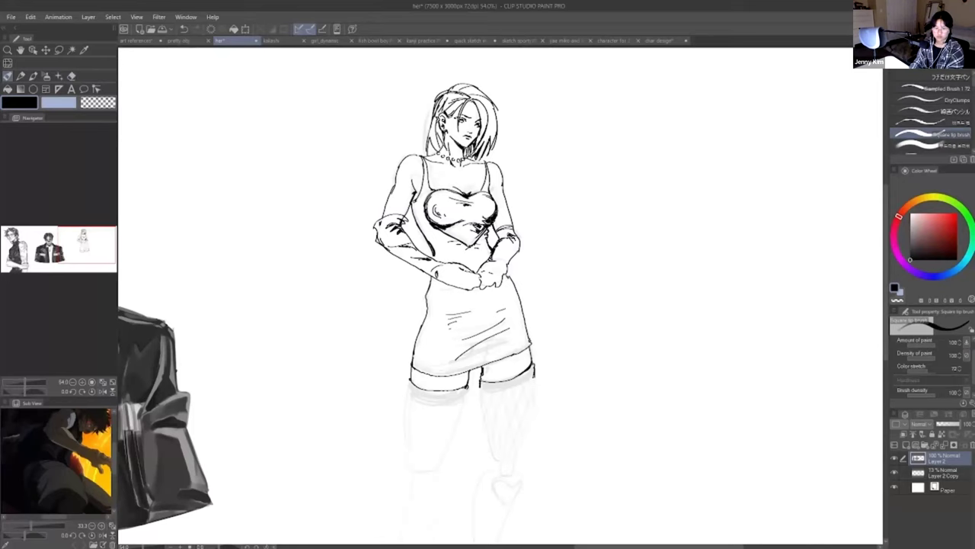
pyautogui.moveTo(842, 423); pyautogui.dragTo(878, 387)
pyautogui.scroll(-1, 878, 387)
pyautogui.click(102, 391)
pyautogui.click(103, 391)
pyautogui.click(896, 473)
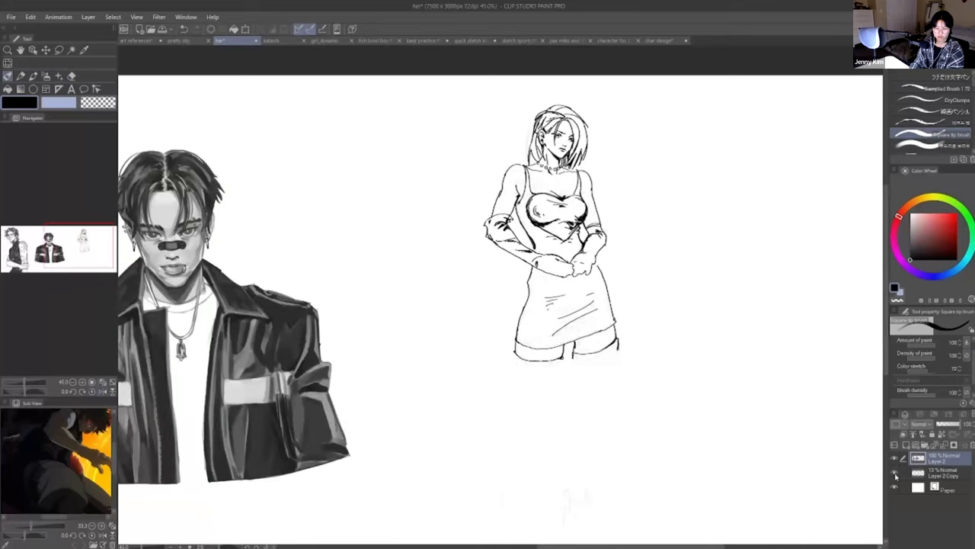
pyautogui.click(896, 474)
# - Ink thick banded tops on the thigh-high stockings of both legs
pyautogui.scroll(1, 706, 379)
pyautogui.moveTo(705, 378)
pyautogui.mouseDown()
pyautogui.moveTo(710, 210)
pyautogui.moveTo(694, 314)
pyautogui.mouseUp()
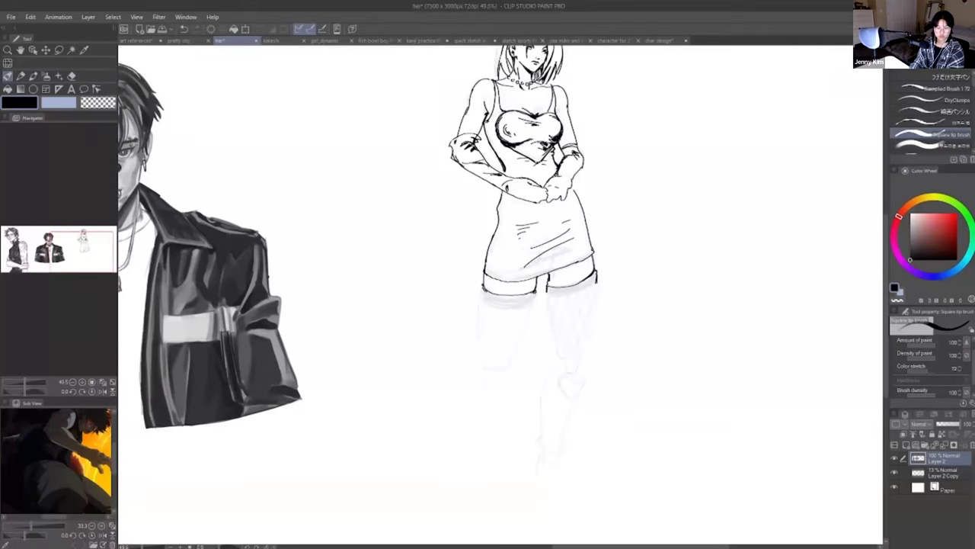
pyautogui.moveTo(496, 303)
pyautogui.mouseDown()
pyautogui.moveTo(534, 304)
pyautogui.moveTo(502, 301)
pyautogui.moveTo(524, 304)
pyautogui.moveTo(599, 277)
pyautogui.moveTo(584, 293)
pyautogui.moveTo(551, 296)
pyautogui.moveTo(590, 288)
pyautogui.moveTo(577, 288)
pyautogui.moveTo(593, 278)
pyautogui.mouseUp()
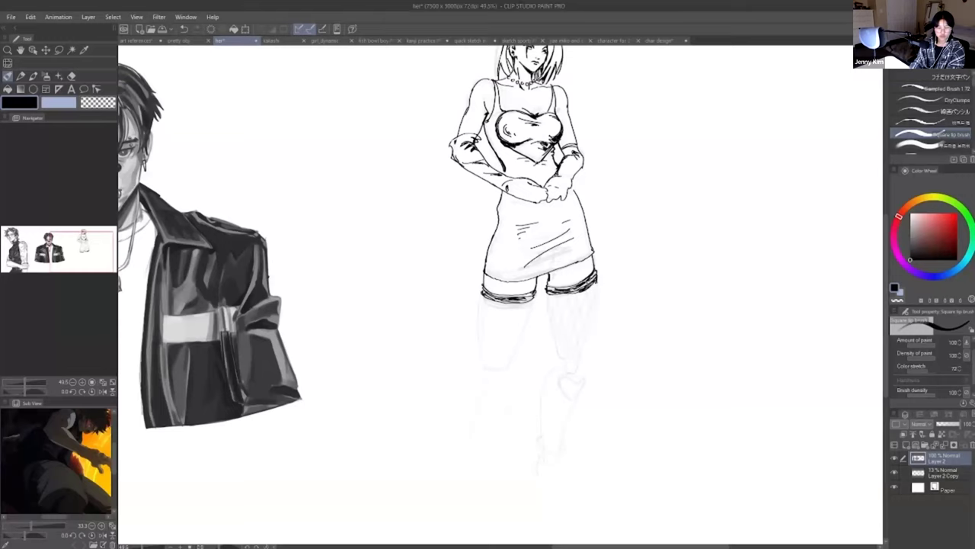
pyautogui.hotkey('ctrl', 'z')
pyautogui.moveTo(550, 279)
pyautogui.mouseDown()
pyautogui.moveTo(553, 291)
pyautogui.moveTo(532, 300)
pyautogui.mouseUp()
pyautogui.hotkey('ctrl', 'z')
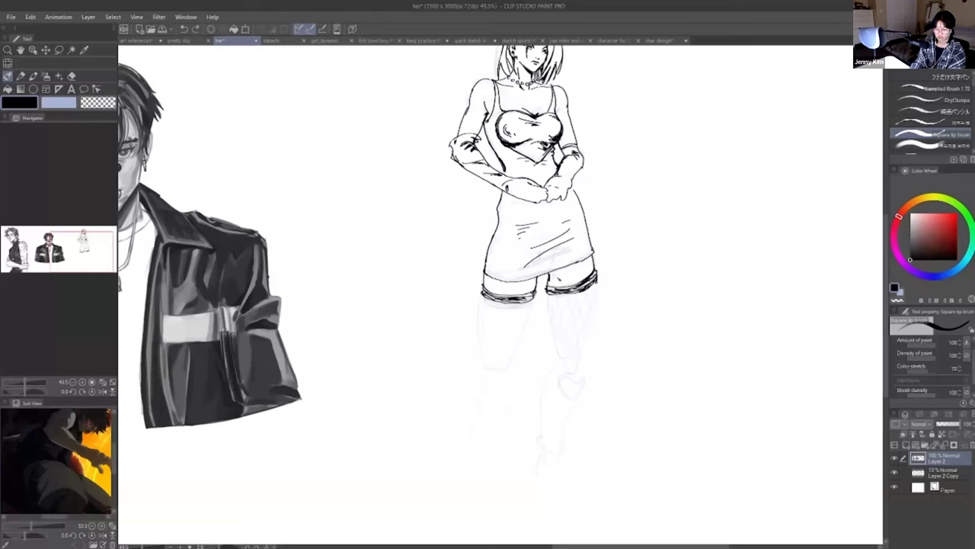
# - Fill in dark shadows on the inner thighs directly beneath the skirt hem
pyautogui.hotkey('ctrl', 'z')
pyautogui.moveTo(526, 282); pyautogui.dragTo(533, 287)
pyautogui.hotkey('ctrl', 'z')
pyautogui.hotkey('ctrl', 'z')
pyautogui.hotkey('ctrl', 'z')
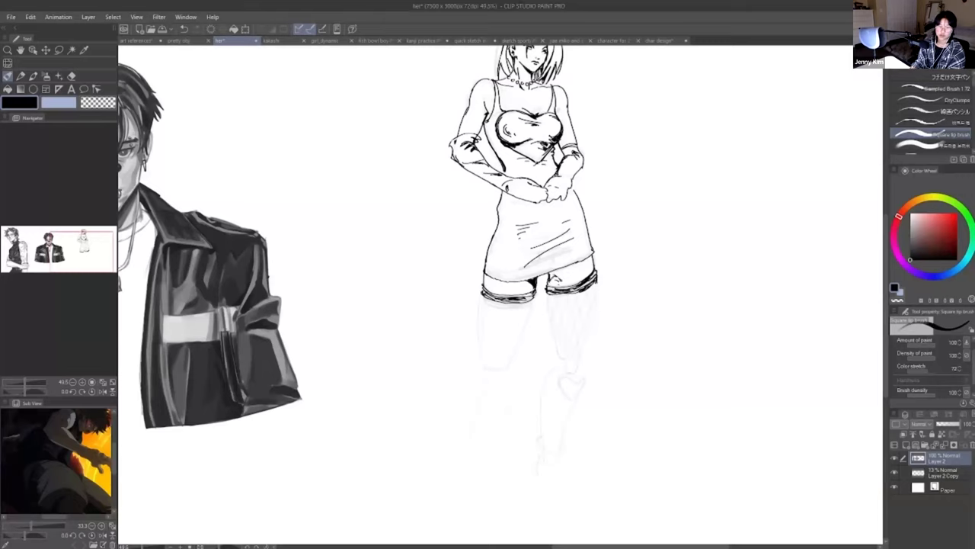
pyautogui.hotkey('ctrl', 'z')
pyautogui.moveTo(564, 266); pyautogui.dragTo(568, 274)
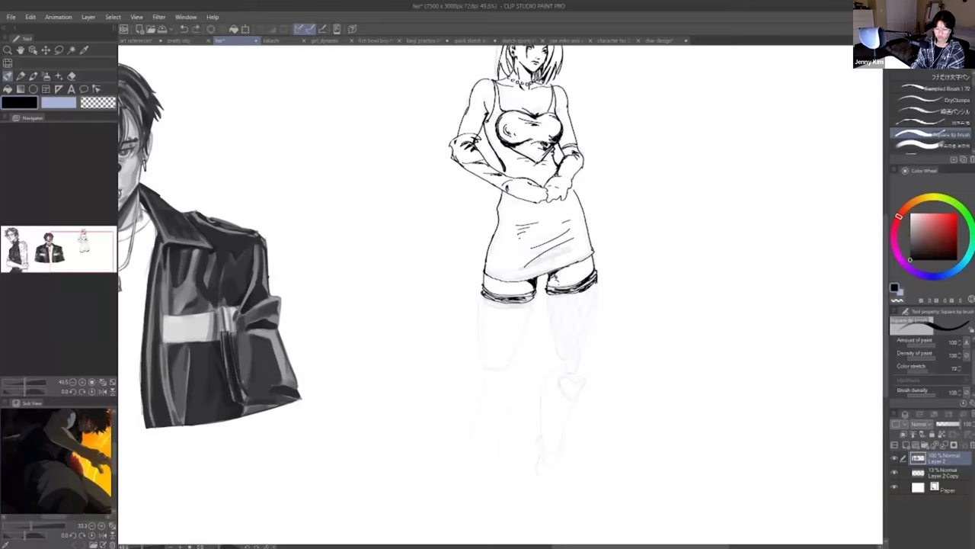
pyautogui.hotkey('ctrl', 'z')
pyautogui.moveTo(573, 264); pyautogui.dragTo(534, 289)
pyautogui.hotkey('ctrl', 'z')
# - Ink the outer and inner thigh outlines of the natural leg down to the knee
pyautogui.scroll(-3, 613, 259)
pyautogui.scroll(1, 618, 229)
pyautogui.scroll(1, 618, 196)
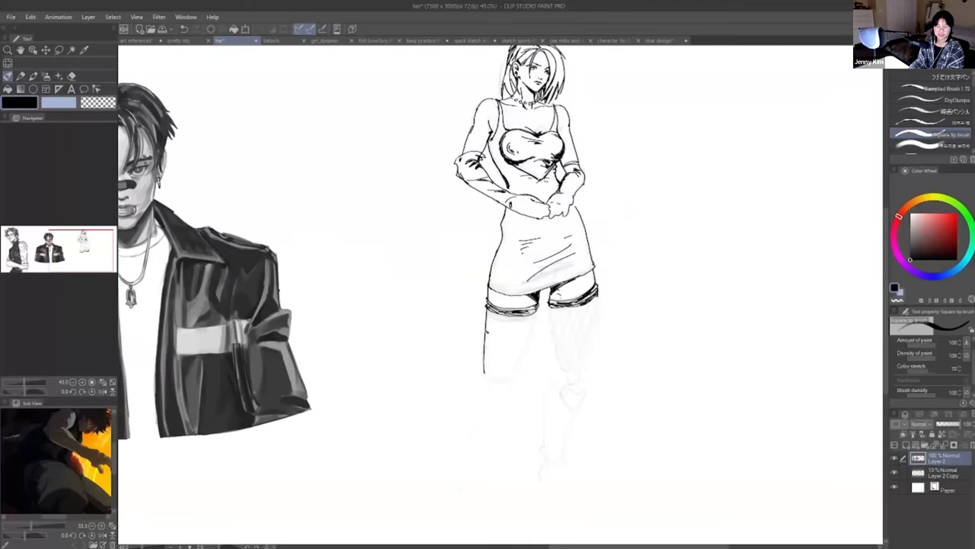
pyautogui.moveTo(486, 311); pyautogui.dragTo(483, 370)
pyautogui.moveTo(536, 312)
pyautogui.mouseDown()
pyautogui.moveTo(514, 388)
pyautogui.moveTo(489, 396)
pyautogui.mouseUp()
pyautogui.hotkey('ctrl', 'z')
# - Ink both sides of the natural leg's calf from the knee down toward the ankle, redoing uneven strokes
pyautogui.moveTo(485, 371)
pyautogui.mouseDown()
pyautogui.moveTo(480, 407)
pyautogui.moveTo(514, 434)
pyautogui.moveTo(495, 478)
pyautogui.mouseUp()
pyautogui.hotkey('ctrl', 'z')
pyautogui.moveTo(479, 407); pyautogui.dragTo(474, 493)
pyautogui.moveTo(514, 391)
pyautogui.mouseDown()
pyautogui.moveTo(497, 497)
pyautogui.moveTo(502, 486)
pyautogui.mouseUp()
pyautogui.hotkey('ctrl', 'z')
pyautogui.hotkey('ctrl', 'z')
pyautogui.hotkey('ctrl', 'z')
pyautogui.moveTo(481, 408); pyautogui.dragTo(474, 507)
pyautogui.hotkey('ctrl', 'z')
pyautogui.hotkey('ctrl', 'z')
pyautogui.hotkey('ctrl', 'z')
pyautogui.moveTo(515, 391); pyautogui.dragTo(500, 506)
# - Outline the other thigh as a tapered shape narrowing to a flat end above the knee
pyautogui.moveTo(552, 316); pyautogui.dragTo(564, 349)
pyautogui.hotkey('ctrl', 'z')
pyautogui.hotkey('ctrl', 'z')
pyautogui.hotkey('ctrl', 'z')
pyautogui.hotkey('ctrl', 'z')
pyautogui.moveTo(551, 308); pyautogui.dragTo(565, 355)
pyautogui.hotkey('ctrl', 'z')
pyautogui.hotkey('ctrl', 'z')
pyautogui.moveTo(549, 306); pyautogui.dragTo(568, 374)
pyautogui.hotkey('ctrl', 'z')
pyautogui.moveTo(548, 306)
pyautogui.mouseDown()
pyautogui.moveTo(562, 368)
pyautogui.moveTo(589, 369)
pyautogui.moveTo(599, 294)
pyautogui.mouseUp()
pyautogui.hotkey('ctrl', 'z')
pyautogui.moveTo(598, 295)
pyautogui.mouseDown()
pyautogui.moveTo(588, 364)
pyautogui.moveTo(569, 380)
pyautogui.mouseUp()
pyautogui.hotkey('ctrl', 'z')
pyautogui.hotkey('ctrl', 'z')
# - Draw the small knee connector beneath the tapered thigh
pyautogui.moveTo(566, 372)
pyautogui.mouseDown()
pyautogui.moveTo(569, 383)
pyautogui.moveTo(583, 374)
pyautogui.mouseUp()
pyautogui.scroll(2, 573, 375)
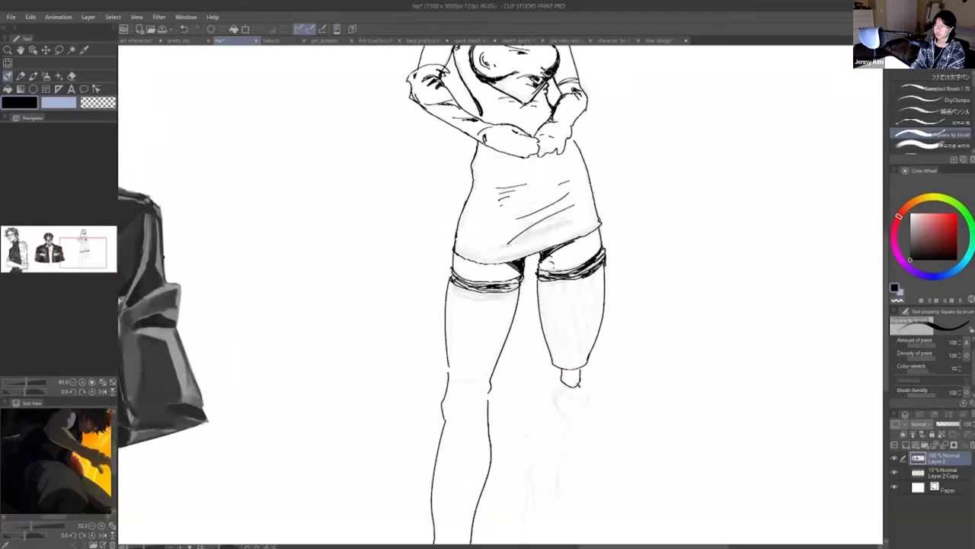
pyautogui.moveTo(563, 369)
pyautogui.mouseDown()
pyautogui.moveTo(577, 387)
pyautogui.moveTo(579, 371)
pyautogui.mouseUp()
pyautogui.hotkey('ctrl', 'z')
pyautogui.scroll(-2, 583, 366)
pyautogui.press('e')
pyautogui.press('p')
# - Cover the tapered thigh with crossing diagonal lines to form a fishnet pattern
pyautogui.moveTo(545, 289)
pyautogui.mouseDown()
pyautogui.moveTo(562, 363)
pyautogui.moveTo(571, 364)
pyautogui.mouseUp()
pyautogui.moveTo(561, 288)
pyautogui.mouseDown()
pyautogui.moveTo(584, 363)
pyautogui.moveTo(595, 340)
pyautogui.mouseUp()
pyautogui.moveTo(601, 273); pyautogui.dragTo(579, 364)
pyautogui.hotkey('ctrl', 'z')
pyautogui.moveTo(551, 284); pyautogui.dragTo(543, 302)
pyautogui.moveTo(567, 284); pyautogui.dragTo(547, 325)
pyautogui.moveTo(582, 281)
pyautogui.mouseDown()
pyautogui.moveTo(553, 347)
pyautogui.moveTo(558, 359)
pyautogui.mouseUp()
# - Ink the prosthetic lower leg below the connector, with a heart-shaped plate at the knee
pyautogui.moveTo(601, 273)
pyautogui.mouseDown()
pyautogui.moveTo(567, 362)
pyautogui.moveTo(584, 360)
pyautogui.moveTo(549, 456)
pyautogui.mouseUp()
pyautogui.scroll(-2, 580, 323)
pyautogui.moveTo(585, 370); pyautogui.dragTo(564, 452)
# - Refine the natural leg's lower calf outline and connect its contours around the knee
pyautogui.moveTo(486, 424); pyautogui.dragTo(480, 483)
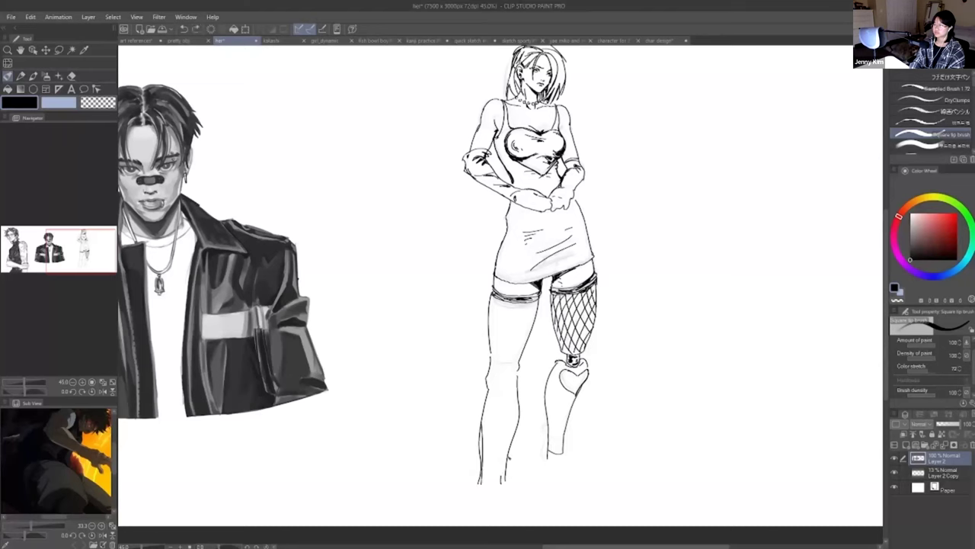
pyautogui.moveTo(488, 370)
pyautogui.mouseDown()
pyautogui.moveTo(494, 398)
pyautogui.moveTo(494, 388)
pyautogui.mouseUp()
pyautogui.moveTo(490, 368)
pyautogui.mouseDown()
pyautogui.moveTo(489, 390)
pyautogui.moveTo(509, 388)
pyautogui.mouseUp()
# - Draw bands around both ankles and outline both feet
pyautogui.moveTo(546, 432)
pyautogui.mouseDown()
pyautogui.moveTo(566, 438)
pyautogui.moveTo(543, 466)
pyautogui.mouseUp()
pyautogui.moveTo(561, 440); pyautogui.dragTo(586, 499)
pyautogui.moveTo(482, 437); pyautogui.dragTo(511, 448)
pyautogui.moveTo(481, 445); pyautogui.dragTo(514, 451)
pyautogui.moveTo(484, 457)
pyautogui.mouseDown()
pyautogui.moveTo(506, 460)
pyautogui.moveTo(590, 516)
pyautogui.mouseUp()
pyautogui.moveTo(470, 494); pyautogui.dragTo(504, 511)
pyautogui.moveTo(588, 498); pyautogui.dragTo(605, 509)
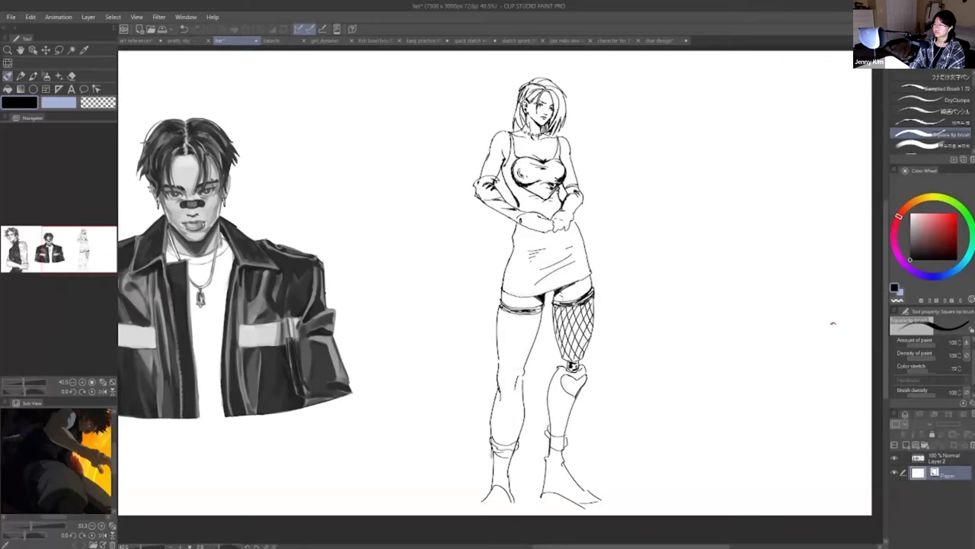
# - Select Layer 2, lasso the whole inked figure and move it slightly higher on the canvas
pyautogui.click(945, 458)
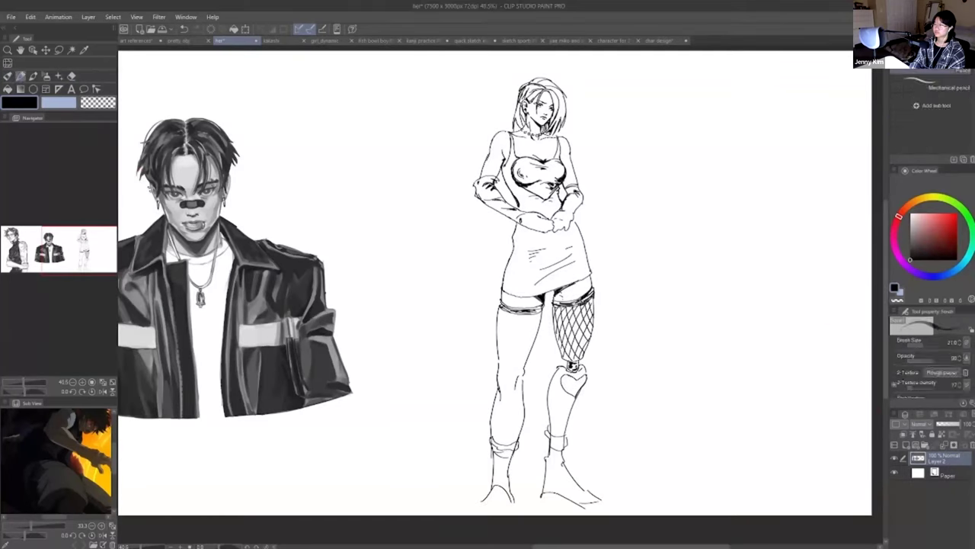
pyautogui.press('m')
pyautogui.moveTo(487, 67); pyautogui.dragTo(503, 61)
pyautogui.hotkey('ctrl', 't')
pyautogui.moveTo(542, 267); pyautogui.dragTo(531, 242)
pyautogui.hotkey('ctrl', '0')
pyautogui.press('Return')
# - Lasso the natural leg from the knee to the foot, rotate it slightly outward and deselect it
pyautogui.moveTo(599, 304); pyautogui.dragTo(634, 331)
pyautogui.hotkey('ctrl', 't')
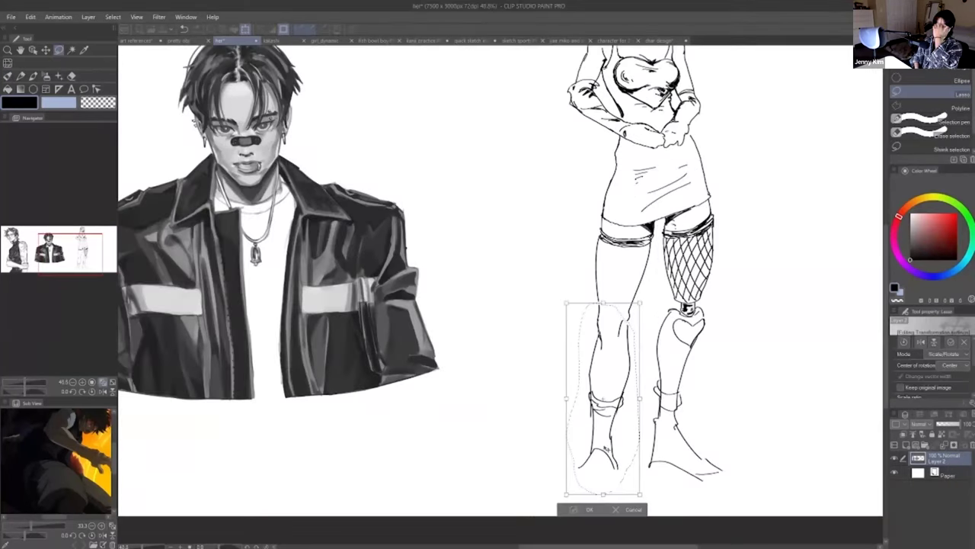
pyautogui.scroll(-3, 599, 390)
pyautogui.scroll(4, 599, 390)
pyautogui.moveTo(599, 391); pyautogui.dragTo(591, 386)
pyautogui.scroll(-4, 591, 387)
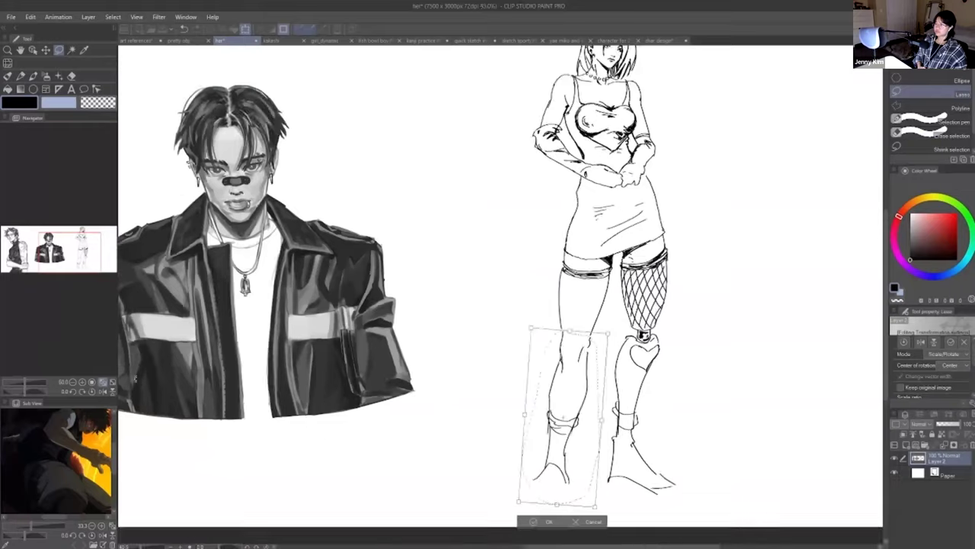
pyautogui.press('Return')
pyautogui.hotkey('ctrl', 'd')
# - Mirror the canvas view back and shift a lassoed section of the lower leg slightly
pyautogui.press('h')
pyautogui.press('p')
pyautogui.scroll(1, 479, 359)
pyautogui.press('m')
pyautogui.moveTo(479, 330)
pyautogui.mouseDown()
pyautogui.moveTo(412, 336)
pyautogui.moveTo(486, 358)
pyautogui.mouseUp()
pyautogui.hotkey('ctrl', 't')
pyautogui.moveTo(486, 397); pyautogui.dragTo(488, 399)
pyautogui.press('Return')
pyautogui.hotkey('ctrl', 'd')
# - Add foot detail to the natural leg and replace its stocking band with a continuous outer thigh outline
pyautogui.press('p')
pyautogui.moveTo(523, 492)
pyautogui.mouseDown()
pyautogui.moveTo(551, 493)
pyautogui.moveTo(526, 490)
pyautogui.mouseUp()
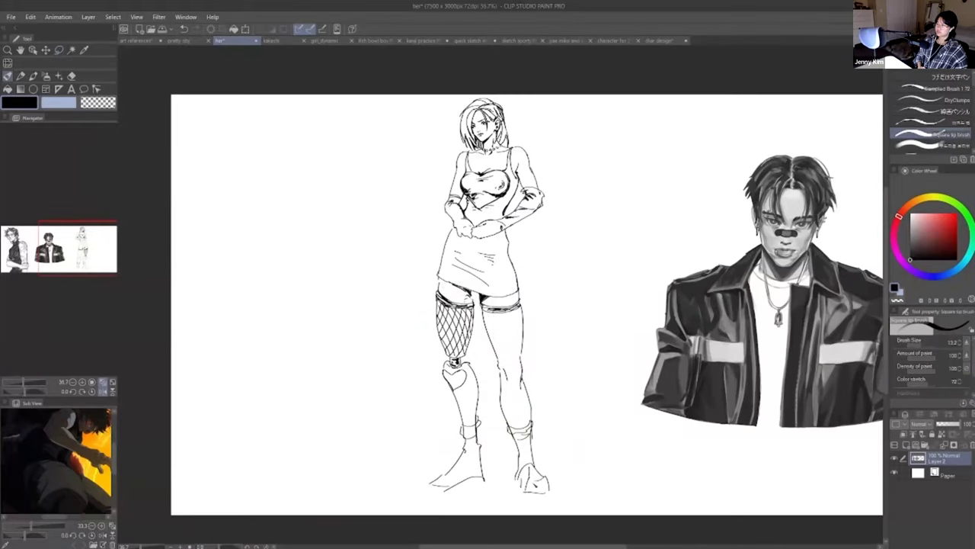
pyautogui.press('e')
pyautogui.press('p')
pyautogui.moveTo(521, 299)
pyautogui.mouseDown()
pyautogui.moveTo(524, 327)
pyautogui.moveTo(503, 306)
pyautogui.moveTo(518, 304)
pyautogui.moveTo(522, 359)
pyautogui.mouseUp()
pyautogui.press('e')
pyautogui.press('p')
pyautogui.hotkey('ctrl', 'z')
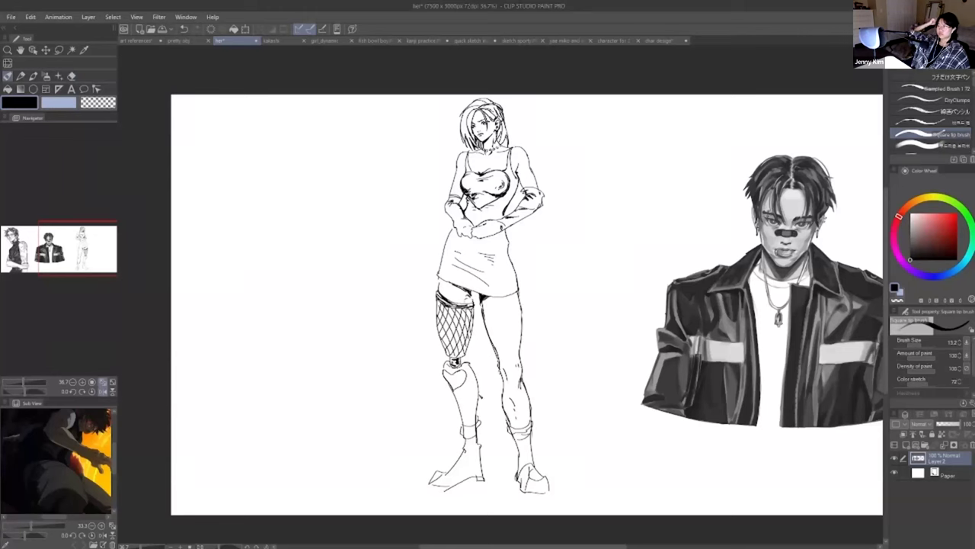
# - Draw a heart-shaped pendant hanging from the beaded necklace
pyautogui.scroll(2, 480, 159)
pyautogui.moveTo(485, 146); pyautogui.dragTo(488, 164)
pyautogui.hotkey('ctrl', 'z')
pyautogui.scroll(-2, 614, 111)
pyautogui.scroll(3, 535, 164)
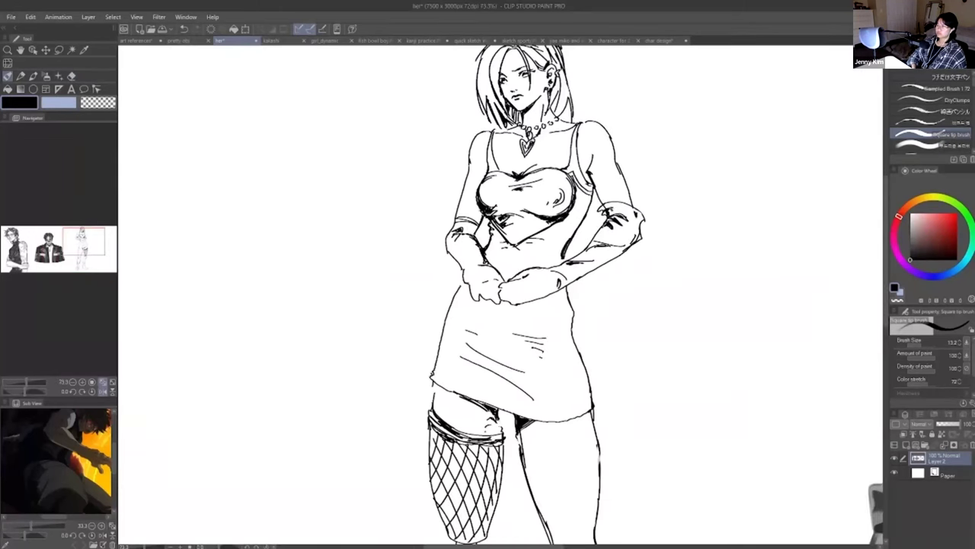
pyautogui.press('e')
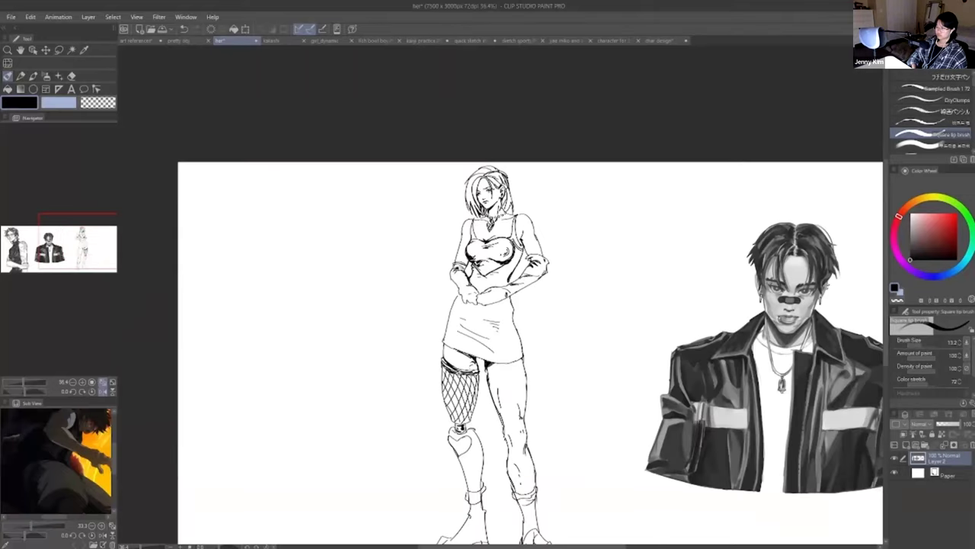
pyautogui.scroll(1, 554, 372)
pyautogui.moveTo(552, 477); pyautogui.dragTo(561, 490)
pyautogui.hotkey('ctrl', 'z')
pyautogui.press('e')
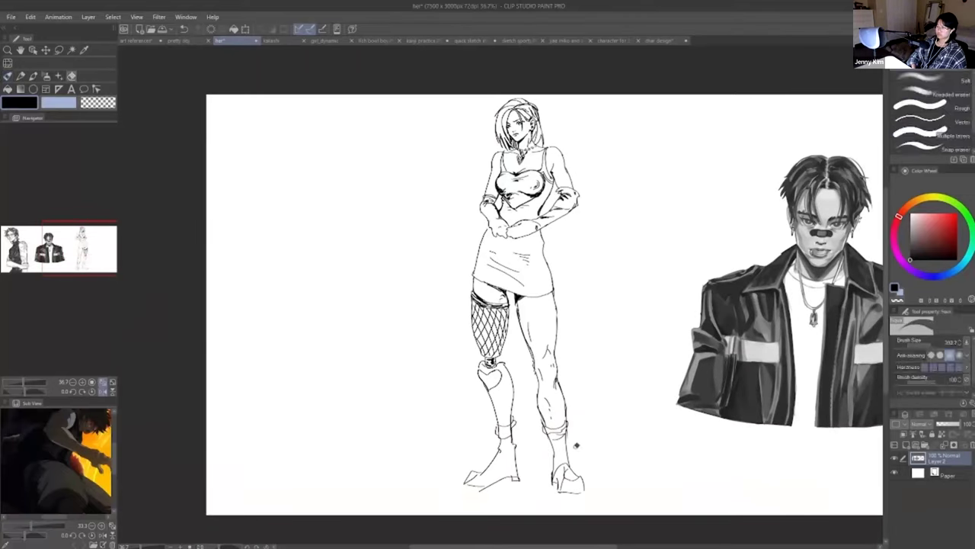
pyautogui.press('p')
pyautogui.scroll(3, 527, 240)
pyautogui.press('e')
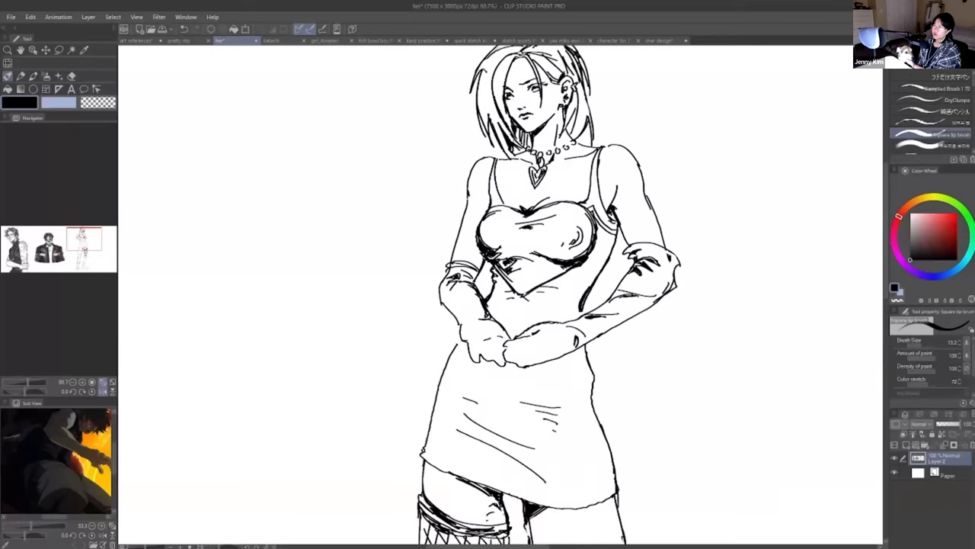
pyautogui.scroll(-2, 500, 295)
pyautogui.moveTo(480, 250); pyautogui.dragTo(477, 261)
pyautogui.hotkey('ctrl', 'z')
# - Draw a small tattoo on the full-body figure's upper arm just below the shoulder
pyautogui.moveTo(124, 300); pyautogui.dragTo(165, 187)
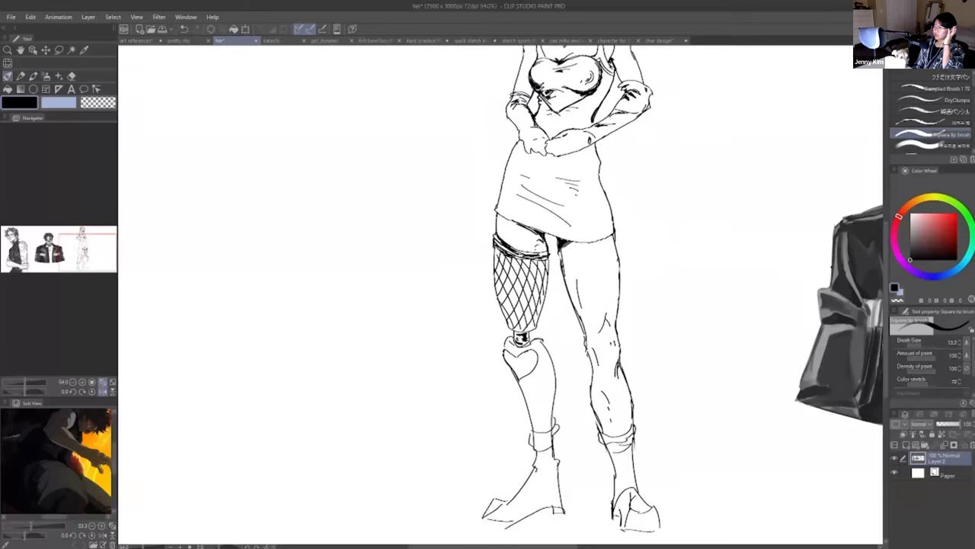
pyautogui.moveTo(257, 191); pyautogui.dragTo(196, 307)
pyautogui.moveTo(562, 144)
pyautogui.mouseDown()
pyautogui.moveTo(573, 177)
pyautogui.moveTo(569, 151)
pyautogui.mouseUp()
pyautogui.hotkey('ctrl', 'z')
pyautogui.hotkey('ctrl', 'z')
pyautogui.hotkey('ctrl', 'z')
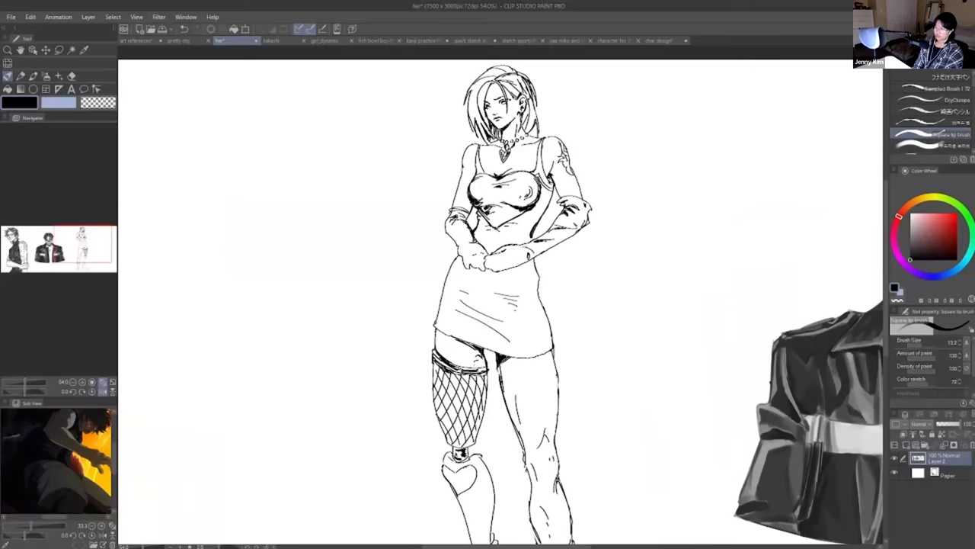
pyautogui.scroll(-1, 565, 215)
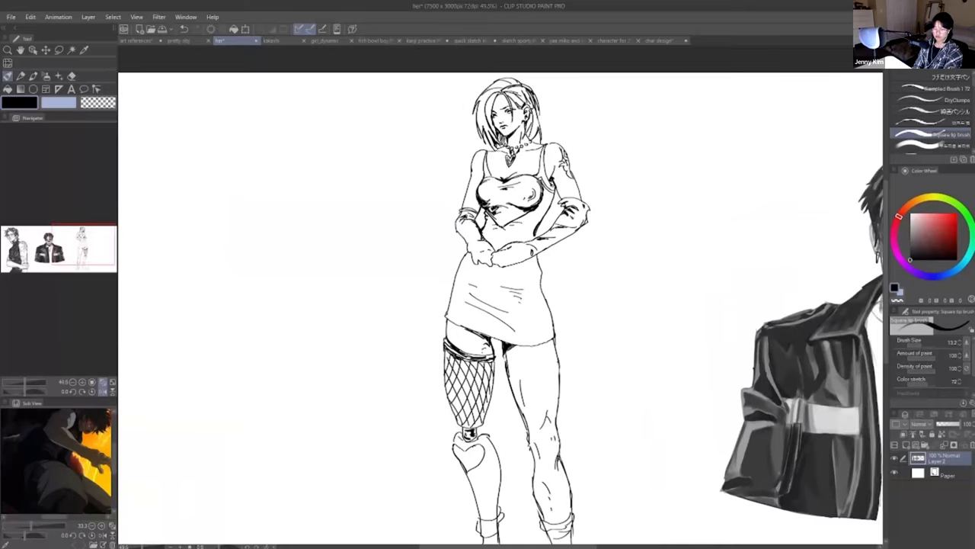
# - Refine the heart at the prosthetic's knee with an inner outline and glossy black shading
pyautogui.moveTo(423, 223); pyautogui.dragTo(392, 193)
pyautogui.scroll(-2, 392, 192)
pyautogui.moveTo(451, 392); pyautogui.dragTo(458, 401)
pyautogui.moveTo(460, 394); pyautogui.dragTo(454, 405)
pyautogui.scroll(8, 456, 402)
pyautogui.press('e')
pyautogui.press('b')
pyautogui.moveTo(383, 376); pyautogui.dragTo(394, 389)
pyautogui.moveTo(388, 384)
pyautogui.mouseDown()
pyautogui.moveTo(426, 431)
pyautogui.moveTo(428, 454)
pyautogui.mouseUp()
pyautogui.moveTo(402, 424)
pyautogui.mouseDown()
pyautogui.moveTo(416, 447)
pyautogui.moveTo(426, 427)
pyautogui.moveTo(425, 437)
pyautogui.moveTo(402, 435)
pyautogui.mouseUp()
pyautogui.moveTo(402, 437)
pyautogui.mouseDown()
pyautogui.moveTo(414, 451)
pyautogui.moveTo(412, 434)
pyautogui.mouseUp()
pyautogui.press('e')
pyautogui.press('b')
pyautogui.moveTo(448, 387); pyautogui.dragTo(434, 373)
pyautogui.scroll(-2, 470, 427)
# - Draw two flowers and small surface marks on the shin of the prosthetic leg
pyautogui.scroll(1, 416, 427)
pyautogui.moveTo(447, 368); pyautogui.dragTo(435, 392)
pyautogui.moveTo(452, 369)
pyautogui.mouseDown()
pyautogui.moveTo(430, 379)
pyautogui.moveTo(414, 372)
pyautogui.mouseUp()
pyautogui.moveTo(414, 366); pyautogui.dragTo(420, 376)
pyautogui.moveTo(421, 379); pyautogui.dragTo(433, 390)
pyautogui.moveTo(441, 373)
pyautogui.mouseDown()
pyautogui.moveTo(427, 391)
pyautogui.moveTo(442, 373)
pyautogui.moveTo(438, 392)
pyautogui.mouseUp()
pyautogui.hotkey('ctrl', 'z')
pyautogui.hotkey('ctrl', 'z')
pyautogui.moveTo(428, 384)
pyautogui.mouseDown()
pyautogui.moveTo(436, 397)
pyautogui.moveTo(429, 386)
pyautogui.mouseUp()
pyautogui.hotkey('ctrl', 'z')
pyautogui.scroll(-3, 439, 395)
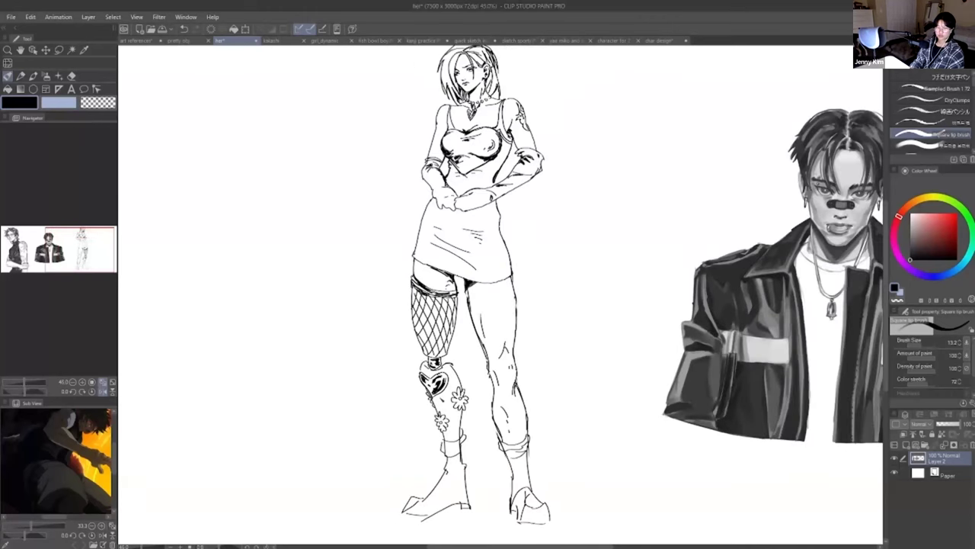
pyautogui.scroll(4, 434, 373)
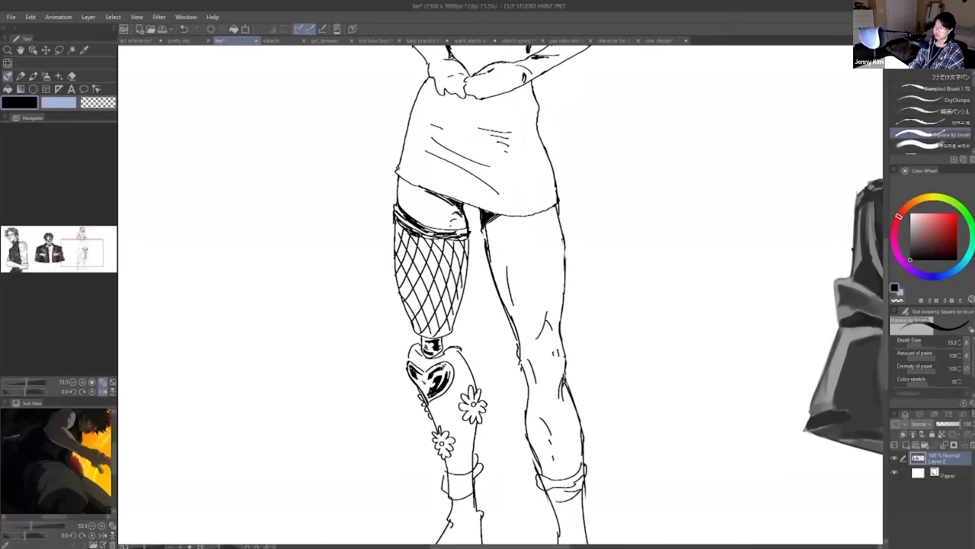
pyautogui.scroll(-3, 446, 377)
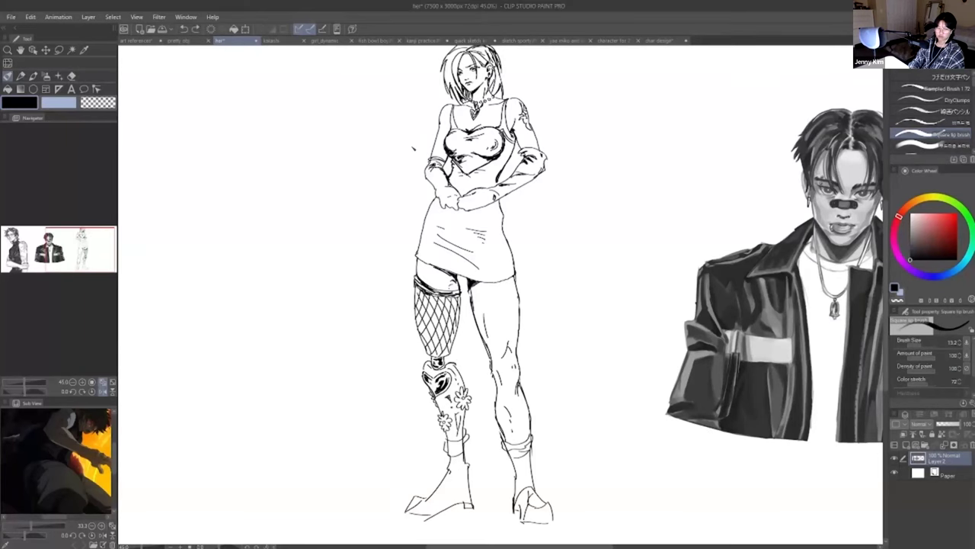
# - Draw a band around the natural leg's upper thigh with a pouch on its outer side
pyautogui.scroll(-1, 530, 127)
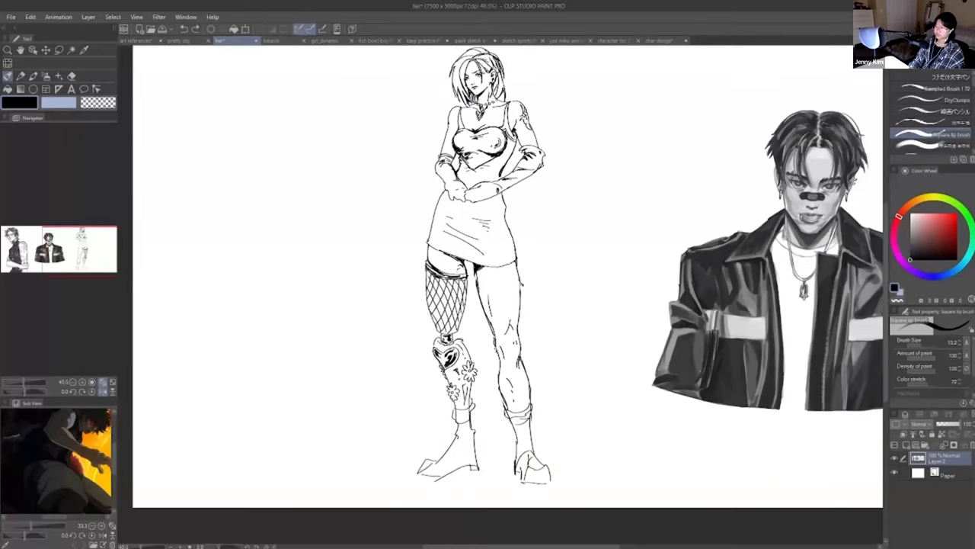
pyautogui.moveTo(520, 279)
pyautogui.mouseDown()
pyautogui.moveTo(499, 277)
pyautogui.moveTo(479, 296)
pyautogui.moveTo(484, 282)
pyautogui.moveTo(521, 271)
pyautogui.mouseUp()
pyautogui.hotkey('ctrl', 'z')
pyautogui.hotkey('ctrl', 'z')
pyautogui.hotkey('ctrl', 'z')
pyautogui.moveTo(487, 298)
pyautogui.mouseDown()
pyautogui.moveTo(523, 278)
pyautogui.moveTo(529, 312)
pyautogui.mouseUp()
pyautogui.hotkey('ctrl', 'z')
pyautogui.hotkey('ctrl', 'z')
pyautogui.moveTo(522, 276); pyautogui.dragTo(537, 329)
pyautogui.moveTo(523, 285); pyautogui.dragTo(535, 327)
pyautogui.hotkey('ctrl', 'z')
pyautogui.hotkey('ctrl', 'z')
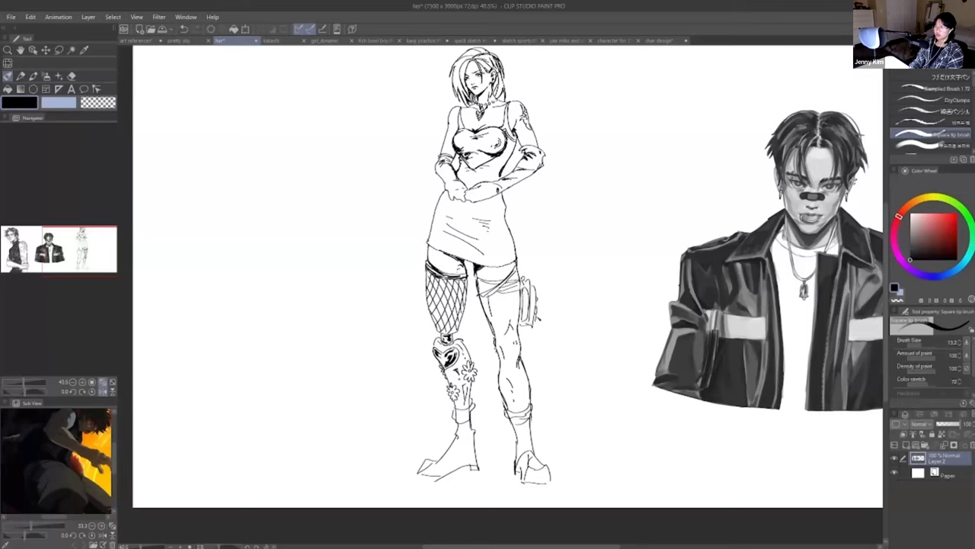
# - Add crossing straps over the front of the thigh leading to the pouch
pyautogui.moveTo(501, 287); pyautogui.dragTo(519, 315)
pyautogui.hotkey('ctrl', 'z')
pyautogui.hotkey('ctrl', 'z')
pyautogui.hotkey('ctrl', 'z')
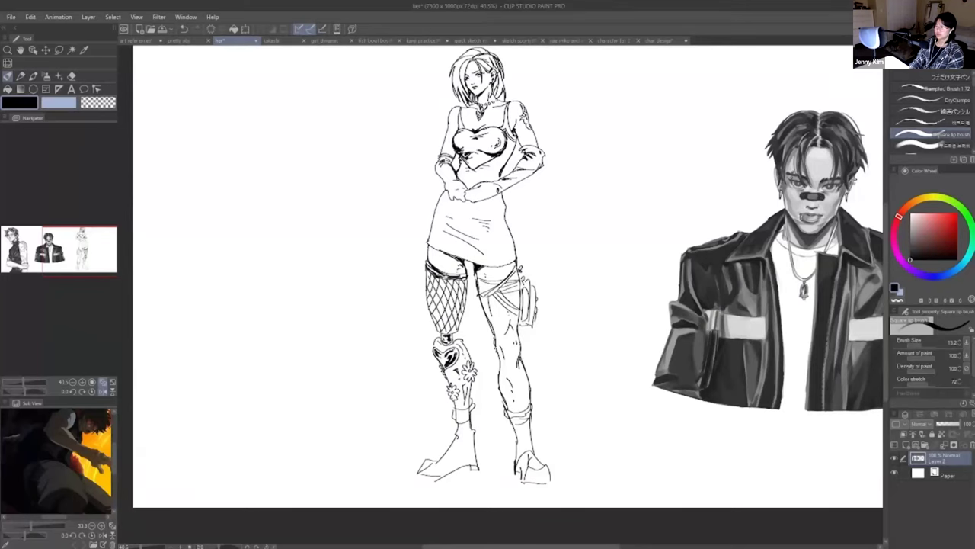
# - Mirror the canvas view and reinforce the bottom edge of the thigh pouch
pyautogui.click(103, 392)
pyautogui.moveTo(84, 276); pyautogui.dragTo(78, 257)
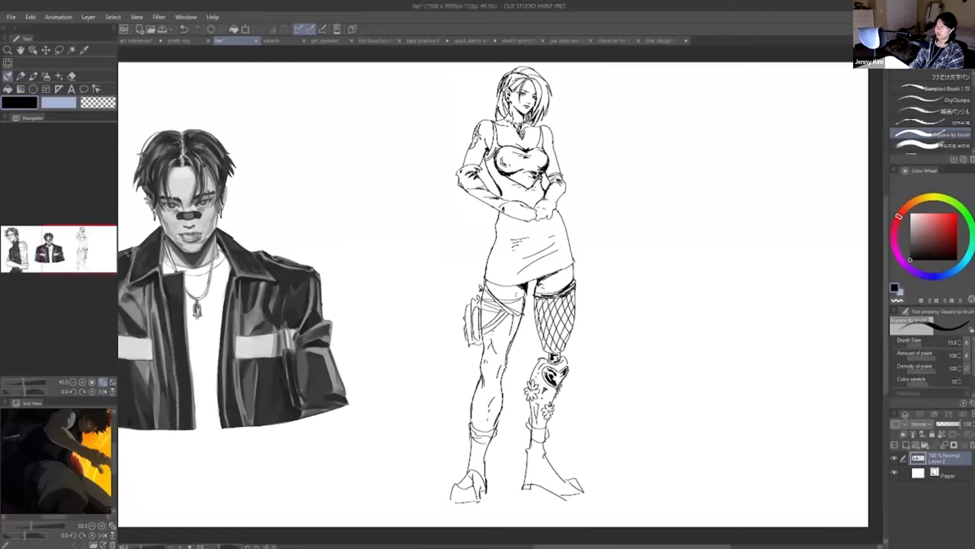
pyautogui.moveTo(495, 290)
pyautogui.mouseDown()
pyautogui.moveTo(488, 308)
pyautogui.moveTo(491, 297)
pyautogui.mouseUp()
pyautogui.hotkey('ctrl', 'z')
pyautogui.moveTo(465, 353); pyautogui.dragTo(479, 354)
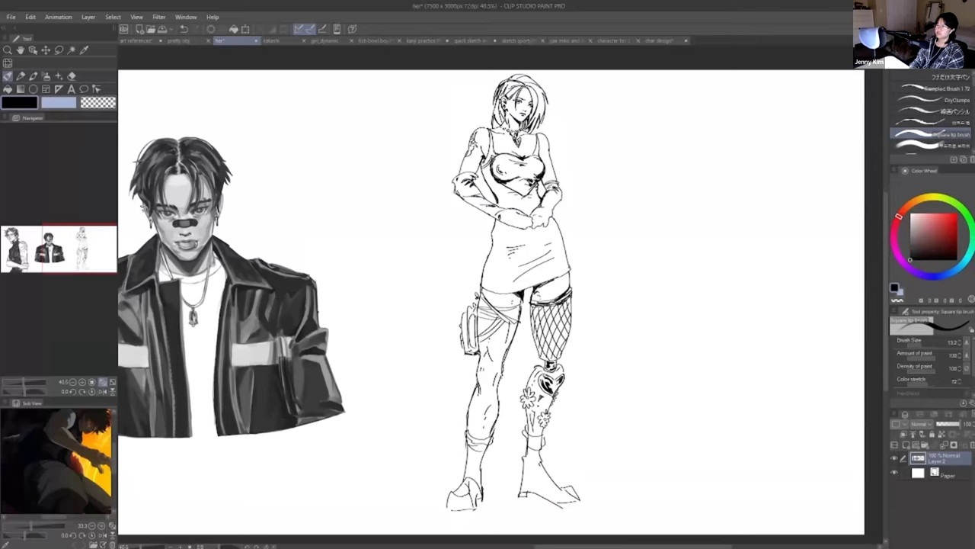
pyautogui.hotkey('ctrl', 'z')
pyautogui.moveTo(479, 342); pyautogui.dragTo(479, 349)
pyautogui.moveTo(502, 328); pyautogui.dragTo(539, 331)
# - Detail the thigh straps and pouch with firmer edges and black shading between the straps
pyautogui.scroll(5, 500, 320)
pyautogui.hotkey('ctrl', 'z')
pyautogui.moveTo(448, 314)
pyautogui.mouseDown()
pyautogui.moveTo(486, 327)
pyautogui.moveTo(477, 324)
pyautogui.mouseUp()
pyautogui.moveTo(457, 270)
pyautogui.mouseDown()
pyautogui.moveTo(473, 290)
pyautogui.moveTo(466, 282)
pyautogui.mouseUp()
pyautogui.moveTo(504, 300); pyautogui.dragTo(543, 311)
pyautogui.hotkey('ctrl', 'z')
pyautogui.scroll(-2, 500, 228)
pyautogui.moveTo(543, 267); pyautogui.dragTo(538, 280)
pyautogui.moveTo(468, 255); pyautogui.dragTo(500, 273)
pyautogui.moveTo(462, 321); pyautogui.dragTo(477, 314)
pyautogui.scroll(-3, 526, 267)
# - Save the drawing while checking the figure in the flipped view
pyautogui.press('h')
pyautogui.moveTo(533, 266)
pyautogui.mouseDown()
pyautogui.moveTo(404, 310)
pyautogui.moveTo(449, 317)
pyautogui.moveTo(527, 306)
pyautogui.mouseUp()
pyautogui.hotkey('ctrl', 's')
pyautogui.press('h')
pyautogui.moveTo(769, 337); pyautogui.dragTo(788, 335)
pyautogui.hotkey('ctrl', 'z')
# - Ink black shadows beneath both flowers and a few small marks on the prosthetic shin
pyautogui.scroll(5, 501, 295)
pyautogui.moveTo(823, 472); pyautogui.dragTo(358, 230)
pyautogui.moveTo(411, 284); pyautogui.dragTo(414, 294)
pyautogui.moveTo(412, 289); pyautogui.dragTo(420, 293)
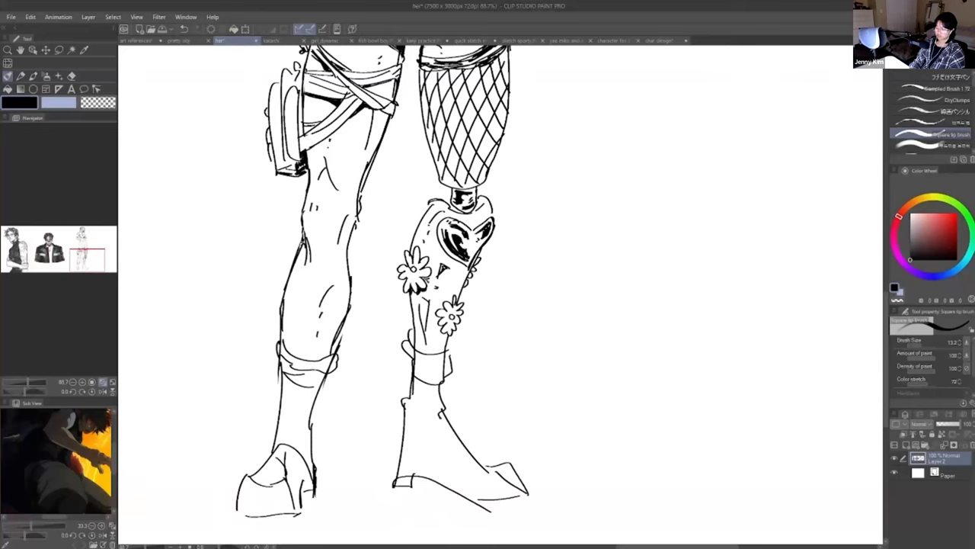
pyautogui.press('e')
pyautogui.press('p')
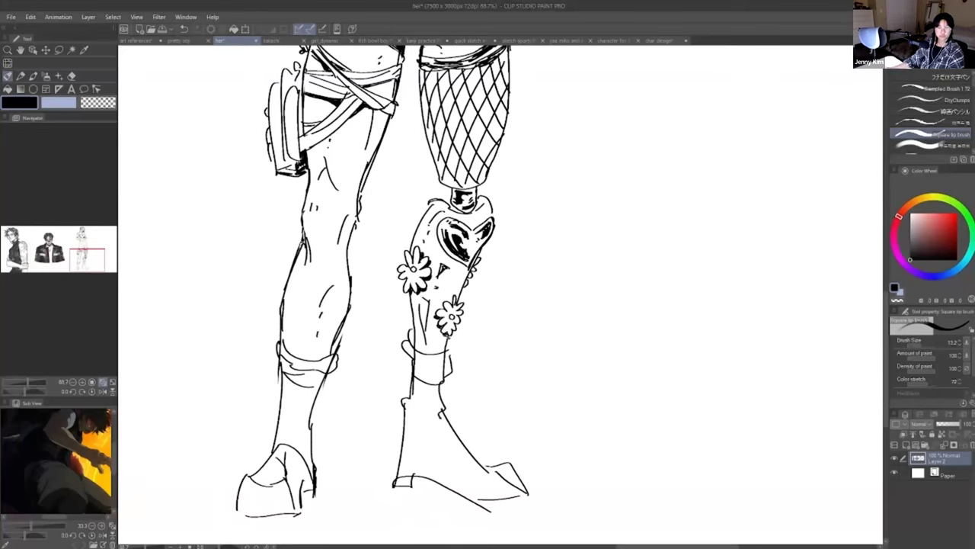
pyautogui.moveTo(442, 350); pyautogui.dragTo(444, 342)
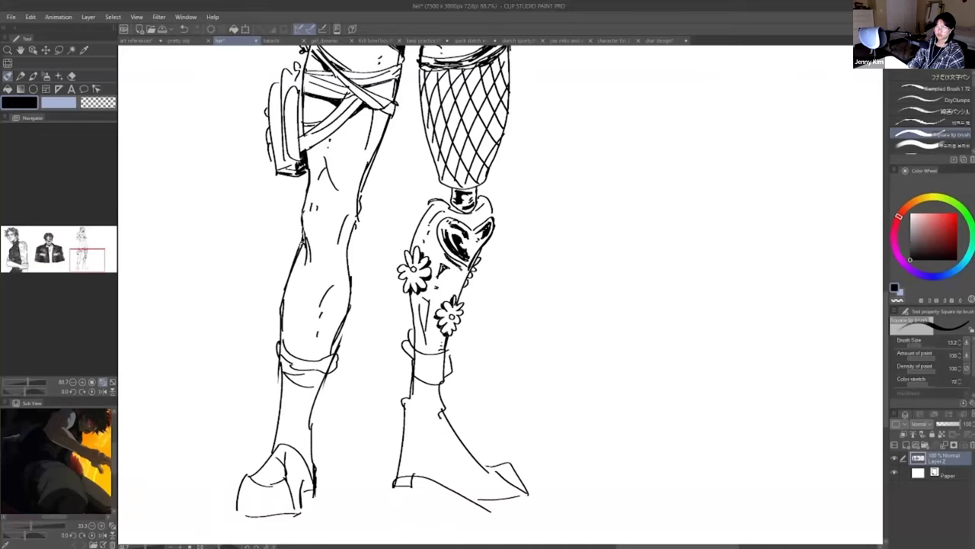
# - Thicken the shadow below the prosthetic's heart and add black accents down the shin
pyautogui.moveTo(440, 247); pyautogui.dragTo(469, 268)
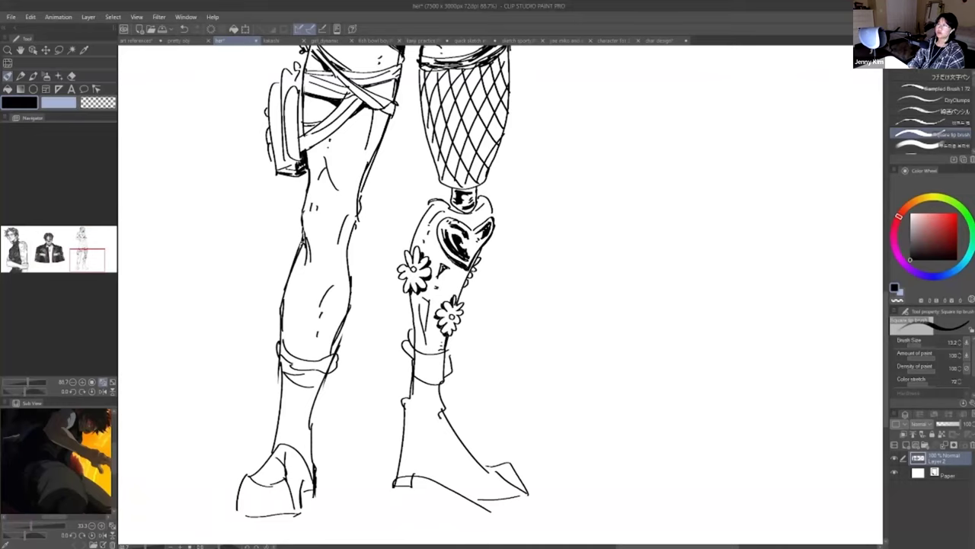
pyautogui.hotkey('ctrl', 'z')
pyautogui.moveTo(467, 275); pyautogui.dragTo(426, 356)
pyautogui.hotkey('ctrl', 'z')
pyautogui.hotkey('ctrl', 'z')
pyautogui.hotkey('ctrl', 'z')
pyautogui.hotkey('ctrl', 'z')
pyautogui.hotkey('ctrl', 'z')
pyautogui.moveTo(420, 336)
pyautogui.mouseDown()
pyautogui.moveTo(426, 354)
pyautogui.moveTo(423, 335)
pyautogui.mouseUp()
pyautogui.hotkey('ctrl', 'z')
pyautogui.hotkey('ctrl', 'z')
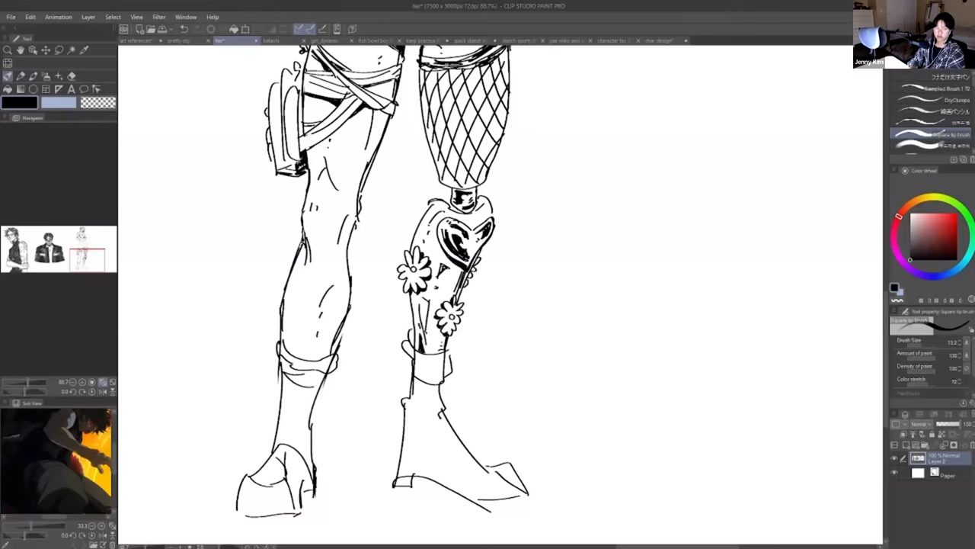
# - Reinforce the prosthetic calf's contour line along its outer upper edge
pyautogui.hotkey('ctrl', 'z')
pyautogui.moveTo(431, 204); pyautogui.dragTo(412, 244)
pyautogui.hotkey('ctrl', 'z')
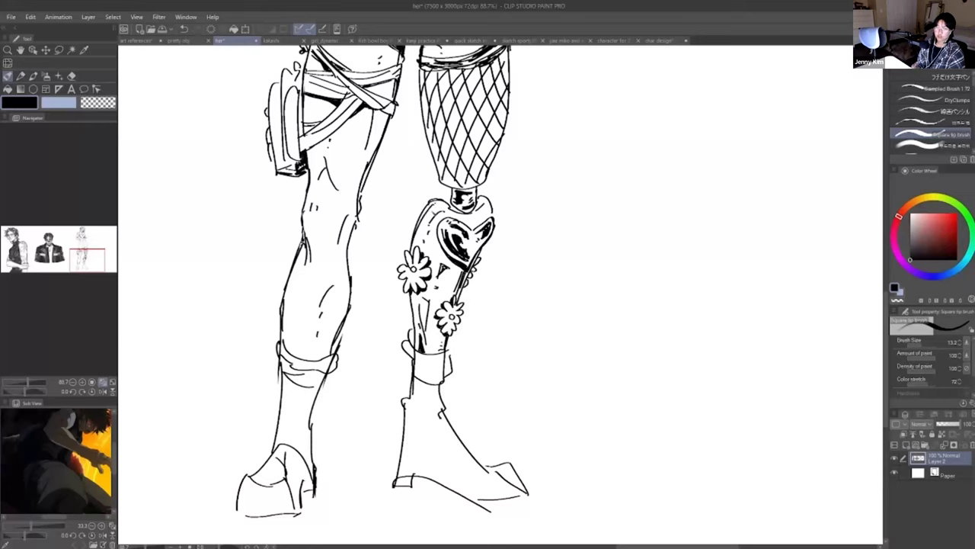
# - Ink inner contours and black accents on the prosthetic's knee above the heart
pyautogui.moveTo(486, 209)
pyautogui.mouseDown()
pyautogui.moveTo(464, 223)
pyautogui.moveTo(493, 221)
pyautogui.mouseUp()
pyautogui.hotkey('ctrl', 'z')
pyautogui.hotkey('ctrl', 'z')
pyautogui.moveTo(497, 214)
pyautogui.mouseDown()
pyautogui.moveTo(478, 232)
pyautogui.moveTo(461, 227)
pyautogui.moveTo(476, 233)
pyautogui.mouseUp()
pyautogui.hotkey('ctrl', 'z')
pyautogui.hotkey('ctrl', 'z')
pyautogui.hotkey('ctrl', 'z')
pyautogui.hotkey('ctrl', 'z')
pyautogui.hotkey('ctrl', 'z')
pyautogui.hotkey('ctrl', 'z')
pyautogui.press('e')
pyautogui.press('p')
pyautogui.hotkey('ctrl', 'z')
pyautogui.hotkey('ctrl', 'z')
pyautogui.hotkey('ctrl', 'z')
pyautogui.hotkey('ctrl', 'z')
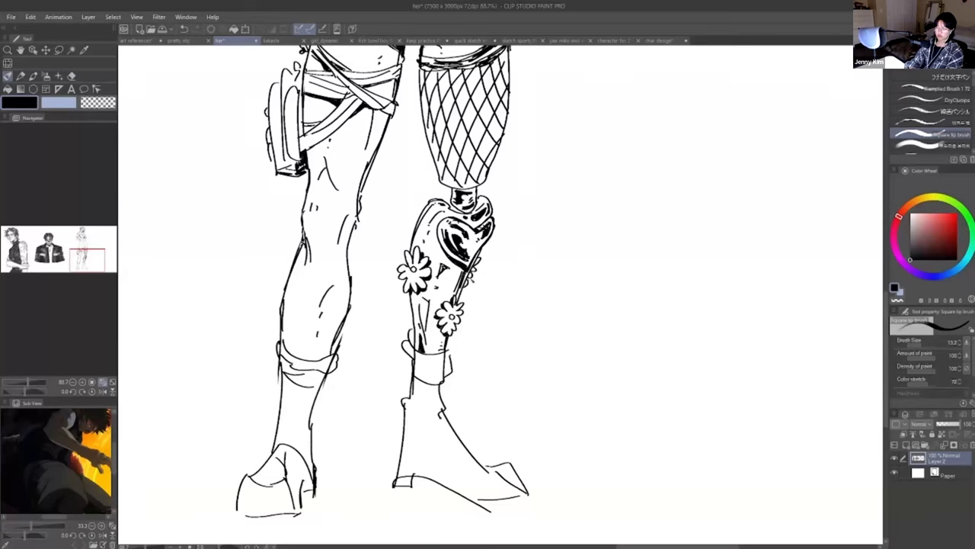
# - Lasso the whole full-body figure, nudge it slightly with a transform and deselect it
pyautogui.scroll(-3, 464, 299)
pyautogui.scroll(-2, 533, 229)
pyautogui.moveTo(533, 229); pyautogui.dragTo(747, 349)
pyautogui.scroll(1, 481, 317)
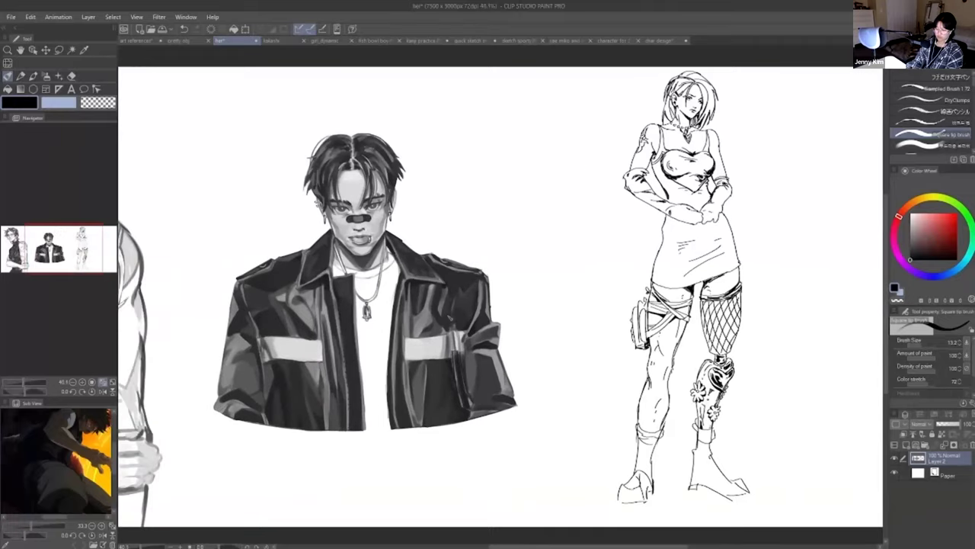
pyautogui.scroll(1, 477, 332)
pyautogui.moveTo(477, 331); pyautogui.dragTo(447, 336)
pyautogui.click(58, 50)
pyautogui.moveTo(612, 90)
pyautogui.mouseDown()
pyautogui.moveTo(671, 48)
pyautogui.moveTo(797, 241)
pyautogui.moveTo(701, 534)
pyautogui.moveTo(564, 487)
pyautogui.moveTo(613, 90)
pyautogui.mouseUp()
pyautogui.hotkey('ctrl', 't')
pyautogui.moveTo(681, 291); pyautogui.dragTo(679, 297)
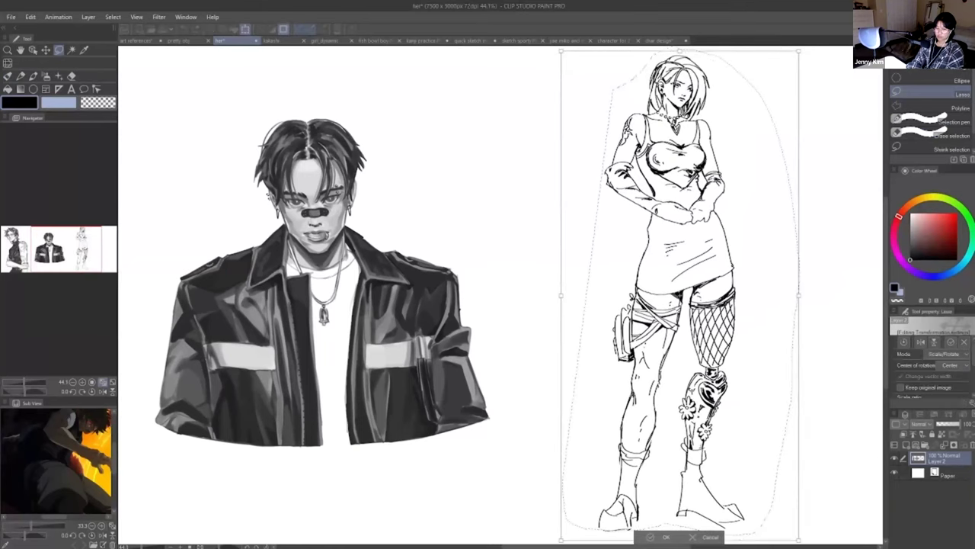
pyautogui.click(652, 539)
pyautogui.hotkey('ctrl', 'd')
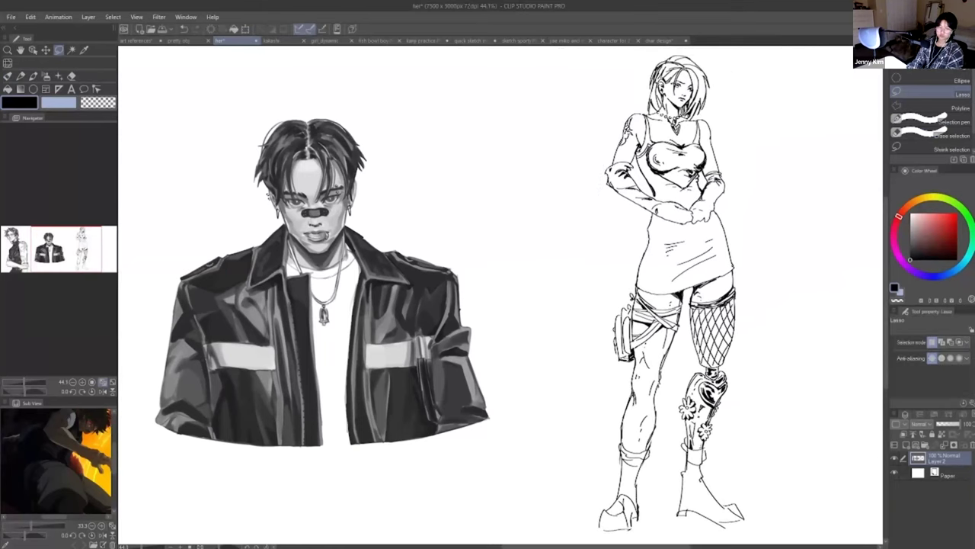
# - Draw a jagged marking on the thigh above the fishnet stocking and add small marks on the chest and natural leg
pyautogui.press('p')
pyautogui.moveTo(738, 281); pyautogui.dragTo(710, 303)
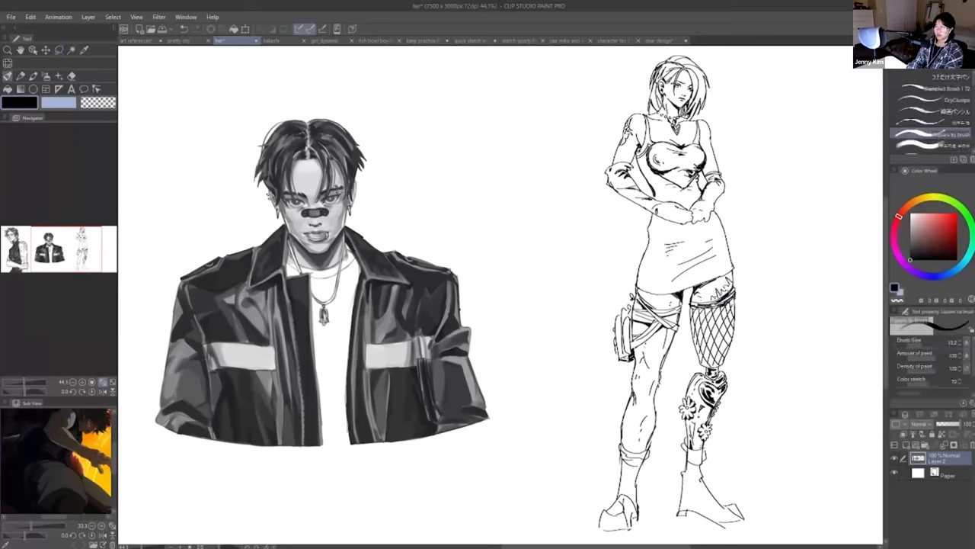
pyautogui.hotkey('ctrl', 'z')
pyautogui.hotkey('ctrl', 'z')
pyautogui.moveTo(712, 299); pyautogui.dragTo(694, 307)
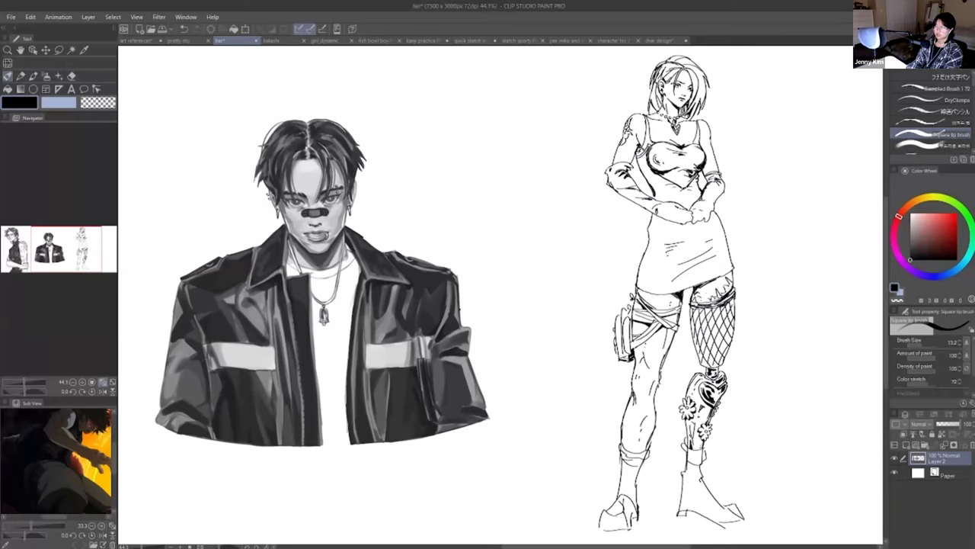
pyautogui.hotkey('ctrl', 'z')
pyautogui.moveTo(707, 132); pyautogui.dragTo(711, 146)
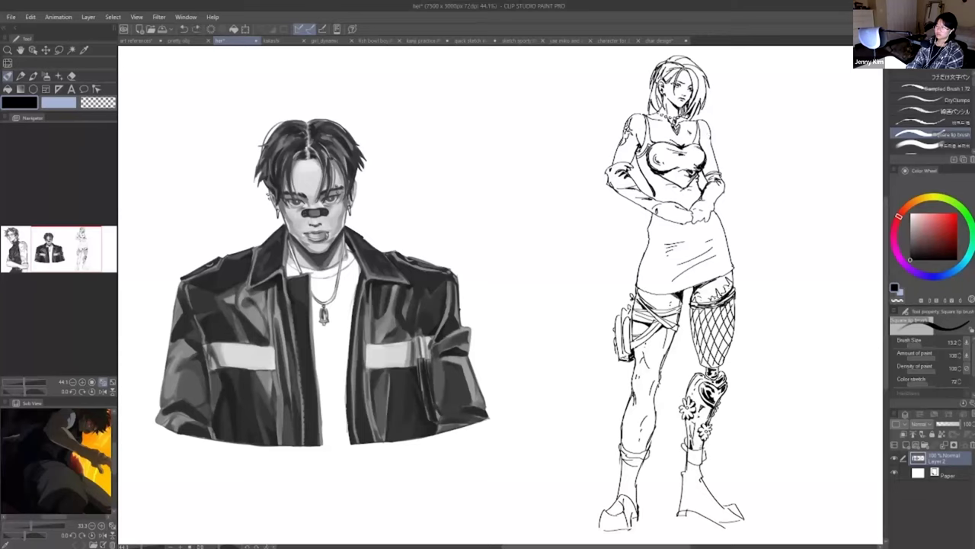
pyautogui.moveTo(652, 342); pyautogui.dragTo(669, 360)
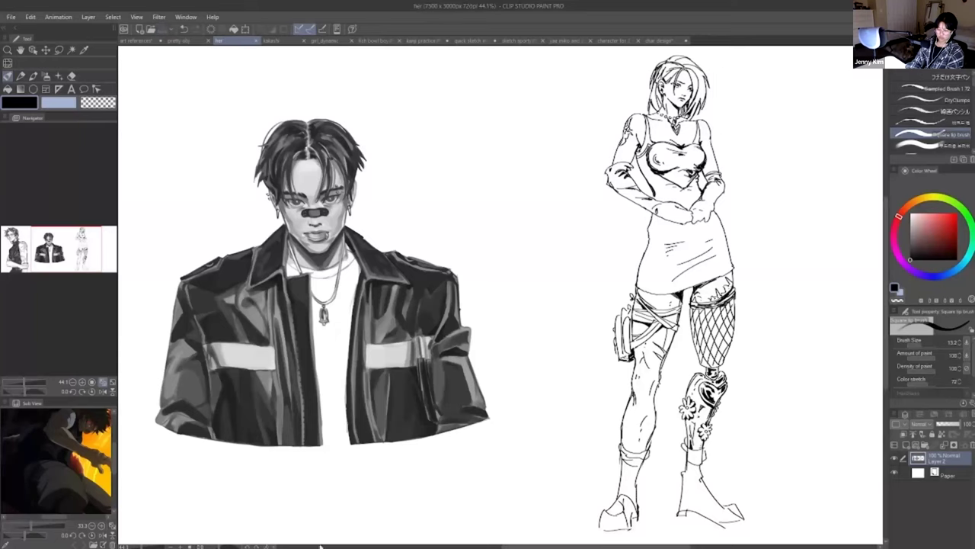
# - Switch to the pretty obj drawing and fill the standing figure's cape and hanging straps with dark grey
pyautogui.moveTo(505, 547); pyautogui.dragTo(493, 547)
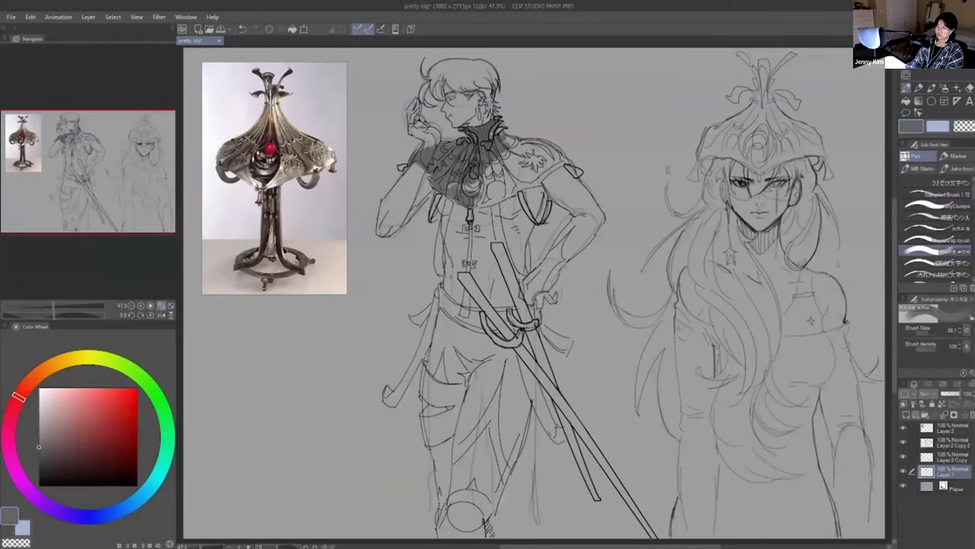
pyautogui.moveTo(488, 200); pyautogui.dragTo(537, 181)
pyautogui.moveTo(449, 200); pyautogui.dragTo(438, 273)
pyautogui.moveTo(494, 204); pyautogui.dragTo(499, 240)
pyautogui.moveTo(510, 152)
pyautogui.mouseDown()
pyautogui.moveTo(576, 173)
pyautogui.moveTo(556, 166)
pyautogui.mouseUp()
pyautogui.moveTo(500, 206); pyautogui.dragTo(524, 266)
pyautogui.moveTo(522, 195); pyautogui.dragTo(544, 223)
pyautogui.moveTo(526, 240); pyautogui.dragTo(527, 271)
# - Replay the full-body figure section of the character designs video and skip ahead
pyautogui.moveTo(789, 488)
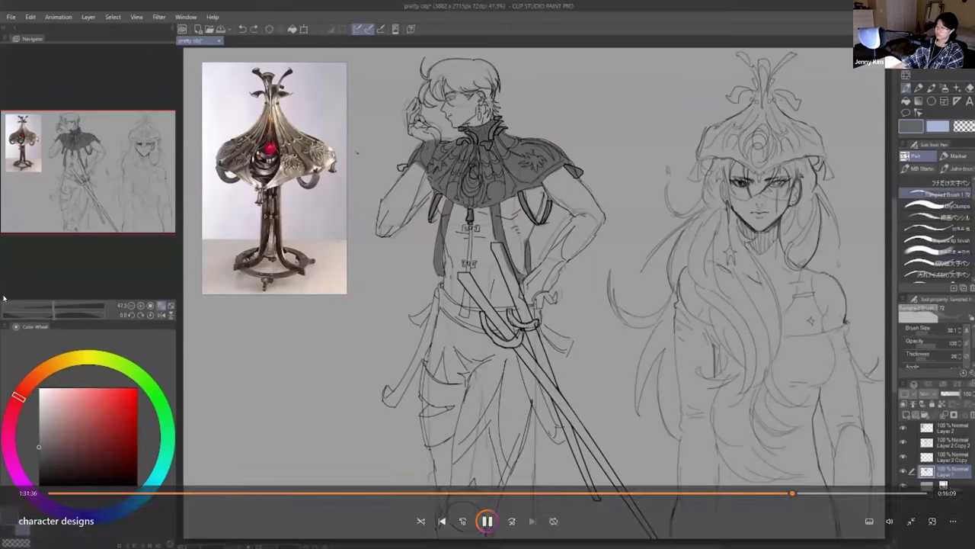
pyautogui.click(783, 486)
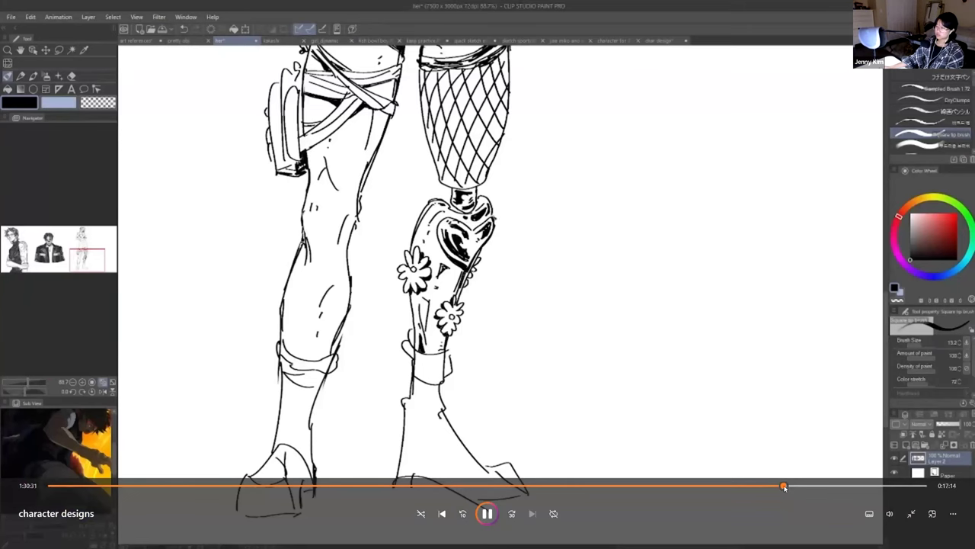
pyautogui.click(511, 514)
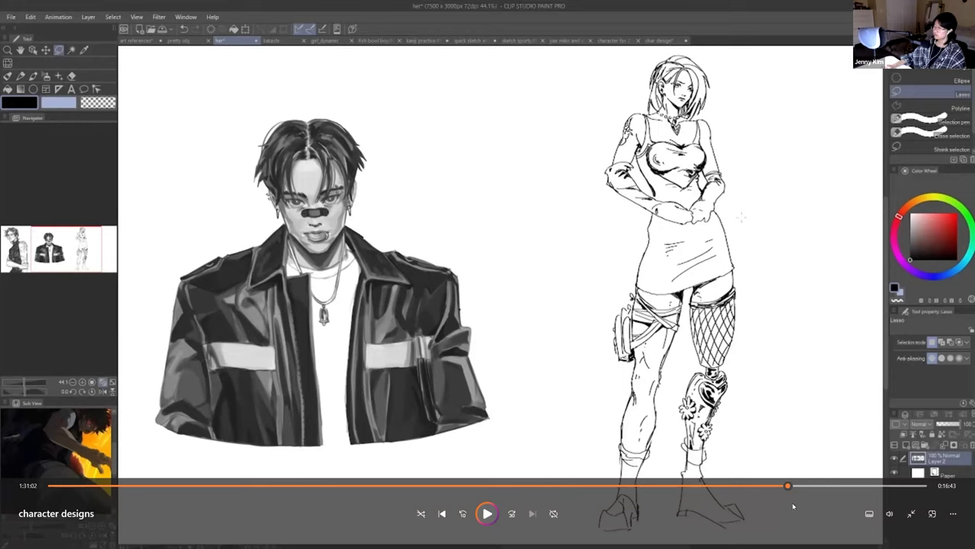
pyautogui.click(486, 512)
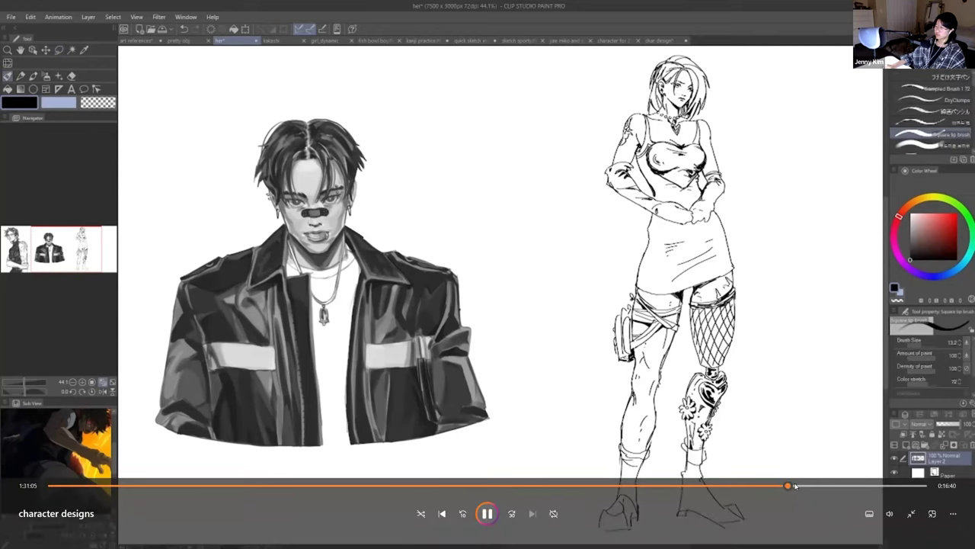
pyautogui.click(795, 485)
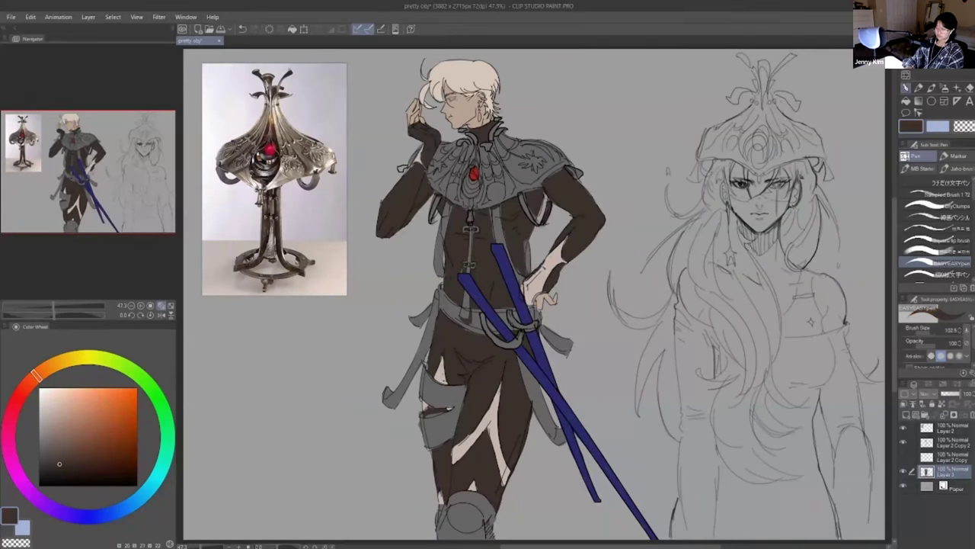
# - Shade the standing figure's cape around the red gem and along its lower edge with dark and light warm grey strokes
pyautogui.moveTo(2, 539)
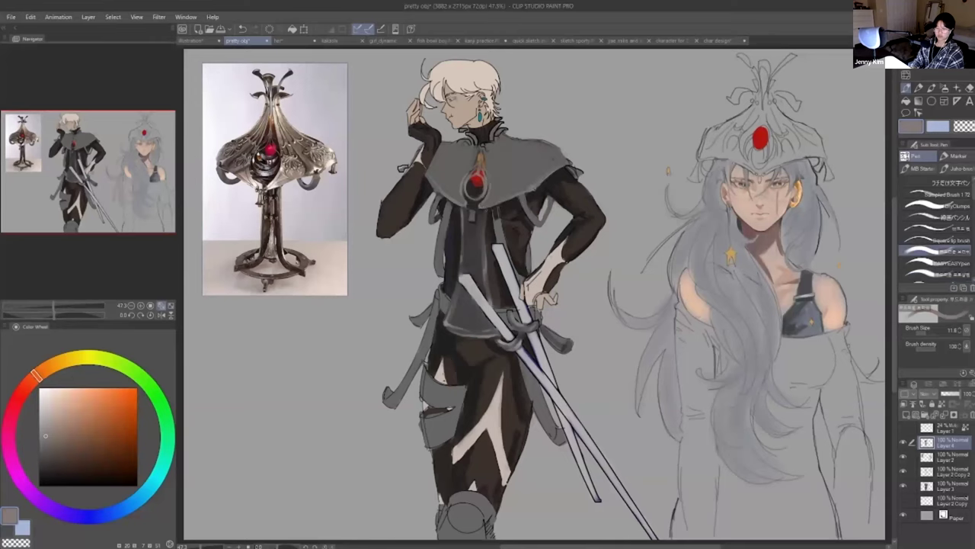
pyautogui.keyDown('alt'); pyautogui.click(455, 185); pyautogui.keyUp('alt')
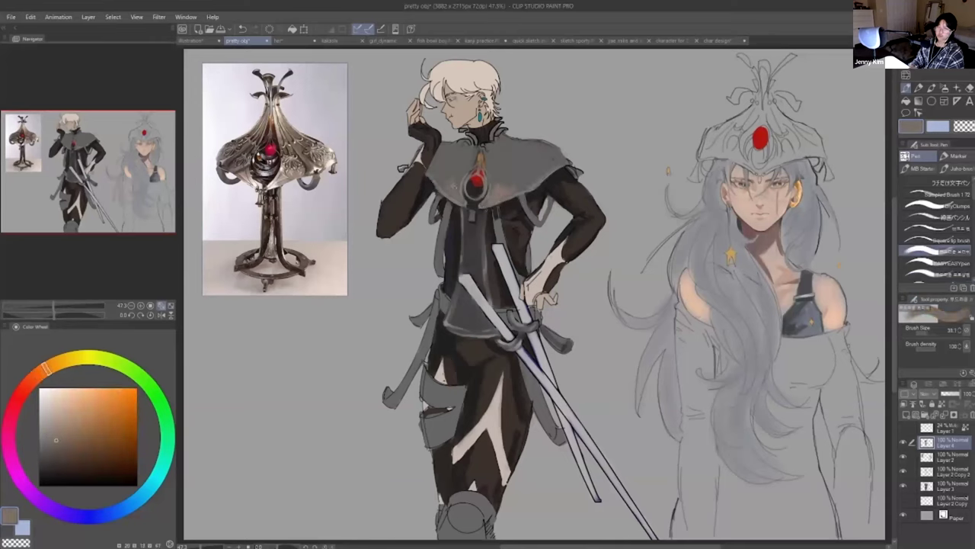
pyautogui.keyDown('alt'); pyautogui.click(475, 192); pyautogui.keyUp('alt')
pyautogui.moveTo(473, 205); pyautogui.dragTo(477, 214)
pyautogui.keyDown('alt'); pyautogui.click(476, 199); pyautogui.keyUp('alt')
pyautogui.hotkey('ctrl', 'z')
pyautogui.keyDown('alt'); pyautogui.click(479, 204); pyautogui.keyUp('alt')
pyautogui.hotkey('ctrl', 'z')
pyautogui.keyDown('alt'); pyautogui.click(492, 190); pyautogui.keyUp('alt')
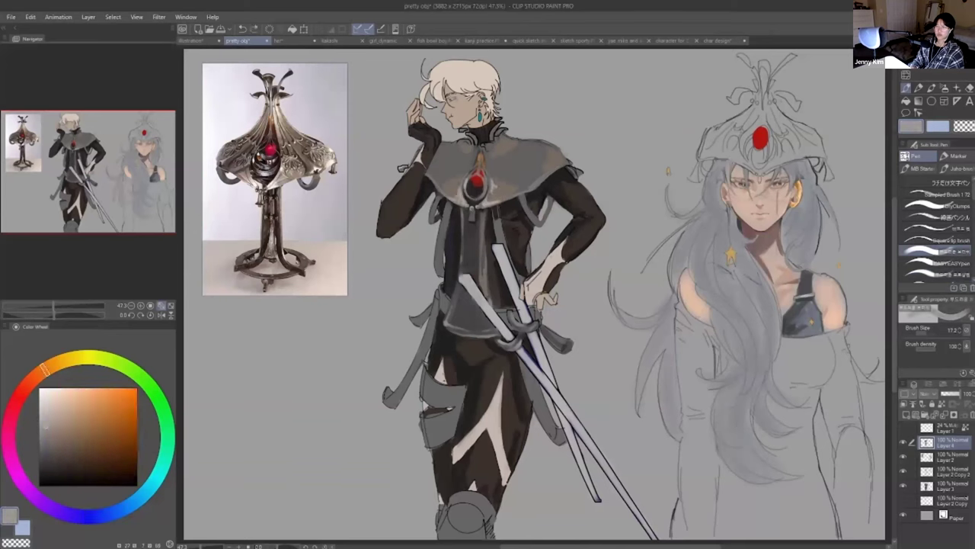
# - Paint the collar folds and upper cape pleats in varied greys, checking the drawing mirrored
pyautogui.keyDown('alt'); pyautogui.click(482, 139); pyautogui.keyUp('alt')
pyautogui.moveTo(455, 136)
pyautogui.mouseDown()
pyautogui.moveTo(483, 150)
pyautogui.moveTo(491, 177)
pyautogui.moveTo(462, 150)
pyautogui.mouseUp()
pyautogui.keyDown('alt'); pyautogui.click(477, 144); pyautogui.keyUp('alt')
pyautogui.keyDown('alt'); pyautogui.click(482, 137); pyautogui.keyUp('alt')
pyautogui.keyDown('alt'); pyautogui.click(480, 142); pyautogui.keyUp('alt')
pyautogui.keyDown('alt'); pyautogui.click(487, 155); pyautogui.keyUp('alt')
pyautogui.keyDown('alt'); pyautogui.click(483, 140); pyautogui.keyUp('alt')
pyautogui.press('h')
pyautogui.keyDown('alt'); pyautogui.click(621, 162); pyautogui.keyUp('alt')
pyautogui.moveTo(609, 151); pyautogui.dragTo(627, 176)
pyautogui.keyDown('alt'); pyautogui.click(637, 163); pyautogui.keyUp('alt')
pyautogui.press('h')
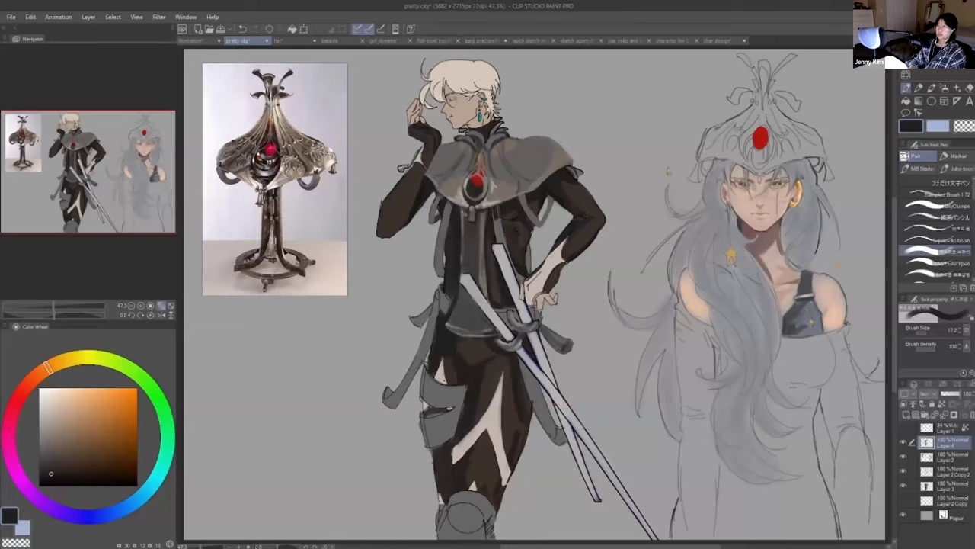
# - Tint the hanging strap at the figure's hip with an orange-brown accent and resample the cape's greys
pyautogui.click(93, 438)
pyautogui.hotkey('ctrl', 'z')
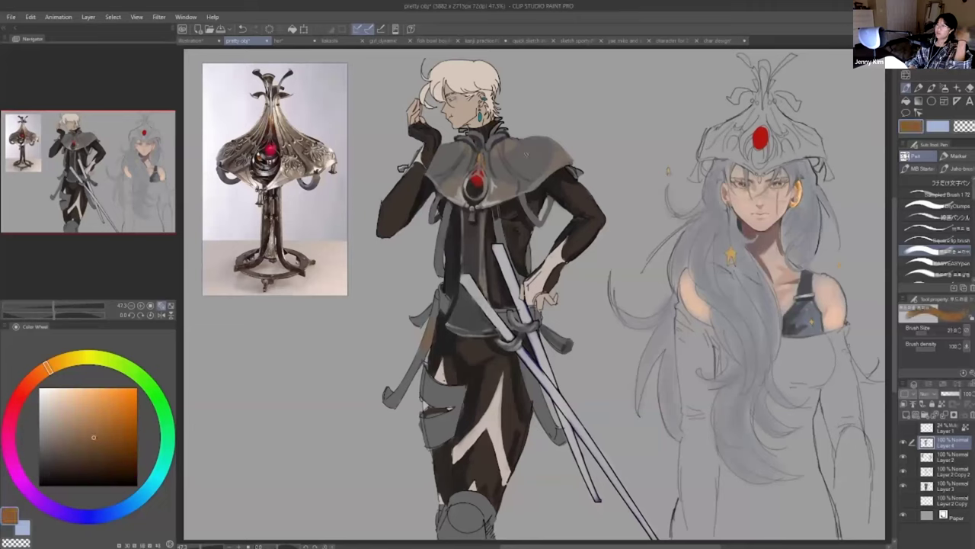
pyautogui.keyDown('alt'); pyautogui.click(454, 173); pyautogui.keyUp('alt')
pyautogui.keyDown('alt'); pyautogui.click(497, 167); pyautogui.keyUp('alt')
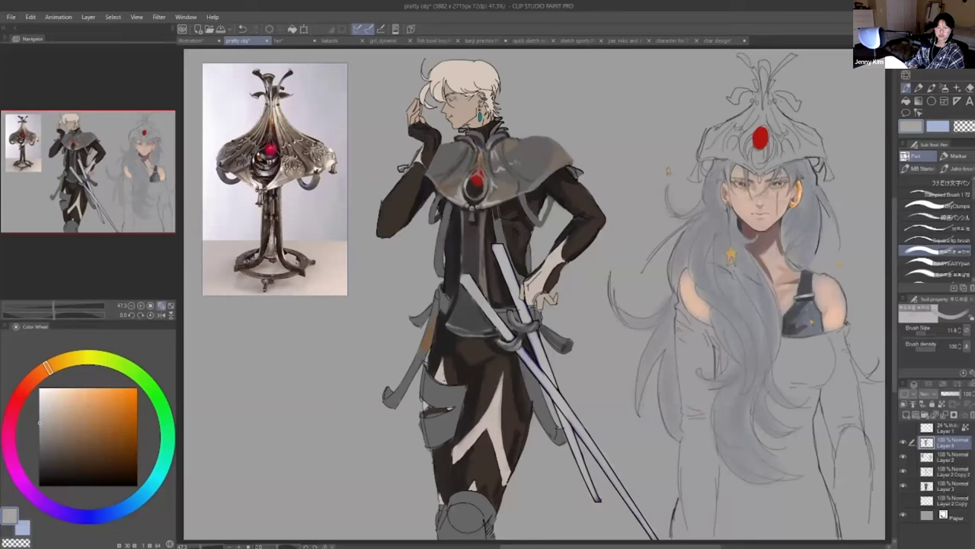
# - Paint light grey highlights along the cape's pleats and rim, blending them with sampled mid-tones
pyautogui.keyDown('alt'); pyautogui.click(467, 191); pyautogui.keyUp('alt')
pyautogui.keyDown('alt'); pyautogui.click(454, 173); pyautogui.keyUp('alt')
pyautogui.keyDown('alt'); pyautogui.click(456, 161); pyautogui.keyUp('alt')
pyautogui.moveTo(443, 173); pyautogui.dragTo(433, 181)
pyautogui.keyDown('alt'); pyautogui.click(450, 169); pyautogui.keyUp('alt')
pyautogui.keyDown('alt'); pyautogui.click(454, 166); pyautogui.keyUp('alt')
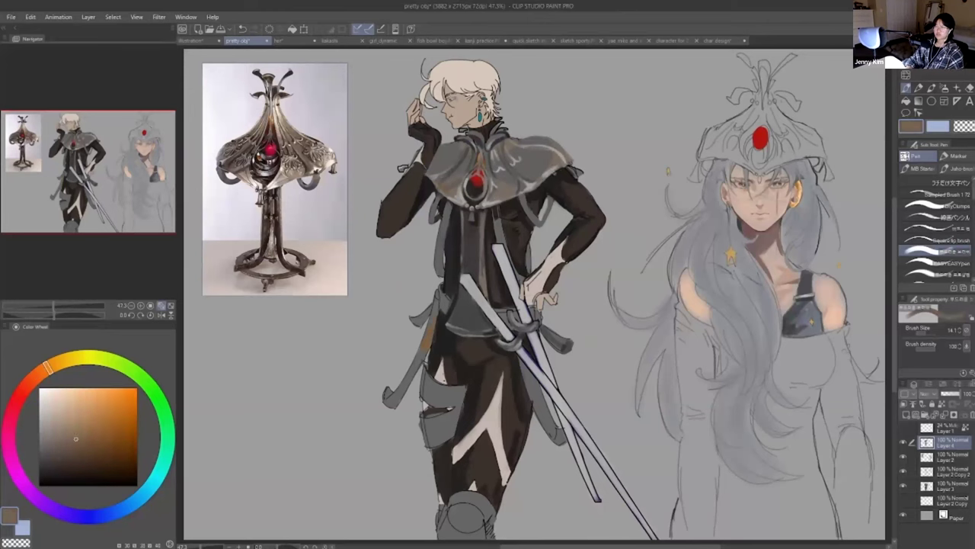
# - Paint pale scrollwork ornaments on the cape's shoulder area beside the hand-on-hip arm, modelled on the lamp's engraved shade
pyautogui.press('p')
pyautogui.press('p')
pyautogui.keyDown('alt'); pyautogui.click(512, 162); pyautogui.keyUp('alt')
pyautogui.press('p')
pyautogui.scroll(2, 523, 179)
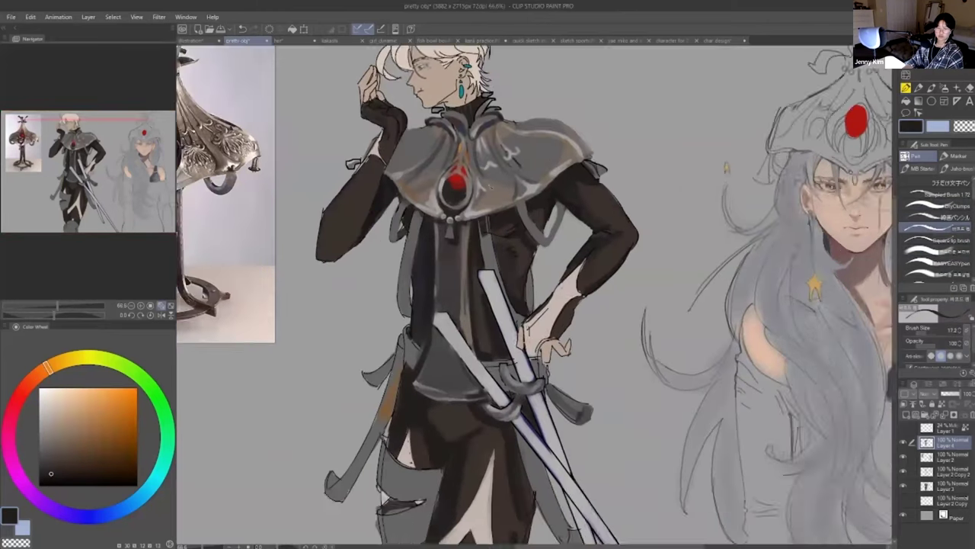
pyautogui.moveTo(523, 178); pyautogui.dragTo(629, 228)
pyautogui.keyDown('alt'); pyautogui.click(591, 245); pyautogui.keyUp('alt')
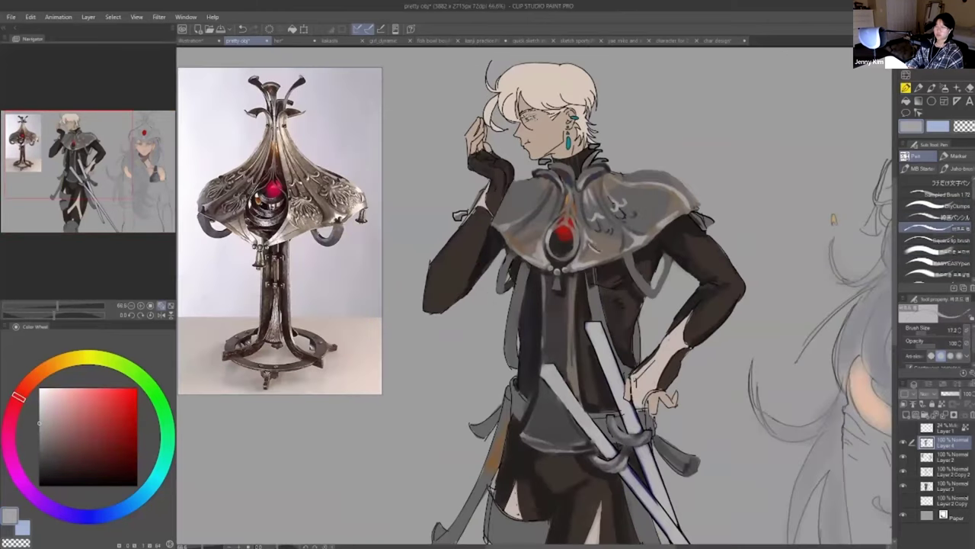
pyautogui.hotkey('ctrl', 'z')
pyautogui.keyDown('alt'); pyautogui.click(639, 256); pyautogui.keyUp('alt')
pyautogui.hotkey('ctrl', 'z')
pyautogui.keyDown('alt'); pyautogui.click(495, 245); pyautogui.keyUp('alt')
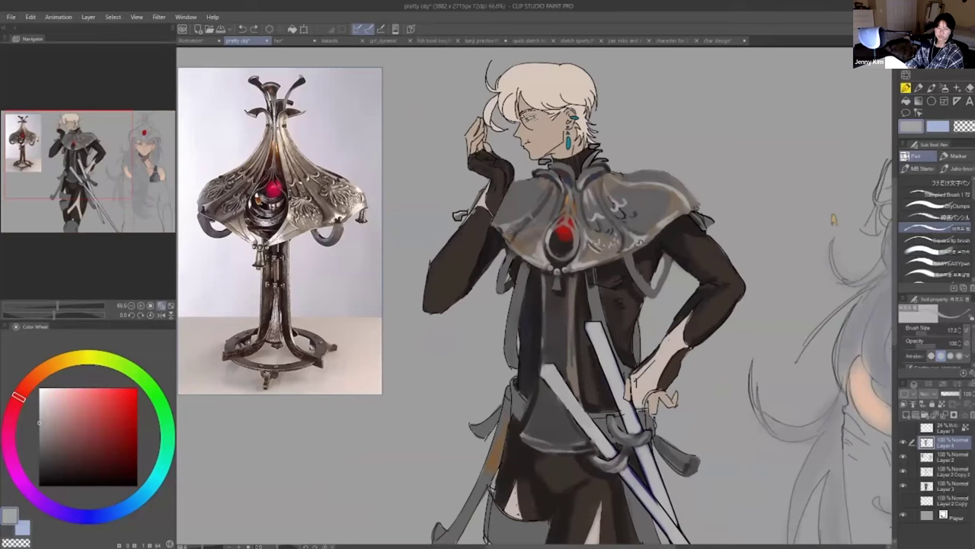
# - Paint concentric dark and light rings in the setting below the cape's red gem
pyautogui.keyDown('alt'); pyautogui.click(562, 248); pyautogui.keyUp('alt')
pyautogui.keyDown('alt'); pyautogui.click(552, 250); pyautogui.keyUp('alt')
pyautogui.moveTo(553, 245); pyautogui.dragTo(572, 246)
pyautogui.keyDown('alt'); pyautogui.click(562, 253); pyautogui.keyUp('alt')
pyautogui.keyDown('alt'); pyautogui.click(566, 249); pyautogui.keyUp('alt')
pyautogui.keyDown('alt'); pyautogui.click(562, 253); pyautogui.keyUp('alt')
pyautogui.keyDown('alt'); pyautogui.click(562, 248); pyautogui.keyUp('alt')
pyautogui.keyDown('alt'); pyautogui.click(564, 253); pyautogui.keyUp('alt')
pyautogui.keyDown('alt'); pyautogui.click(563, 249); pyautogui.keyUp('alt')
pyautogui.keyDown('alt'); pyautogui.click(564, 253); pyautogui.keyUp('alt')
pyautogui.keyDown('alt'); pyautogui.click(563, 249); pyautogui.keyUp('alt')
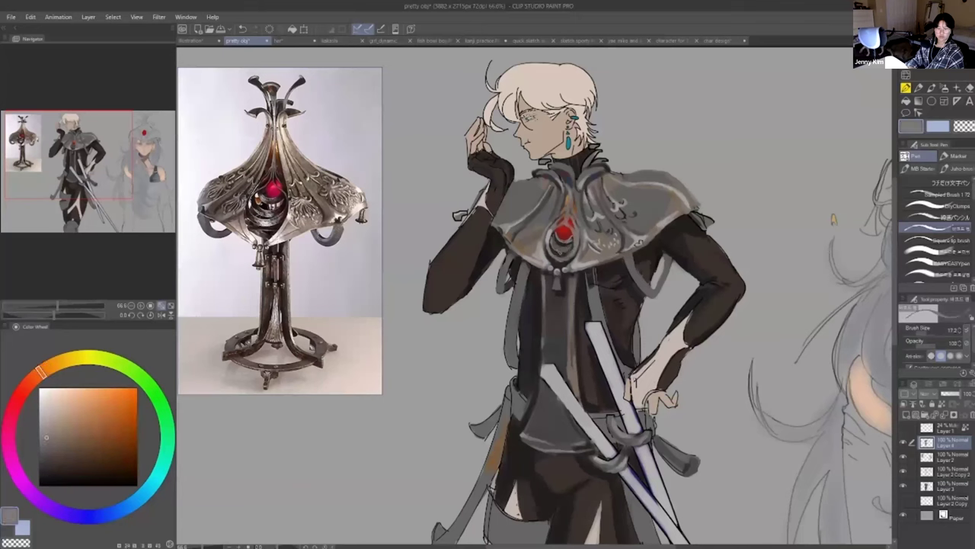
# - Paint matching scrollwork ornaments on the cape half nearest the raised arm and adjust the tones around them
pyautogui.hotkey('ctrl', 'z')
pyautogui.click(945, 240)
pyautogui.keyDown('alt'); pyautogui.click(562, 252); pyautogui.keyUp('alt')
pyautogui.keyDown('alt'); pyautogui.click(833, 219); pyautogui.keyUp('alt')
pyautogui.keyDown('alt'); pyautogui.click(833, 220); pyautogui.keyUp('alt')
pyautogui.keyDown('alt'); pyautogui.click(834, 220); pyautogui.keyUp('alt')
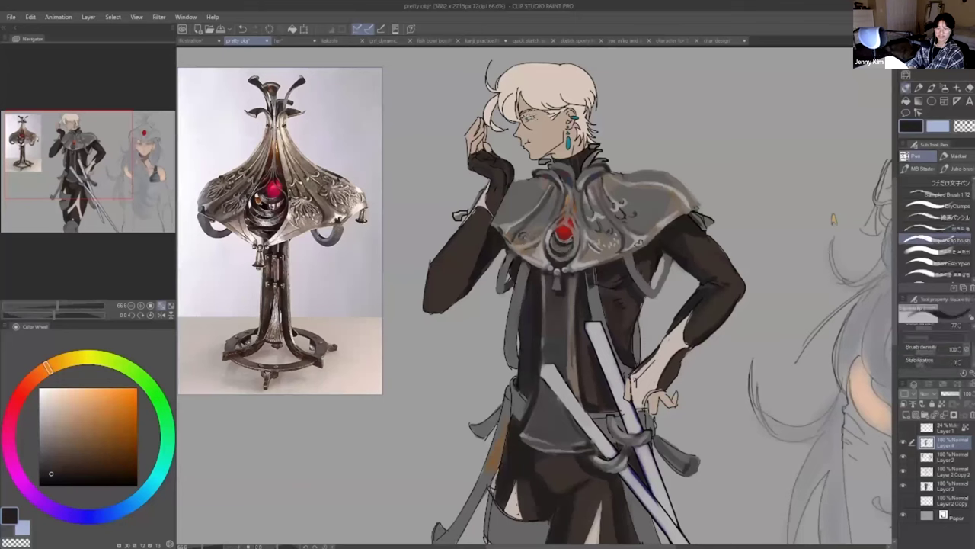
pyautogui.hotkey('ctrl', 'z')
pyautogui.keyDown('alt'); pyautogui.click(540, 227); pyautogui.keyUp('alt')
pyautogui.click(945, 229)
pyautogui.keyDown('alt'); pyautogui.click(562, 250); pyautogui.keyUp('alt')
pyautogui.keyDown('alt'); pyautogui.click(545, 220); pyautogui.keyUp('alt')
pyautogui.keyDown('alt'); pyautogui.click(549, 215); pyautogui.keyUp('alt')
pyautogui.moveTo(546, 211); pyautogui.dragTo(552, 217)
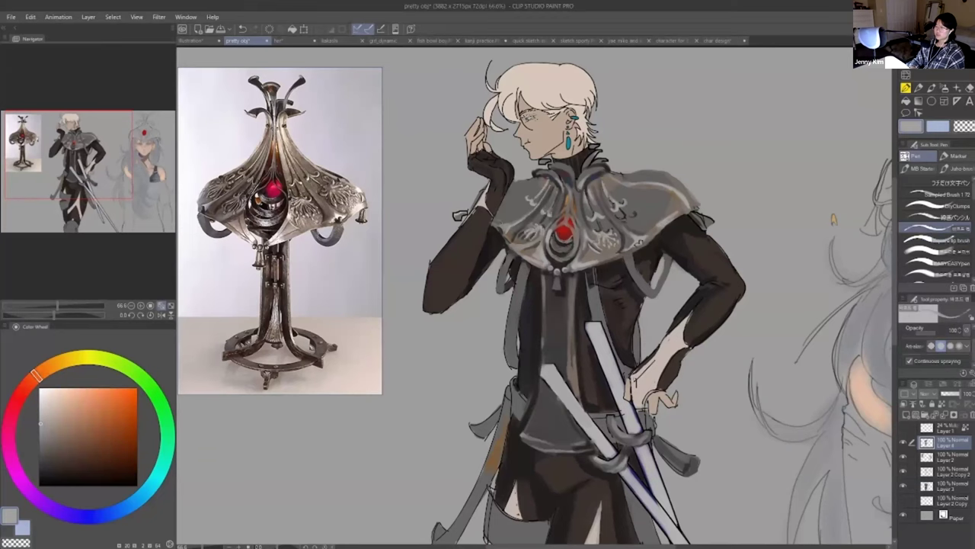
# - Deepen the shadows between the cape's folds and sharpen the light edges on its far shoulder and collar
pyautogui.scroll(-2, 632, 231)
pyautogui.click(945, 241)
pyautogui.keyDown('alt'); pyautogui.click(640, 192); pyautogui.keyUp('alt')
pyautogui.moveTo(641, 188)
pyautogui.mouseDown()
pyautogui.moveTo(677, 205)
pyautogui.moveTo(602, 141)
pyautogui.mouseUp()
pyautogui.keyDown('alt'); pyautogui.click(674, 206); pyautogui.keyUp('alt')
pyautogui.moveTo(584, 137)
pyautogui.mouseDown()
pyautogui.moveTo(551, 148)
pyautogui.moveTo(587, 145)
pyautogui.mouseUp()
pyautogui.keyDown('alt'); pyautogui.click(573, 143); pyautogui.keyUp('alt')
pyautogui.scroll(-1, 536, 278)
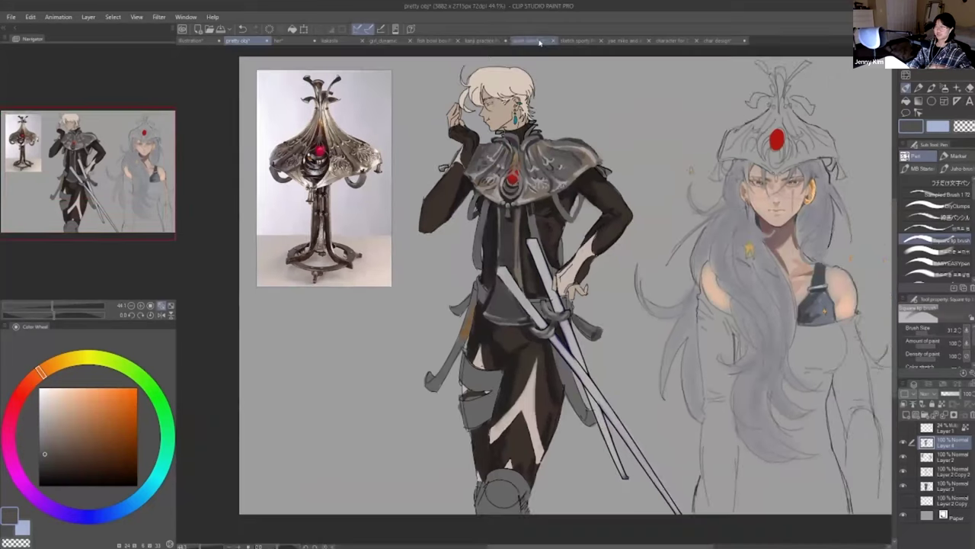
# - Clean up the cape's shoulder edge and paint the ribbon beside the raised wrist dark grey
pyautogui.keyDown('alt'); pyautogui.click(452, 214); pyautogui.keyUp('alt')
pyautogui.press('e')
pyautogui.moveTo(562, 140); pyautogui.dragTo(583, 140)
pyautogui.press('p')
pyautogui.keyDown('alt'); pyautogui.click(474, 170); pyautogui.keyUp('alt')
pyautogui.moveTo(439, 167); pyautogui.dragTo(448, 172)
pyautogui.scroll(6, 498, 113)
pyautogui.click(945, 228)
pyautogui.keyDown('alt'); pyautogui.click(416, 248); pyautogui.keyUp('alt')
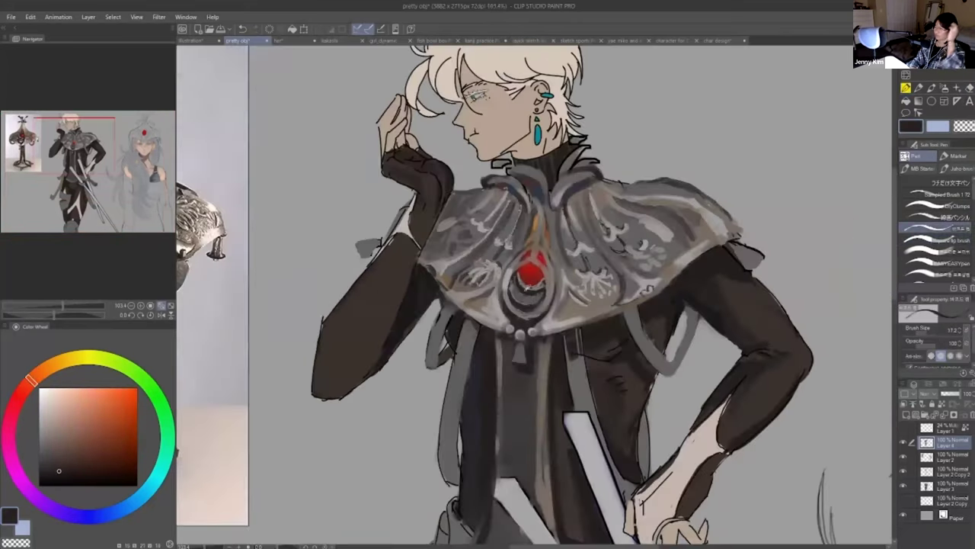
# - Paint a grey teardrop-shaped frame around and above the red gem
pyautogui.moveTo(545, 217); pyautogui.dragTo(548, 248)
pyautogui.keyDown('alt'); pyautogui.click(546, 220); pyautogui.keyUp('alt')
pyautogui.keyDown('alt'); pyautogui.click(540, 252); pyautogui.keyUp('alt')
pyautogui.moveTo(512, 276)
pyautogui.mouseDown()
pyautogui.moveTo(541, 259)
pyautogui.moveTo(553, 282)
pyautogui.mouseUp()
pyautogui.keyDown('alt'); pyautogui.click(542, 264); pyautogui.keyUp('alt')
pyautogui.keyDown('alt'); pyautogui.click(550, 263); pyautogui.keyUp('alt')
# - Shade the high collar and the folds running from it to the gem with dark greys and brown accents
pyautogui.keyDown('alt'); pyautogui.click(509, 169); pyautogui.keyUp('alt')
pyautogui.keyDown('alt'); pyautogui.click(515, 175); pyautogui.keyUp('alt')
pyautogui.keyDown('alt'); pyautogui.click(521, 172); pyautogui.keyUp('alt')
pyautogui.moveTo(509, 170); pyautogui.dragTo(542, 171)
pyautogui.scroll(-2, 534, 181)
pyautogui.keyDown('alt'); pyautogui.click(526, 180); pyautogui.keyUp('alt')
pyautogui.click(945, 240)
pyautogui.keyDown('alt'); pyautogui.click(538, 217); pyautogui.keyUp('alt')
pyautogui.keyDown('alt'); pyautogui.click(539, 204); pyautogui.keyUp('alt')
pyautogui.keyDown('alt'); pyautogui.click(534, 183); pyautogui.keyUp('alt')
pyautogui.click(945, 228)
pyautogui.keyDown('alt'); pyautogui.click(545, 162); pyautogui.keyUp('alt')
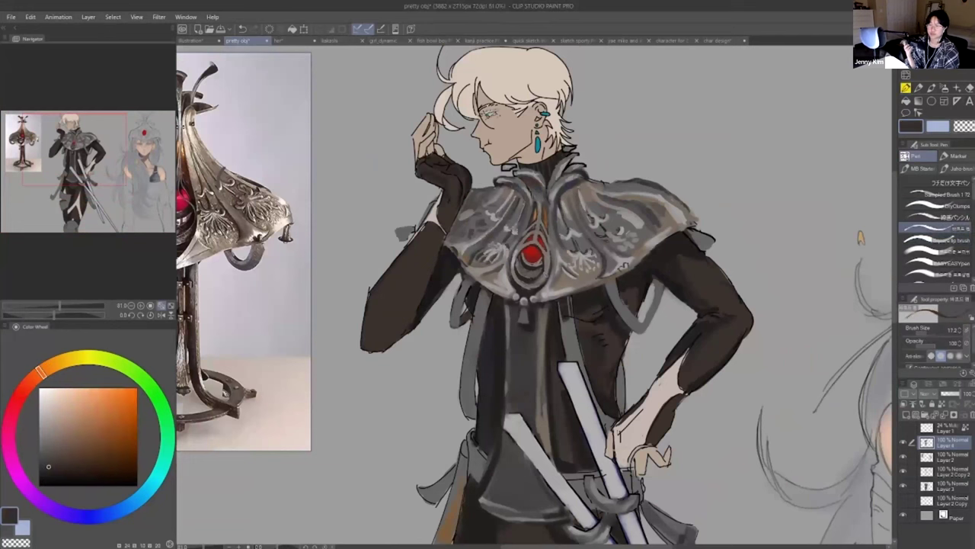
# - Refine the turtleneck's ribbing and the light and dark edges of the raised collar
pyautogui.scroll(1, 860, 237)
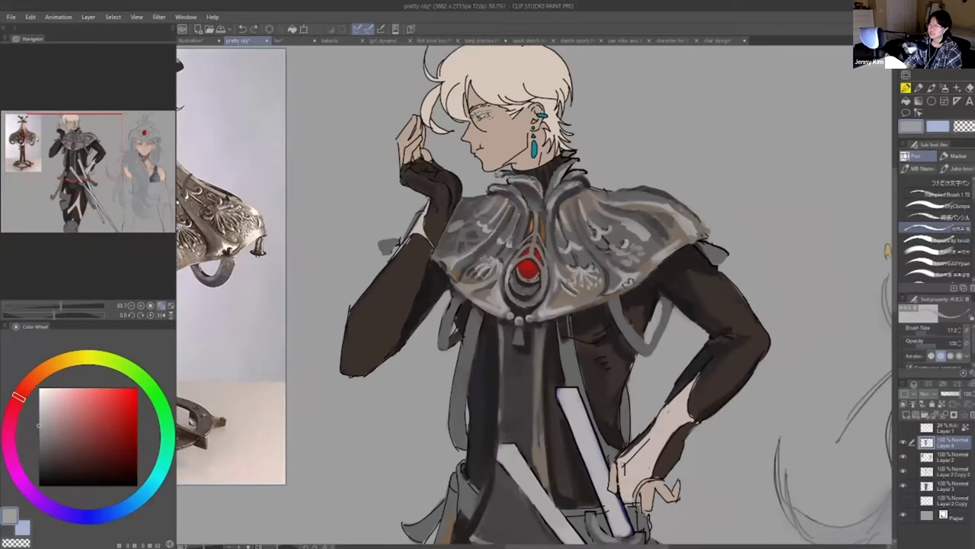
pyautogui.keyDown('alt'); pyautogui.click(559, 166); pyautogui.keyUp('alt')
pyautogui.scroll(3, 579, 164)
pyautogui.keyDown('alt'); pyautogui.click(583, 148); pyautogui.keyUp('alt')
pyautogui.hotkey('ctrl', 'z')
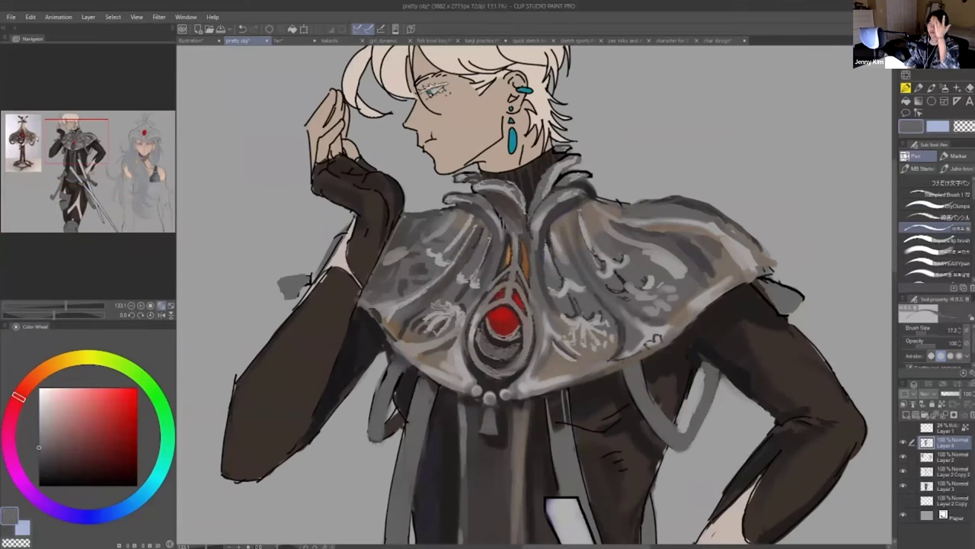
# - Paint grey horizontal clasps across the front of the torso below the cape
pyautogui.scroll(-5, 534, 297)
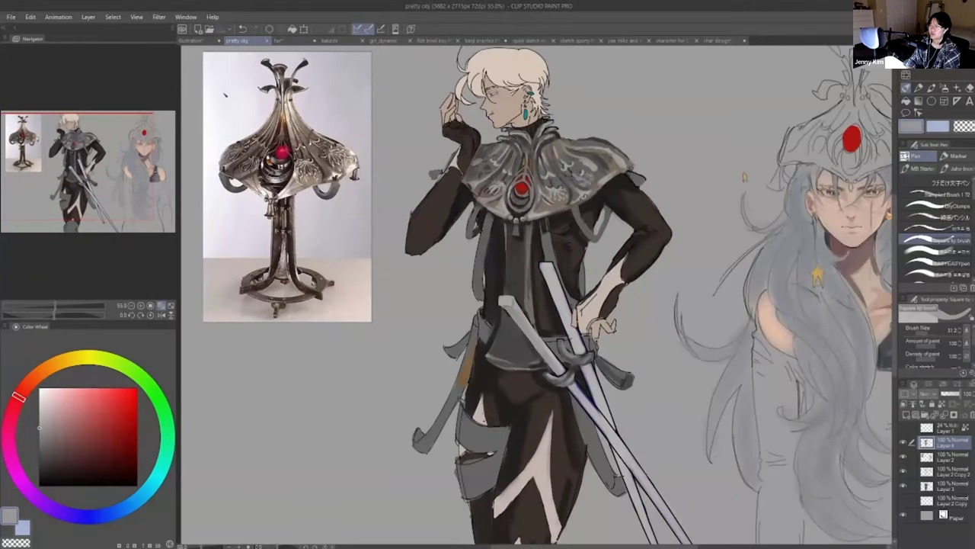
pyautogui.keyDown('alt'); pyautogui.click(495, 255); pyautogui.keyUp('alt')
pyautogui.click(937, 228)
pyautogui.click(937, 273)
pyautogui.moveTo(507, 251)
pyautogui.mouseDown()
pyautogui.moveTo(533, 251)
pyautogui.moveTo(538, 262)
pyautogui.mouseUp()
pyautogui.click(937, 240)
pyautogui.keyDown('alt'); pyautogui.click(518, 244); pyautogui.keyUp('alt')
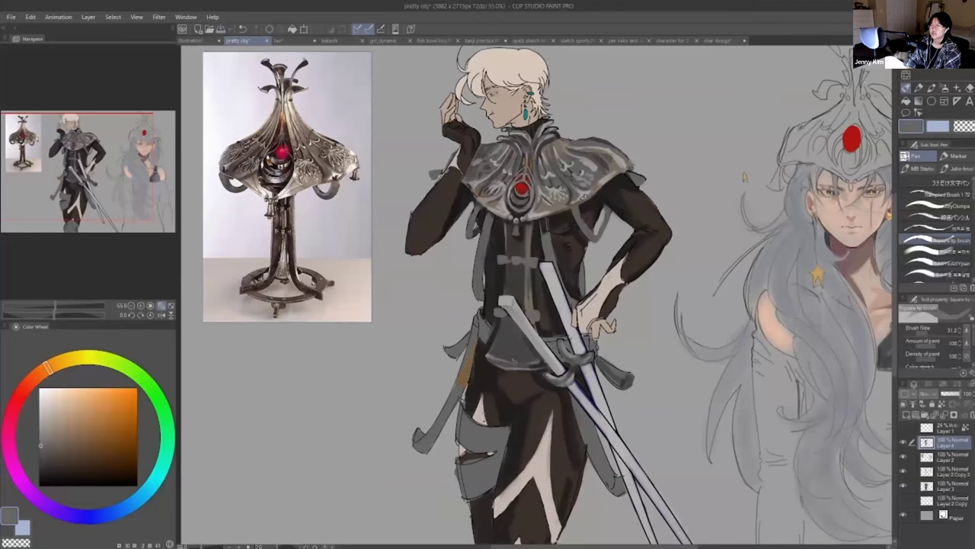
# - Paint light pleat lines on the waist panel and pale highlights on the torso clasps
pyautogui.moveTo(488, 344); pyautogui.dragTo(493, 330)
pyautogui.keyDown('alt'); pyautogui.click(508, 302); pyautogui.keyUp('alt')
pyautogui.moveTo(526, 316); pyautogui.dragTo(537, 315)
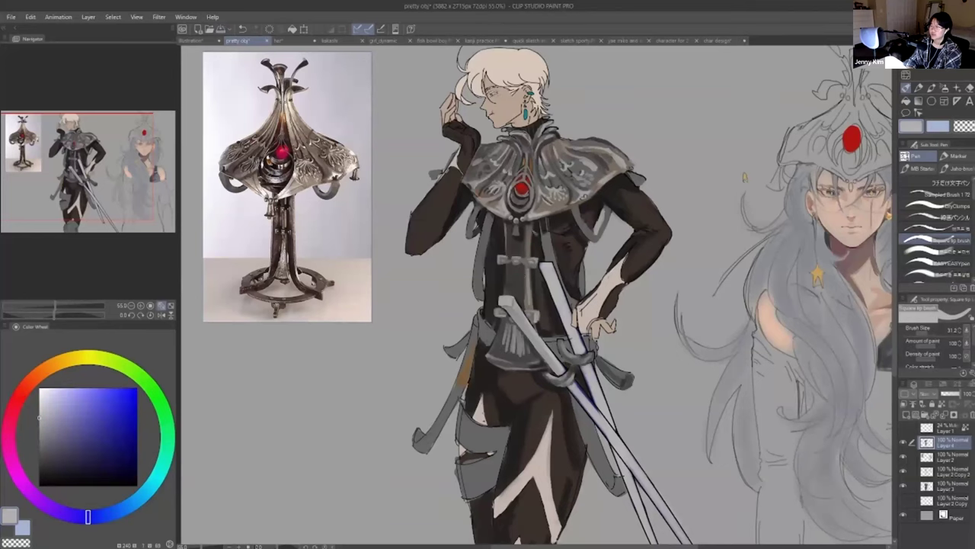
# - Shade the strip between the torso clasps and darken the hanging straps on both sides of the hips
pyautogui.keyDown('alt'); pyautogui.click(518, 242); pyautogui.keyUp('alt')
pyautogui.moveTo(516, 267); pyautogui.dragTo(517, 292)
pyautogui.scroll(-2, 505, 322)
pyautogui.moveTo(503, 329)
pyautogui.mouseDown()
pyautogui.moveTo(531, 357)
pyautogui.moveTo(466, 390)
pyautogui.mouseUp()
pyautogui.keyDown('alt'); pyautogui.click(480, 343); pyautogui.keyUp('alt')
pyautogui.keyDown('alt'); pyautogui.click(568, 392); pyautogui.keyUp('alt')
pyautogui.moveTo(553, 381); pyautogui.dragTo(583, 448)
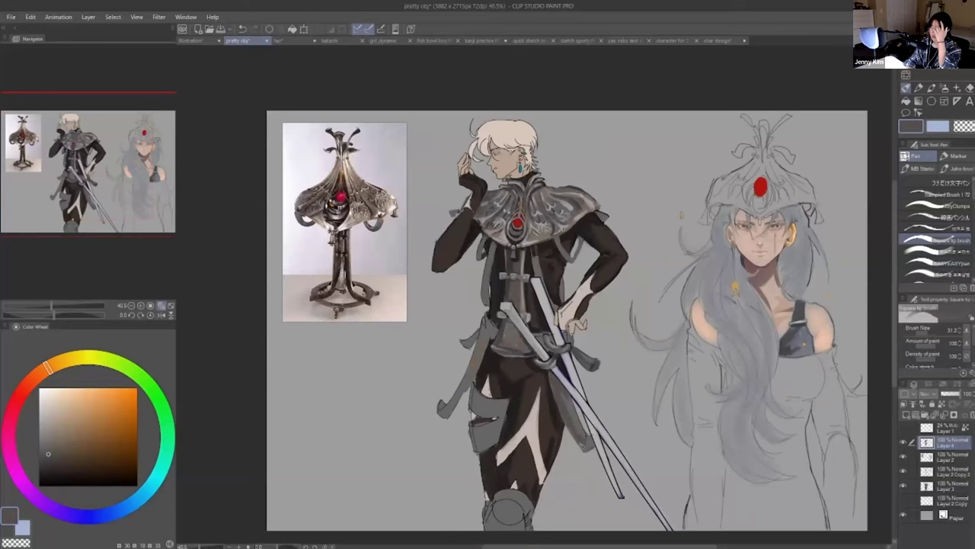
# - Paint lighter brown highlights on the sleeve of the figure's raised arm
pyautogui.scroll(1, 537, 297)
pyautogui.scroll(-1, 537, 297)
pyautogui.hotkey('ctrl', 'z')
pyautogui.keyDown('alt'); pyautogui.click(387, 144); pyautogui.keyUp('alt')
pyautogui.keyDown('alt'); pyautogui.click(488, 214); pyautogui.keyUp('alt')
pyautogui.moveTo(489, 201); pyautogui.dragTo(484, 223)
pyautogui.keyDown('alt'); pyautogui.click(517, 164); pyautogui.keyUp('alt')
# - Paint lighter brown highlights on the sleeve of the hand-on-hip arm, blending them with tones sampled from the outfit
pyautogui.moveTo(649, 236)
pyautogui.mouseDown()
pyautogui.moveTo(634, 259)
pyautogui.moveTo(640, 253)
pyautogui.mouseUp()
pyautogui.keyDown('alt'); pyautogui.click(646, 241); pyautogui.keyUp('alt')
pyautogui.keyDown('alt'); pyautogui.click(648, 239); pyautogui.keyUp('alt')
pyautogui.keyDown('alt'); pyautogui.click(639, 243); pyautogui.keyUp('alt')
pyautogui.keyDown('alt'); pyautogui.click(645, 240); pyautogui.keyUp('alt')
pyautogui.moveTo(593, 232); pyautogui.dragTo(600, 241)
pyautogui.keyDown('alt'); pyautogui.click(535, 255); pyautogui.keyUp('alt')
pyautogui.keyDown('alt'); pyautogui.click(555, 259); pyautogui.keyUp('alt')
pyautogui.keyDown('alt'); pyautogui.click(583, 206); pyautogui.keyUp('alt')
pyautogui.keyDown('alt'); pyautogui.click(651, 207); pyautogui.keyUp('alt')
pyautogui.keyDown('alt'); pyautogui.click(661, 224); pyautogui.keyUp('alt')
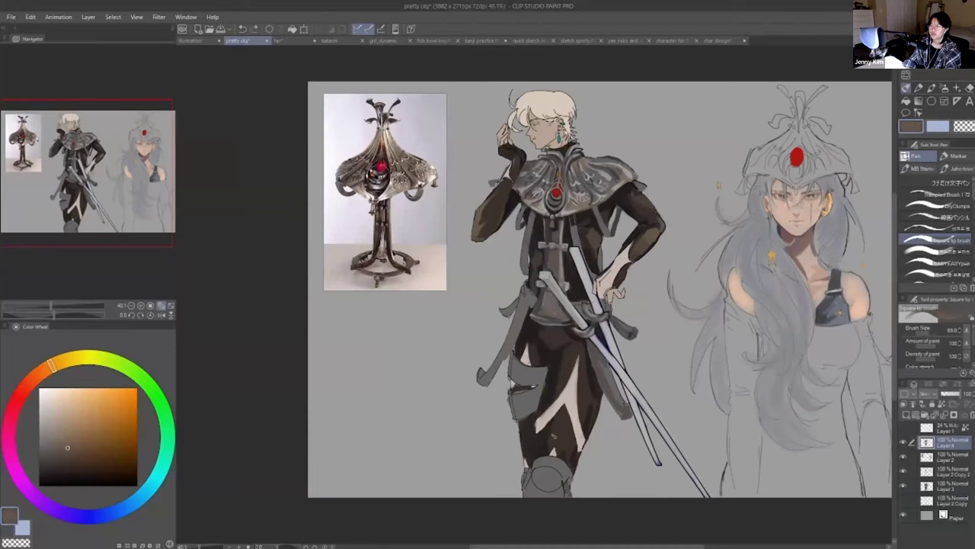
# - Paint light brown highlights on the lower leg and grey shading along the two swords, cleaning the edges with the eraser
pyautogui.moveTo(561, 419); pyautogui.dragTo(560, 451)
pyautogui.keyDown('alt'); pyautogui.click(560, 437); pyautogui.keyUp('alt')
pyautogui.press('e')
pyautogui.press('p')
pyautogui.moveTo(593, 340); pyautogui.dragTo(663, 439)
pyautogui.press('e')
pyautogui.press('p')
pyautogui.moveTo(635, 398); pyautogui.dragTo(705, 493)
pyautogui.press('e')
pyautogui.press('p')
# - Shade the grey thigh plate on the figure's front leg with tones sampled from the outfit
pyautogui.keyDown('alt'); pyautogui.click(546, 352); pyautogui.keyUp('alt')
pyautogui.keyDown('alt'); pyautogui.click(538, 429); pyautogui.keyUp('alt')
pyautogui.keyDown('alt'); pyautogui.click(528, 376); pyautogui.keyUp('alt')
pyautogui.moveTo(513, 391); pyautogui.dragTo(510, 418)
pyautogui.keyDown('alt'); pyautogui.click(526, 412); pyautogui.keyUp('alt')
# - Shade the knee guard with dark and light grey bands, blending with tones sampled from the waist panel and knee
pyautogui.keyDown('alt'); pyautogui.click(545, 472); pyautogui.keyUp('alt')
pyautogui.scroll(1, 524, 273)
pyautogui.moveTo(535, 491)
pyautogui.mouseDown()
pyautogui.moveTo(575, 506)
pyautogui.moveTo(556, 513)
pyautogui.mouseUp()
pyautogui.keyDown('alt'); pyautogui.click(536, 294); pyautogui.keyUp('alt')
pyautogui.keyDown('alt'); pyautogui.click(545, 474); pyautogui.keyUp('alt')
pyautogui.keyDown('alt'); pyautogui.click(562, 487); pyautogui.keyUp('alt')
pyautogui.keyDown('alt'); pyautogui.click(543, 488); pyautogui.keyUp('alt')
pyautogui.keyDown('alt'); pyautogui.click(554, 499); pyautogui.keyUp('alt')
pyautogui.keyDown('alt'); pyautogui.click(552, 503); pyautogui.keyUp('alt')
pyautogui.keyDown('alt'); pyautogui.click(546, 474); pyautogui.keyUp('alt')
# - Paint darker shading on the straps hanging from both sides of the hips
pyautogui.moveTo(516, 340); pyautogui.dragTo(489, 393)
pyautogui.keyDown('alt'); pyautogui.click(599, 381); pyautogui.keyUp('alt')
pyautogui.moveTo(599, 351); pyautogui.dragTo(630, 428)
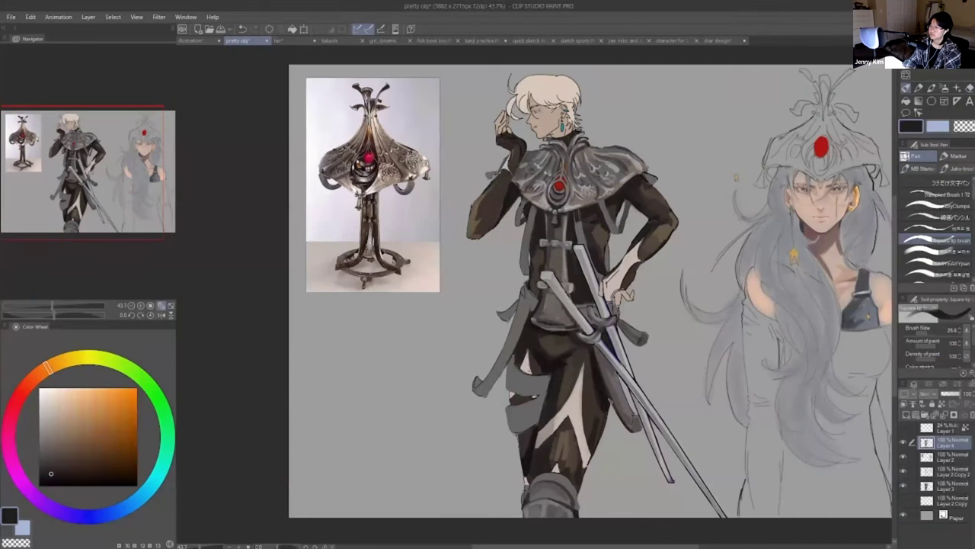
pyautogui.keyDown('alt'); pyautogui.click(619, 457); pyautogui.keyUp('alt')
# - Paint dark and brown fold shapes on the upper trousers around the crotch and thighs
pyautogui.keyDown('alt'); pyautogui.click(602, 388); pyautogui.keyUp('alt')
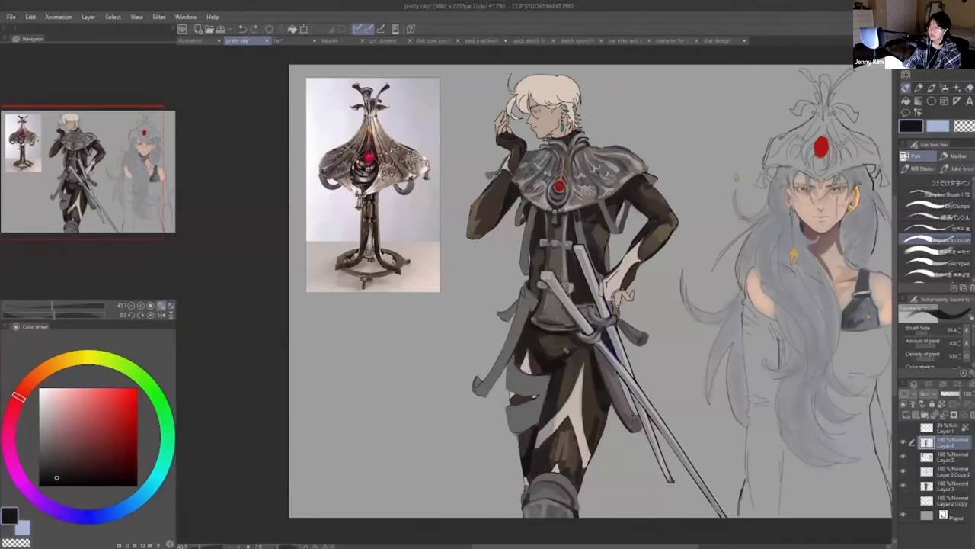
pyautogui.keyDown('alt'); pyautogui.click(565, 359); pyautogui.keyUp('alt')
pyautogui.keyDown('alt'); pyautogui.click(570, 373); pyautogui.keyUp('alt')
pyautogui.keyDown('alt'); pyautogui.click(573, 404); pyautogui.keyUp('alt')
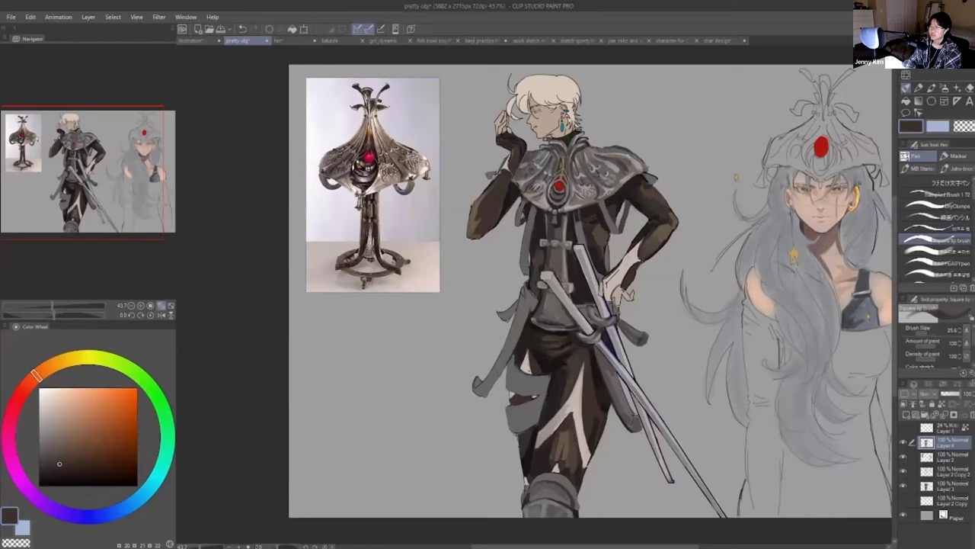
# - Blend light and dark metallic greys into the cape collar's folds on both sides of the central ornament
pyautogui.scroll(4, 608, 297)
pyautogui.moveTo(476, 285); pyautogui.dragTo(478, 528)
pyautogui.keyDown('alt'); pyautogui.click(558, 368); pyautogui.keyUp('alt')
pyautogui.keyDown('alt'); pyautogui.click(557, 368); pyautogui.keyUp('alt')
pyautogui.keyDown('alt'); pyautogui.click(534, 352); pyautogui.keyUp('alt')
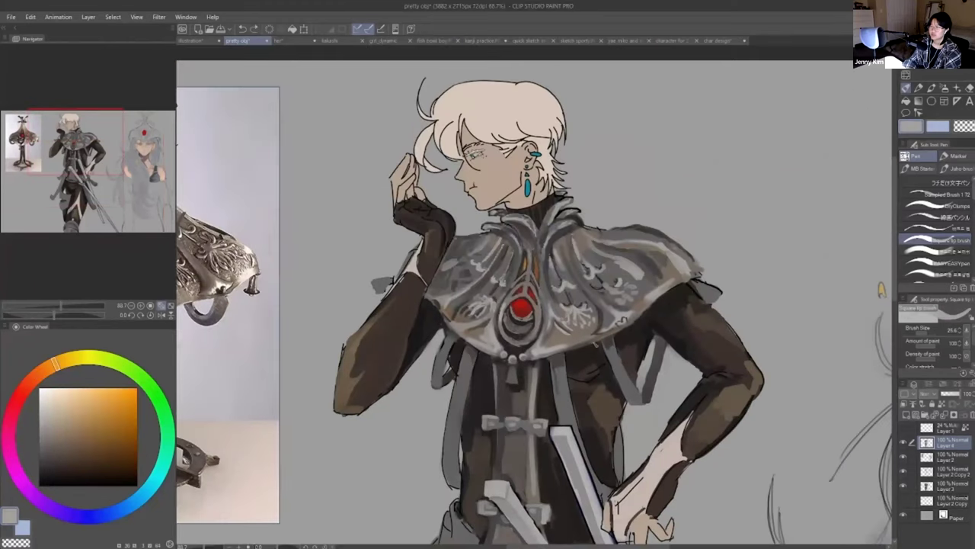
pyautogui.keyDown('alt'); pyautogui.click(555, 251); pyautogui.keyUp('alt')
pyautogui.keyDown('alt'); pyautogui.click(560, 243); pyautogui.keyUp('alt')
pyautogui.keyDown('alt'); pyautogui.click(563, 238); pyautogui.keyUp('alt')
pyautogui.moveTo(570, 230); pyautogui.dragTo(558, 248)
pyautogui.keyDown('alt'); pyautogui.click(499, 242); pyautogui.keyUp('alt')
pyautogui.moveTo(501, 238); pyautogui.dragTo(495, 253)
pyautogui.keyDown('alt'); pyautogui.click(503, 213); pyautogui.keyUp('alt')
# - Refine the small ornament at the cape's shoulder corner and the bell-shaped pendant below the gem using a finer brush
pyautogui.press('[')
pyautogui.press('[')
pyautogui.press('[')
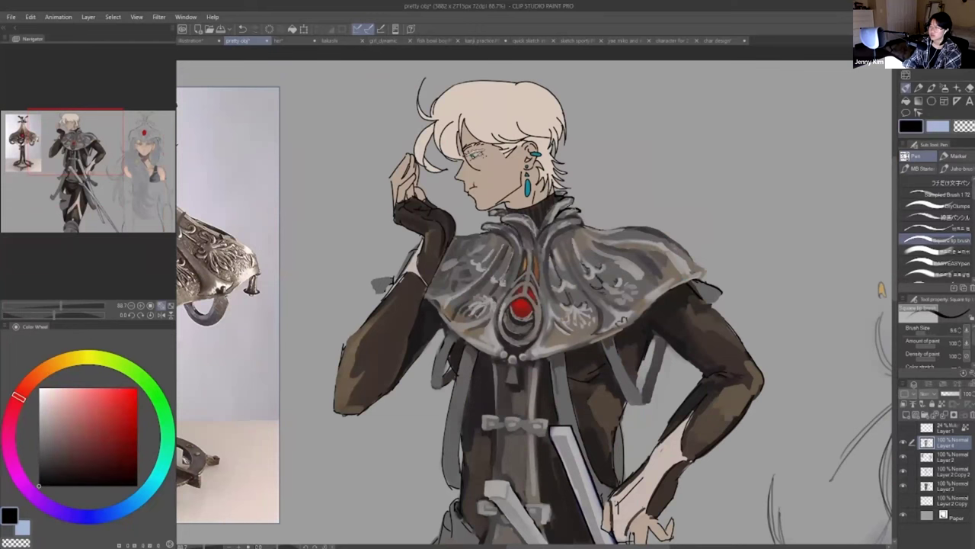
pyautogui.moveTo(561, 204); pyautogui.dragTo(576, 209)
pyautogui.hotkey('ctrl', 'z')
pyautogui.scroll(-3, 568, 206)
pyautogui.keyDown('alt'); pyautogui.click(634, 177); pyautogui.keyUp('alt')
pyautogui.moveTo(635, 177); pyautogui.dragTo(643, 182)
pyautogui.scroll(2, 512, 224)
pyautogui.keyDown('alt'); pyautogui.click(512, 224); pyautogui.keyUp('alt')
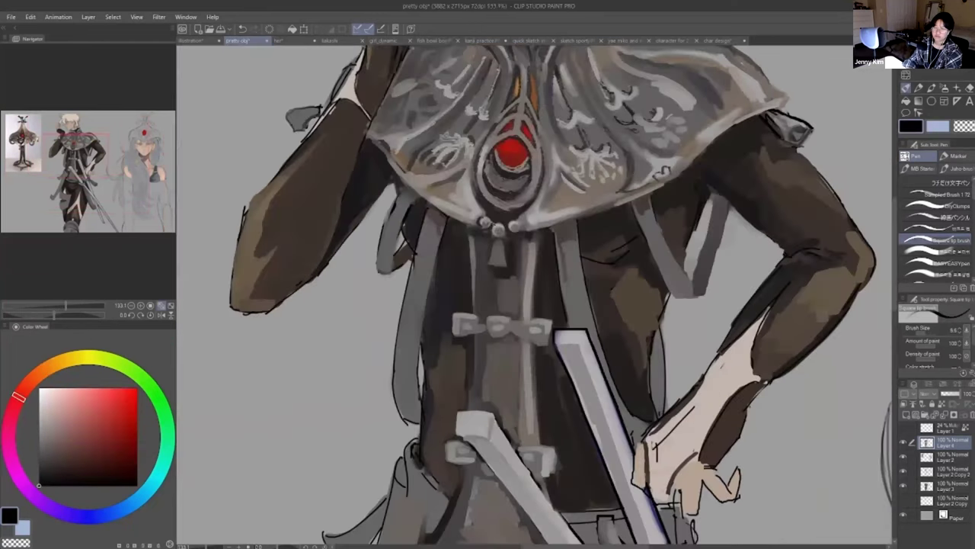
pyautogui.press(',')
pyautogui.keyDown('alt'); pyautogui.click(500, 231); pyautogui.keyUp('alt')
pyautogui.moveTo(497, 254); pyautogui.dragTo(499, 266)
pyautogui.scroll(-2, 666, 290)
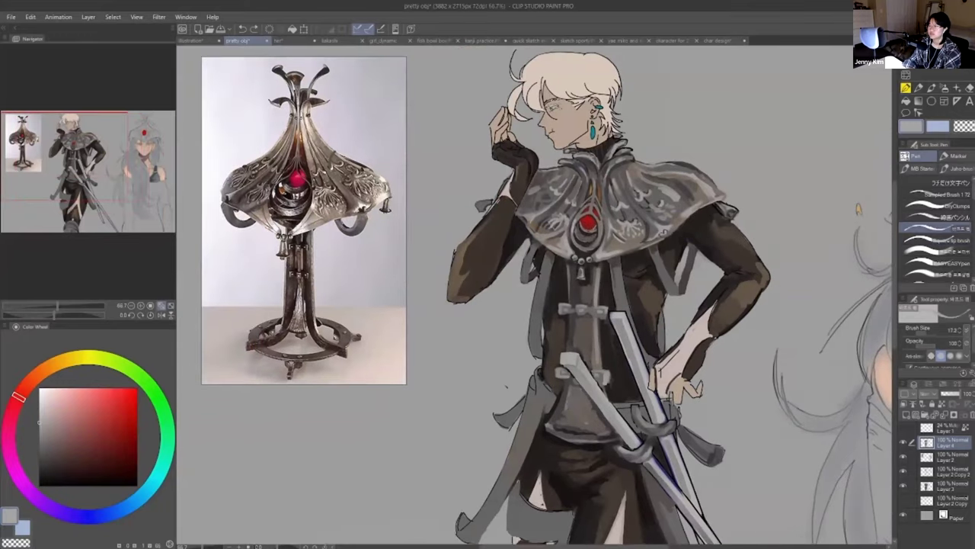
pyautogui.scroll(-2, 533, 274)
pyautogui.click(906, 415)
pyautogui.click(940, 251)
pyautogui.moveTo(19, 396); pyautogui.dragTo(7, 438)
pyautogui.moveTo(503, 166); pyautogui.dragTo(526, 198)
pyautogui.hotkey('ctrl', 'z')
pyautogui.moveTo(7, 438)
pyautogui.mouseDown()
pyautogui.moveTo(74, 515)
pyautogui.moveTo(28, 384)
pyautogui.mouseUp()
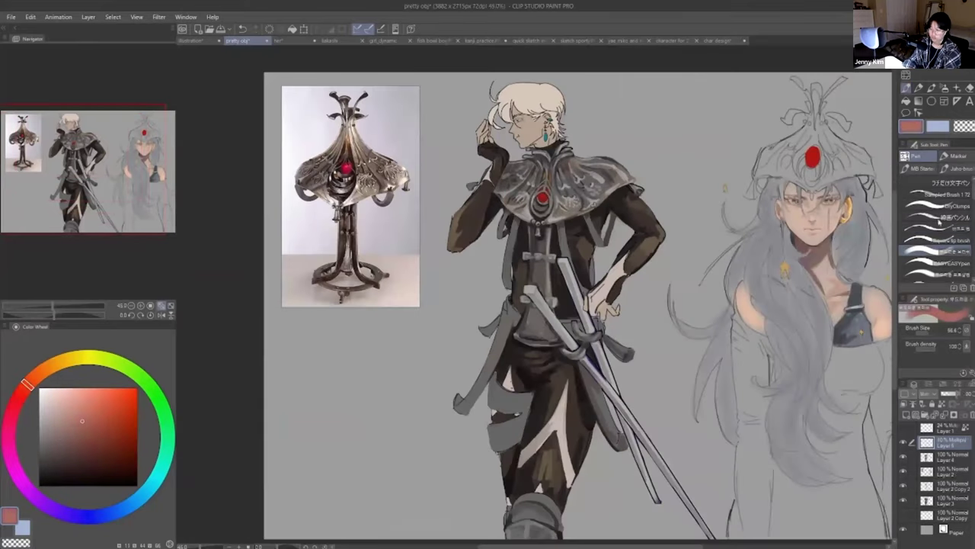
pyautogui.click(941, 241)
pyautogui.hotkey('ctrl', 'z')
pyautogui.hotkey('ctrl', 'z')
# - Retouch the raised arm's dark glove and shade the cape's raised collar rolls with sampled greys
pyautogui.keyDown('alt'); pyautogui.click(482, 183); pyautogui.keyUp('alt')
pyautogui.scroll(4, 478, 183)
pyautogui.keyDown('alt'); pyautogui.click(458, 202); pyautogui.keyUp('alt')
pyautogui.scroll(-3, 427, 228)
pyautogui.scroll(-2, 534, 335)
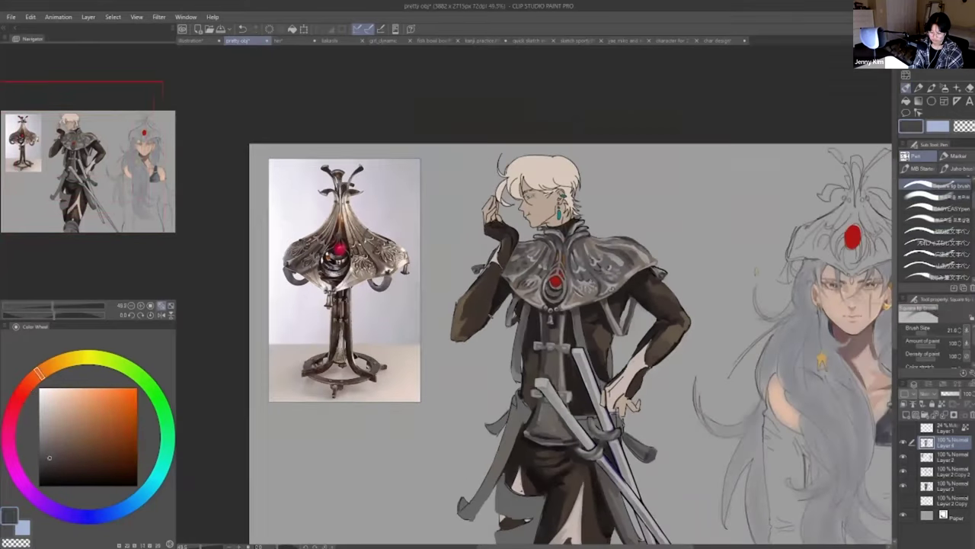
pyautogui.moveTo(533, 381); pyautogui.dragTo(498, 238)
pyautogui.scroll(5, 542, 175)
pyautogui.moveTo(714, 359); pyautogui.dragTo(684, 373)
pyautogui.keyDown('alt'); pyautogui.click(648, 427); pyautogui.keyUp('alt')
pyautogui.moveTo(755, 407); pyautogui.dragTo(701, 457)
# - Shade the raised hand and neck with beige and reddish-brown skin tones, trimming the neck shadow with the eraser
pyautogui.keyDown('alt'); pyautogui.click(305, 343); pyautogui.keyUp('alt')
pyautogui.moveTo(311, 271); pyautogui.dragTo(281, 330)
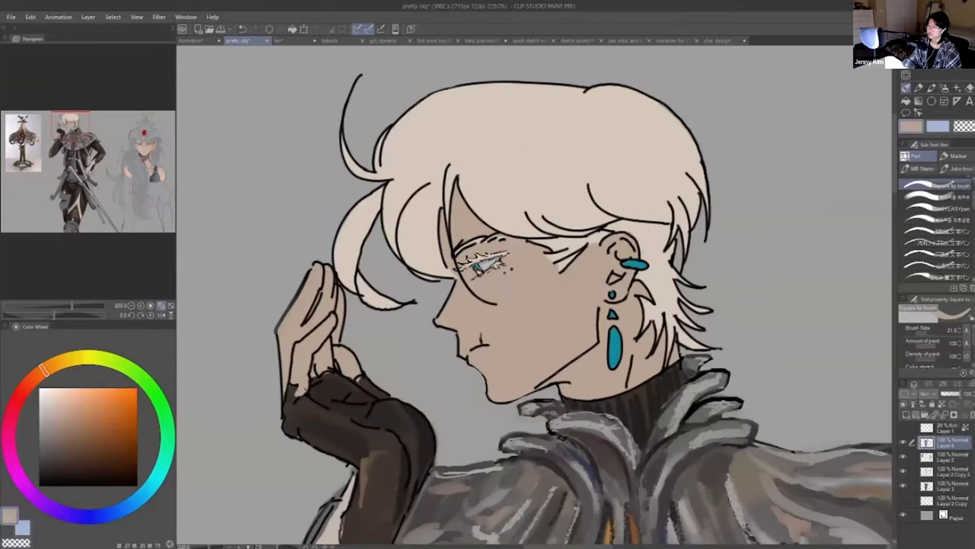
pyautogui.scroll(-2, 595, 182)
pyautogui.moveTo(43, 370); pyautogui.dragTo(31, 380)
pyautogui.click(71, 430)
pyautogui.press('e')
pyautogui.moveTo(631, 263); pyautogui.dragTo(650, 309)
pyautogui.press('p')
# - Erase excess shading around the raised hand and blend its shadows with sampled skin tones
pyautogui.scroll(-1, 610, 381)
pyautogui.scroll(1, 610, 229)
pyautogui.press('e')
pyautogui.moveTo(480, 232)
pyautogui.mouseDown()
pyautogui.moveTo(488, 264)
pyautogui.moveTo(451, 306)
pyautogui.mouseUp()
pyautogui.press('p')
pyautogui.keyDown('alt'); pyautogui.click(487, 251); pyautogui.keyUp('alt')
pyautogui.keyDown('alt'); pyautogui.click(481, 266); pyautogui.keyUp('alt')
pyautogui.scroll(-3, 553, 249)
pyautogui.keyDown('alt'); pyautogui.click(448, 294); pyautogui.keyUp('alt')
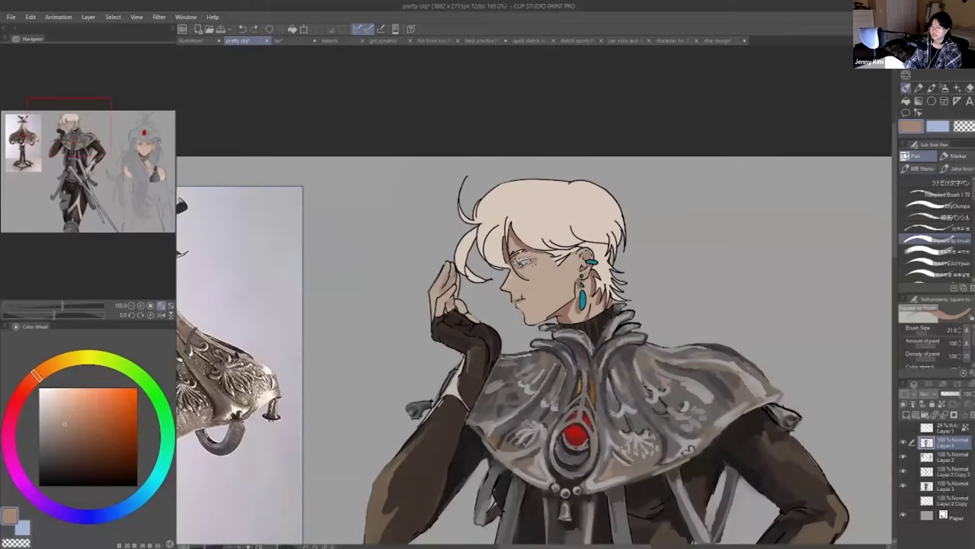
# - Paint lighter beige tones on the skin of the face and raised hand, blending with sampled skin colours
pyautogui.scroll(2, 465, 510)
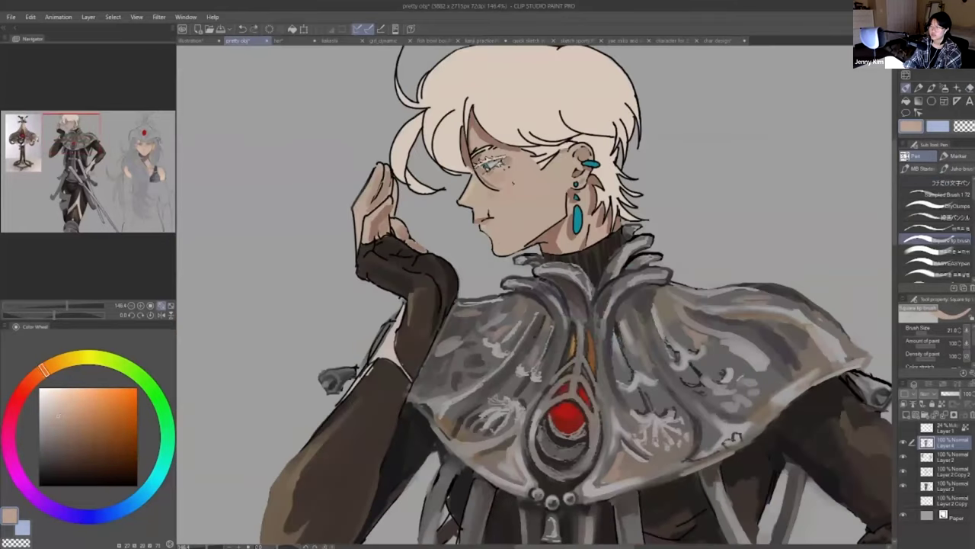
pyautogui.scroll(-2, 533, 297)
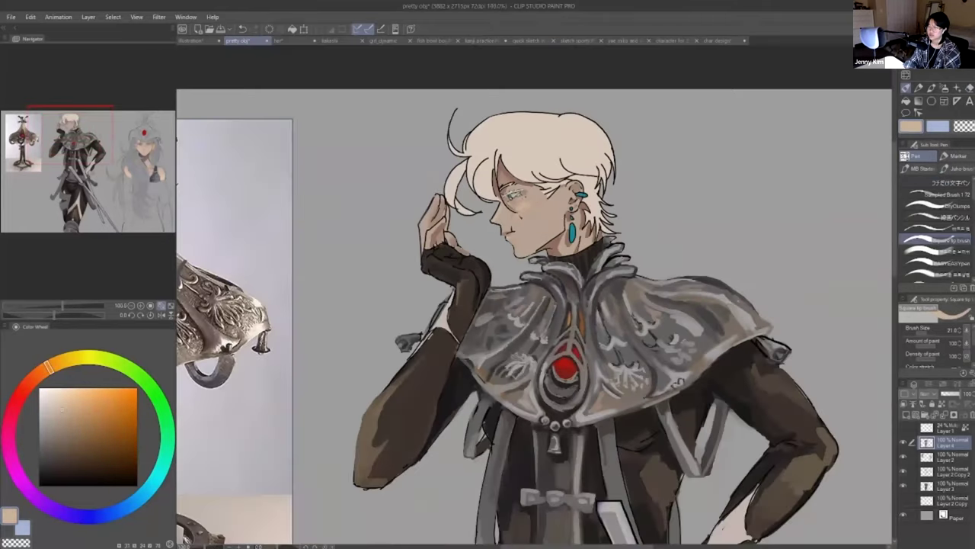
pyautogui.scroll(-5, 550, 261)
pyautogui.press('e')
pyautogui.press('p')
pyautogui.press('e')
pyautogui.scroll(-5, 557, 140)
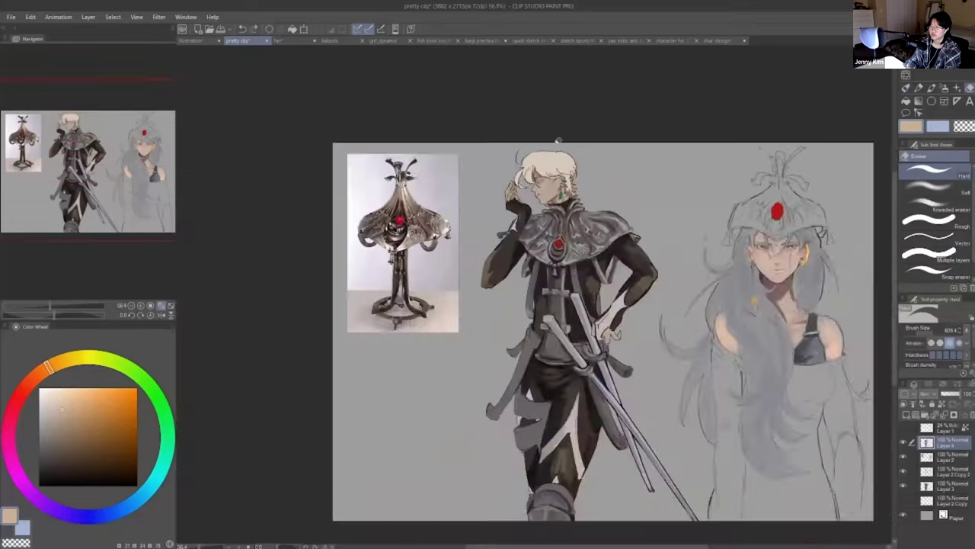
pyautogui.scroll(11, 557, 139)
pyautogui.press('p')
pyautogui.keyDown('alt'); pyautogui.click(497, 226); pyautogui.keyUp('alt')
pyautogui.keyDown('alt'); pyautogui.click(529, 283); pyautogui.keyUp('alt')
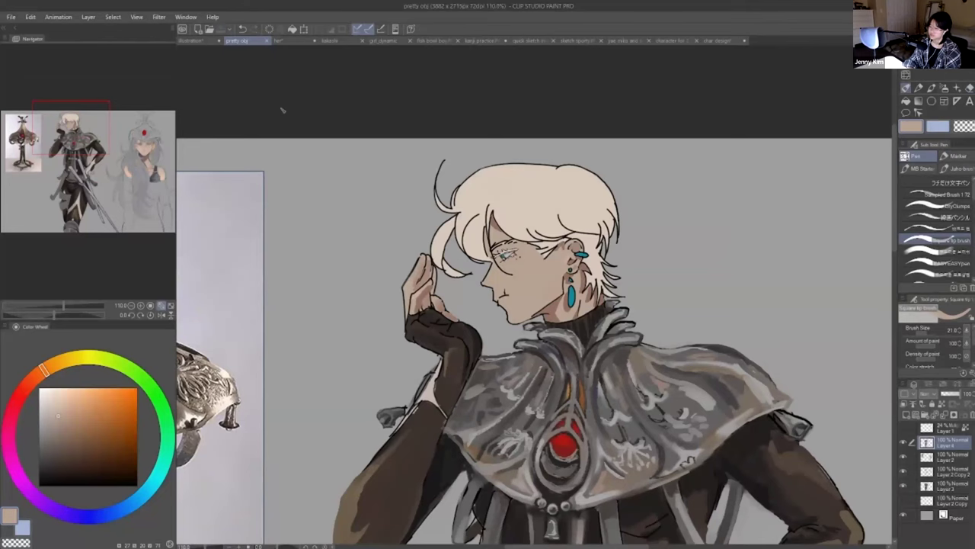
# - Paint soft warm-grey shadows on the front lock, crown, back and fringe of the white hair
pyautogui.scroll(-3, 281, 111)
pyautogui.scroll(2, 856, 308)
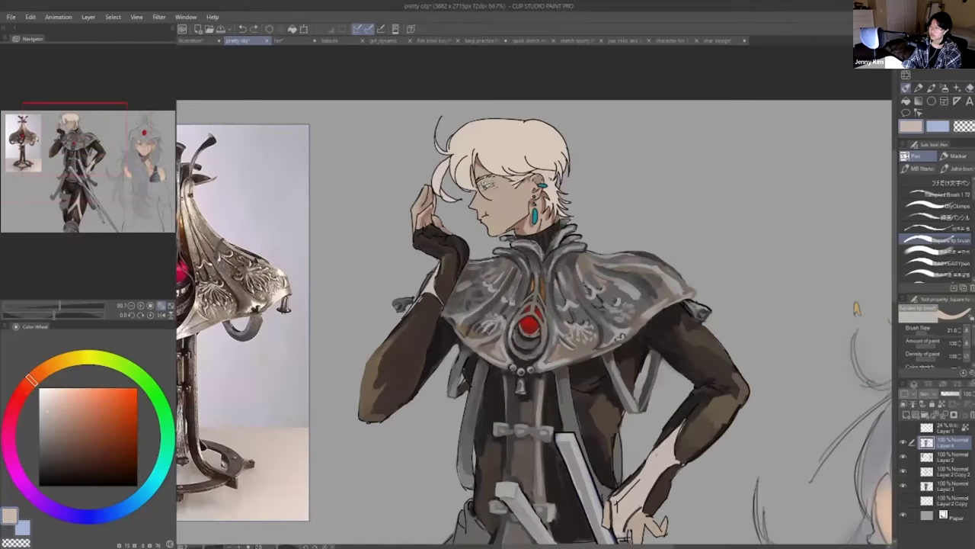
pyautogui.moveTo(450, 171); pyautogui.dragTo(437, 199)
pyautogui.keyDown('alt'); pyautogui.click(474, 149); pyautogui.keyUp('alt')
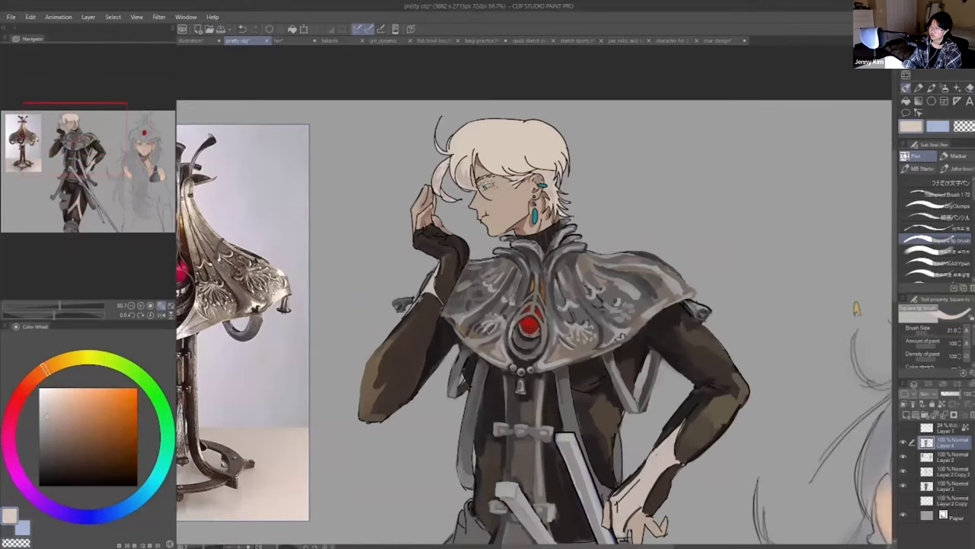
pyautogui.keyDown('alt'); pyautogui.click(462, 168); pyautogui.keyUp('alt')
pyautogui.moveTo(538, 125); pyautogui.dragTo(566, 155)
pyautogui.moveTo(533, 159); pyautogui.dragTo(518, 170)
pyautogui.moveTo(465, 133); pyautogui.dragTo(453, 159)
# - Add grey-beige shadow strands and pale peach highlights to the hair's fringe and sides
pyautogui.keyDown('alt'); pyautogui.click(509, 250); pyautogui.keyUp('alt')
pyautogui.keyDown('alt'); pyautogui.click(509, 253); pyautogui.keyUp('alt')
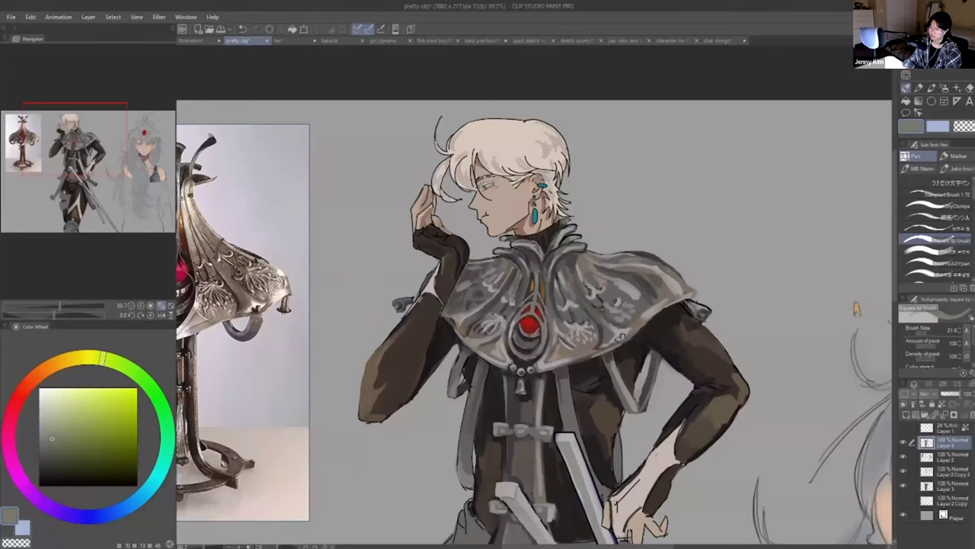
pyautogui.keyDown('alt'); pyautogui.click(539, 175); pyautogui.keyUp('alt')
pyautogui.keyDown('alt'); pyautogui.click(503, 155); pyautogui.keyUp('alt')
pyautogui.keyDown('alt'); pyautogui.click(499, 156); pyautogui.keyUp('alt')
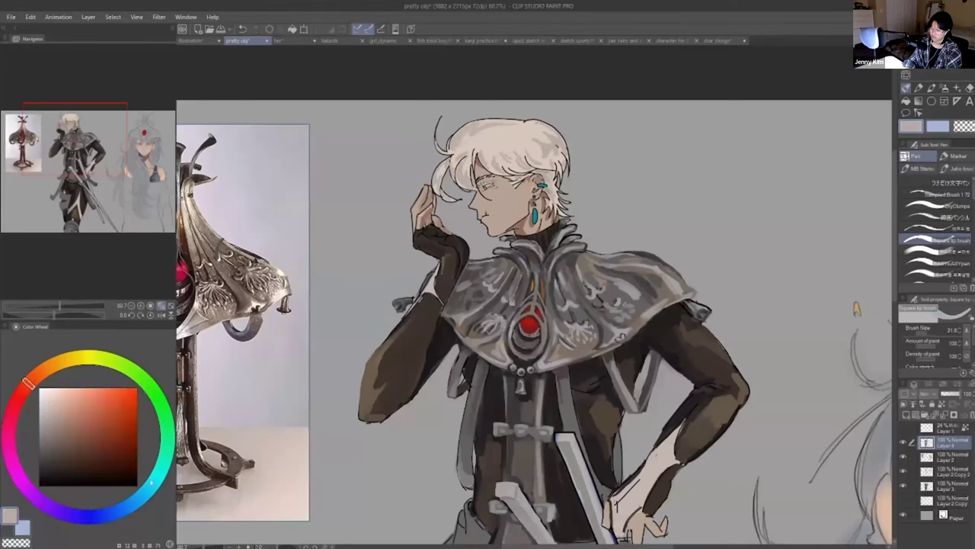
pyautogui.scroll(-1, 827, 297)
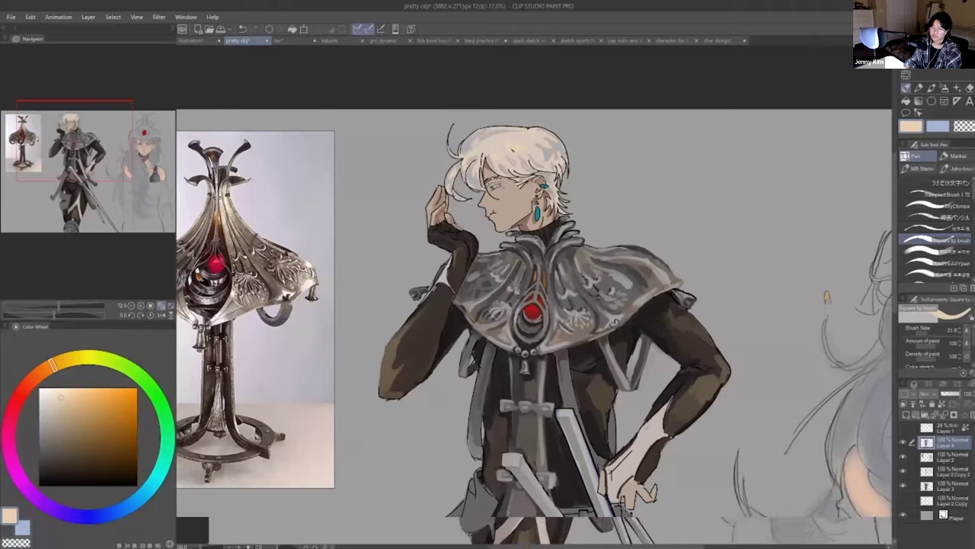
# - Paint the white of the eye and a warm blush on the cheek
pyautogui.scroll(-2, 827, 297)
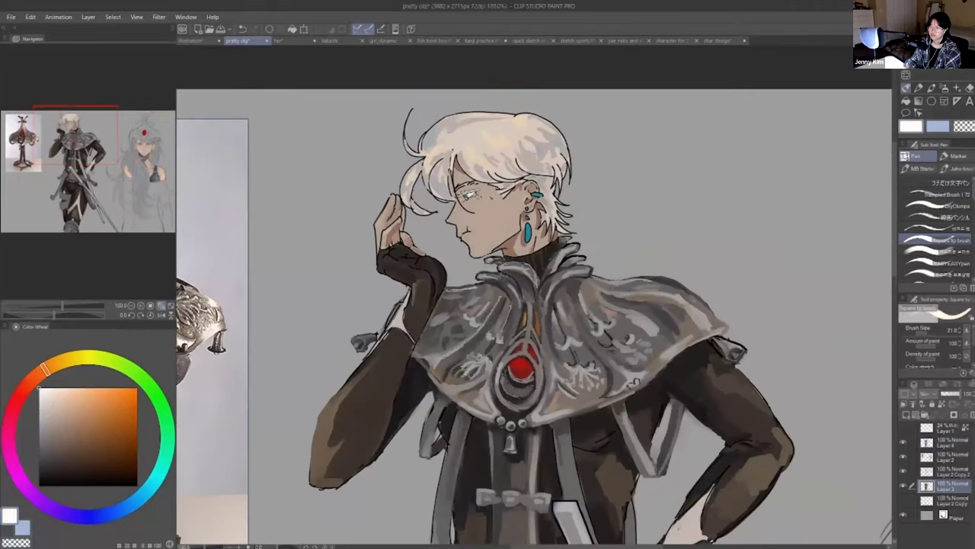
pyautogui.scroll(-2, 233, 242)
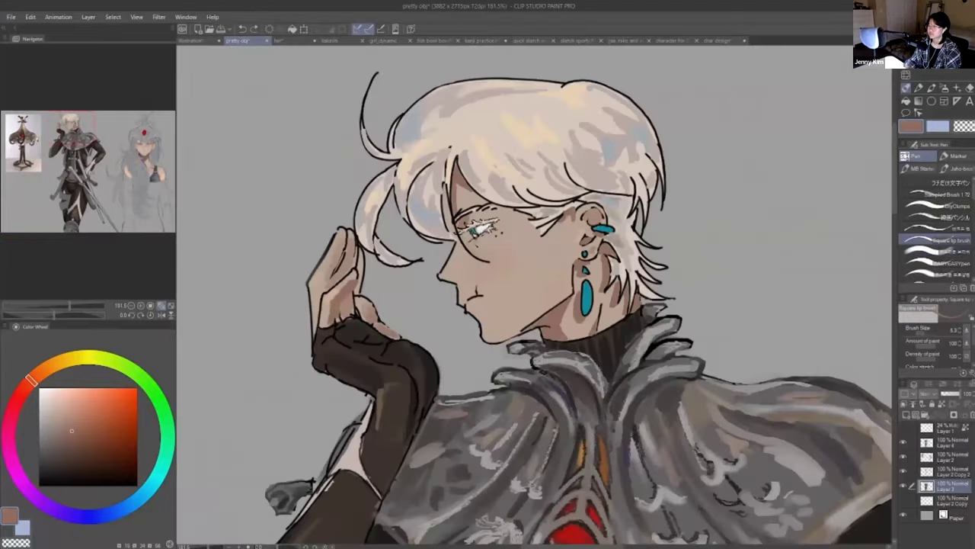
pyautogui.scroll(-1, 534, 304)
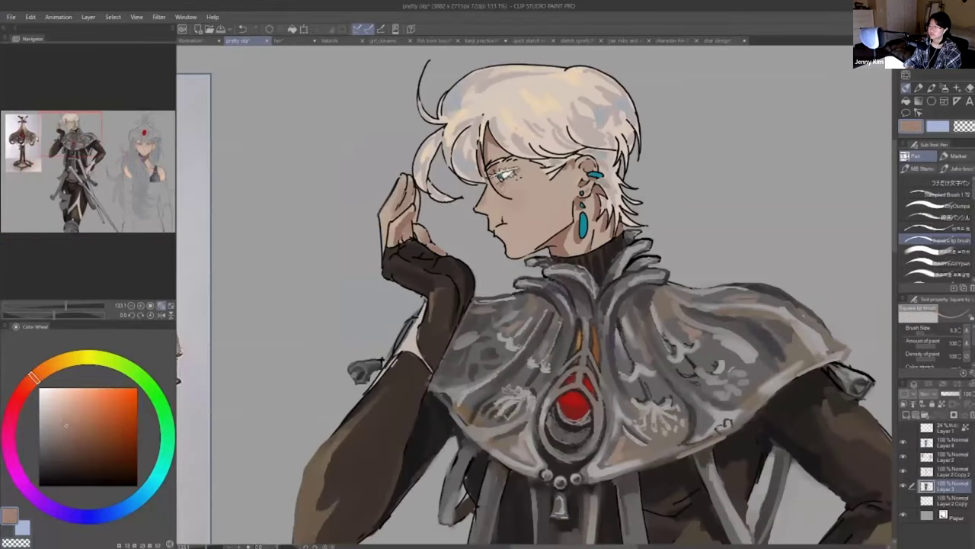
# - Paint pale mint highlights and darker teal shading on the figure's ear cuff and drop earring
pyautogui.click(166, 454)
pyautogui.click(66, 423)
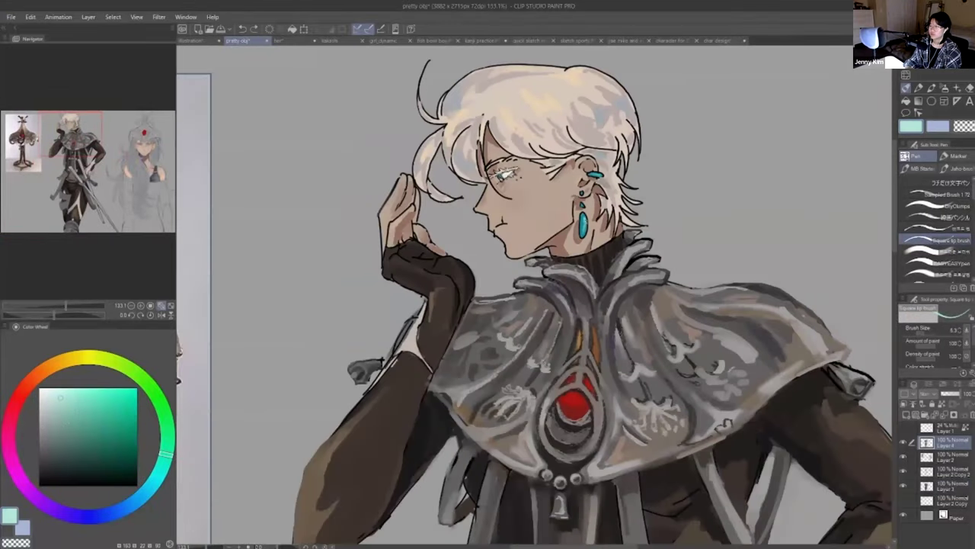
pyautogui.moveTo(586, 220); pyautogui.dragTo(586, 228)
pyautogui.scroll(3, 610, 178)
pyautogui.keyDown('alt'); pyautogui.click(571, 169); pyautogui.keyUp('alt')
pyautogui.keyDown('alt'); pyautogui.click(572, 164); pyautogui.keyUp('alt')
pyautogui.moveTo(569, 159); pyautogui.dragTo(568, 179)
pyautogui.keyDown('alt'); pyautogui.click(568, 172); pyautogui.keyUp('alt')
pyautogui.keyDown('alt'); pyautogui.click(462, 241); pyautogui.keyUp('alt')
pyautogui.keyDown('alt'); pyautogui.click(477, 233); pyautogui.keyUp('alt')
pyautogui.keyDown('alt'); pyautogui.click(465, 242); pyautogui.keyUp('alt')
pyautogui.scroll(-6, 489, 234)
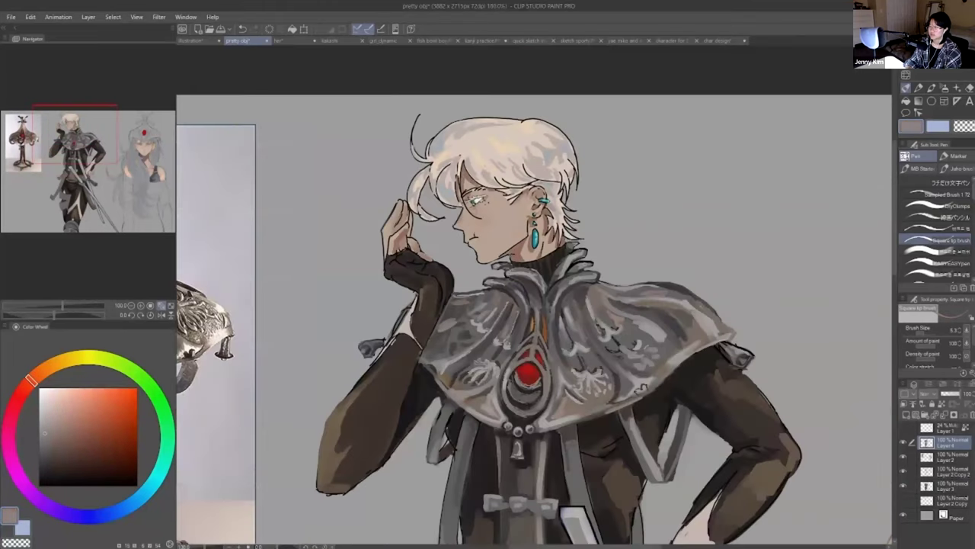
pyautogui.scroll(-2, 533, 297)
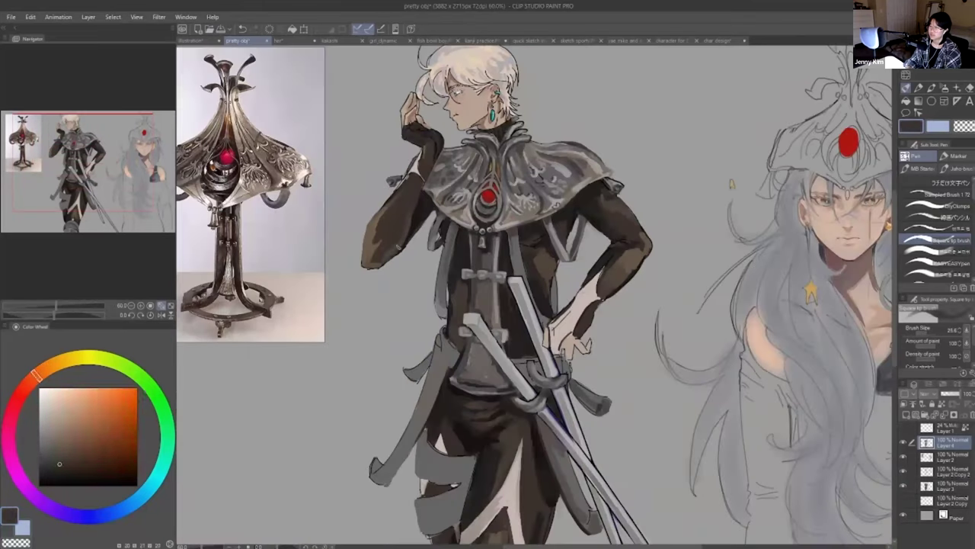
# - Retouch the elbow tones of the hand-on-hip sleeve and lasso-select the figure's head
pyautogui.keyDown('alt'); pyautogui.click(636, 234); pyautogui.keyUp('alt')
pyautogui.keyDown('alt'); pyautogui.click(618, 237); pyautogui.keyUp('alt')
pyautogui.scroll(-2, 500, 220)
pyautogui.press('m')
pyautogui.moveTo(442, 145); pyautogui.dragTo(492, 163)
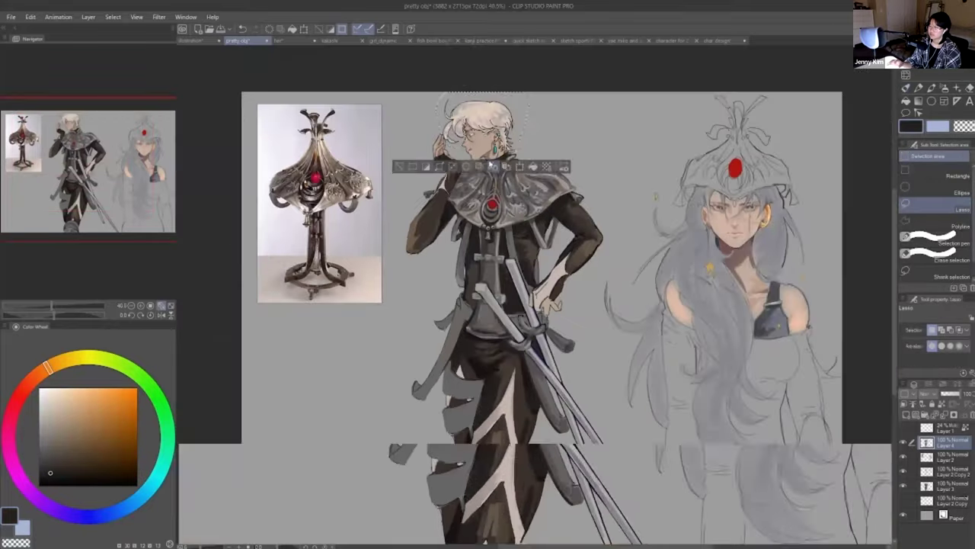
pyautogui.scroll(3, 500, 129)
pyautogui.scroll(-2, 503, 166)
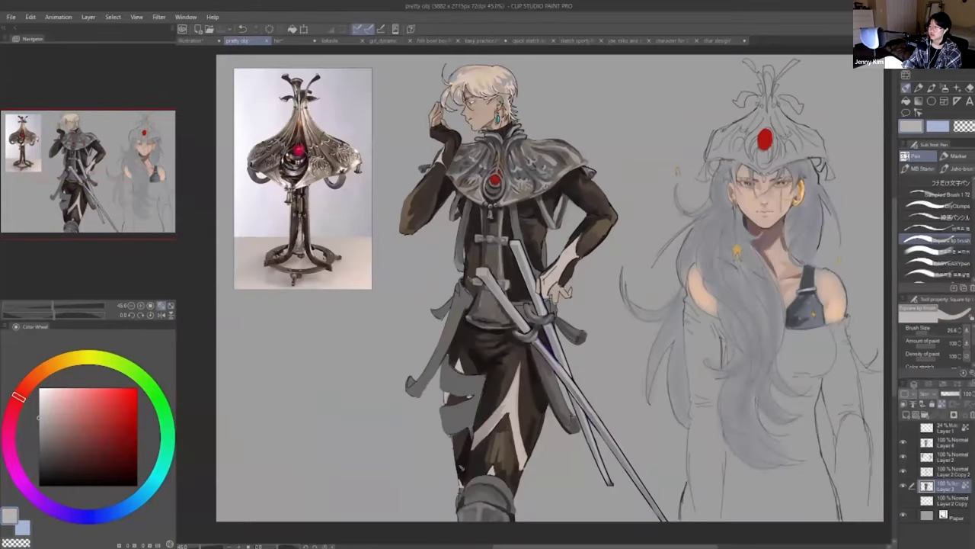
# - Shade the hanging strap beside the swords on Layer 4 and retouch the waist panel's lower edge
pyautogui.click(903, 445)
pyautogui.keyDown('alt'); pyautogui.click(574, 417); pyautogui.keyUp('alt')
pyautogui.keyDown('alt'); pyautogui.click(575, 417); pyautogui.keyUp('alt')
pyautogui.keyDown('alt'); pyautogui.click(574, 417); pyautogui.keyUp('alt')
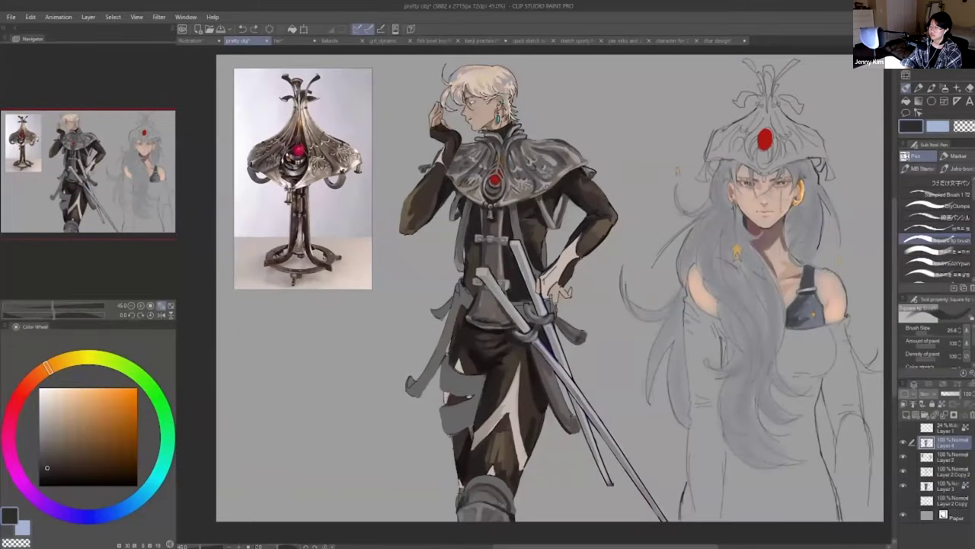
pyautogui.keyDown('alt'); pyautogui.click(574, 417); pyautogui.keyUp('alt')
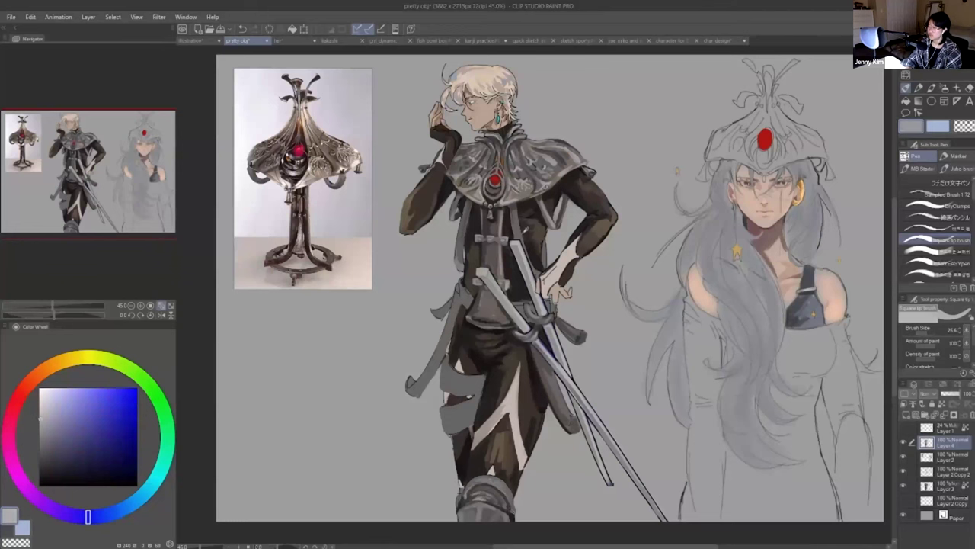
pyautogui.keyDown('alt'); pyautogui.click(487, 343); pyautogui.keyUp('alt')
pyautogui.keyDown('alt'); pyautogui.click(485, 324); pyautogui.keyUp('alt')
# - Shade the narrow straps hanging below the cape on both sides of the torso with sampled dark greys
pyautogui.scroll(2, 485, 347)
pyautogui.keyDown('alt'); pyautogui.click(570, 170); pyautogui.keyUp('alt')
pyautogui.keyDown('alt'); pyautogui.click(561, 206); pyautogui.keyUp('alt')
pyautogui.moveTo(572, 166)
pyautogui.mouseDown()
pyautogui.moveTo(573, 190)
pyautogui.moveTo(553, 220)
pyautogui.mouseUp()
pyautogui.keyDown('alt'); pyautogui.click(551, 210); pyautogui.keyUp('alt')
pyautogui.moveTo(467, 229); pyautogui.dragTo(467, 251)
pyautogui.keyDown('alt'); pyautogui.click(467, 243); pyautogui.keyUp('alt')
pyautogui.keyDown('alt'); pyautogui.click(467, 245); pyautogui.keyUp('alt')
pyautogui.click(945, 228)
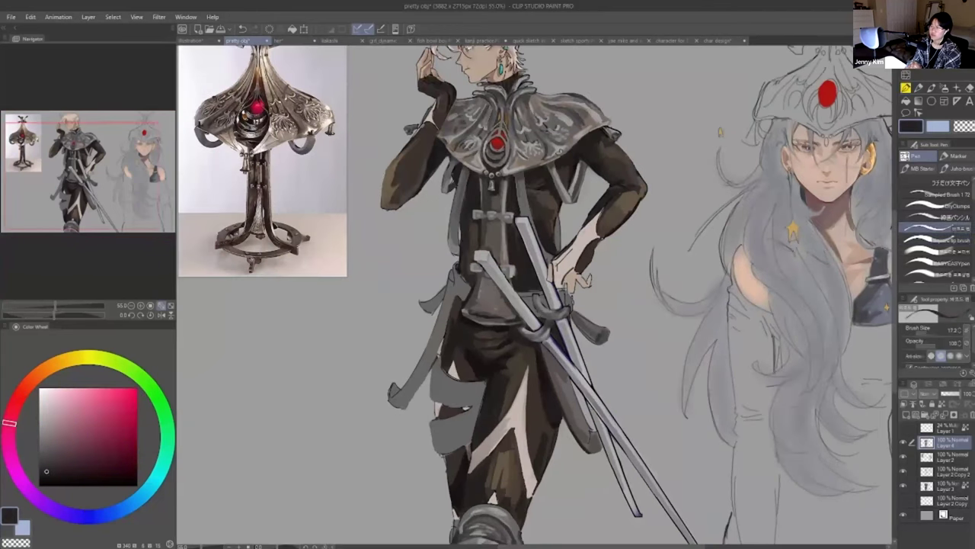
# - Test a dark brush stroke beside the hand on the hip and paint sampled light brown streaks down the tunic's central panel
pyautogui.moveTo(592, 300); pyautogui.dragTo(637, 257)
pyautogui.scroll(5, 415, 87)
pyautogui.scroll(-3, 944, 228)
pyautogui.click(945, 257)
pyautogui.click(945, 269)
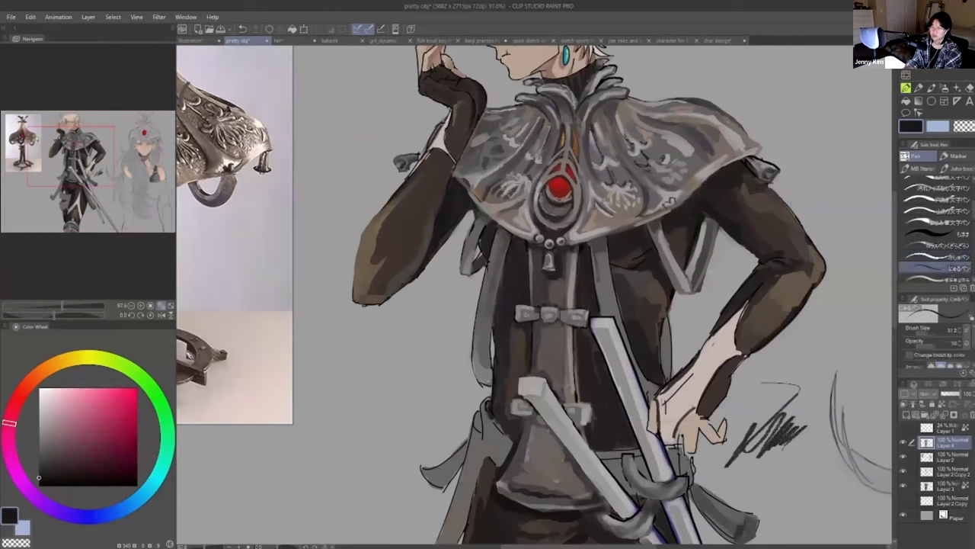
pyautogui.keyDown('alt'); pyautogui.click(578, 380); pyautogui.keyUp('alt')
pyautogui.moveTo(575, 333); pyautogui.dragTo(580, 398)
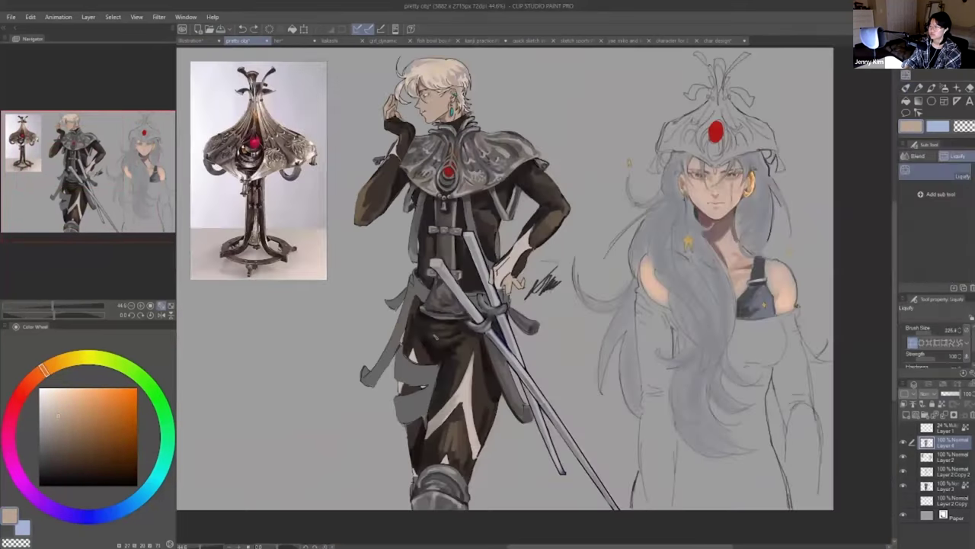
# - Darken the raised arm's elbow and forearm with brown strokes and retouch the cape edge beside it with sampled tones
pyautogui.press('h')
pyautogui.press('h')
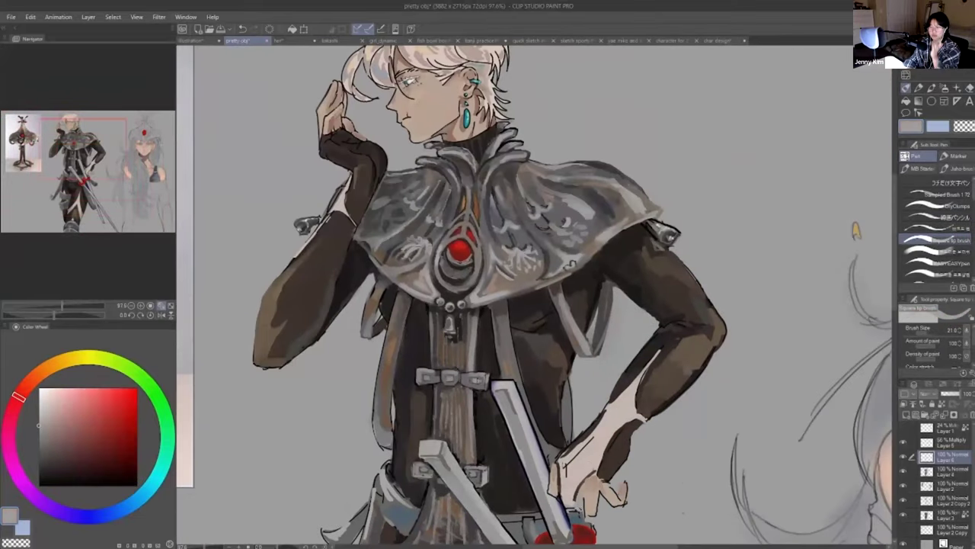
pyautogui.moveTo(326, 330); pyautogui.dragTo(290, 361)
pyautogui.moveTo(276, 311)
pyautogui.mouseDown()
pyautogui.moveTo(273, 346)
pyautogui.moveTo(257, 360)
pyautogui.mouseUp()
pyautogui.moveTo(313, 320); pyautogui.dragTo(269, 358)
pyautogui.moveTo(368, 191); pyautogui.dragTo(355, 230)
pyautogui.keyDown('alt'); pyautogui.click(358, 210); pyautogui.keyUp('alt')
pyautogui.keyDown('alt'); pyautogui.click(346, 191); pyautogui.keyUp('alt')
pyautogui.moveTo(351, 183); pyautogui.dragTo(365, 189)
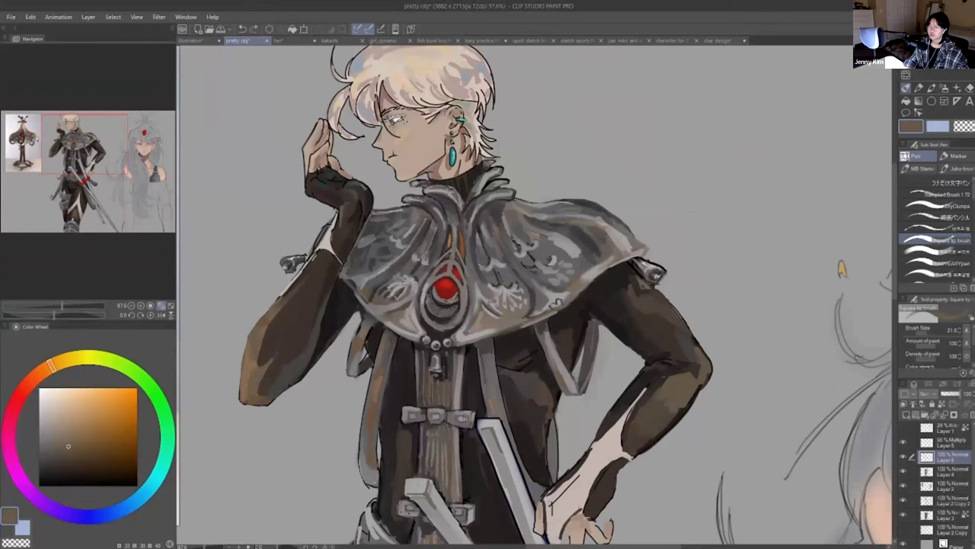
# - Undo the last stroke and check the red guards of the two swords with a mirrored canvas and the Liquify tool
pyautogui.scroll(-1, 383, 249)
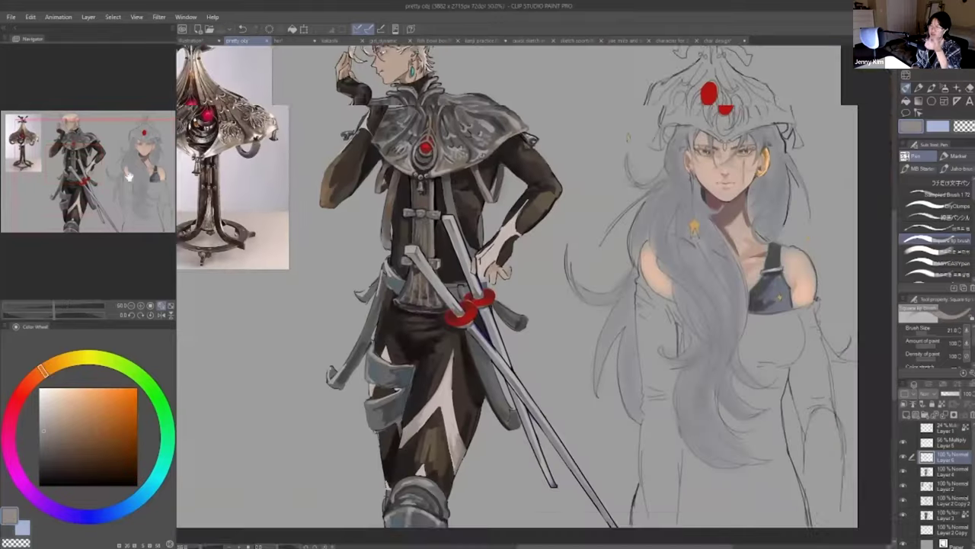
pyautogui.hotkey('ctrl', 'z')
pyautogui.scroll(-3, 313, 117)
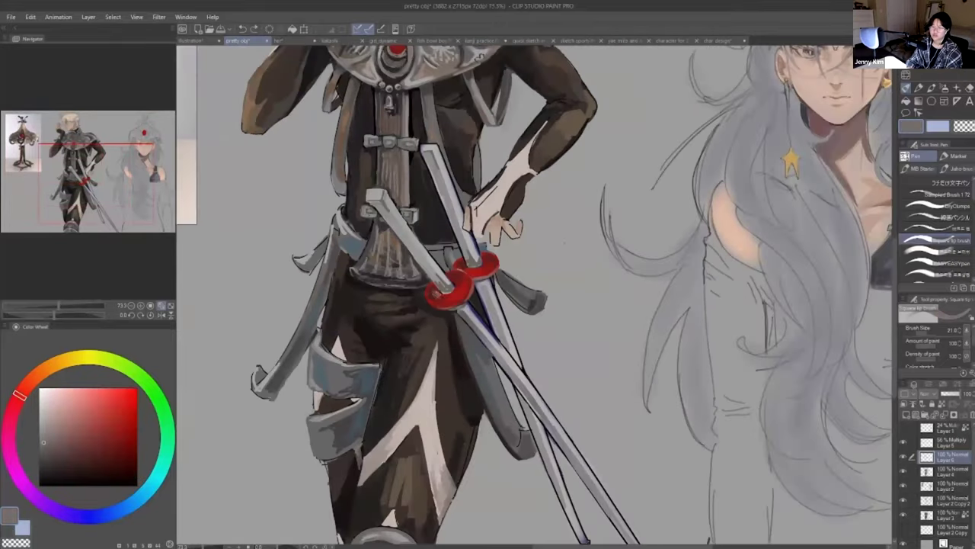
pyautogui.press('h')
pyautogui.press('j')
pyautogui.press('h')
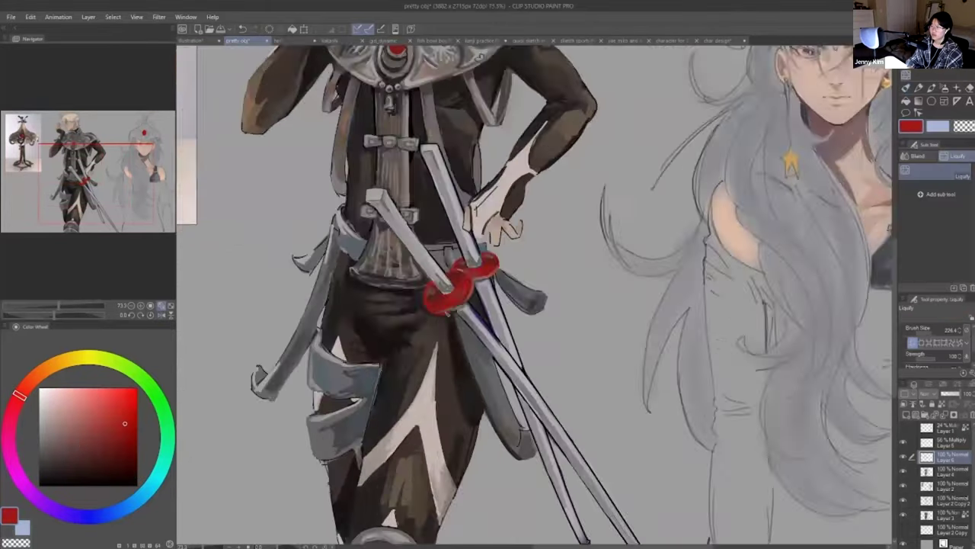
pyautogui.scroll(-3, 636, 419)
pyautogui.moveTo(432, 267)
pyautogui.mouseDown()
pyautogui.moveTo(322, 267)
pyautogui.moveTo(293, 237)
pyautogui.mouseUp()
# - Block in the second character's long sleeve beside the hair with deep blue on Layer 4
pyautogui.click(951, 472)
pyautogui.press('p')
pyautogui.click(90, 517)
pyautogui.click(104, 434)
pyautogui.moveTo(548, 284); pyautogui.dragTo(564, 313)
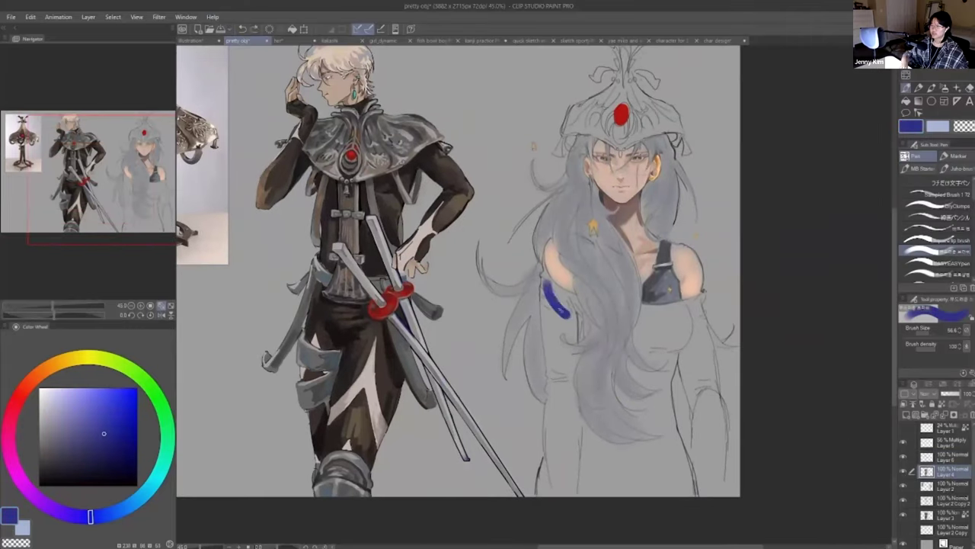
pyautogui.moveTo(556, 382); pyautogui.dragTo(564, 491)
# - Add a lighter blue strip along the lower sleeve and fill the rest of the dress with deep blue
pyautogui.click(114, 511)
pyautogui.moveTo(571, 413); pyautogui.dragTo(573, 494)
pyautogui.press('b')
pyautogui.press('p')
pyautogui.keyDown('alt'); pyautogui.click(556, 427); pyautogui.keyUp('alt')
pyautogui.moveTo(588, 442)
pyautogui.mouseDown()
pyautogui.moveTo(671, 461)
pyautogui.moveTo(655, 420)
pyautogui.moveTo(656, 327)
pyautogui.moveTo(686, 305)
pyautogui.moveTo(713, 488)
pyautogui.mouseUp()
# - Erase stray blue along the lower sleeve's outer edge, toggling Layer 4's visibility to compare with the sketch
pyautogui.press('e')
pyautogui.click(904, 471)
pyautogui.moveTo(548, 449); pyautogui.dragTo(538, 494)
pyautogui.click(904, 471)
# - Shade the folds of the blue skirt with dark navy and undo the last stroke
pyautogui.press('p')
pyautogui.click(92, 455)
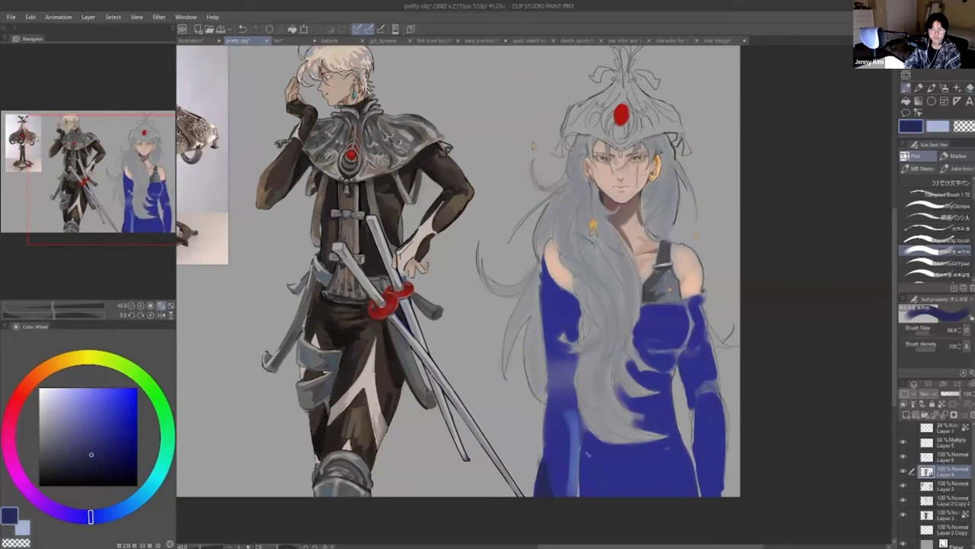
pyautogui.moveTo(656, 445); pyautogui.dragTo(600, 489)
pyautogui.scroll(-2, 672, 440)
pyautogui.hotkey('ctrl', 'z')
pyautogui.keyDown('alt'); pyautogui.click(684, 370); pyautogui.keyUp('alt')
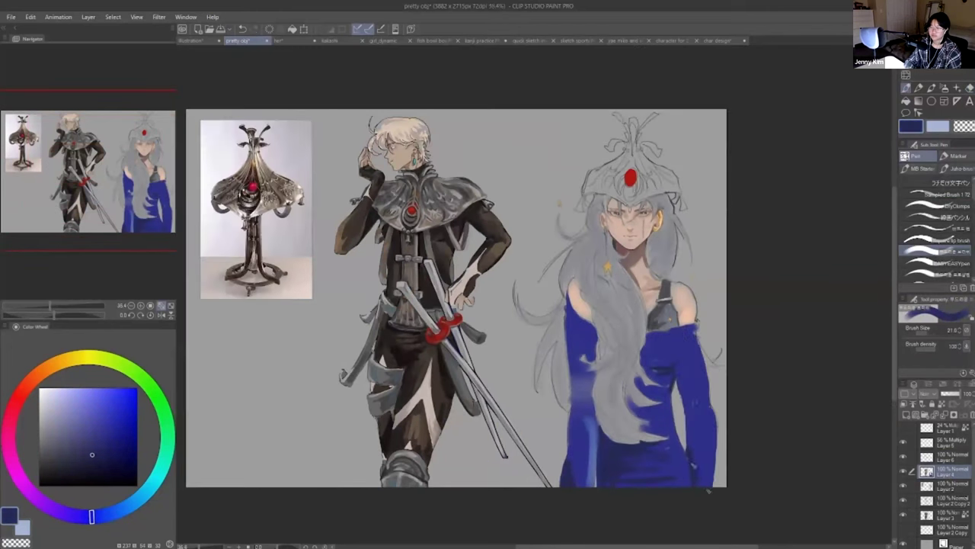
# - Delete selected patches of excess blue at the lower ends of both sleeves and clear the selection
pyautogui.press('m')
pyautogui.moveTo(687, 472); pyautogui.dragTo(718, 474)
pyautogui.press('Delete')
pyautogui.moveTo(567, 457)
pyautogui.mouseDown()
pyautogui.moveTo(600, 456)
pyautogui.moveTo(573, 485)
pyautogui.mouseUp()
pyautogui.press('Delete')
pyautogui.hotkey('ctrl', 'd')
# - Repaint the lighter blue strip down the lower sleeve with sampled blues
pyautogui.press('p')
pyautogui.keyDown('alt'); pyautogui.click(585, 404); pyautogui.keyUp('alt')
pyautogui.keyDown('alt'); pyautogui.click(592, 432); pyautogui.keyUp('alt')
pyautogui.moveTo(586, 405); pyautogui.dragTo(598, 486)
pyautogui.keyDown('alt'); pyautogui.click(694, 464); pyautogui.keyUp('alt')
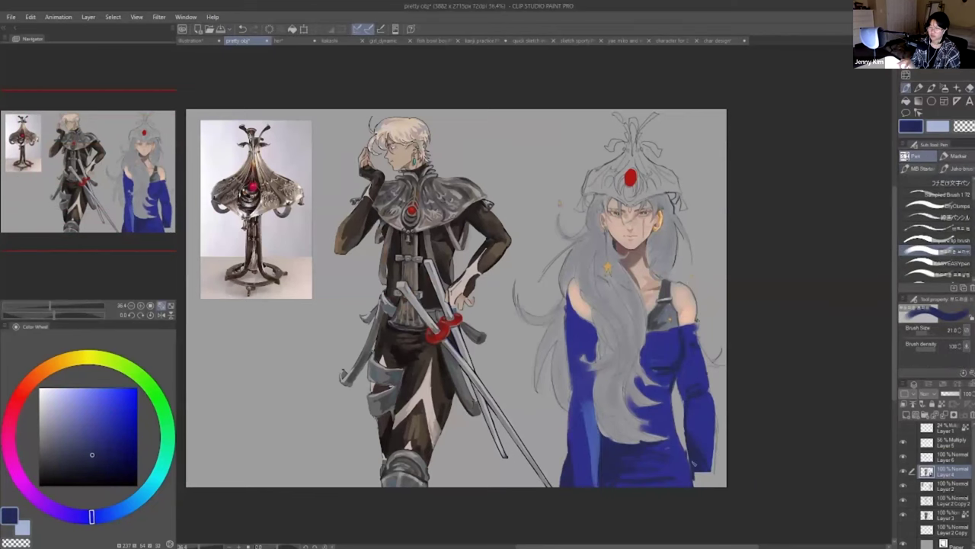
# - Blend sampled blues into the off-shoulder neckline edge, the bodice and the lower sleeve
pyautogui.keyDown('alt'); pyautogui.click(689, 329); pyautogui.keyUp('alt')
pyautogui.moveTo(685, 331); pyautogui.dragTo(695, 328)
pyautogui.keyDown('alt'); pyautogui.click(657, 348); pyautogui.keyUp('alt')
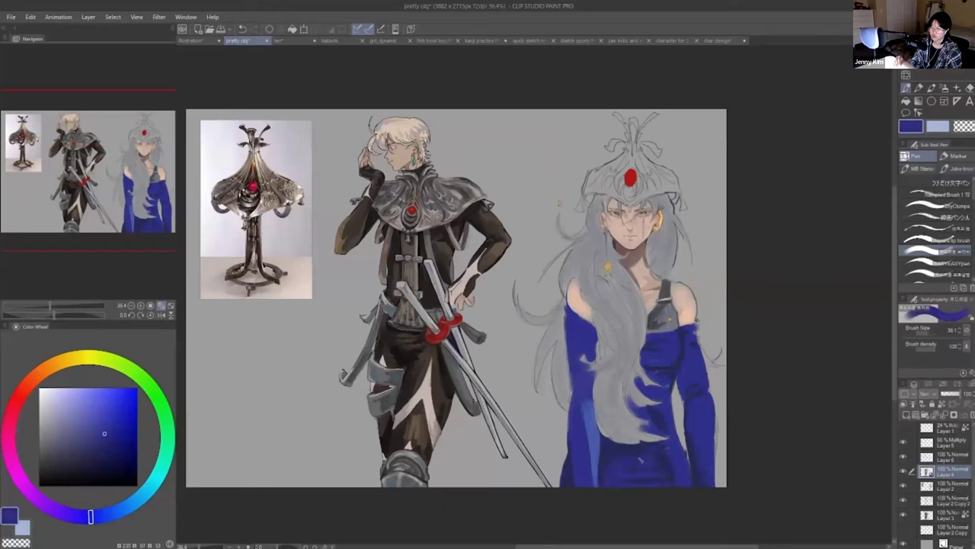
pyautogui.keyDown('alt'); pyautogui.click(591, 404); pyautogui.keyUp('alt')
pyautogui.moveTo(589, 400); pyautogui.dragTo(589, 453)
pyautogui.keyDown('alt'); pyautogui.click(699, 412); pyautogui.keyUp('alt')
# - Paint sampled grey hair colour over the blue sleeve where the long strands fall, checking on a mirrored canvas
pyautogui.press('h')
pyautogui.keyDown('alt'); pyautogui.click(471, 358); pyautogui.keyUp('alt')
pyautogui.moveTo(474, 336); pyautogui.dragTo(482, 367)
pyautogui.keyDown('alt'); pyautogui.click(492, 359); pyautogui.keyUp('alt')
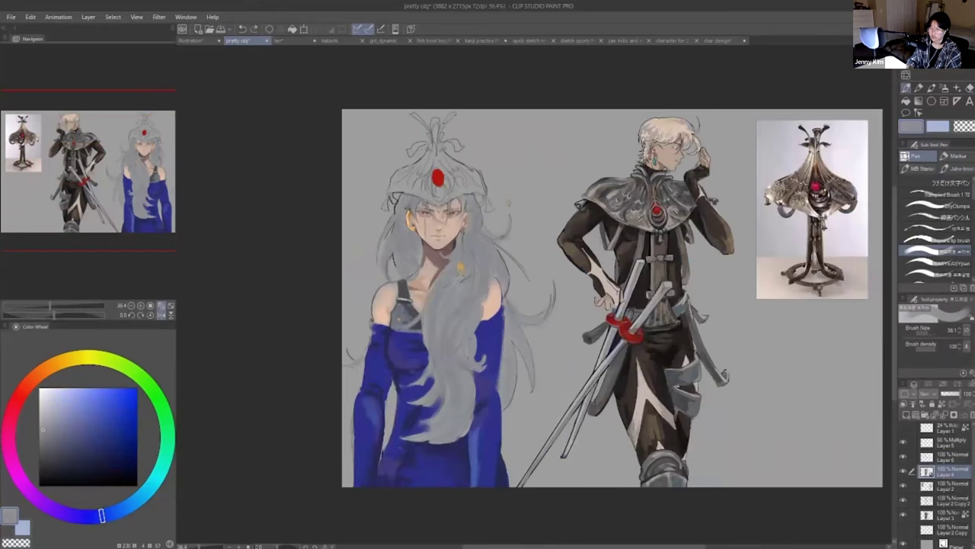
pyautogui.press('h')
# - Lasso-select the second character's blue dress and shift its hue toward a purer blue
pyautogui.hotkey('ctrl', 't')
pyautogui.press('Escape')
pyautogui.press('m')
pyautogui.moveTo(543, 288)
pyautogui.mouseDown()
pyautogui.moveTo(535, 474)
pyautogui.moveTo(539, 293)
pyautogui.mouseUp()
pyautogui.hotkey('ctrl', 'u')
pyautogui.moveTo(140, 218); pyautogui.dragTo(131, 218)
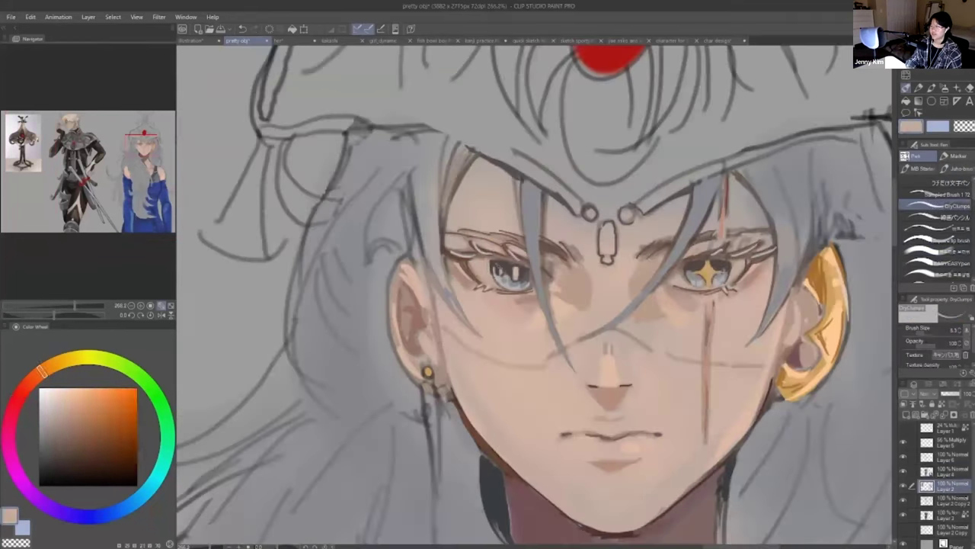
# - Retouch the second character's irises and the scar below the star-pupil eye with sampled colours
pyautogui.keyDown('alt'); pyautogui.click(501, 276); pyautogui.keyUp('alt')
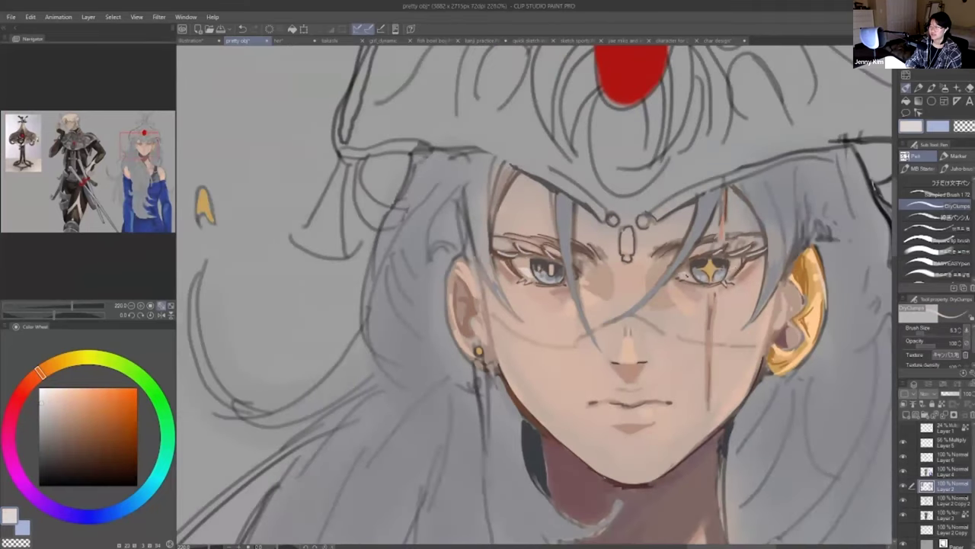
pyautogui.hotkey('ctrl', 'z')
pyautogui.keyDown('alt'); pyautogui.click(812, 291); pyautogui.keyUp('alt')
pyautogui.keyDown('alt'); pyautogui.click(711, 309); pyautogui.keyUp('alt')
pyautogui.moveTo(712, 285); pyautogui.dragTo(711, 328)
pyautogui.keyDown('alt'); pyautogui.click(710, 270); pyautogui.keyUp('alt')
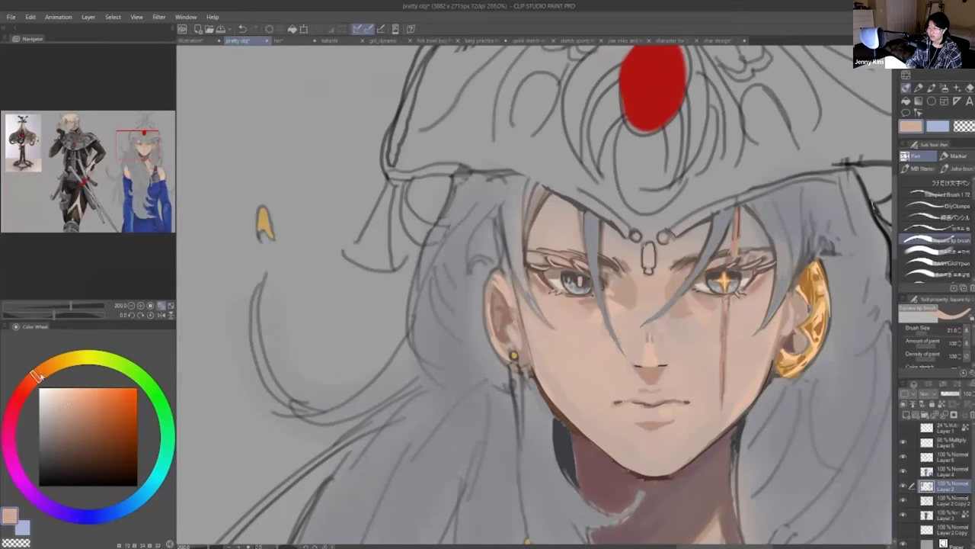
# - Blend warm peach tones into the second character's cheek beside the gold ear ornament
pyautogui.scroll(-1, 542, 339)
pyautogui.scroll(-1, 534, 305)
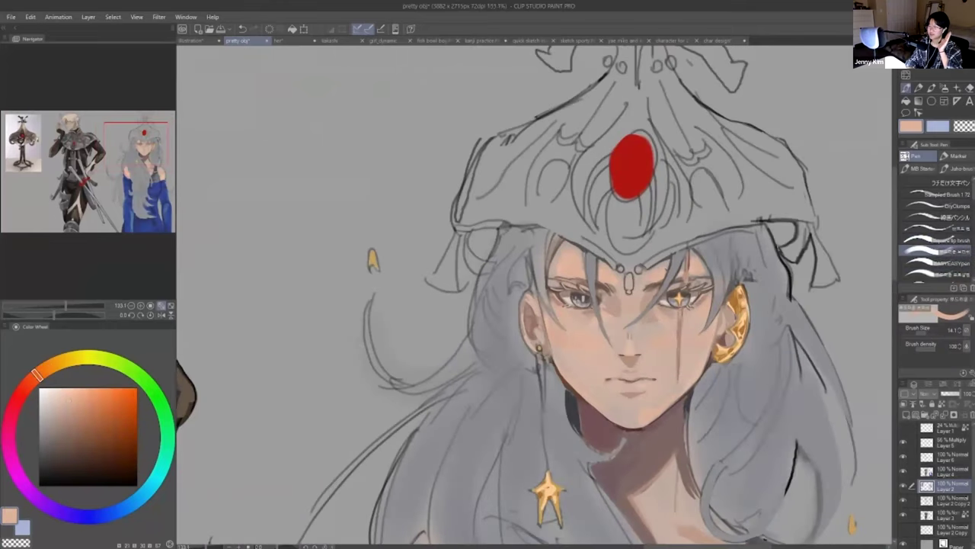
pyautogui.click(939, 263)
pyautogui.keyDown('alt'); pyautogui.click(723, 321); pyautogui.keyUp('alt')
pyautogui.hotkey('ctrl', 'z')
pyautogui.keyDown('alt'); pyautogui.click(725, 317); pyautogui.keyUp('alt')
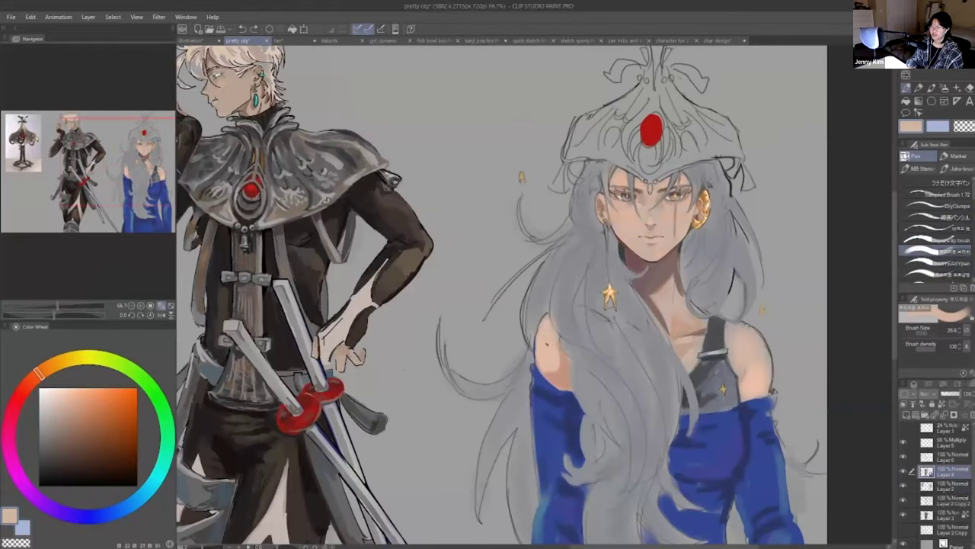
# - Shade the second character's bare shoulders with sampled skin tones
pyautogui.keyDown('alt'); pyautogui.click(750, 354); pyautogui.keyUp('alt')
pyautogui.moveTo(760, 364); pyautogui.dragTo(763, 396)
pyautogui.keyDown('alt'); pyautogui.click(762, 365); pyautogui.keyUp('alt')
pyautogui.keyDown('alt'); pyautogui.click(750, 343); pyautogui.keyUp('alt')
pyautogui.keyDown('alt'); pyautogui.click(551, 335); pyautogui.keyUp('alt')
pyautogui.keyDown('alt'); pyautogui.click(636, 230); pyautogui.keyUp('alt')
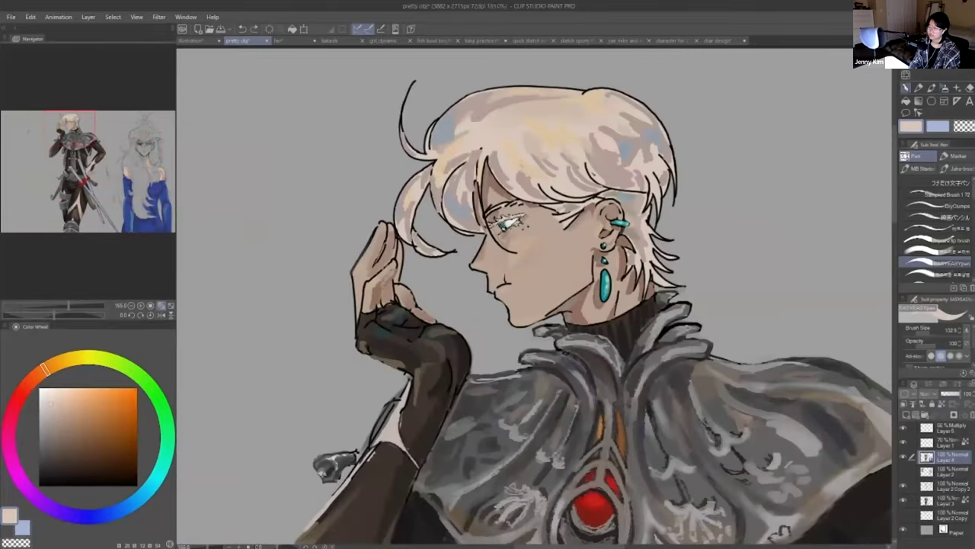
# - Refine the fringe line at the standing figure's parting and clear the shading from the front hair lock
pyautogui.click(937, 251)
pyautogui.press('m')
pyautogui.press('p')
pyautogui.hotkey('ctrl', 'd')
pyautogui.click(939, 262)
pyautogui.moveTo(487, 156); pyautogui.dragTo(489, 166)
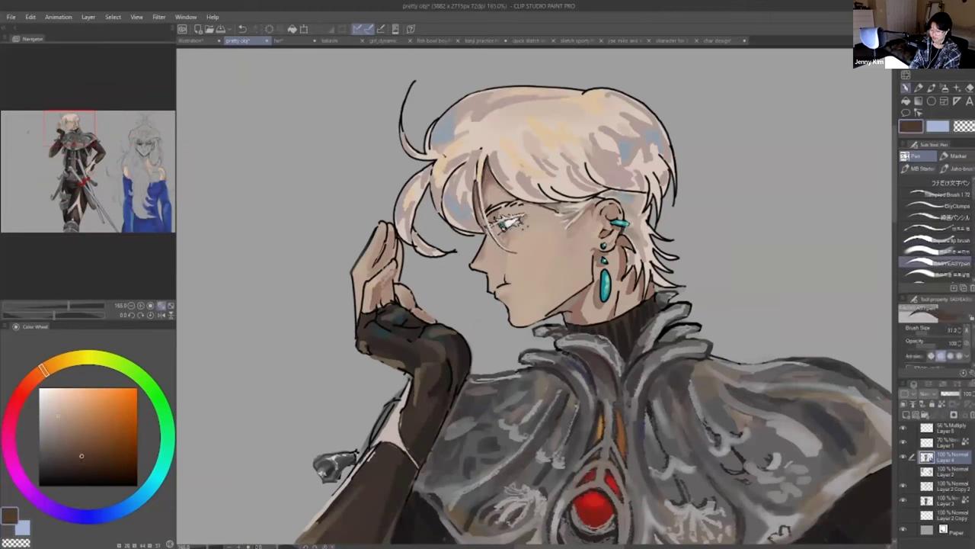
pyautogui.press('e')
pyautogui.press('p')
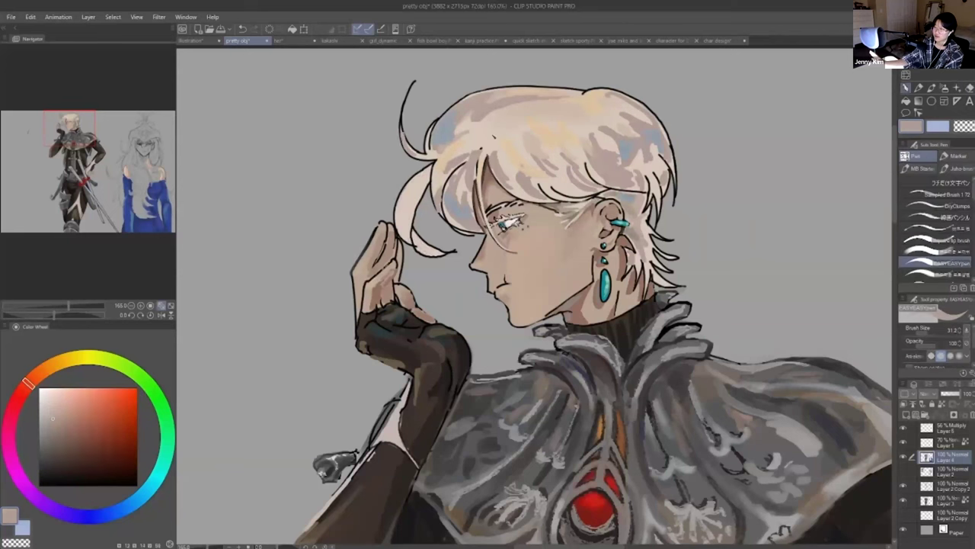
# - Erase the painted hair shading down to the flat beige and undo a trial erase of the base on Layer 3
pyautogui.scroll(-1, 595, 274)
pyautogui.scroll(3, 594, 275)
pyautogui.press('e')
pyautogui.click(951, 501)
pyautogui.moveTo(655, 194); pyautogui.dragTo(595, 174)
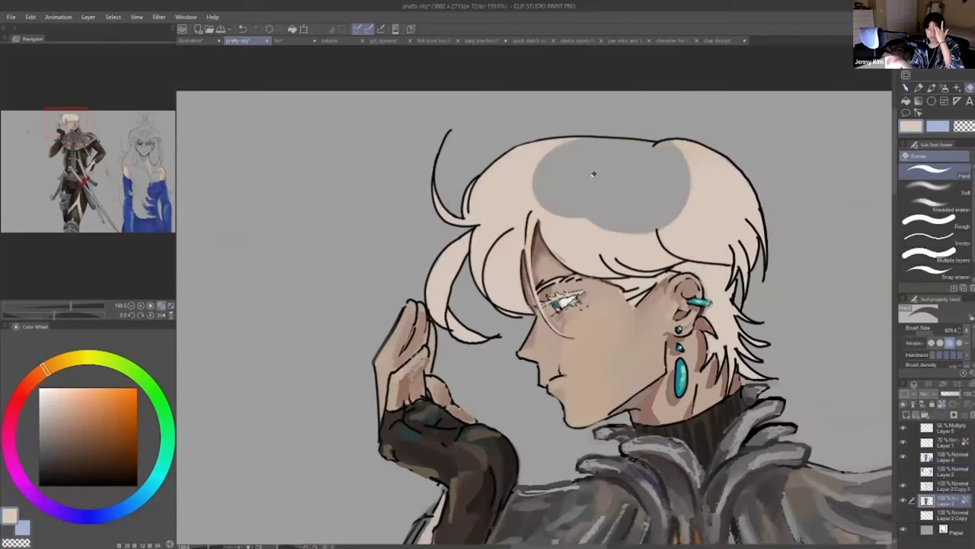
pyautogui.hotkey('ctrl', 'z')
# - Repaint the profile's contour between nose and upper lip on Layer 4 with sampled skin and line colours
pyautogui.press('p')
pyautogui.click(904, 459)
pyautogui.keyDown('alt'); pyautogui.click(535, 358); pyautogui.keyUp('alt')
pyautogui.keyDown('alt'); pyautogui.click(526, 374); pyautogui.keyUp('alt')
pyautogui.keyDown('alt'); pyautogui.click(539, 373); pyautogui.keyUp('alt')
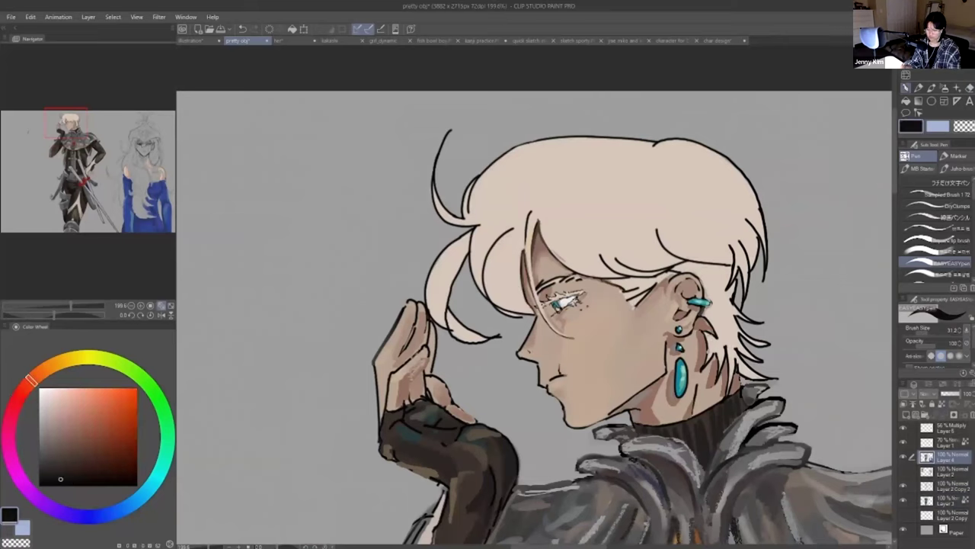
pyautogui.keyDown('alt'); pyautogui.click(527, 375); pyautogui.keyUp('alt')
pyautogui.moveTo(526, 362); pyautogui.dragTo(536, 381)
# - Paint the profile's lips with sampled reddish and skin tones
pyautogui.keyDown('alt'); pyautogui.click(538, 373); pyautogui.keyUp('alt')
pyautogui.keyDown('alt'); pyautogui.click(546, 367); pyautogui.keyUp('alt')
pyautogui.keyDown('alt'); pyautogui.click(541, 378); pyautogui.keyUp('alt')
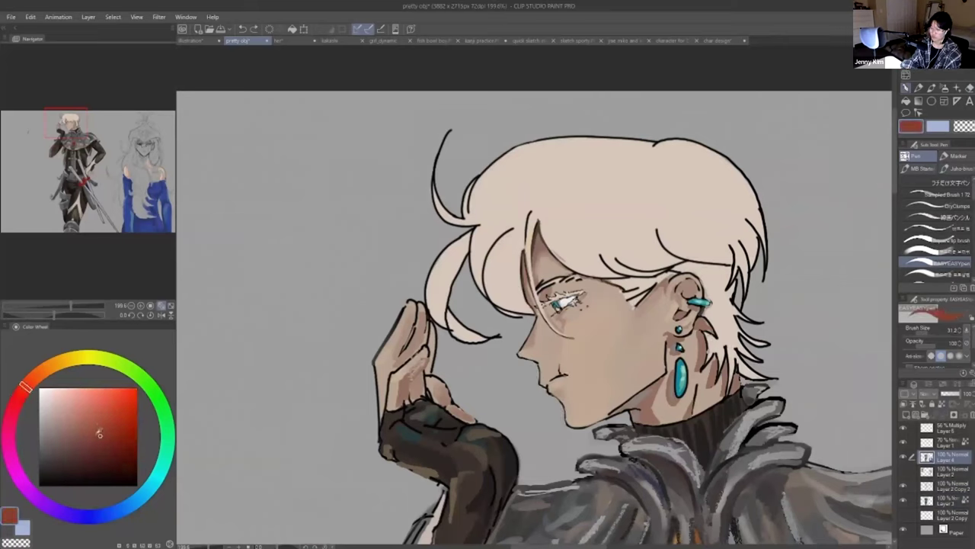
pyautogui.keyDown('alt'); pyautogui.click(550, 373); pyautogui.keyUp('alt')
pyautogui.keyDown('alt'); pyautogui.click(548, 380); pyautogui.keyUp('alt')
pyautogui.keyDown('alt'); pyautogui.click(550, 378); pyautogui.keyUp('alt')
pyautogui.keyDown('alt'); pyautogui.click(556, 386); pyautogui.keyUp('alt')
pyautogui.keyDown('alt'); pyautogui.click(623, 360); pyautogui.keyUp('alt')
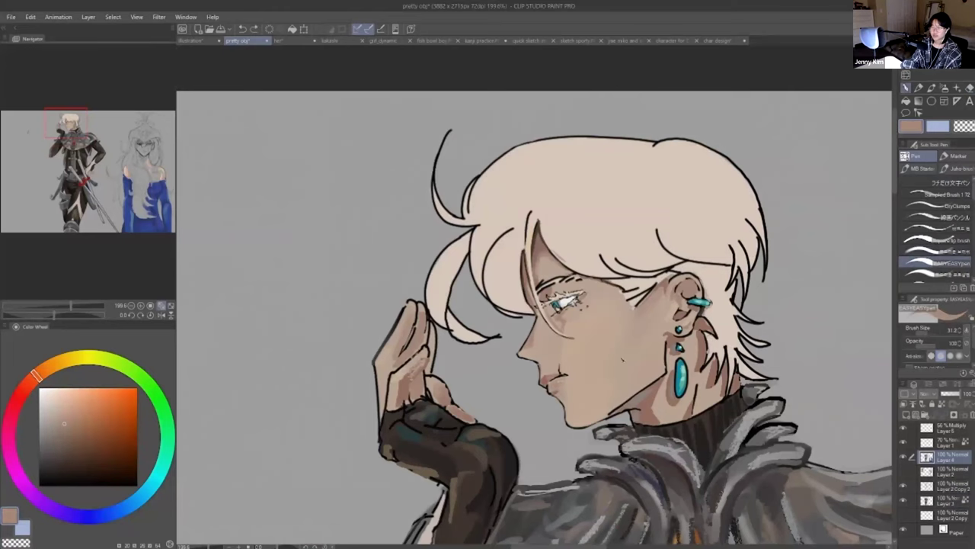
# - Shade the inside of the standing figure's ear with sampled skin tones and undo the last stroke
pyautogui.moveTo(623, 360); pyautogui.dragTo(500, 341)
pyautogui.keyDown('alt'); pyautogui.click(509, 390); pyautogui.keyUp('alt')
pyautogui.keyDown('alt'); pyautogui.click(566, 273); pyautogui.keyUp('alt')
pyautogui.moveTo(566, 264); pyautogui.dragTo(575, 273)
pyautogui.keyDown('alt'); pyautogui.click(570, 264); pyautogui.keyUp('alt')
pyautogui.keyDown('alt'); pyautogui.click(568, 258); pyautogui.keyUp('alt')
pyautogui.keyDown('alt'); pyautogui.click(562, 259); pyautogui.keyUp('alt')
pyautogui.hotkey('ctrl', 'z')
# - Try a muted red-brown accent beside the profile's eyebrow
pyautogui.keyDown('alt'); pyautogui.click(437, 349); pyautogui.keyUp('alt')
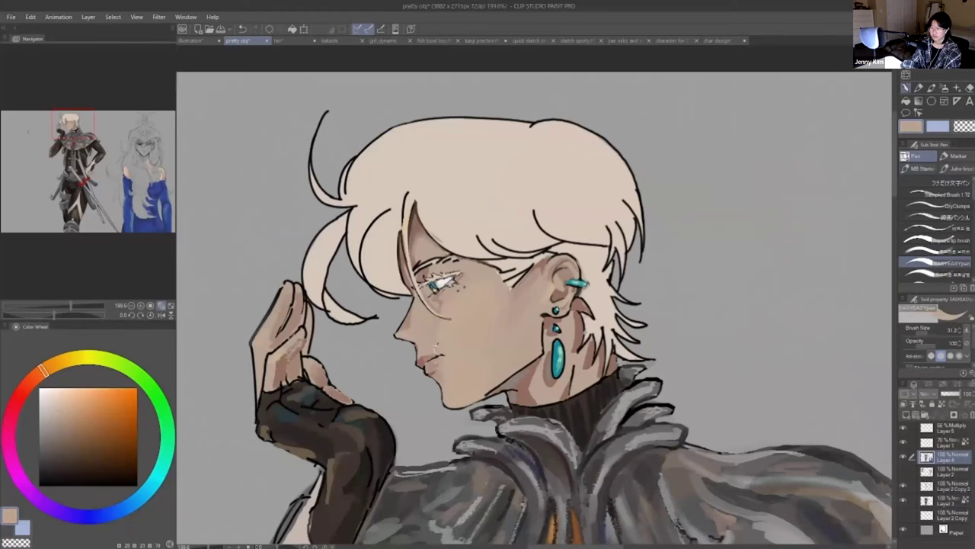
pyautogui.click(33, 383)
pyautogui.click(92, 429)
pyautogui.scroll(-1, 503, 407)
pyautogui.moveTo(503, 407); pyautogui.dragTo(564, 354)
pyautogui.keyDown('alt'); pyautogui.click(501, 229); pyautogui.keyUp('alt')
pyautogui.press('w')
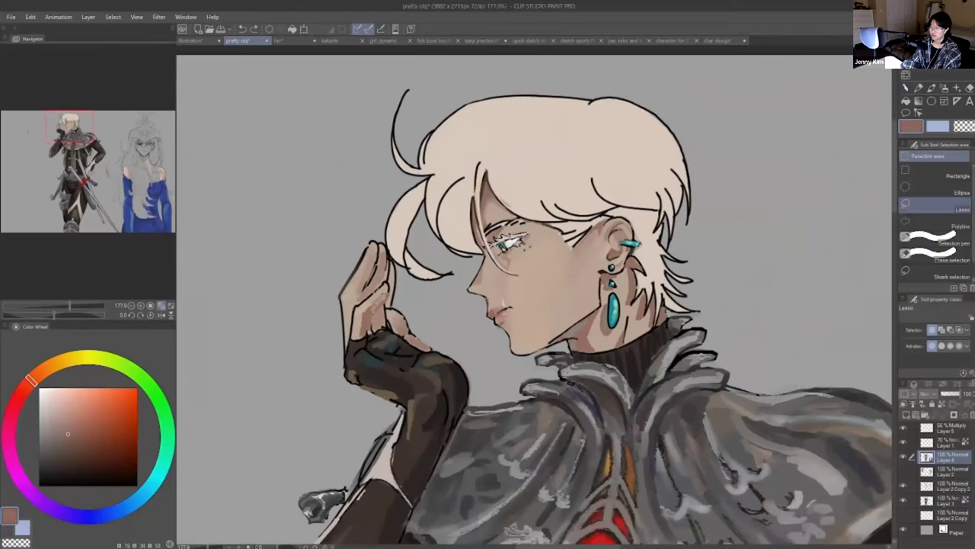
pyautogui.click(499, 221)
pyautogui.press('p')
pyautogui.hotkey('ctrl', 'z')
# - Retouch the ear's upper rim with sampled skin and hair colours, undoing the unwanted strokes
pyautogui.keyDown('alt'); pyautogui.click(528, 329); pyautogui.keyUp('alt')
pyautogui.press('p')
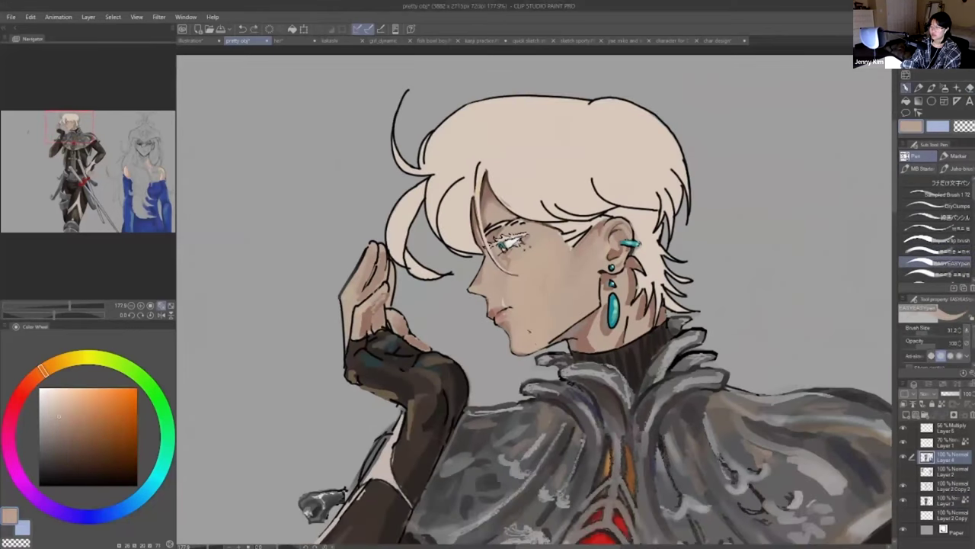
pyautogui.keyDown('alt'); pyautogui.click(607, 230); pyautogui.keyUp('alt')
pyautogui.moveTo(627, 225)
pyautogui.mouseDown()
pyautogui.moveTo(611, 250)
pyautogui.moveTo(622, 215)
pyautogui.mouseUp()
pyautogui.keyDown('alt'); pyautogui.click(610, 204); pyautogui.keyUp('alt')
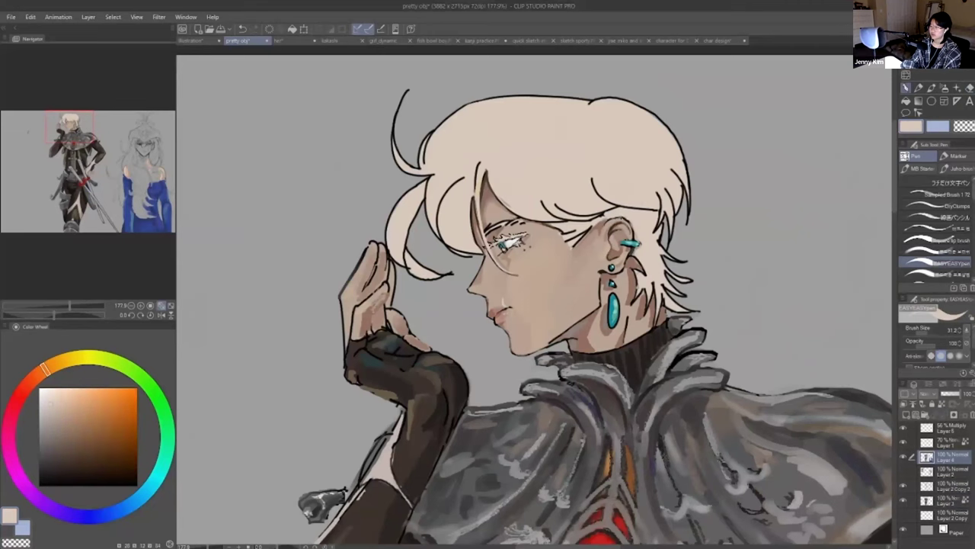
pyautogui.keyDown('alt'); pyautogui.click(627, 241); pyautogui.keyUp('alt')
pyautogui.hotkey('ctrl', 'z')
pyautogui.scroll(-1, 620, 259)
pyautogui.keyDown('alt'); pyautogui.click(630, 263); pyautogui.keyUp('alt')
pyautogui.hotkey('ctrl', 'z')
# - Paint a warm orange-brown shadow on the neck below the jaw beside the drop earring
pyautogui.keyDown('alt'); pyautogui.click(521, 306); pyautogui.keyUp('alt')
pyautogui.scroll(3, 584, 312)
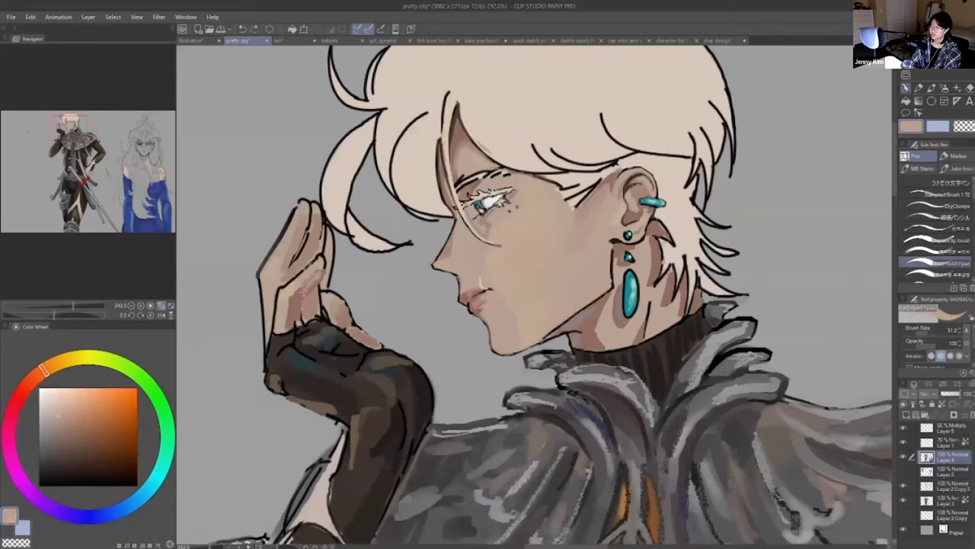
pyautogui.hotkey('ctrl', 'z')
pyautogui.keyDown('alt'); pyautogui.click(595, 307); pyautogui.keyUp('alt')
pyautogui.keyDown('alt'); pyautogui.click(607, 326); pyautogui.keyUp('alt')
pyautogui.keyDown('alt'); pyautogui.click(598, 299); pyautogui.keyUp('alt')
pyautogui.scroll(-2, 644, 264)
pyautogui.moveTo(624, 280); pyautogui.dragTo(608, 324)
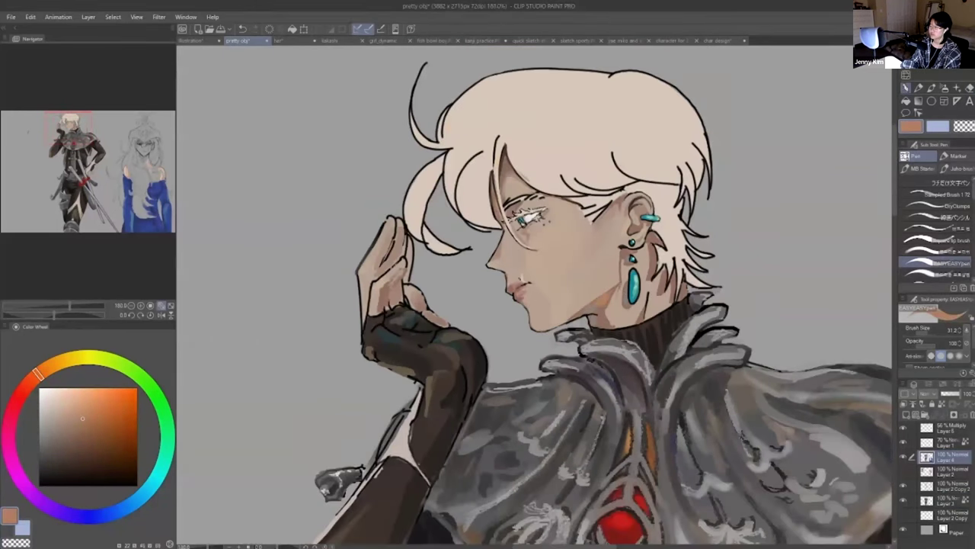
# - Paint sampled skin tones over the profile's mouth and chin and along the jaw's underside
pyautogui.scroll(2, 546, 264)
pyautogui.keyDown('alt'); pyautogui.click(518, 291); pyautogui.keyUp('alt')
pyautogui.moveTo(528, 291)
pyautogui.mouseDown()
pyautogui.moveTo(500, 306)
pyautogui.moveTo(525, 357)
pyautogui.mouseUp()
pyautogui.keyDown('alt'); pyautogui.click(506, 317); pyautogui.keyUp('alt')
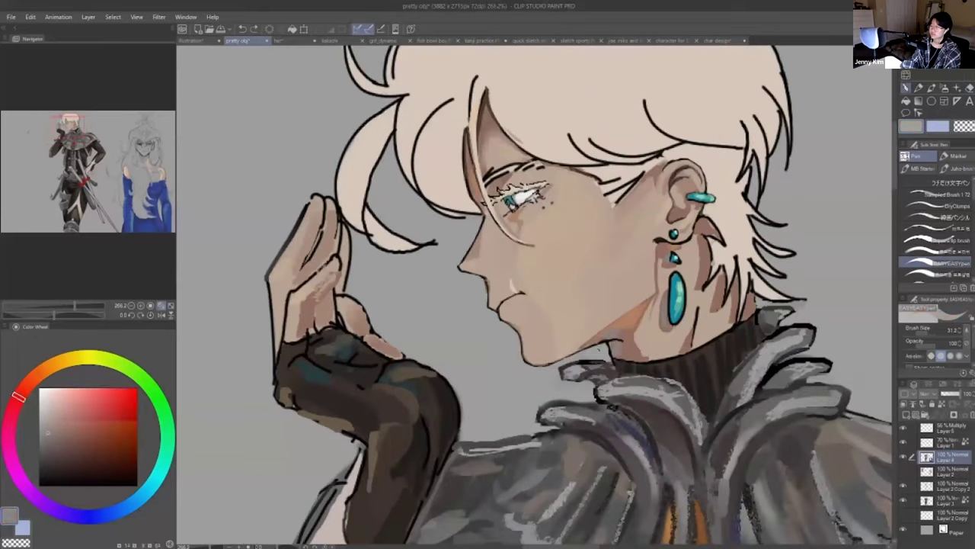
pyautogui.moveTo(596, 345); pyautogui.dragTo(622, 338)
pyautogui.scroll(-1, 686, 343)
pyautogui.keyDown('alt'); pyautogui.click(634, 343); pyautogui.keyUp('alt')
# - Retouch the neck skin behind the profile's ear and the cheek below the eye with sampled skin tones
pyautogui.keyDown('alt'); pyautogui.click(725, 246); pyautogui.keyUp('alt')
pyautogui.moveTo(711, 238); pyautogui.dragTo(719, 259)
pyautogui.scroll(-3, 657, 293)
pyautogui.scroll(4, 640, 257)
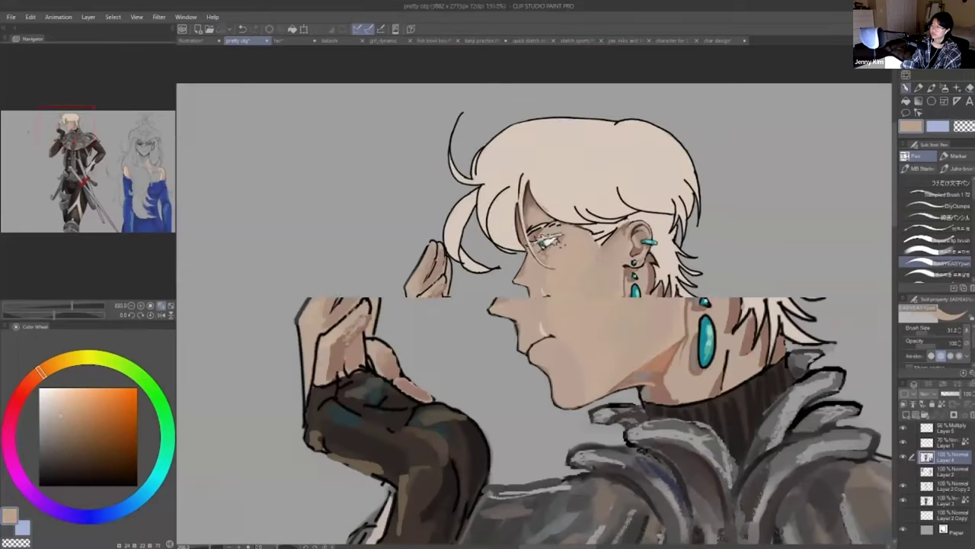
pyautogui.keyDown('alt'); pyautogui.click(646, 247); pyautogui.keyUp('alt')
pyautogui.moveTo(526, 257); pyautogui.dragTo(564, 289)
pyautogui.keyDown('alt'); pyautogui.click(491, 274); pyautogui.keyUp('alt')
# - Deepen the neck shadow near the drop earring and blend the skin in front of the ear with sampled browns
pyautogui.scroll(-1, 518, 289)
pyautogui.keyDown('alt'); pyautogui.click(672, 411); pyautogui.keyUp('alt')
pyautogui.moveTo(669, 403); pyautogui.dragTo(666, 443)
pyautogui.moveTo(685, 396); pyautogui.dragTo(682, 414)
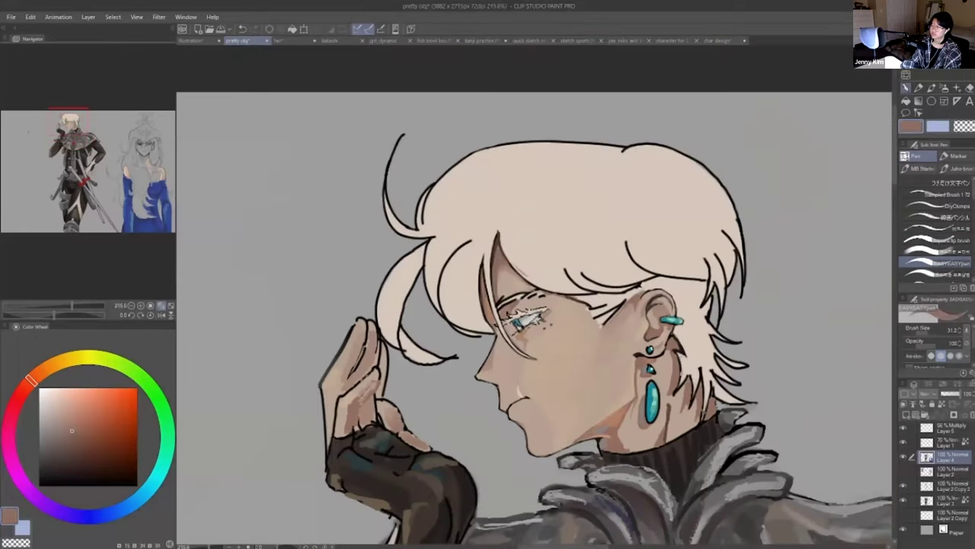
pyautogui.keyDown('alt'); pyautogui.click(587, 284); pyautogui.keyUp('alt')
pyautogui.moveTo(620, 300); pyautogui.dragTo(609, 337)
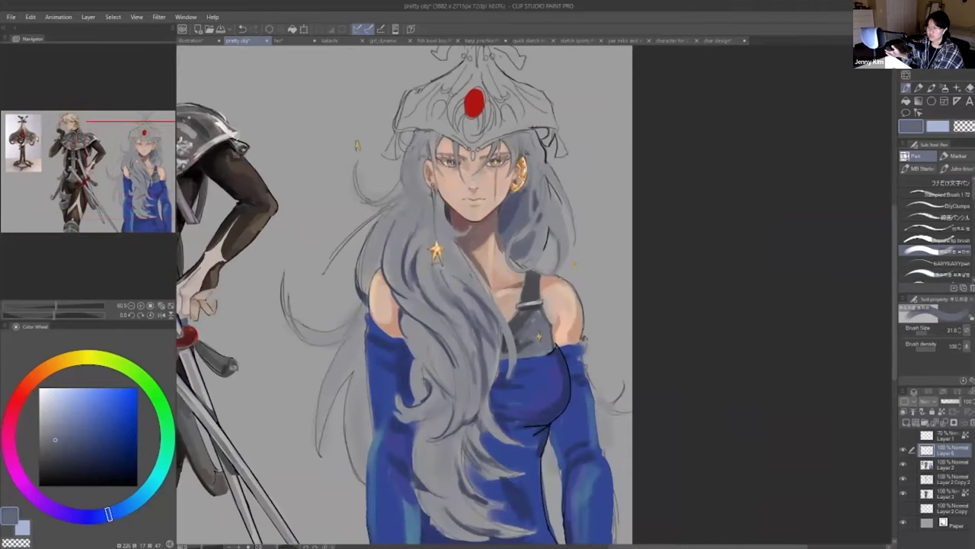
# - Shade the second figure's loose hair strands beside the bare shoulder and sleeve with sampled dark grey-blues
pyautogui.keyDown('alt'); pyautogui.click(383, 248); pyautogui.keyUp('alt')
pyautogui.moveTo(388, 229); pyautogui.dragTo(372, 282)
pyautogui.keyDown('alt'); pyautogui.click(367, 352); pyautogui.keyUp('alt')
pyautogui.moveTo(355, 347); pyautogui.dragTo(318, 438)
pyautogui.moveTo(355, 372); pyautogui.dragTo(366, 471)
pyautogui.keyDown('alt'); pyautogui.click(328, 336); pyautogui.keyUp('alt')
pyautogui.moveTo(356, 311)
pyautogui.mouseDown()
pyautogui.moveTo(307, 345)
pyautogui.moveTo(334, 363)
pyautogui.mouseUp()
pyautogui.keyDown('alt'); pyautogui.click(349, 362); pyautogui.keyUp('alt')
pyautogui.moveTo(381, 304); pyautogui.dragTo(365, 350)
# - Add darker blue-grey strands to the second figure's hair on both sides of the face and neck
pyautogui.keyDown('alt'); pyautogui.click(390, 247); pyautogui.keyUp('alt')
pyautogui.keyDown('alt'); pyautogui.click(373, 267); pyautogui.keyUp('alt')
pyautogui.moveTo(405, 210); pyautogui.dragTo(373, 251)
pyautogui.moveTo(515, 208); pyautogui.dragTo(527, 241)
pyautogui.moveTo(530, 247); pyautogui.dragTo(539, 274)
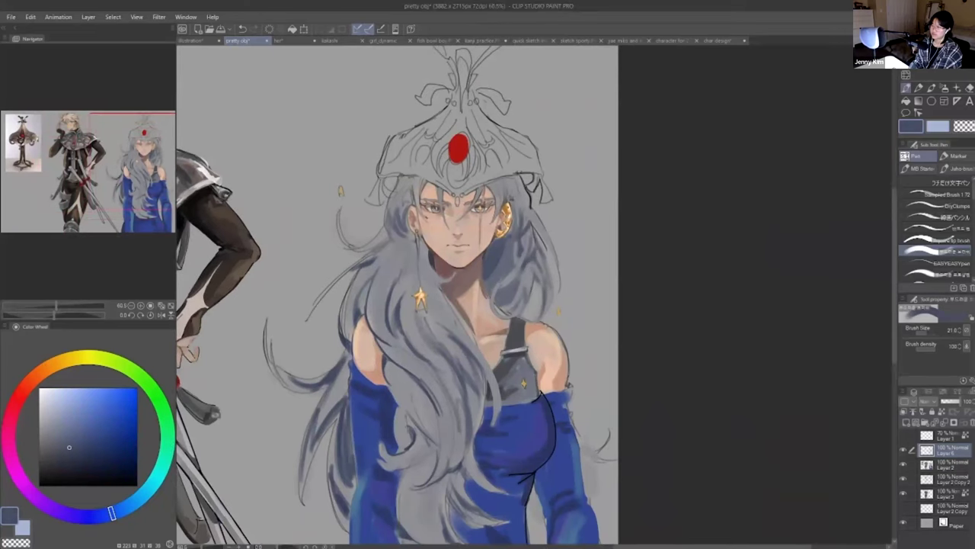
pyautogui.moveTo(403, 248); pyautogui.dragTo(389, 281)
pyautogui.moveTo(426, 270); pyautogui.dragTo(439, 290)
# - Paint more sampled blue-grey strands into the second figure's long front locks and the hair beside the neck
pyautogui.scroll(-1, 452, 176)
pyautogui.moveTo(402, 332); pyautogui.dragTo(412, 367)
pyautogui.keyDown('alt'); pyautogui.click(503, 256); pyautogui.keyUp('alt')
pyautogui.moveTo(502, 244)
pyautogui.mouseDown()
pyautogui.moveTo(506, 276)
pyautogui.moveTo(490, 265)
pyautogui.mouseUp()
pyautogui.scroll(5, 469, 241)
pyautogui.keyDown('alt'); pyautogui.click(494, 242); pyautogui.keyUp('alt')
pyautogui.moveTo(524, 209); pyautogui.dragTo(503, 228)
# - Refine the second figure's hair framing the face with sampled blue-grey tones
pyautogui.keyDown('alt'); pyautogui.click(381, 180); pyautogui.keyUp('alt')
pyautogui.moveTo(387, 152); pyautogui.dragTo(373, 186)
pyautogui.moveTo(546, 197); pyautogui.dragTo(530, 231)
pyautogui.keyDown('alt'); pyautogui.click(534, 236); pyautogui.keyUp('alt')
pyautogui.keyDown('alt'); pyautogui.click(526, 251); pyautogui.keyUp('alt')
pyautogui.keyDown('alt'); pyautogui.click(534, 267); pyautogui.keyUp('alt')
pyautogui.scroll(-3, 542, 280)
# - Lay broad lighter blue strokes over the second figure's long hair with a larger brush, undoing the last stroke
pyautogui.moveTo(386, 290)
pyautogui.mouseDown()
pyautogui.moveTo(400, 328)
pyautogui.moveTo(423, 347)
pyautogui.moveTo(457, 437)
pyautogui.mouseUp()
pyautogui.press(']')
pyautogui.press(']')
pyautogui.press(']')
pyautogui.moveTo(406, 279); pyautogui.dragTo(398, 323)
pyautogui.moveTo(426, 267)
pyautogui.mouseDown()
pyautogui.moveTo(432, 290)
pyautogui.moveTo(483, 335)
pyautogui.moveTo(467, 317)
pyautogui.mouseUp()
pyautogui.keyDown('alt'); pyautogui.click(449, 294); pyautogui.keyUp('alt')
pyautogui.moveTo(431, 183); pyautogui.dragTo(431, 194)
pyautogui.moveTo(369, 303); pyautogui.dragTo(361, 336)
pyautogui.hotkey('ctrl', 'z')
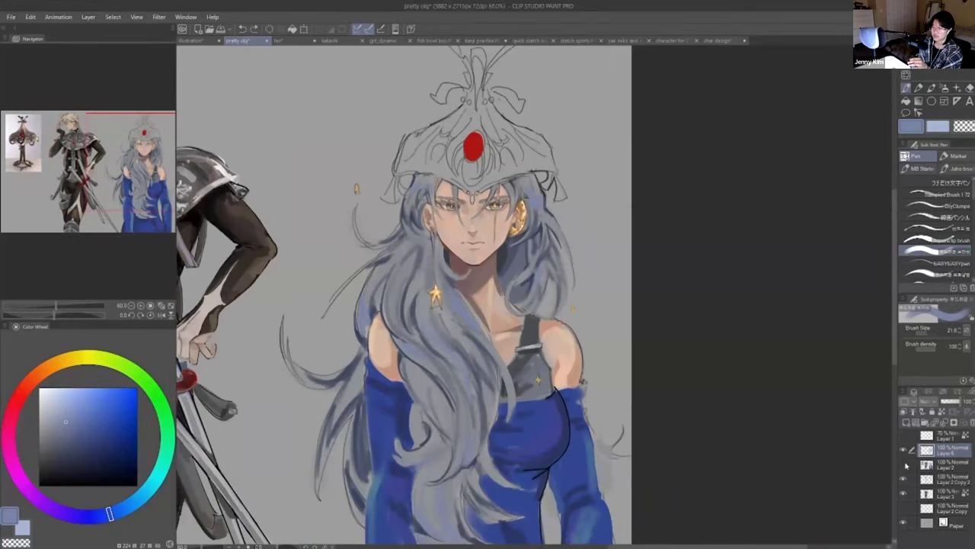
# - Toggle Layer 2's visibility to compare, and repaint the second figure's outer hair strands with sampled blues
pyautogui.click(905, 464)
pyautogui.click(905, 465)
pyautogui.keyDown('alt'); pyautogui.click(526, 426); pyautogui.keyUp('alt')
pyautogui.scroll(-1, 487, 305)
pyautogui.moveTo(488, 305); pyautogui.dragTo(521, 263)
pyautogui.keyDown('alt'); pyautogui.click(560, 236); pyautogui.keyUp('alt')
pyautogui.click(935, 274)
pyautogui.moveTo(585, 183)
pyautogui.mouseDown()
pyautogui.moveTo(593, 241)
pyautogui.moveTo(571, 269)
pyautogui.mouseUp()
pyautogui.keyDown('alt'); pyautogui.click(577, 245); pyautogui.keyUp('alt')
pyautogui.keyDown('alt'); pyautogui.click(577, 255); pyautogui.keyUp('alt')
# - Retouch the area beside the second figure's sleeve on Layer 2, redoing the stroke, and return to the hair layer
pyautogui.click(951, 464)
pyautogui.keyDown('alt'); pyautogui.click(606, 343); pyautogui.keyUp('alt')
pyautogui.click(936, 251)
pyautogui.hotkey('ctrl', 'z')
pyautogui.moveTo(599, 337); pyautogui.dragTo(608, 332)
pyautogui.click(951, 450)
# - Paint flowing strands into the lower part of the second figure's long hair with sampled blue-greys
pyautogui.keyDown('alt'); pyautogui.click(464, 335); pyautogui.keyUp('alt')
pyautogui.moveTo(455, 319); pyautogui.dragTo(459, 340)
pyautogui.moveTo(490, 353)
pyautogui.mouseDown()
pyautogui.moveTo(485, 379)
pyautogui.moveTo(448, 387)
pyautogui.moveTo(448, 438)
pyautogui.mouseUp()
pyautogui.keyDown('alt'); pyautogui.click(455, 370); pyautogui.keyUp('alt')
pyautogui.keyDown('alt'); pyautogui.click(451, 366); pyautogui.keyUp('alt')
pyautogui.keyDown('alt'); pyautogui.click(454, 416); pyautogui.keyUp('alt')
pyautogui.keyDown('alt'); pyautogui.click(456, 434); pyautogui.keyUp('alt')
pyautogui.keyDown('alt'); pyautogui.click(456, 442); pyautogui.keyUp('alt')
pyautogui.keyDown('alt'); pyautogui.click(450, 427); pyautogui.keyUp('alt')
pyautogui.keyDown('alt'); pyautogui.click(434, 251); pyautogui.keyUp('alt')
# - Add fine light and dark strands across the second figure's front locks and along the hair's outer edges
pyautogui.moveTo(432, 240); pyautogui.dragTo(431, 277)
pyautogui.moveTo(445, 256); pyautogui.dragTo(446, 269)
pyautogui.moveTo(440, 379); pyautogui.dragTo(478, 400)
pyautogui.moveTo(502, 323)
pyautogui.mouseDown()
pyautogui.moveTo(508, 345)
pyautogui.moveTo(491, 406)
pyautogui.mouseUp()
pyautogui.moveTo(501, 293); pyautogui.dragTo(520, 322)
pyautogui.moveTo(389, 340); pyautogui.dragTo(381, 364)
pyautogui.moveTo(416, 227); pyautogui.dragTo(410, 243)
pyautogui.moveTo(565, 156); pyautogui.dragTo(558, 166)
pyautogui.keyDown('alt'); pyautogui.click(509, 235); pyautogui.keyUp('alt')
# - Blend sampled greys and blues into the second figure's outer wisps and lower hair ends
pyautogui.scroll(-2, 518, 229)
pyautogui.keyDown('alt'); pyautogui.click(434, 288); pyautogui.keyUp('alt')
pyautogui.moveTo(431, 297); pyautogui.dragTo(423, 341)
pyautogui.keyDown('alt'); pyautogui.click(567, 305); pyautogui.keyUp('alt')
pyautogui.moveTo(587, 320); pyautogui.dragTo(597, 340)
pyautogui.moveTo(553, 348); pyautogui.dragTo(559, 372)
pyautogui.keyDown('alt'); pyautogui.click(555, 358); pyautogui.keyUp('alt')
pyautogui.keyDown('alt'); pyautogui.click(525, 351); pyautogui.keyUp('alt')
# - Merge the painted hair layer into Layer 2 and toggle the headpiece line art's visibility
pyautogui.hotkey('ctrl', 'e')
pyautogui.click(903, 464)
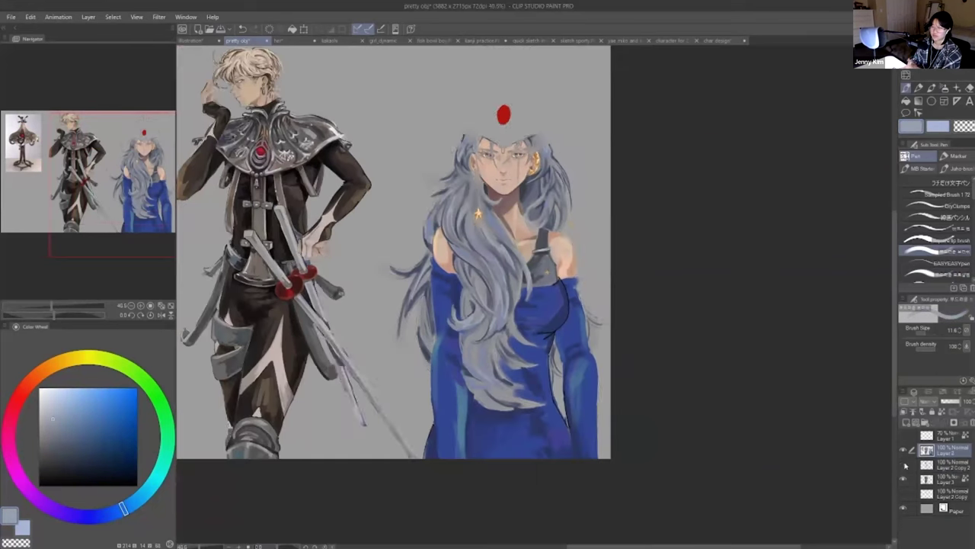
pyautogui.doubleClick(903, 464)
# - Adjust lasso-selected parts of the second figure with free transform while checking the drawing in a mirrored canvas view
pyautogui.scroll(2, 760, 343)
pyautogui.press('m')
pyautogui.moveTo(546, 89)
pyautogui.mouseDown()
pyautogui.moveTo(416, 244)
pyautogui.moveTo(586, 111)
pyautogui.mouseUp()
pyautogui.hotkey('ctrl', 't')
pyautogui.scroll(-2, 581, 351)
pyautogui.click(161, 315)
pyautogui.click(161, 314)
pyautogui.click(160, 315)
pyautogui.click(160, 315)
pyautogui.click(512, 274)
pyautogui.moveTo(456, 375); pyautogui.dragTo(461, 488)
pyautogui.click(514, 504)
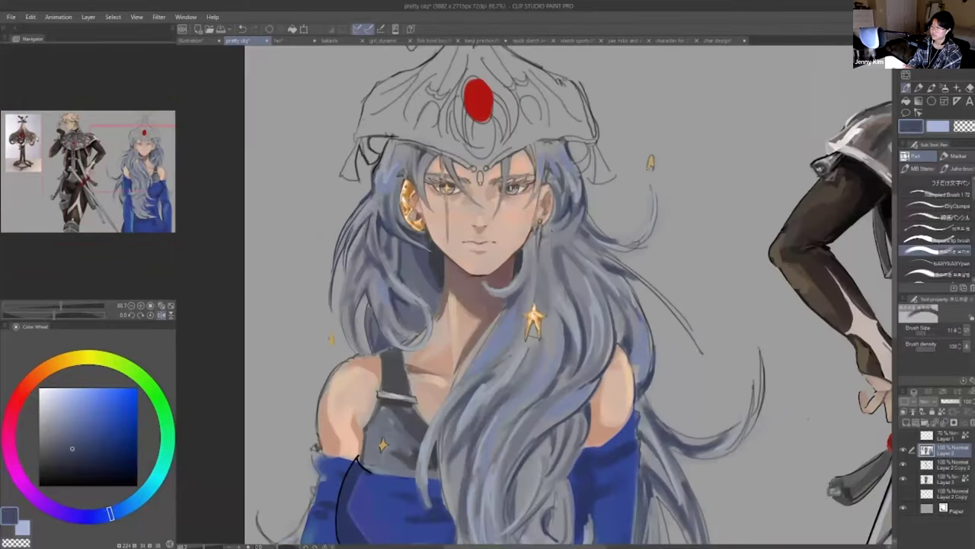
pyautogui.press('h')
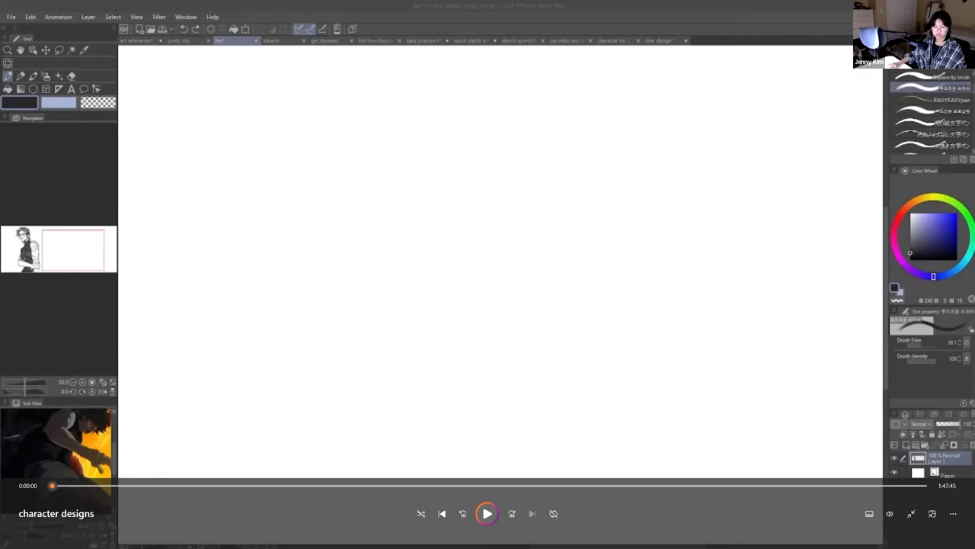
# - Leave the full-screen video playback and look over the whole art references board
pyautogui.click(912, 513)
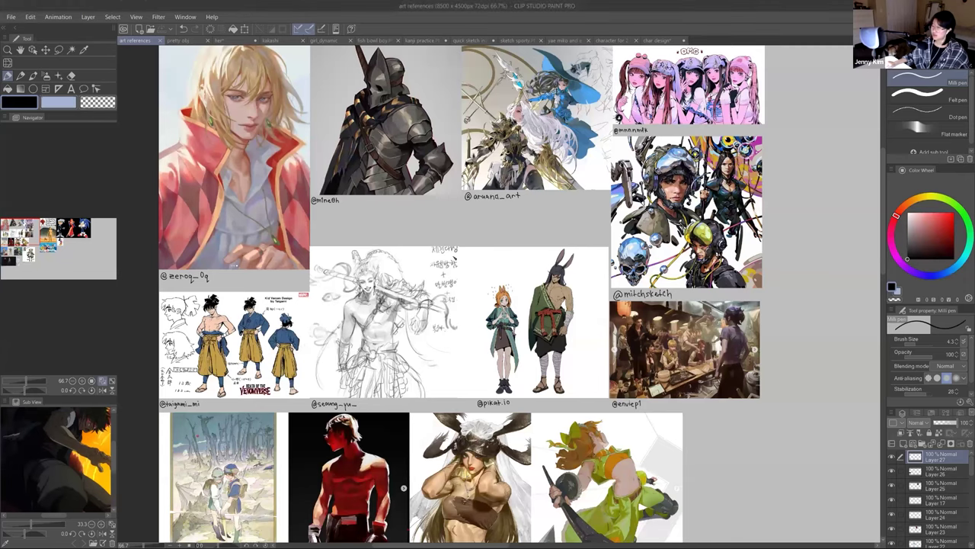
pyautogui.scroll(-4, 456, 258)
pyautogui.moveTo(60, 230); pyautogui.dragTo(99, 236)
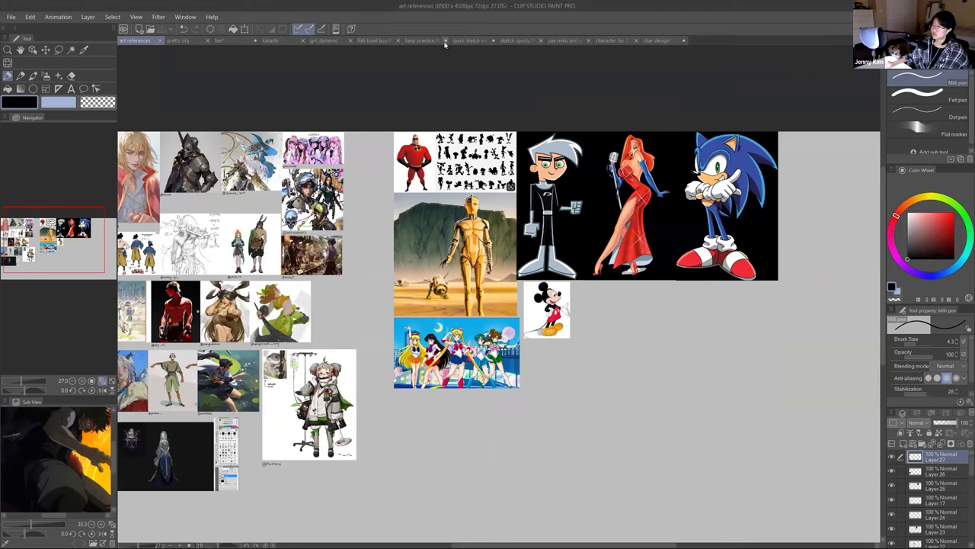
# - Review the sketch sporty, yae miko, character for 2 hr video final and char design canvases, examining the archer up close
pyautogui.click(510, 42)
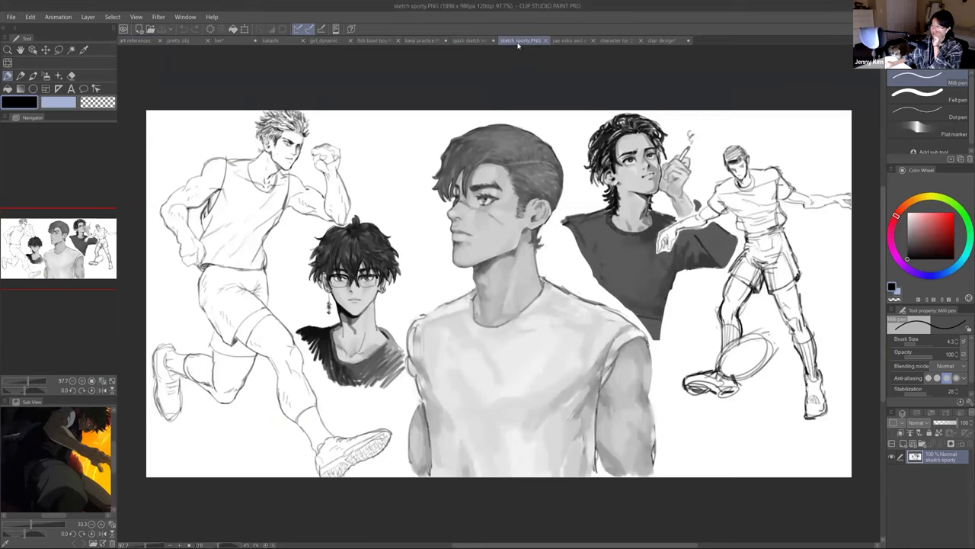
pyautogui.click(569, 44)
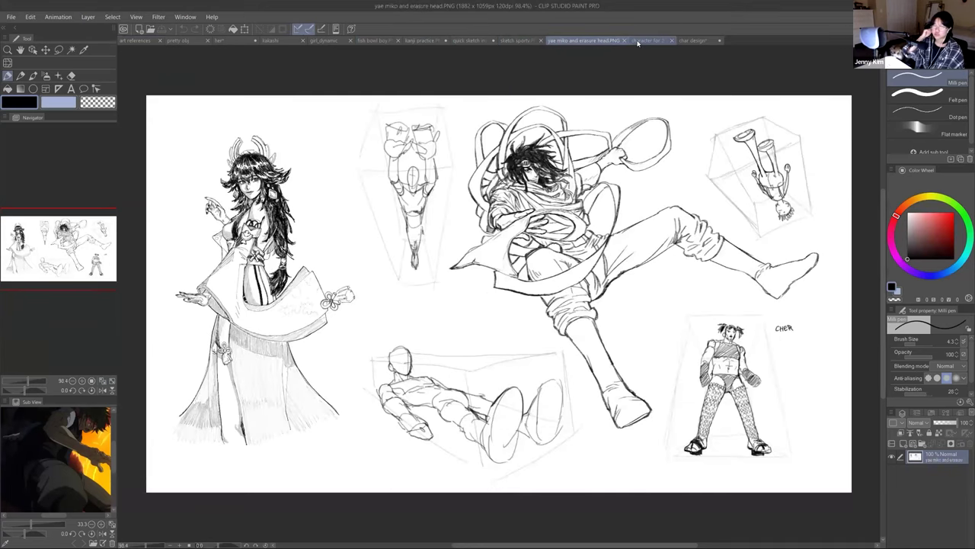
pyautogui.click(638, 42)
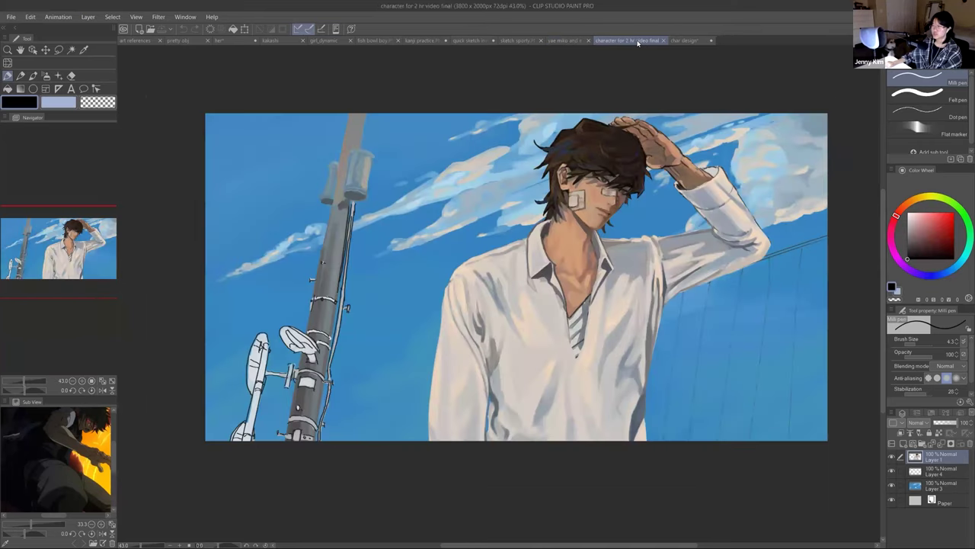
pyautogui.click(682, 41)
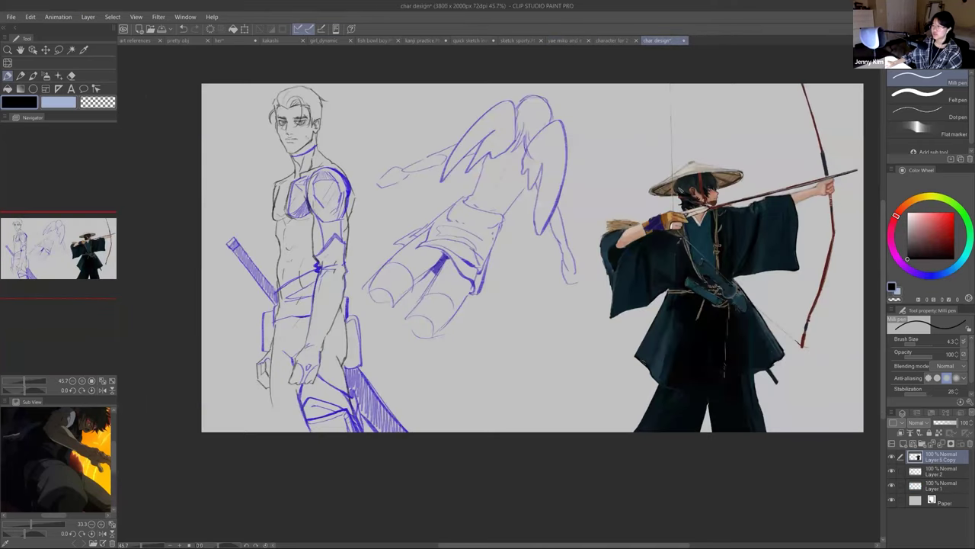
pyautogui.scroll(4, 677, 189)
pyautogui.moveTo(76, 241); pyautogui.dragTo(114, 240)
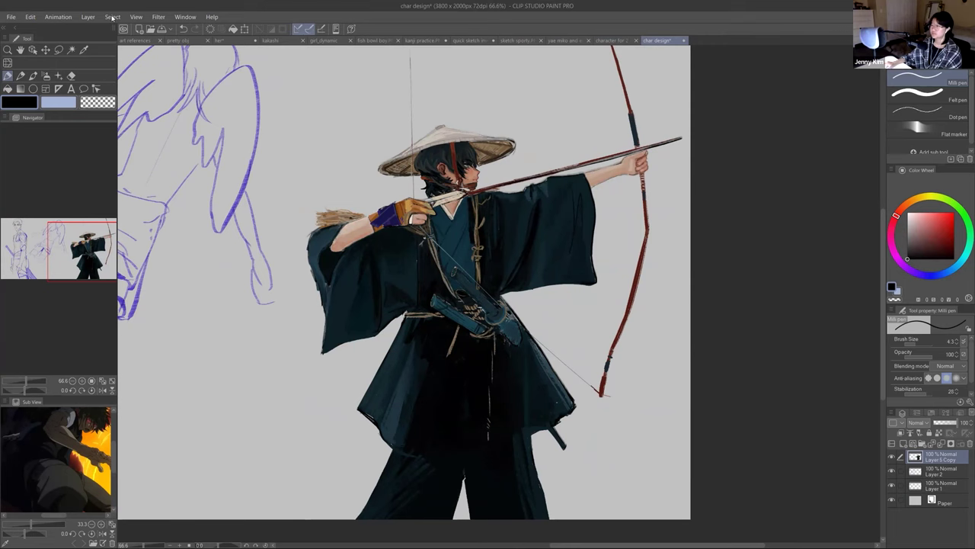
# - Look at the sketch sporty, quick sketch invu, art references and her canvases for comparison
pyautogui.click(518, 40)
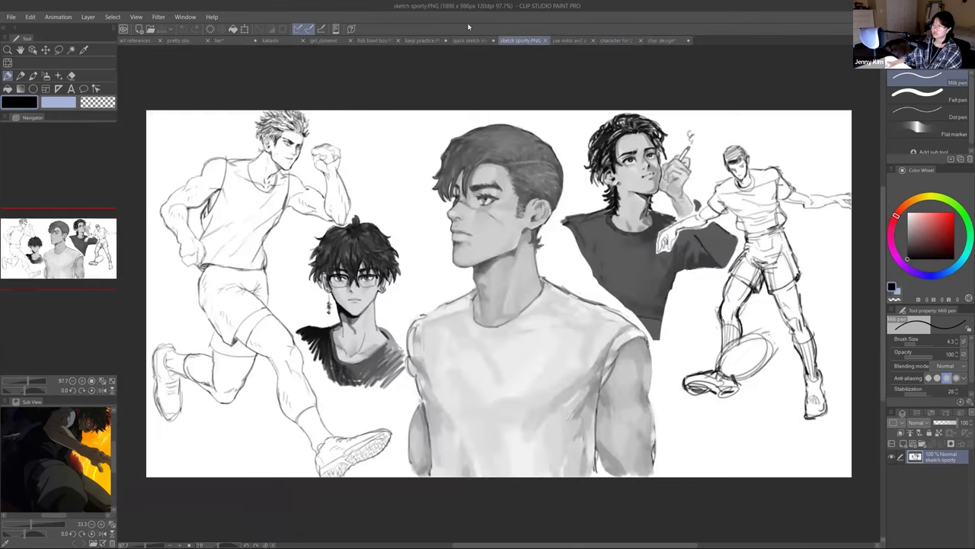
pyautogui.click(460, 40)
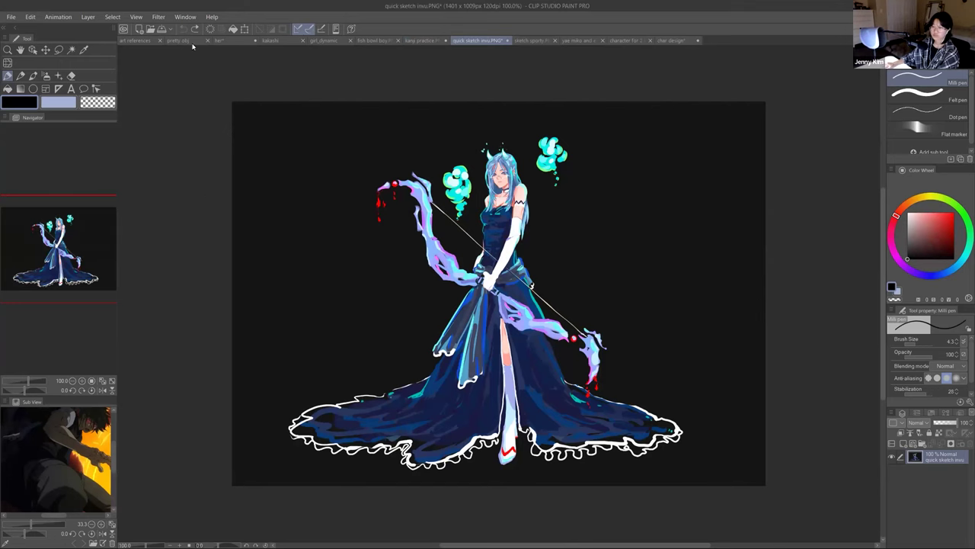
pyautogui.click(135, 40)
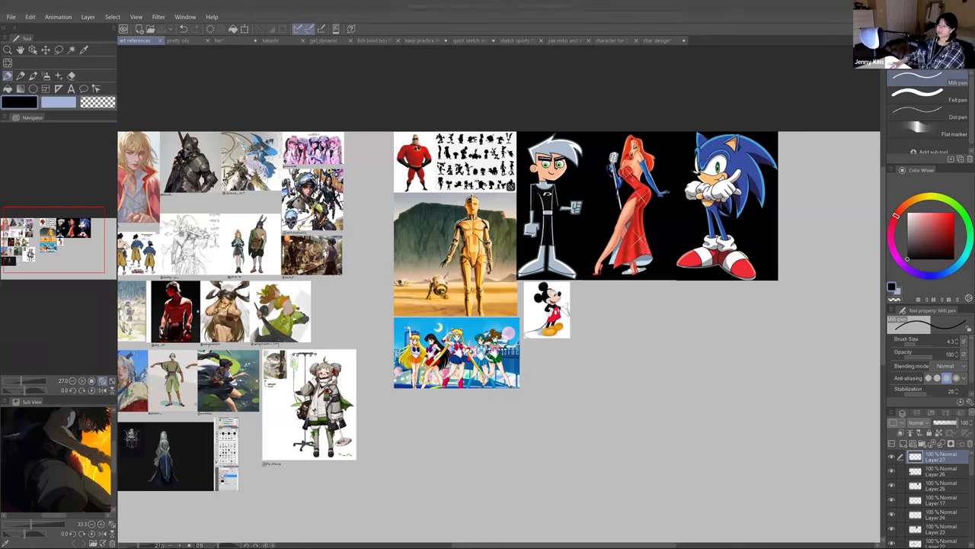
pyautogui.click(221, 40)
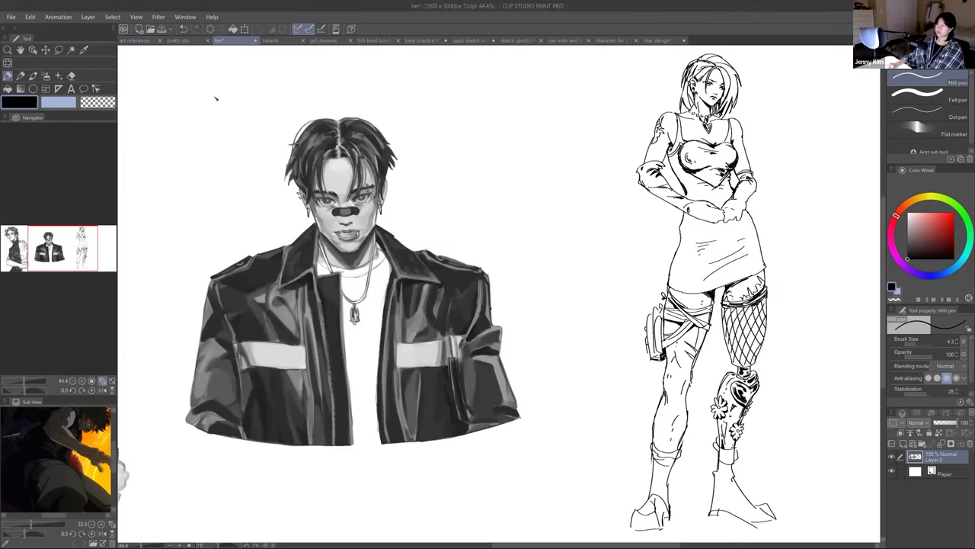